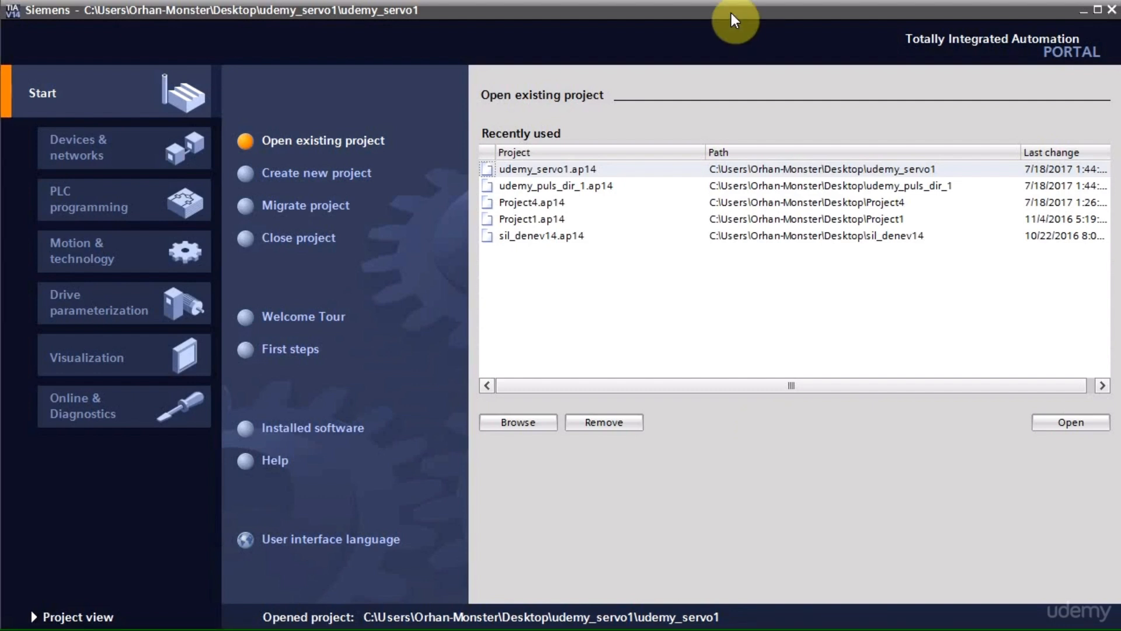
Create a new project named udemy_servo_1 and open it in the project view.
click(357, 175)
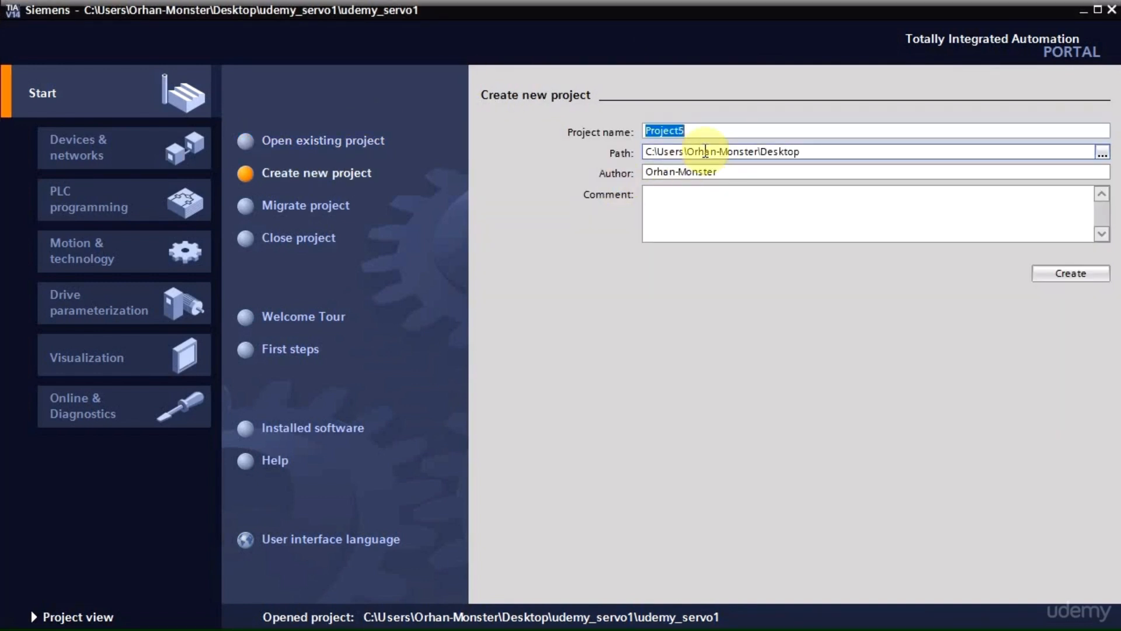
text(udemy_)
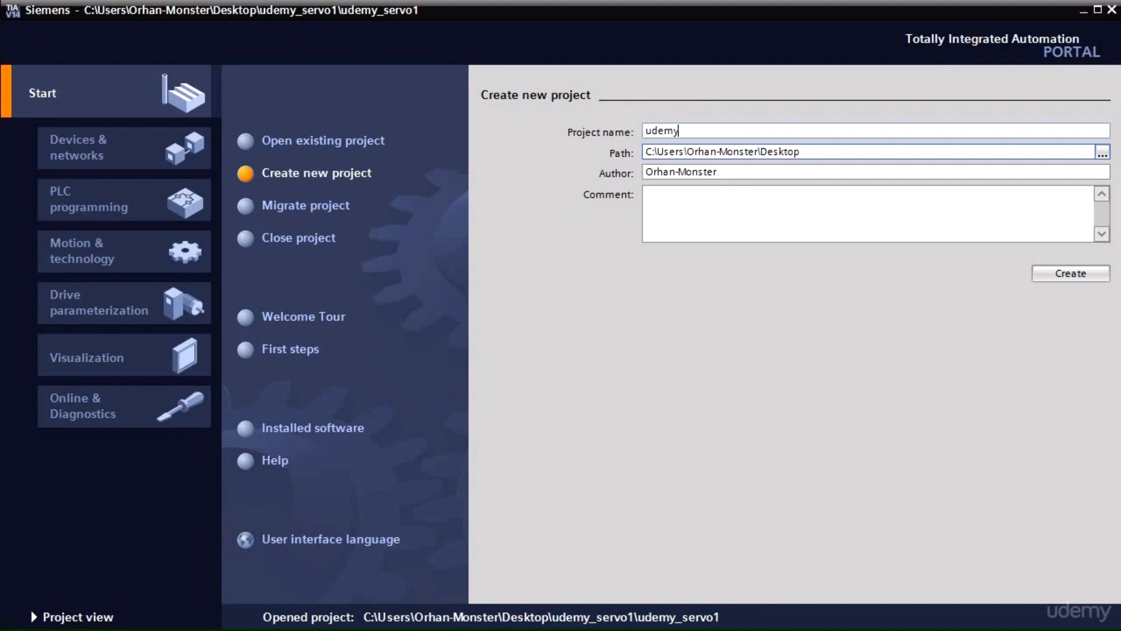
text(servo_1)
click(1070, 273)
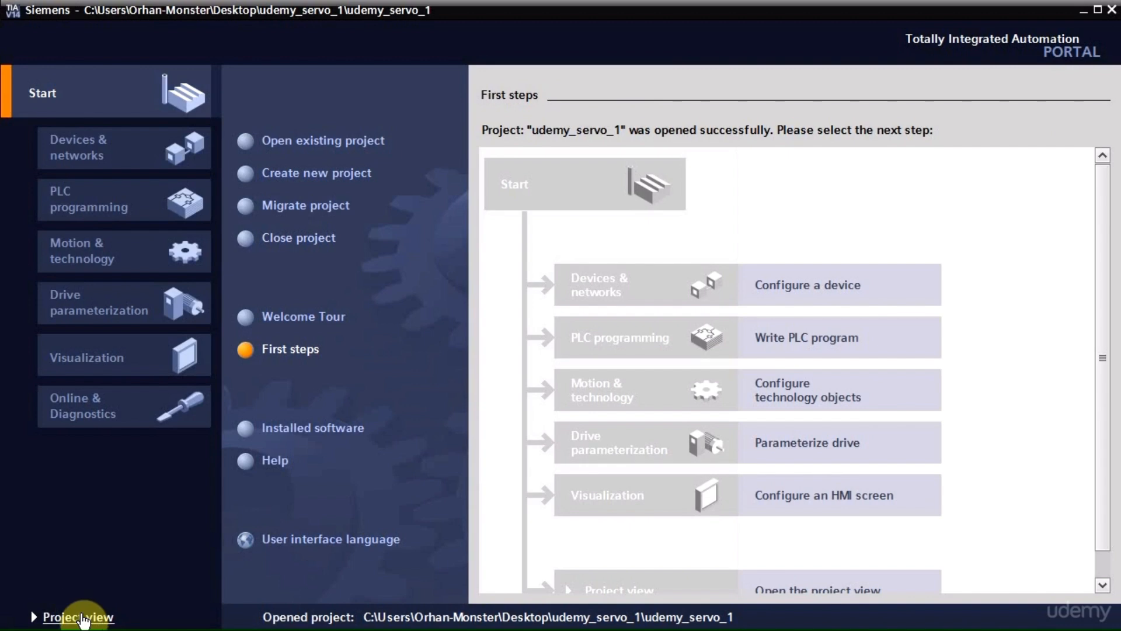
click(88, 617)
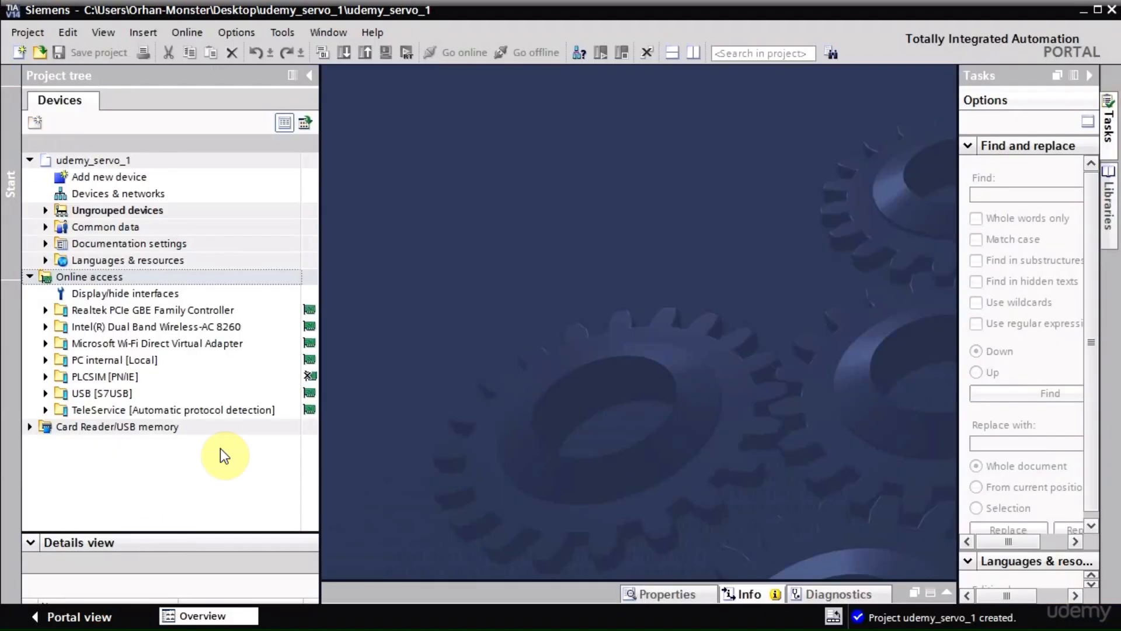
Scan the Realtek PCIe GBE Family Controller interface under online access for accessible devices.
click(28, 276)
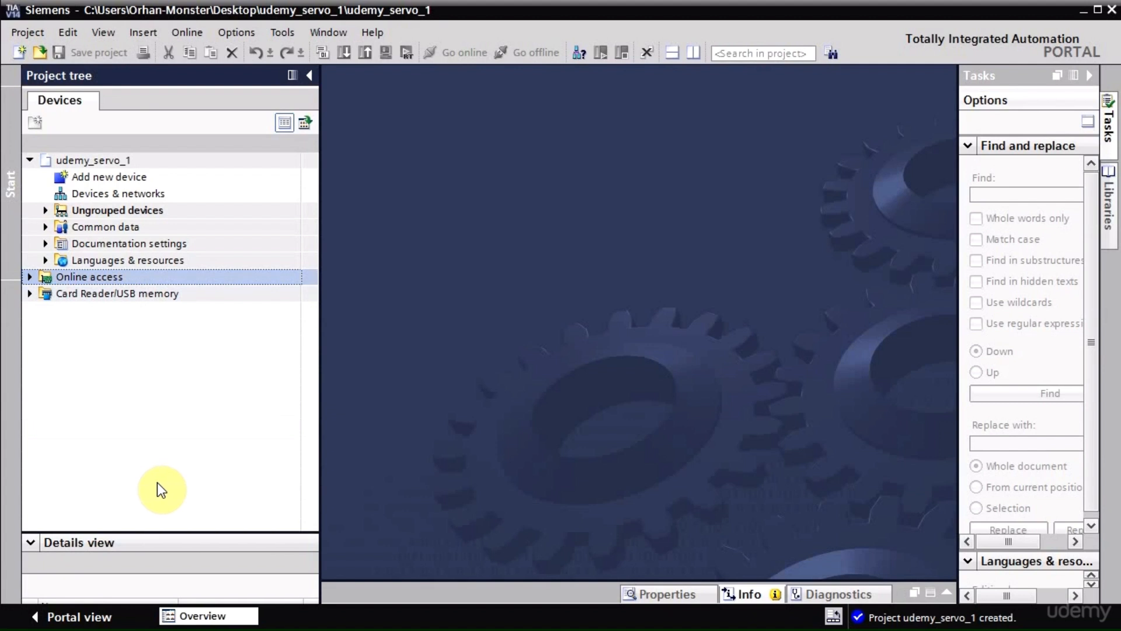
click(29, 278)
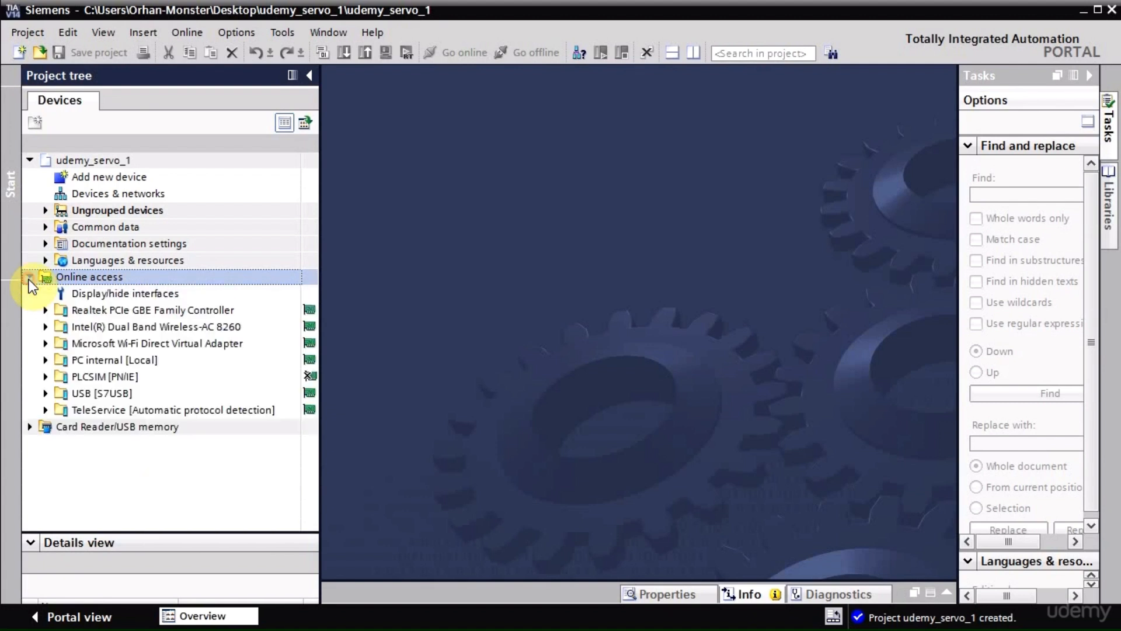
click(46, 310)
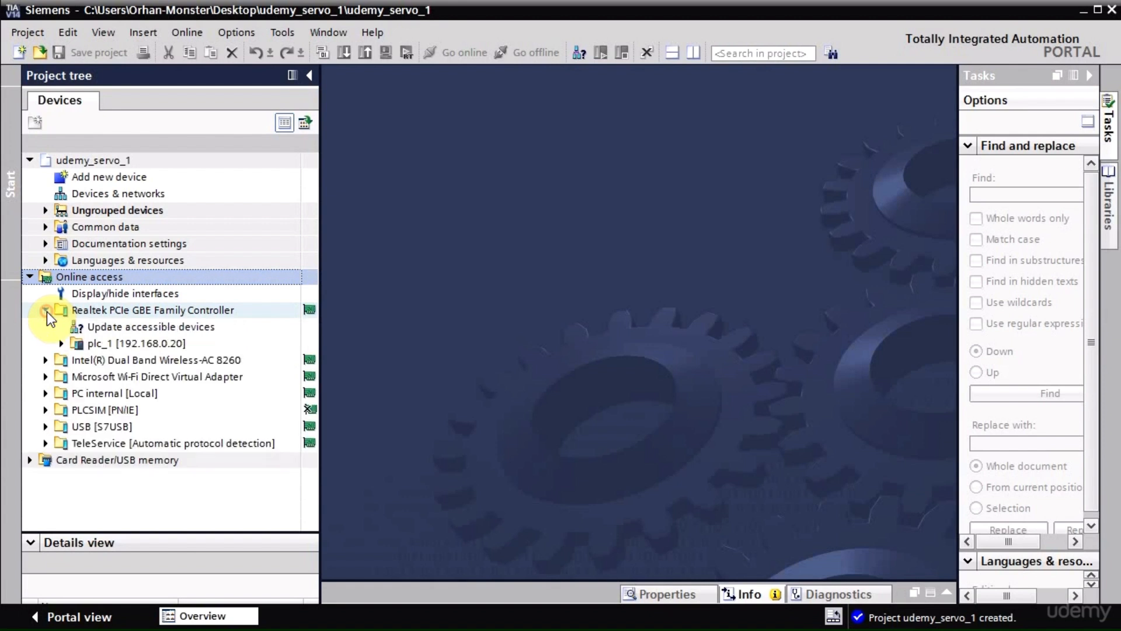
double_click(128, 327)
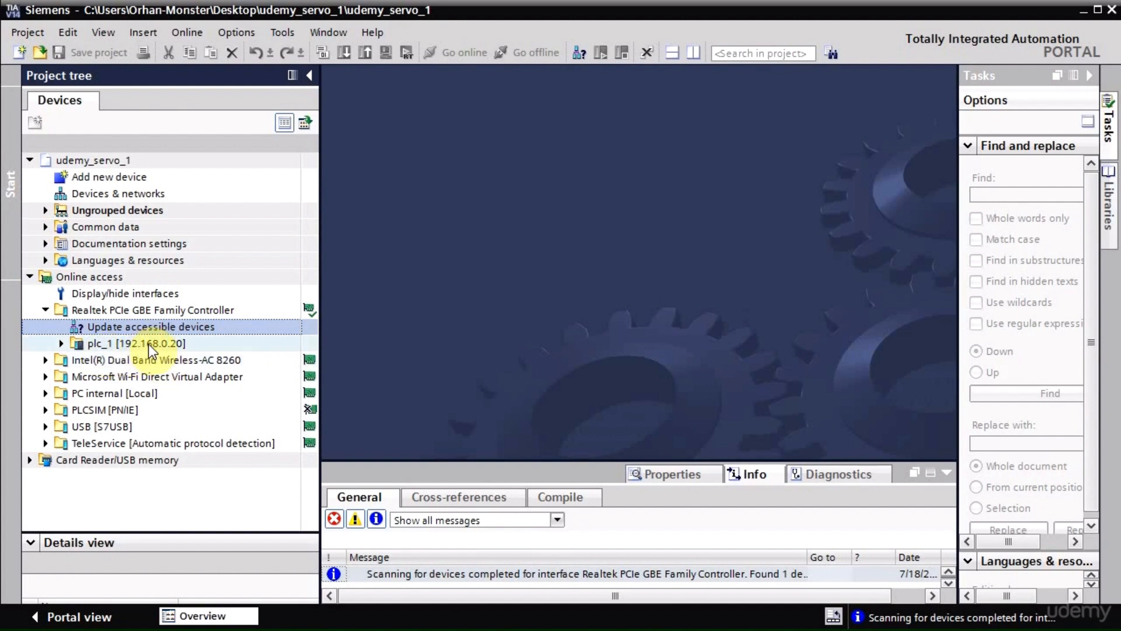
Open the online diagnostics of the accessible device plc_1.
click(62, 344)
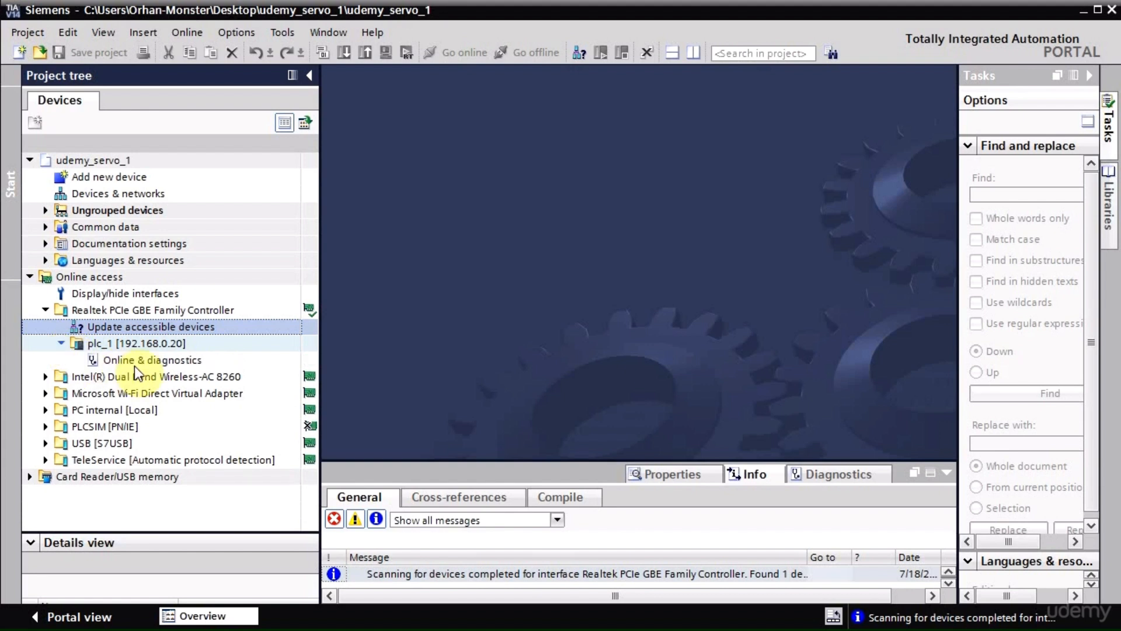
click(180, 363)
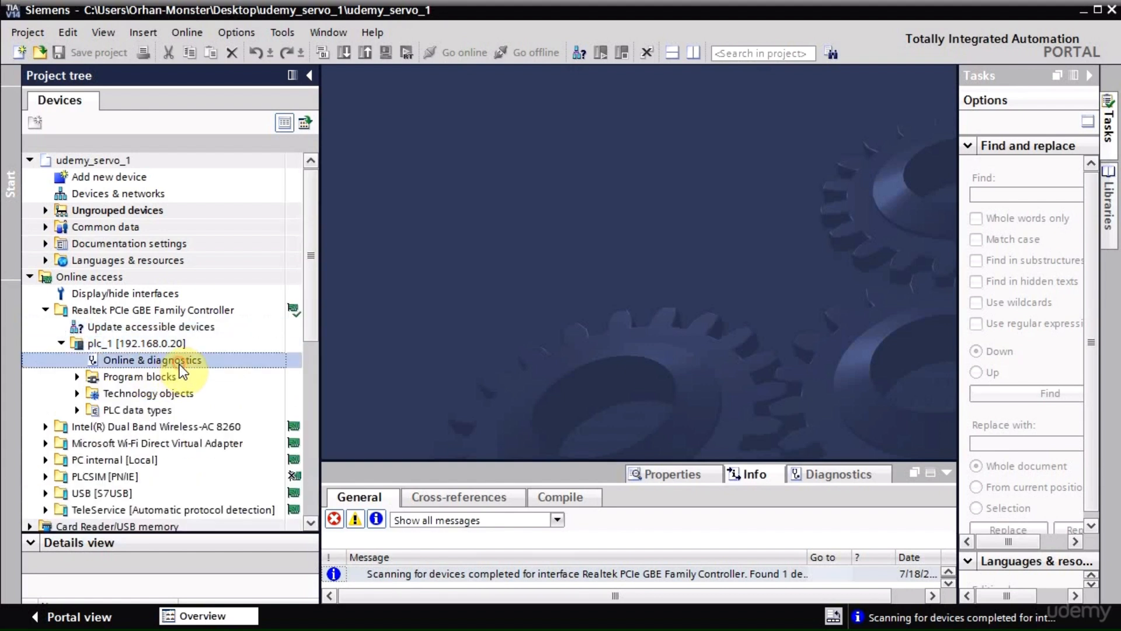
click(173, 376)
click(187, 391)
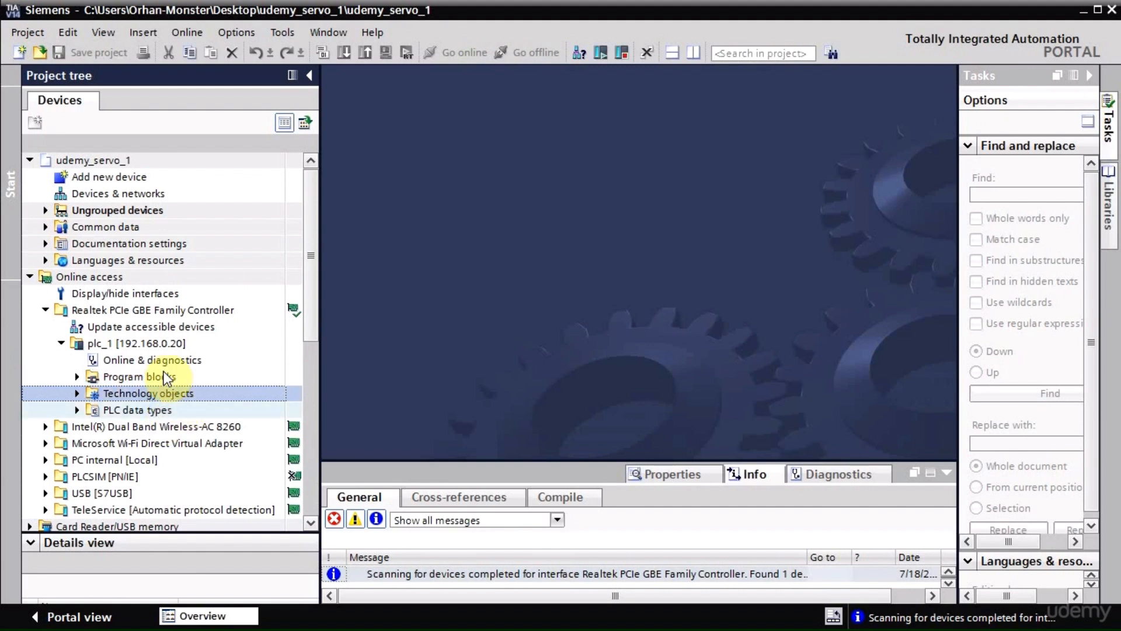
click(173, 342)
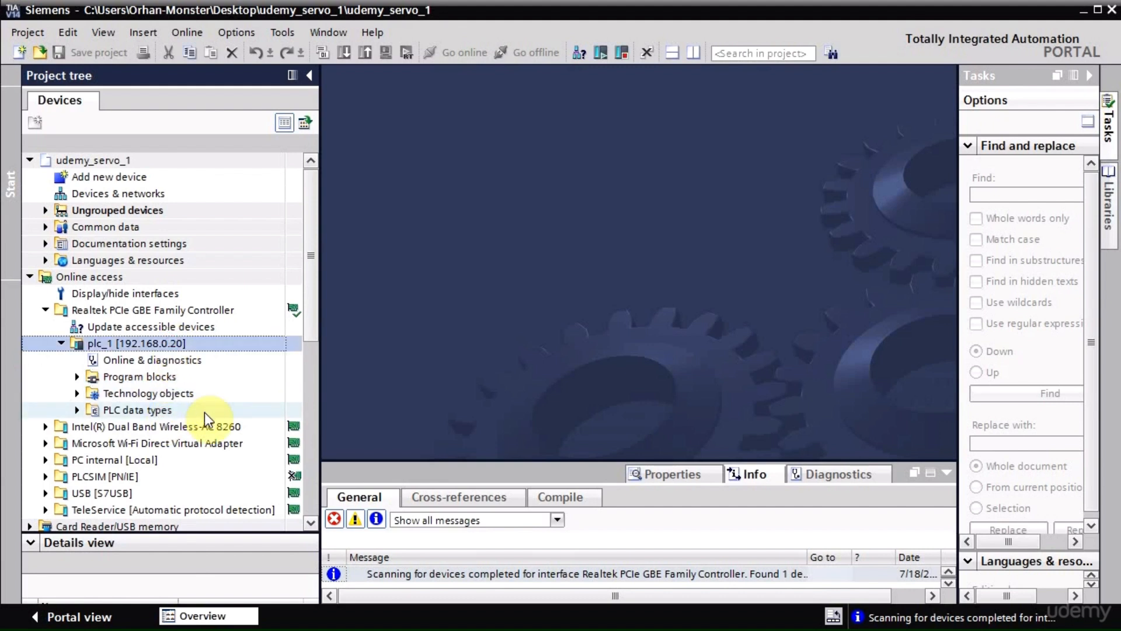
click(153, 360)
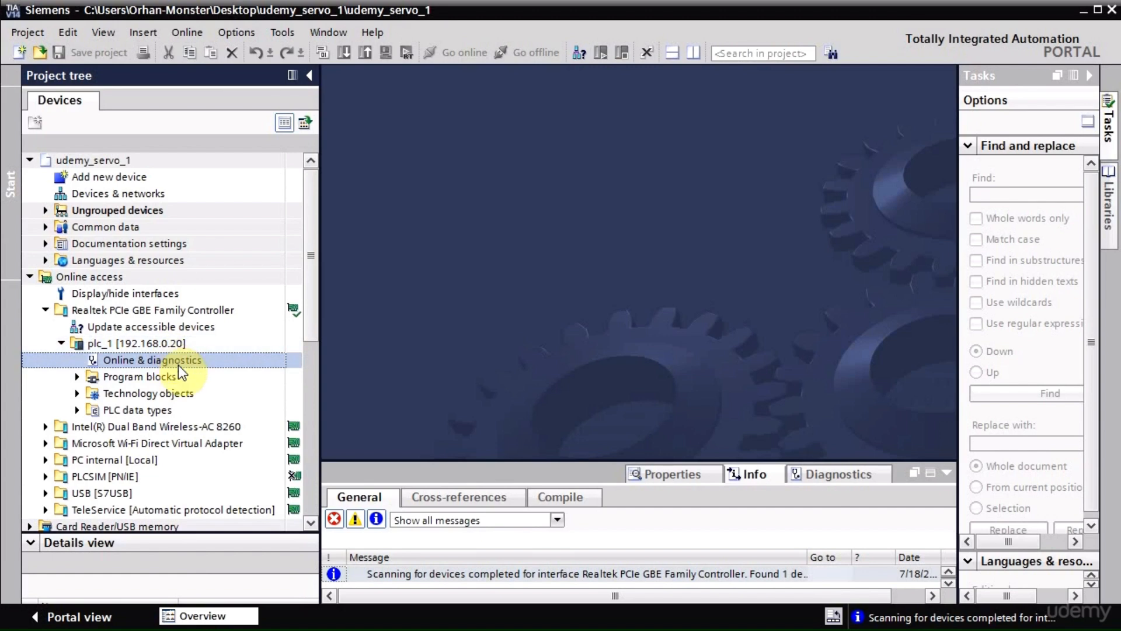
double_click(179, 360)
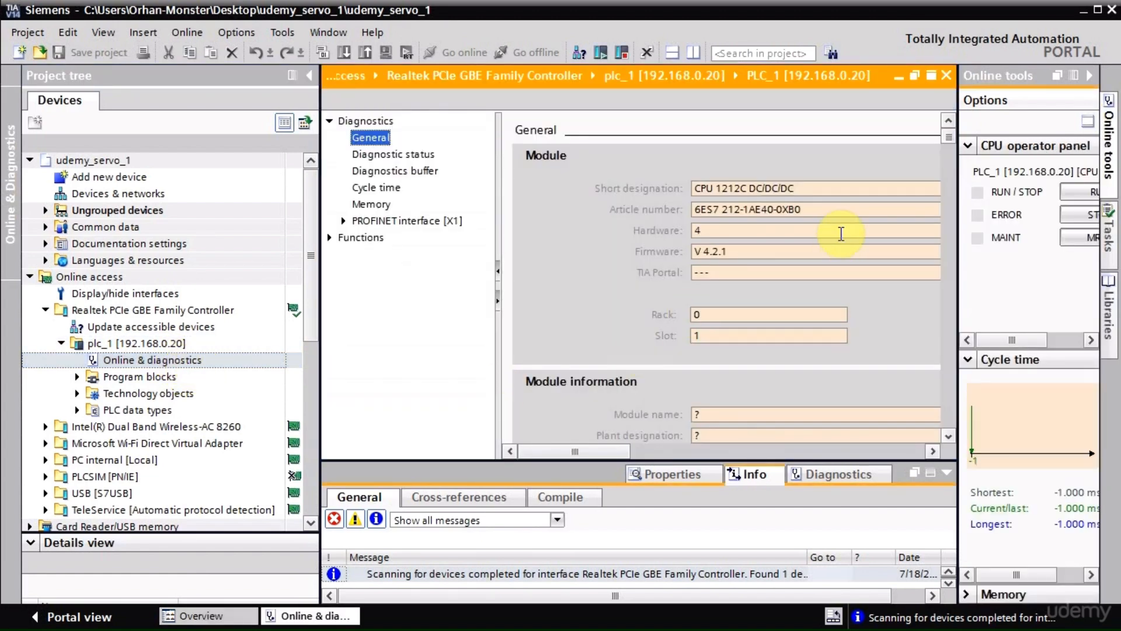
Examine the article number and firmware version in the connected module's general diagnostics.
drag(821, 211, 693, 202)
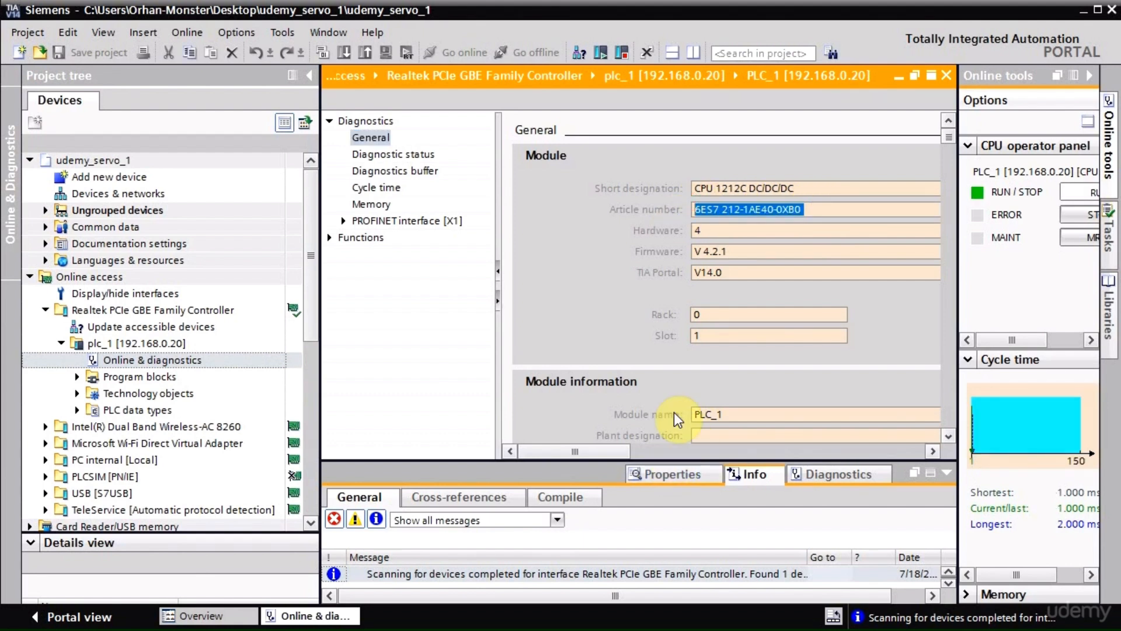
drag(728, 250, 693, 251)
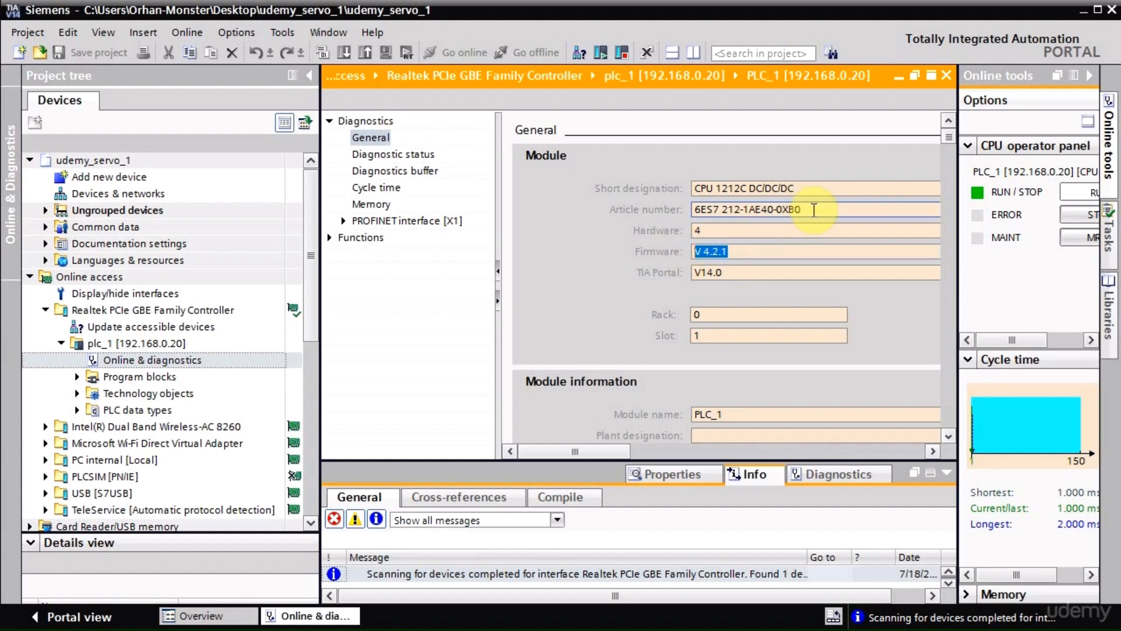
drag(818, 209, 686, 209)
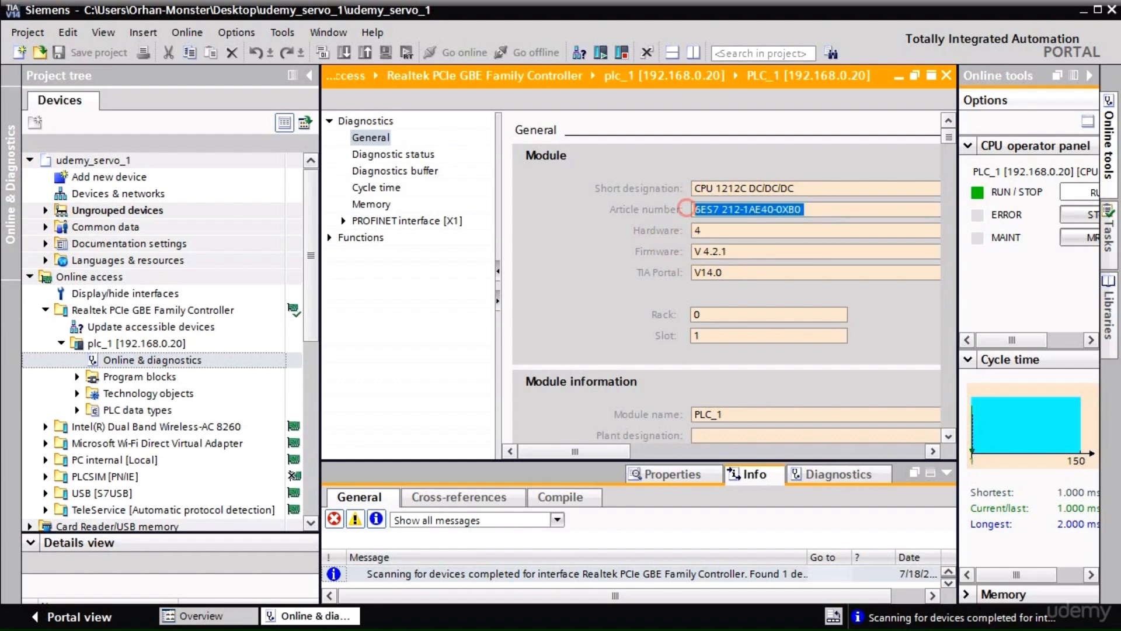
Start adding a SIMATIC S7-1200 controller, choosing CPU 1212C DC/DC/DC, article 6ES7 212-1AE40-0XB0, version V4.2.
double_click(88, 176)
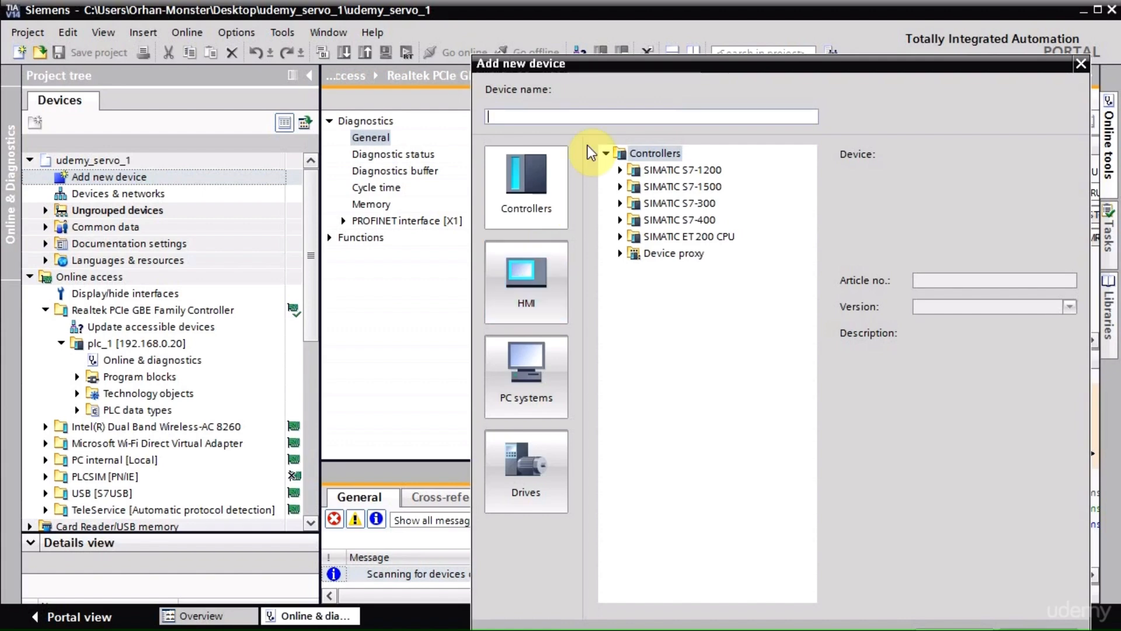
drag(584, 61, 430, 12)
click(468, 119)
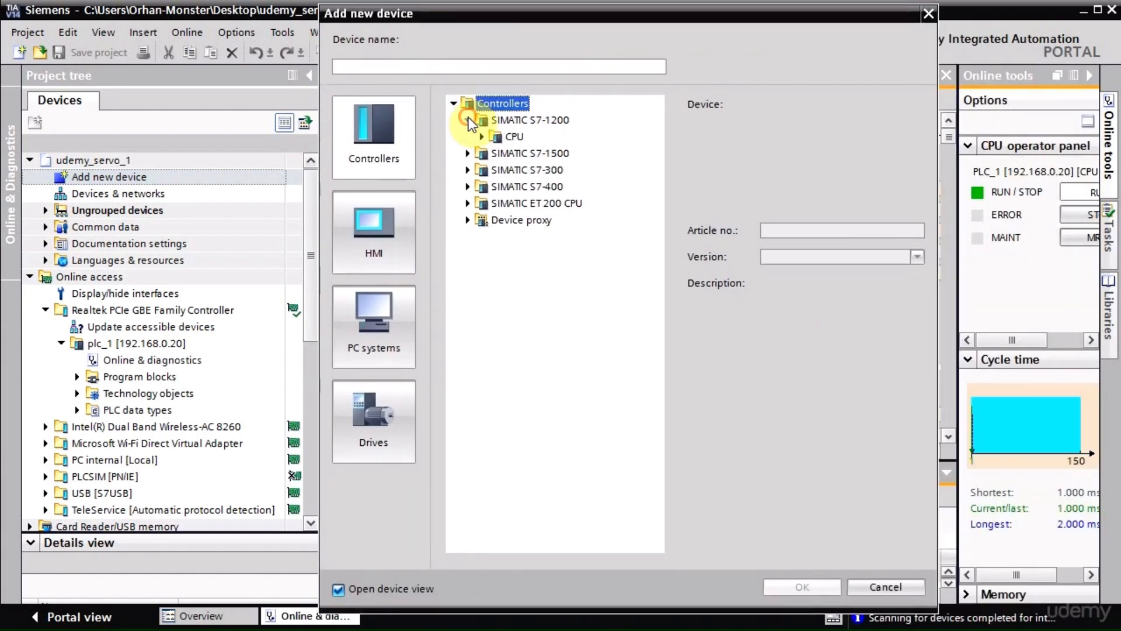
click(481, 137)
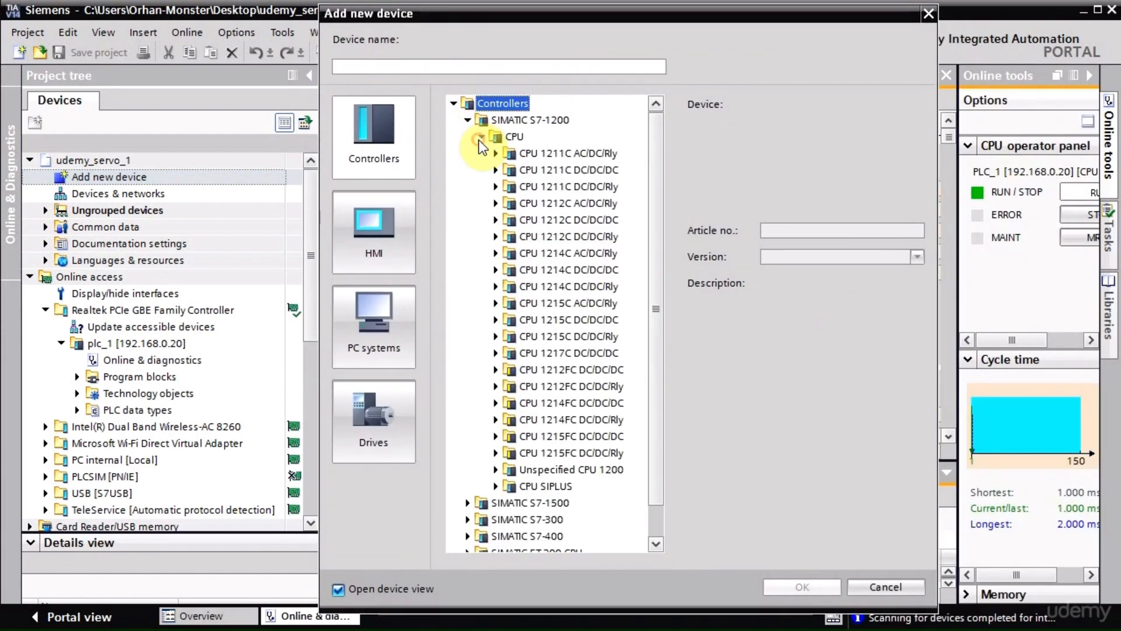
double_click(556, 223)
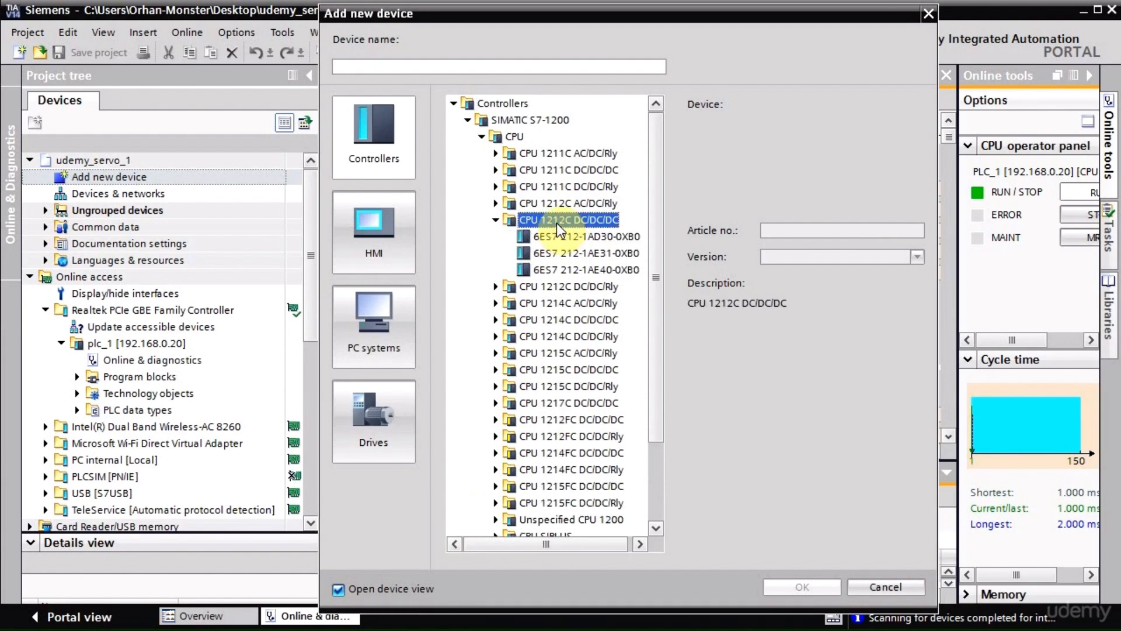
click(547, 271)
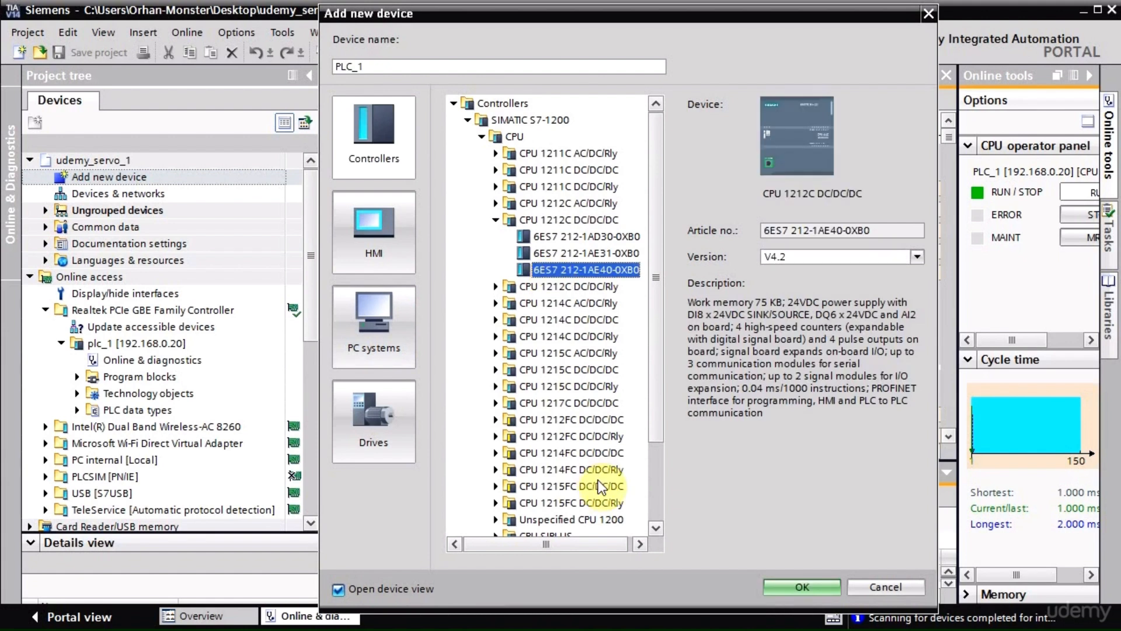
click(833, 257)
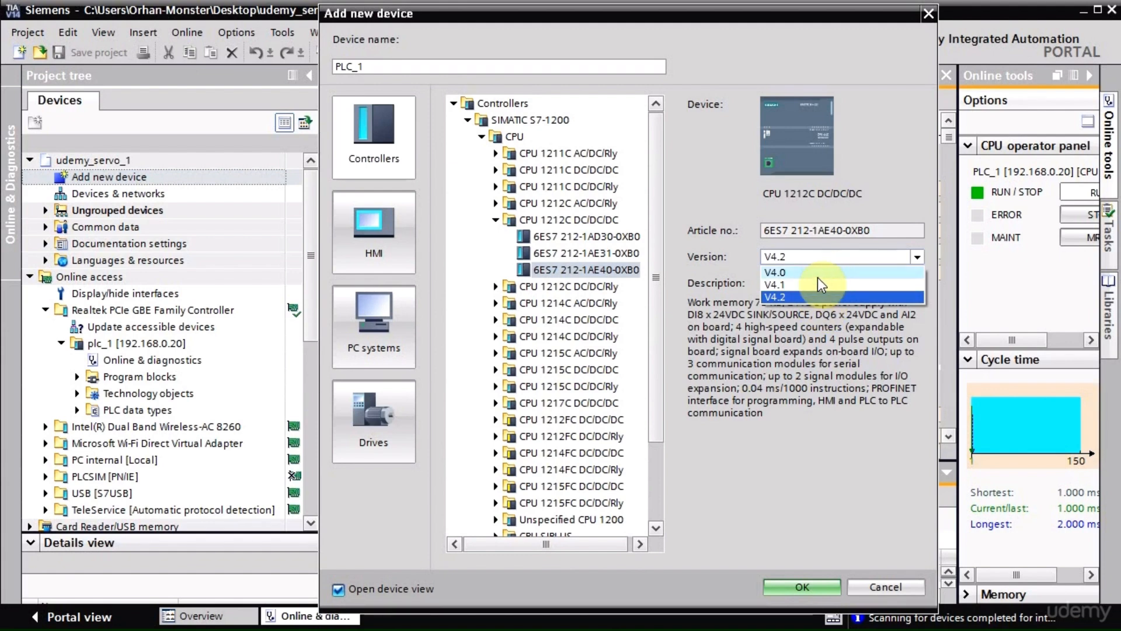
click(782, 296)
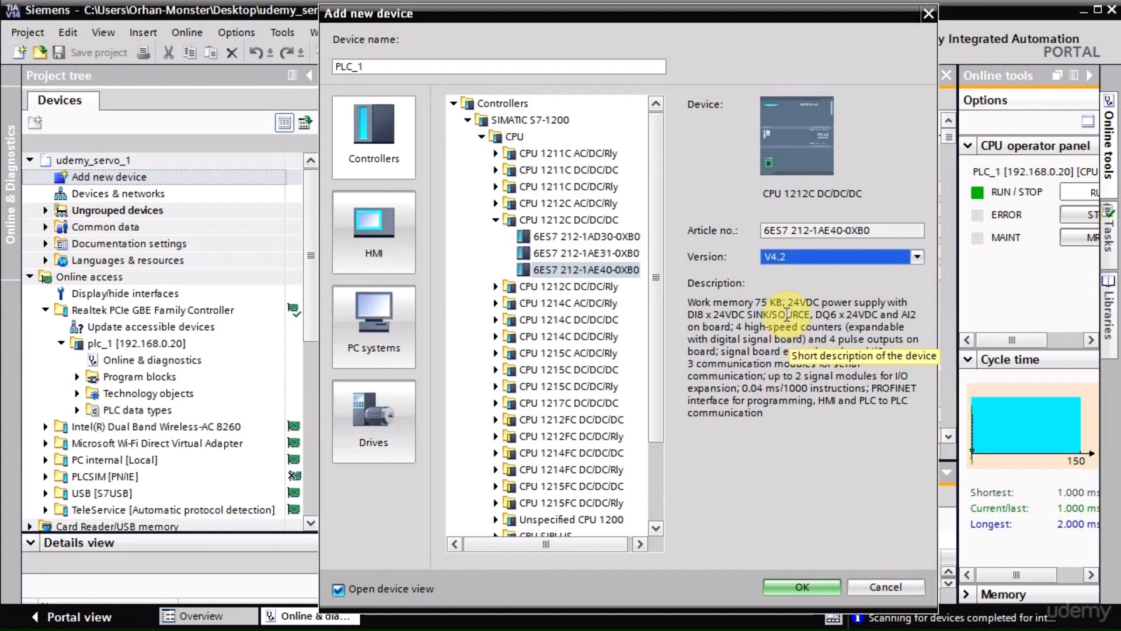
Check the pulse outputs in the CPU's description and add the controller to the project as PLC_1.
drag(713, 11, 702, 5)
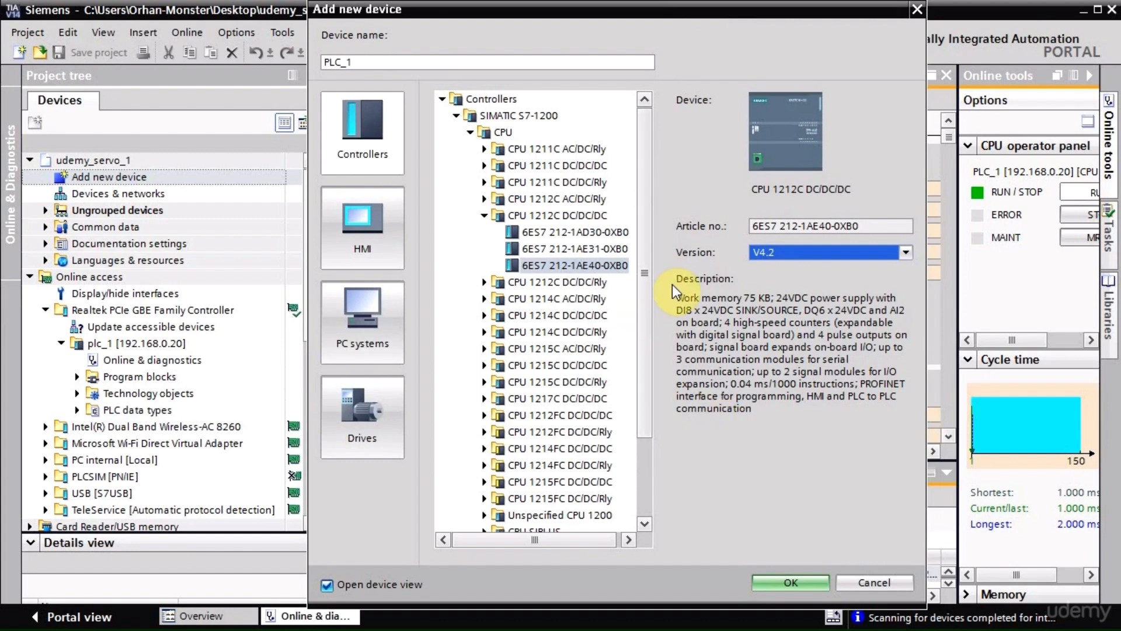
drag(676, 296, 785, 435)
click(786, 435)
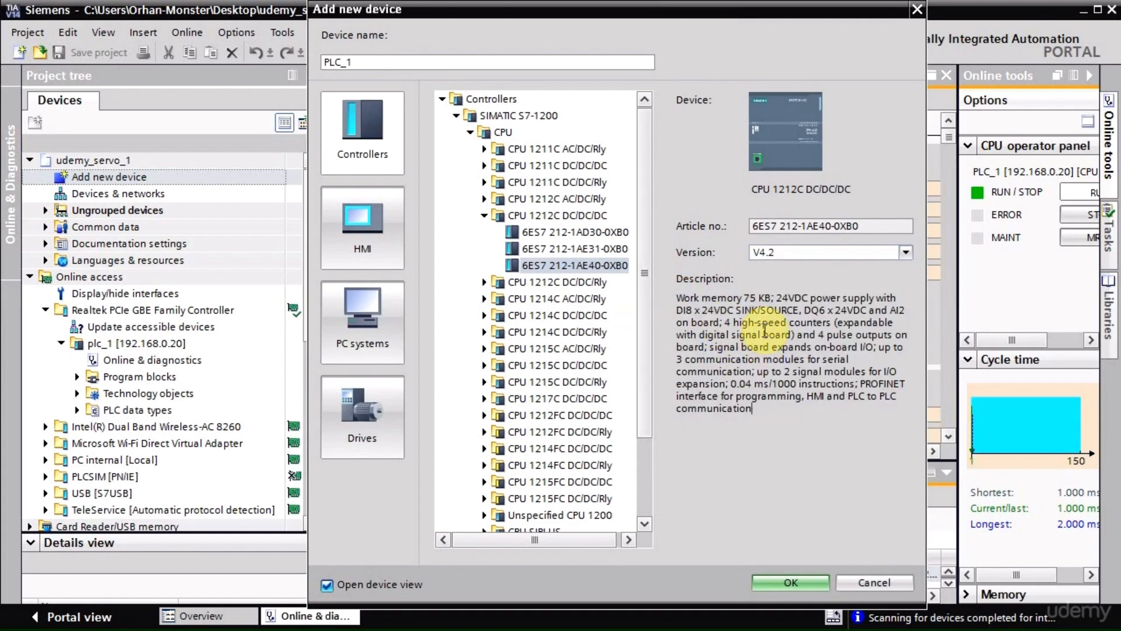
drag(816, 334, 705, 347)
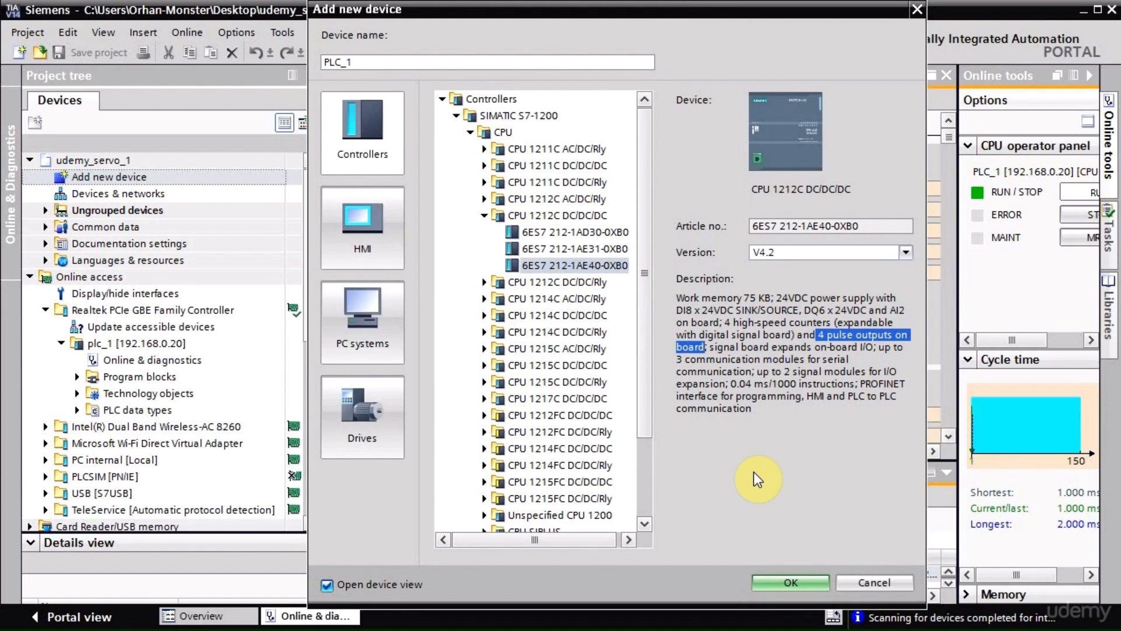
click(789, 579)
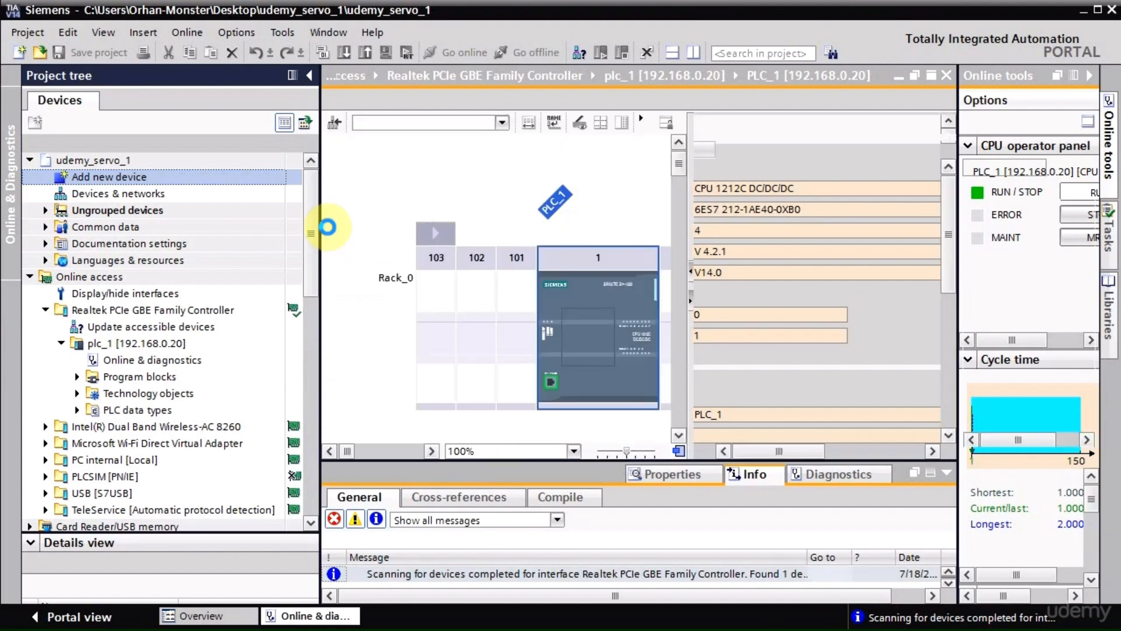
Widen the device graphic area, then show the CPU's properties in an enlarged properties area.
drag(692, 219, 807, 215)
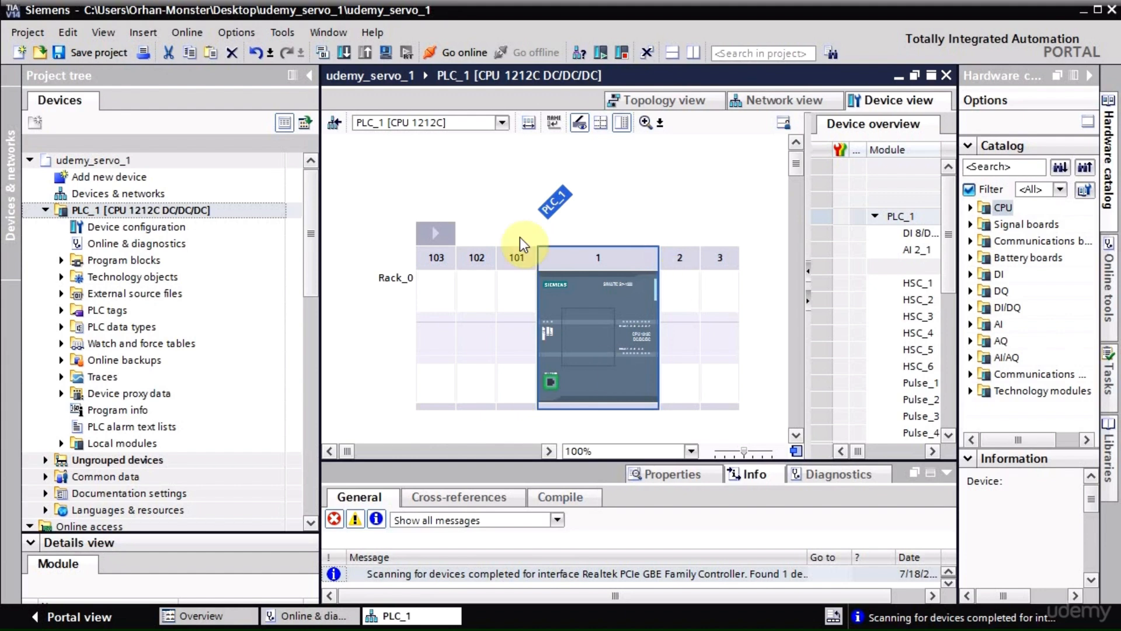
right_click(195, 211)
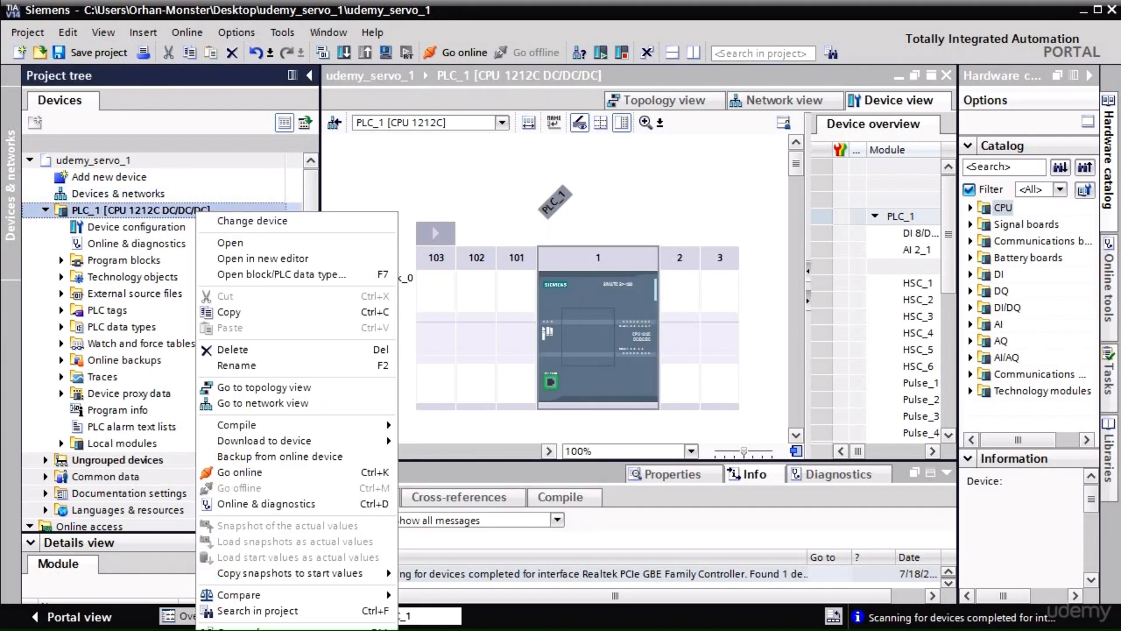
click(497, 171)
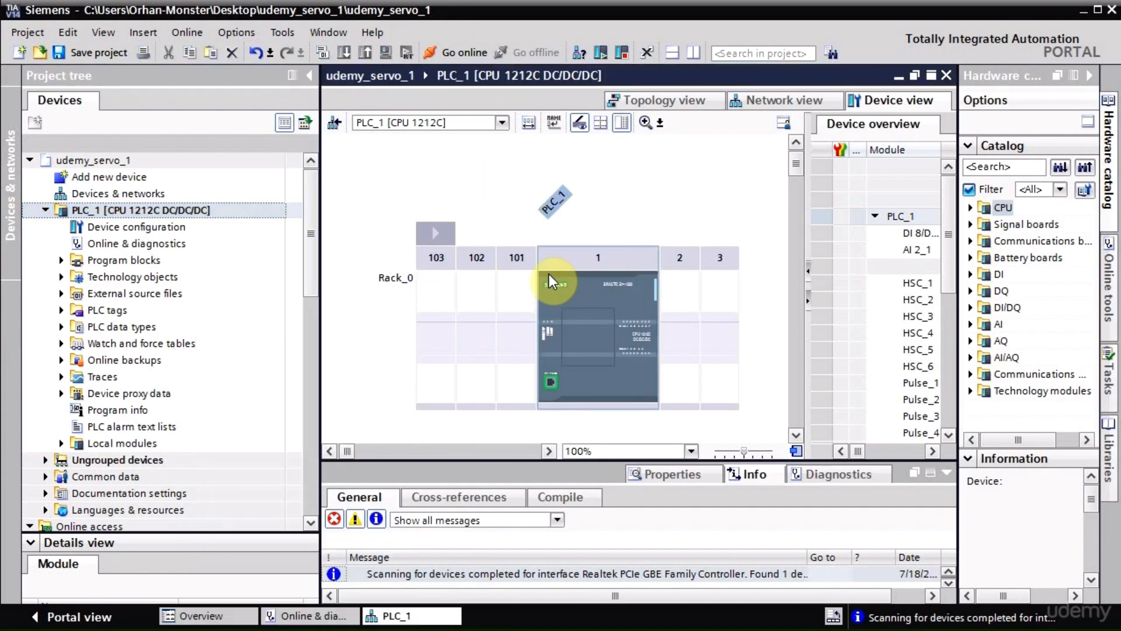
click(573, 292)
click(665, 473)
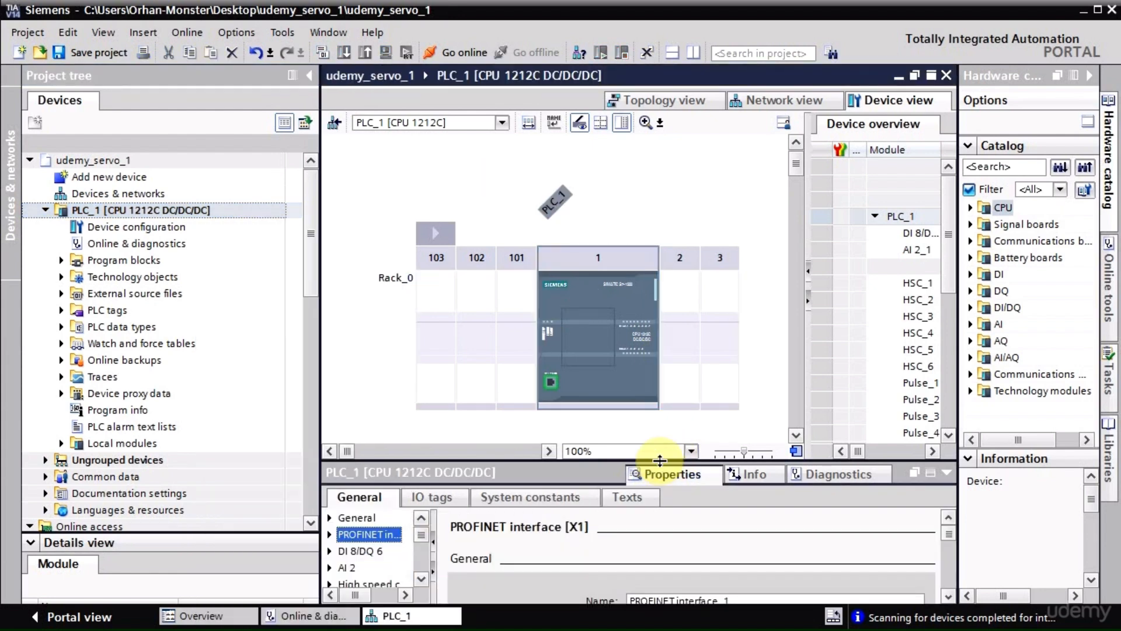
drag(660, 460, 666, 307)
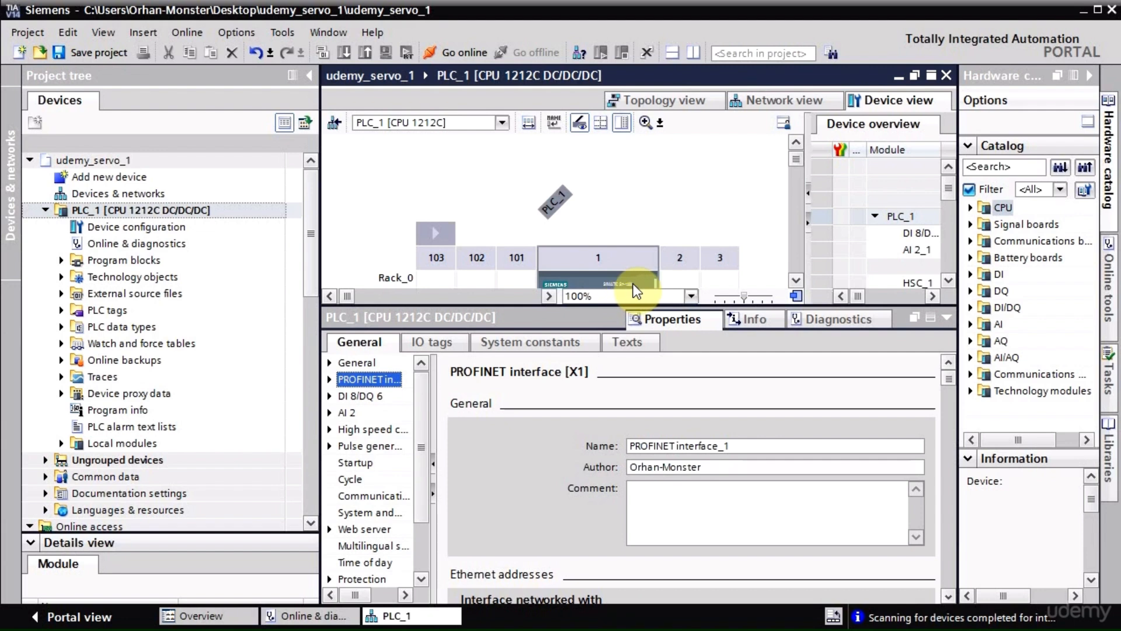
Set the PROFINET interface's IP address to 192.168.0.20 in the Ethernet addresses, and reduce the height of the properties area.
click(328, 381)
click(377, 413)
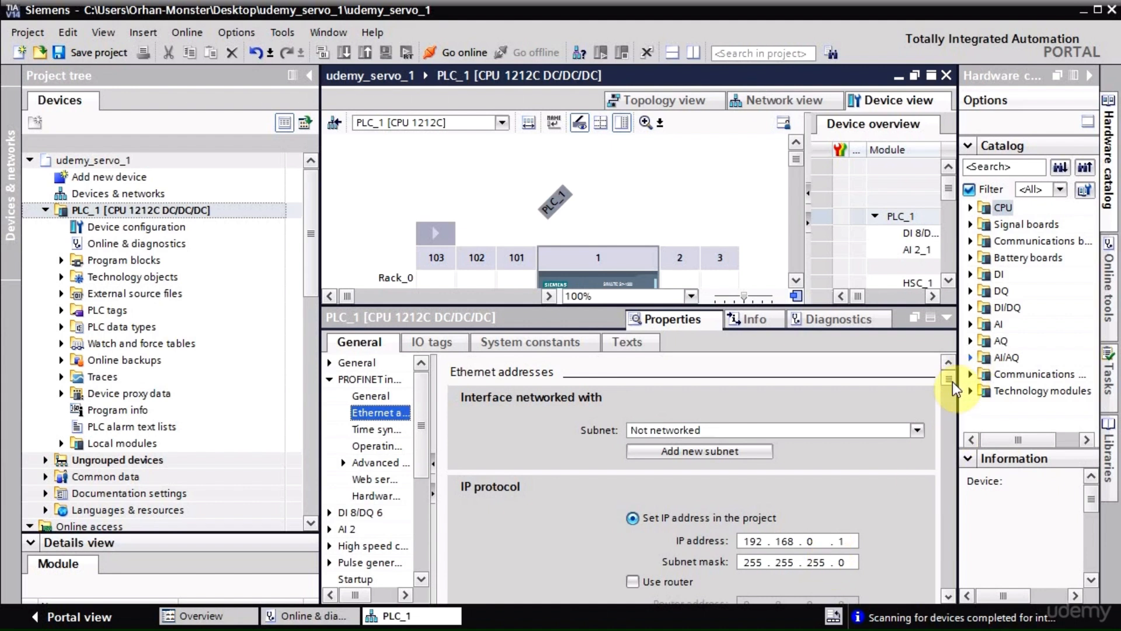
click(841, 542)
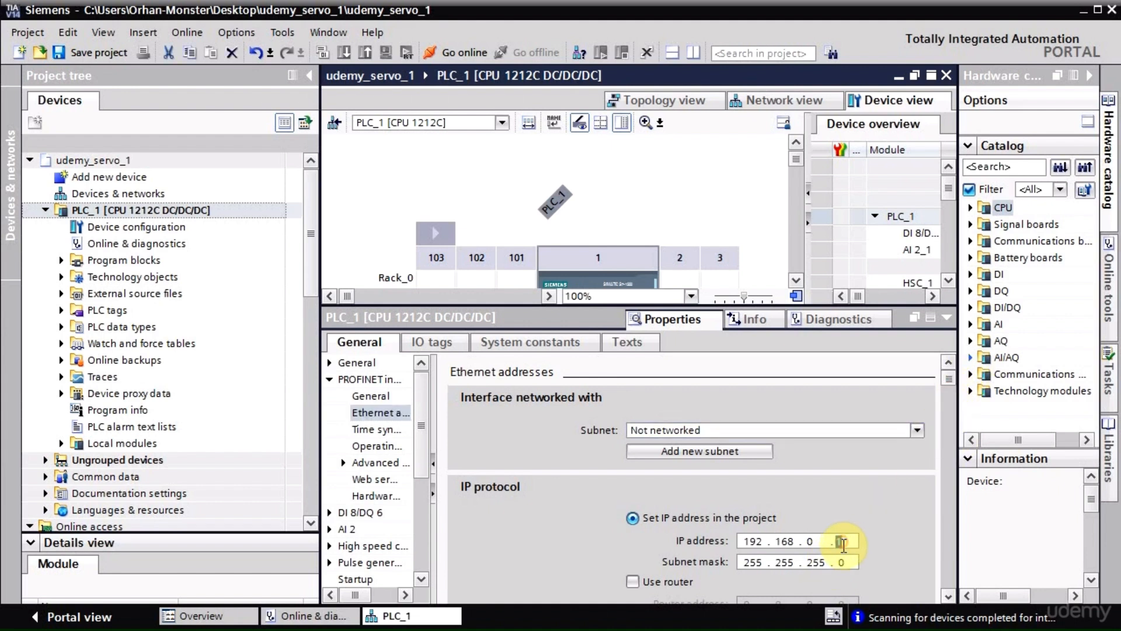
text(20)
mouse_move(571, 305)
mouse_down()
mouse_move(571, 395)
mouse_move(561, 410)
mouse_up()
click(377, 310)
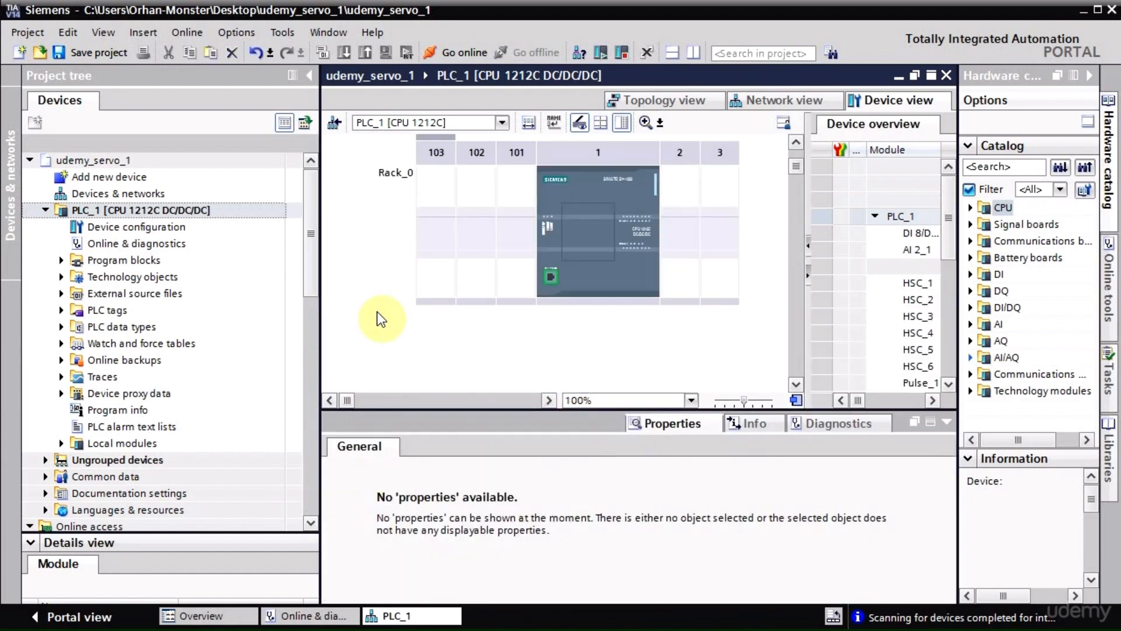
click(207, 212)
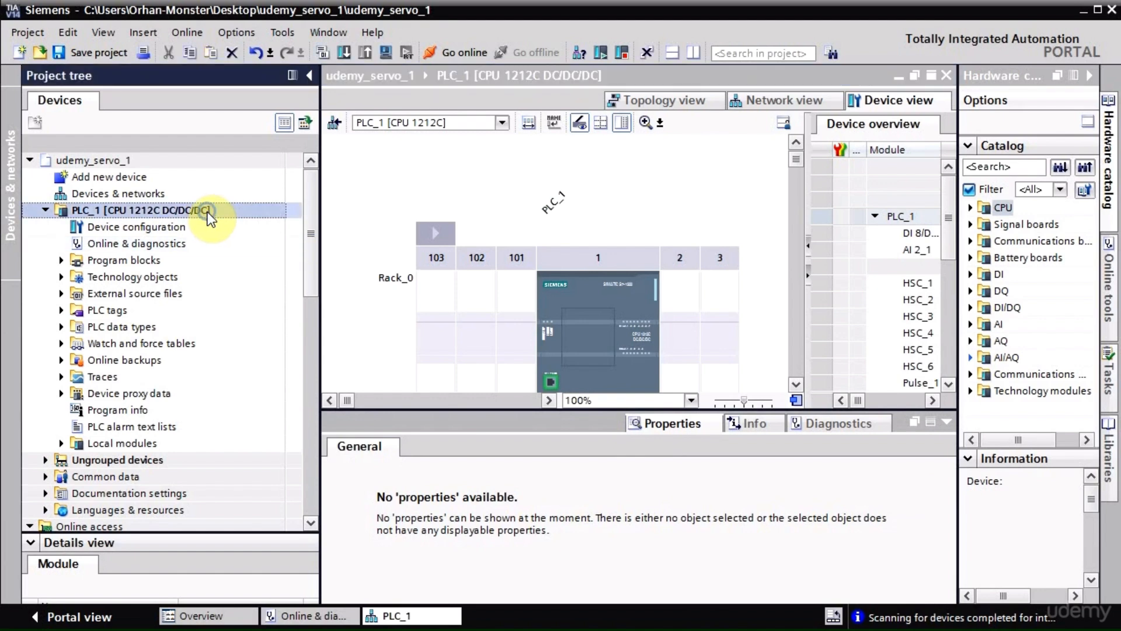
right_click(208, 214)
mouse_move(298, 439)
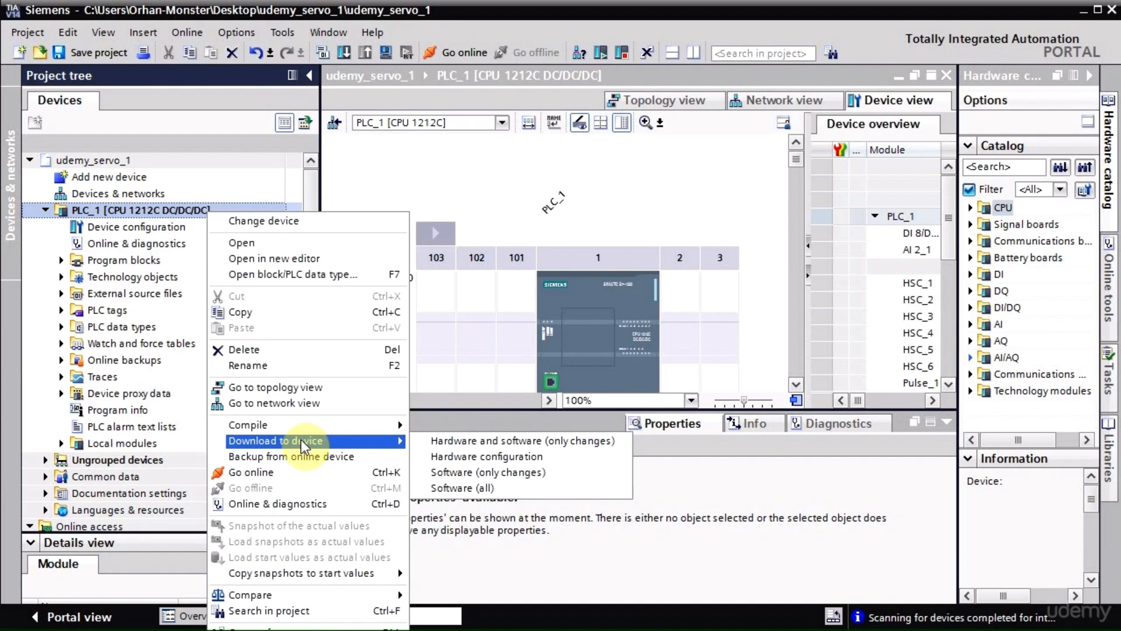
click(597, 290)
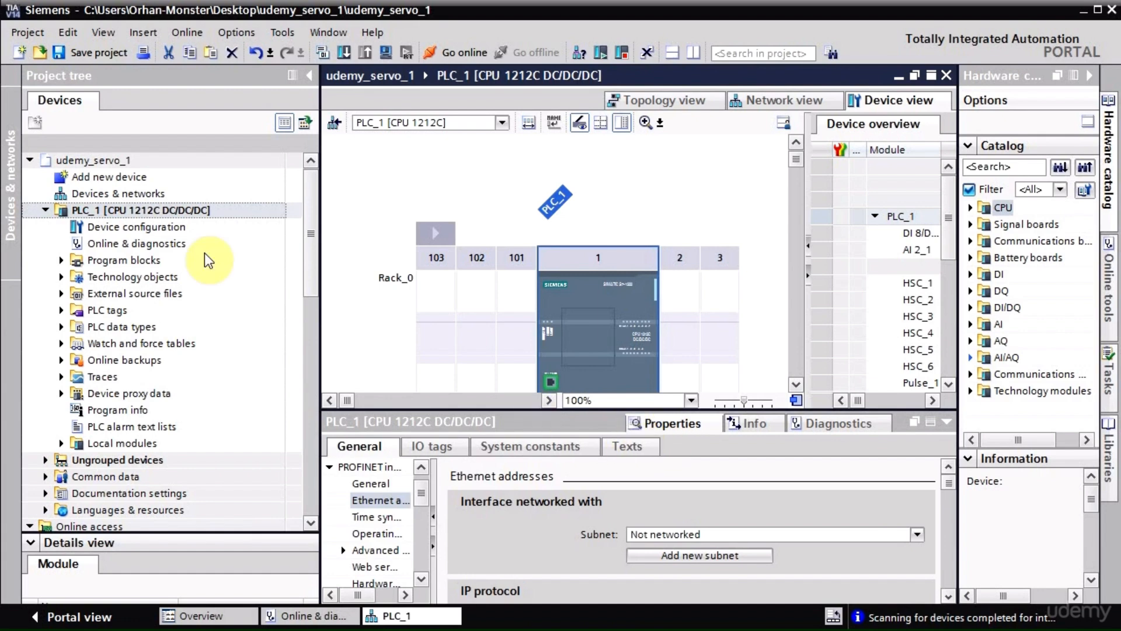
Start downloading PLC_1's hardware and software (only changes) and search for compatible target devices over the PN/IE interface.
right_click(199, 211)
mouse_move(318, 439)
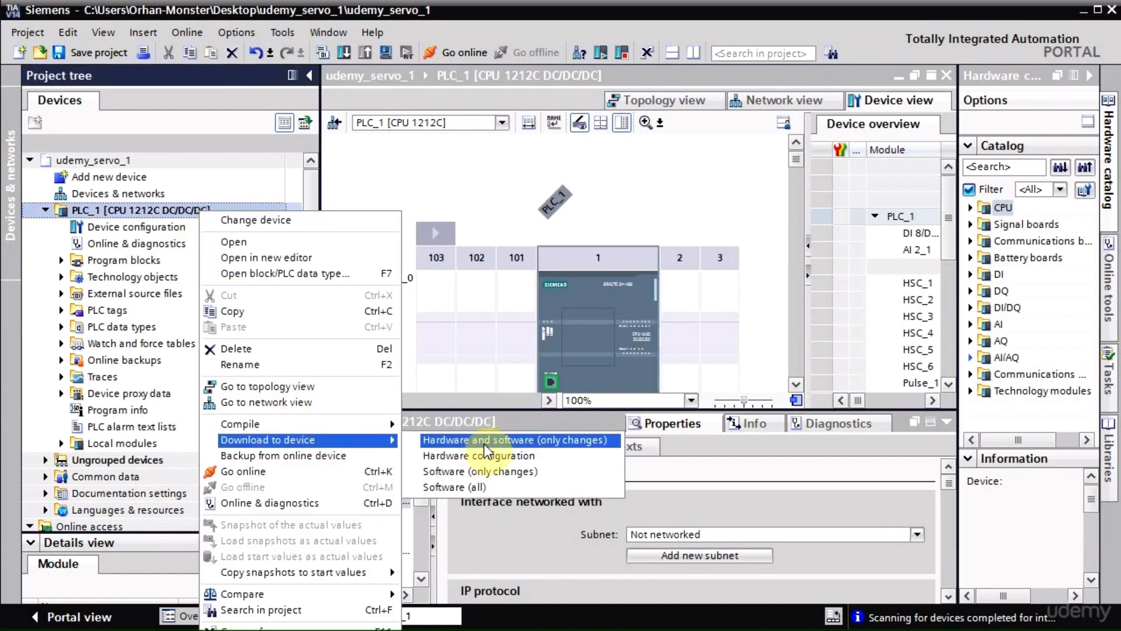
click(483, 443)
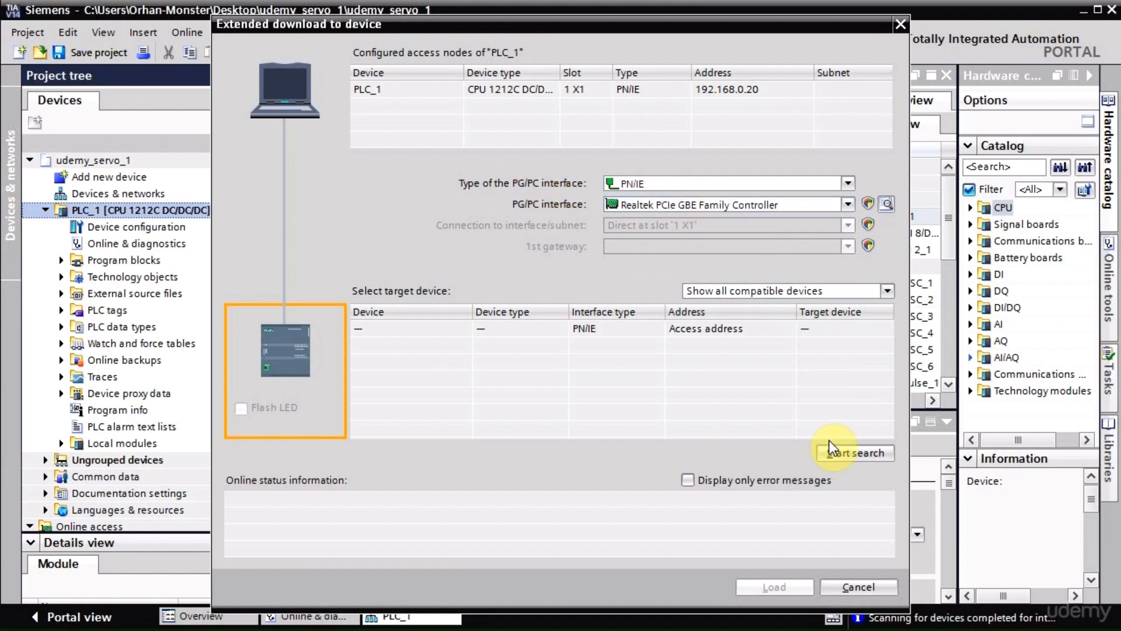
click(831, 459)
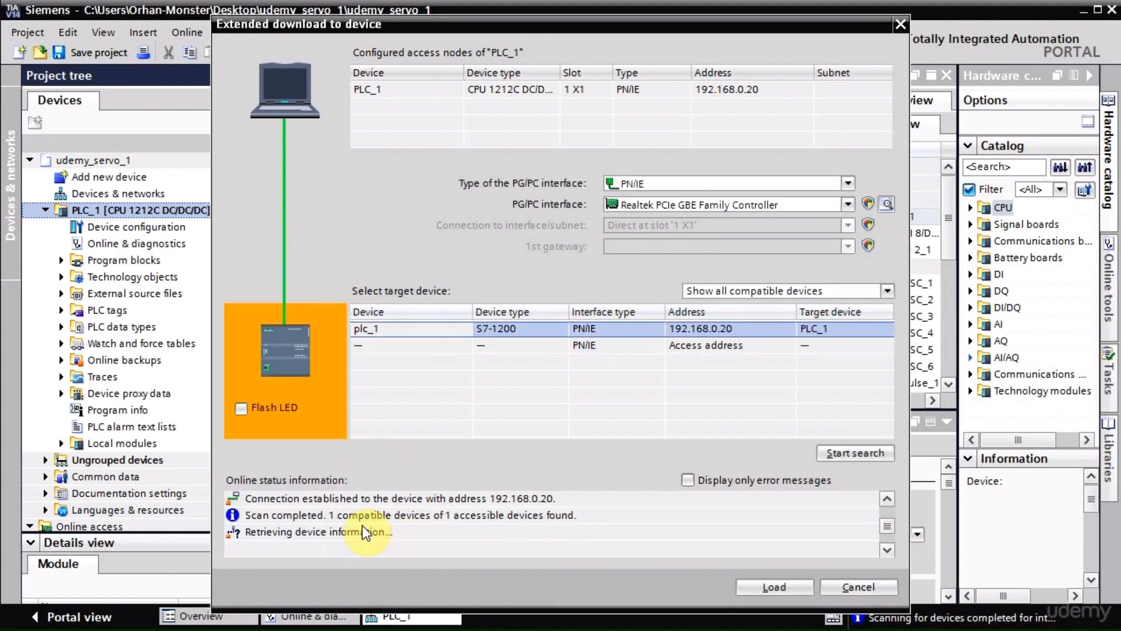
Load to the plc_1 target device at 192.168.0.20 and continue without synchronizing the software.
click(754, 584)
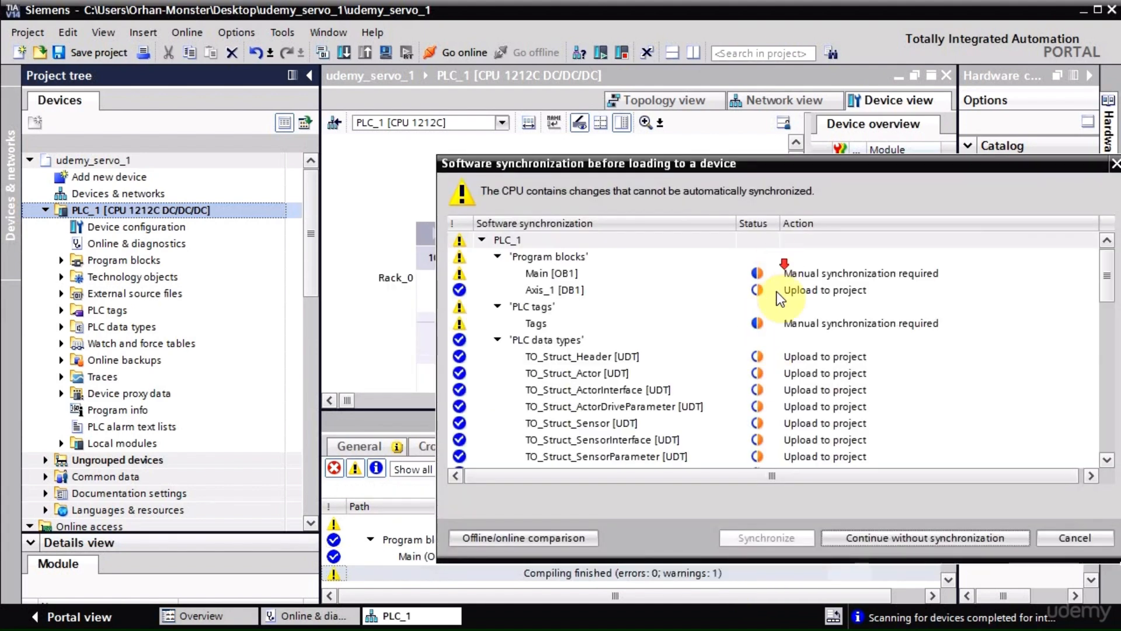
drag(1107, 294, 1107, 271)
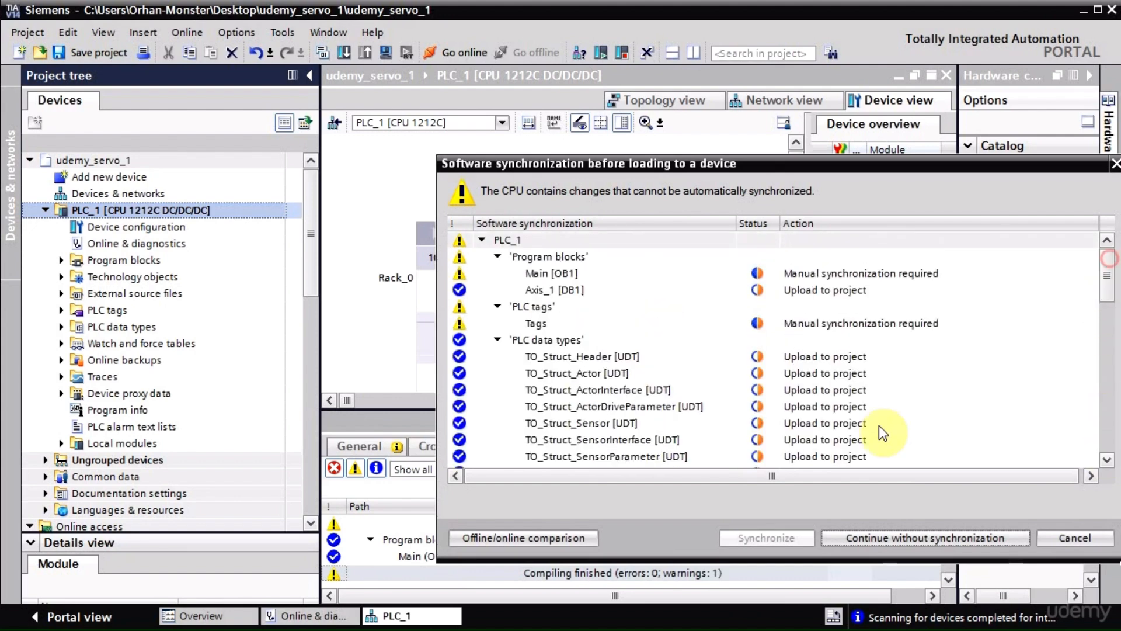
click(906, 538)
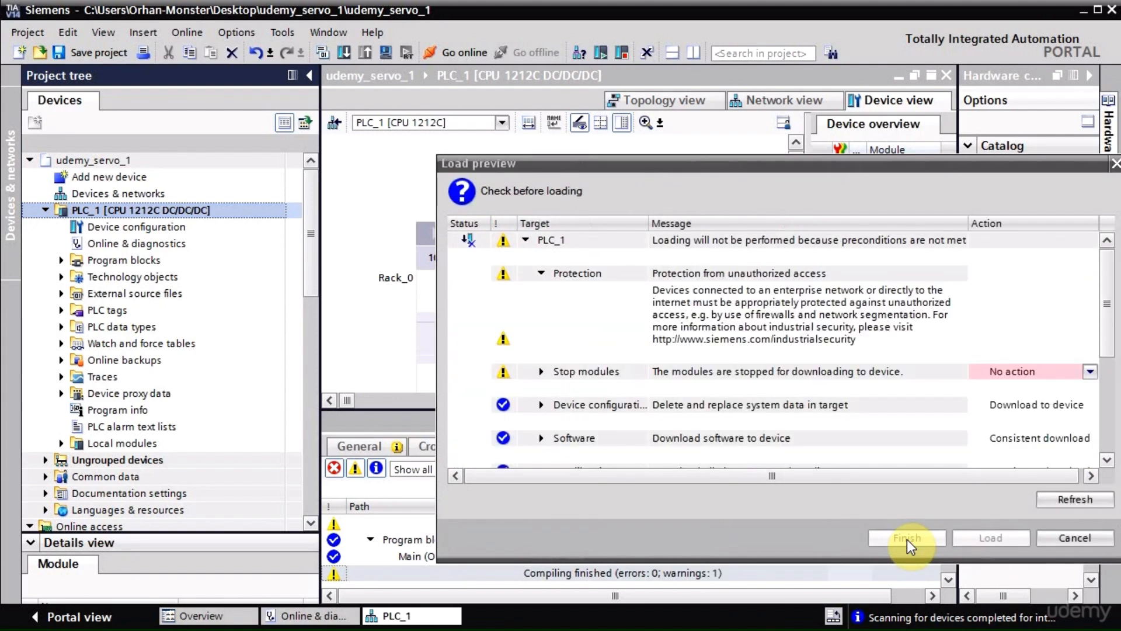
Set the stop modules action to Stop all in the load preview and load the configuration into PLC_1.
click(1075, 370)
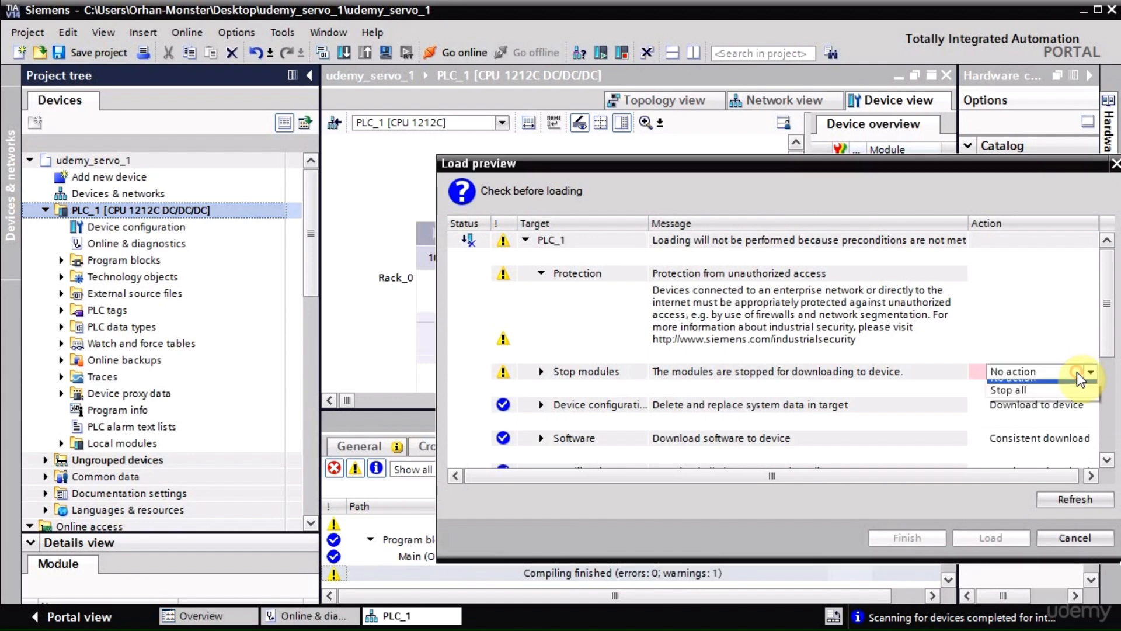
click(1077, 372)
click(1043, 398)
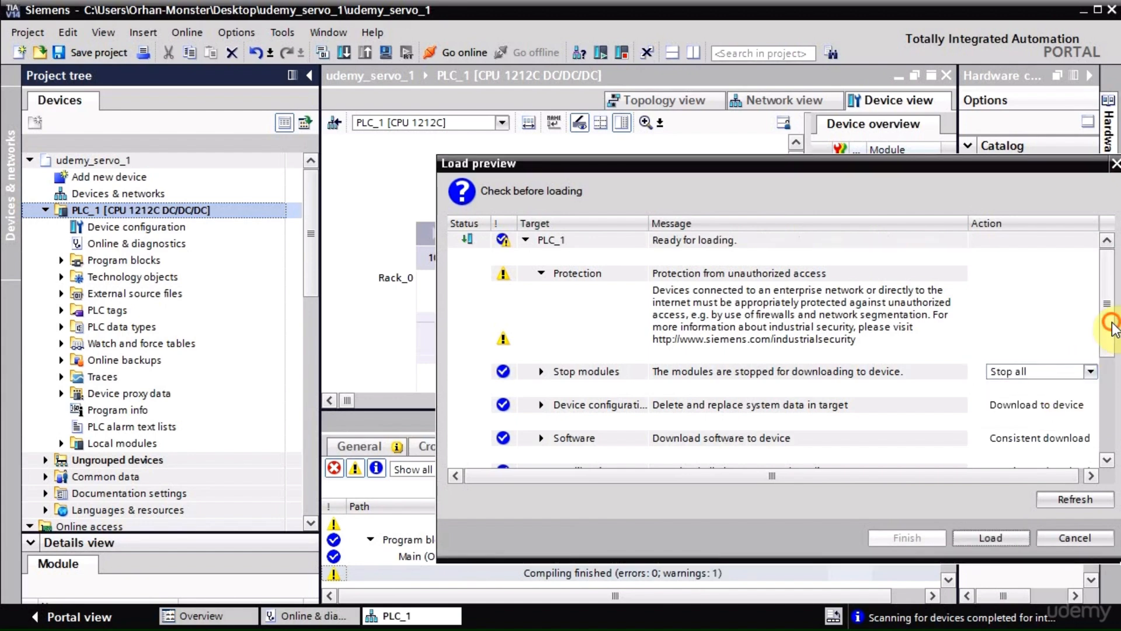
drag(1111, 318, 1107, 347)
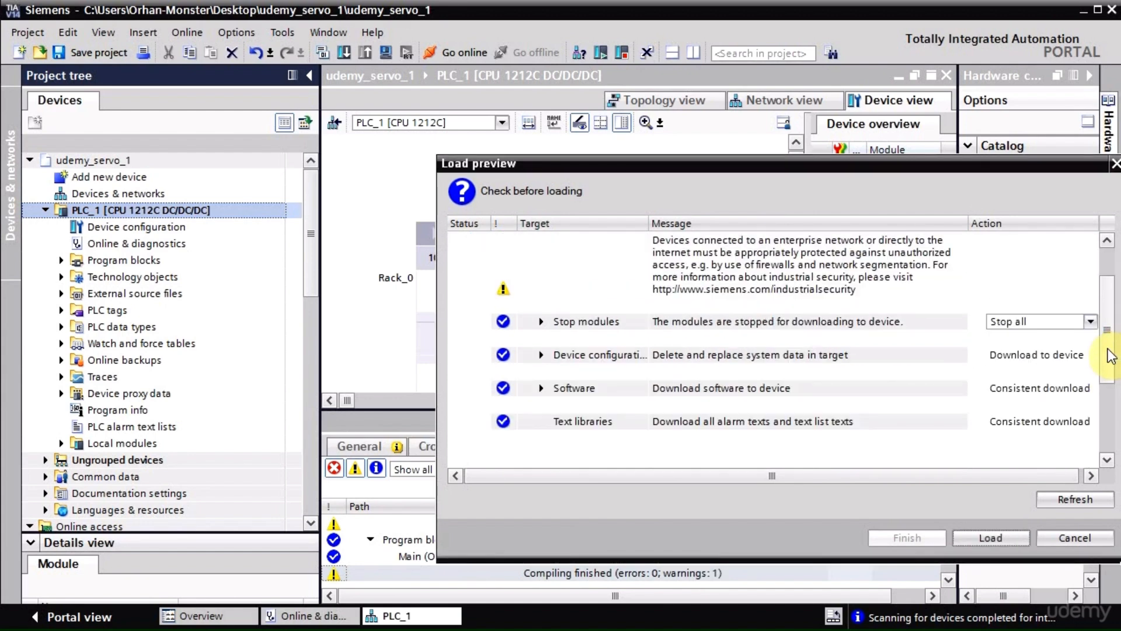
click(1010, 538)
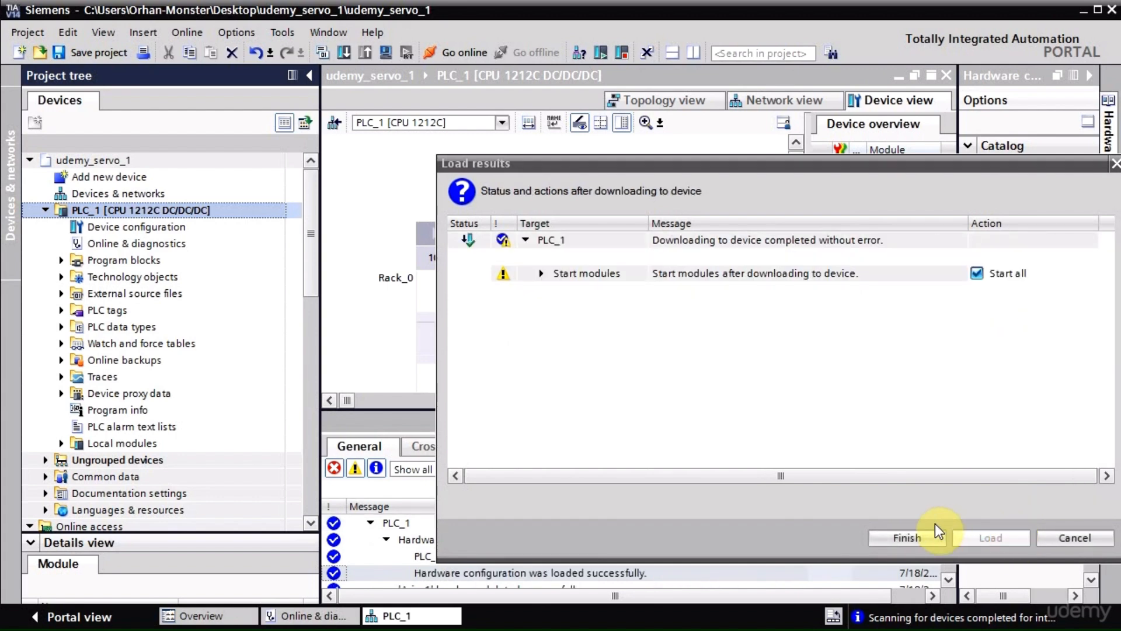
Finish the download with Start all selected, and check the connection by going online with PLC_1 and back offline.
drag(819, 172, 618, 123)
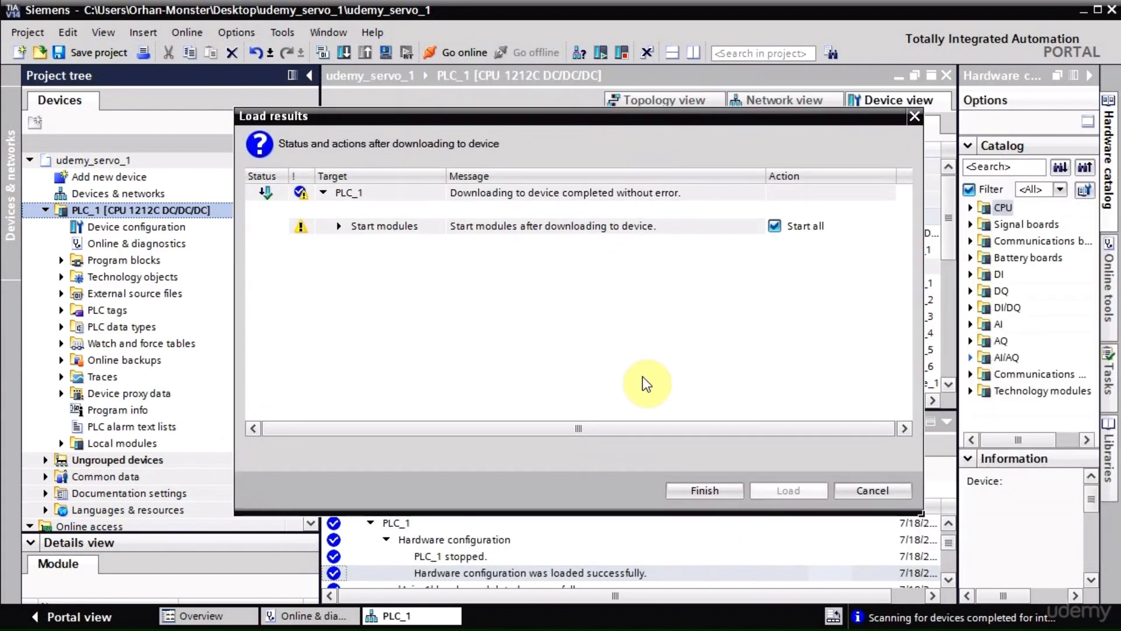
click(689, 485)
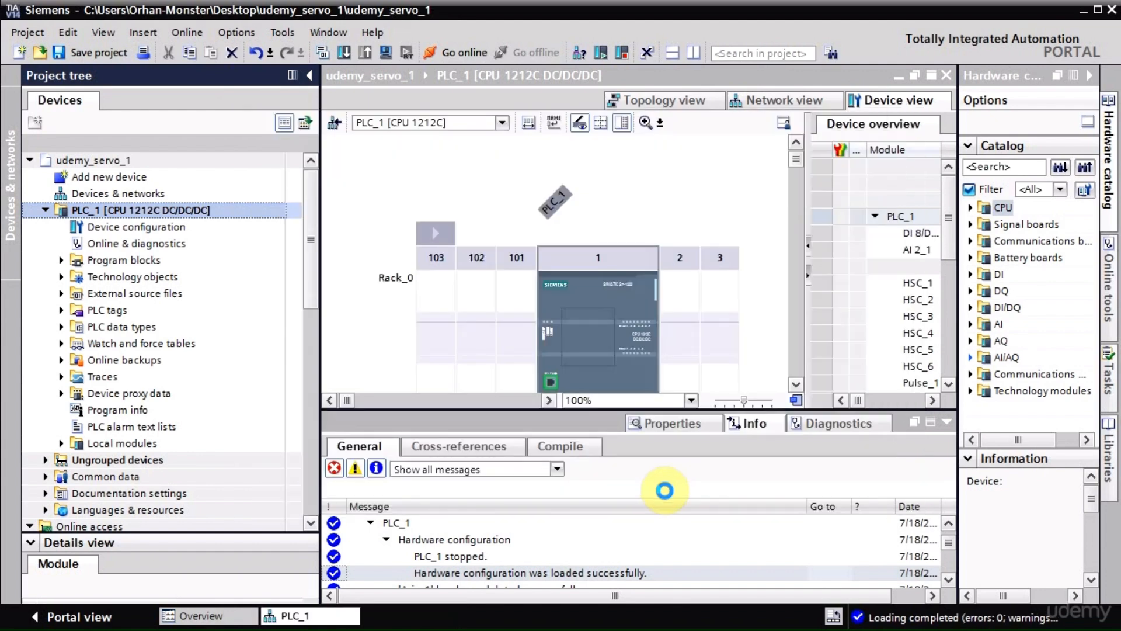
click(462, 54)
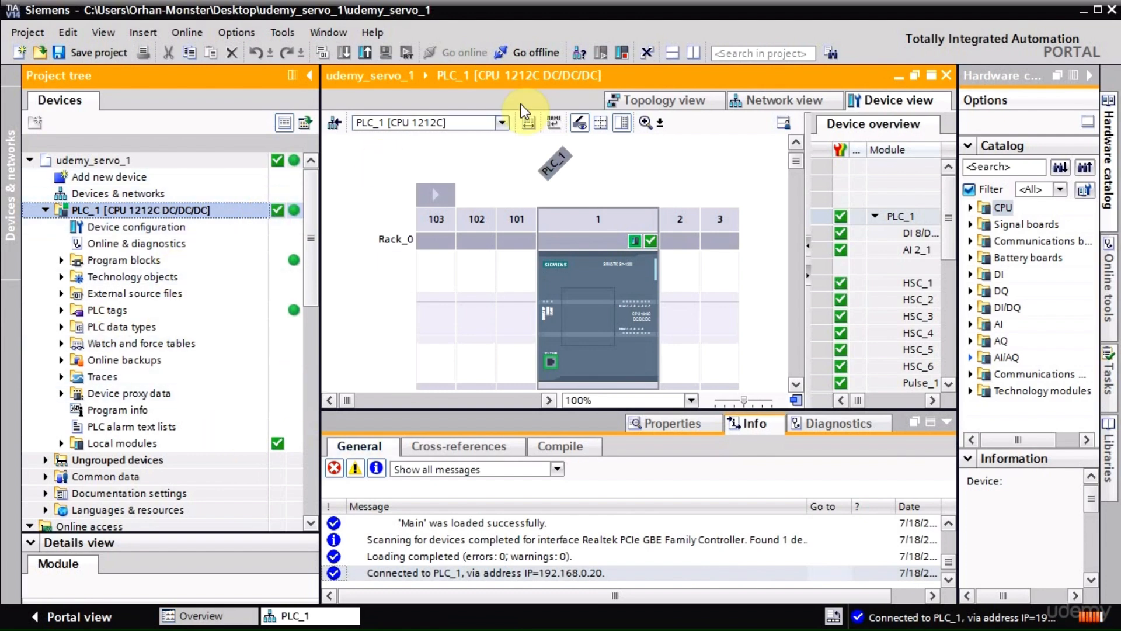
click(523, 55)
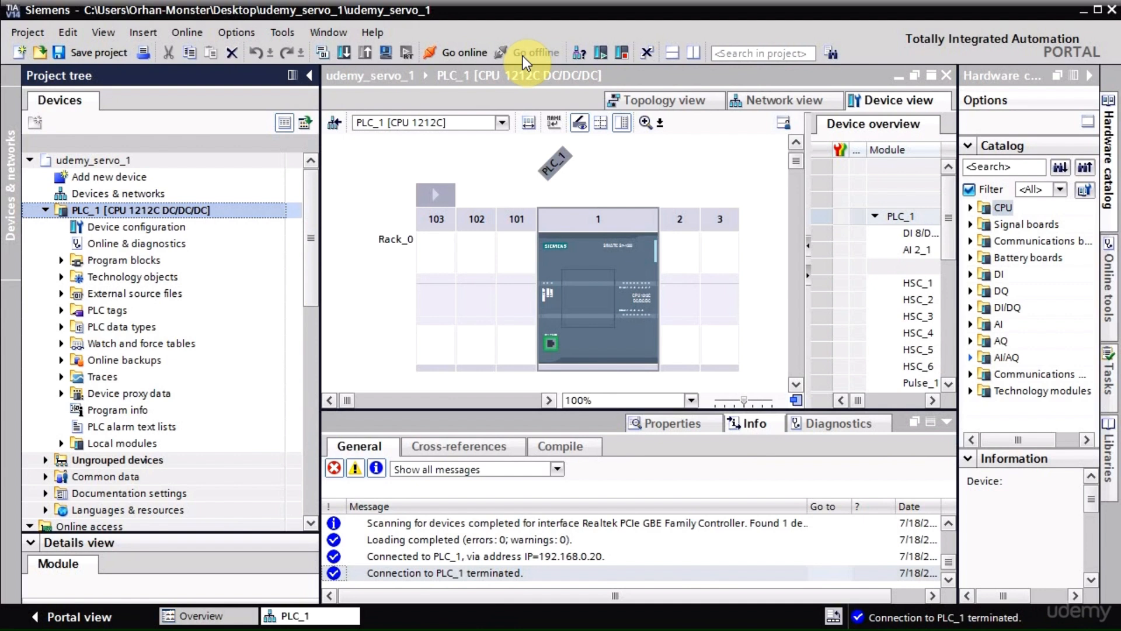
Start adding a technology object to PLC_1, postpone the Windows update, and compare the PID and Motion control object types.
double_click(177, 275)
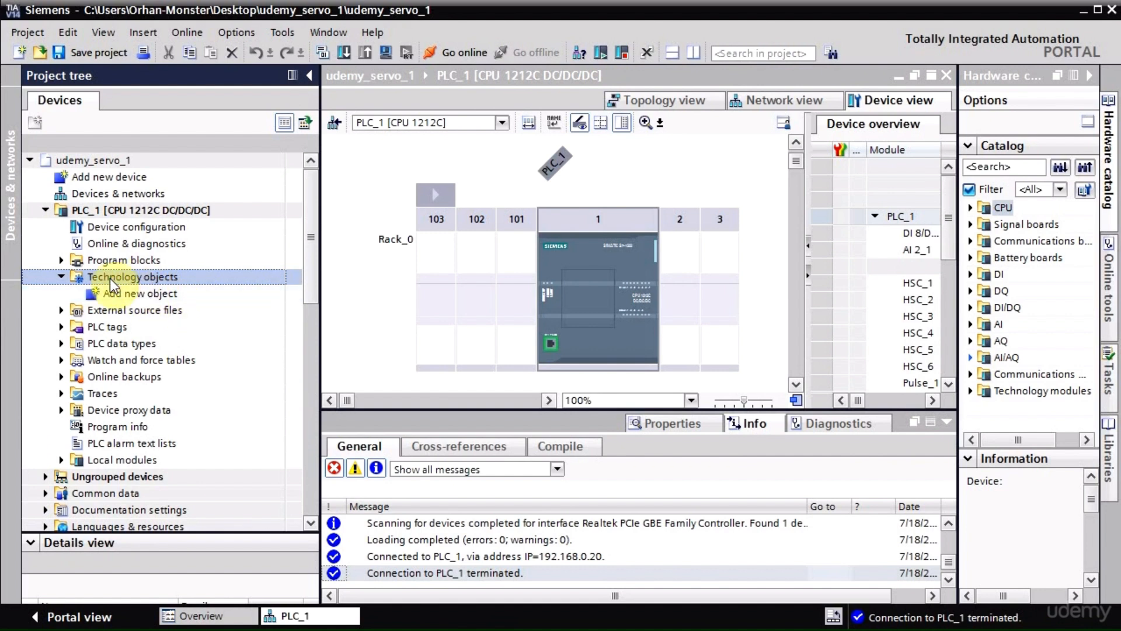
double_click(153, 293)
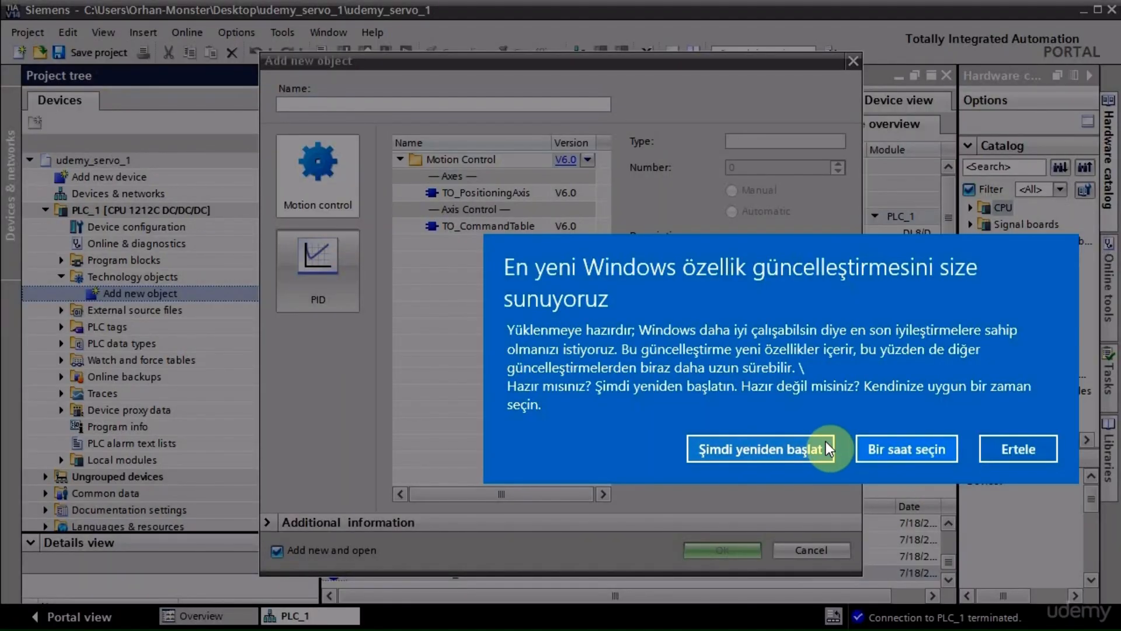
click(1003, 451)
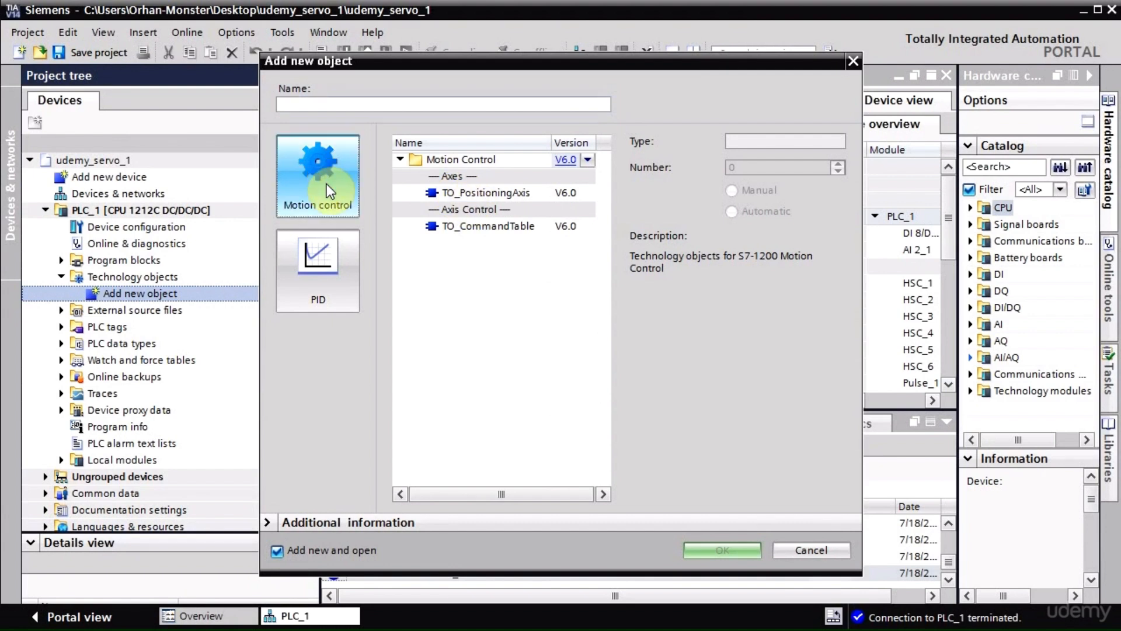
click(331, 278)
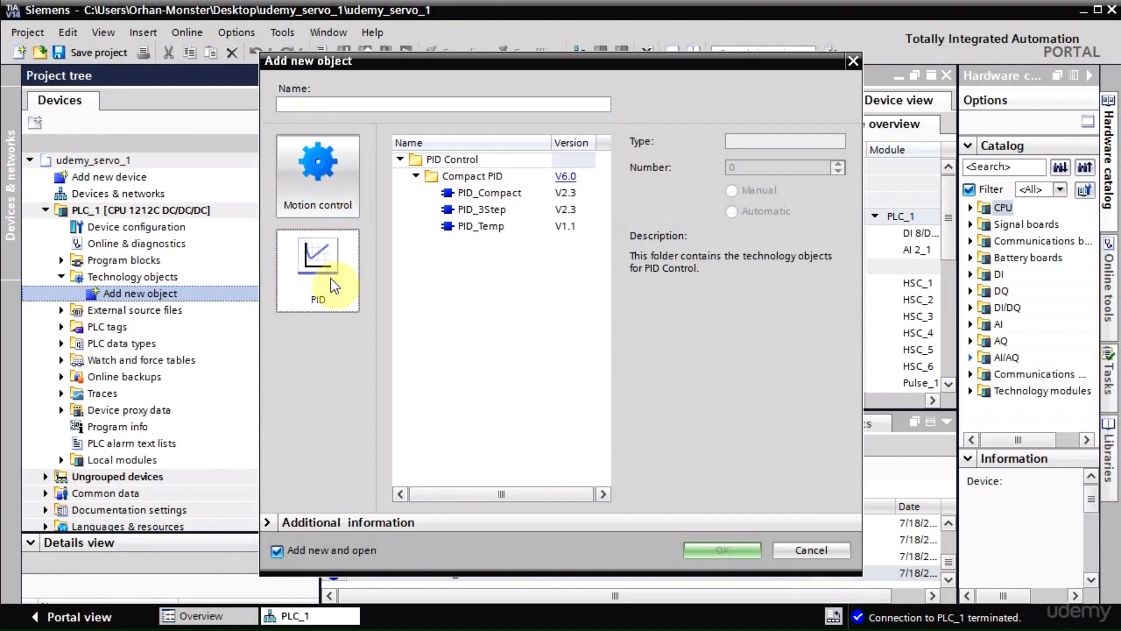
click(316, 186)
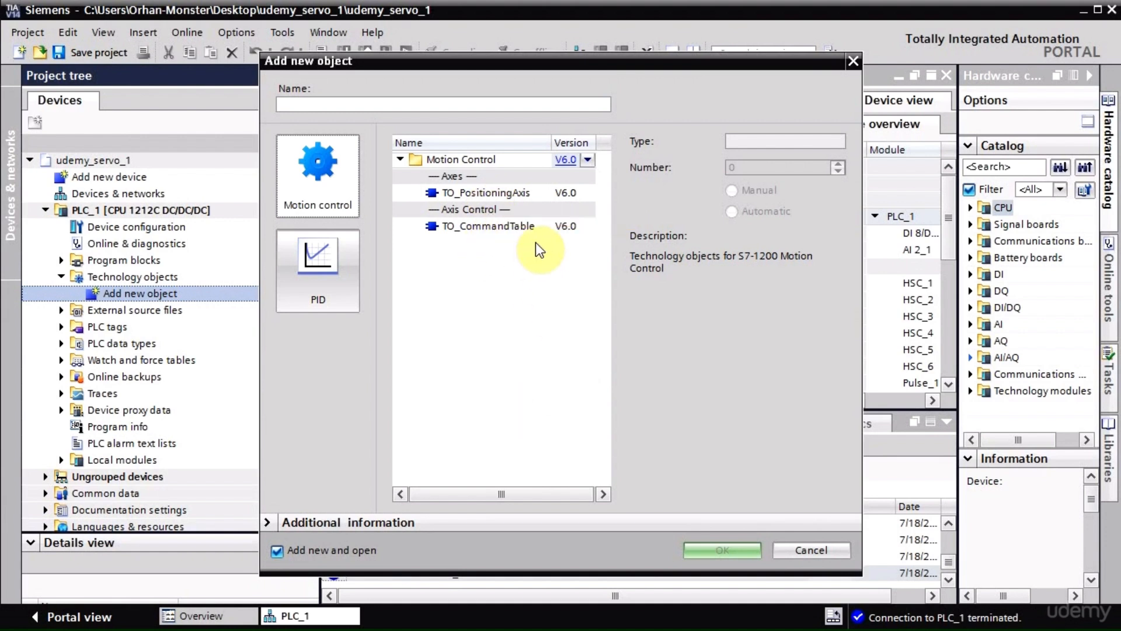
Choose the TO_PositioningAxis motion control object and name it stepper1.
click(483, 194)
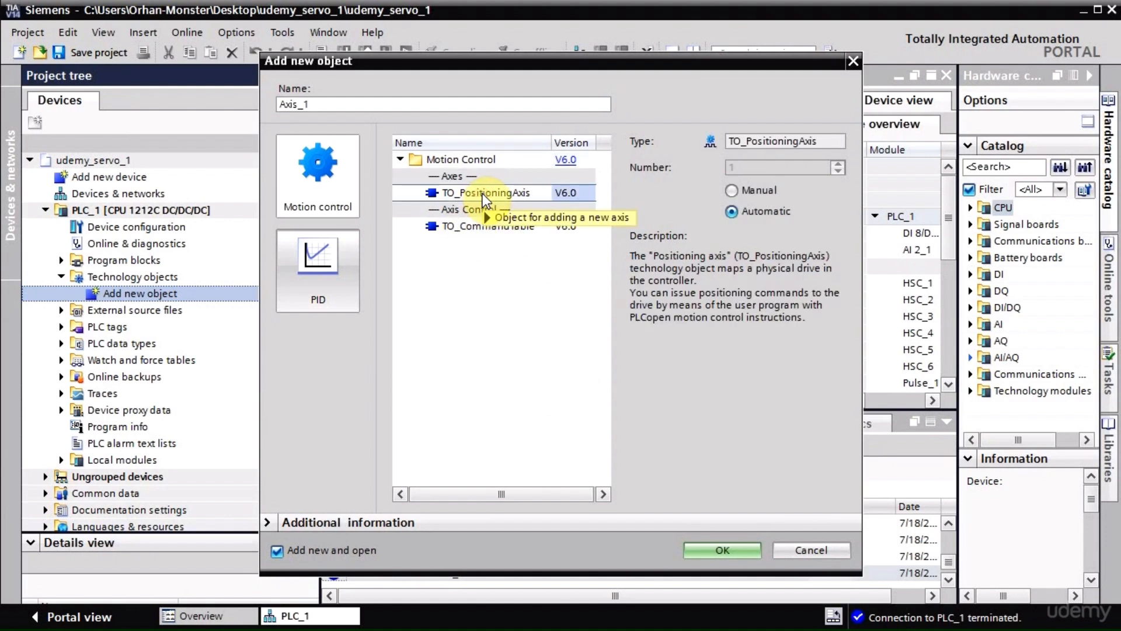
drag(309, 104, 269, 111)
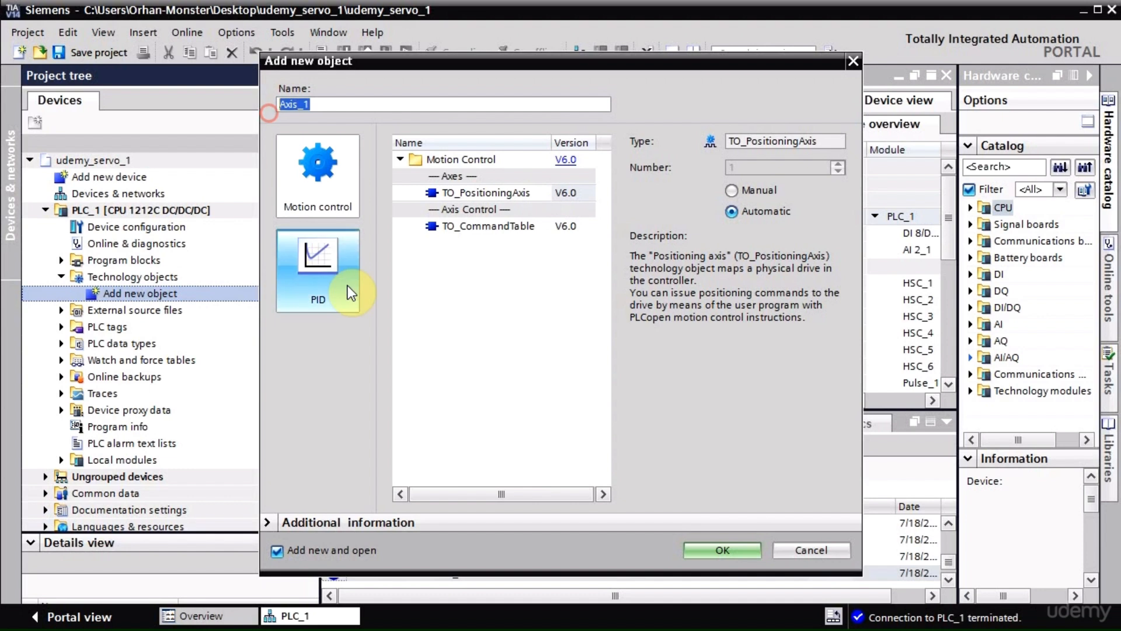
text(stepper1)
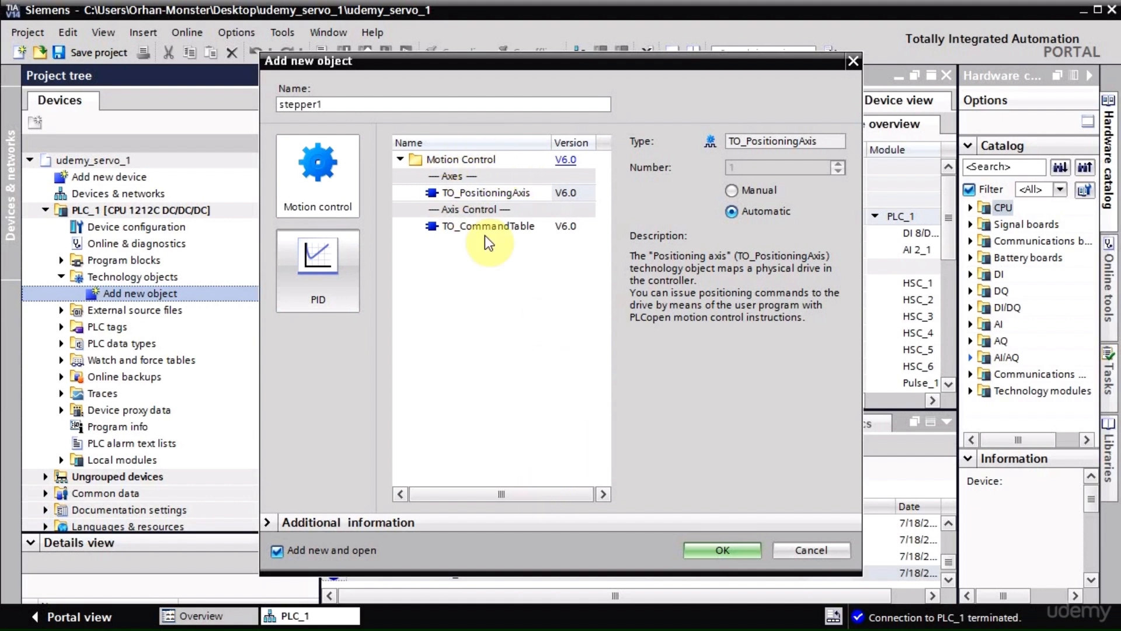
Keep Motion Control version V6.0, reselect TO_PositioningAxis and add the stepper1 axis to the project.
click(577, 162)
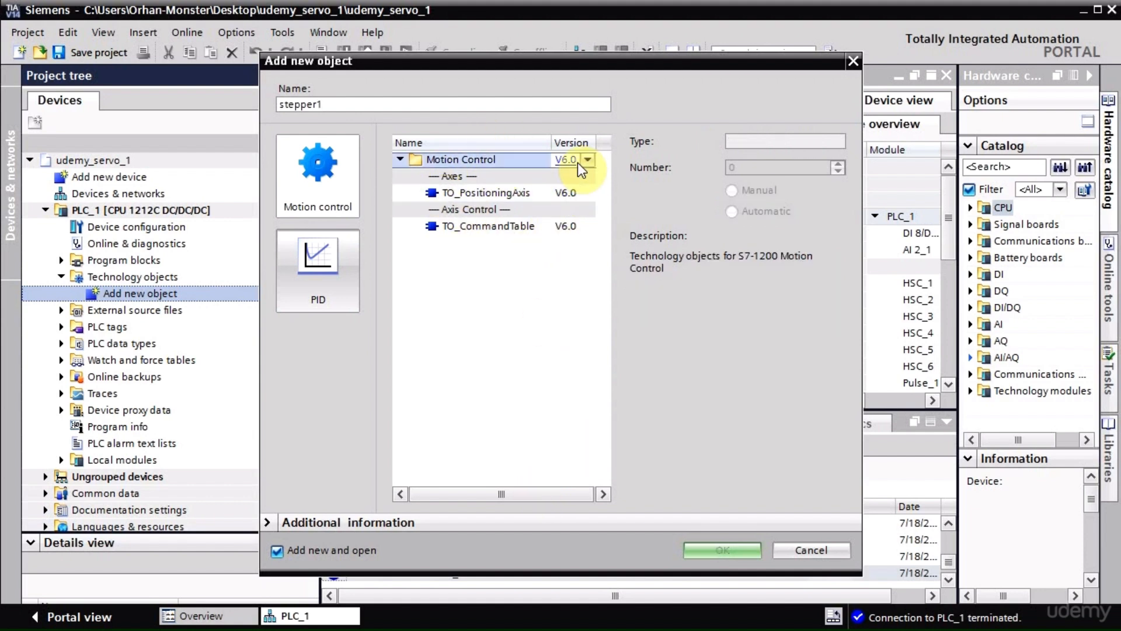
click(577, 162)
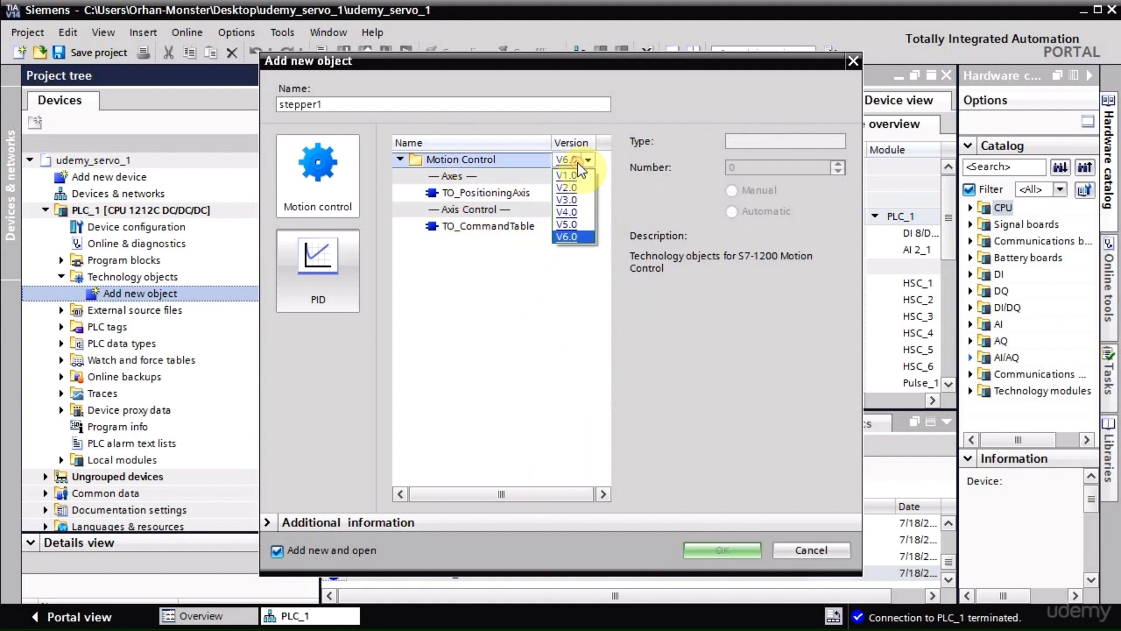
click(576, 237)
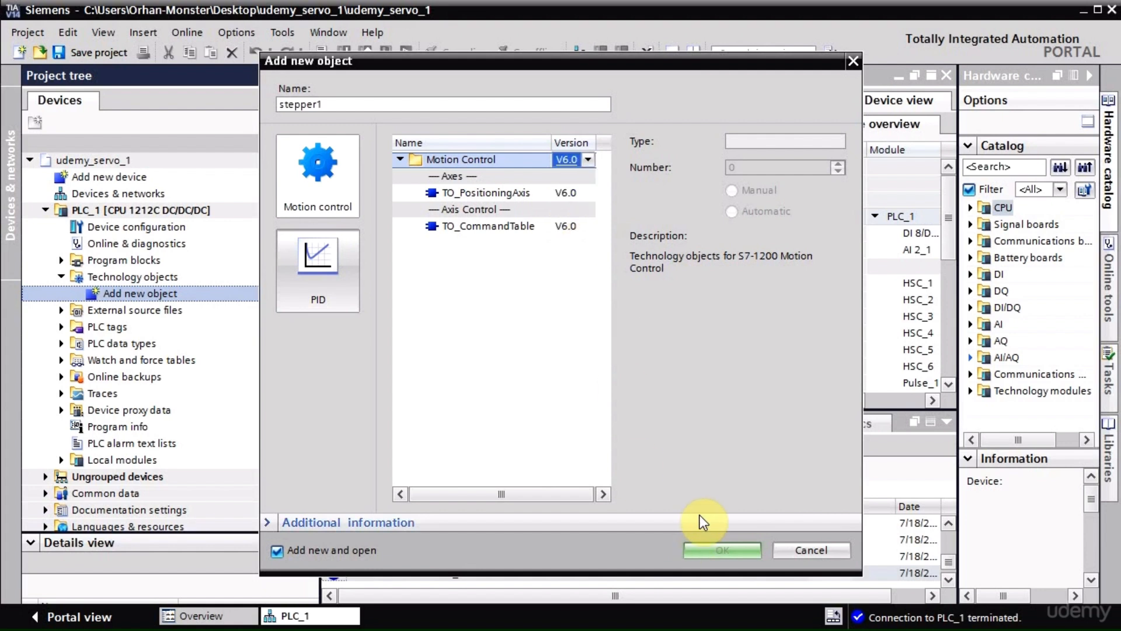
click(726, 373)
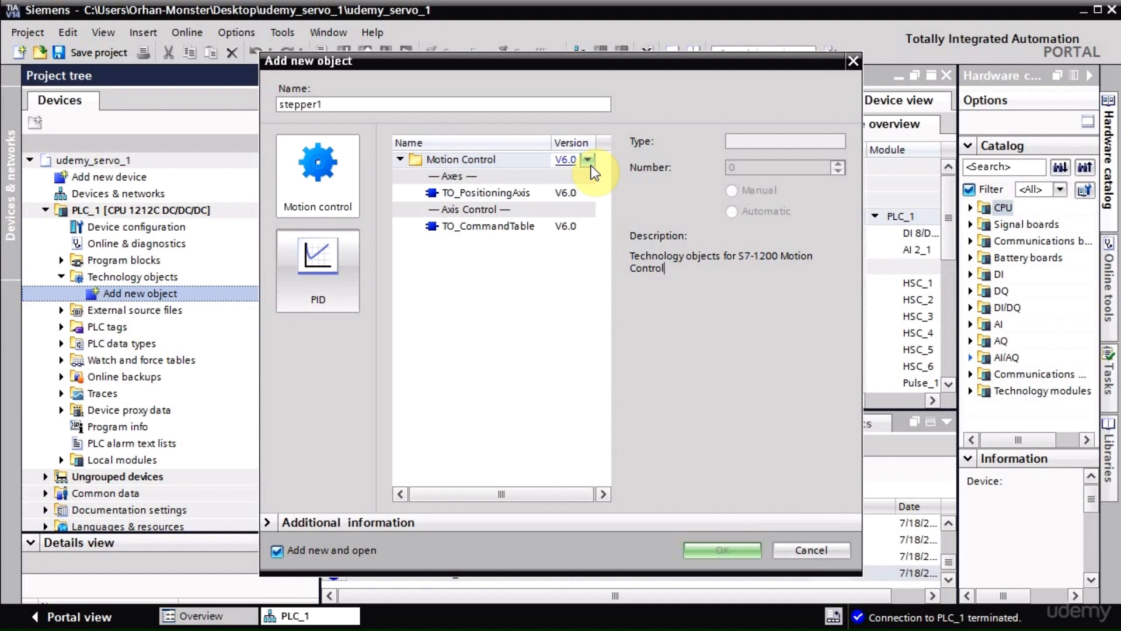
click(495, 192)
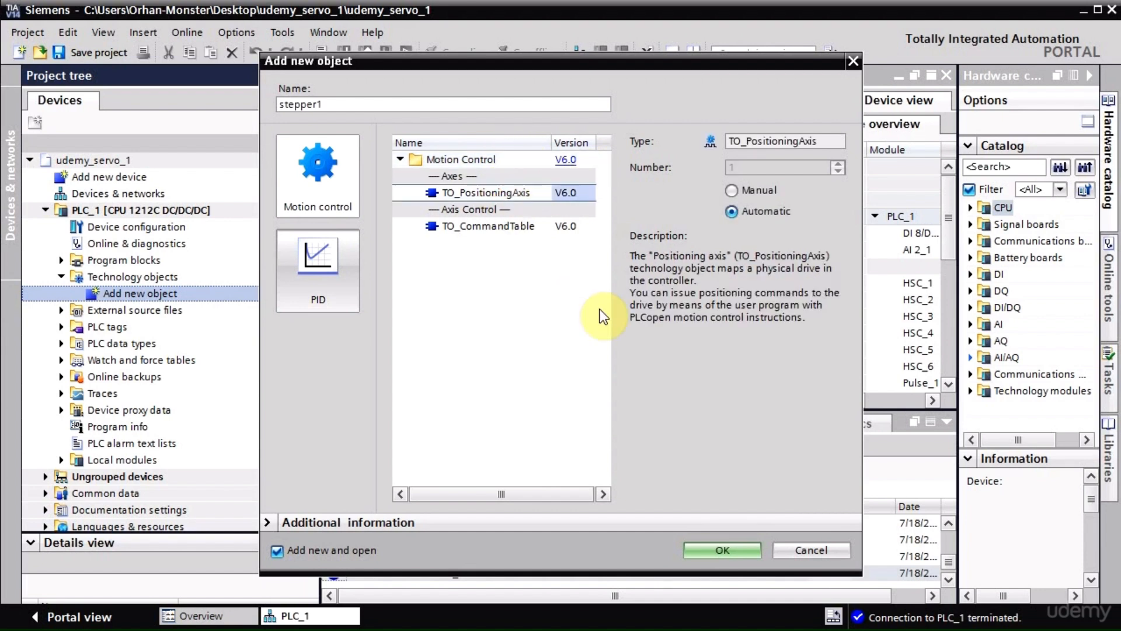
click(707, 548)
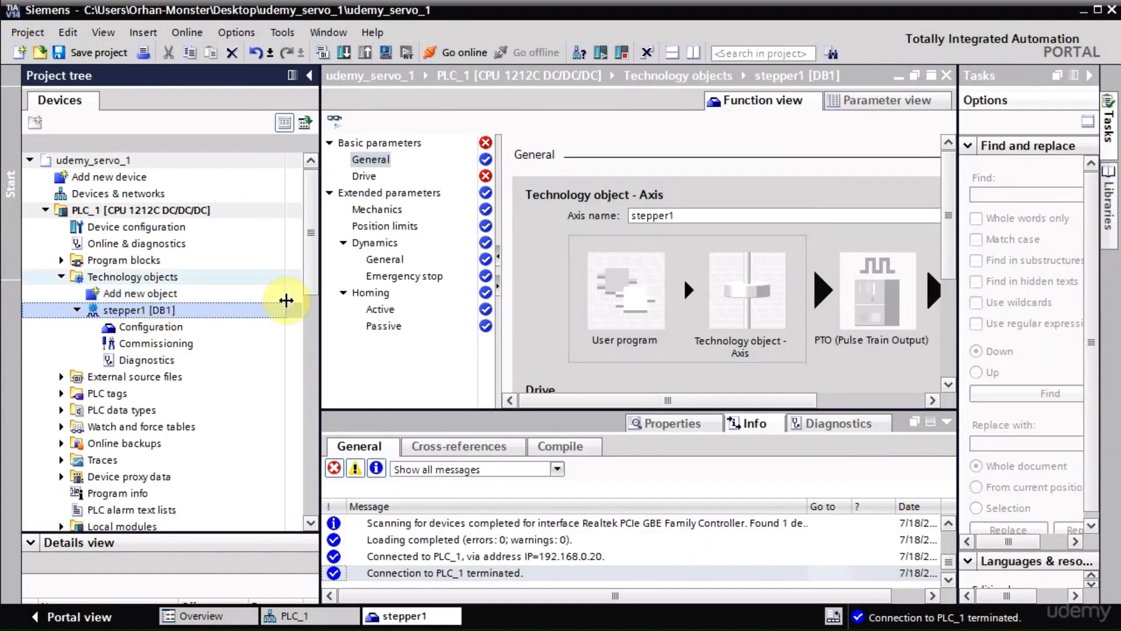
Enlarge the stepper1 configuration area by narrowing the project tree and collapsing the message area.
drag(319, 310, 208, 313)
click(946, 421)
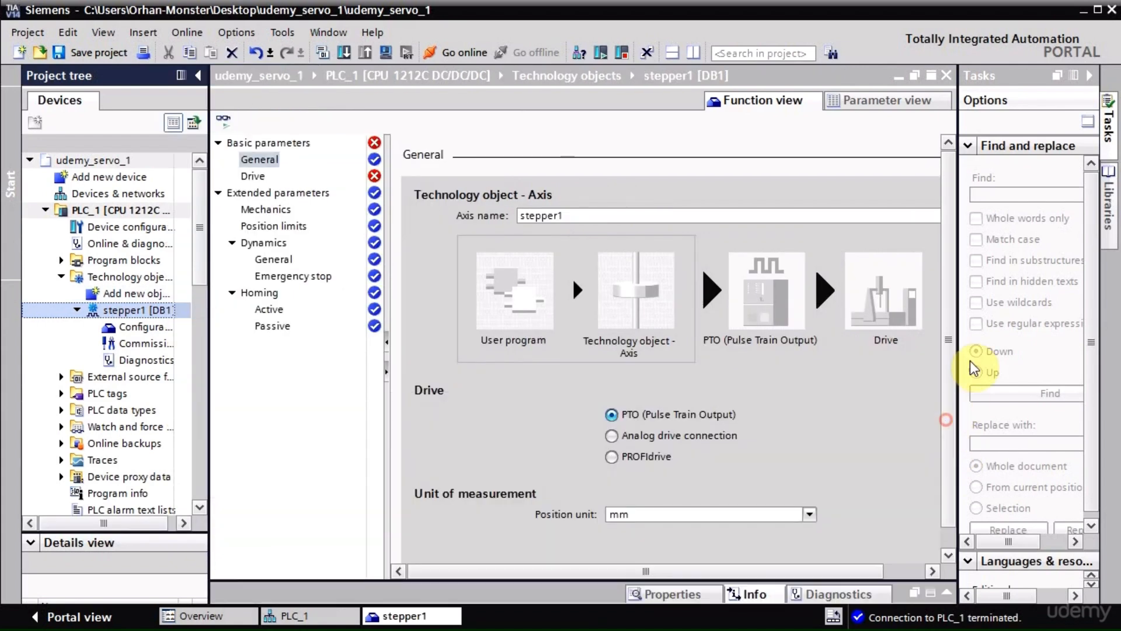
Collapse the Tasks pane and keep stepper1 on the PTO (Pulse Train Output) drive with mm as its position unit.
click(1089, 75)
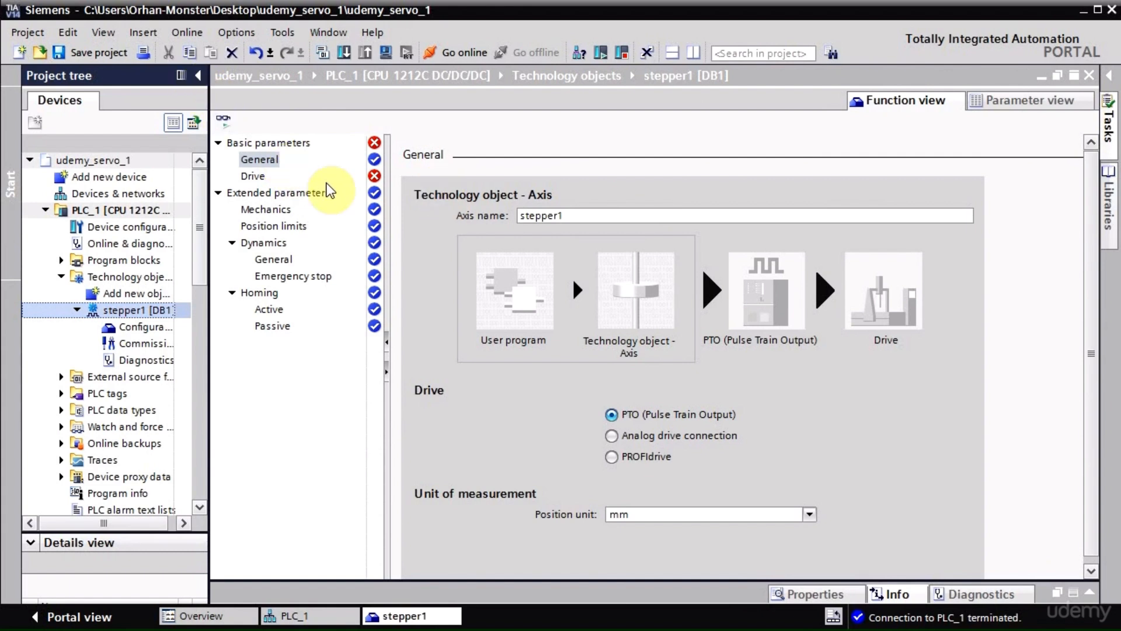
click(261, 164)
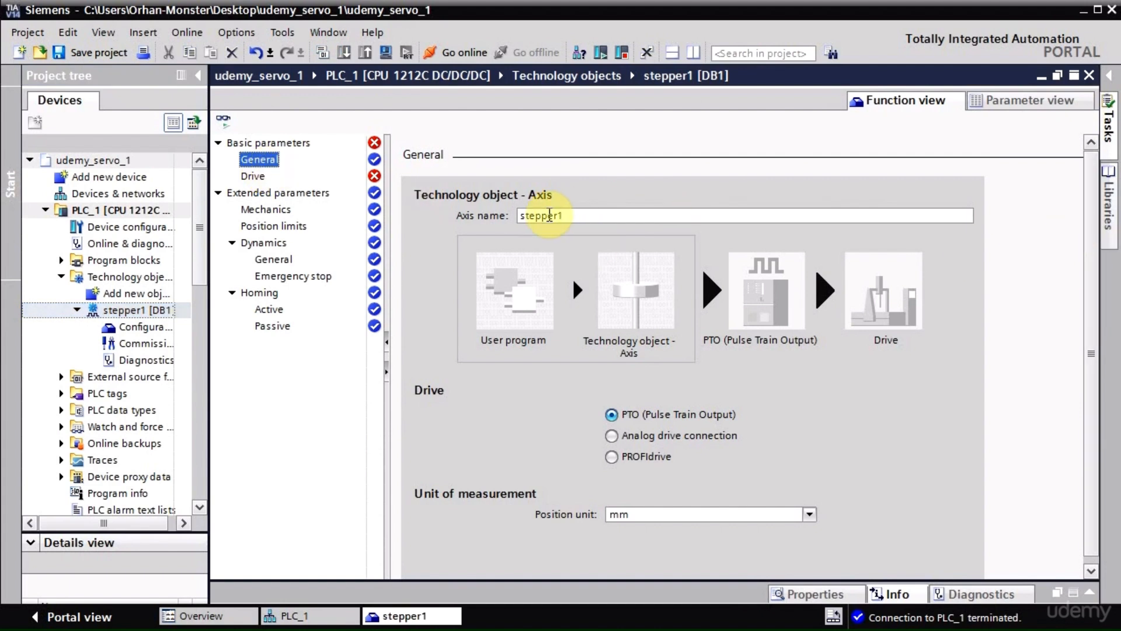
click(575, 214)
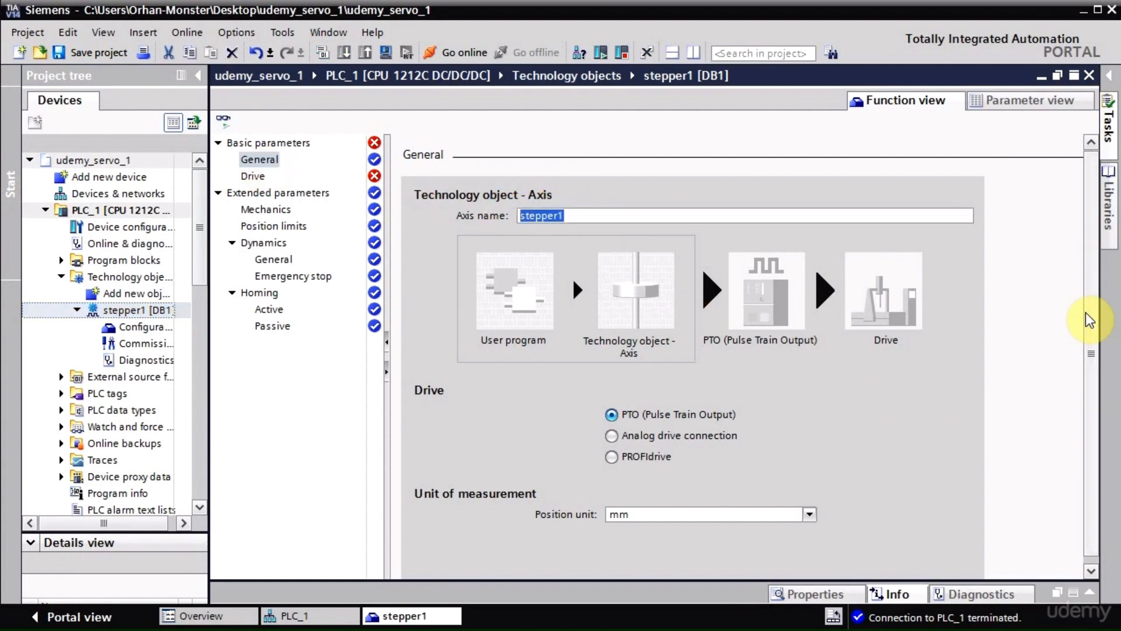
drag(1087, 313, 1093, 355)
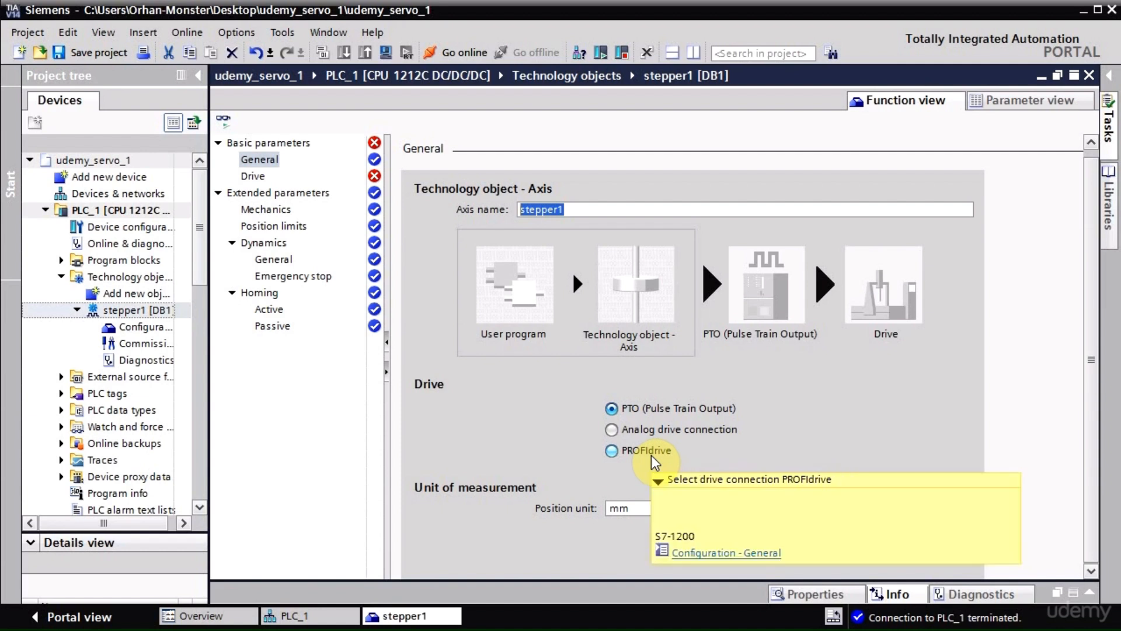
click(896, 413)
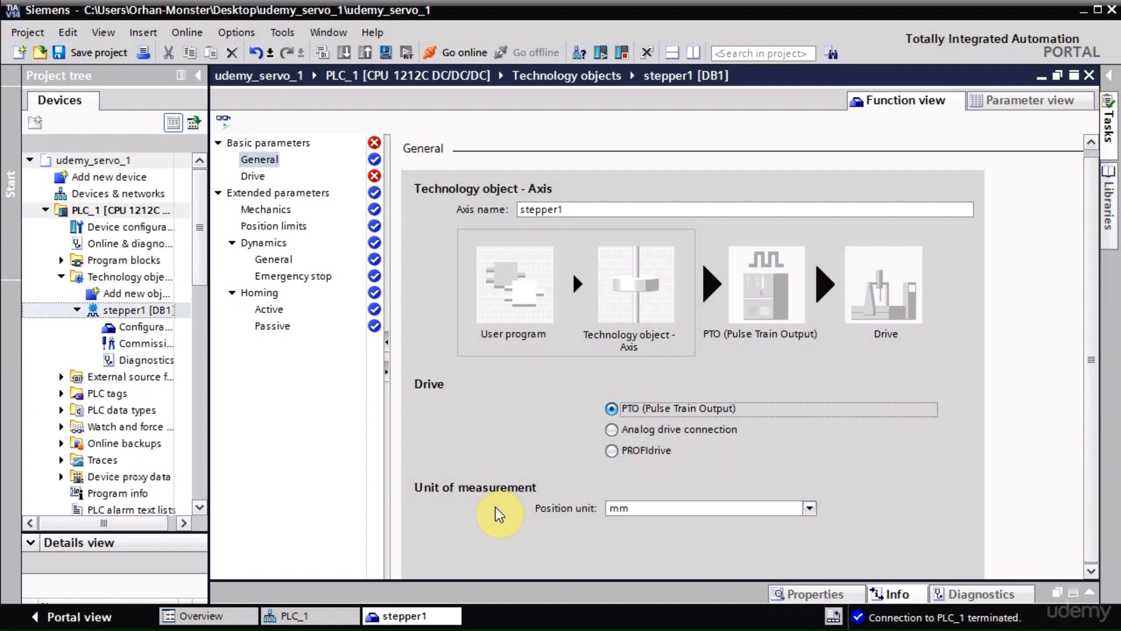
click(656, 510)
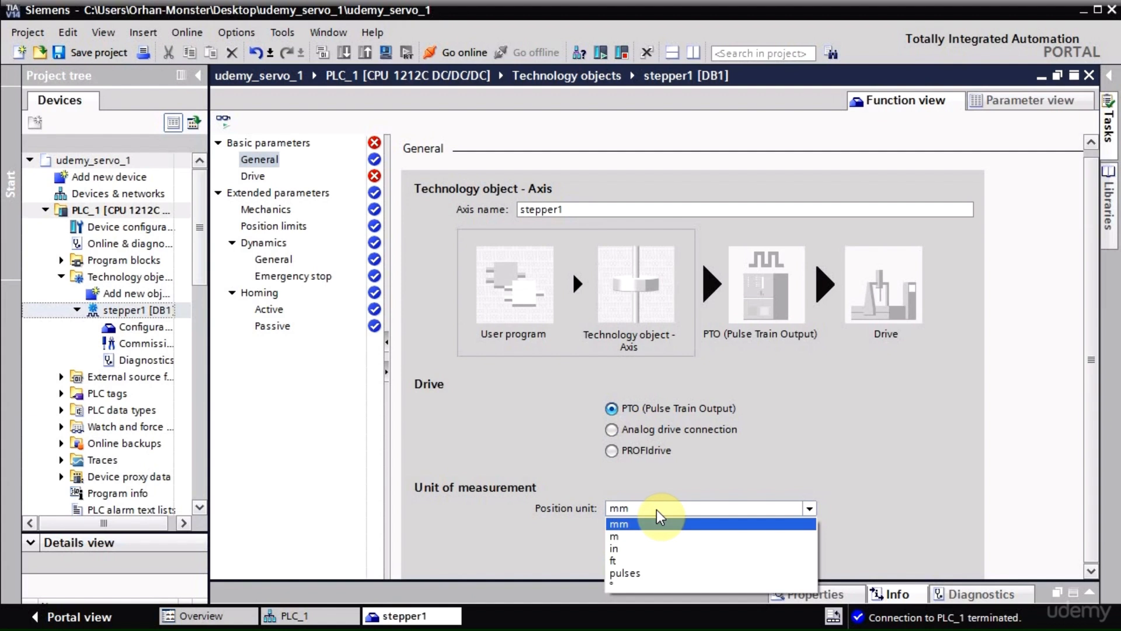
click(657, 509)
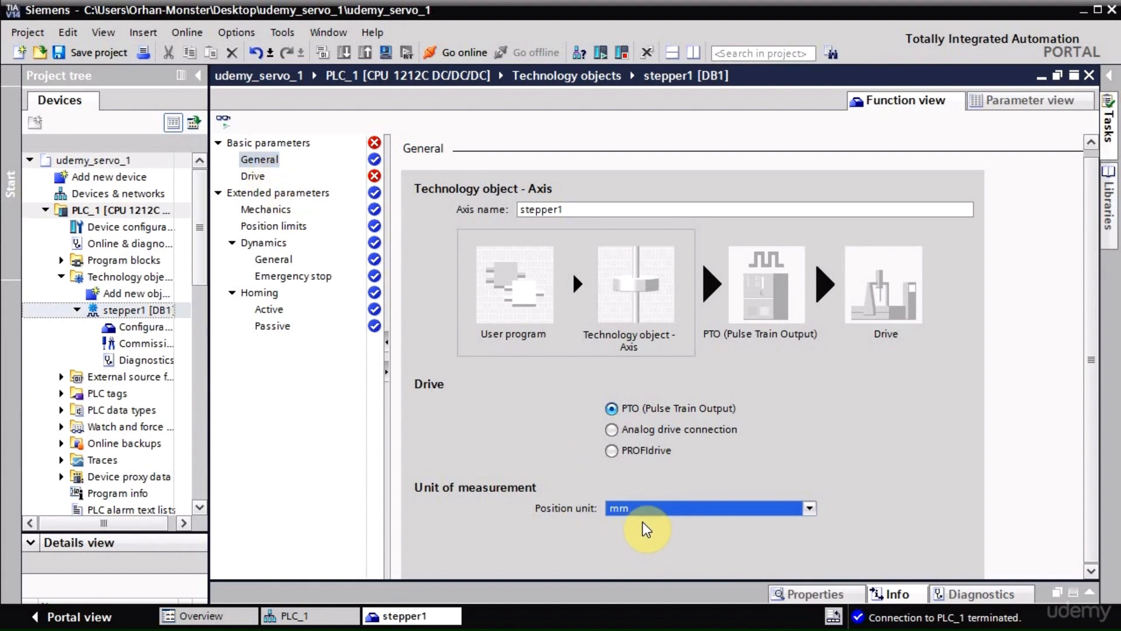
Assign Pulse_1 as the stepper1 drive's pulse generator and check the drive's enable output and ready input settings.
click(257, 178)
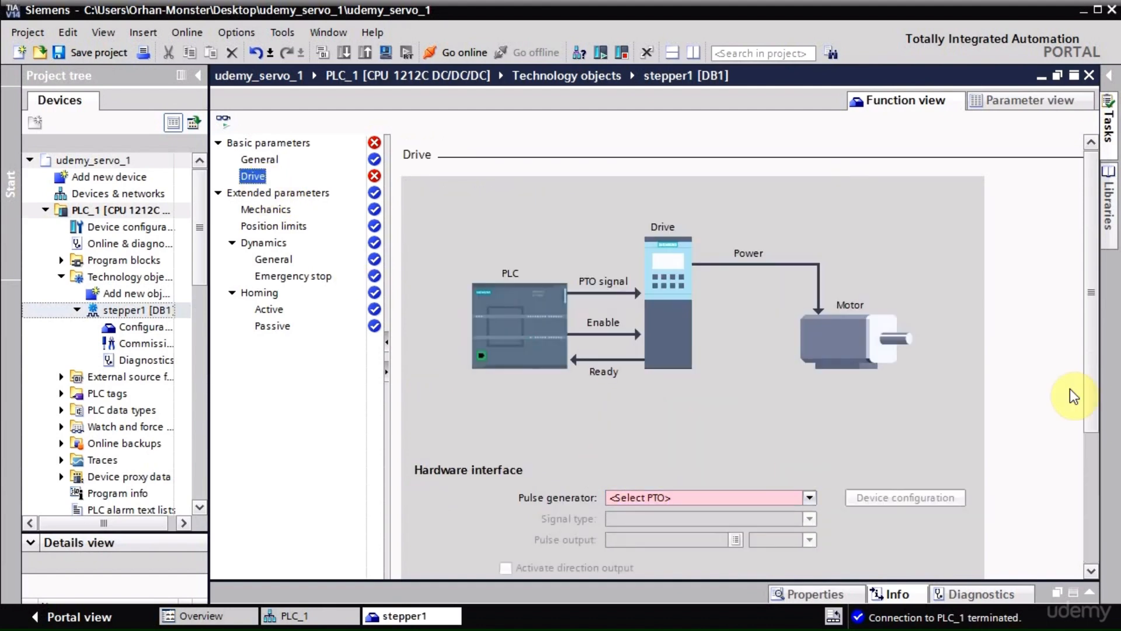
mouse_move(1091, 336)
mouse_down()
mouse_move(1087, 463)
mouse_move(1099, 334)
mouse_up()
scroll(1104, 350, down, 3)
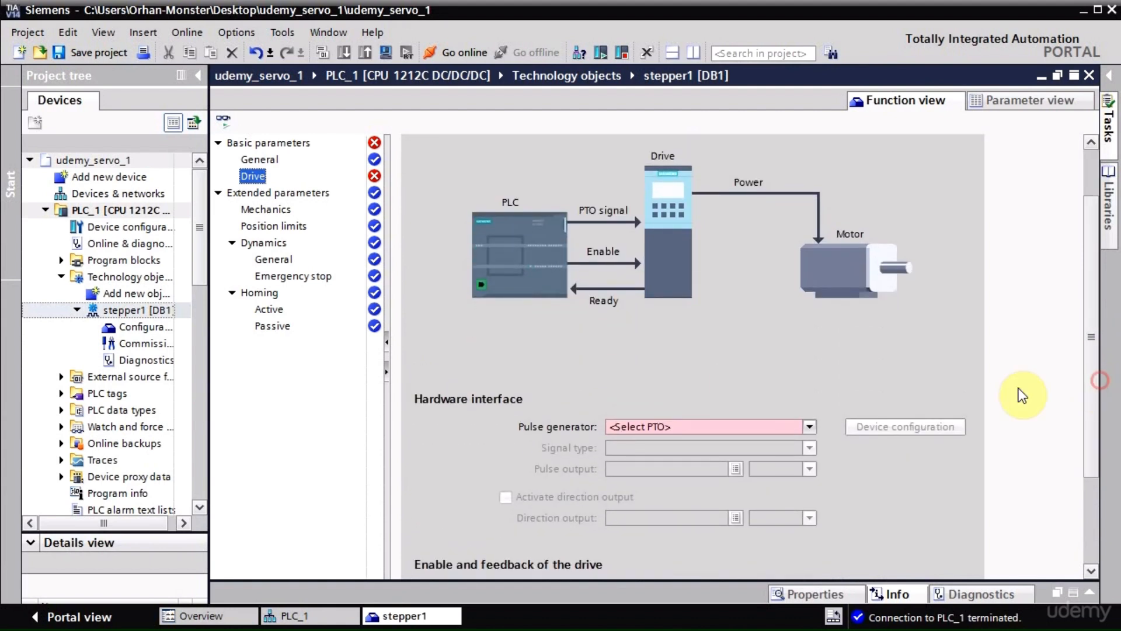
scroll(1093, 345, down, 2)
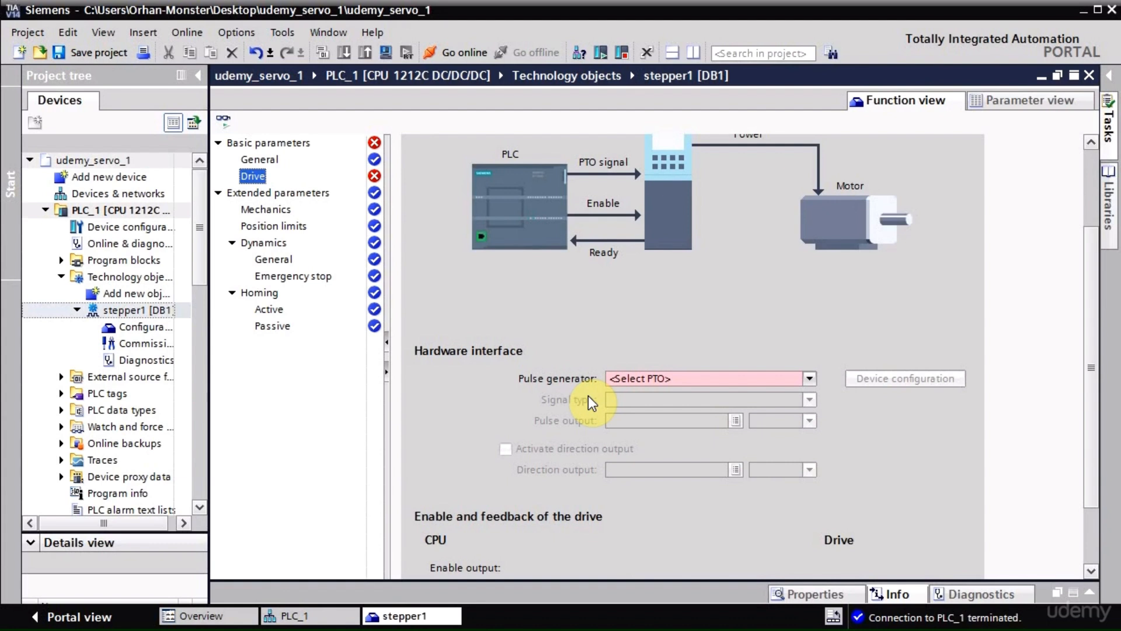
click(734, 379)
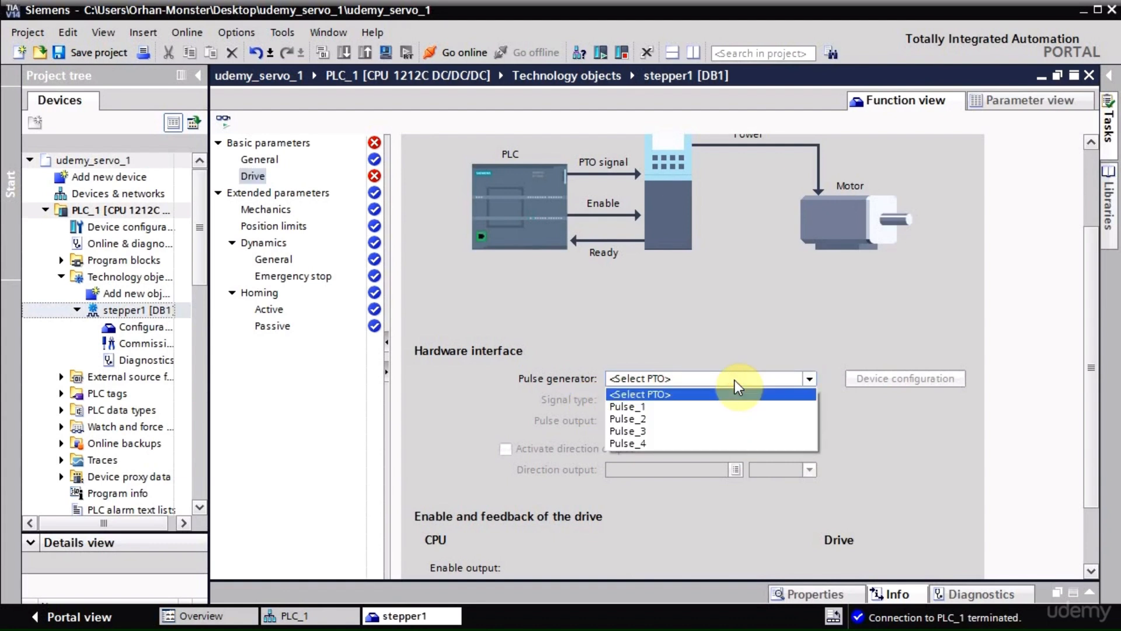
click(679, 409)
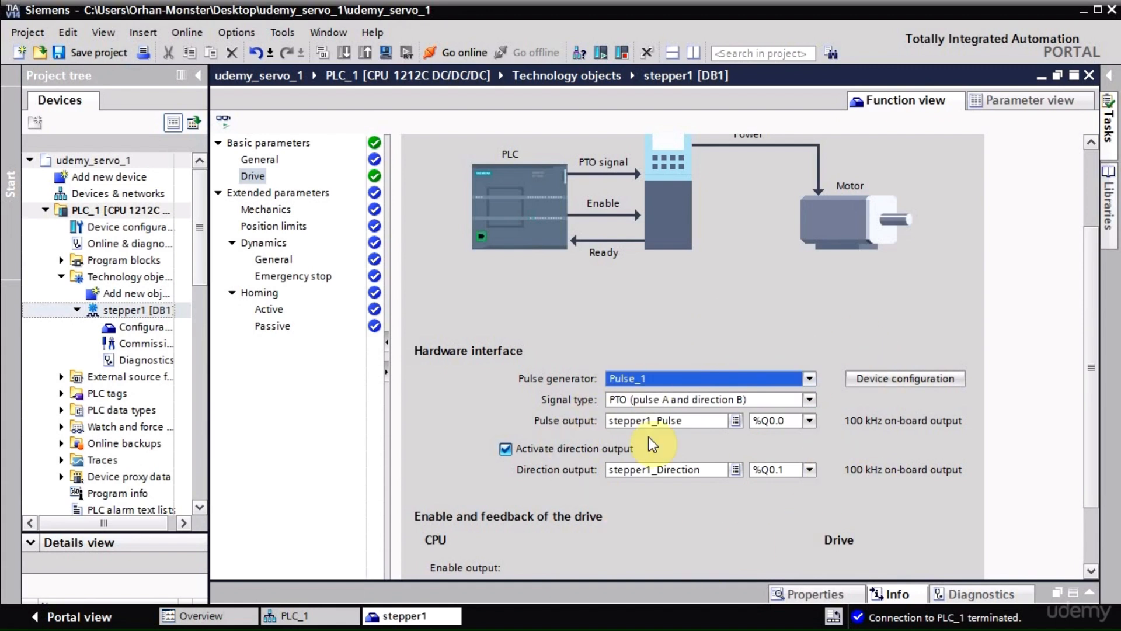
drag(1094, 360, 1078, 436)
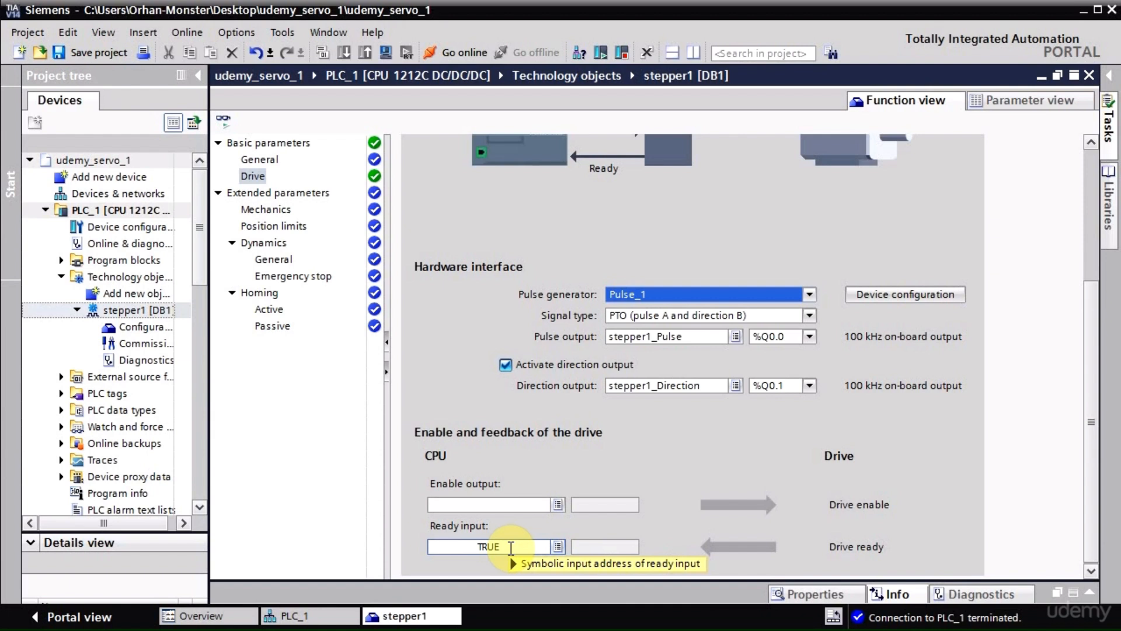
Set the pulses per motor revolution to 400 in the stepper1 mechanics.
click(282, 209)
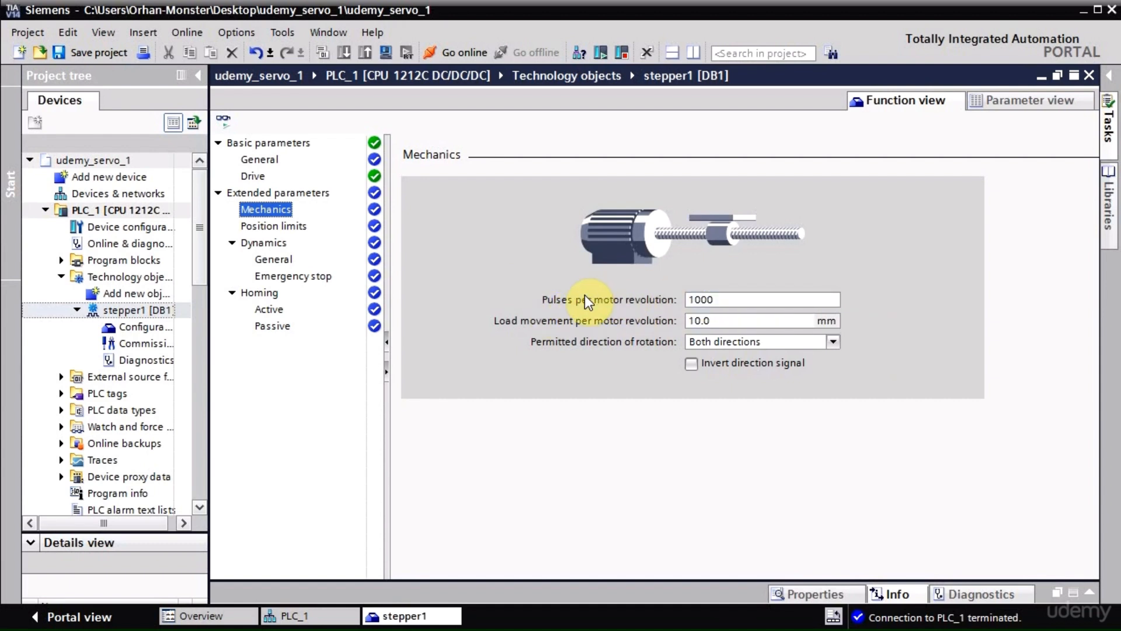
double_click(735, 301)
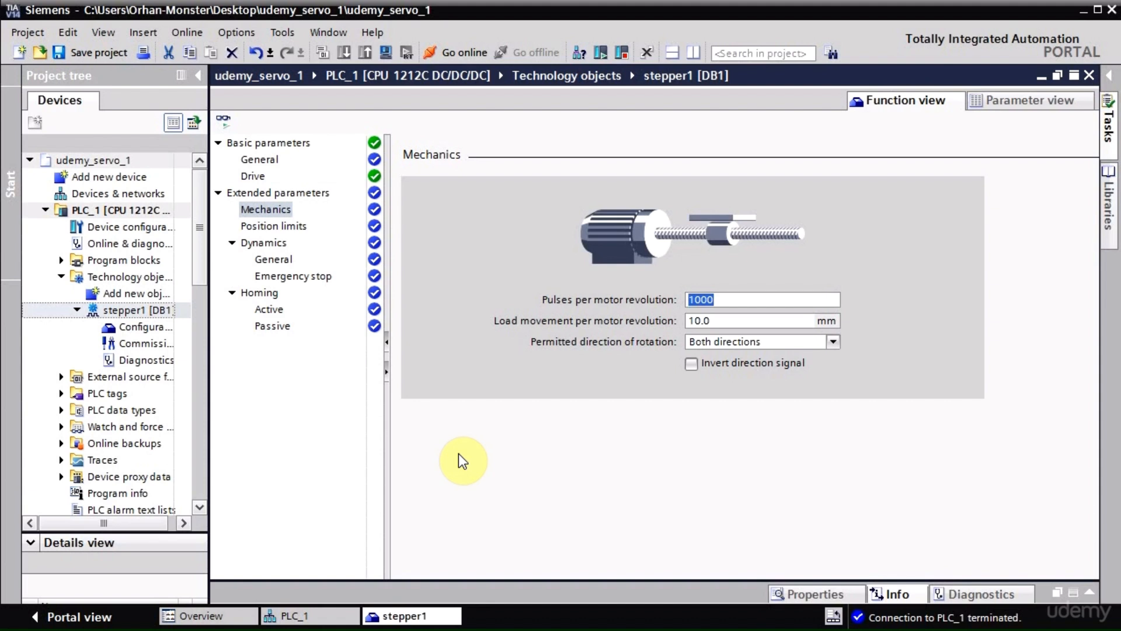
text(400)
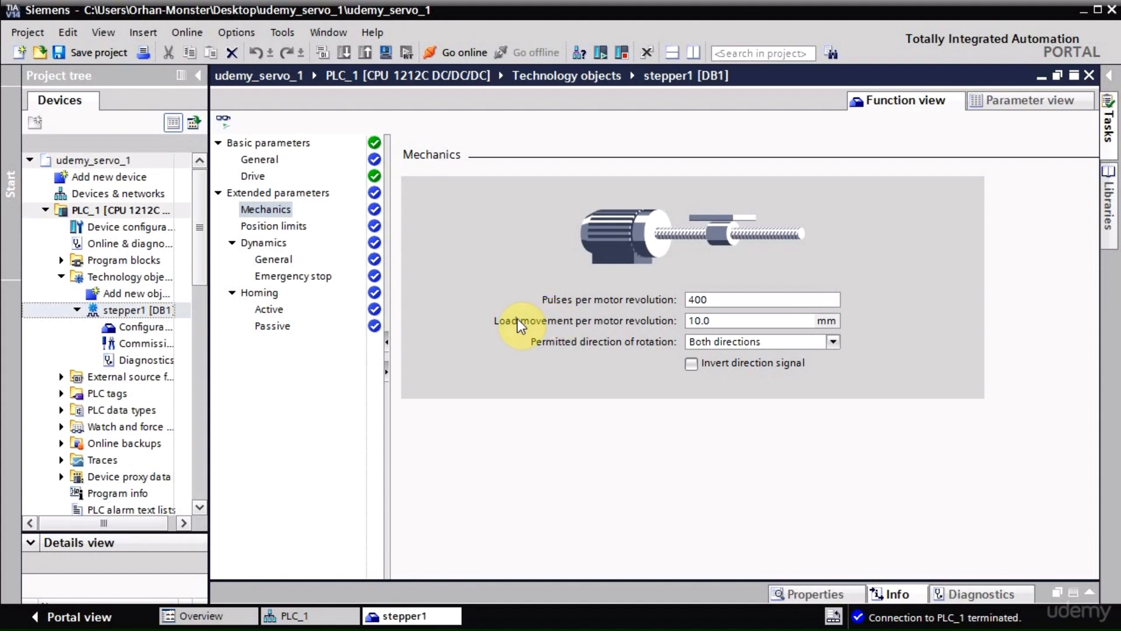
mouse_move(565, 325)
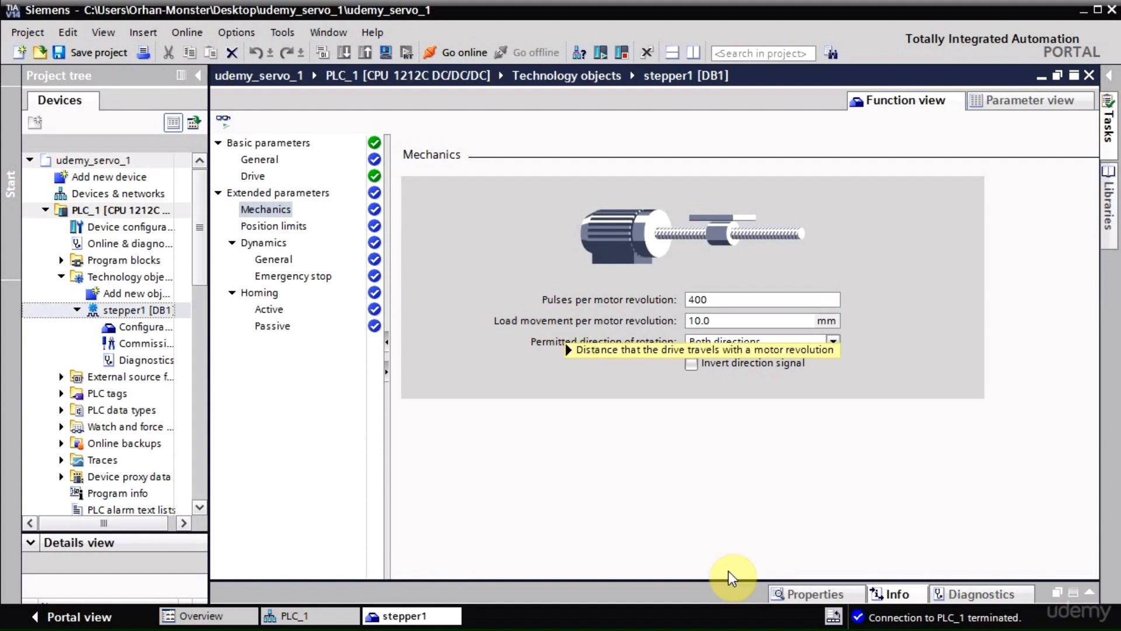
click(727, 320)
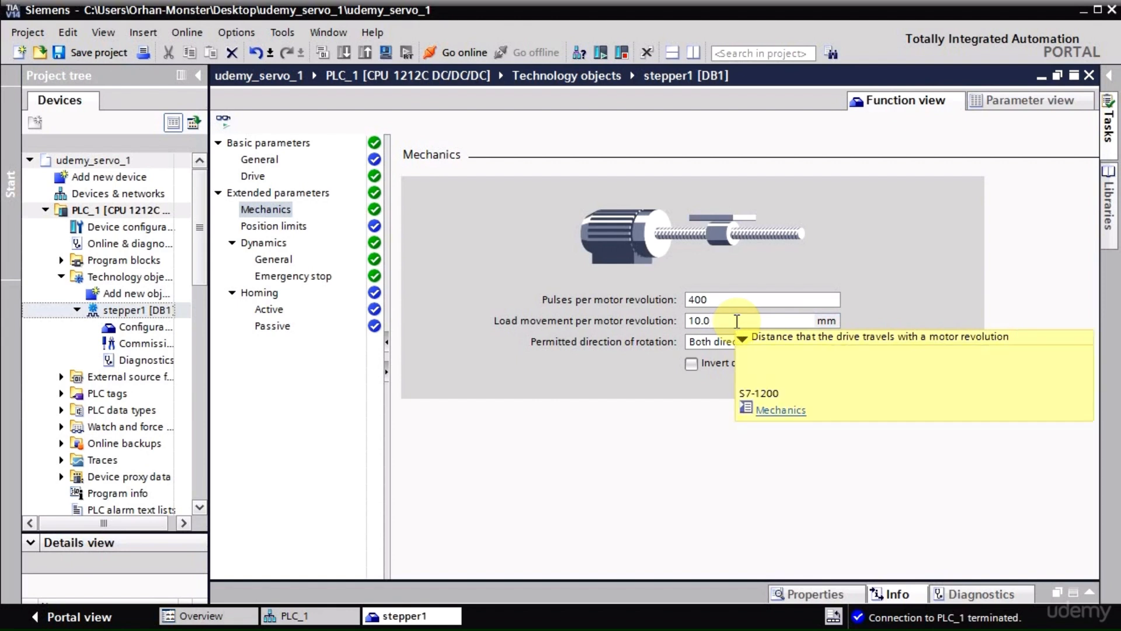
Reselect mm as the position unit and Both directions as the permitted direction of rotation in the mechanics.
click(265, 163)
click(673, 513)
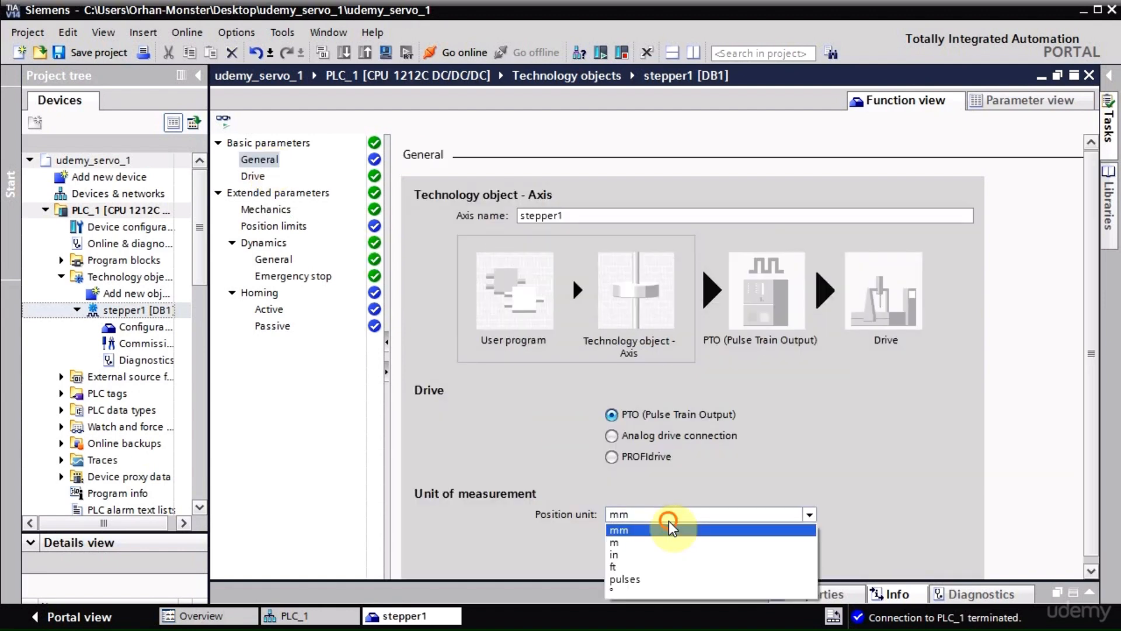
click(671, 529)
click(267, 210)
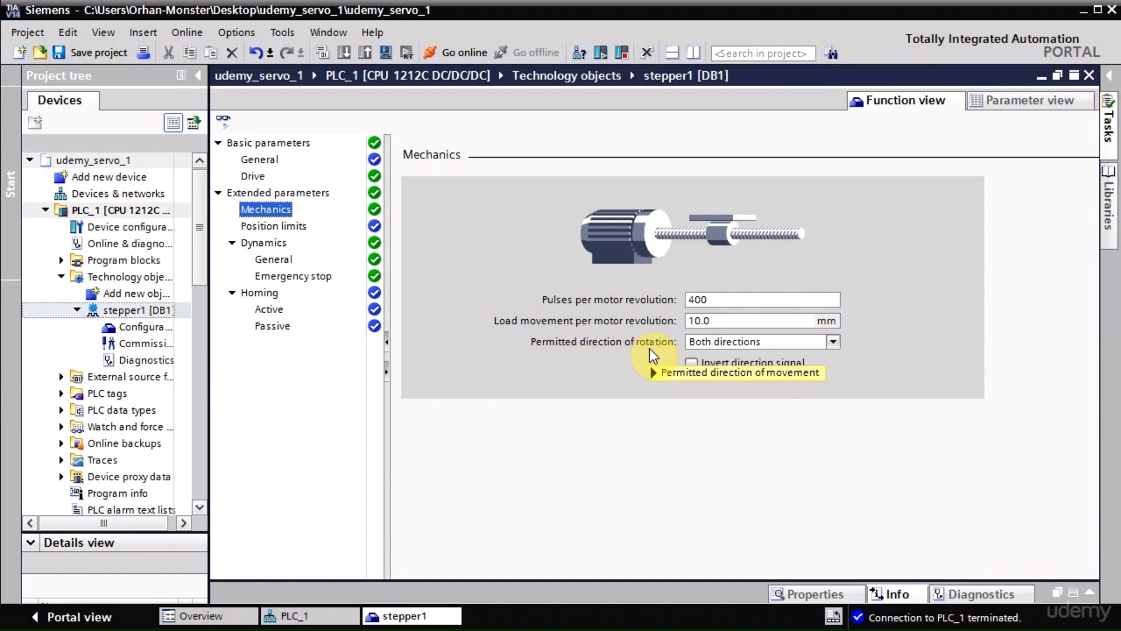
click(785, 344)
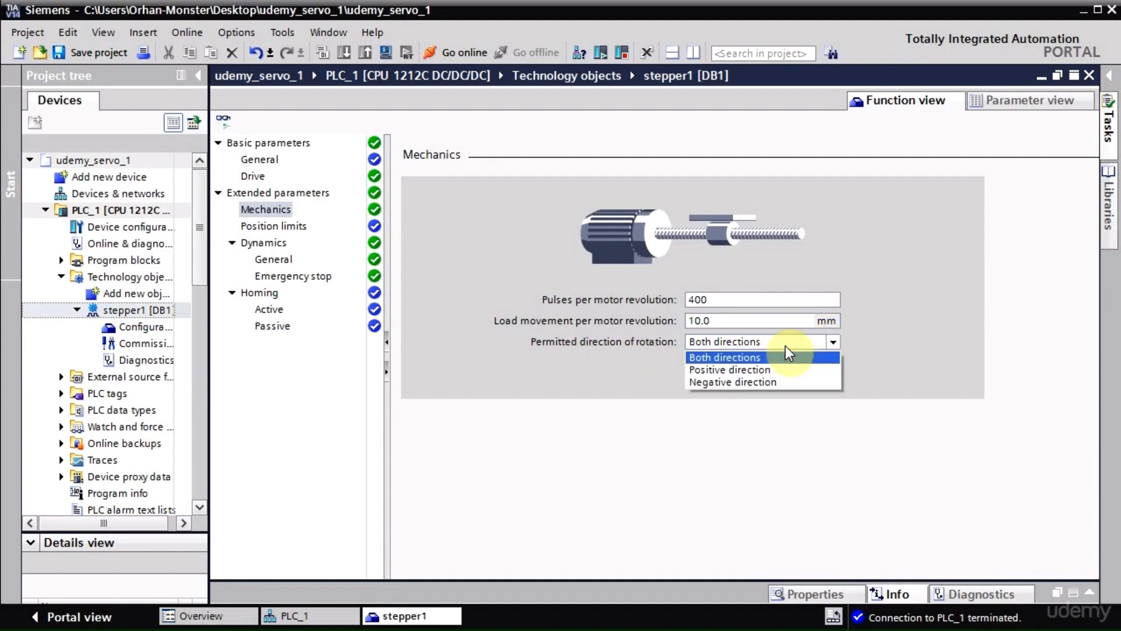
click(785, 356)
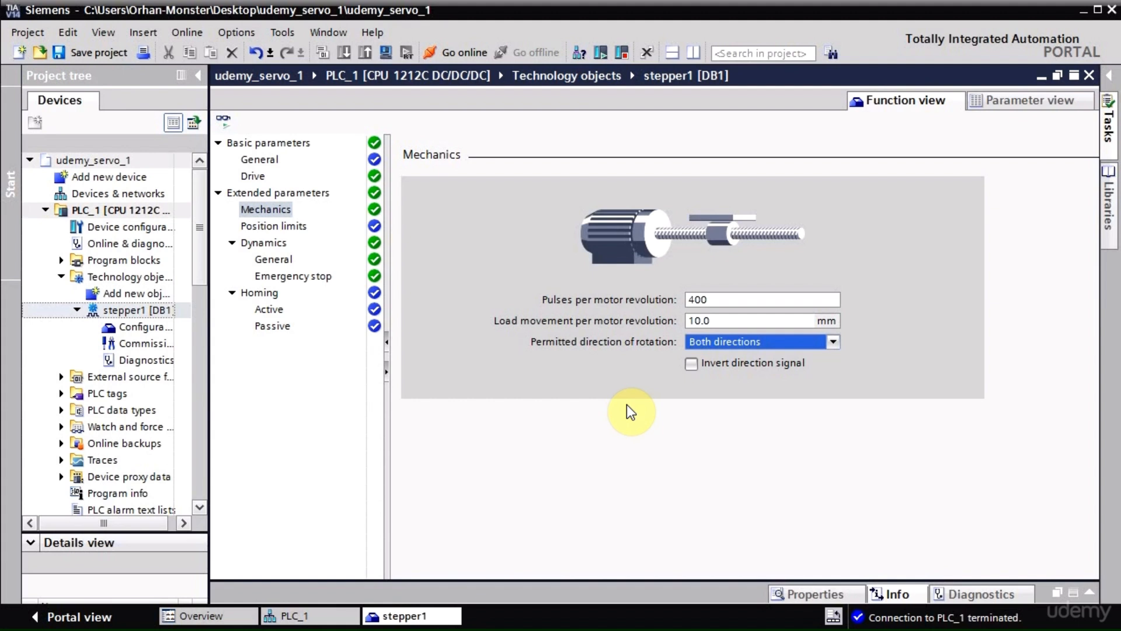
Review the axis position limits and the maximum velocity, acceleration and deceleration in the general dynamics.
click(281, 229)
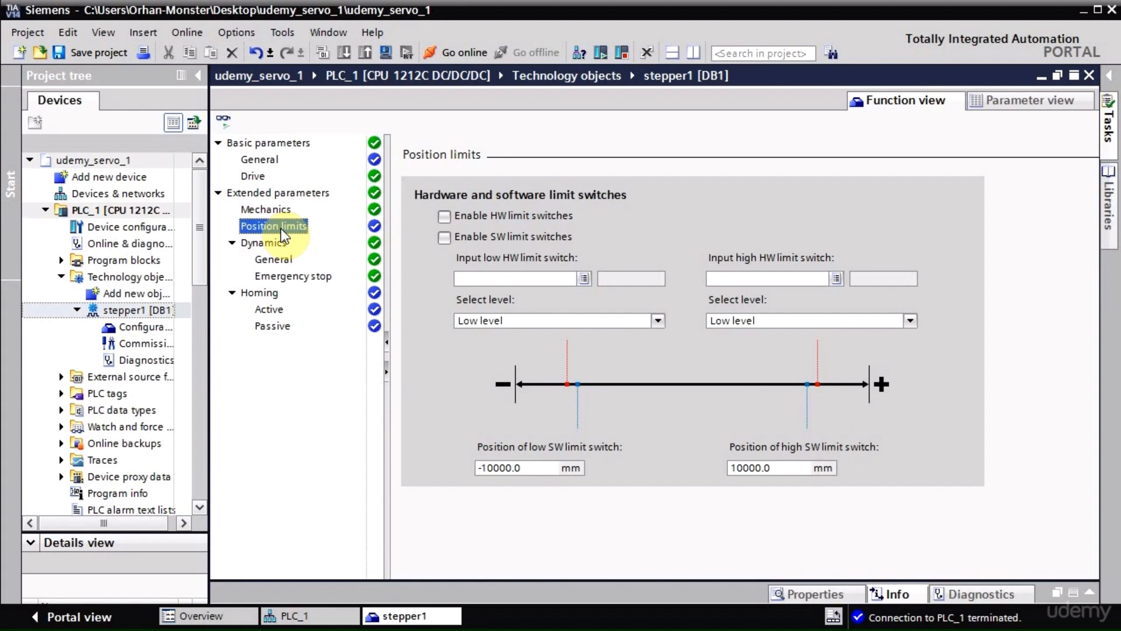
click(281, 258)
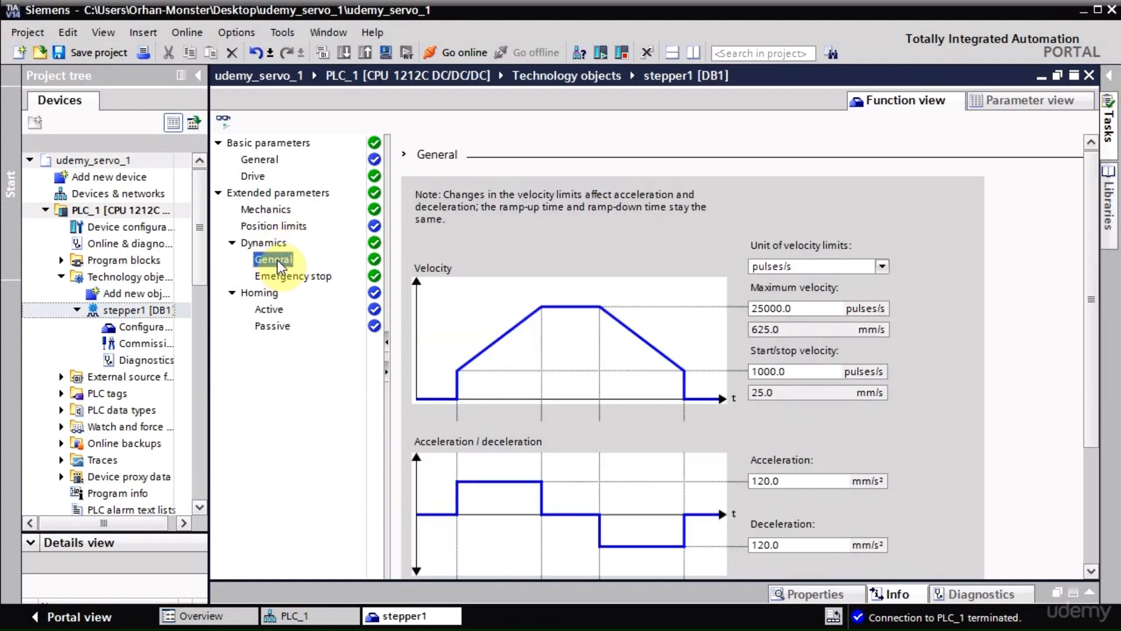
drag(1091, 292, 1088, 344)
drag(818, 228, 728, 222)
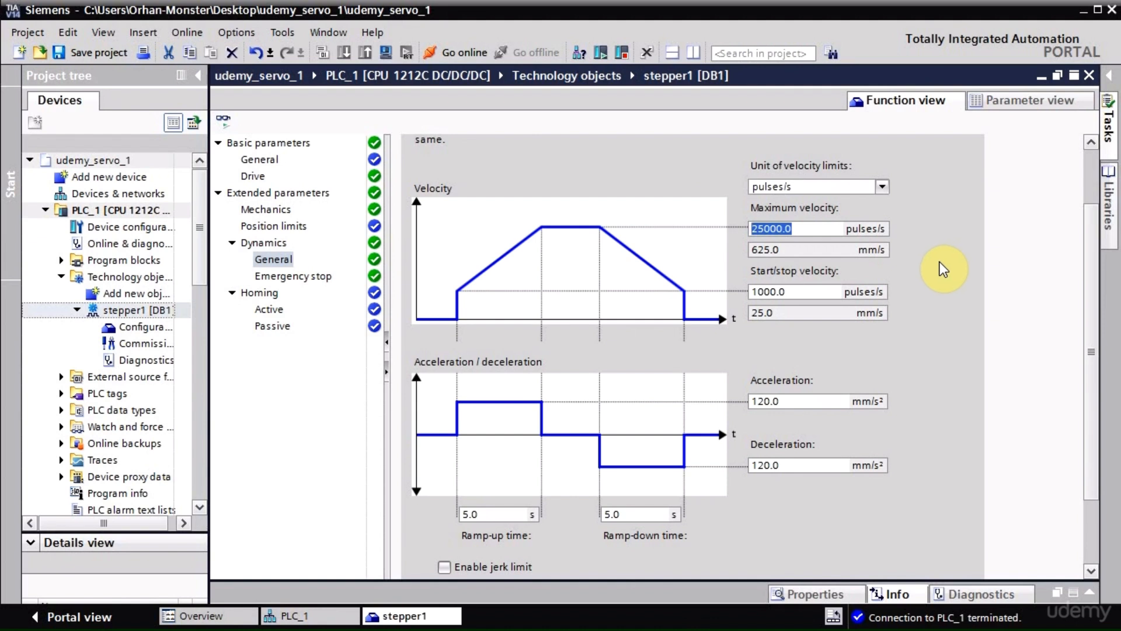
drag(811, 228, 734, 221)
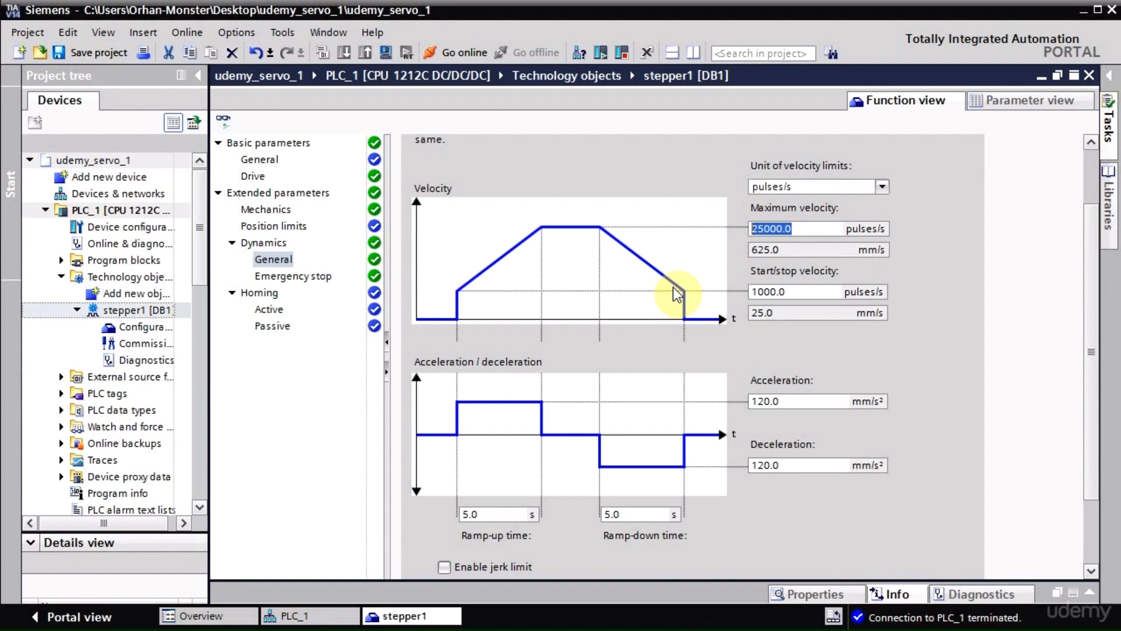
click(796, 228)
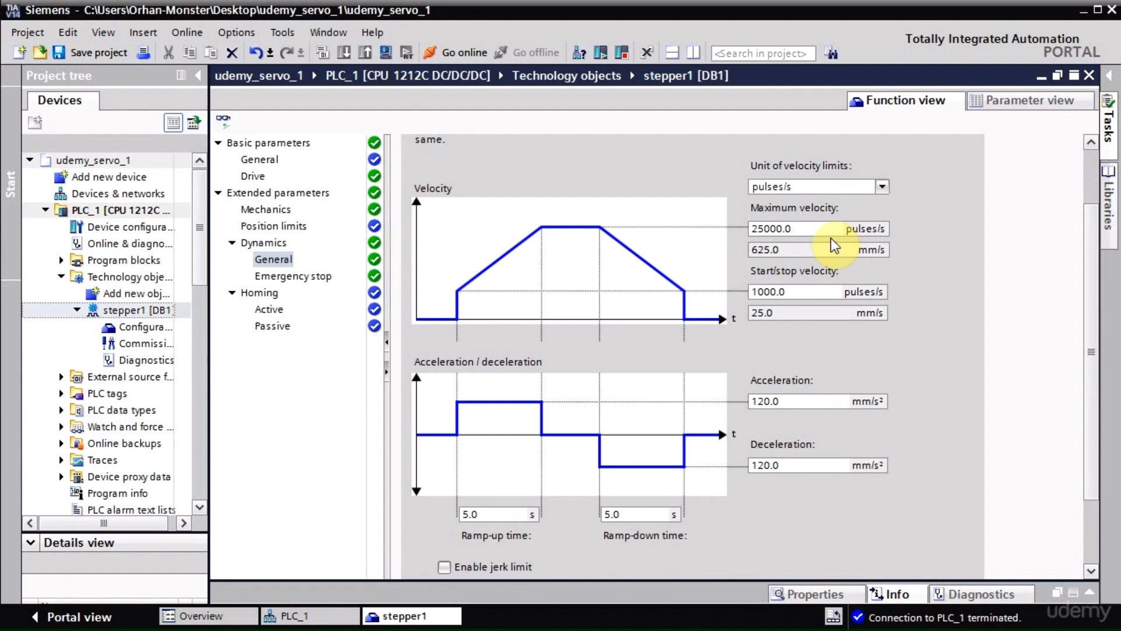
click(795, 402)
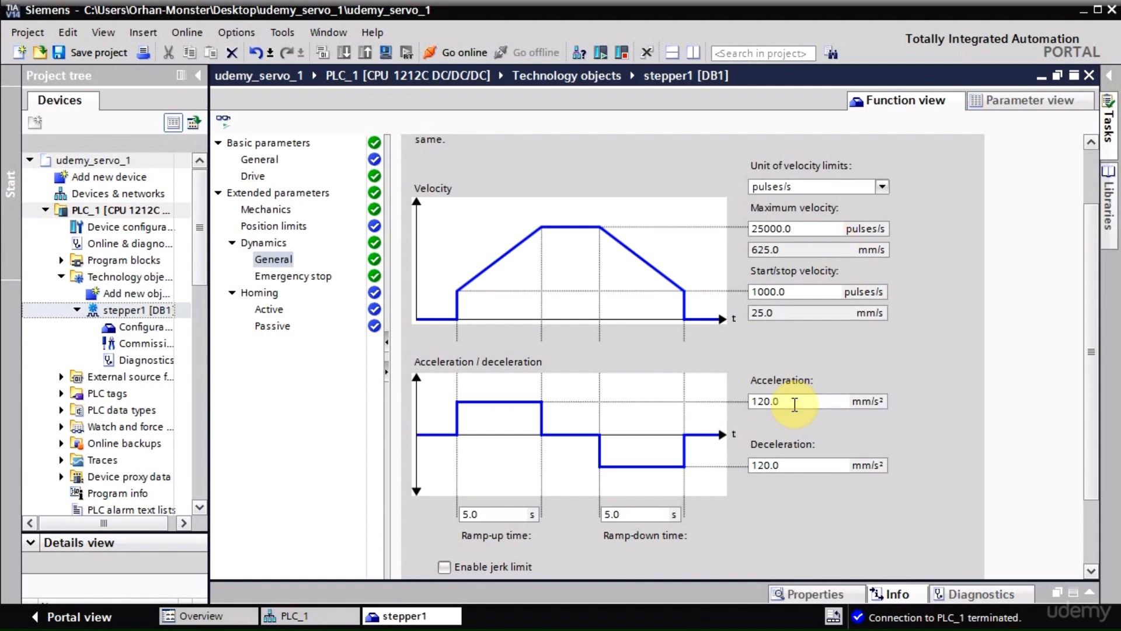
click(793, 467)
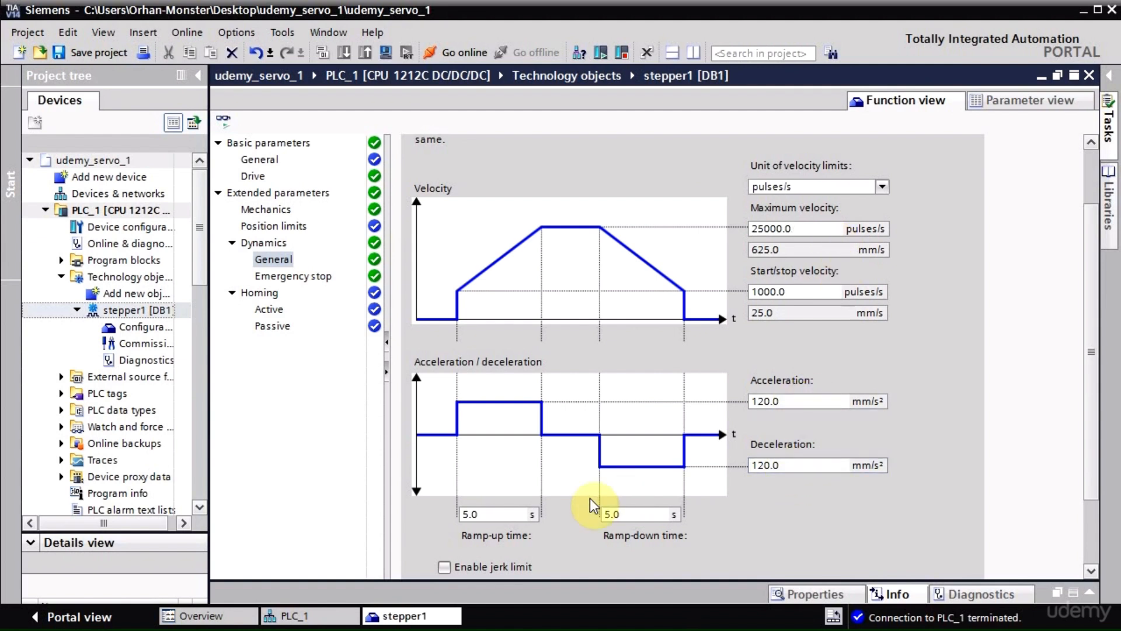
Set both the ramp-up time and the ramp-down time in the general dynamics to 1 s.
click(495, 512)
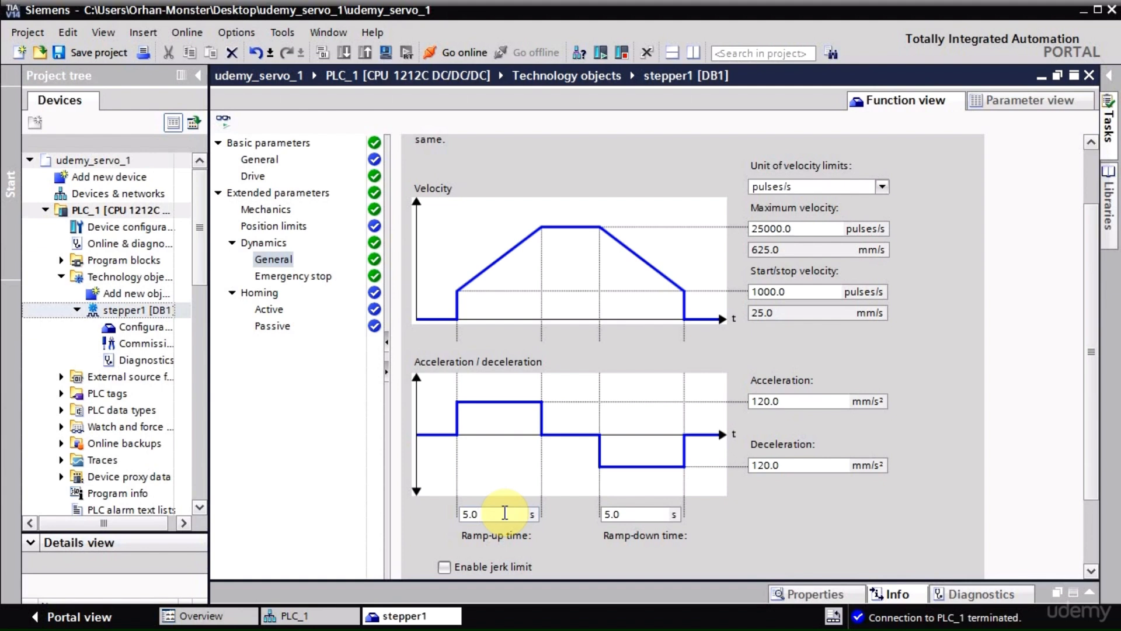
double_click(467, 513)
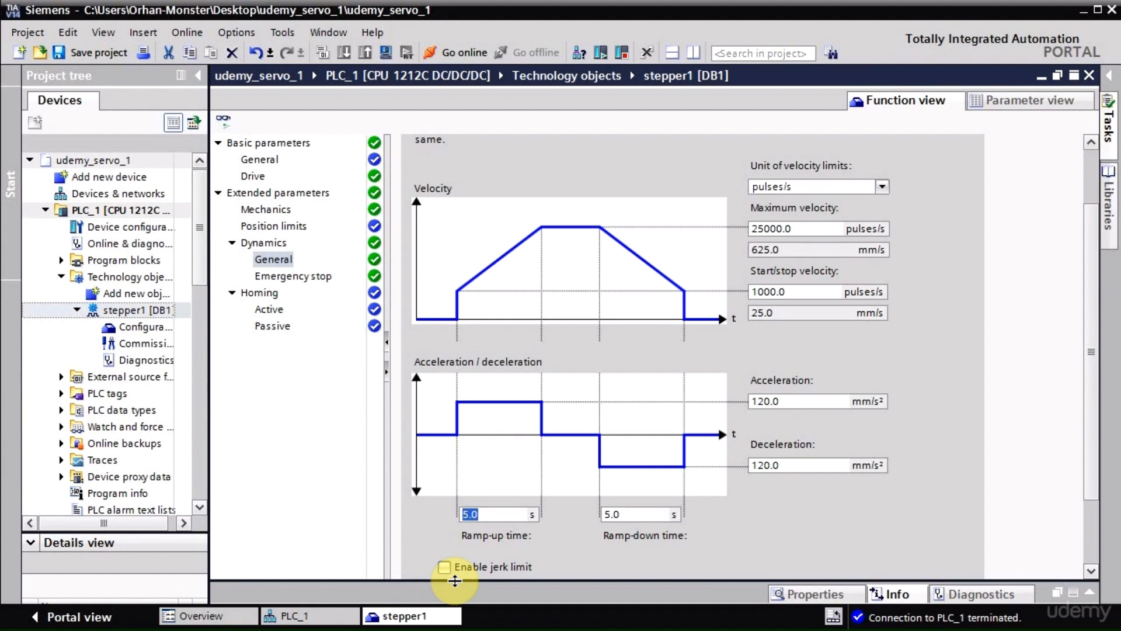
text(1)
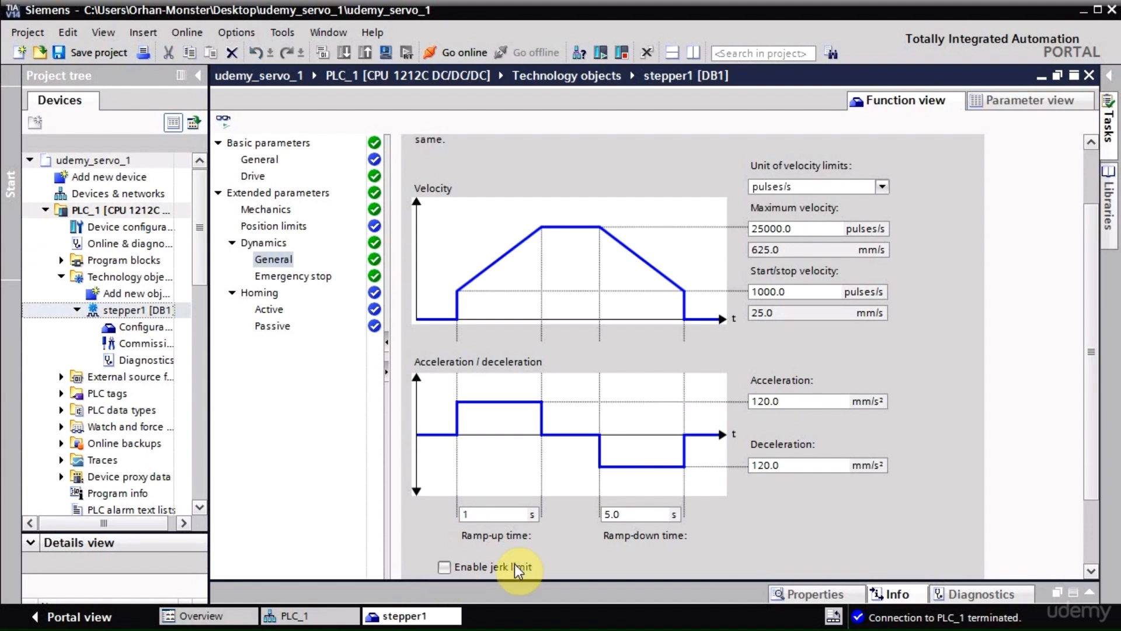
click(633, 513)
double_click(610, 515)
text(1)
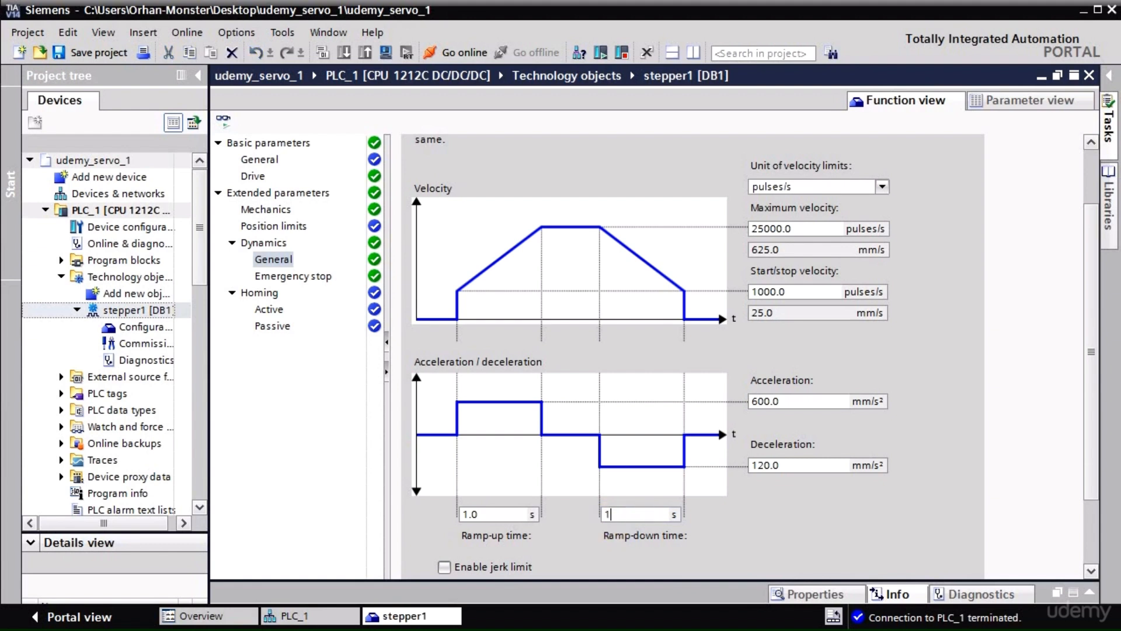
Copy the acceleration value of 600.0 mm/s² into the deceleration setting.
double_click(795, 403)
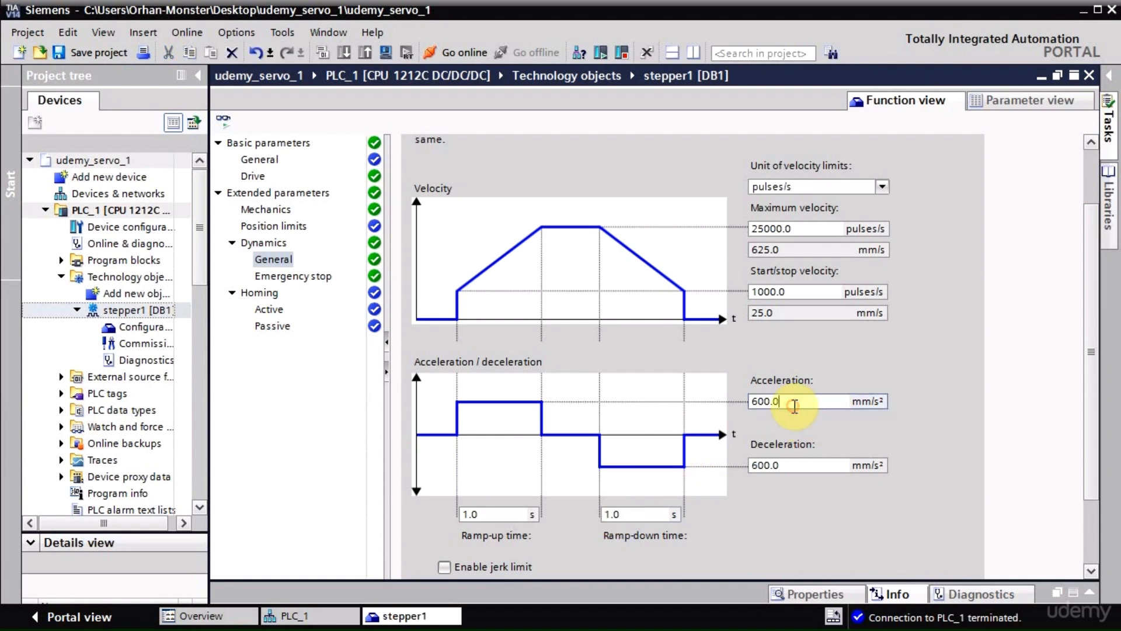
key(ctrl+c)
double_click(788, 465)
key(ctrl+v)
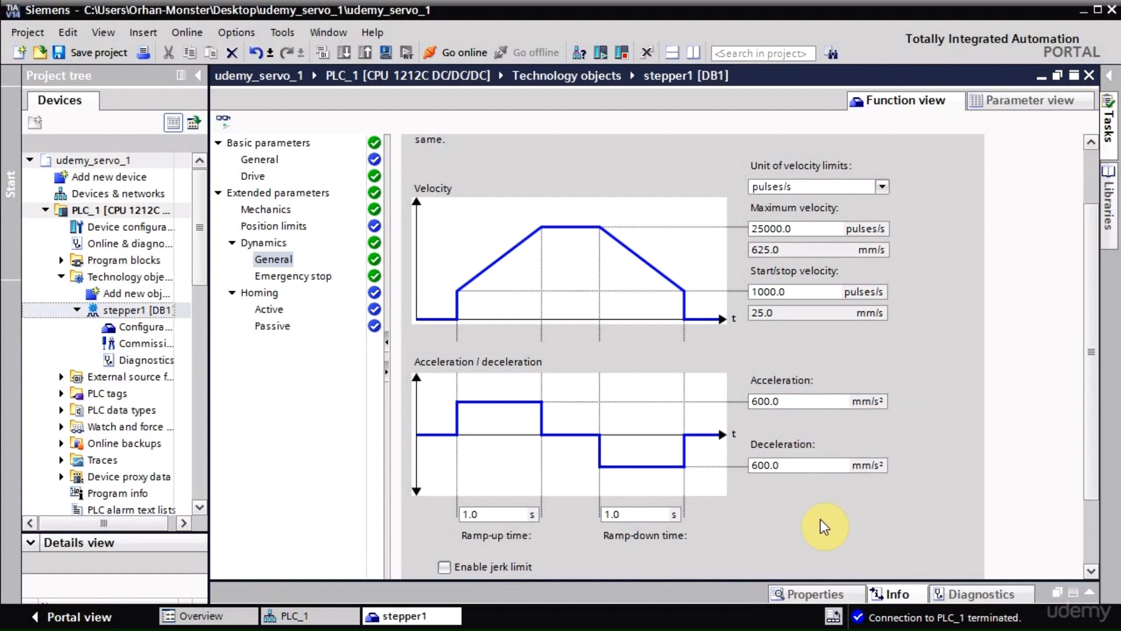
Set the emergency stop ramp-down time of the stepper1 axis to 1 s in the dynamics.
scroll(1085, 511, down, 3)
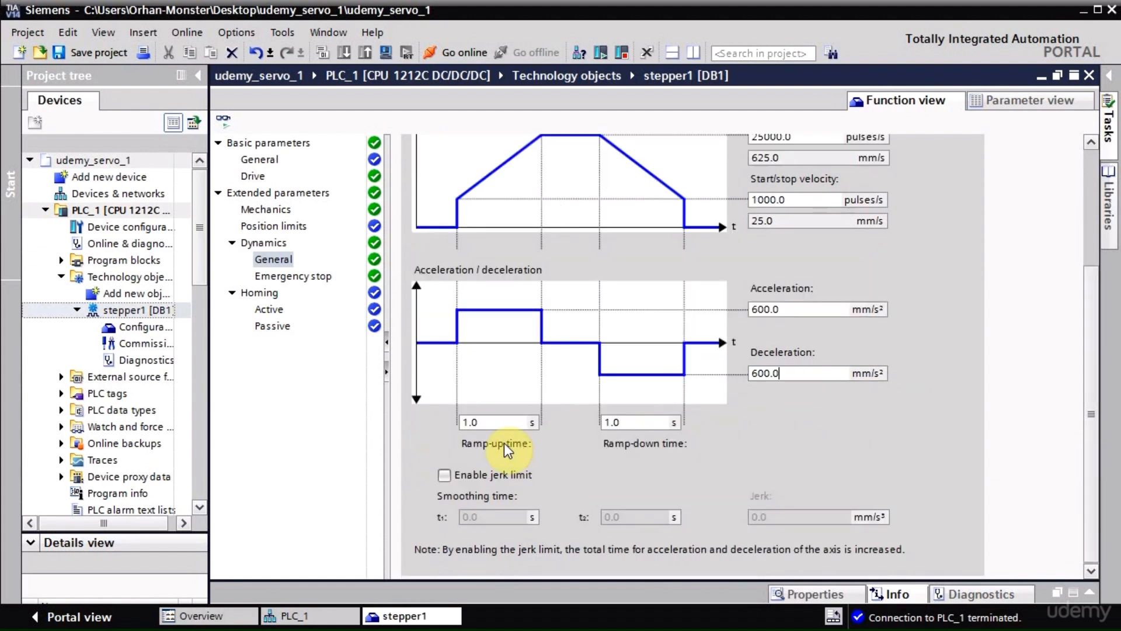
scroll(1091, 245, up, 5)
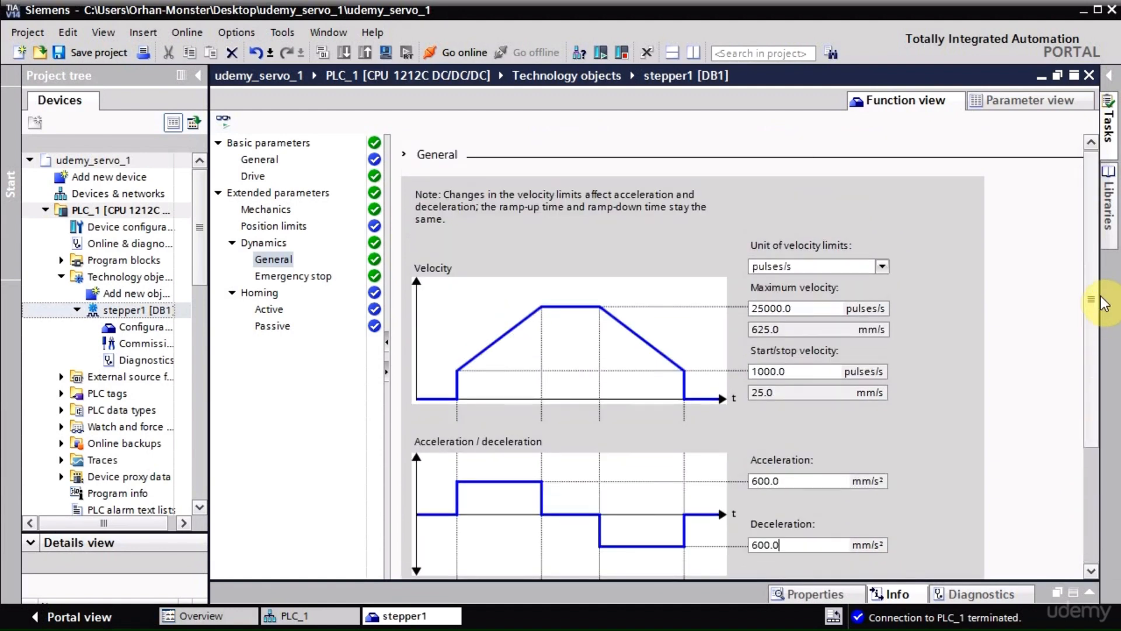
click(297, 261)
click(295, 277)
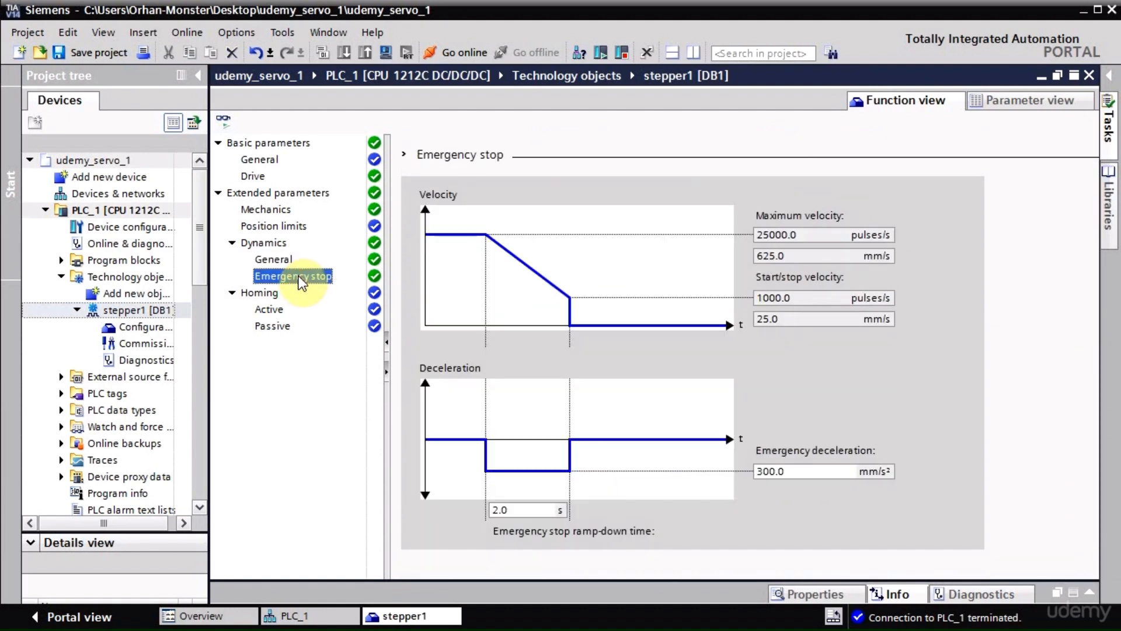
click(522, 510)
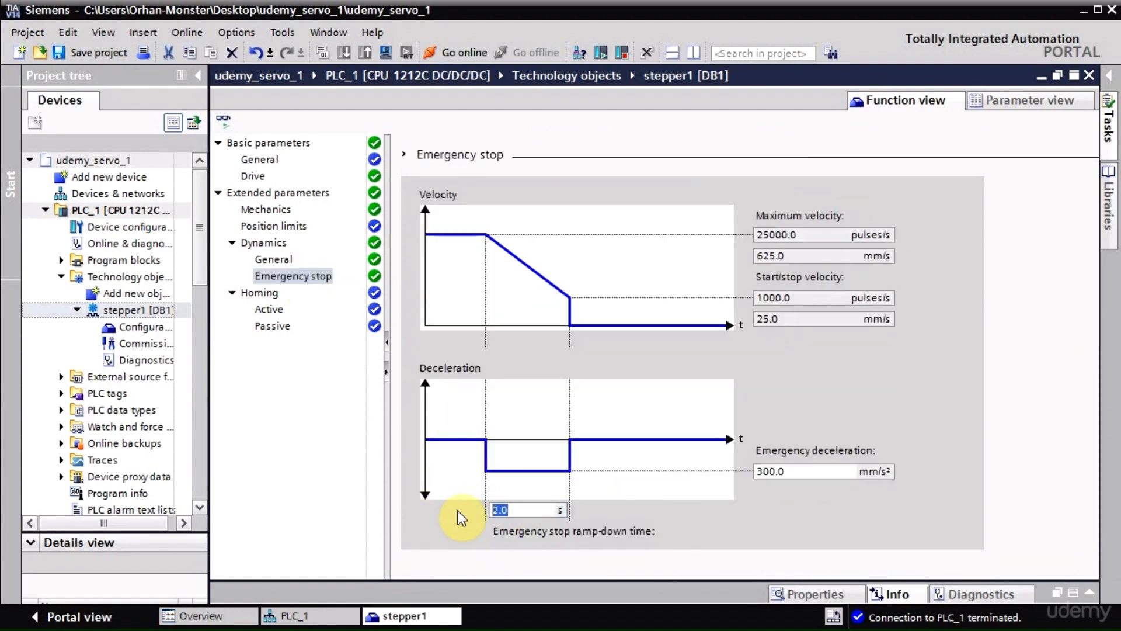
text(1)
click(822, 471)
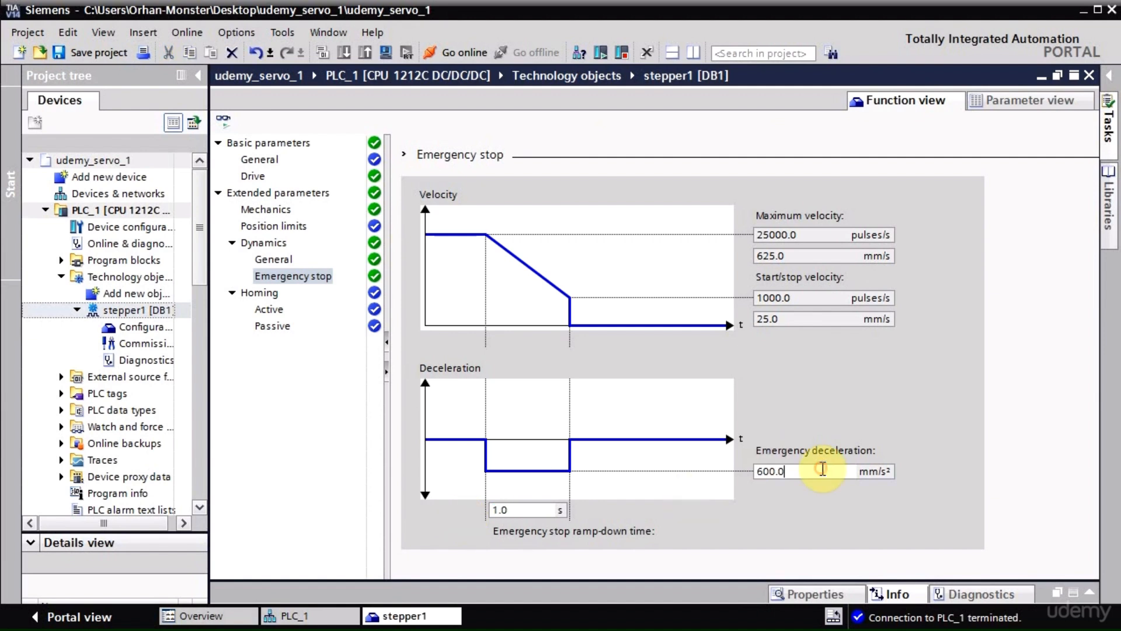
Review the active and passive homing settings and the basic parameters of the stepper1 axis.
click(259, 293)
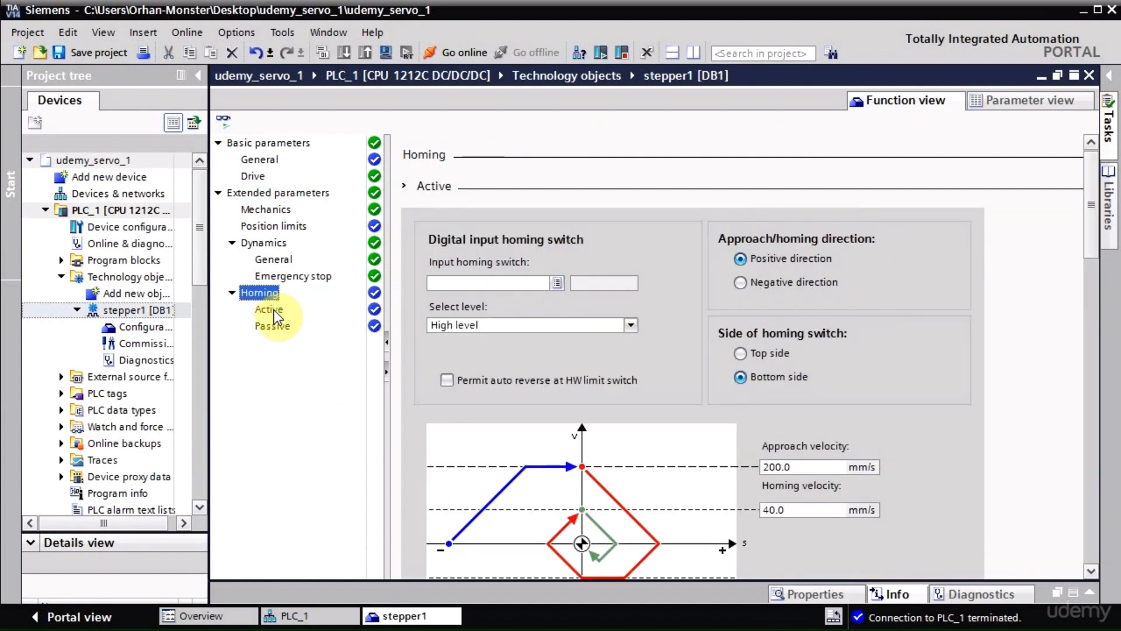
click(269, 309)
click(272, 325)
click(269, 295)
click(268, 308)
click(269, 324)
click(271, 297)
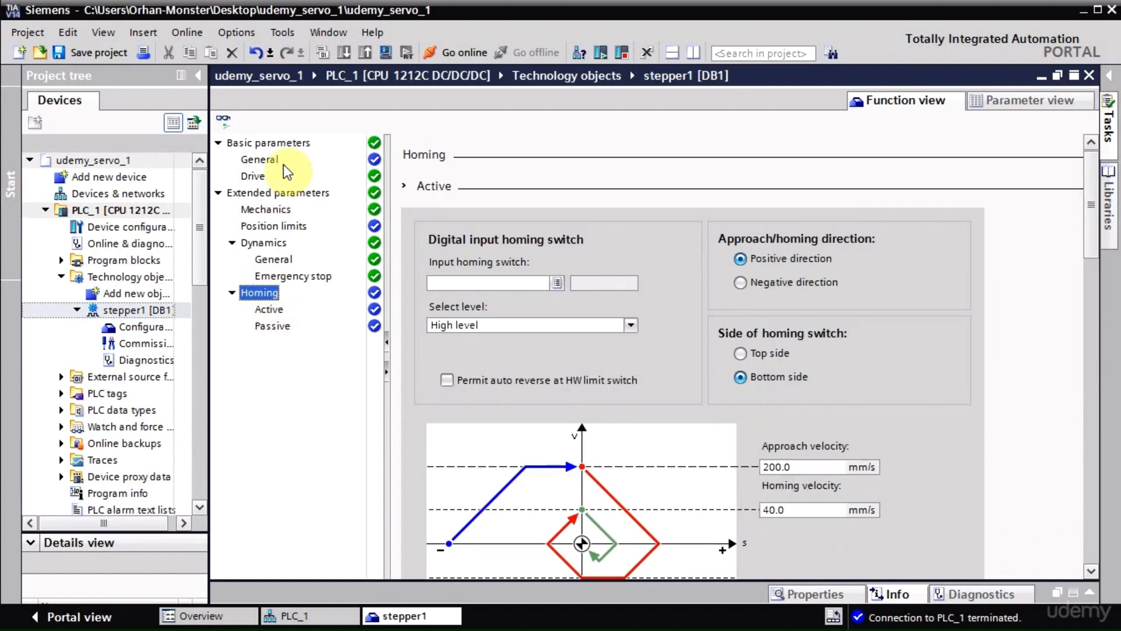
click(272, 143)
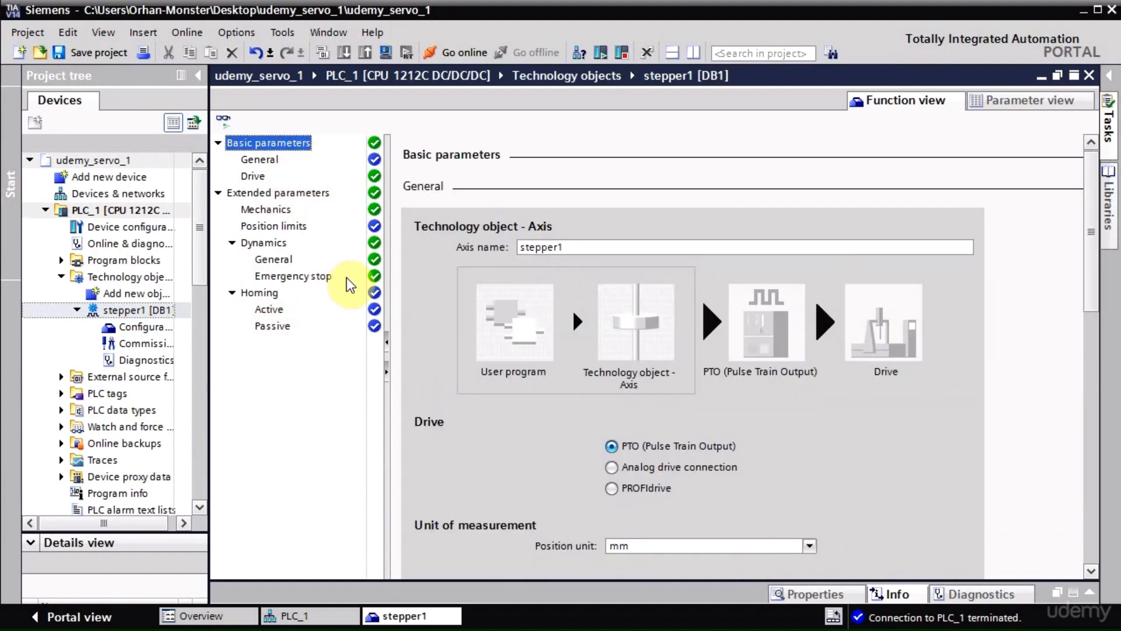
Download the hardware and software changes to PLC_1, with all modules stopped for loading, and finish the download.
drag(208, 233, 307, 233)
right_click(174, 213)
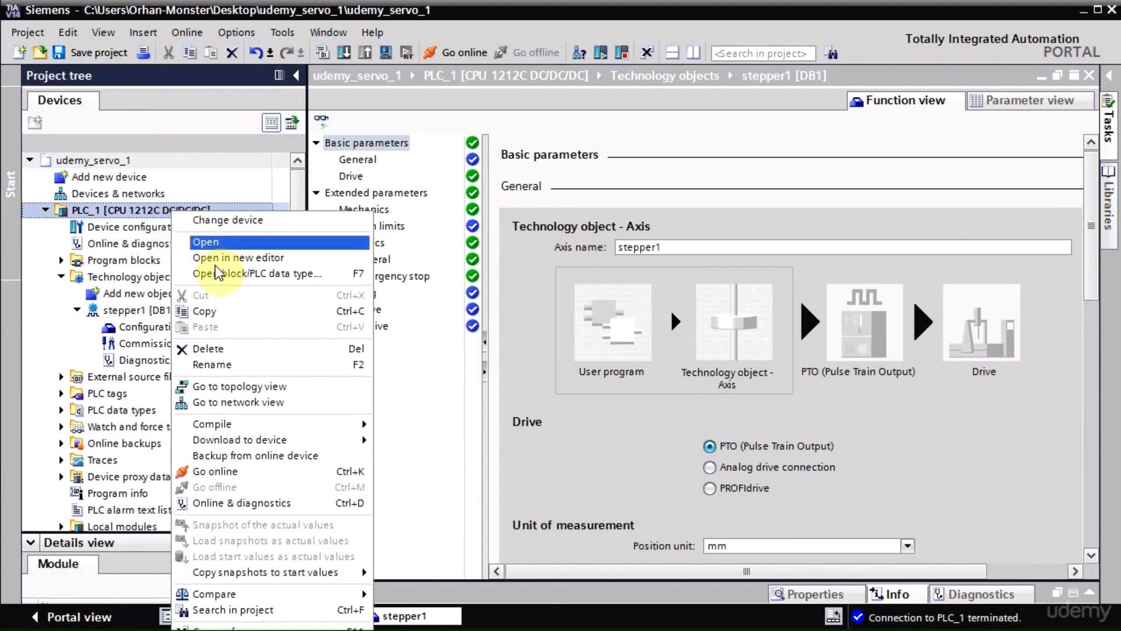
mouse_move(281, 440)
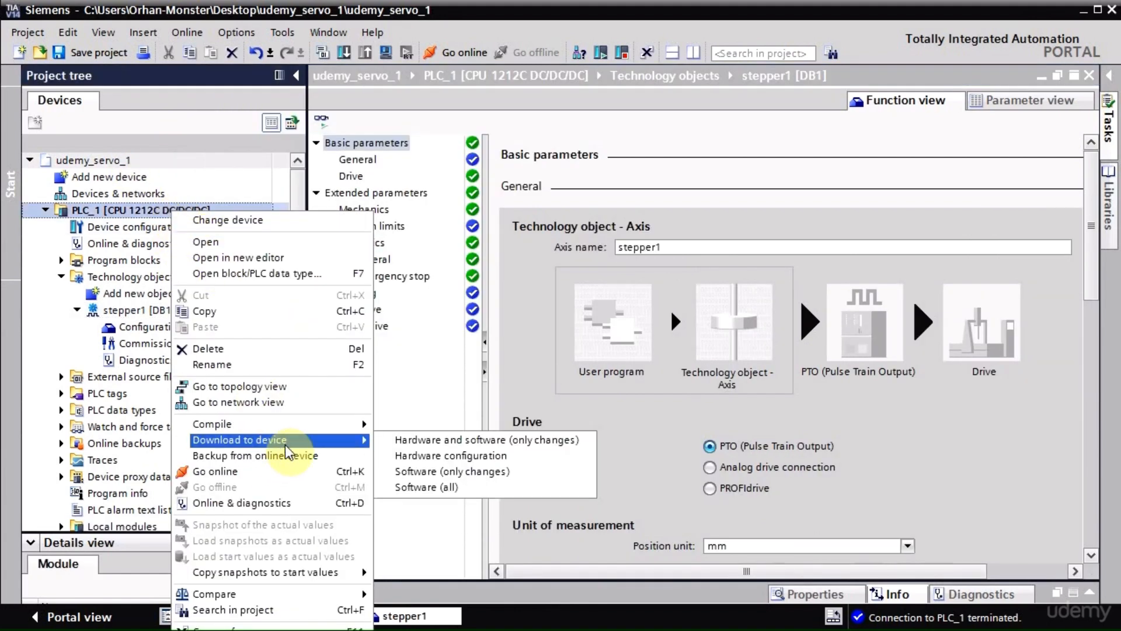
click(433, 441)
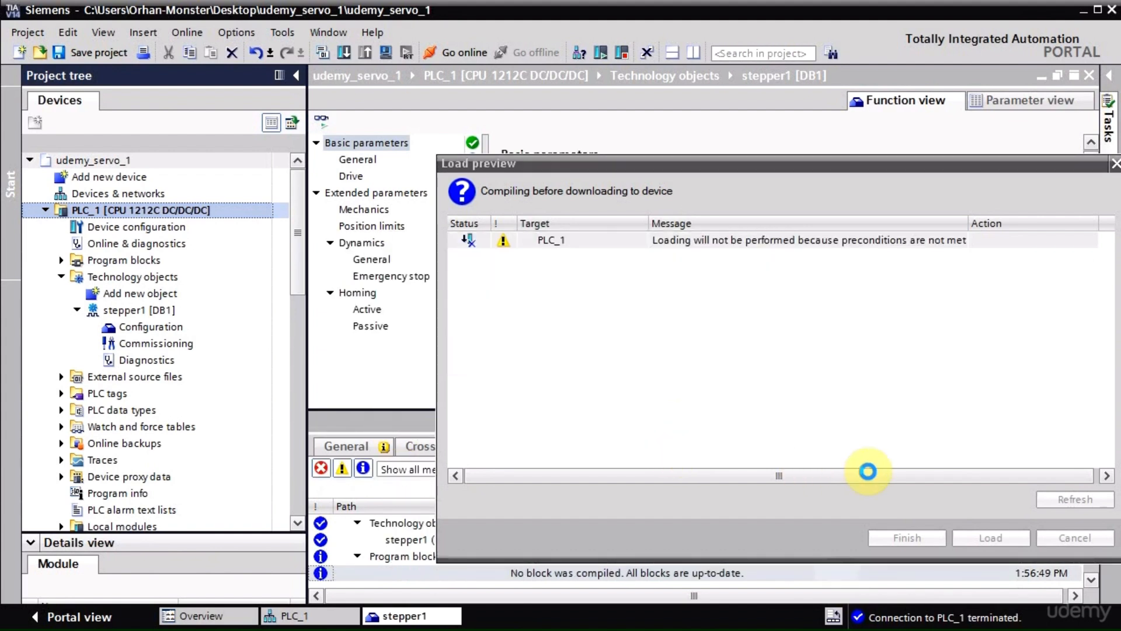
click(1089, 372)
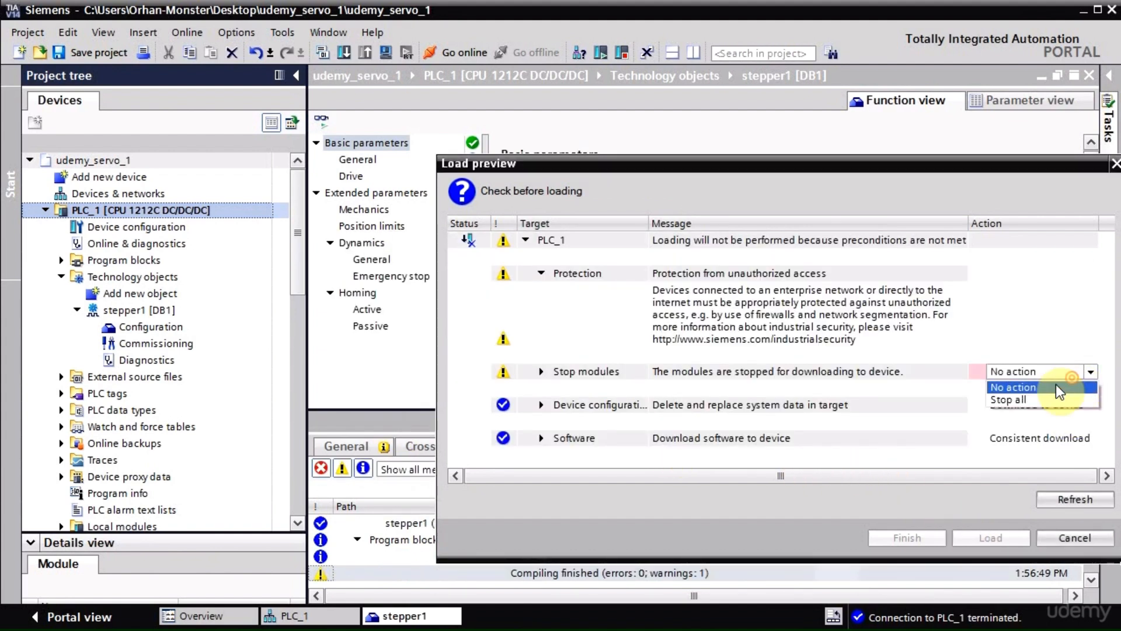
click(1031, 395)
click(971, 540)
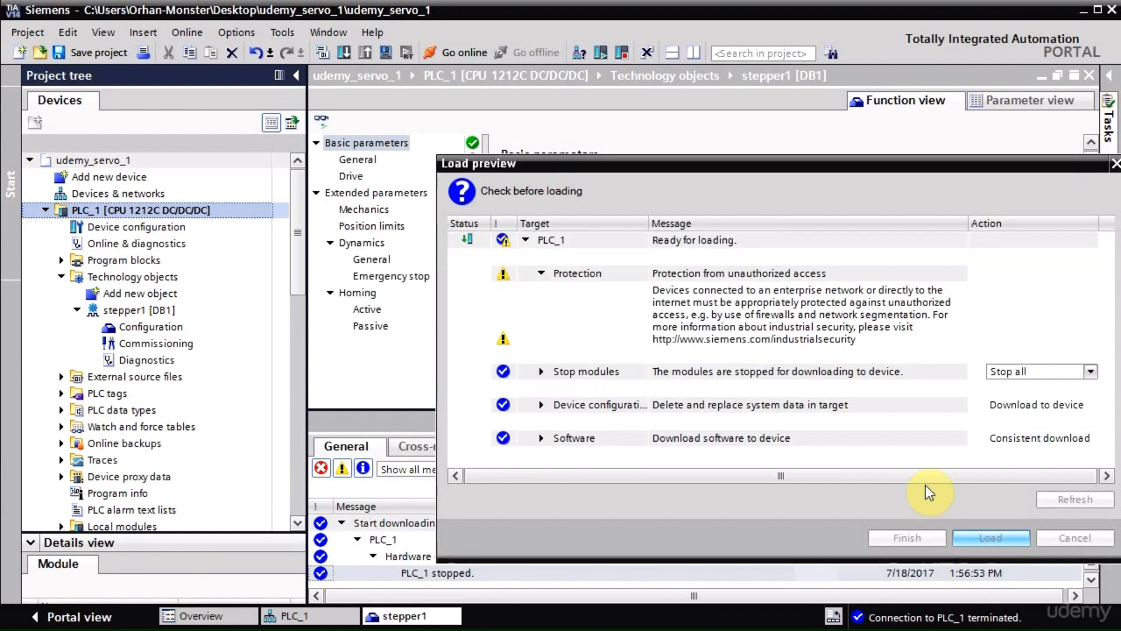
click(915, 537)
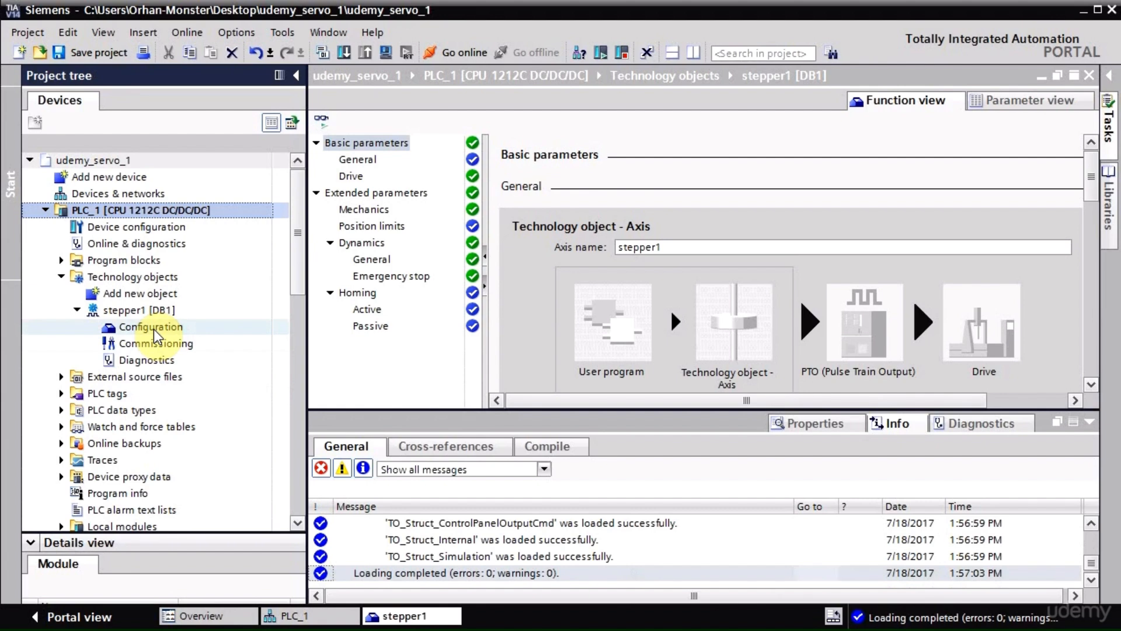
Review the mechanics and the drive's hardware interface, enable output and ready input in the stepper1 configuration.
double_click(150, 326)
click(364, 209)
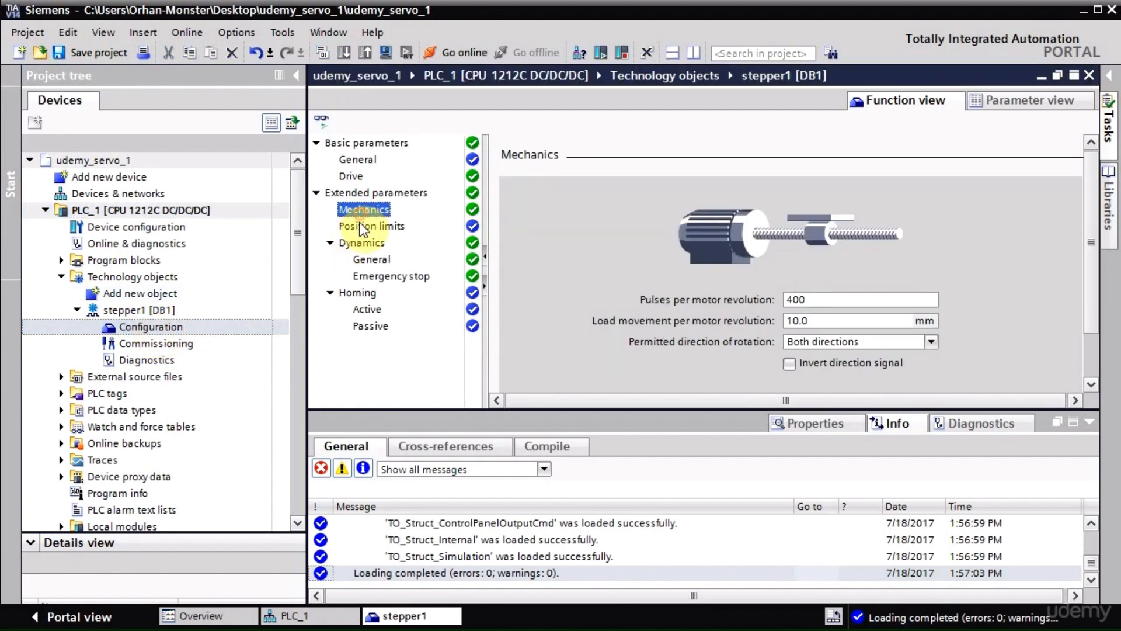
click(357, 160)
click(369, 174)
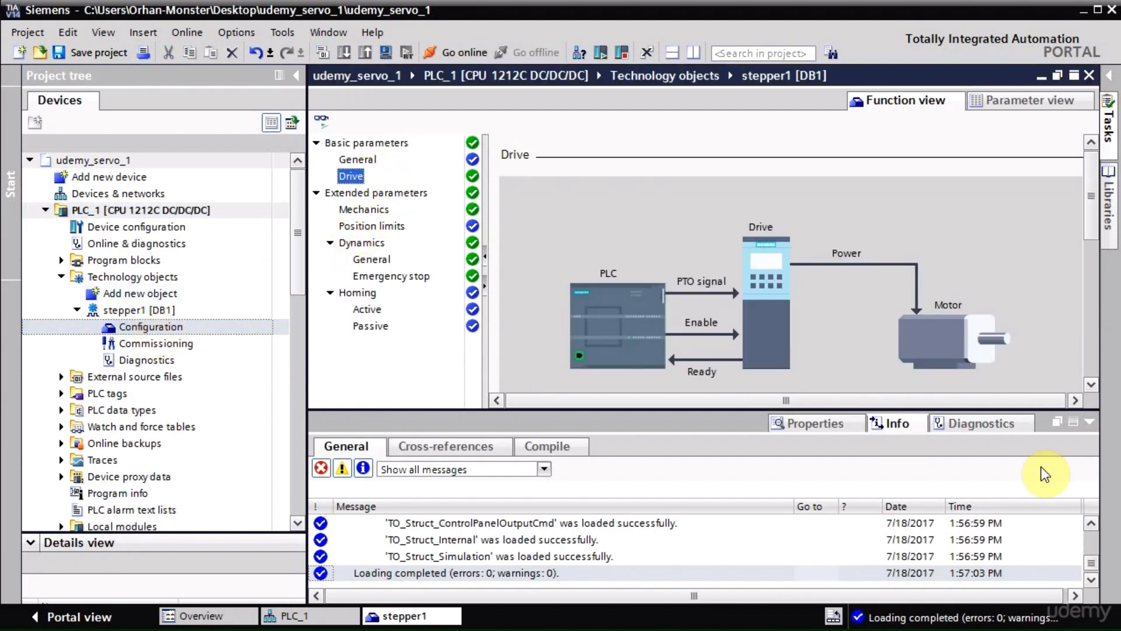
click(1089, 422)
drag(1089, 295, 1069, 421)
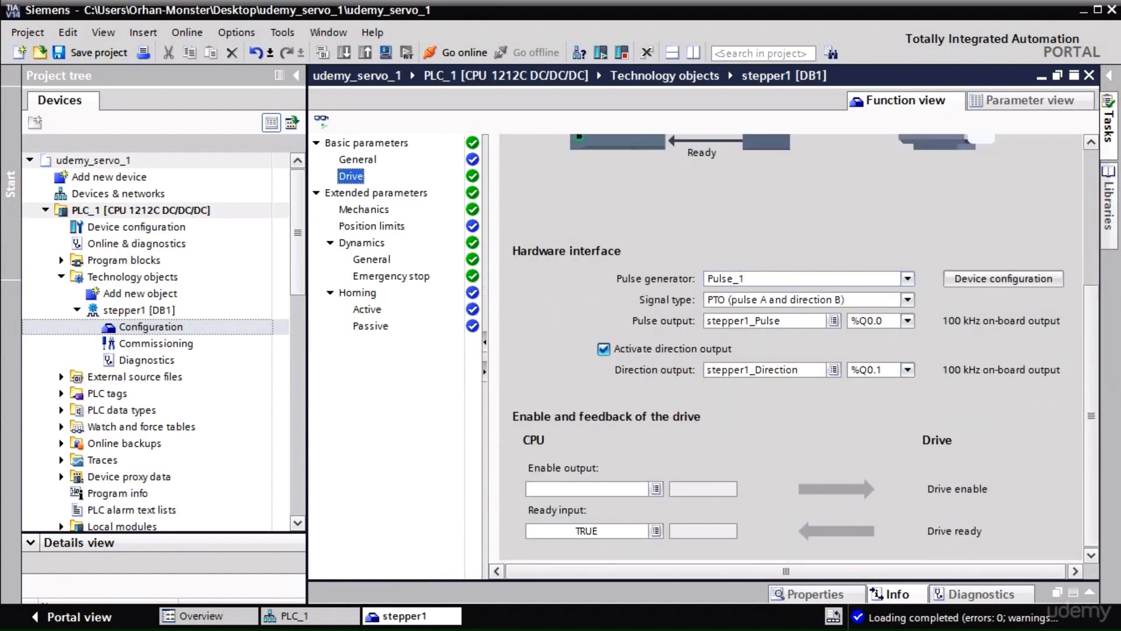
Switch to the microstep driver wiring diagram to check it, and move the DroidCam Client window off the screen.
key(alt+Tab)
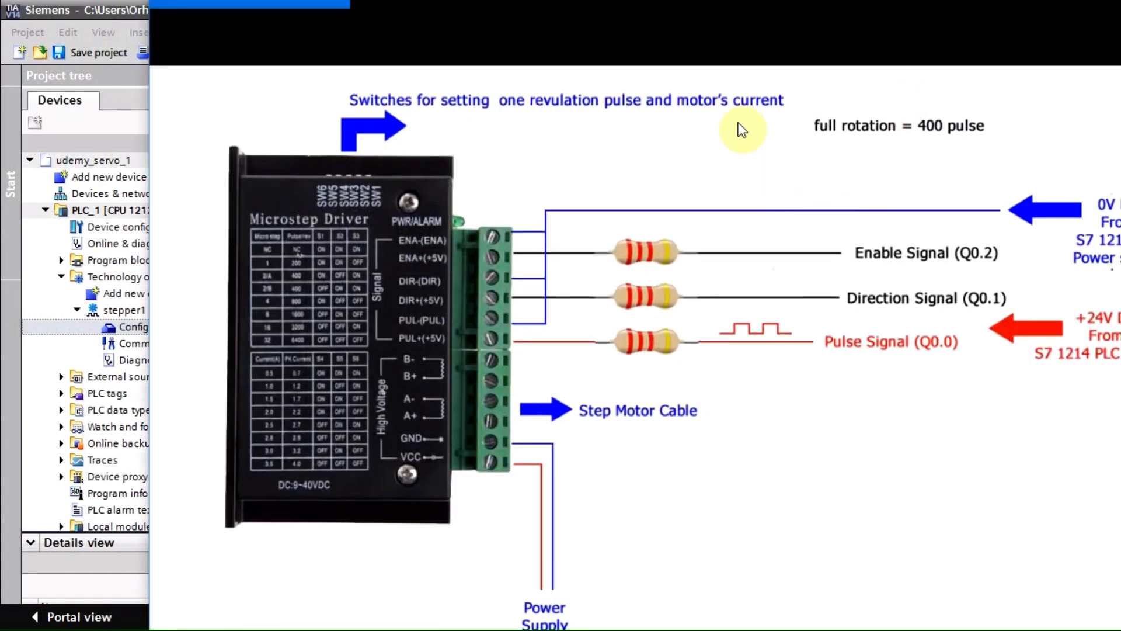
drag(681, 3, 337, 0)
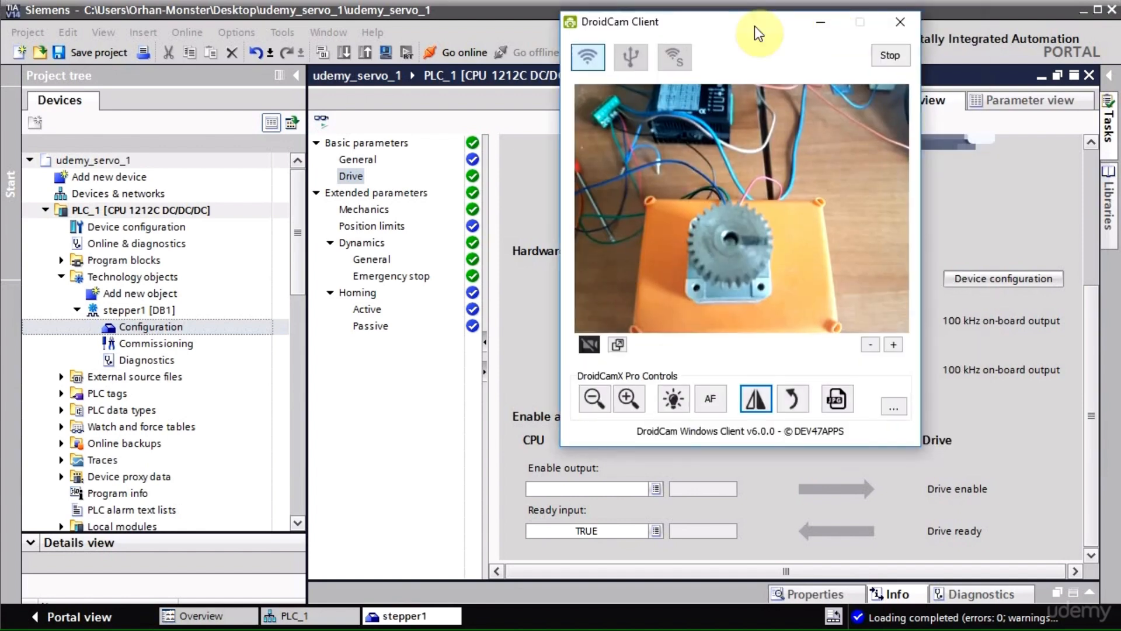
drag(755, 26, 775, 60)
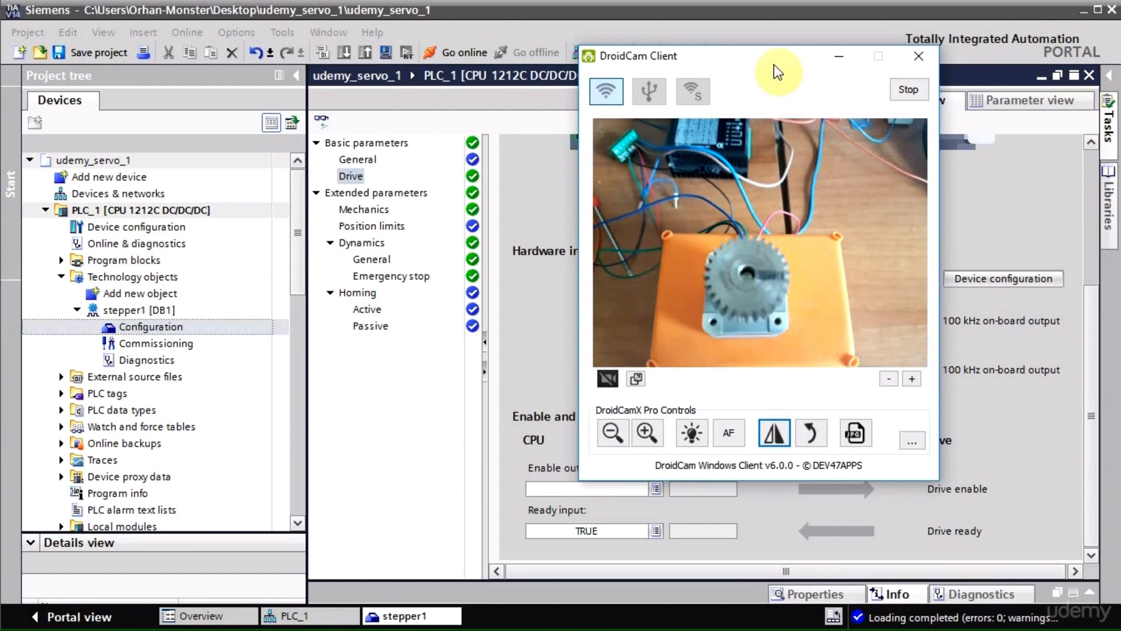
drag(774, 66, 1120, 90)
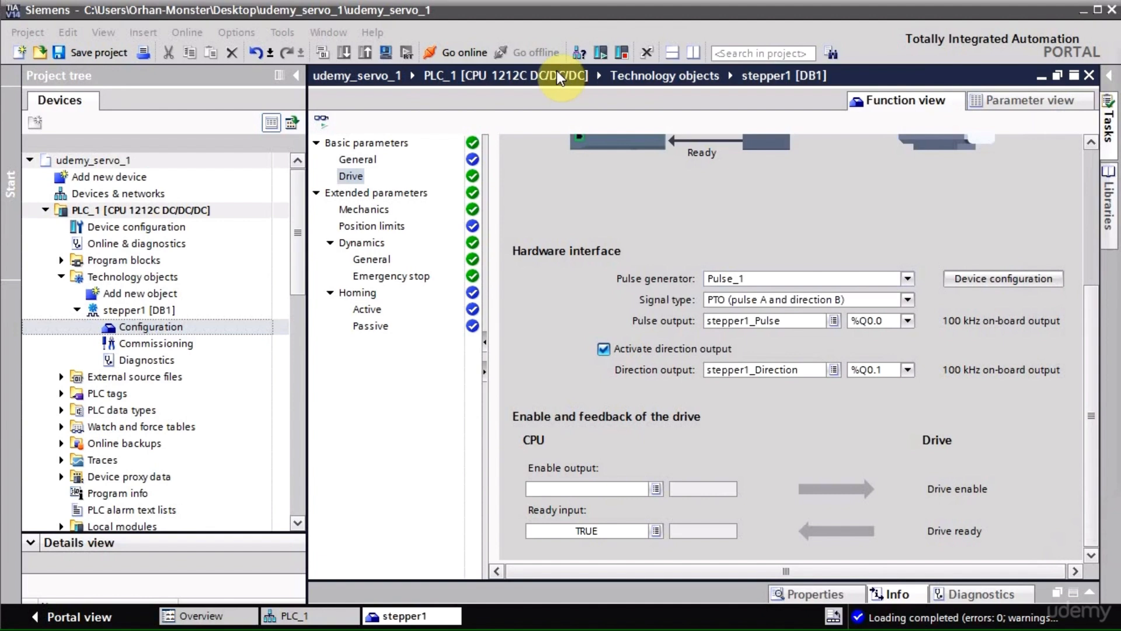
Go online with PLC_1 and open the stepper1 commissioning axis control panel with the project tree collapsed.
click(454, 56)
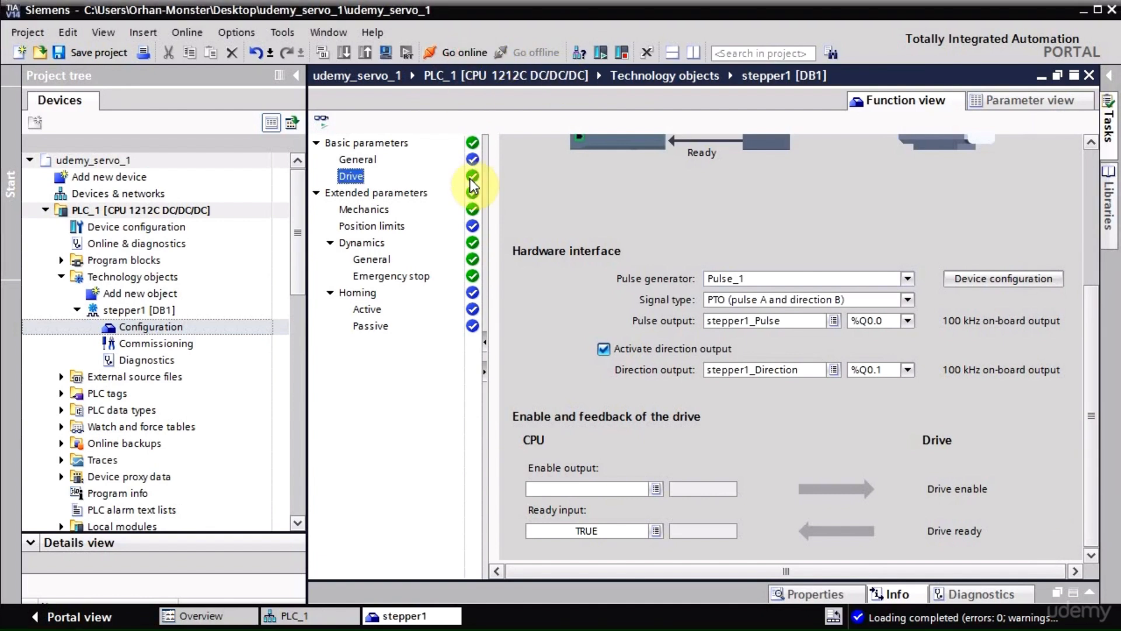
click(464, 53)
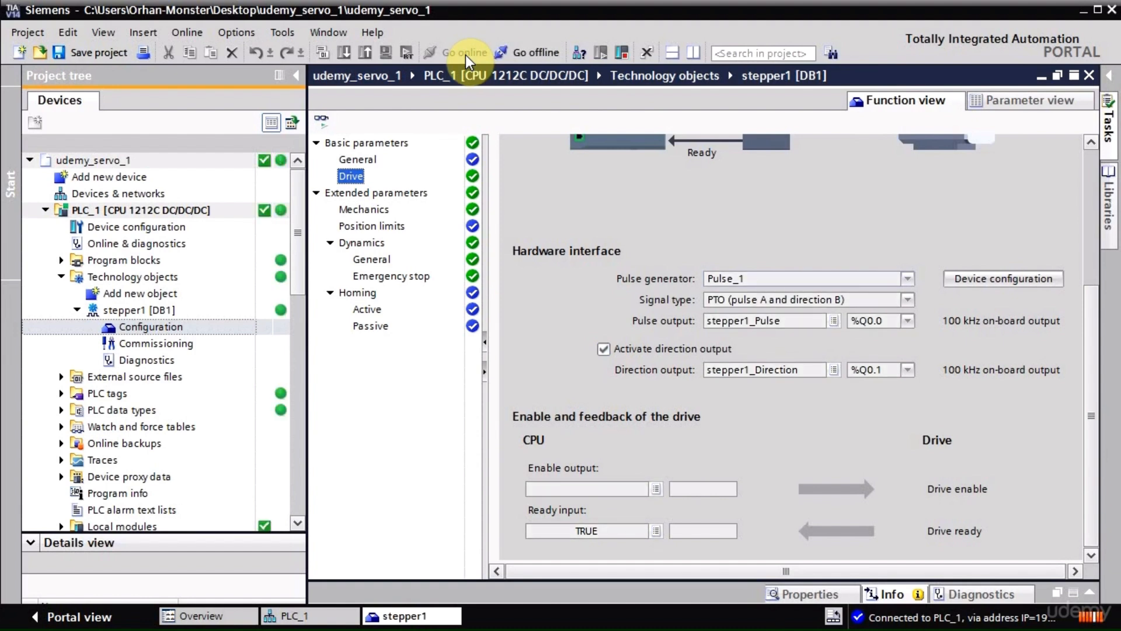
double_click(171, 342)
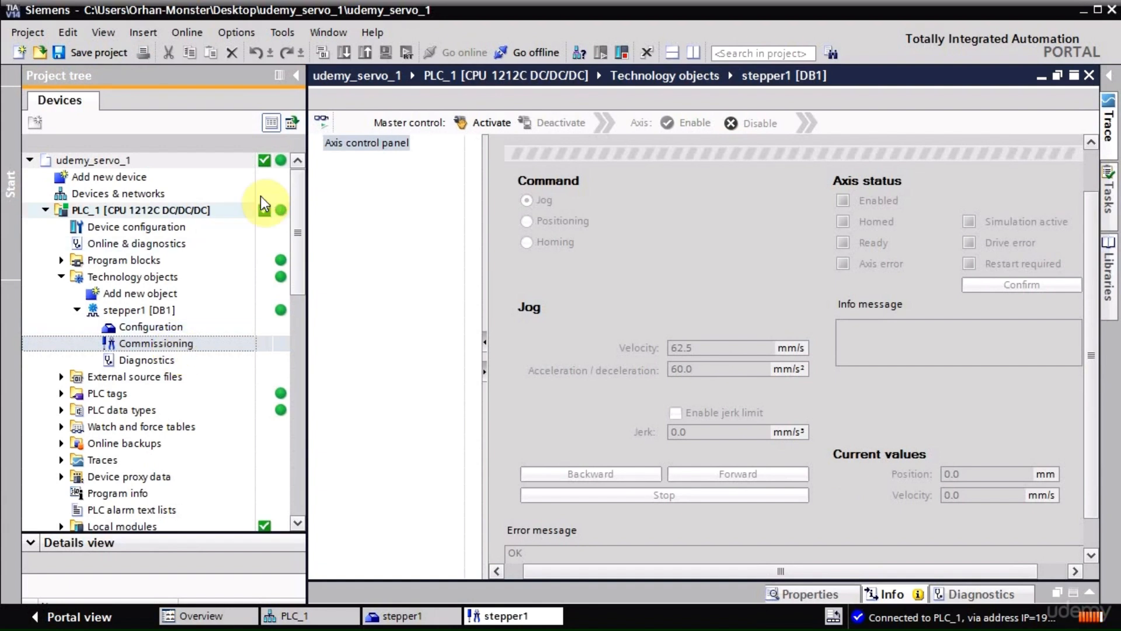
click(298, 79)
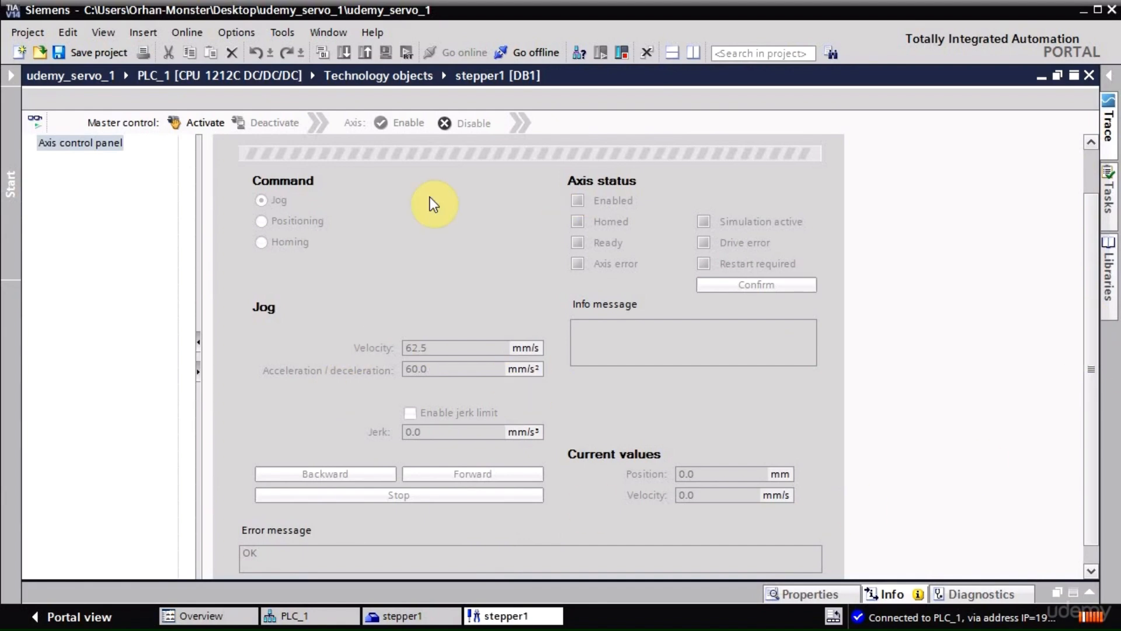
Activate master control of stepper1 with a monitoring time of 3000 ms and enable the axis.
click(199, 122)
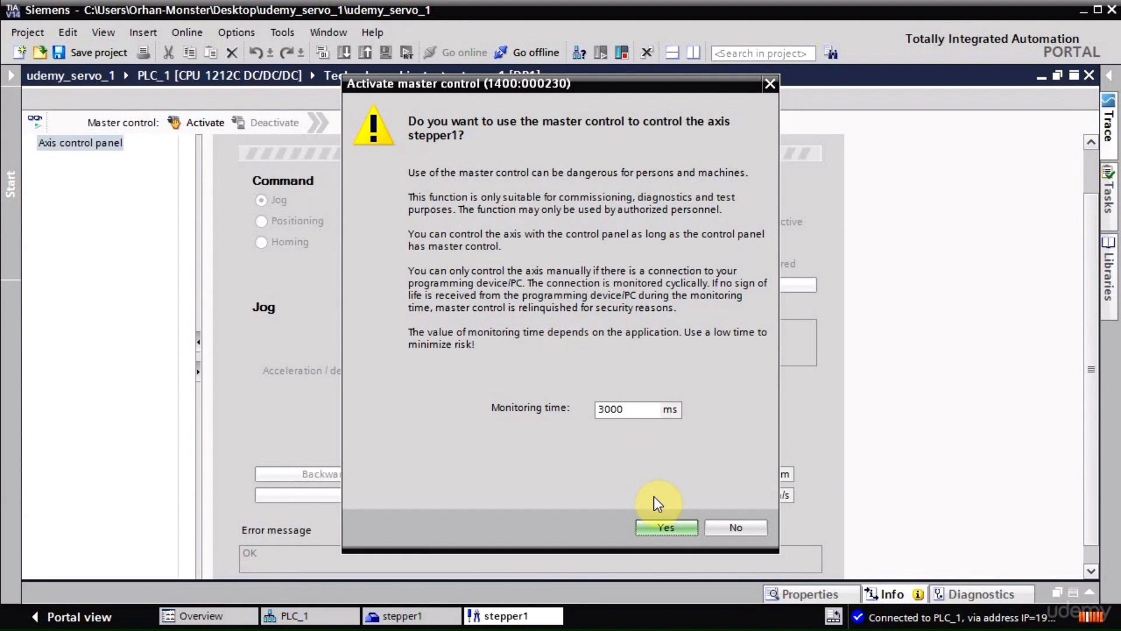
click(662, 526)
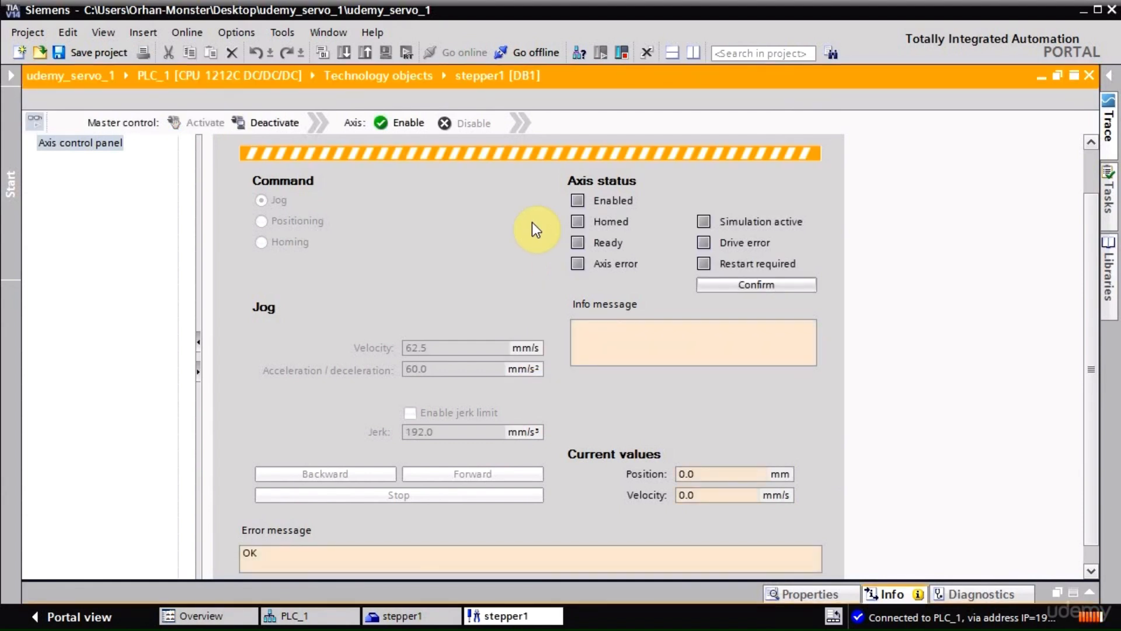
click(390, 127)
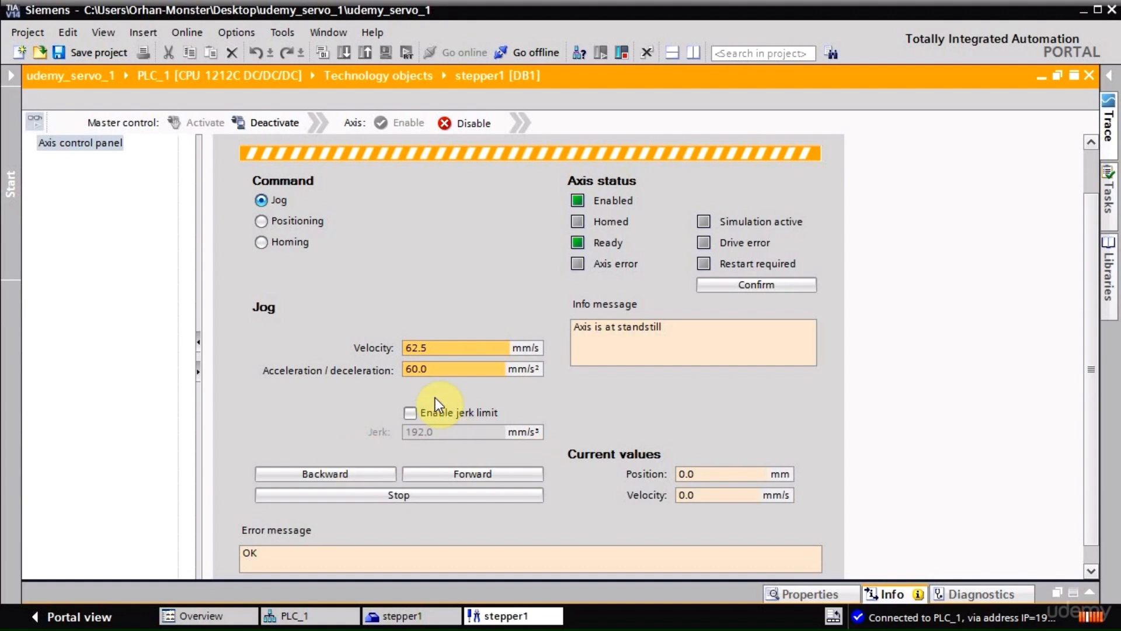
Jog the axis forward and backward at 62.5 mm/s with 60.0 mm/s² acceleration, and choose the Positioning command.
double_click(430, 348)
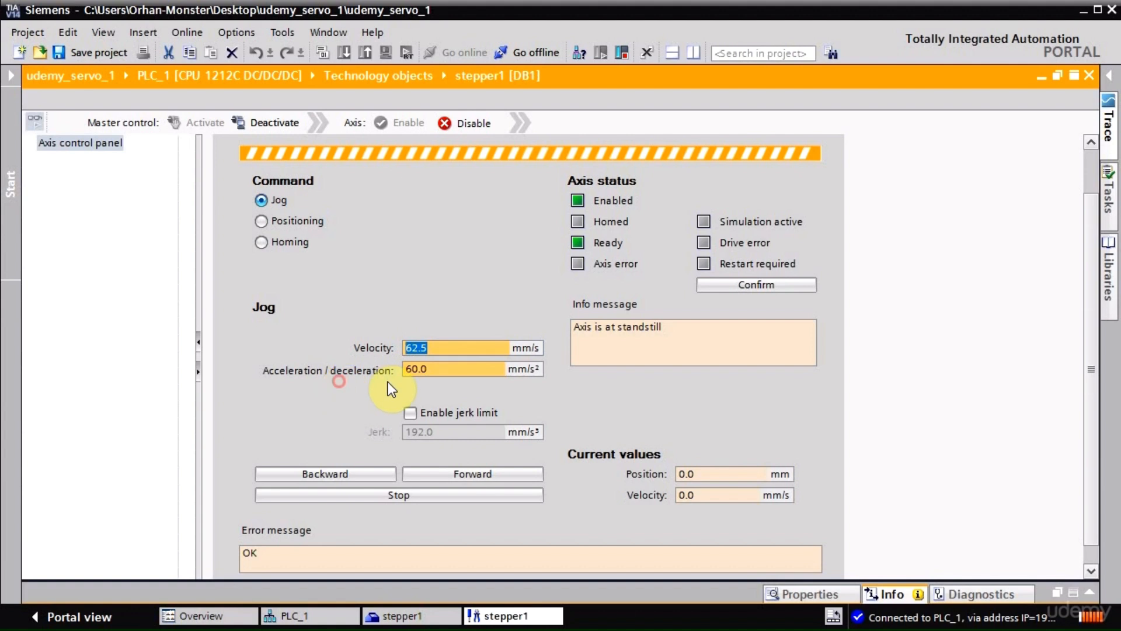
double_click(425, 368)
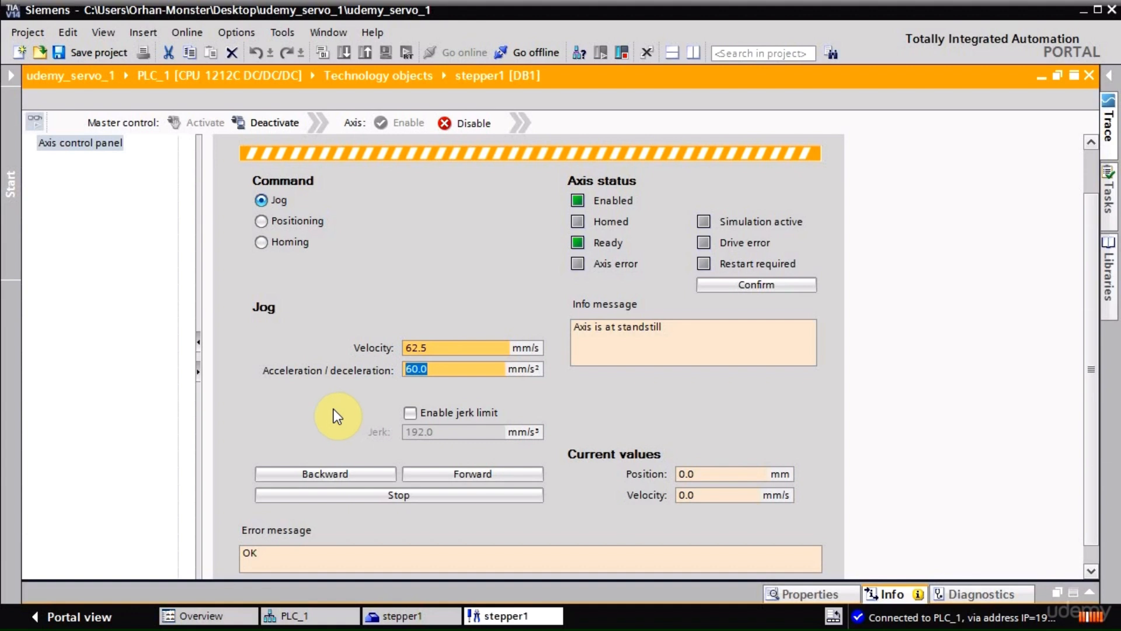
click(451, 472)
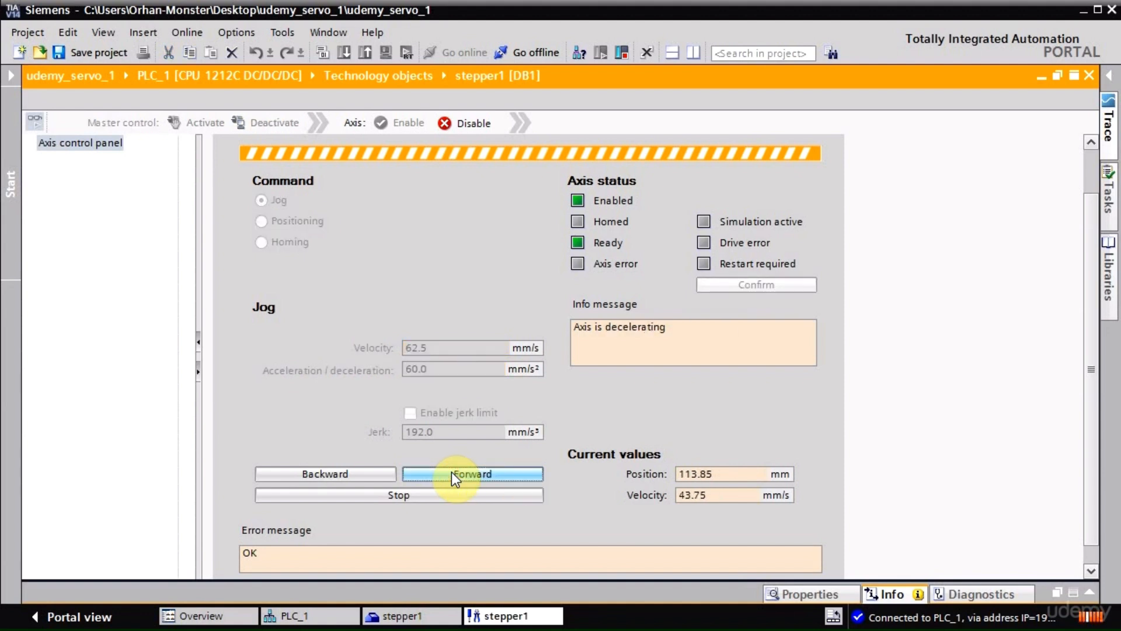
click(369, 474)
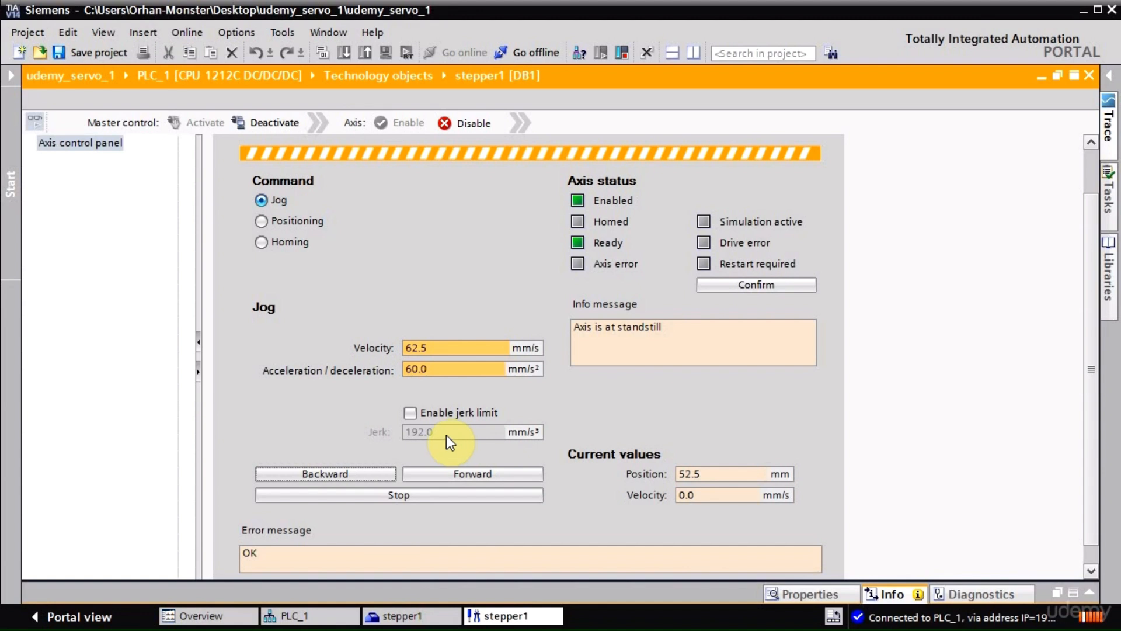
click(289, 220)
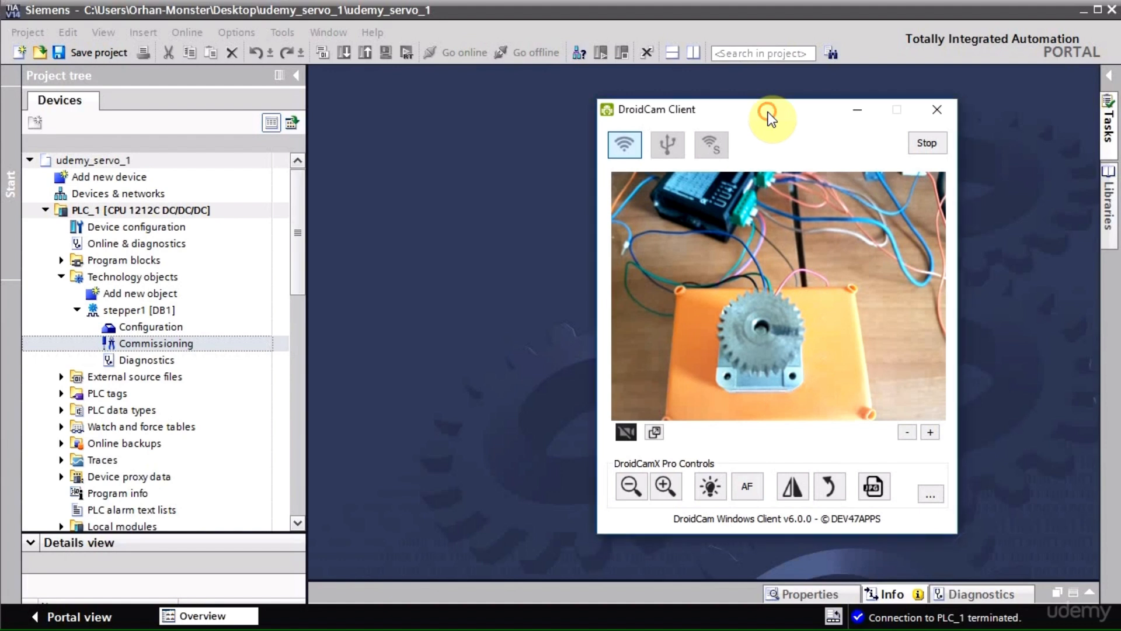
Move the DroidCam Client window off the screen, open the stepper1 commissioning axis control panel and narrow the project tree.
drag(763, 113, 1120, 116)
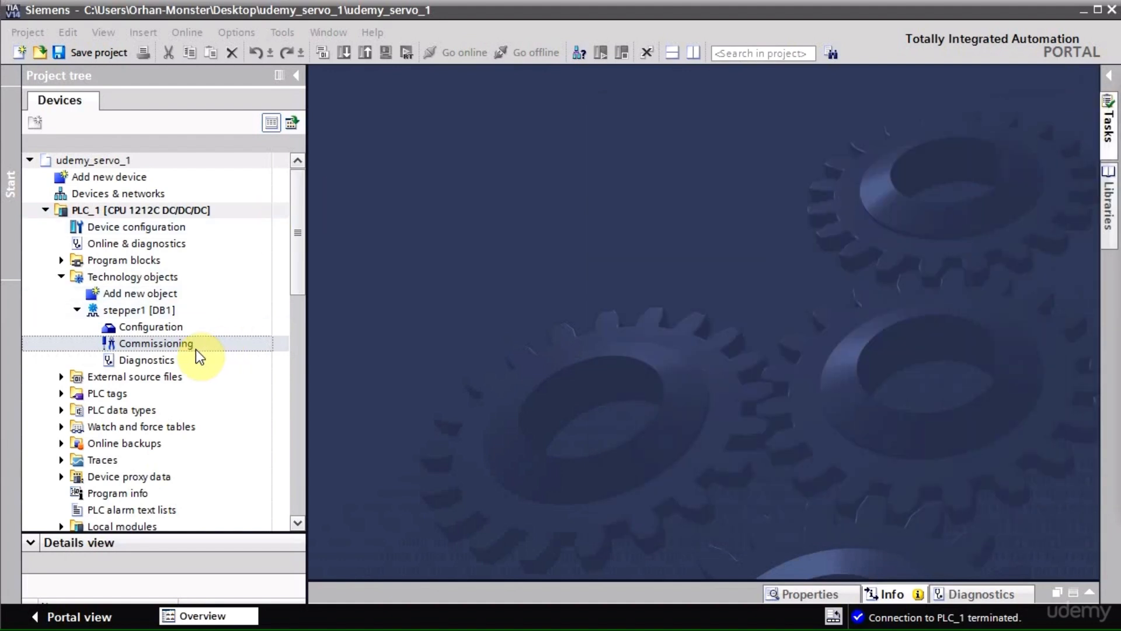
double_click(156, 343)
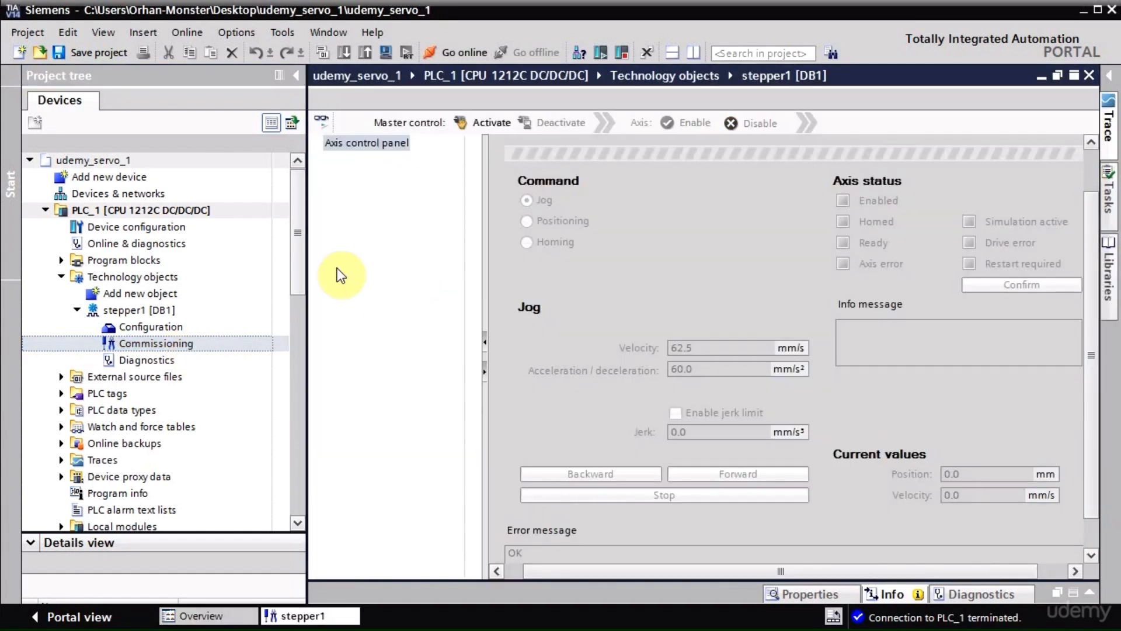
drag(306, 255, 241, 257)
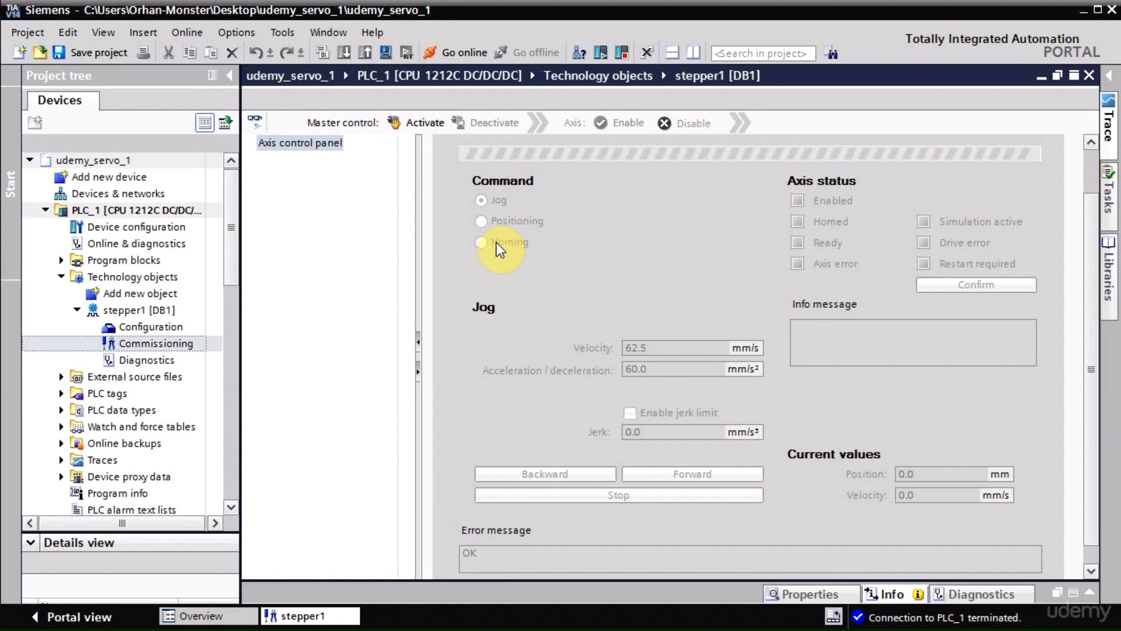
Activate master control of stepper1 with the 3000 ms monitoring time and enable the axis for jogging.
click(422, 122)
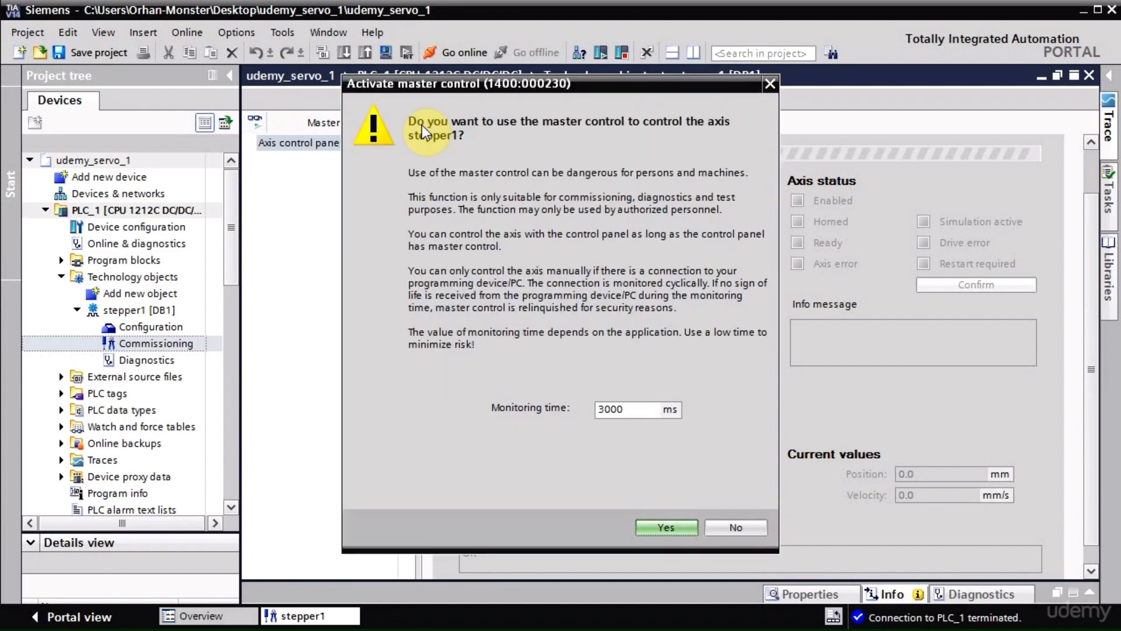
click(658, 527)
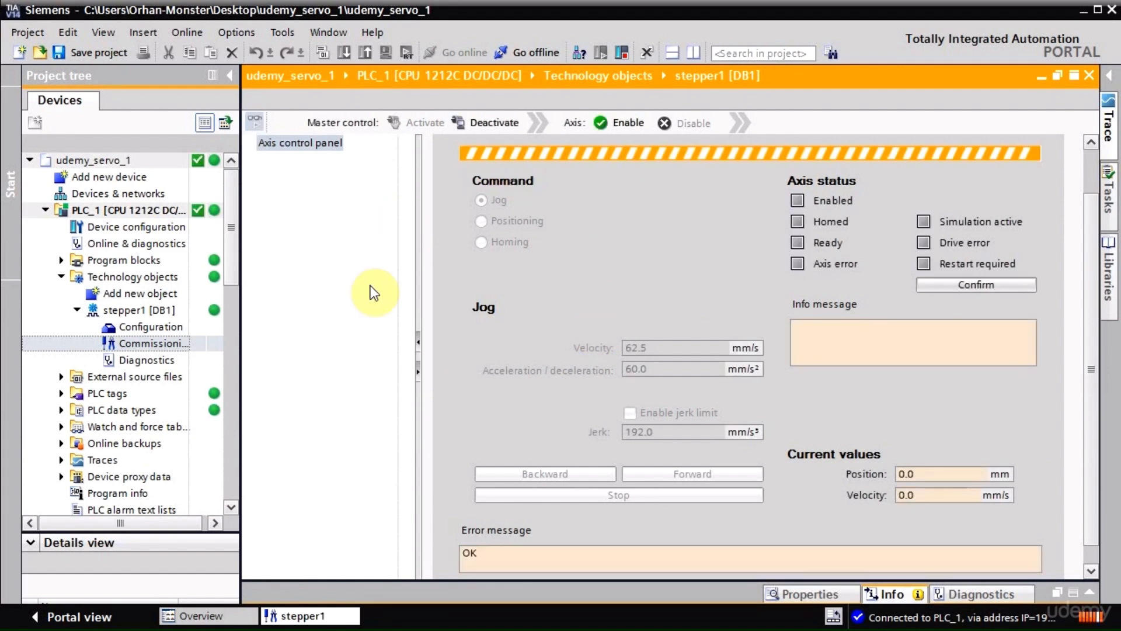
click(625, 124)
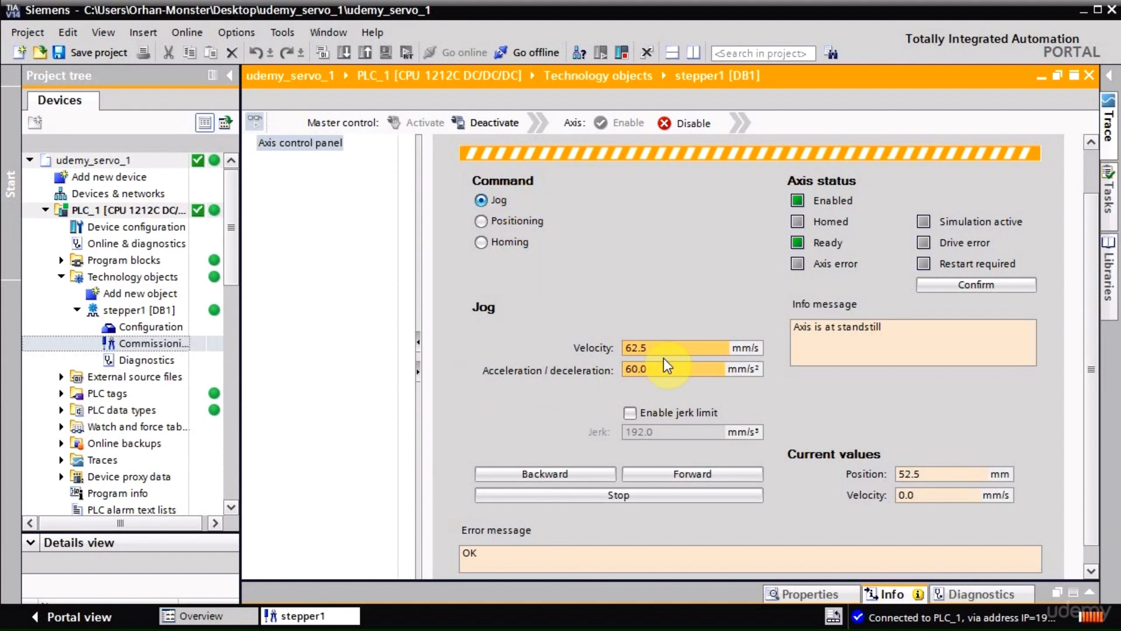
Jog the axis forward at a velocity of 62.5 mm/s with an acceleration/deceleration of 60.0 mm/s².
drag(660, 349, 616, 349)
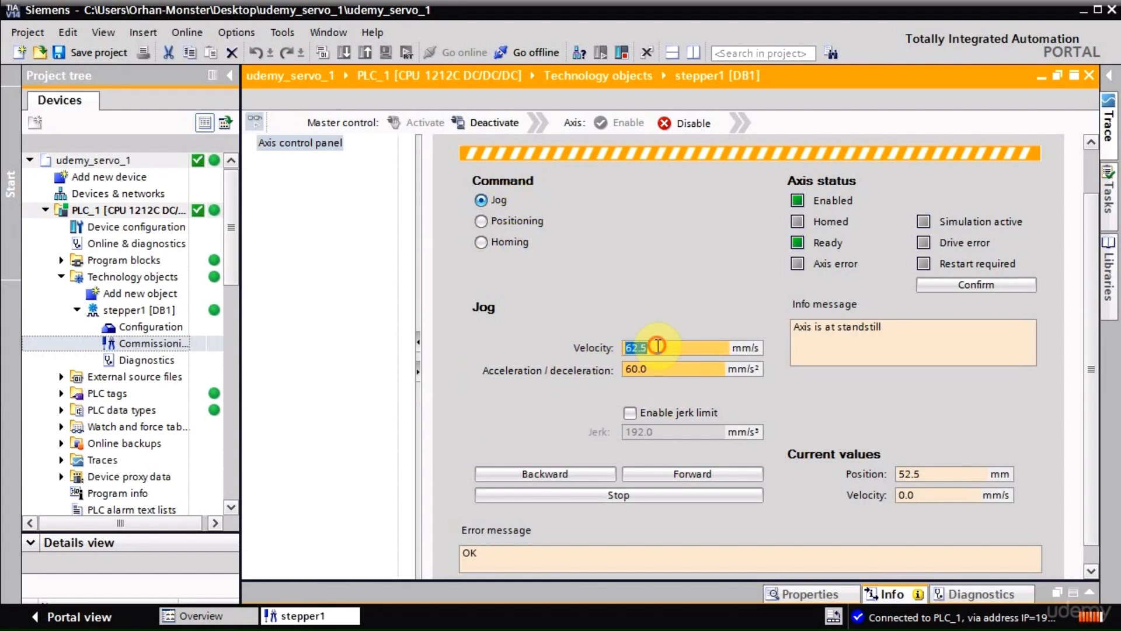
drag(665, 369, 623, 370)
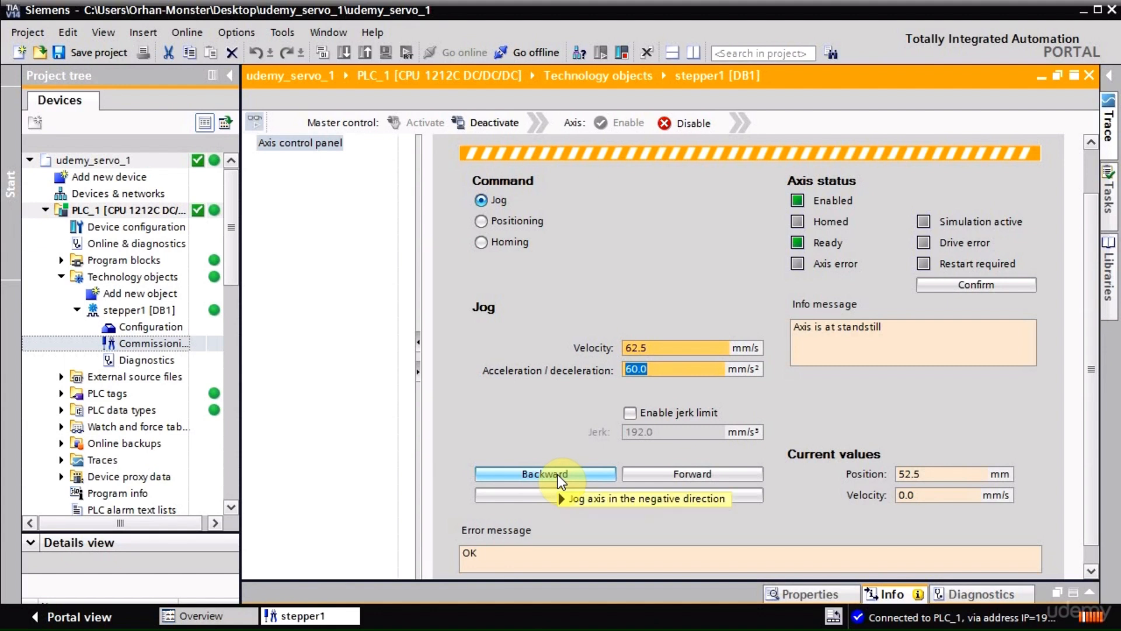
click(677, 474)
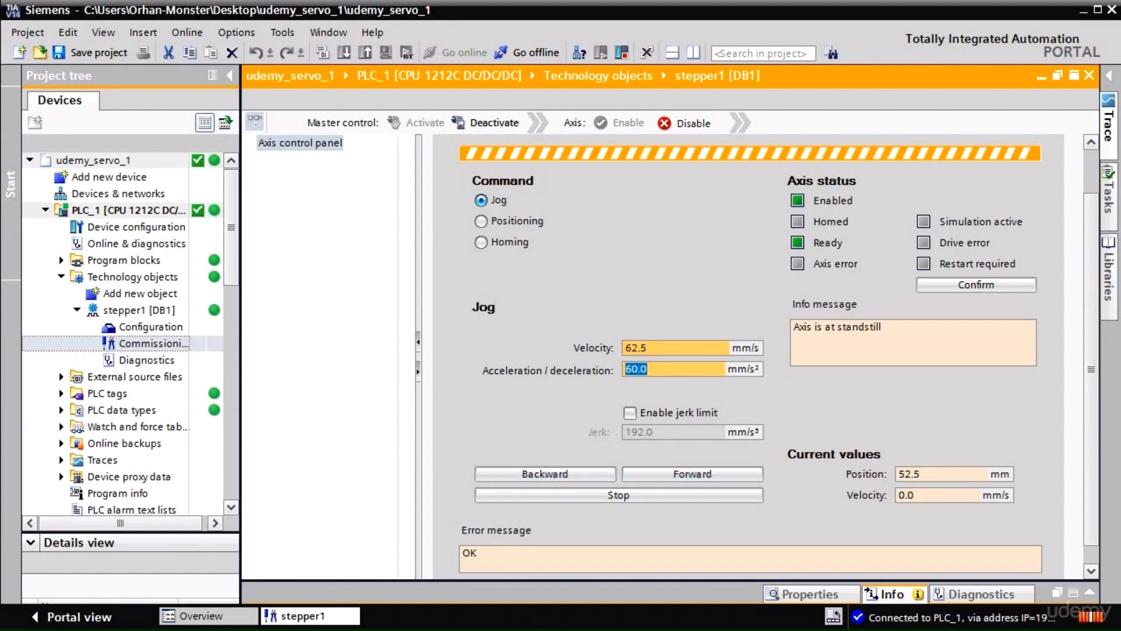
click(676, 474)
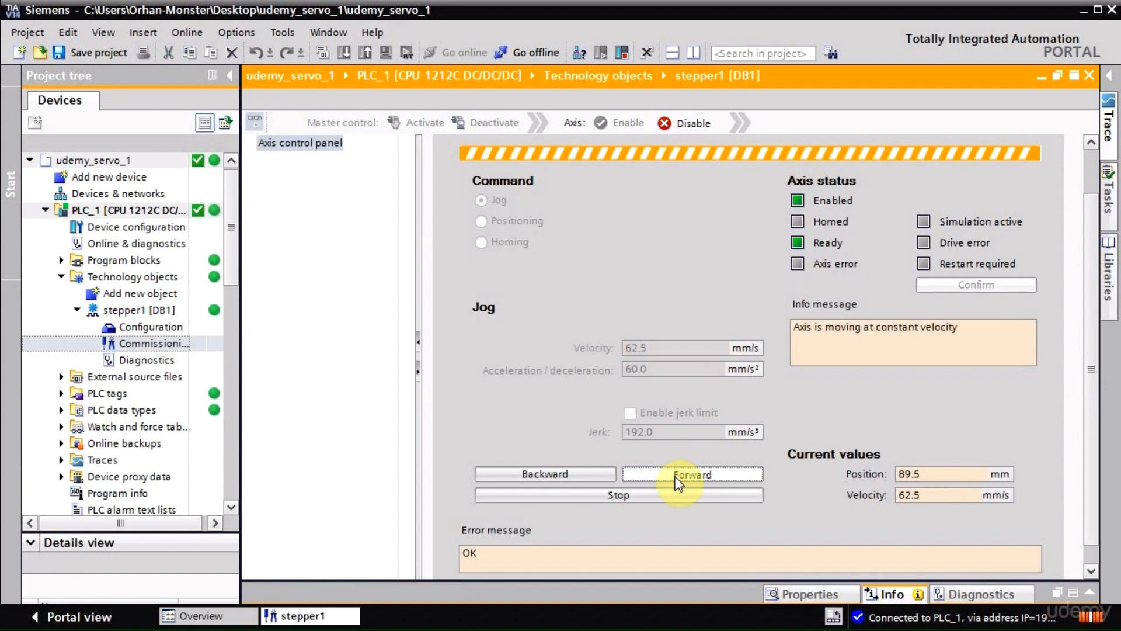
Shrink the TIA Portal window, collapse its project tree, narrow the panel's navigation area, and place the DroidCam Client window beside it.
drag(1120, 90, 222, 123)
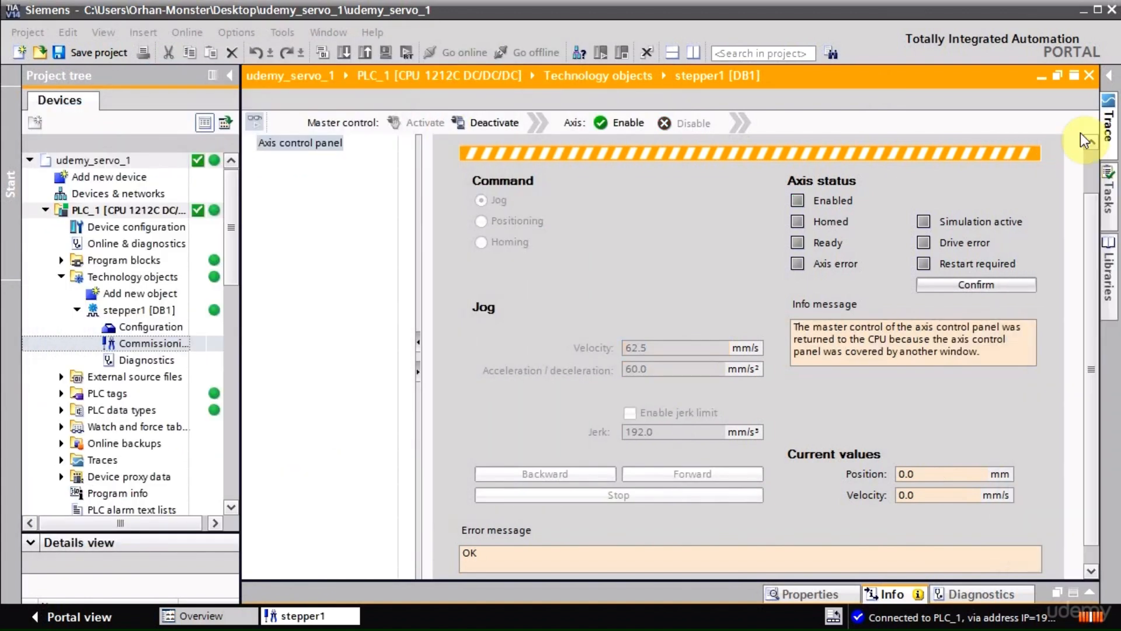
click(1116, 177)
drag(1116, 177, 946, 173)
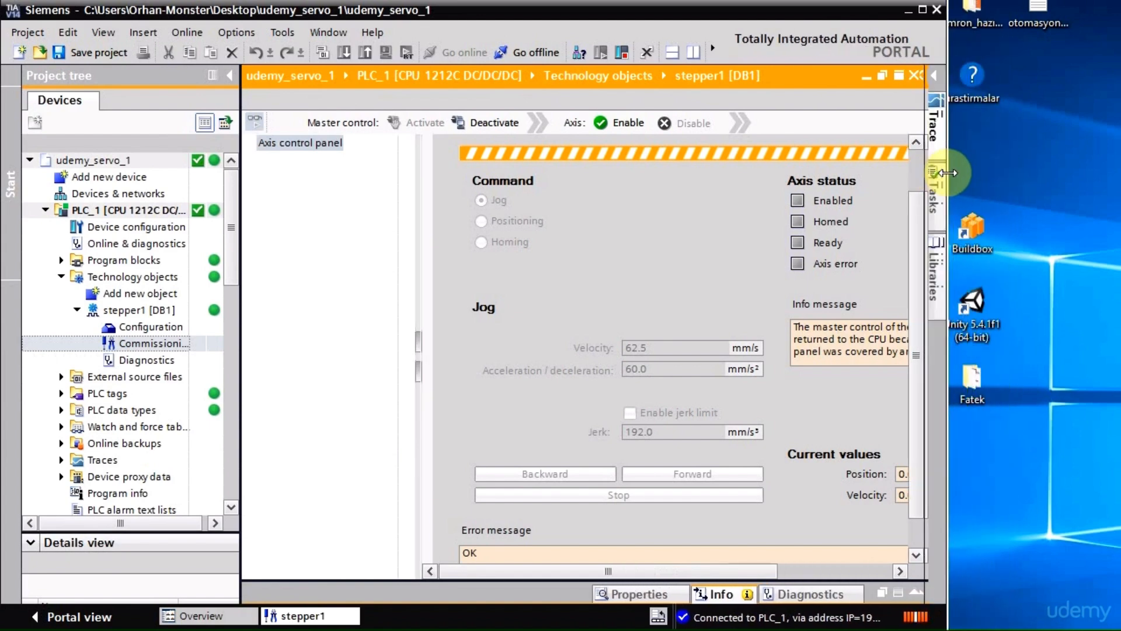
click(229, 76)
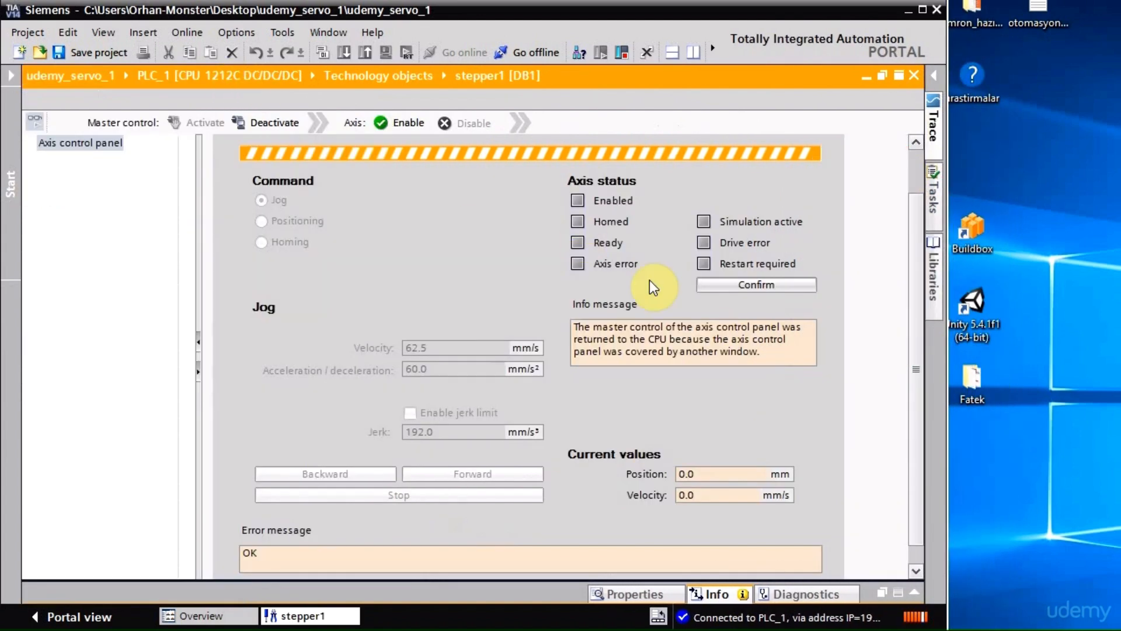
drag(947, 166, 828, 166)
drag(199, 146, 100, 142)
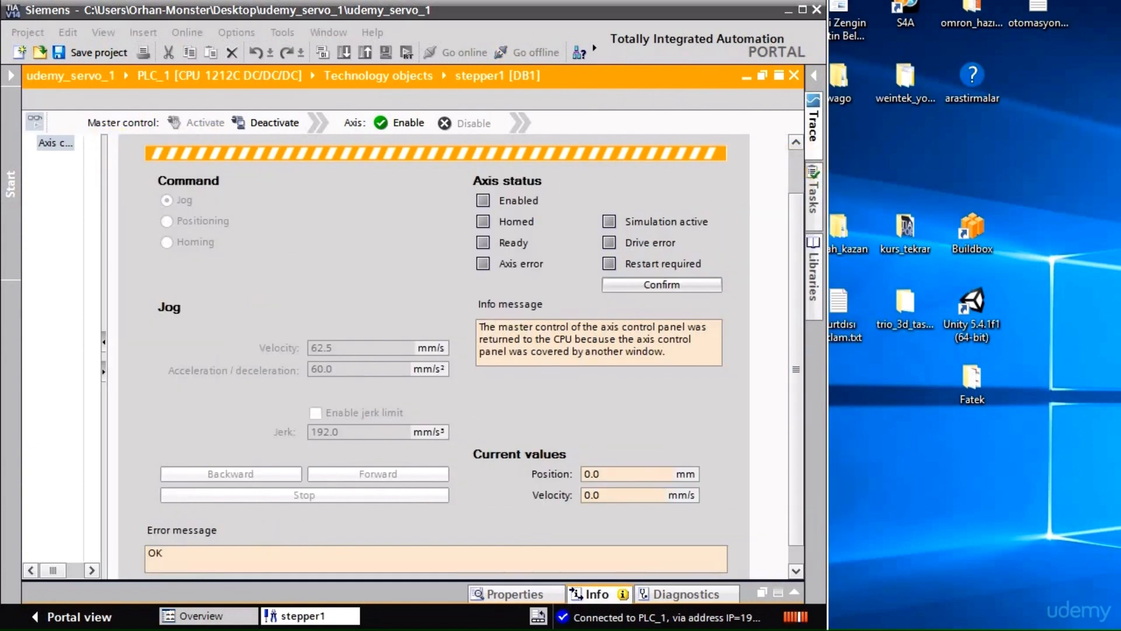
drag(1120, 85, 867, 79)
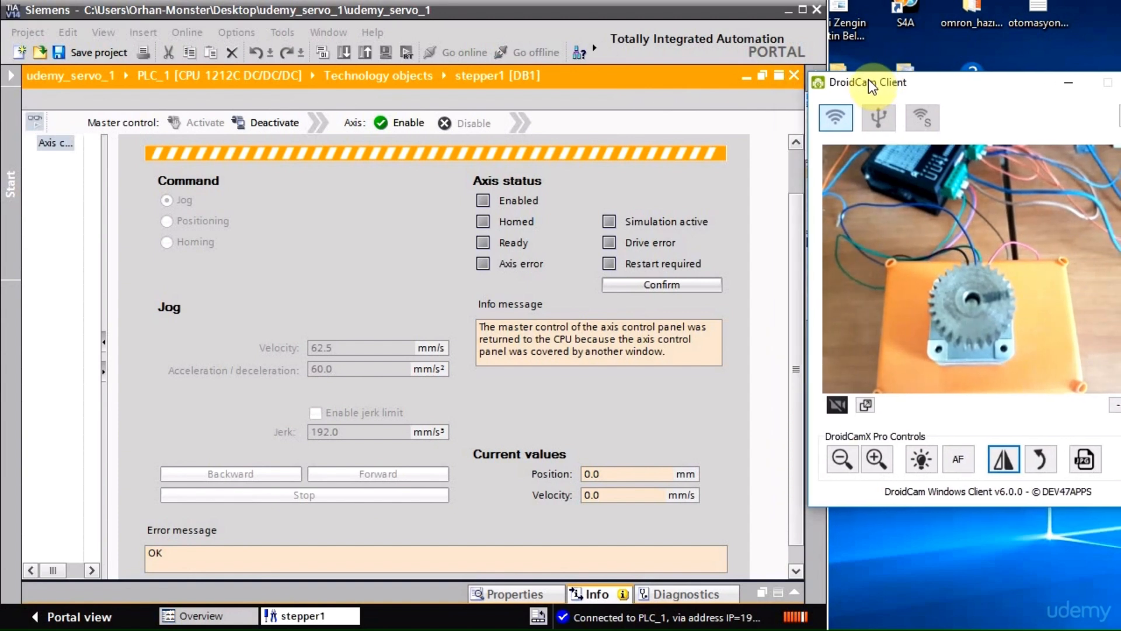
Enable the axis again and jog it forward several times and backward at 62.5 mm/s while the camera view stays uncovered.
click(395, 128)
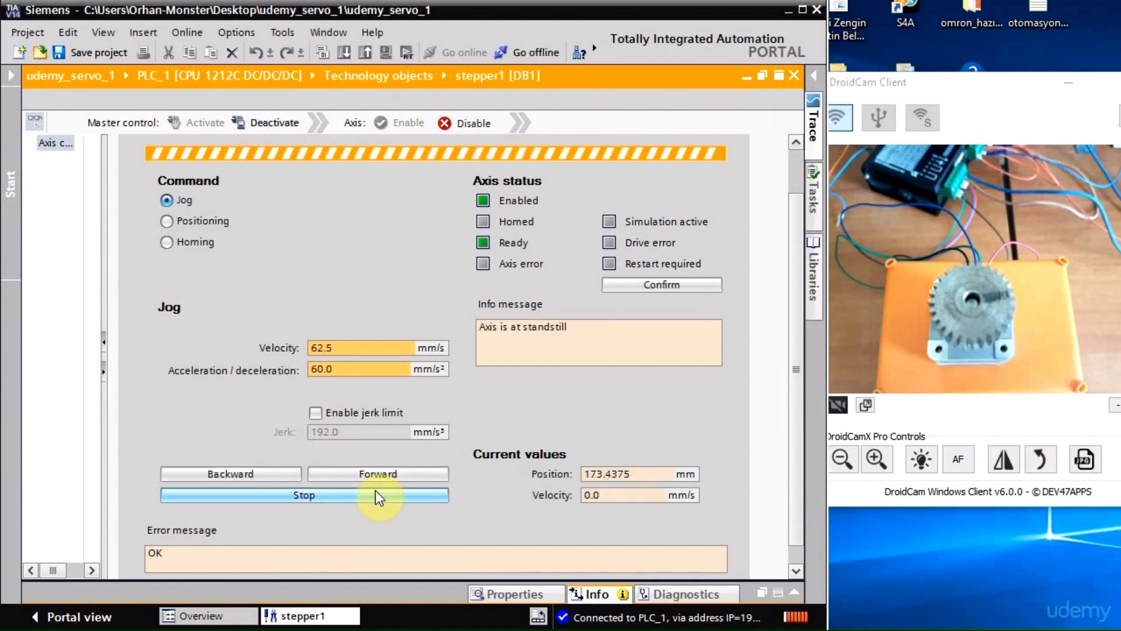
click(380, 475)
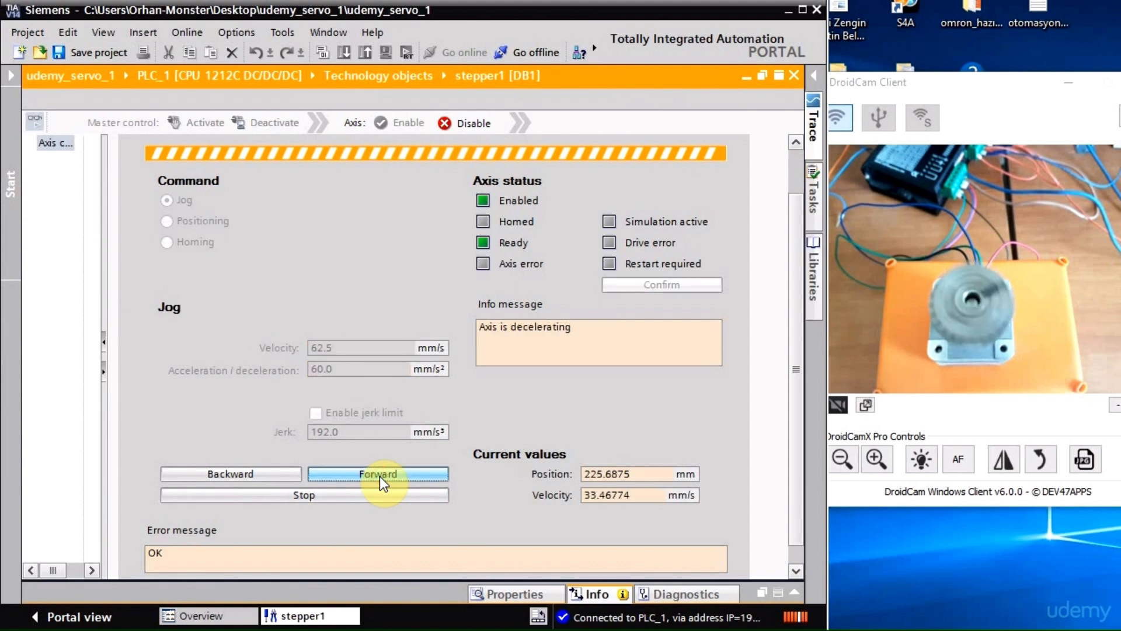
click(379, 475)
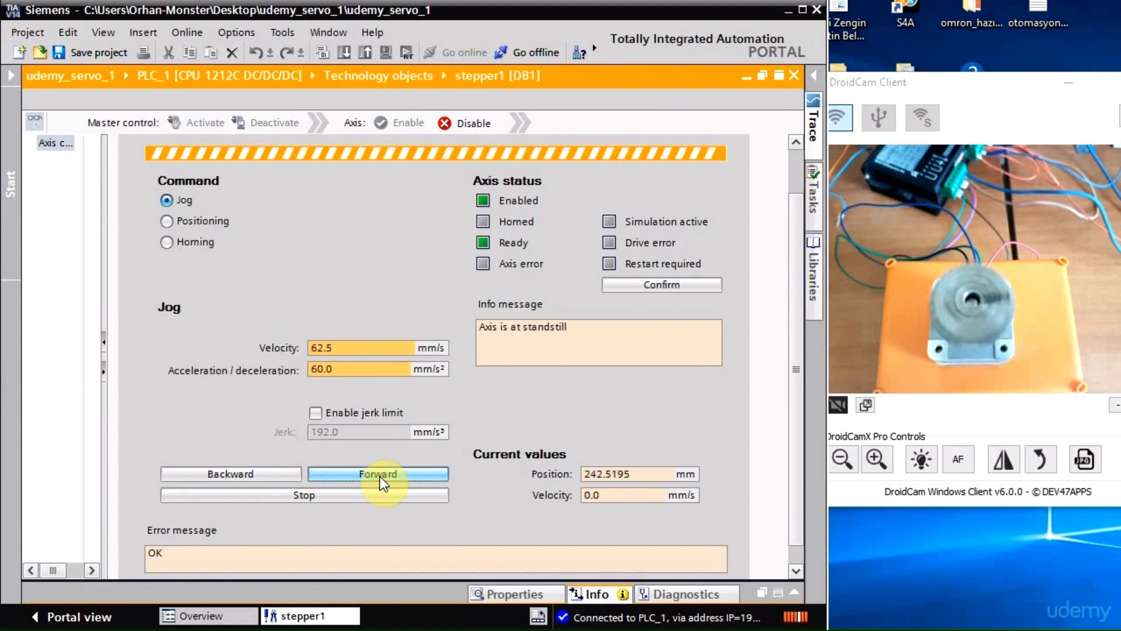
click(379, 475)
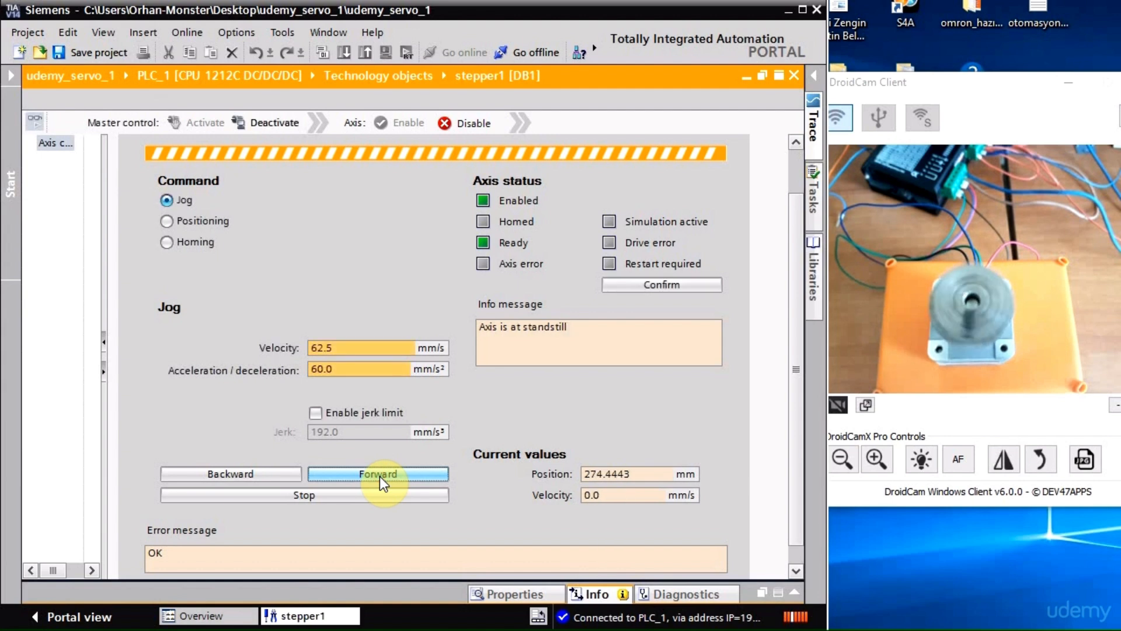
click(379, 475)
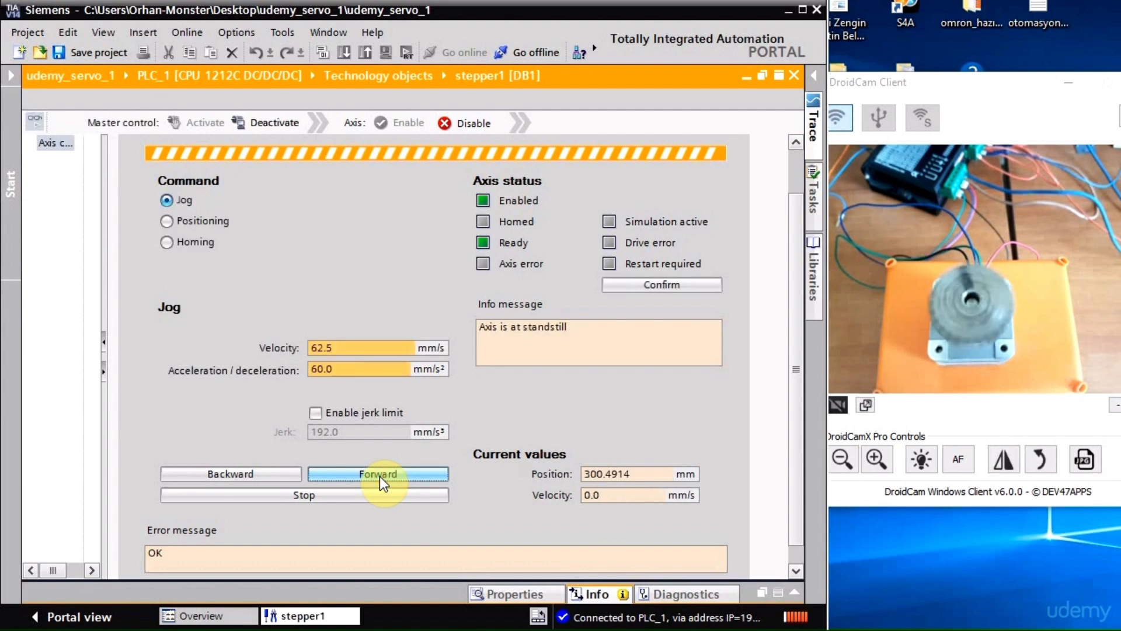
click(272, 472)
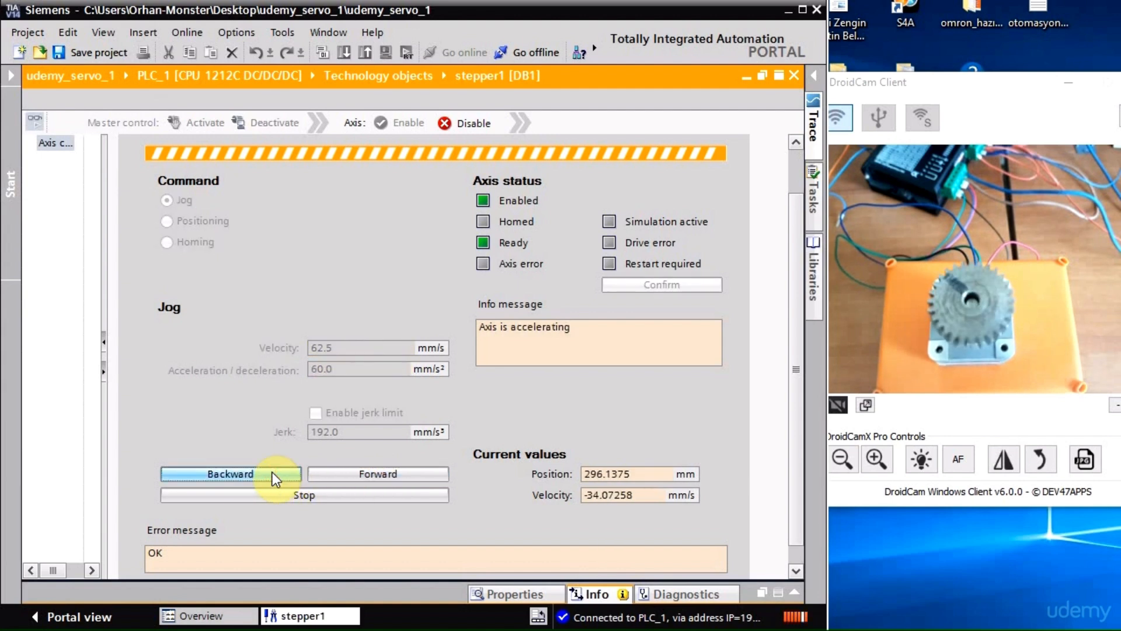
click(272, 471)
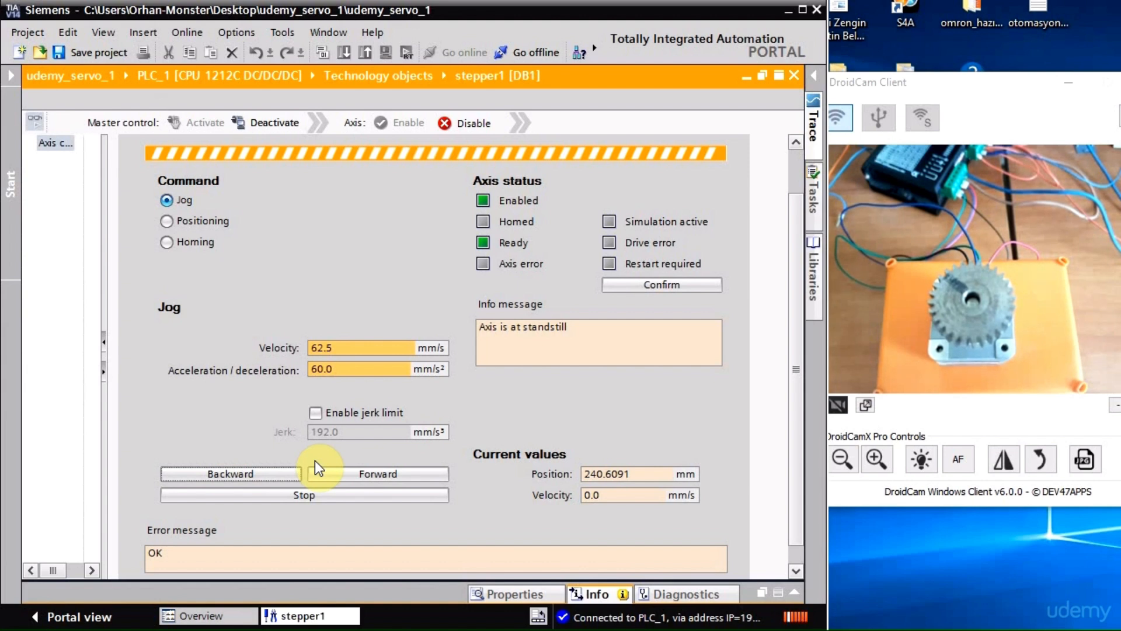
Choose the Homing command, set the axis home position at 0.0 mm, and check the current position value.
click(165, 221)
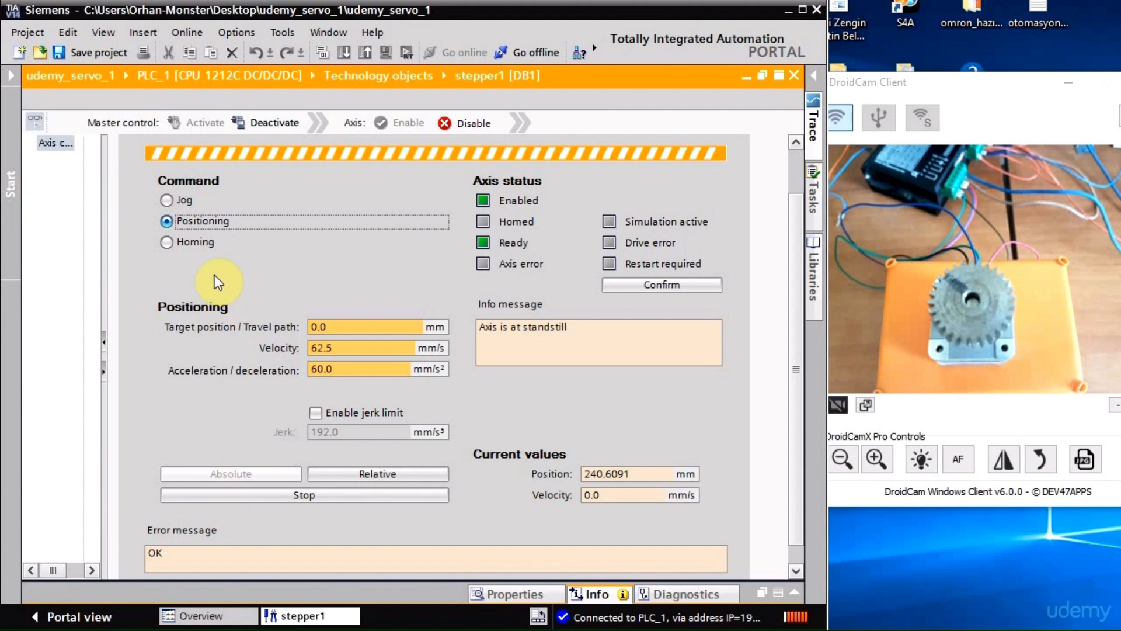
click(167, 242)
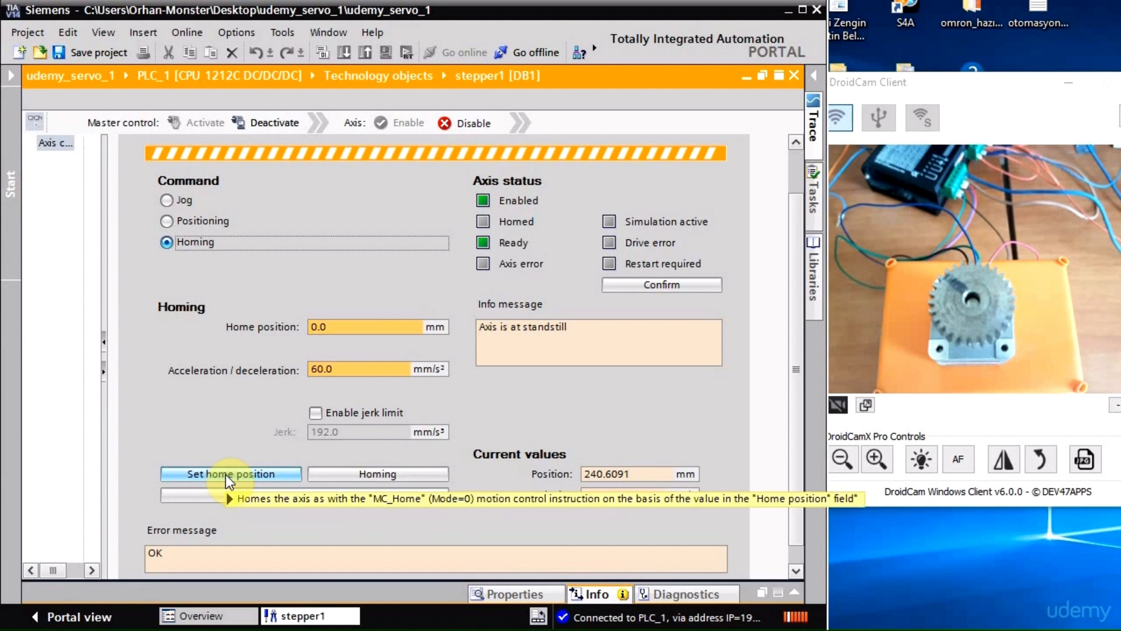
drag(646, 467, 565, 471)
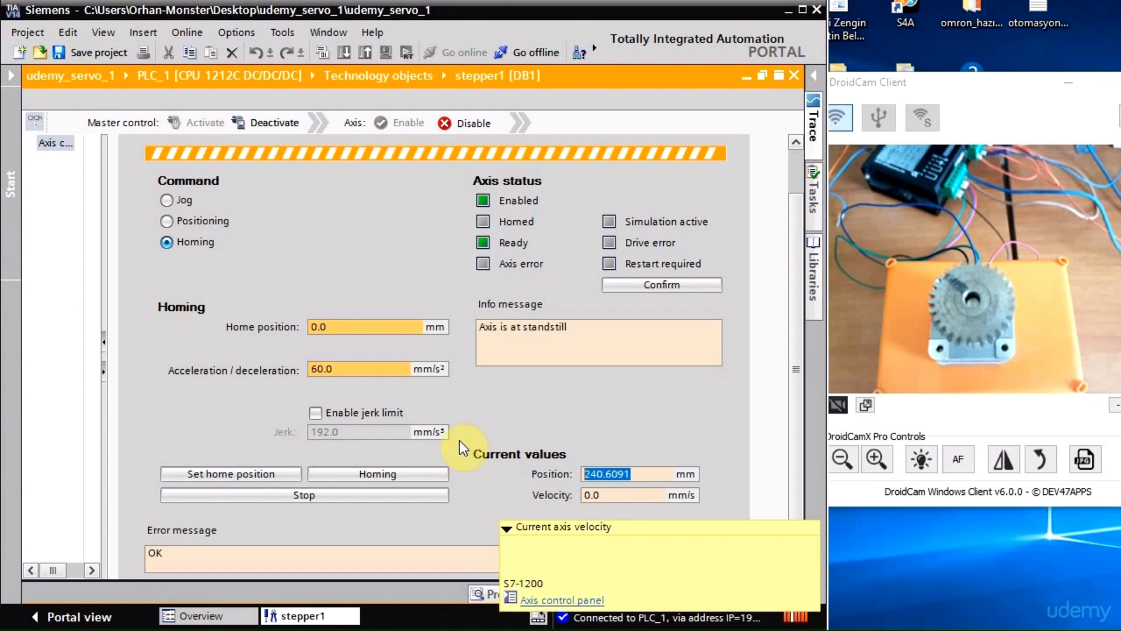
click(325, 327)
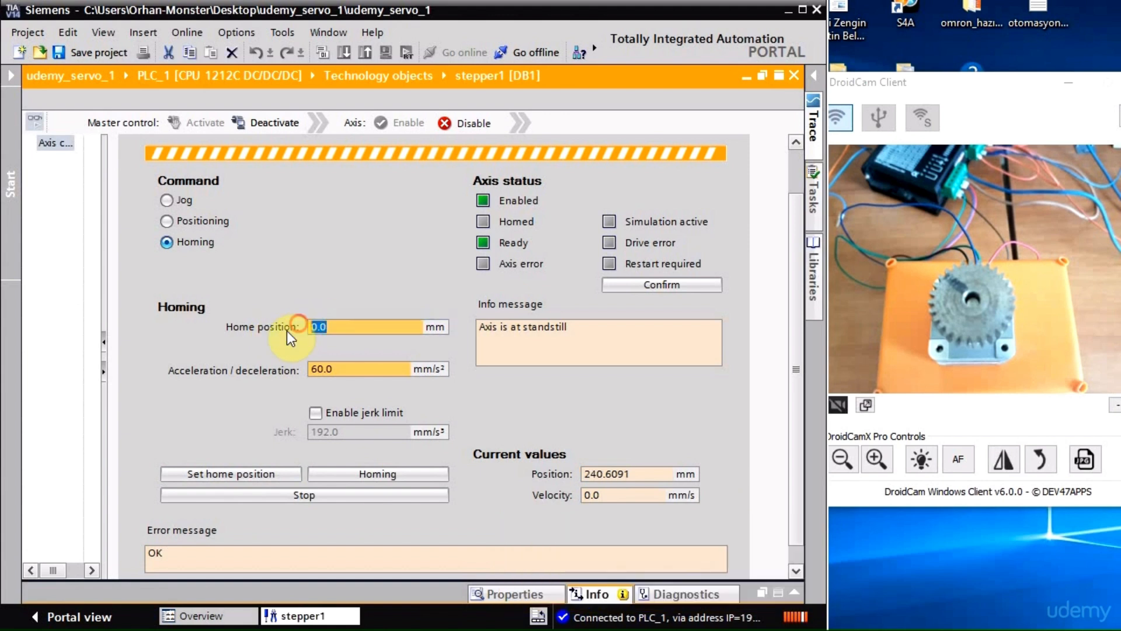
click(225, 475)
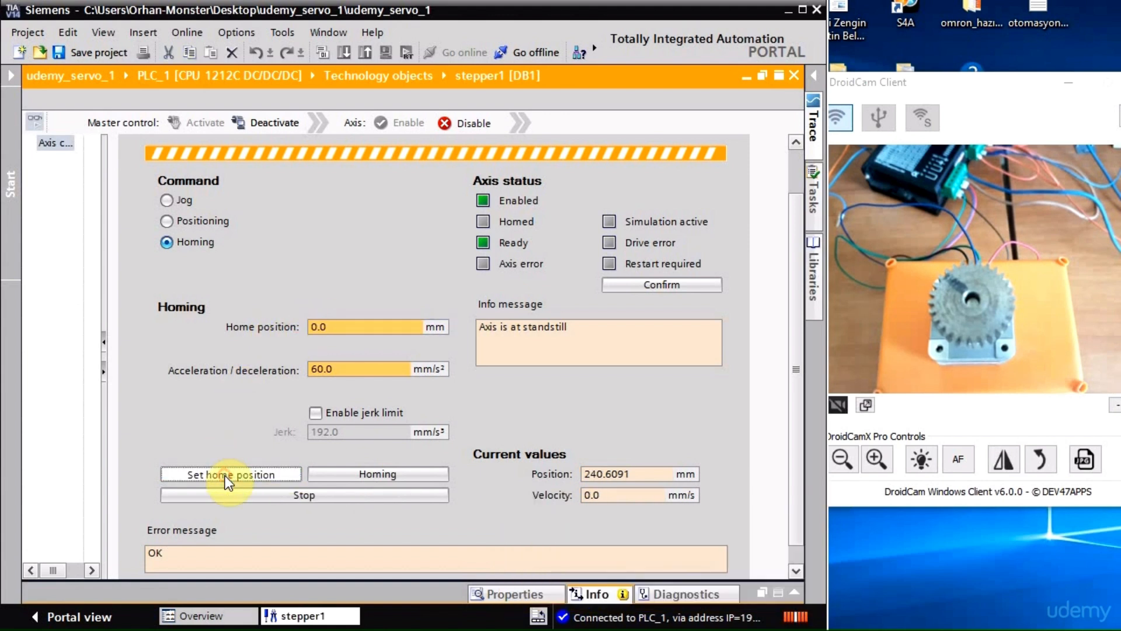
click(225, 475)
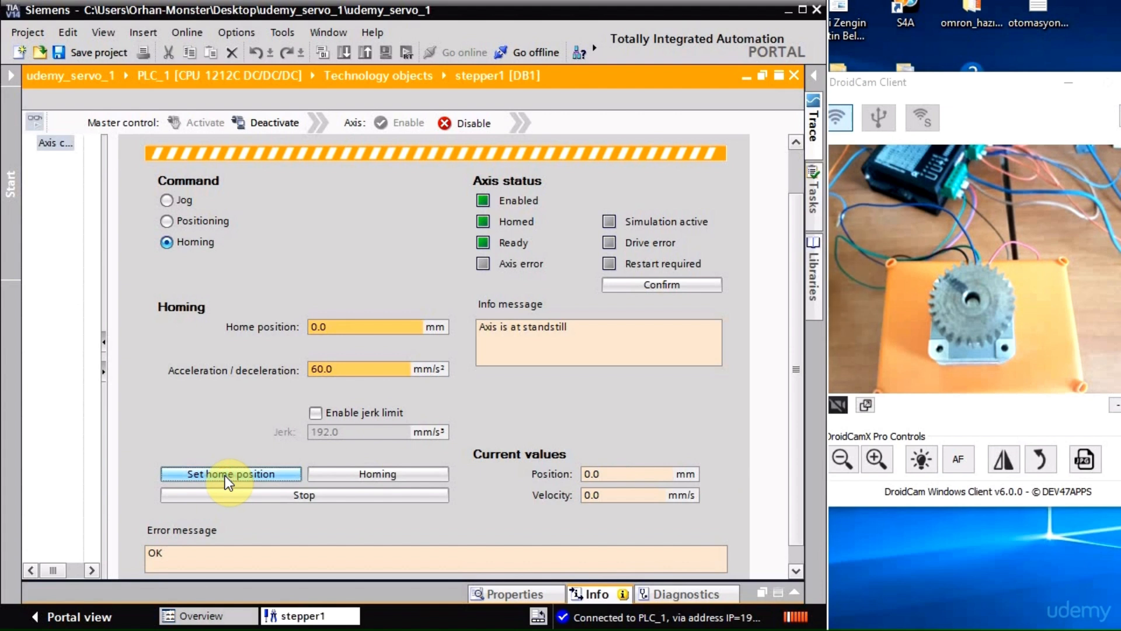
click(607, 474)
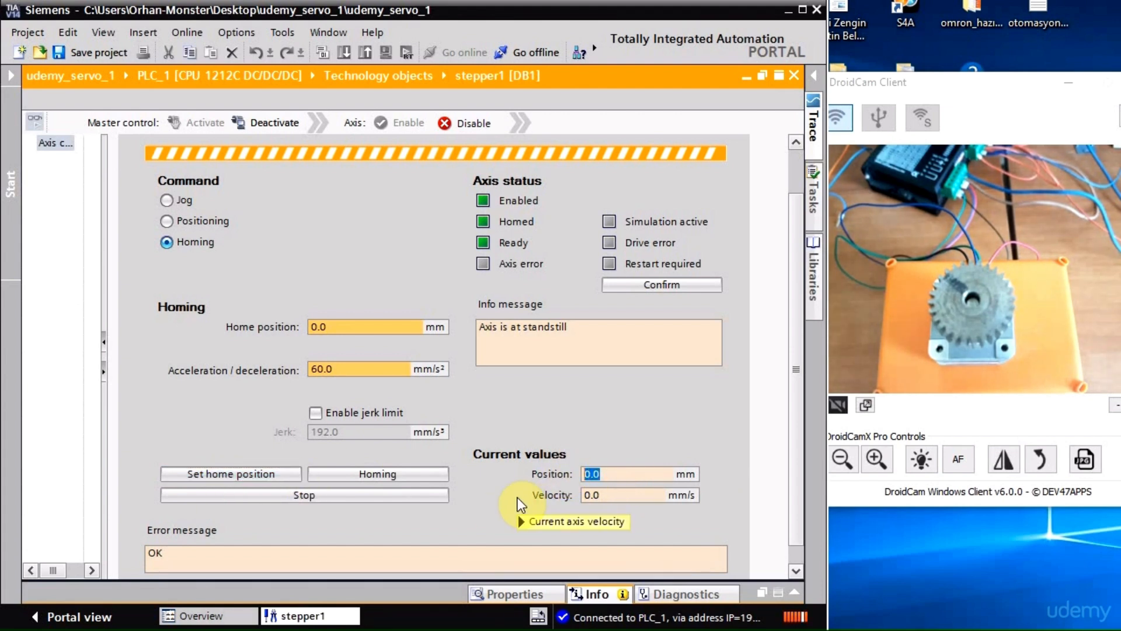
drag(622, 473, 560, 472)
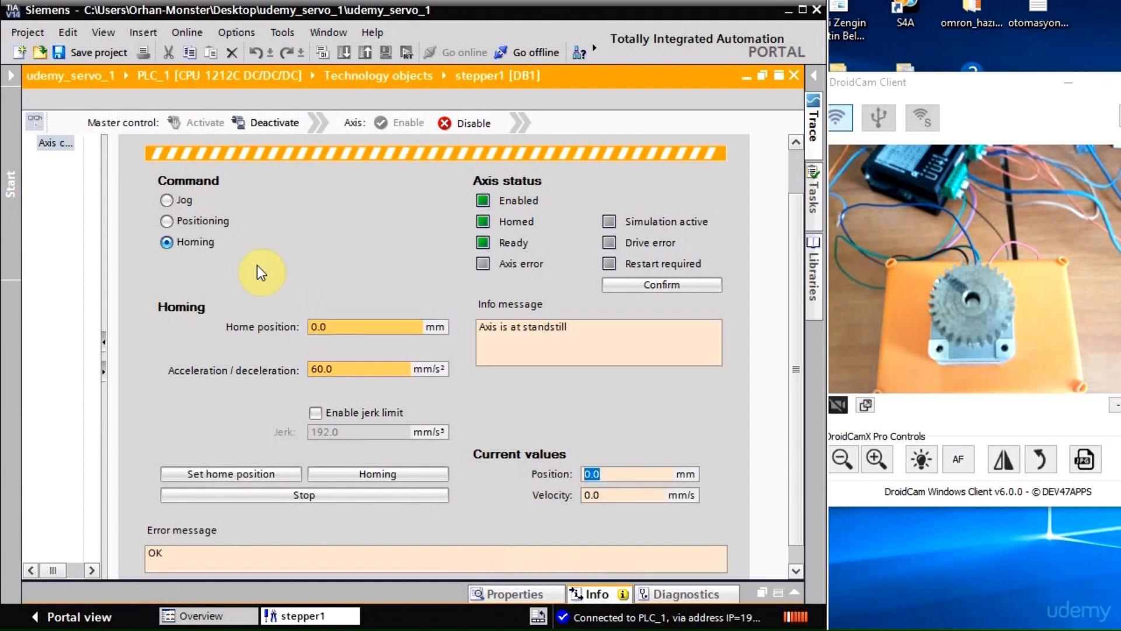
Choose the Positioning command and open the target position / travel path value for editing.
click(168, 222)
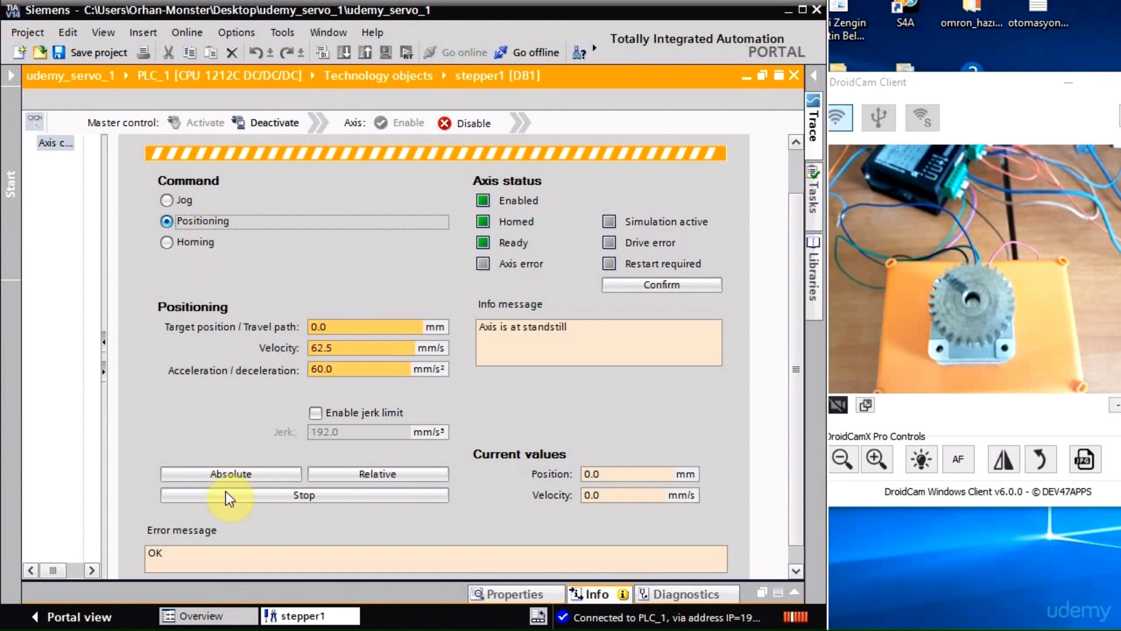
click(327, 326)
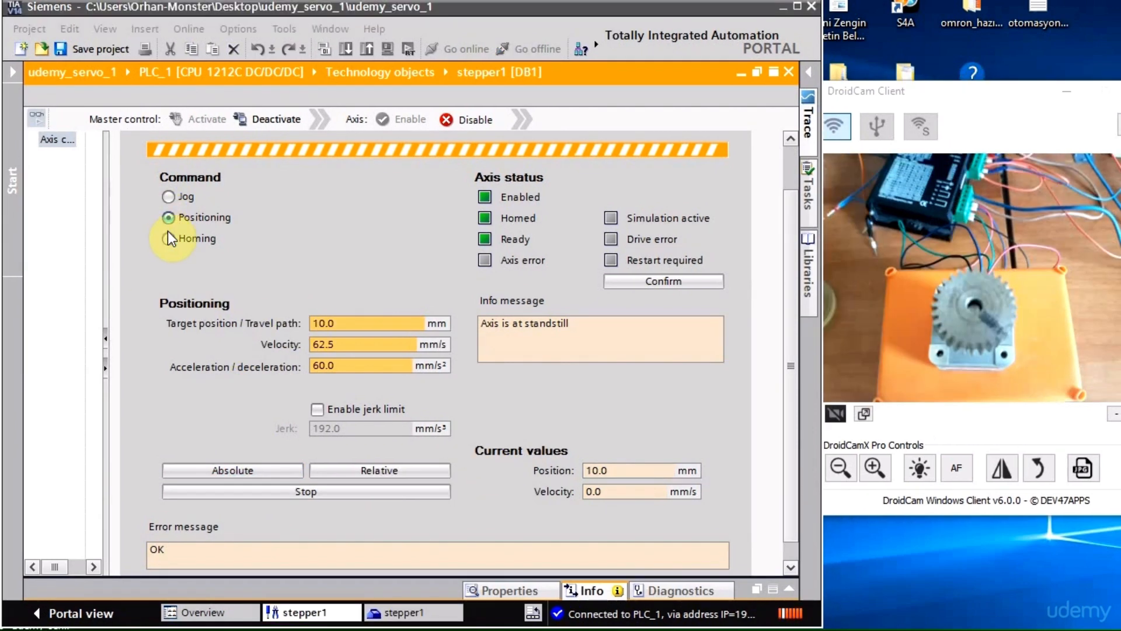
Home the axis at its current location with a home position of 0.0 mm and return to the Positioning command.
click(169, 238)
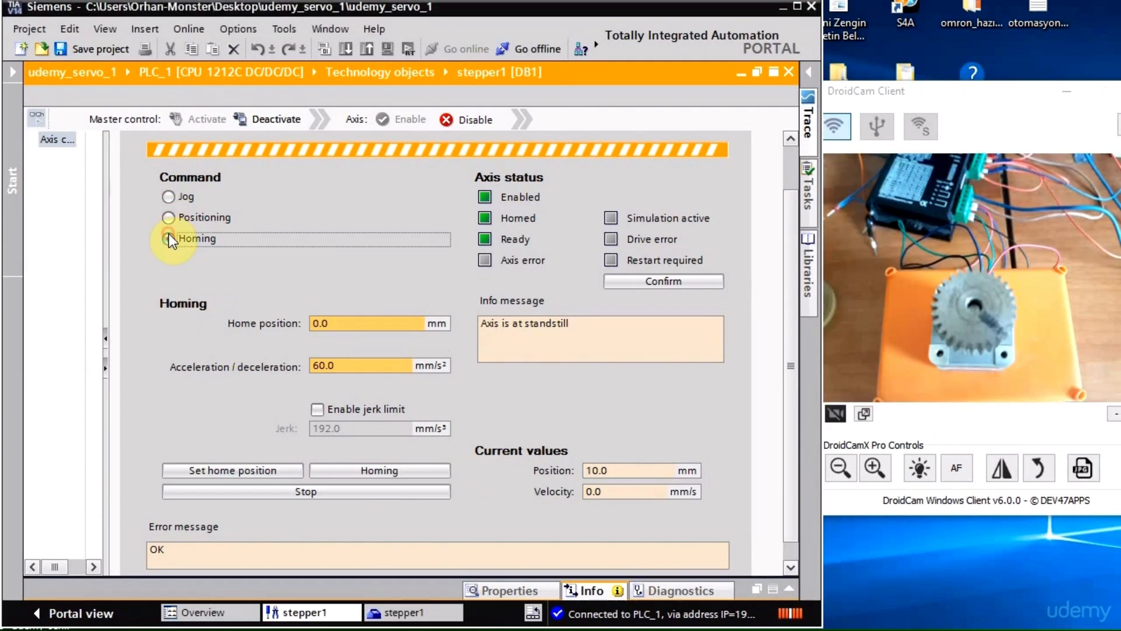
click(243, 464)
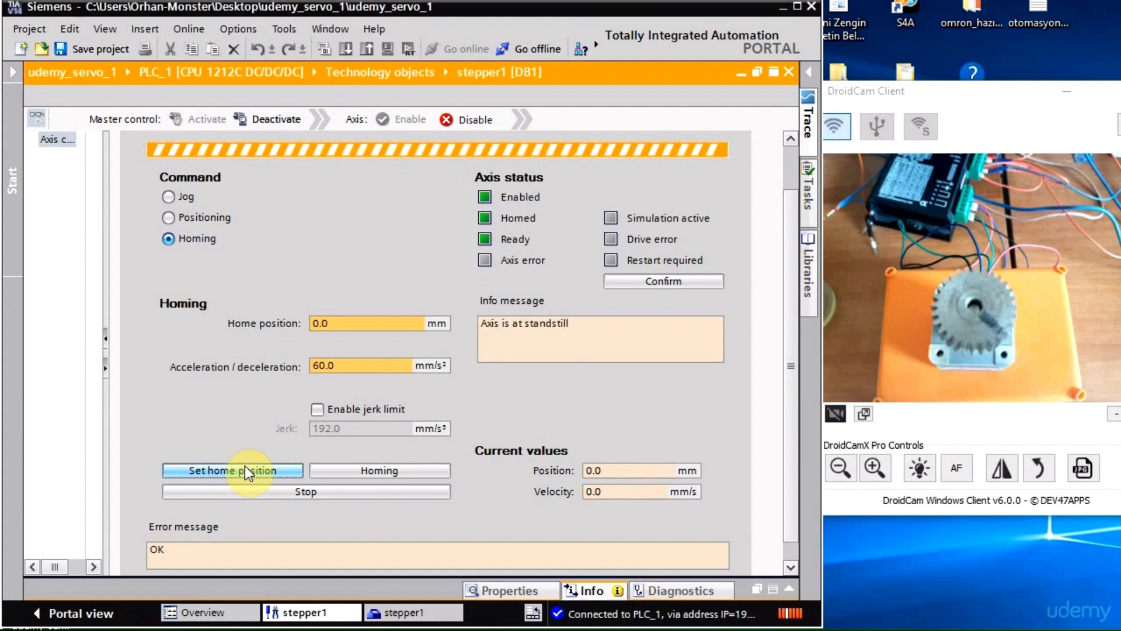
click(166, 220)
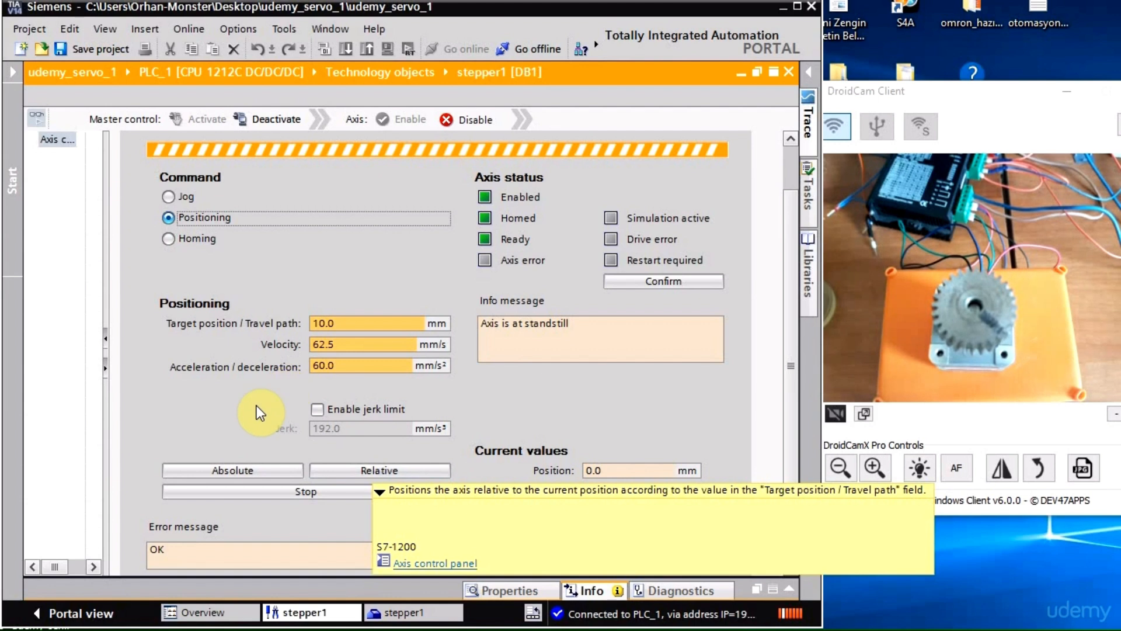
Run absolute positioning to a target of 10.0 mm at 62.5 mm/s, repeat the same absolute move, and check the current position.
click(609, 470)
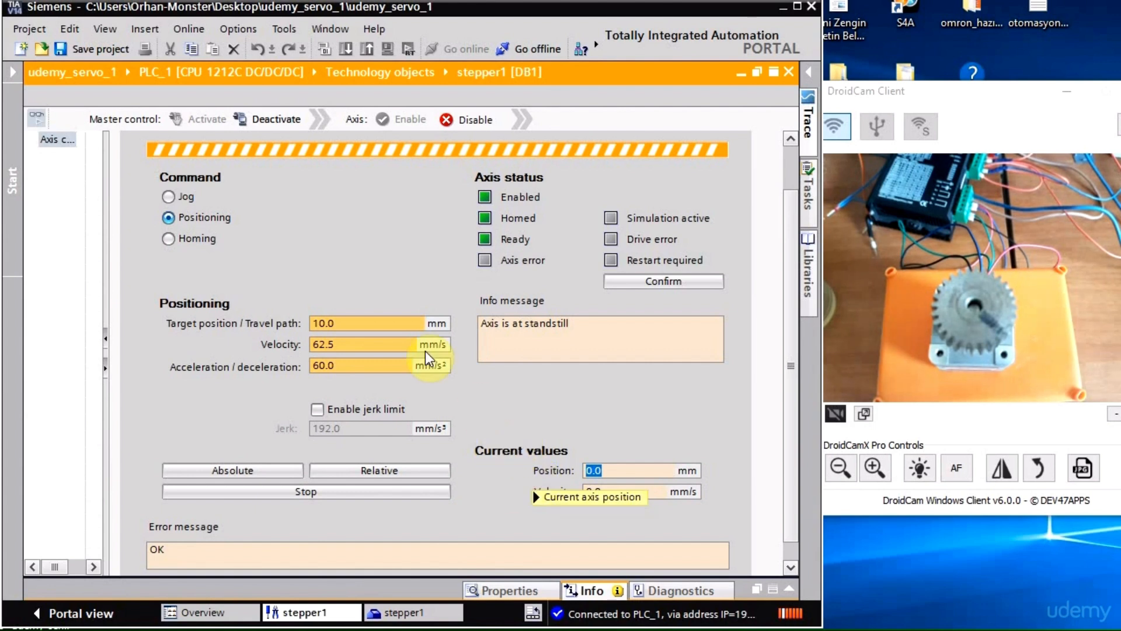
click(372, 318)
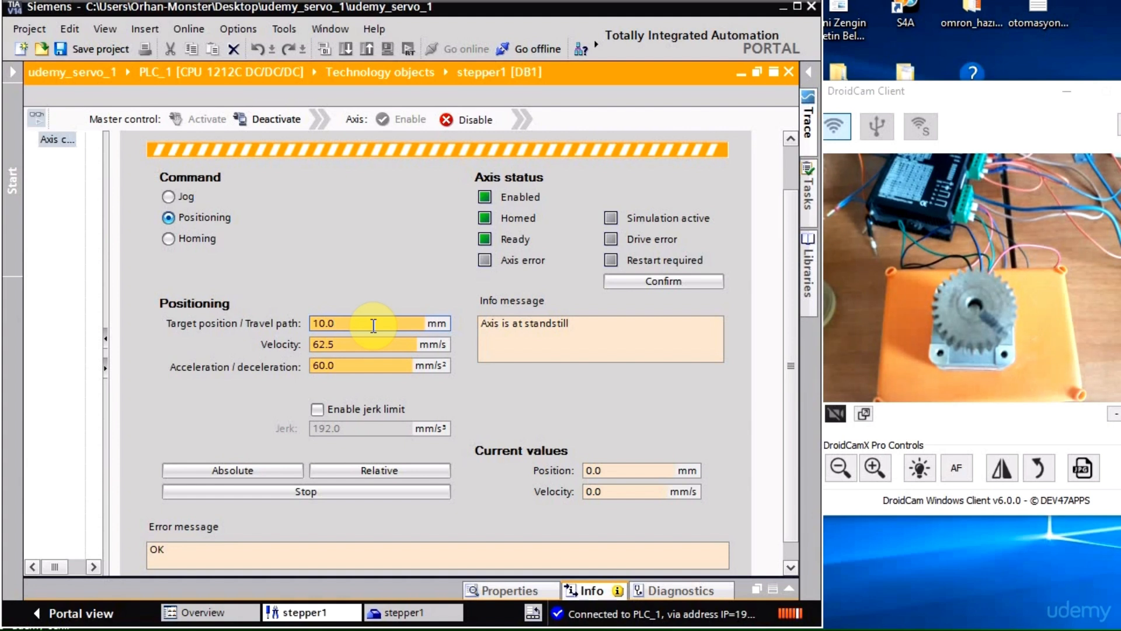
click(241, 474)
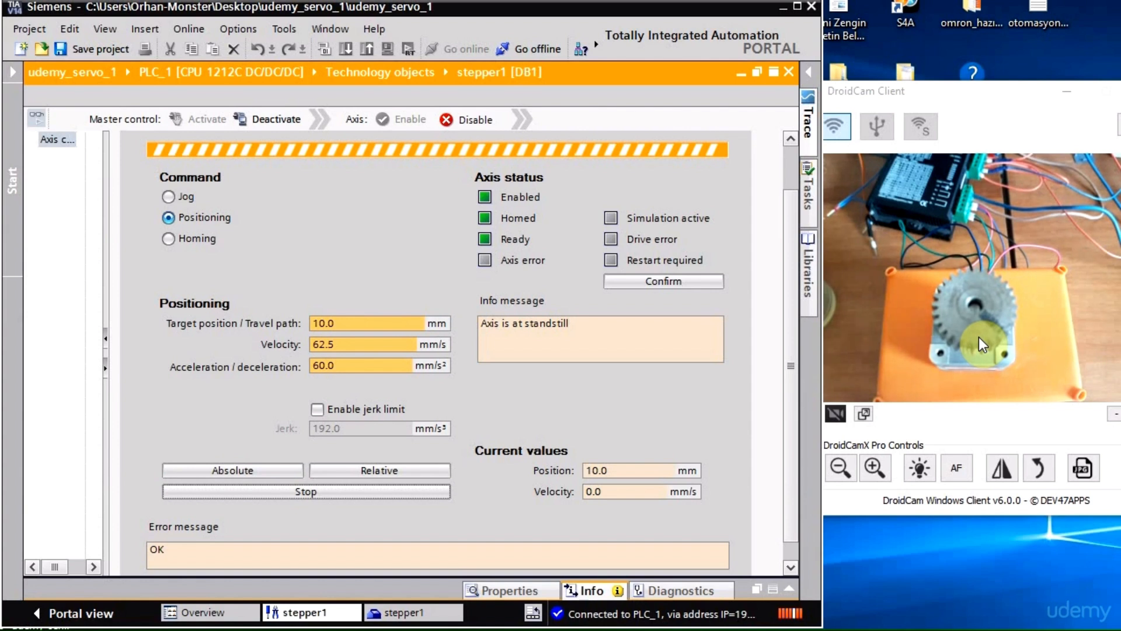
click(197, 470)
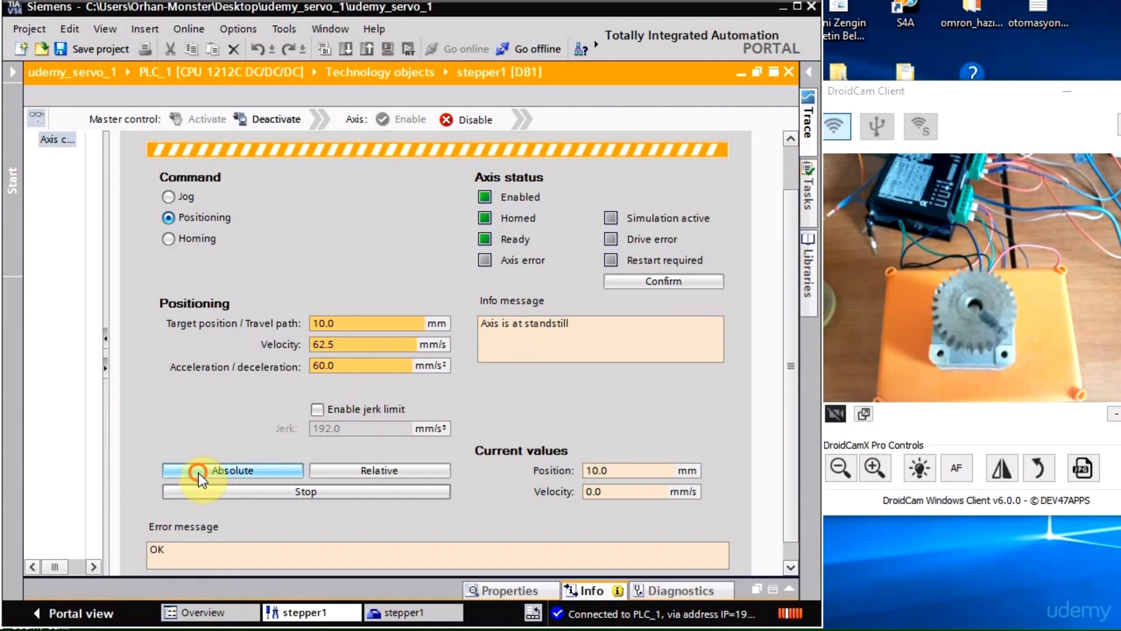
click(199, 473)
click(199, 474)
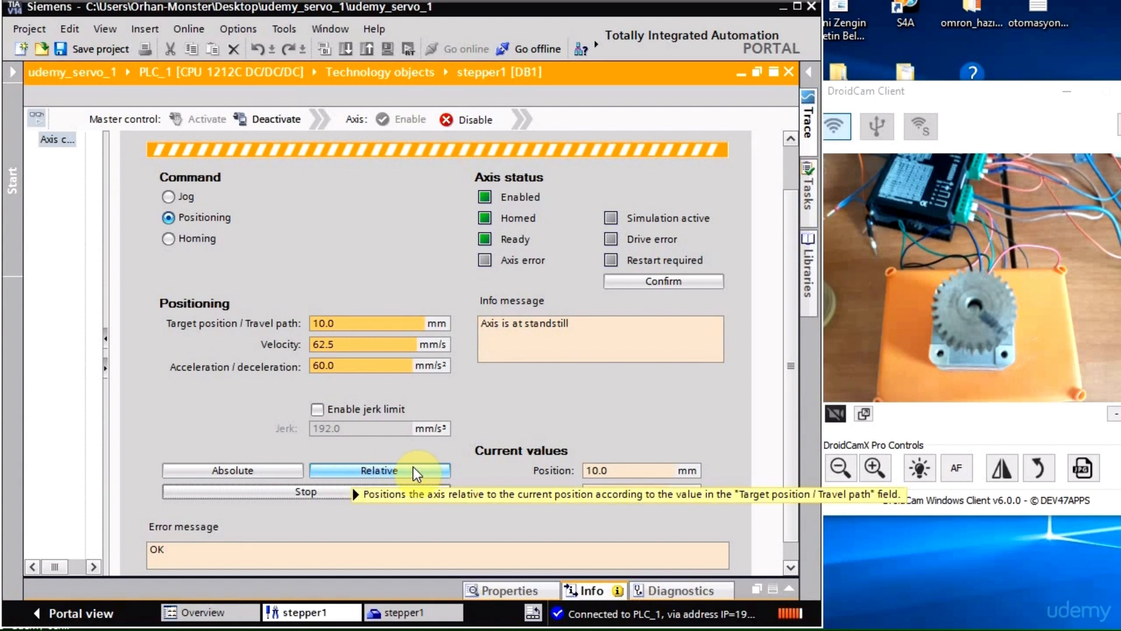
Run three relative moves of 10.0 mm, checking the current position after each, and return the axis to the absolute position 10.0 mm.
drag(619, 471, 580, 473)
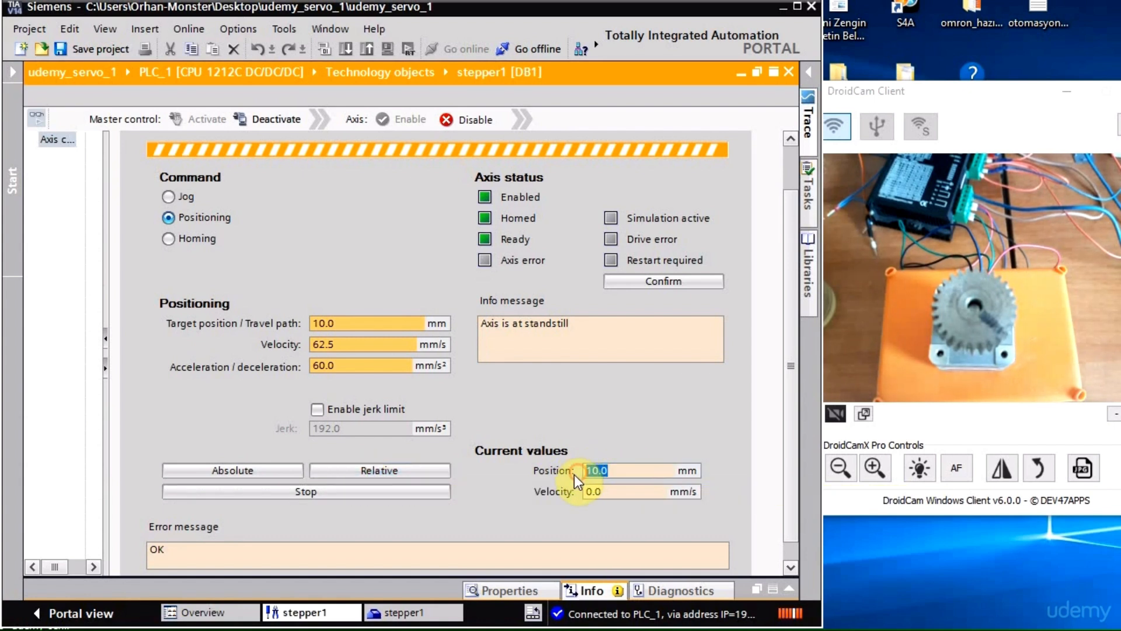
click(401, 464)
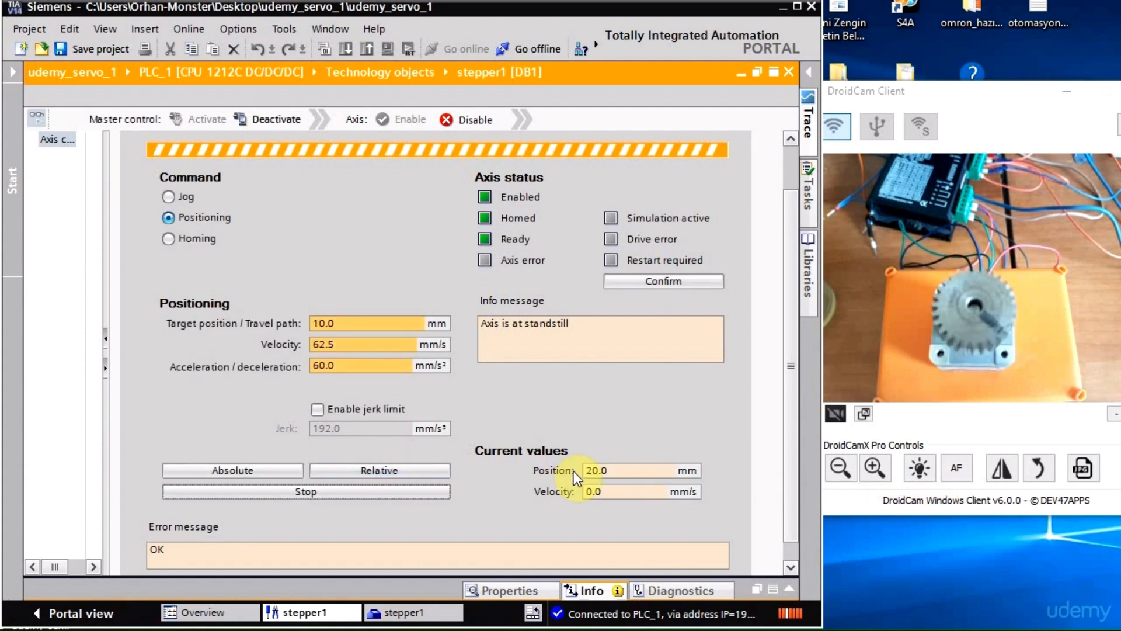
drag(622, 470, 578, 470)
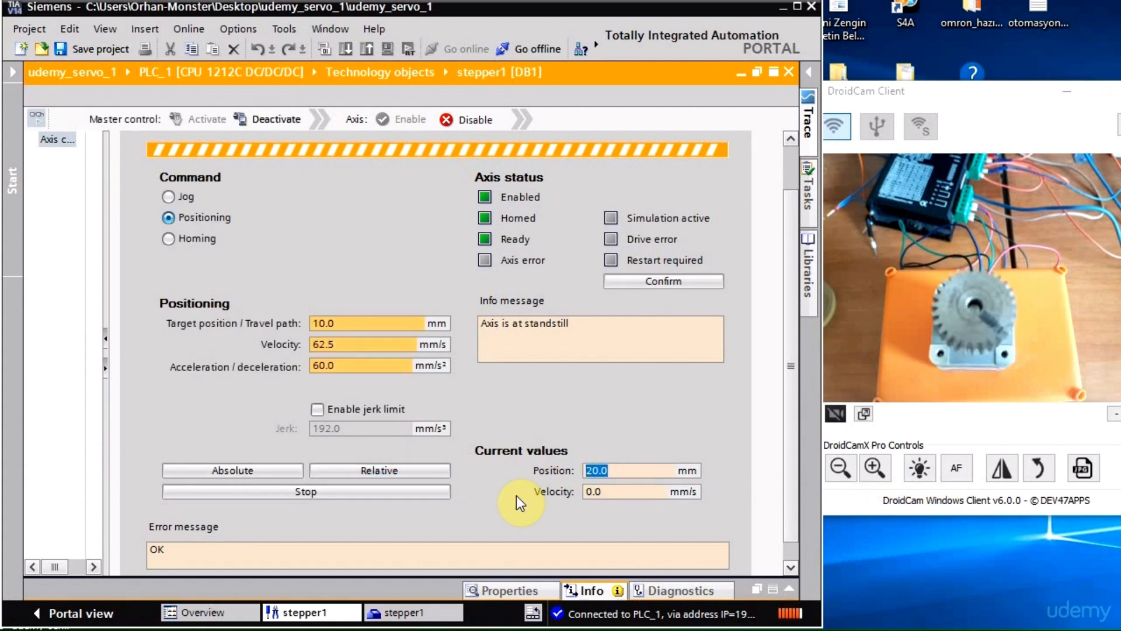
click(415, 471)
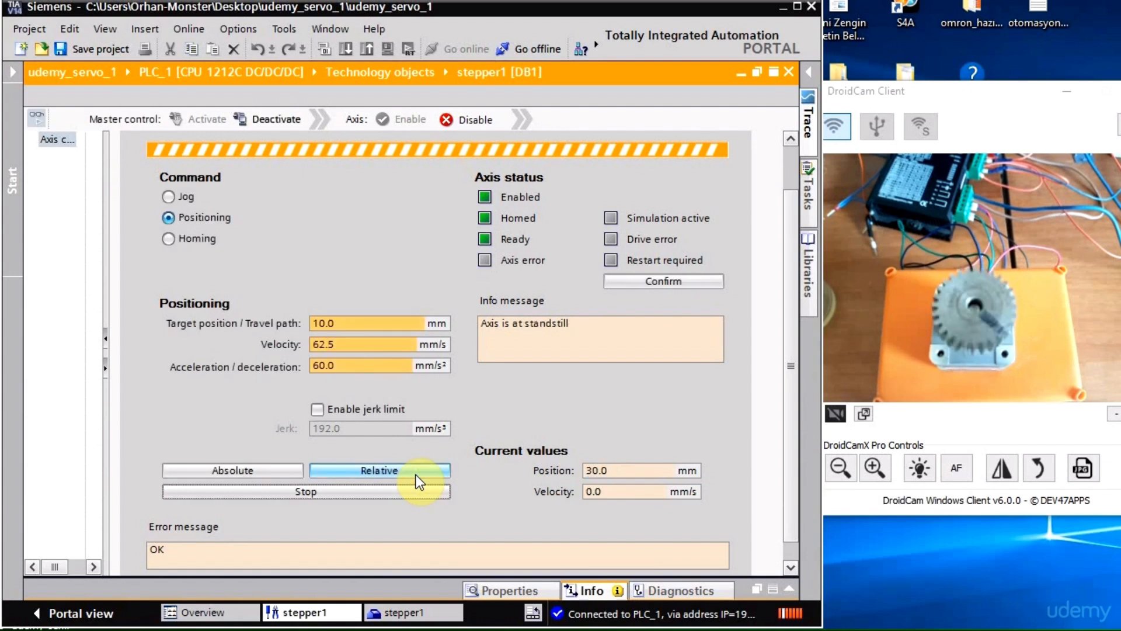
double_click(620, 469)
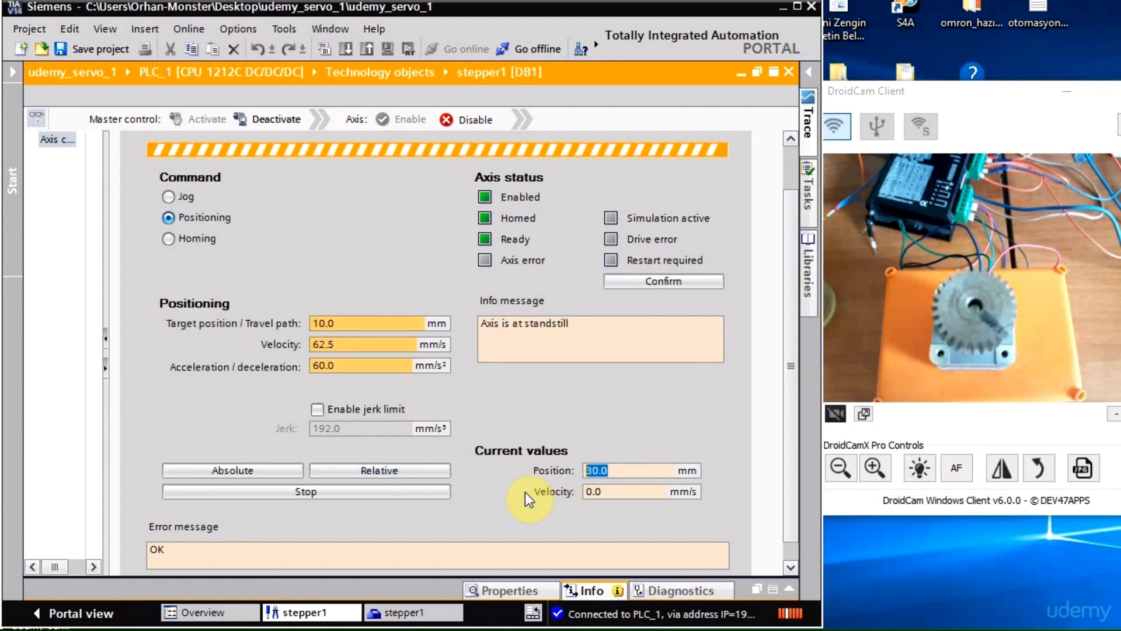
click(415, 475)
double_click(637, 476)
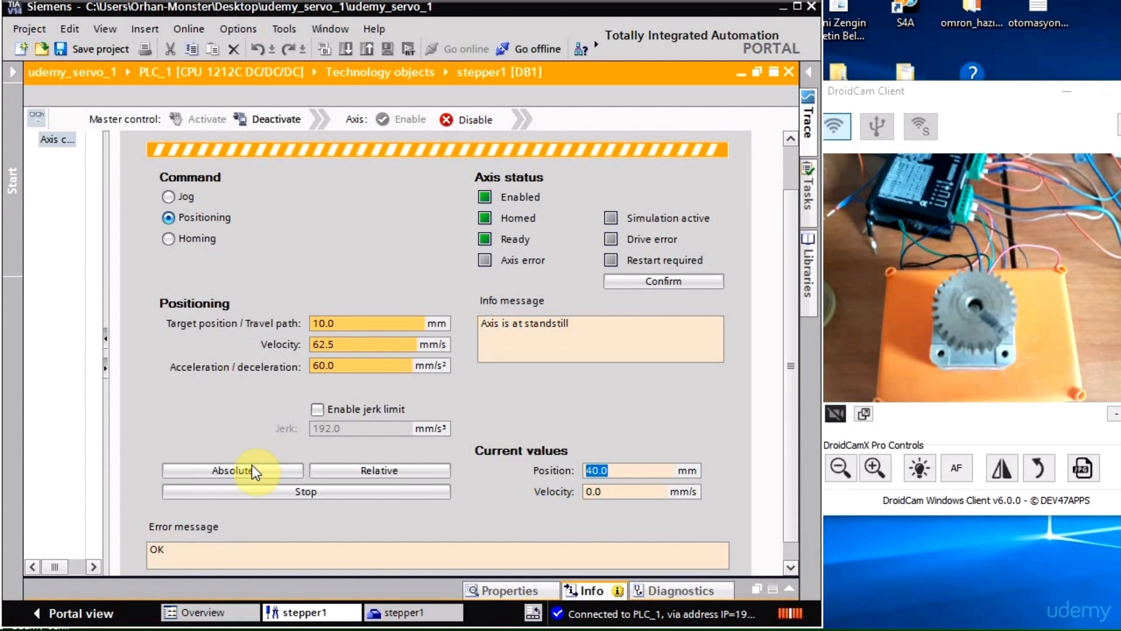
double_click(327, 325)
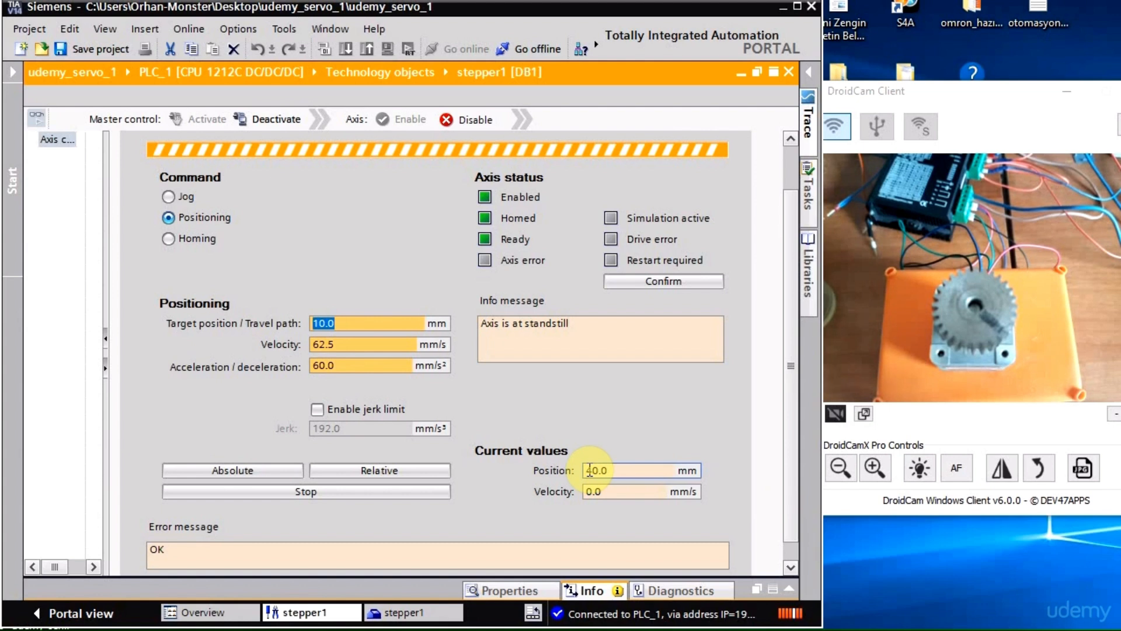
click(248, 468)
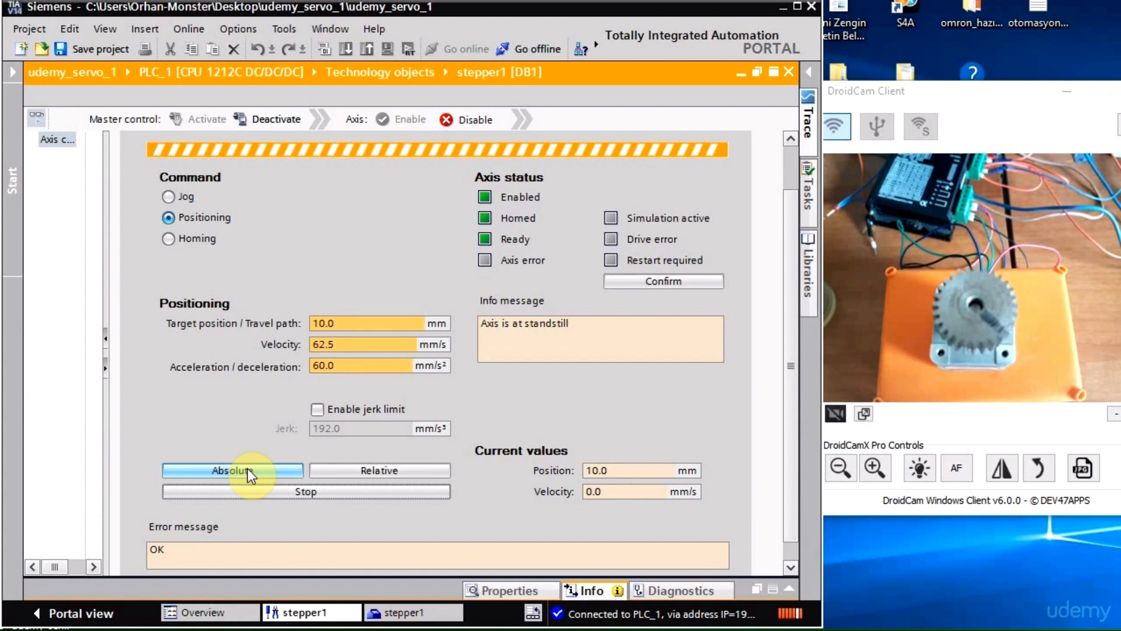
Set the target position / travel path to 5.0 mm and run one absolute move followed by two relative moves.
click(320, 323)
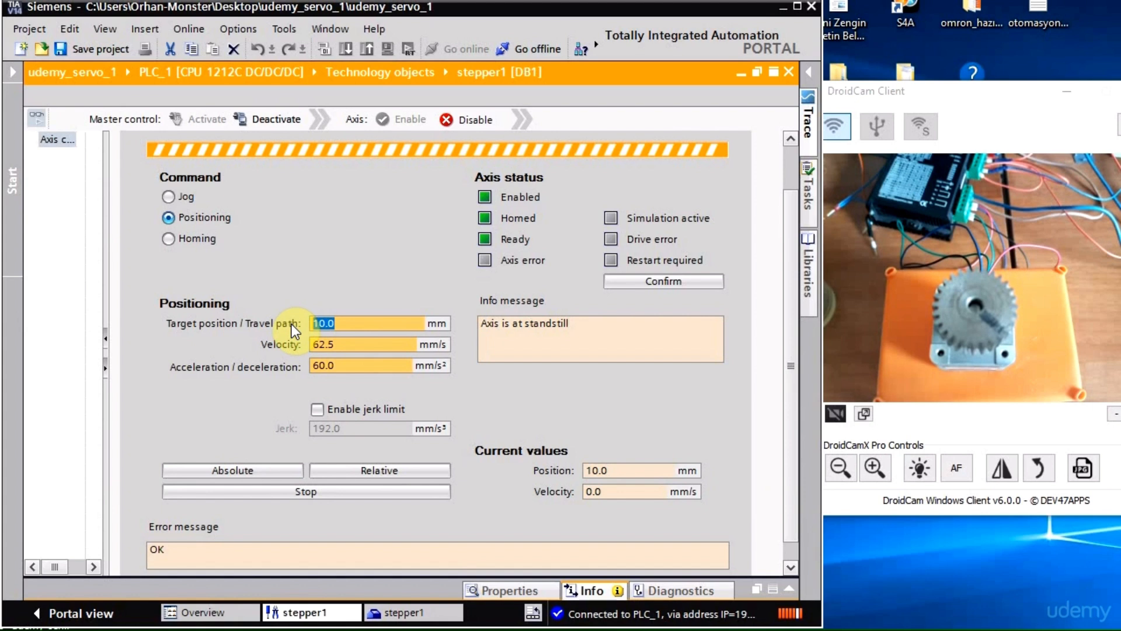
text(5)
click(354, 342)
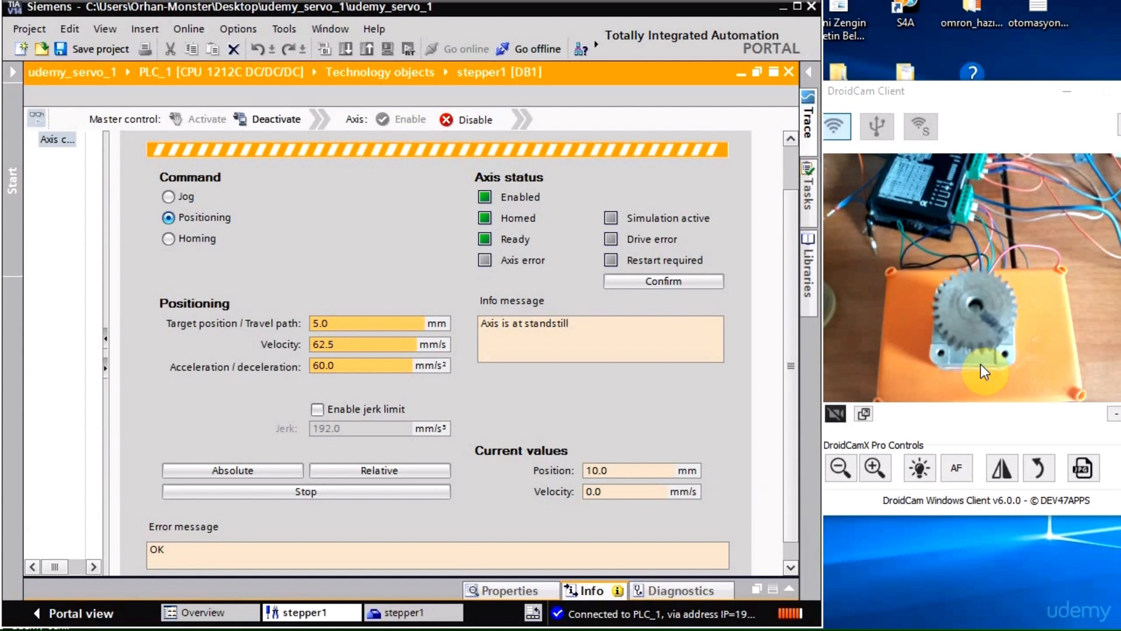
click(250, 468)
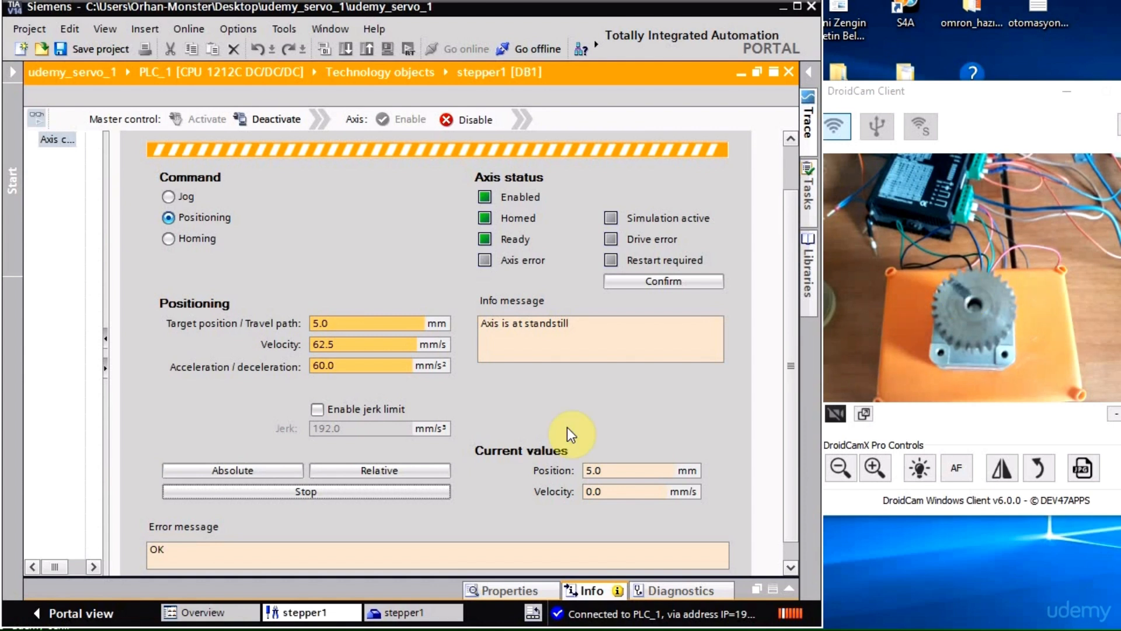
click(410, 470)
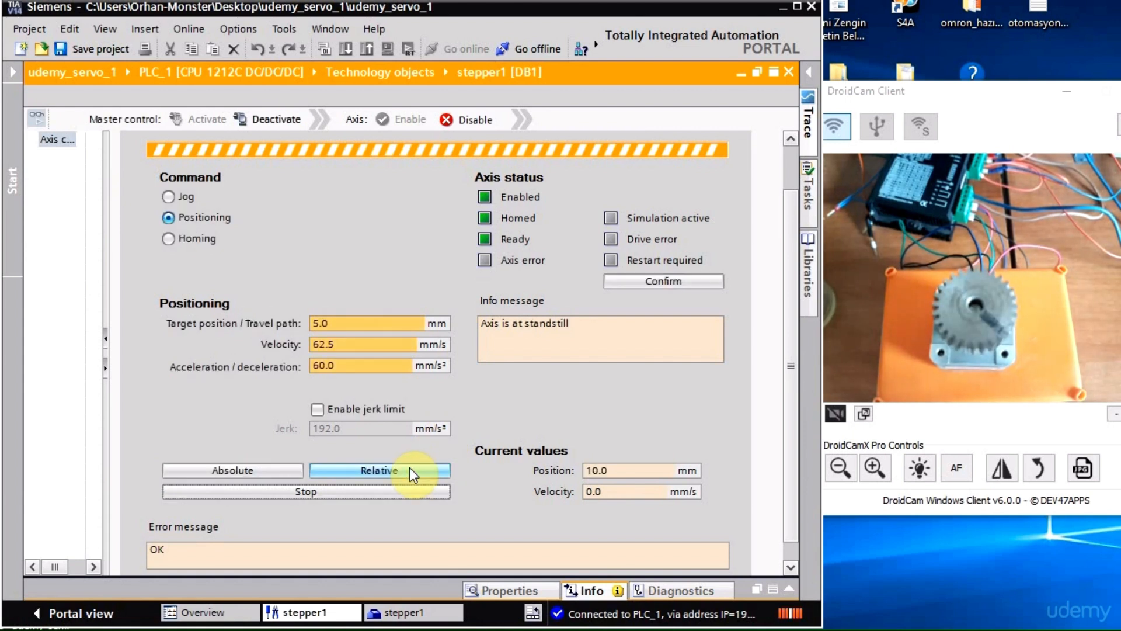
click(410, 470)
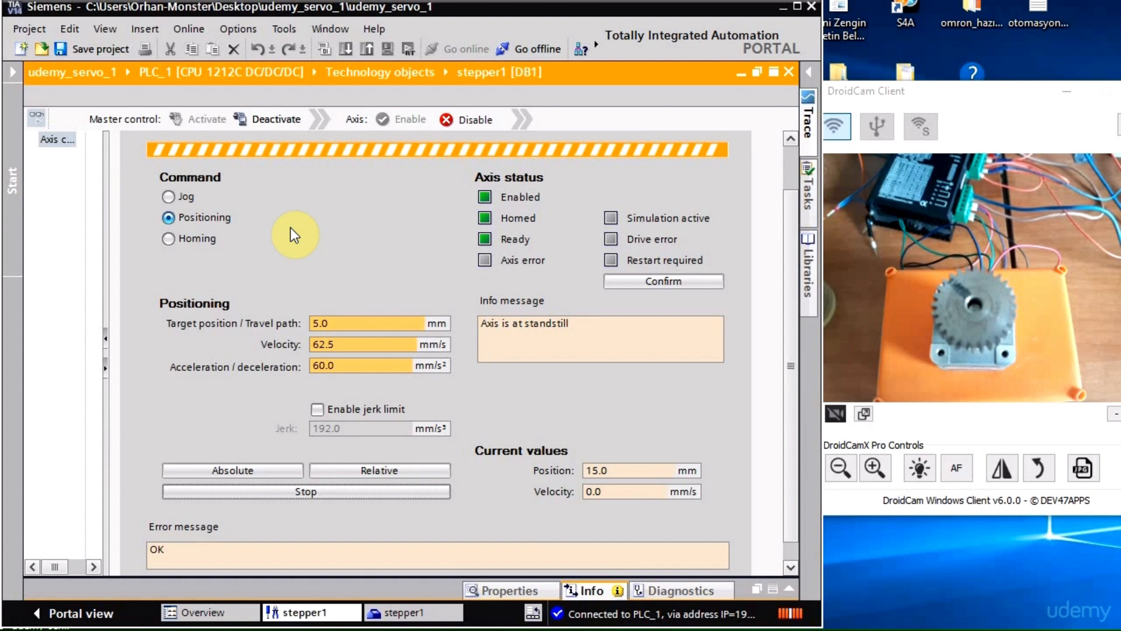
Try positioning velocities of 10, 5, 2, 1 and 0.5 mm/s.
double_click(351, 344)
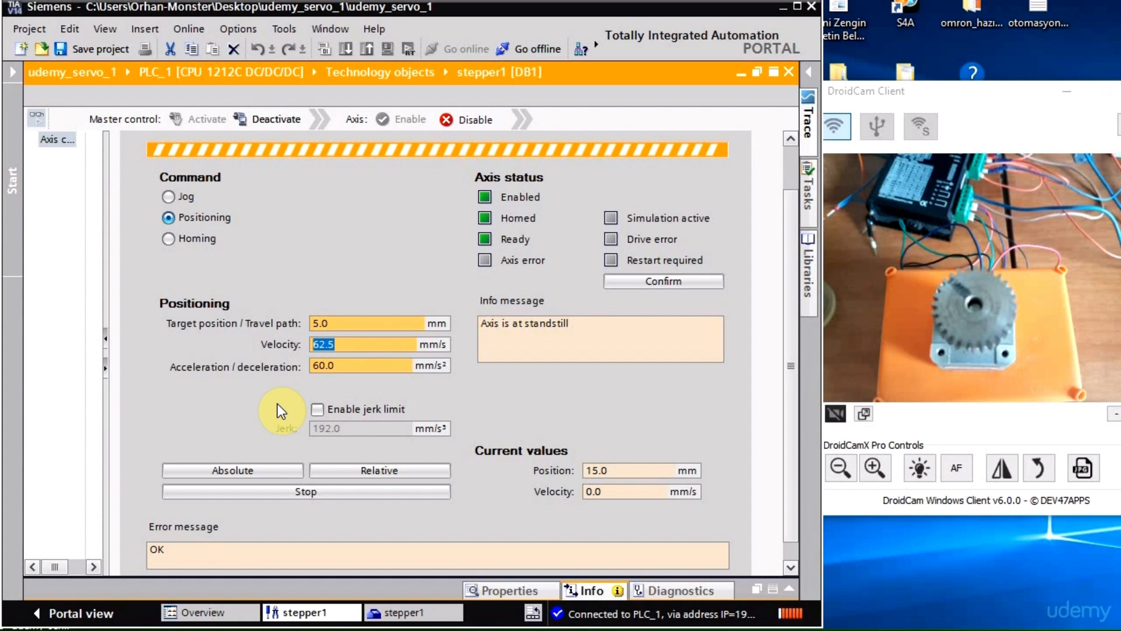
text(10)
click(373, 319)
drag(355, 345, 293, 348)
text(5)
click(358, 321)
text(2)
click(362, 321)
text(1)
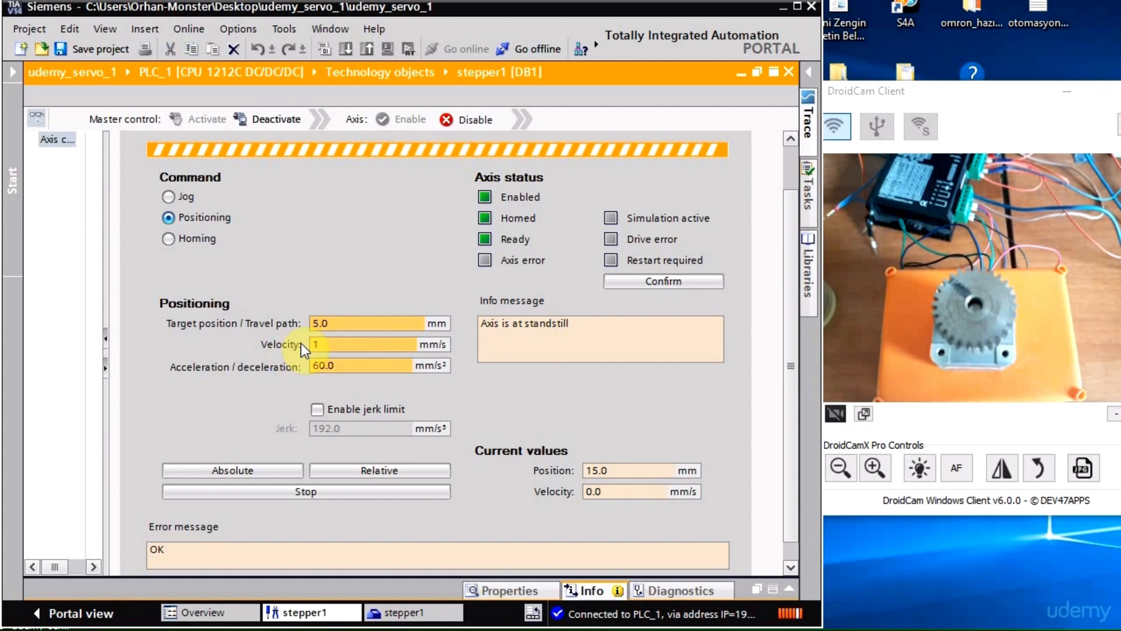
click(382, 316)
drag(350, 345, 290, 348)
text(0.5)
click(355, 321)
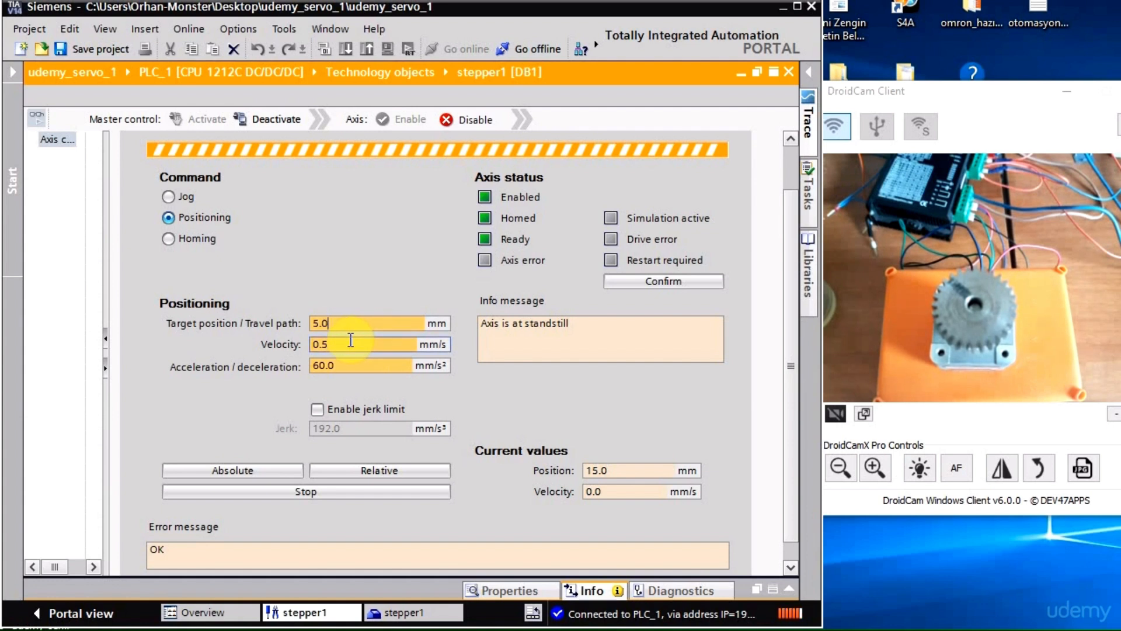
Set the positioning velocity to 5.0 mm/s, try a 5.0 mm relative move and read the error message.
key(Tab)
text(5)
click(349, 474)
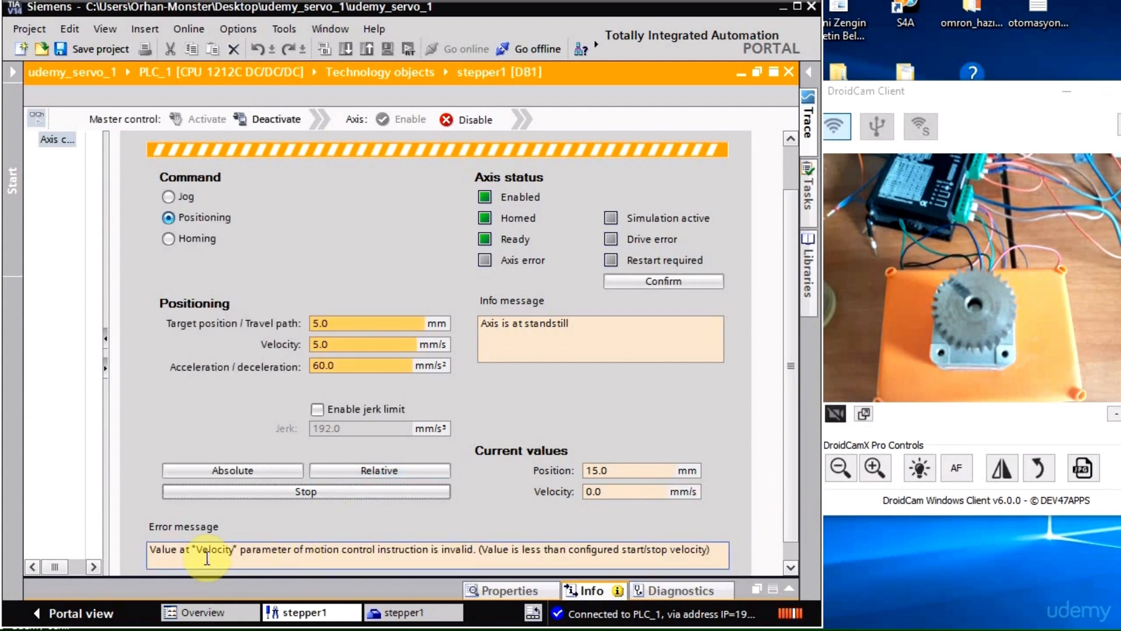
drag(153, 552, 716, 560)
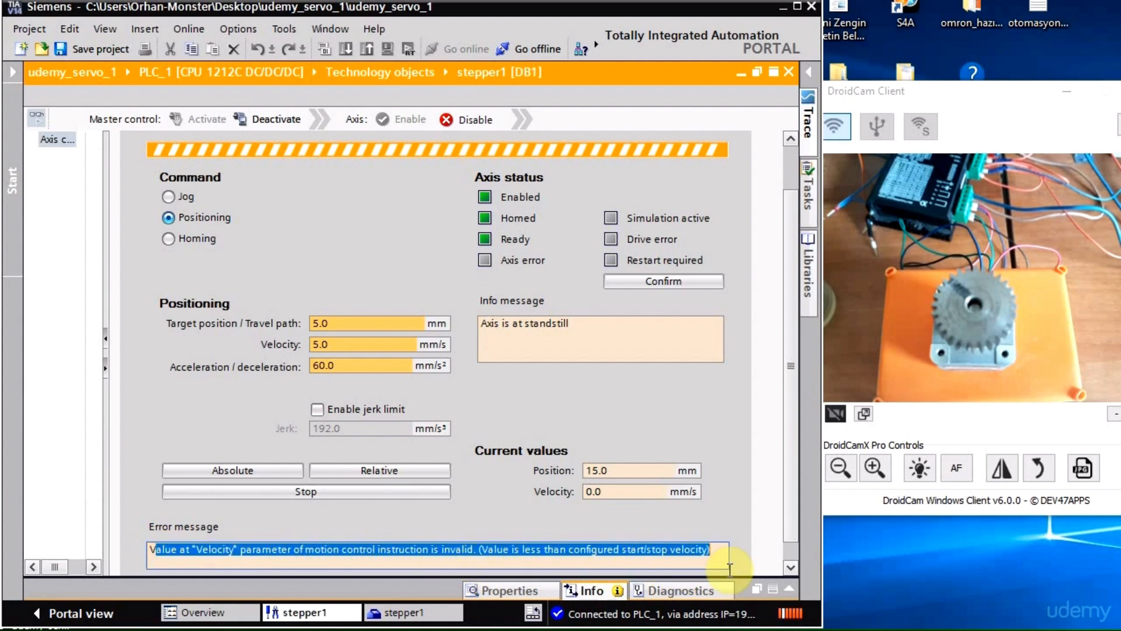
Open the general dynamics settings in stepper1's configuration and check the start/stop velocity and maximum velocity in mm/s.
click(10, 76)
click(178, 322)
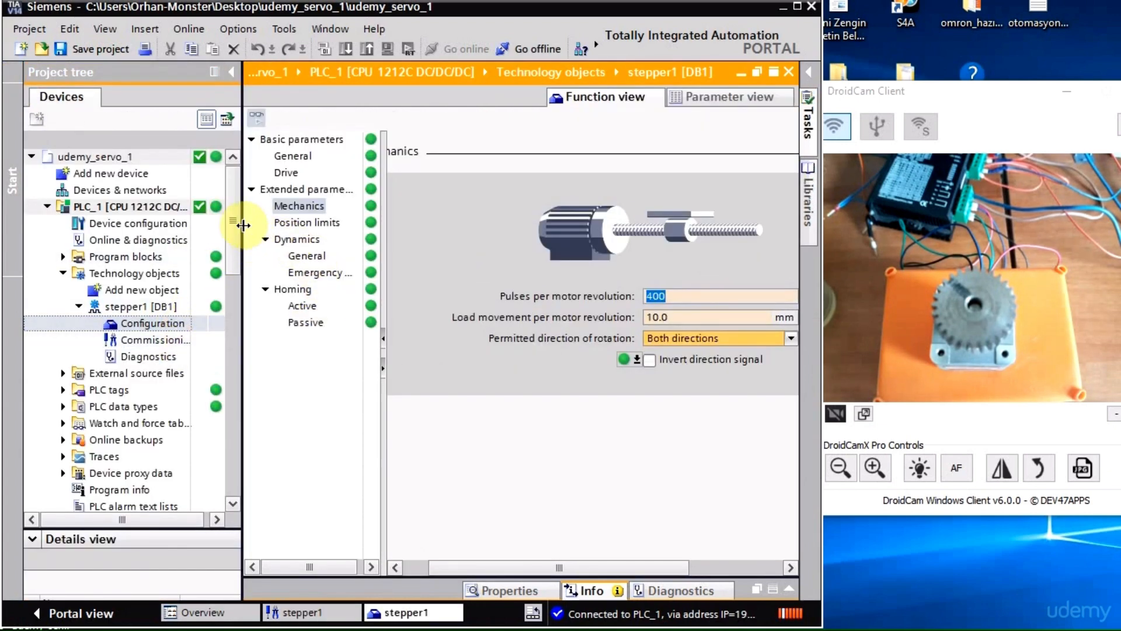
click(291, 254)
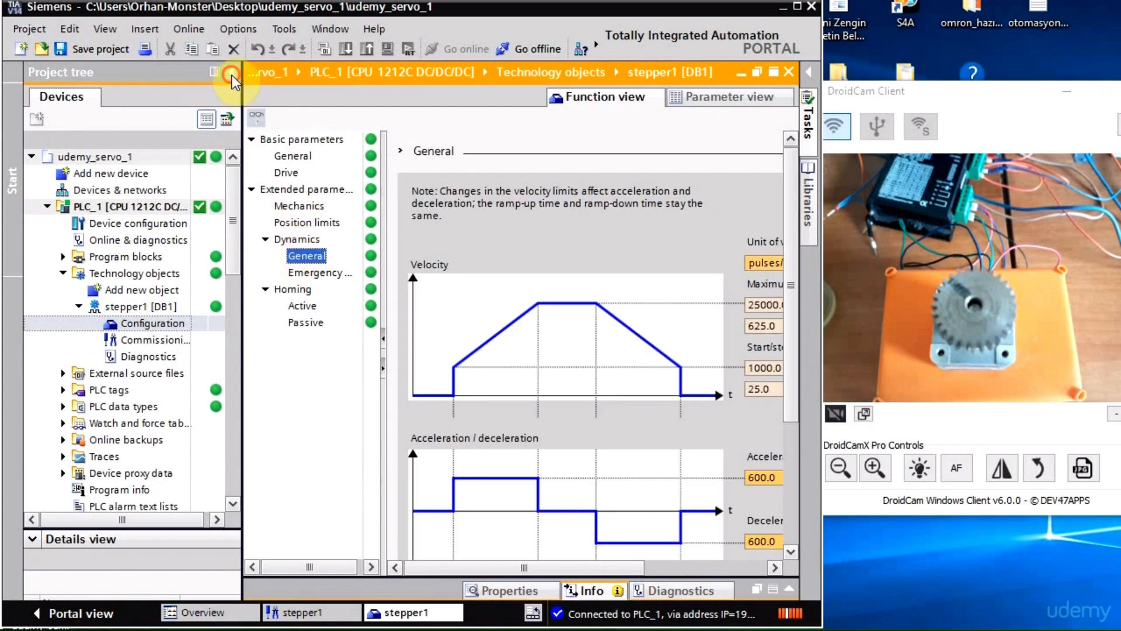
click(231, 72)
drag(603, 388, 531, 389)
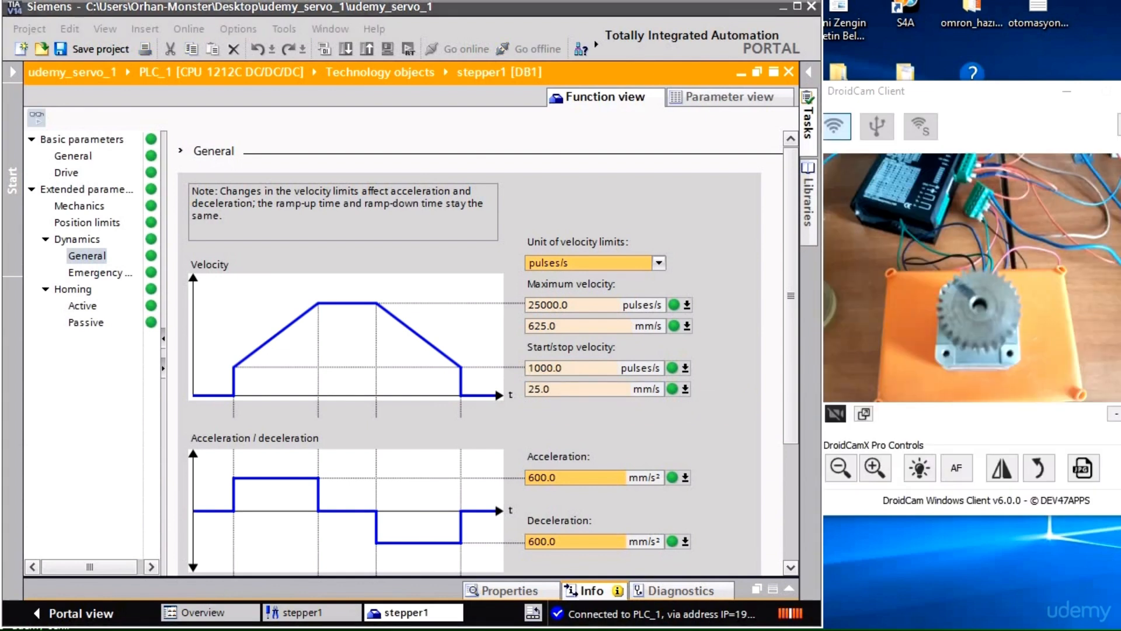
click(558, 388)
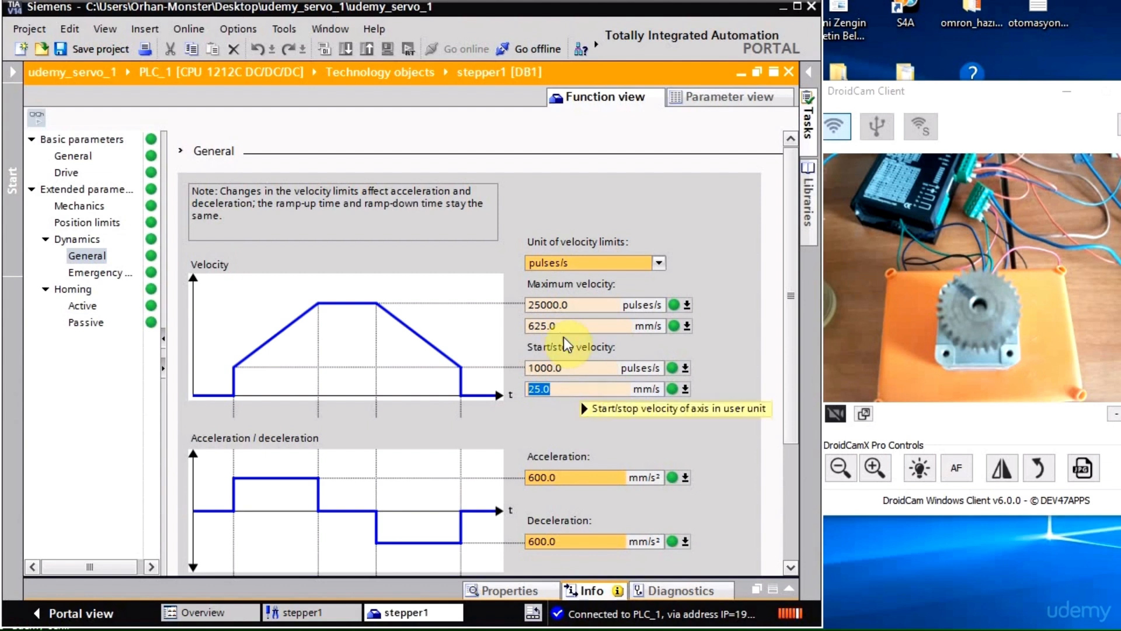
click(552, 325)
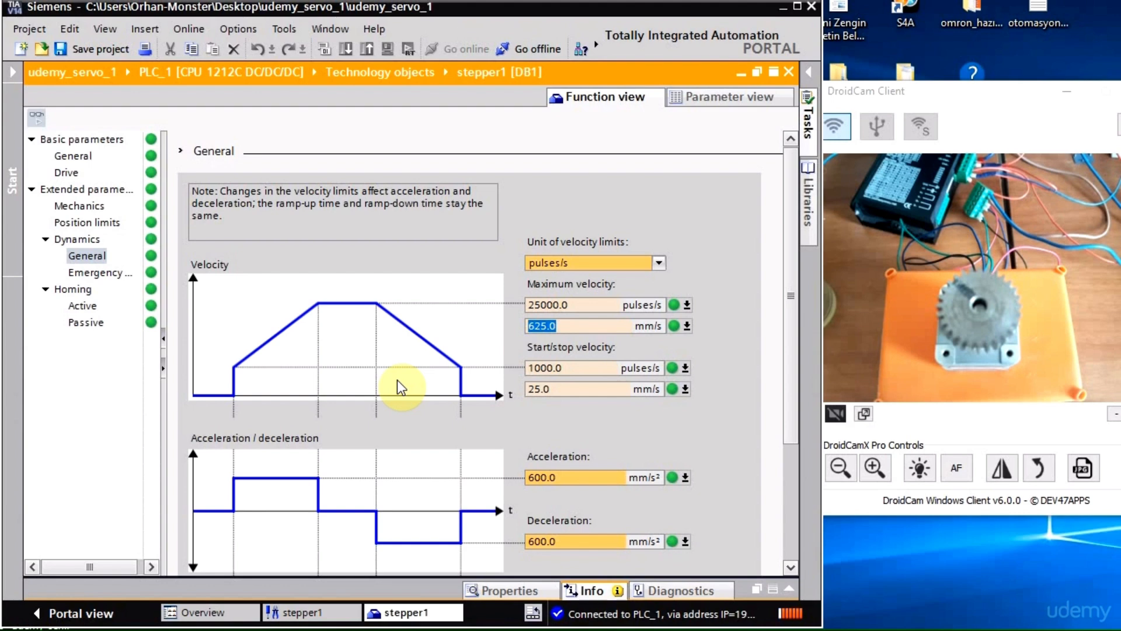
Reopen stepper1's commissioning view, enable the axis again and collapse the project tree.
click(17, 71)
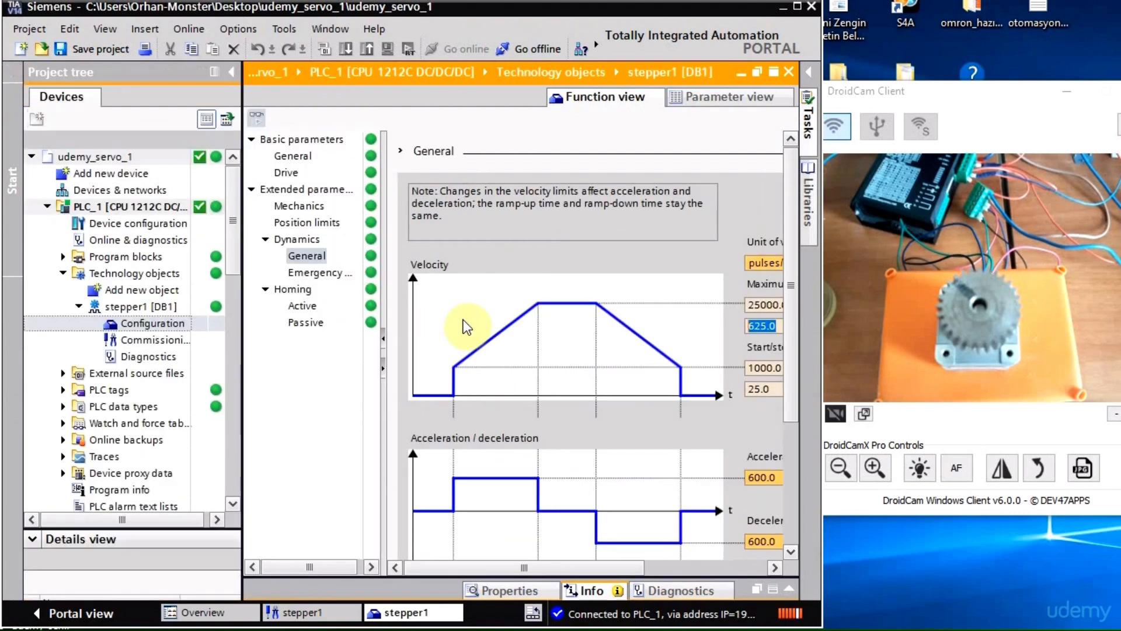
double_click(174, 341)
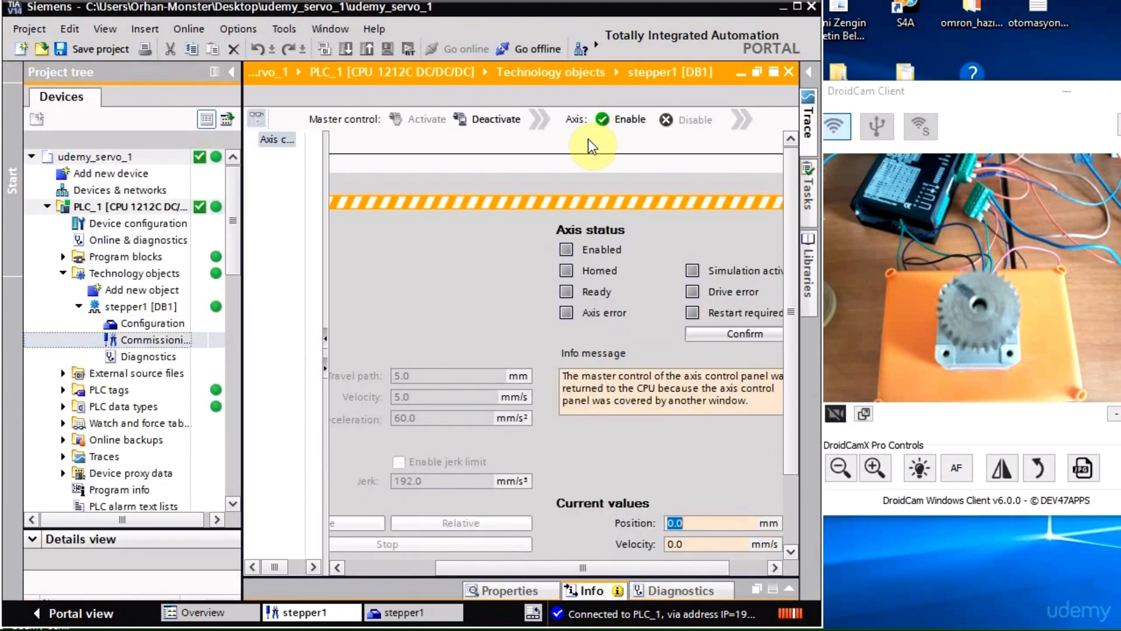
click(603, 122)
click(231, 71)
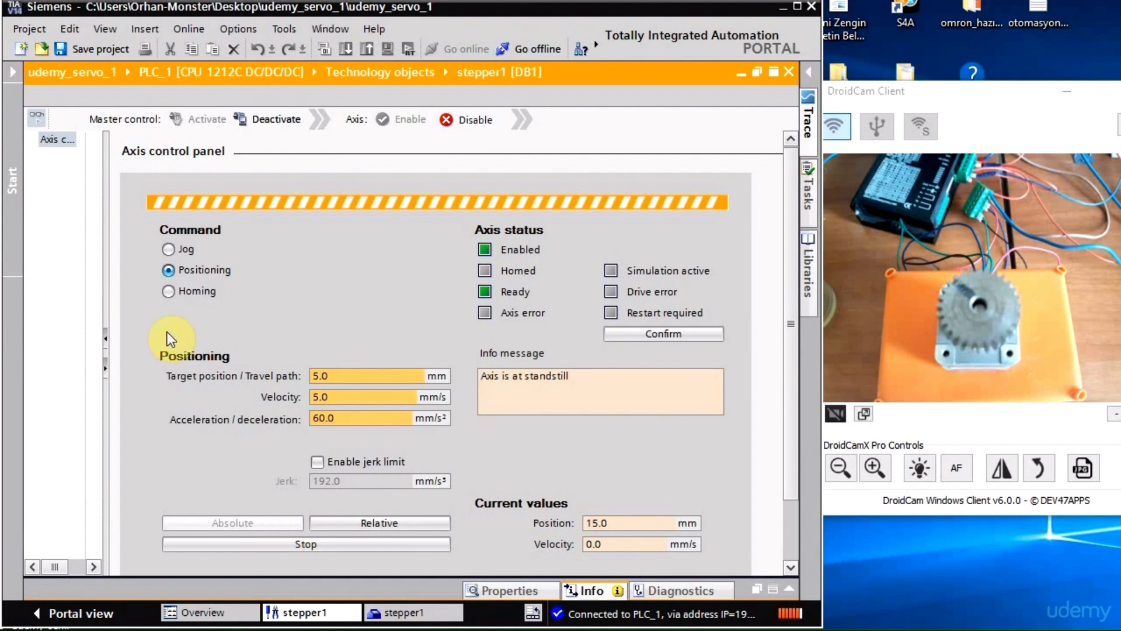
Set the axis home position at 0.0 mm with the Homing command and switch back to the Positioning command.
click(167, 291)
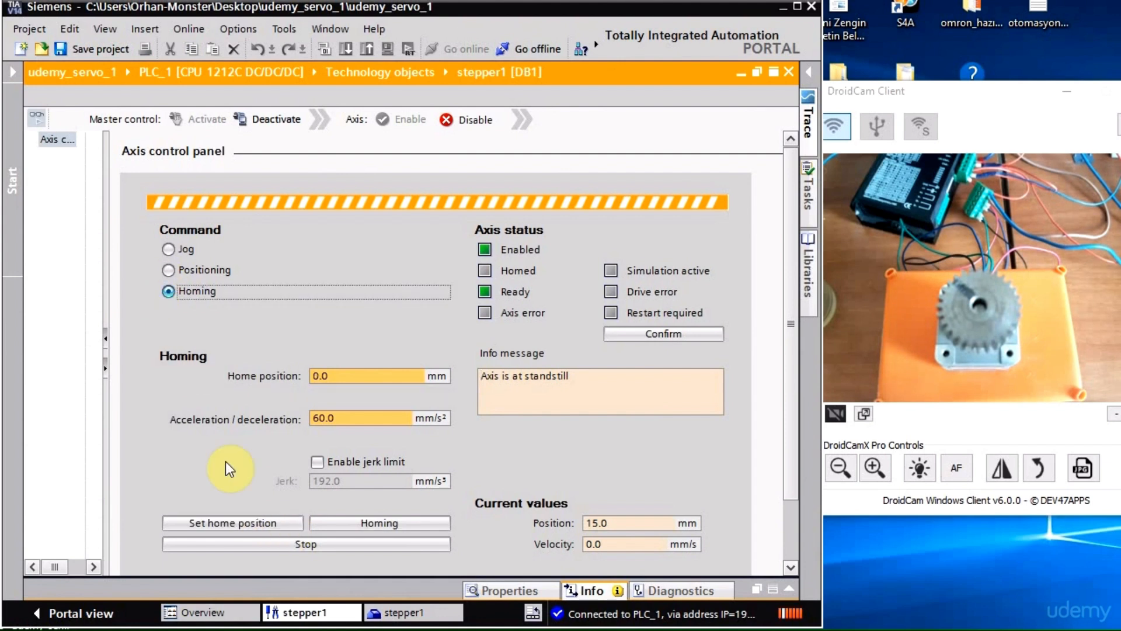
click(240, 520)
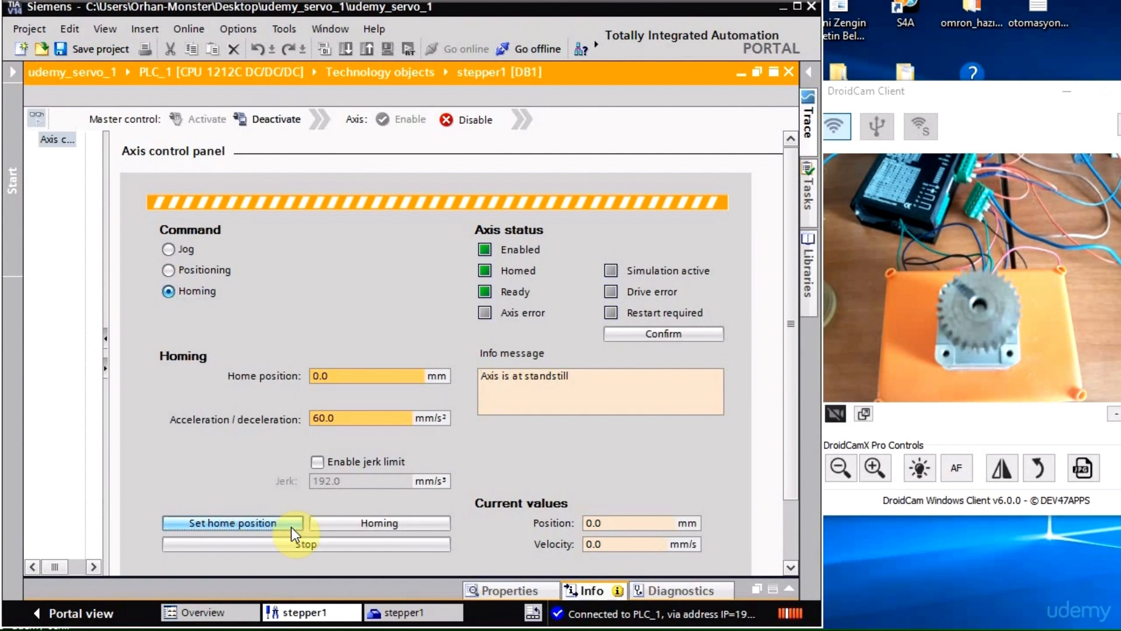
click(172, 273)
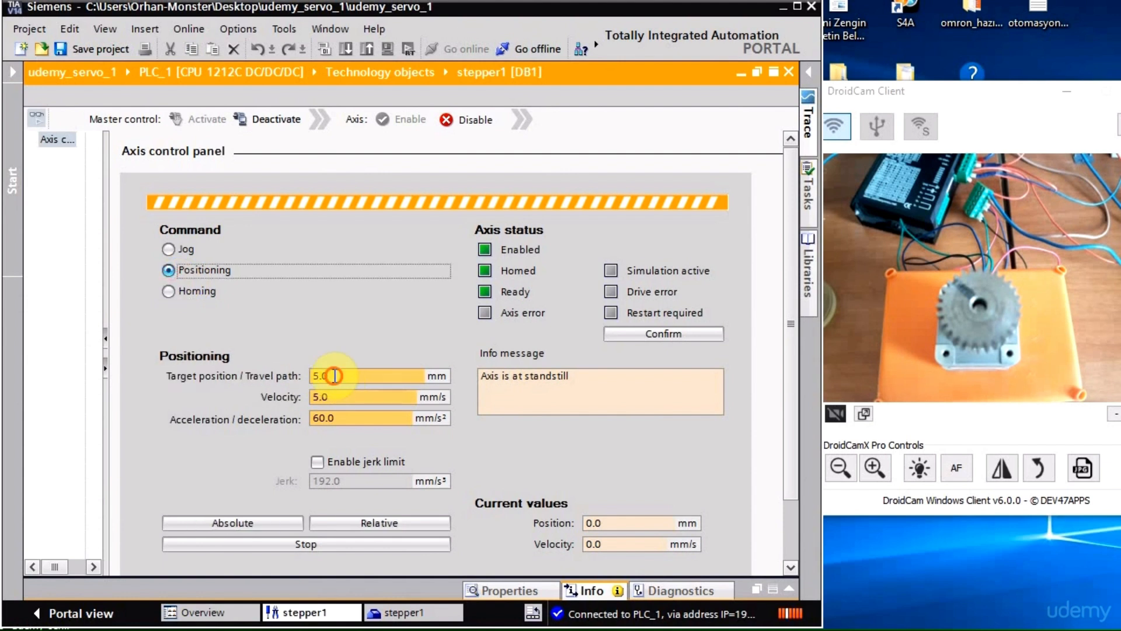
Set the target position / travel path to 50 mm.
drag(333, 375, 272, 376)
text(700)
text(50)
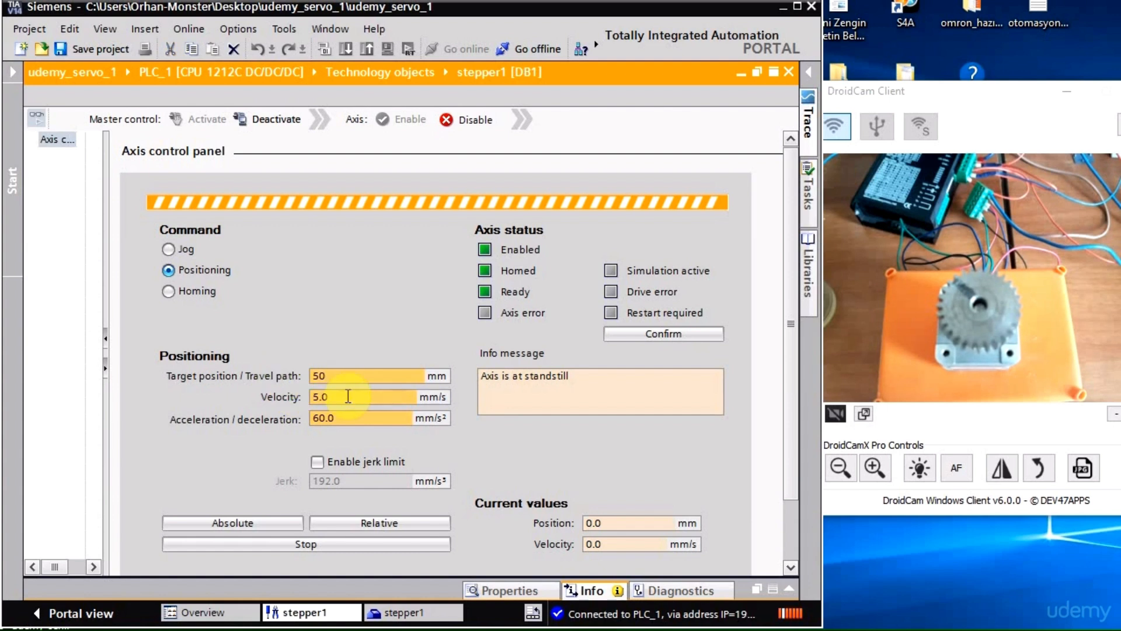
Try a positioning velocity of 700 mm/s for the 50 mm target and read the axis control panel's error message.
drag(348, 396, 278, 395)
text(700)
click(351, 375)
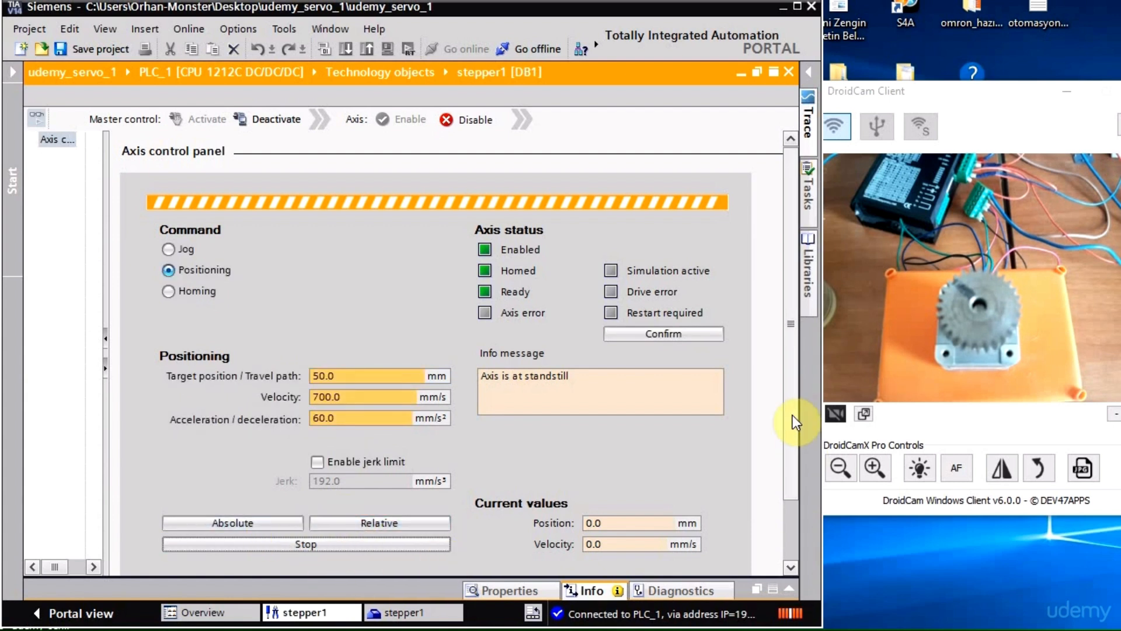
drag(793, 414, 793, 458)
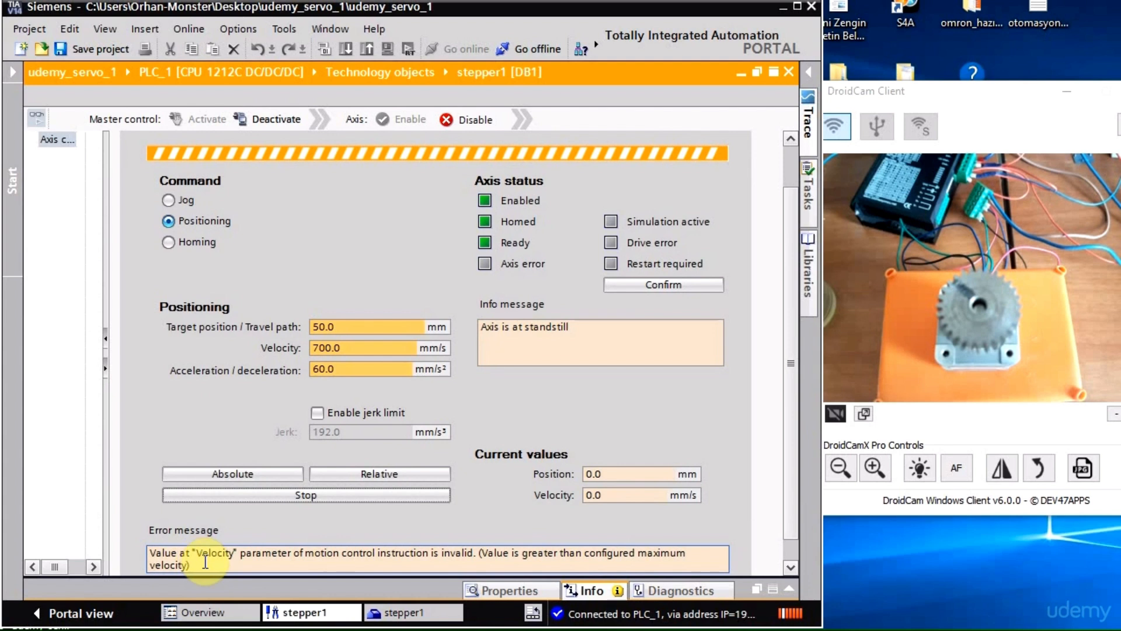
drag(191, 565, 147, 551)
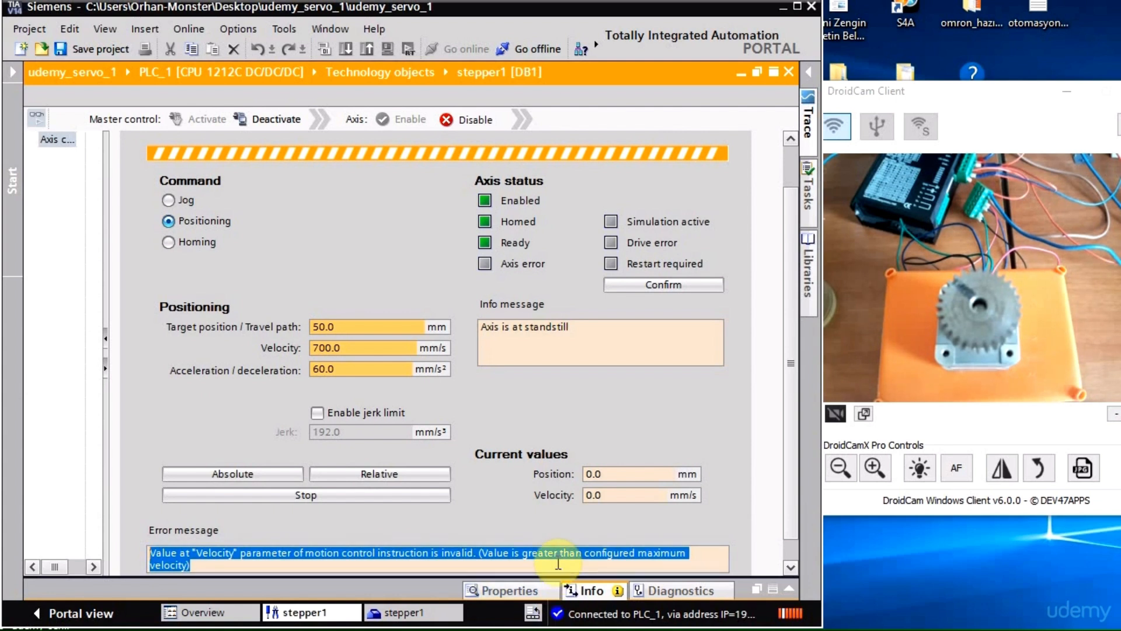
drag(782, 418, 787, 380)
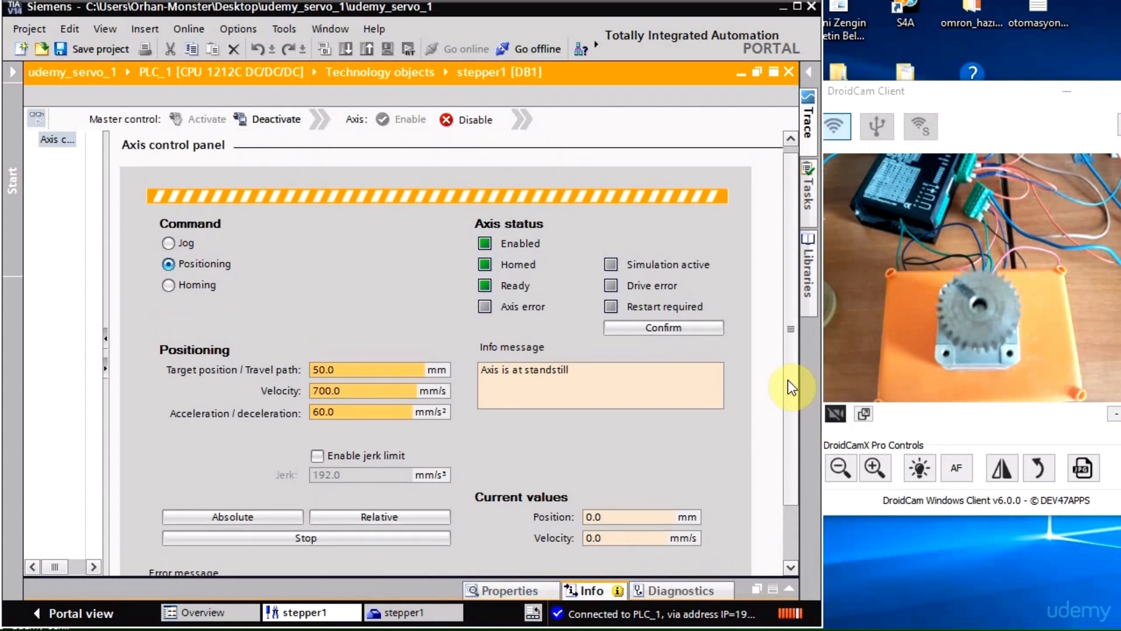
Set the positioning velocity to 50 mm/s and start an absolute move to the 50 mm target.
double_click(364, 395)
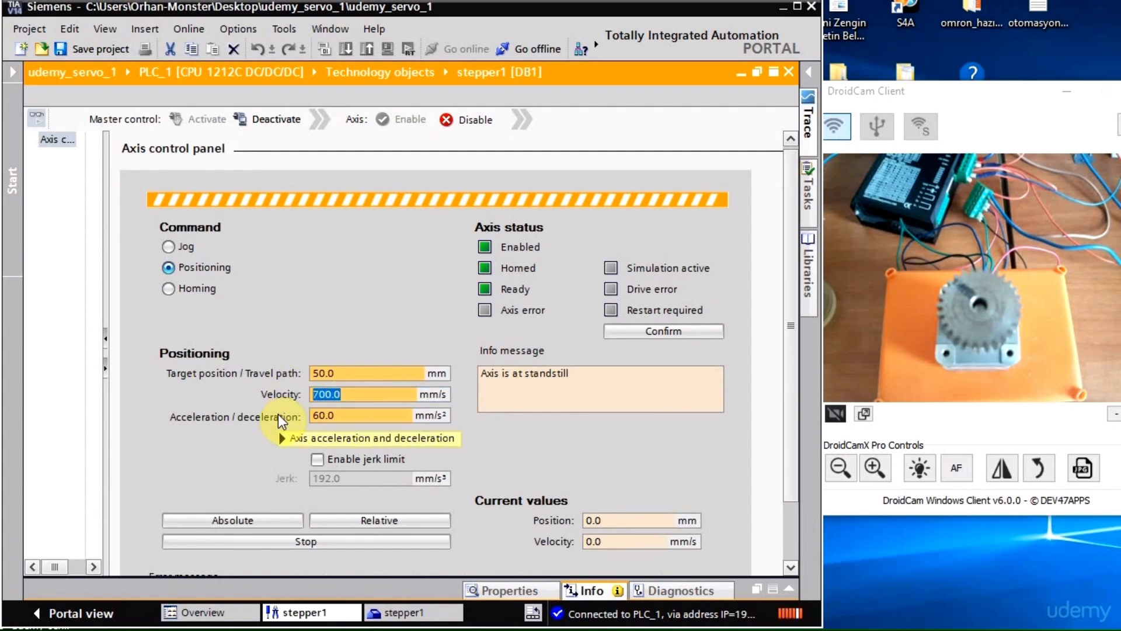
text(25)
drag(326, 396, 292, 397)
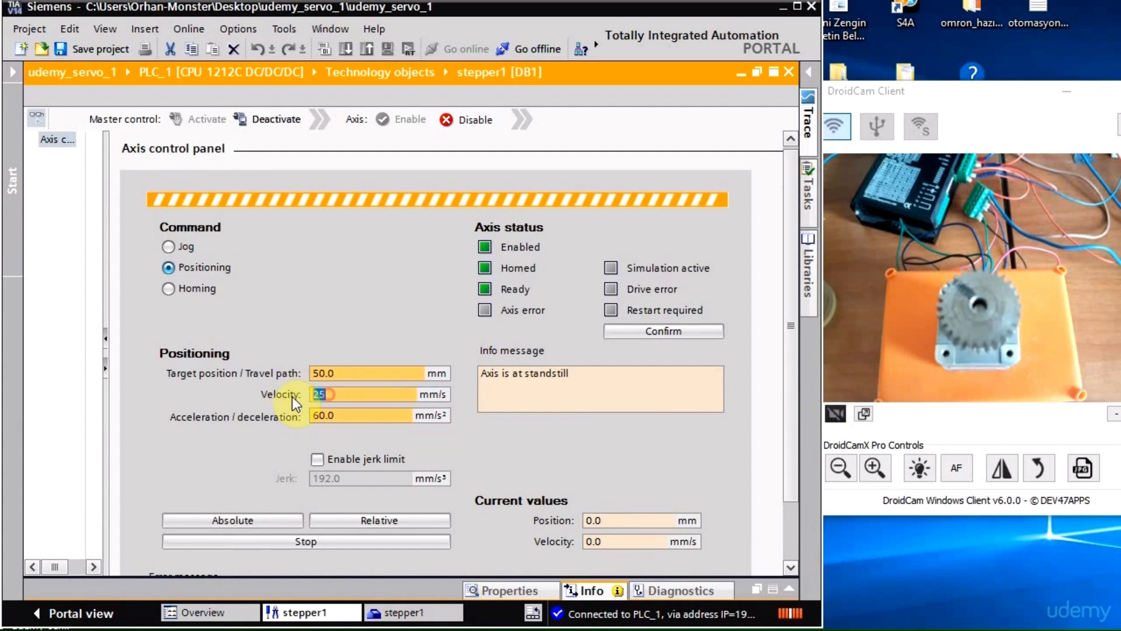
text(625)
click(343, 375)
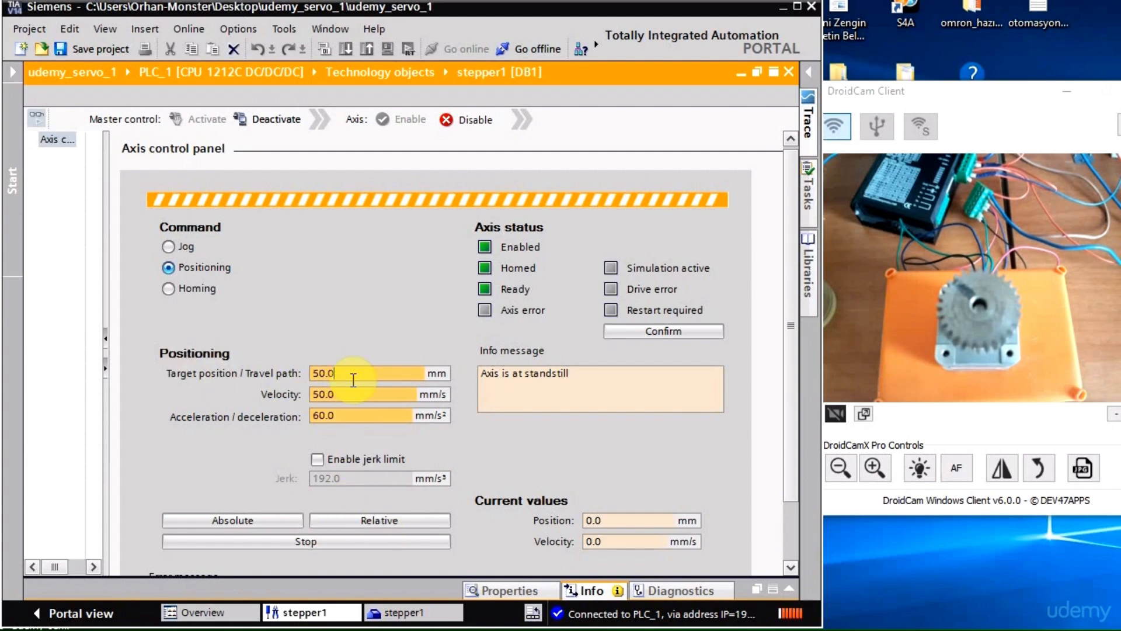
click(258, 518)
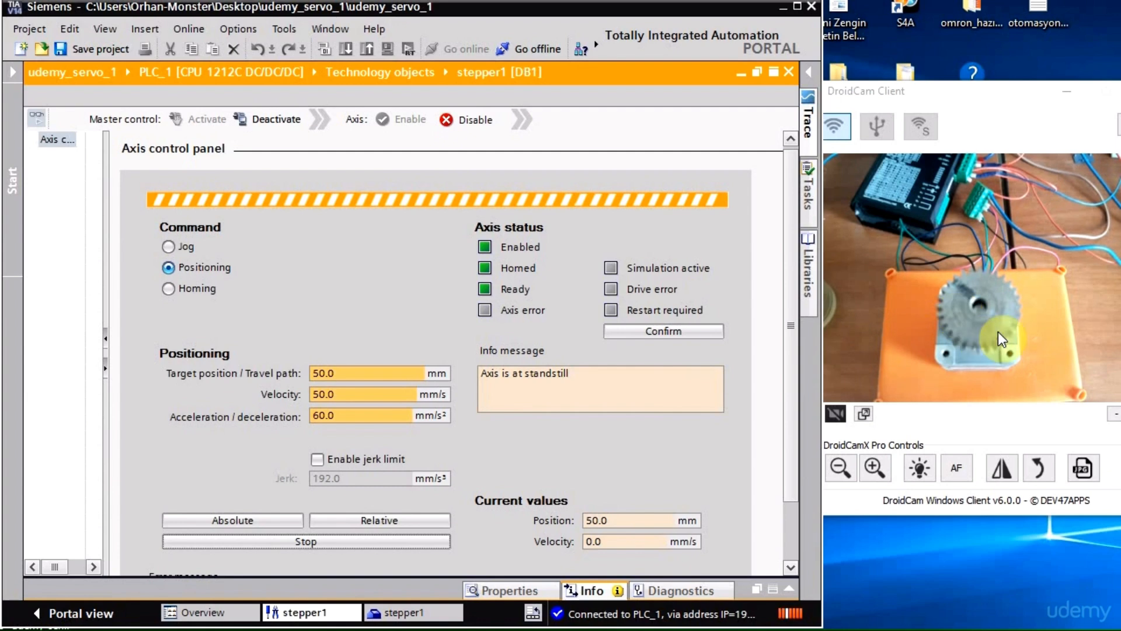
Expand PLC_1's program blocks in the project tree and open the Main [OB1] block.
click(12, 73)
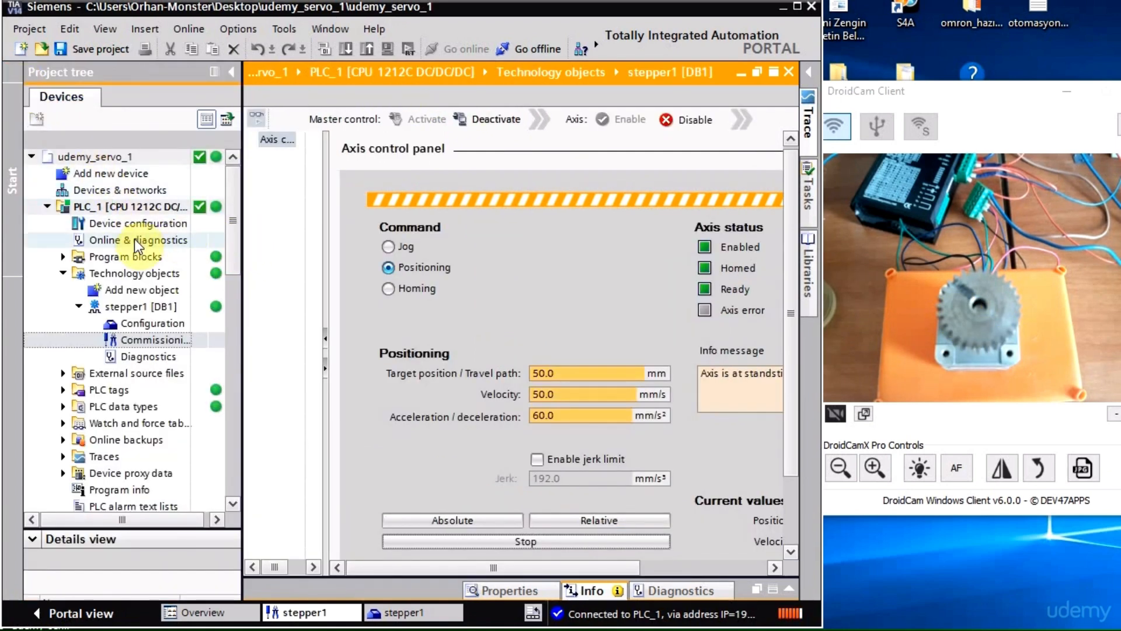
double_click(110, 261)
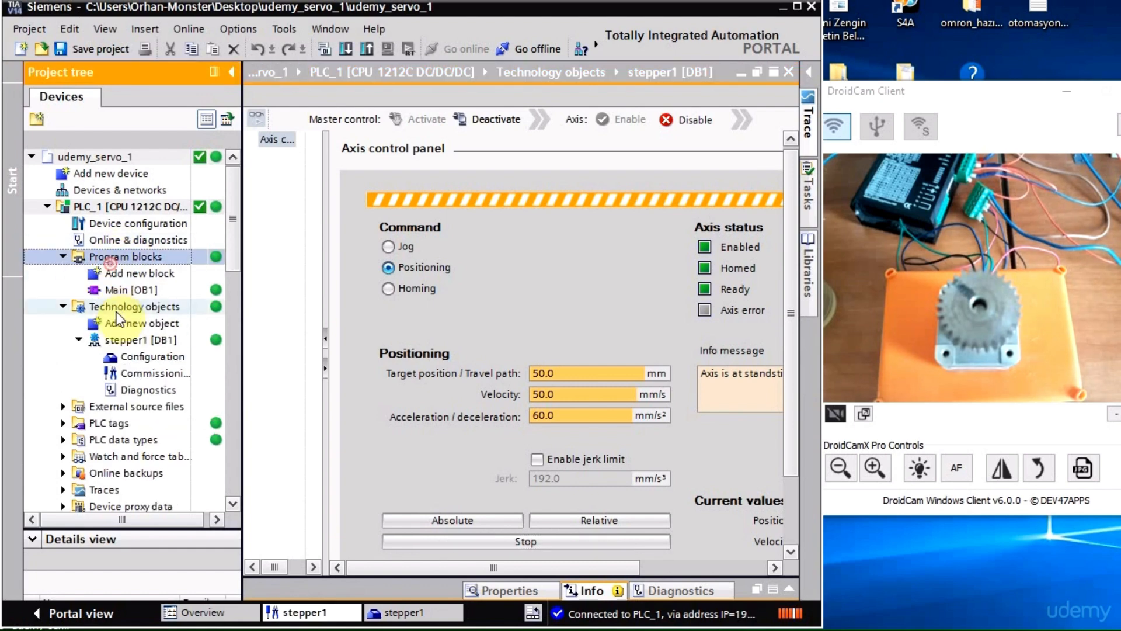
click(125, 292)
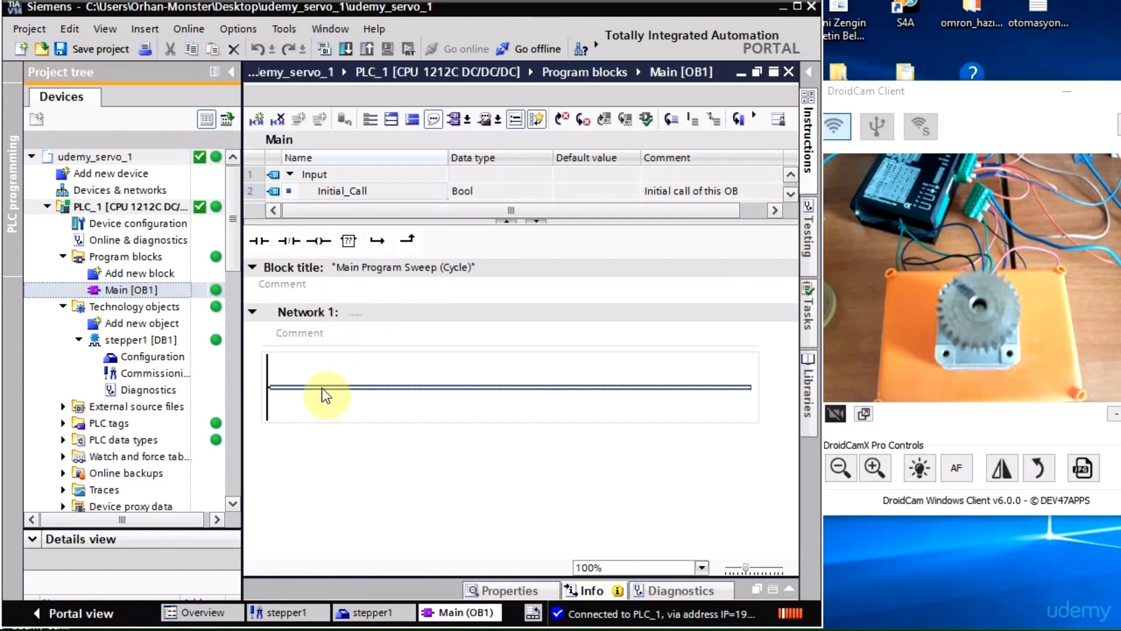
Insert a normally open contact in Network 1 and assign it the address M10.0.
drag(259, 240, 309, 376)
click(324, 372)
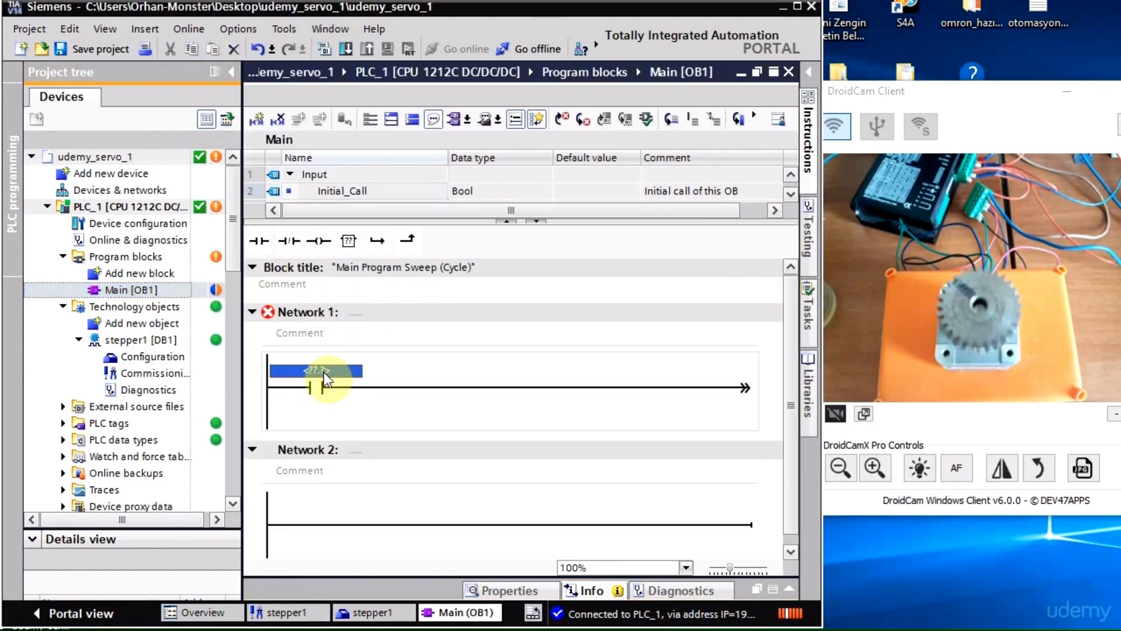
text(m)
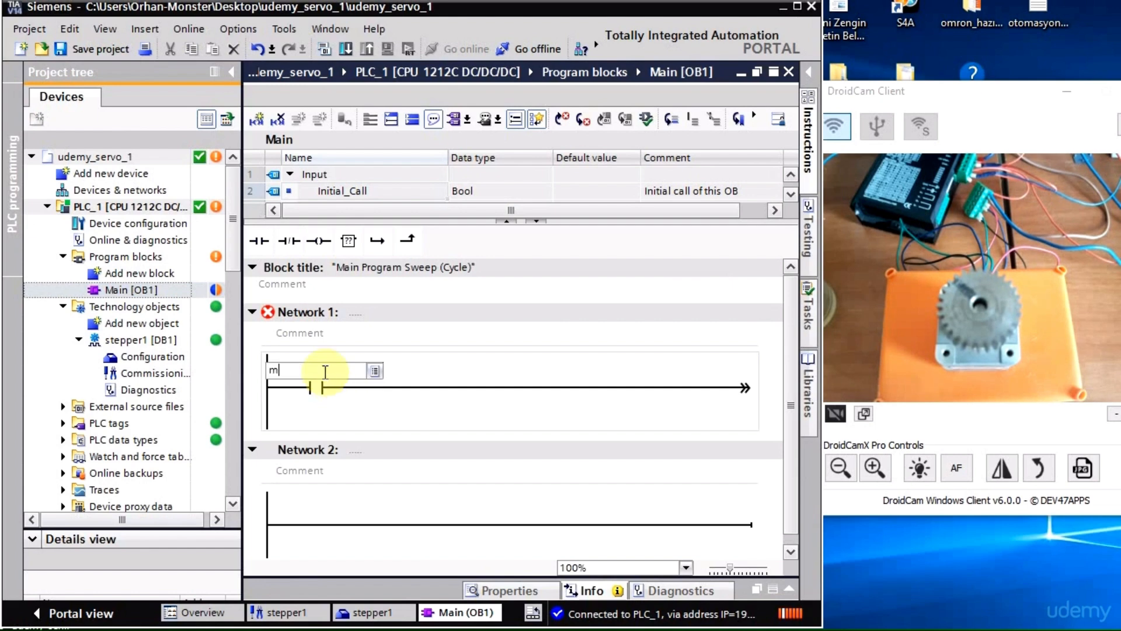
text(1)
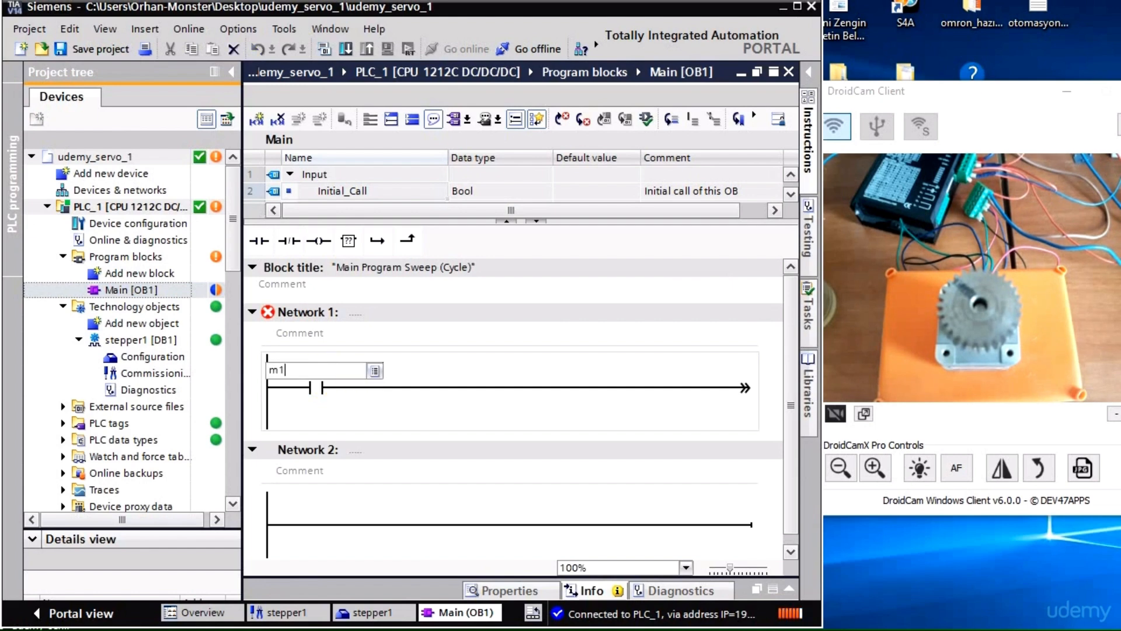
text(0.0)
key(Return)
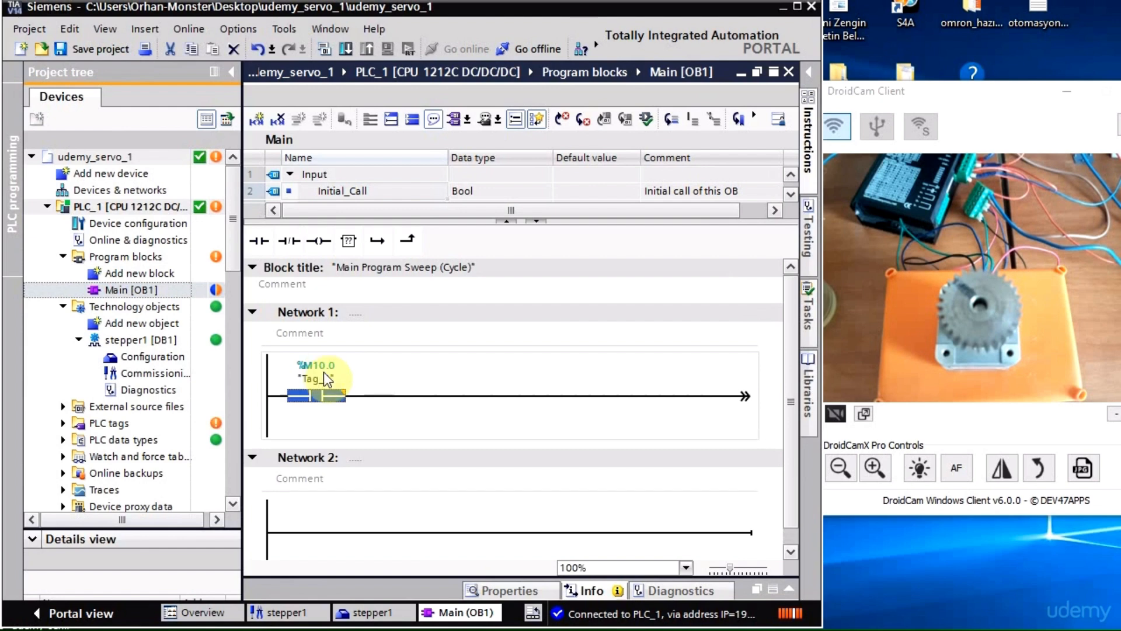
Add an output coil after the contact in Network 1 and assign it the address Q0.3.
click(426, 395)
click(320, 242)
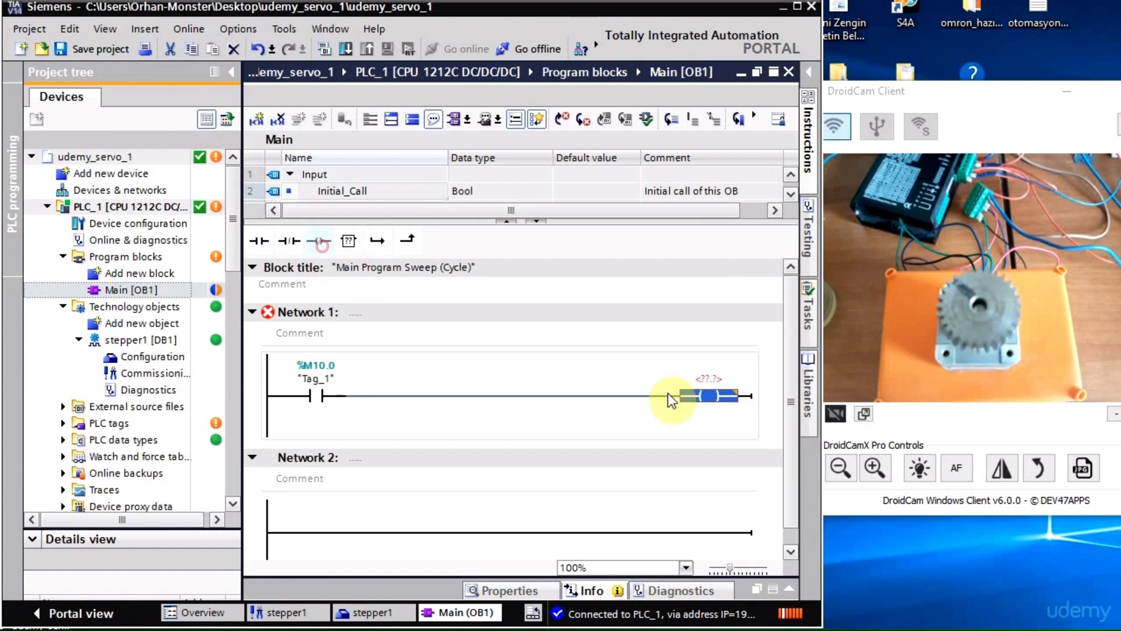
text(q)
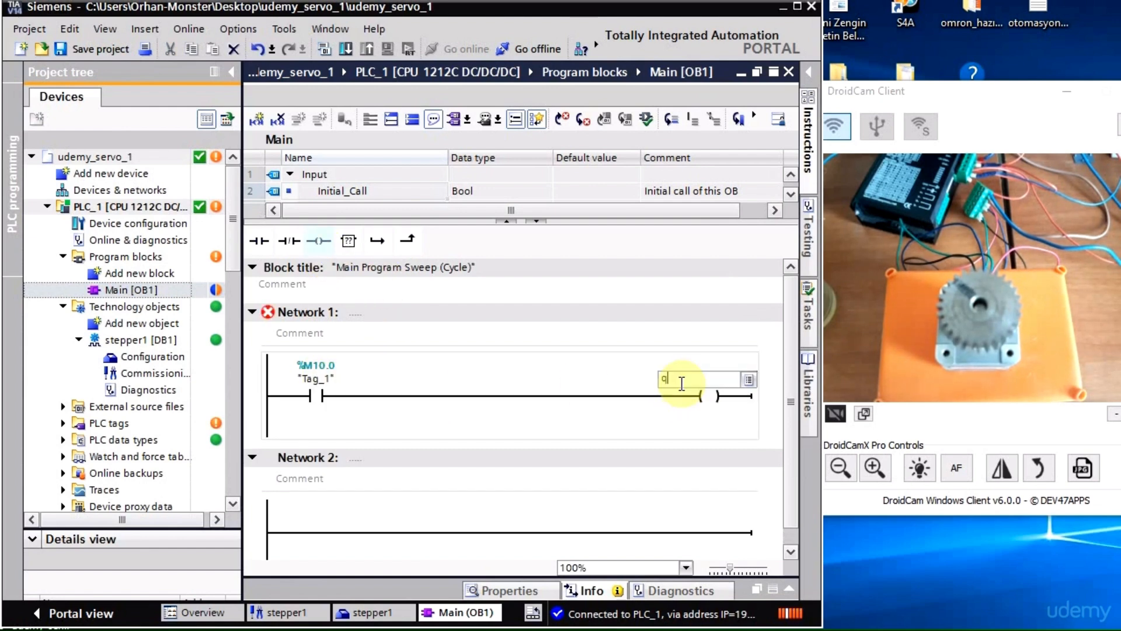
text(0.3)
key(Return)
Rename the Q0.3 coil's tag to stepper_ready.
click(681, 384)
right_click(681, 384)
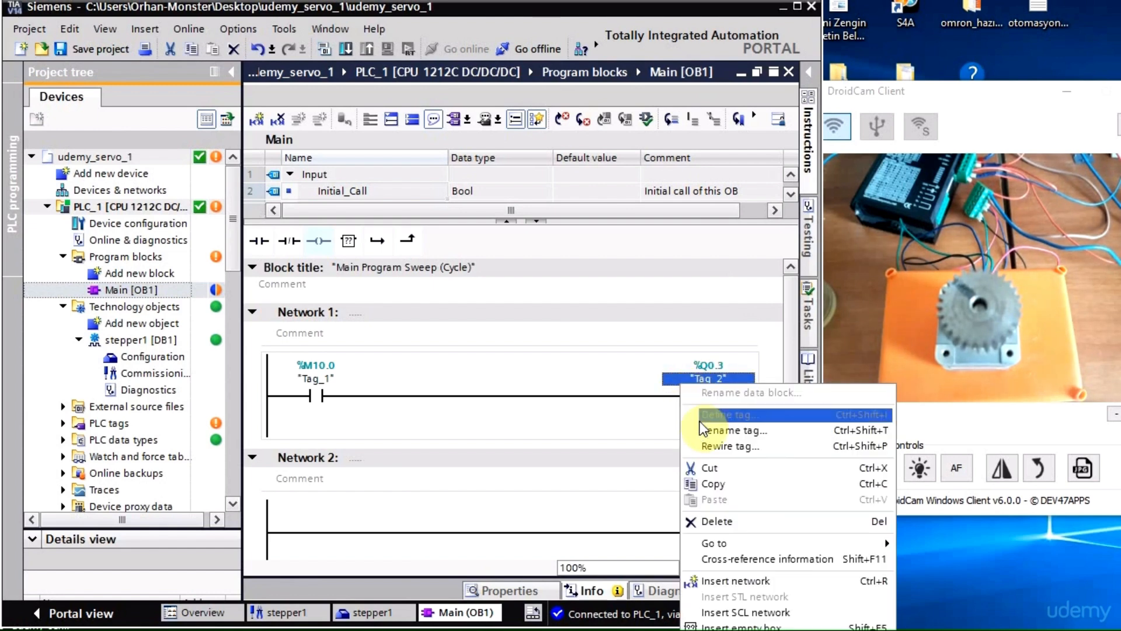
click(702, 428)
text(ser)
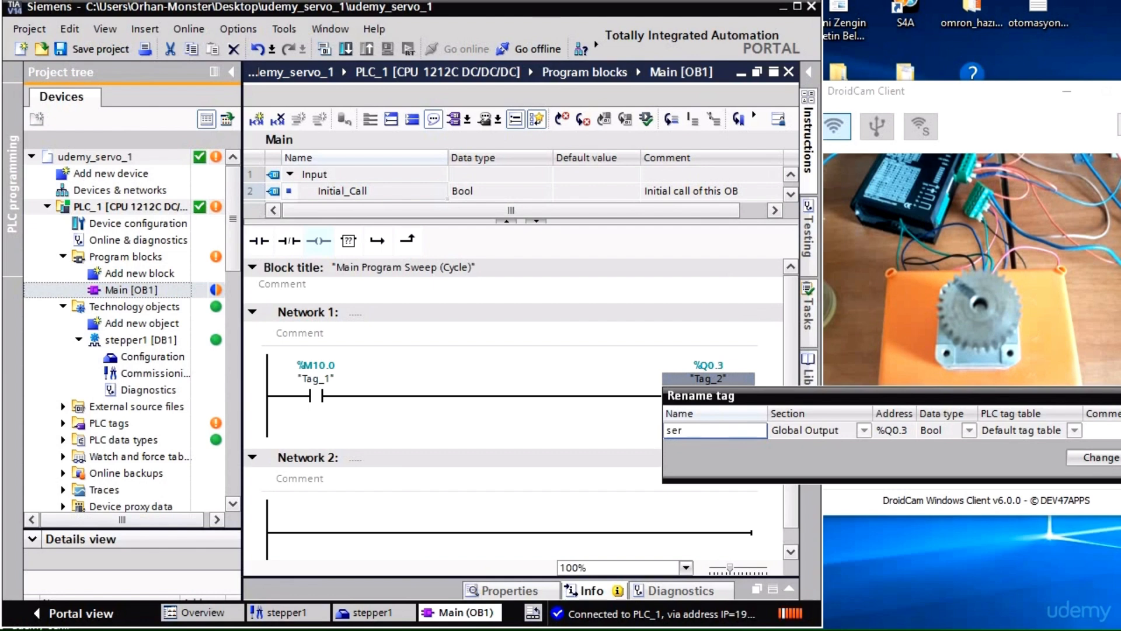
key(BackSpace)
key(BackSpace)
key(BackSpace)
text(tepper_ready)
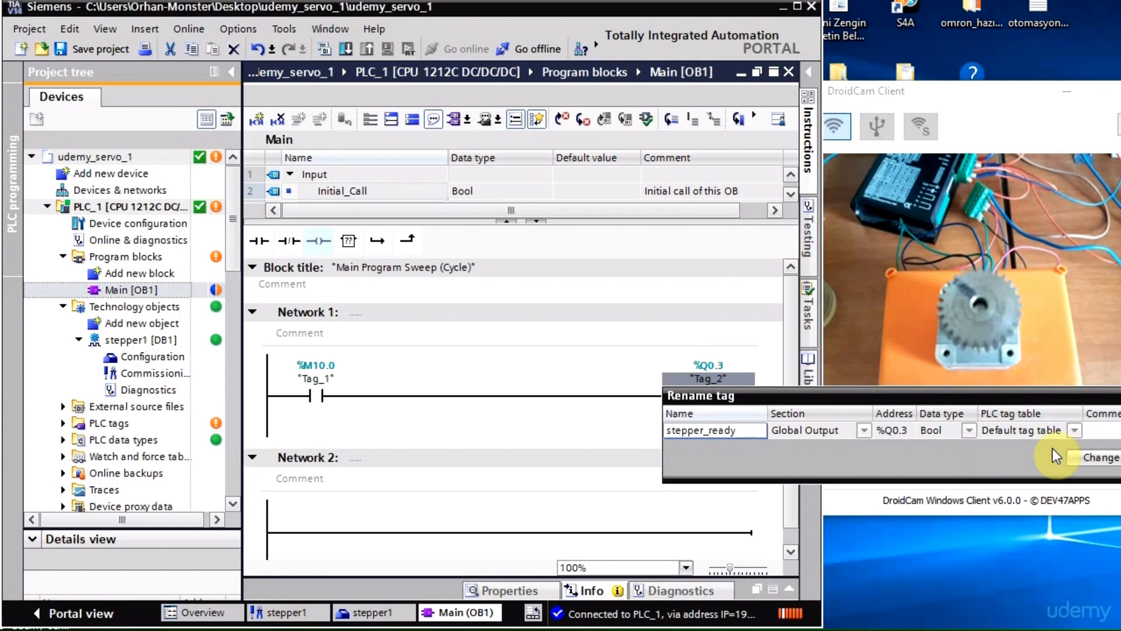
click(1082, 456)
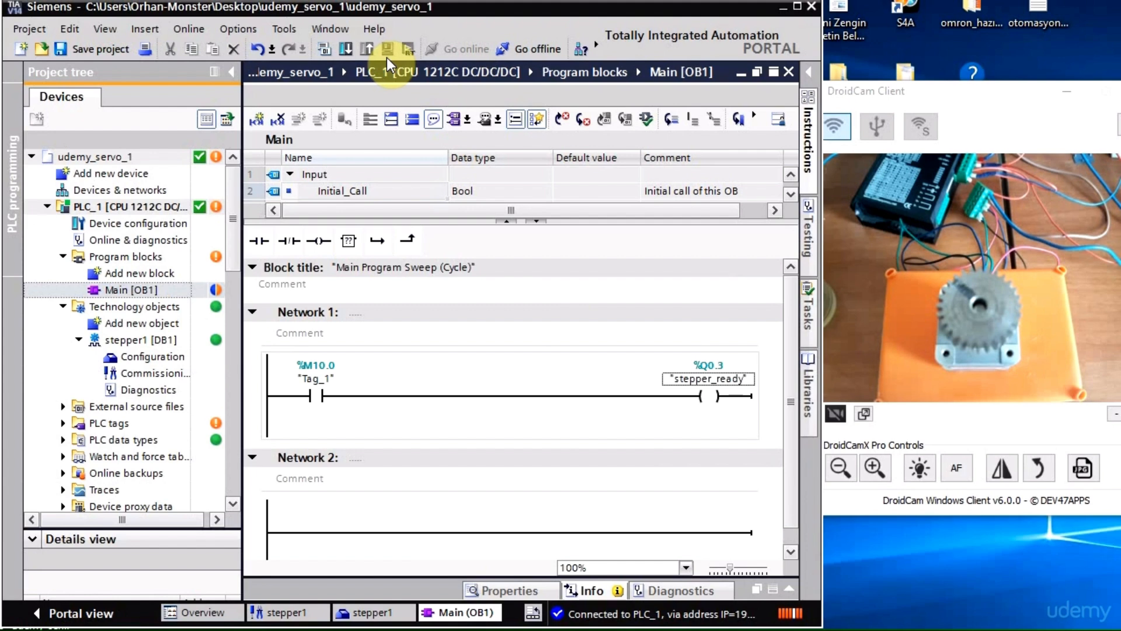
Download the changed program to PLC_1, collapse the message area and turn on monitoring for the Main block.
click(345, 52)
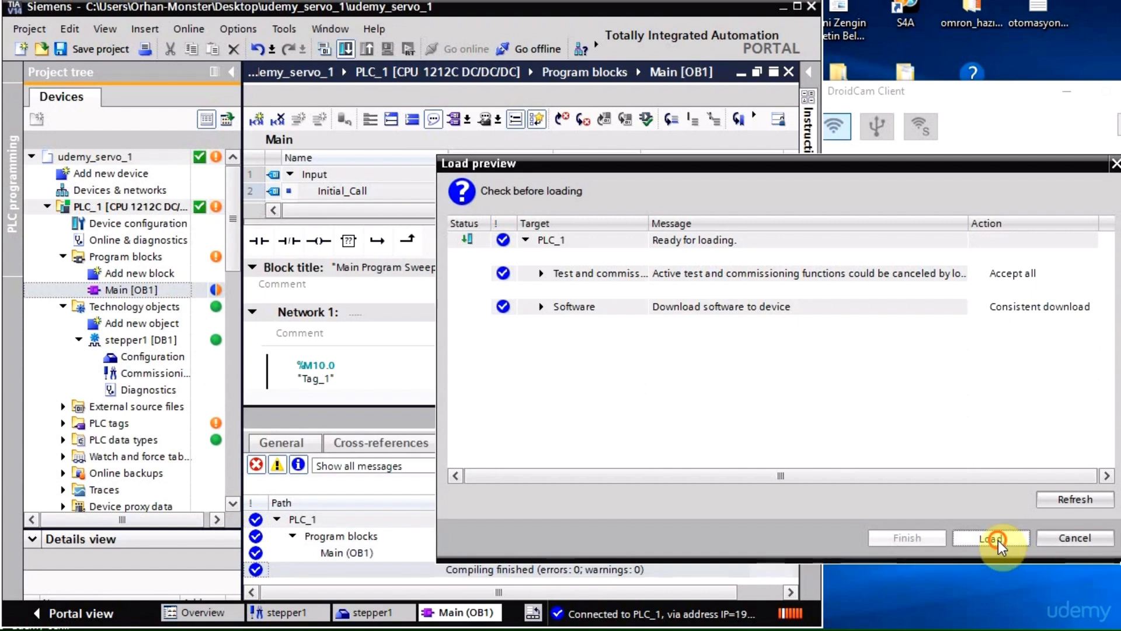
click(997, 540)
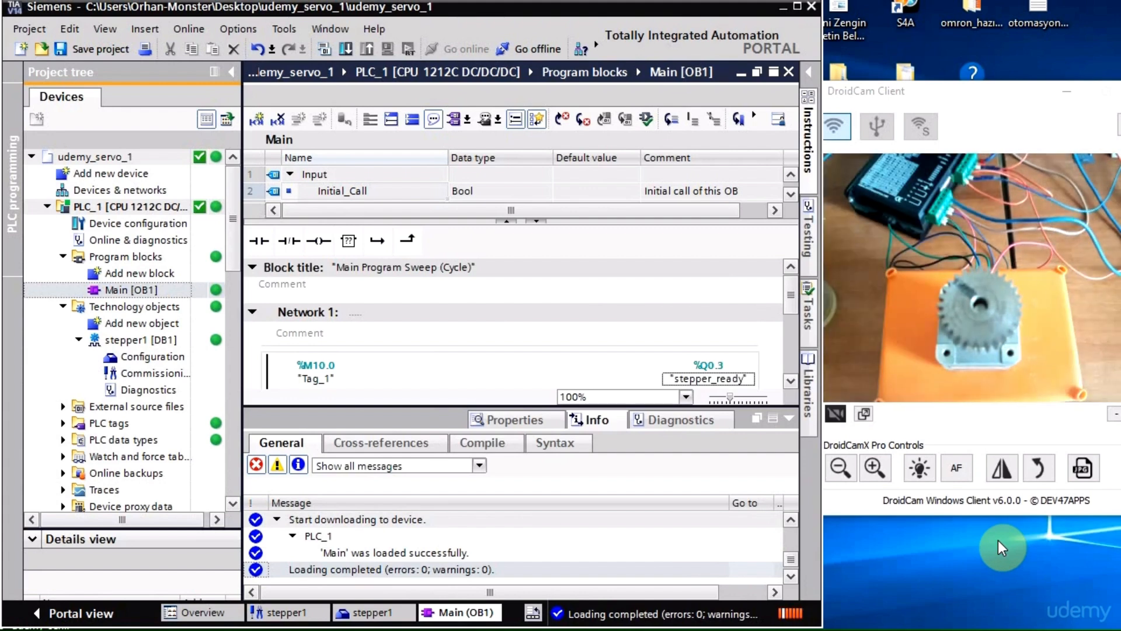
click(789, 418)
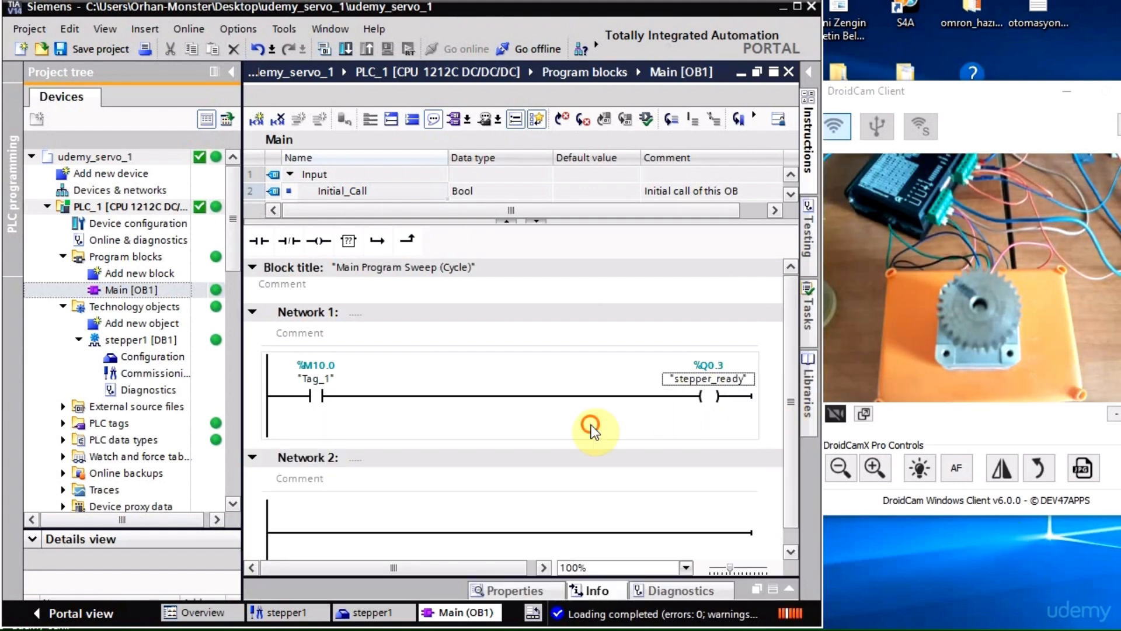
click(753, 115)
click(807, 143)
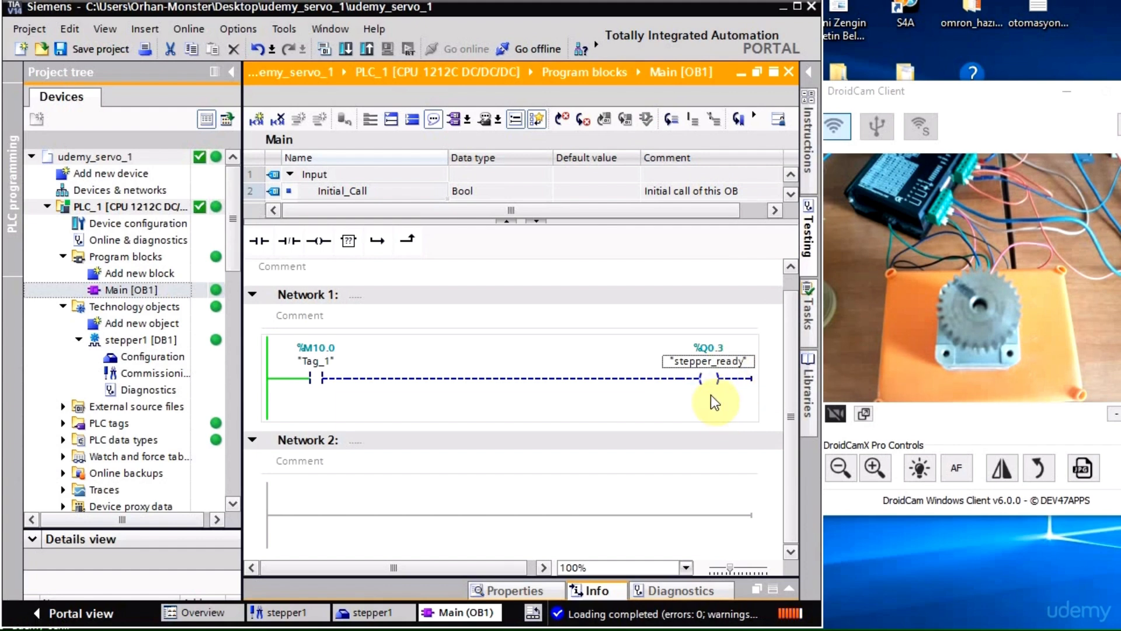
Return to stepper1's axis control panel, activate master control with the 3000 ms monitoring time and enable the axis.
click(372, 613)
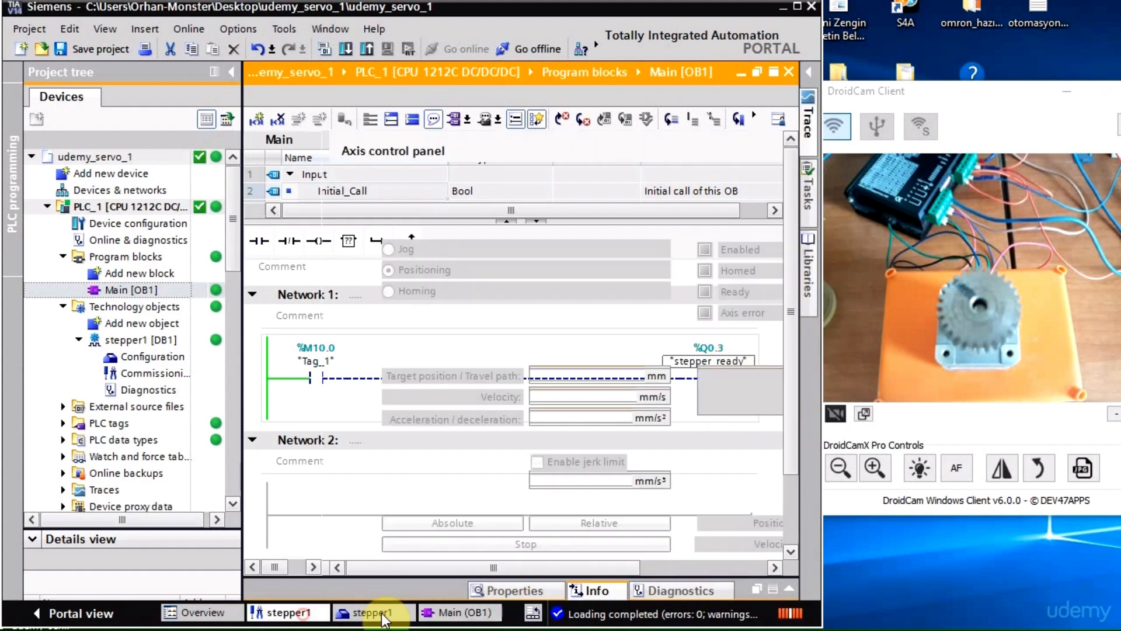
click(435, 116)
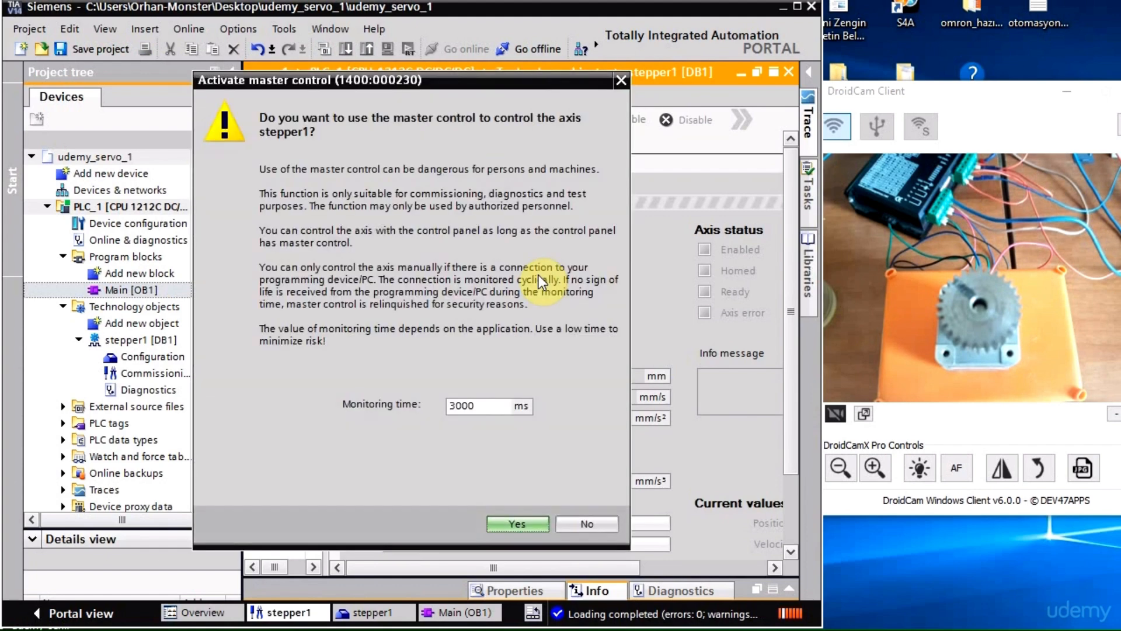
click(516, 519)
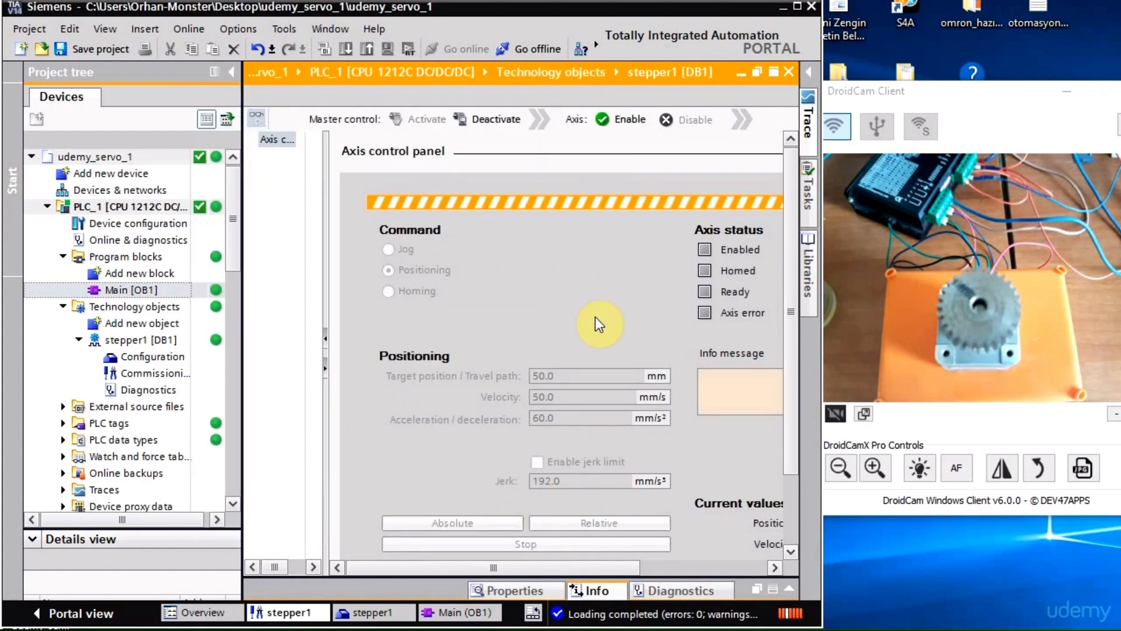
click(616, 121)
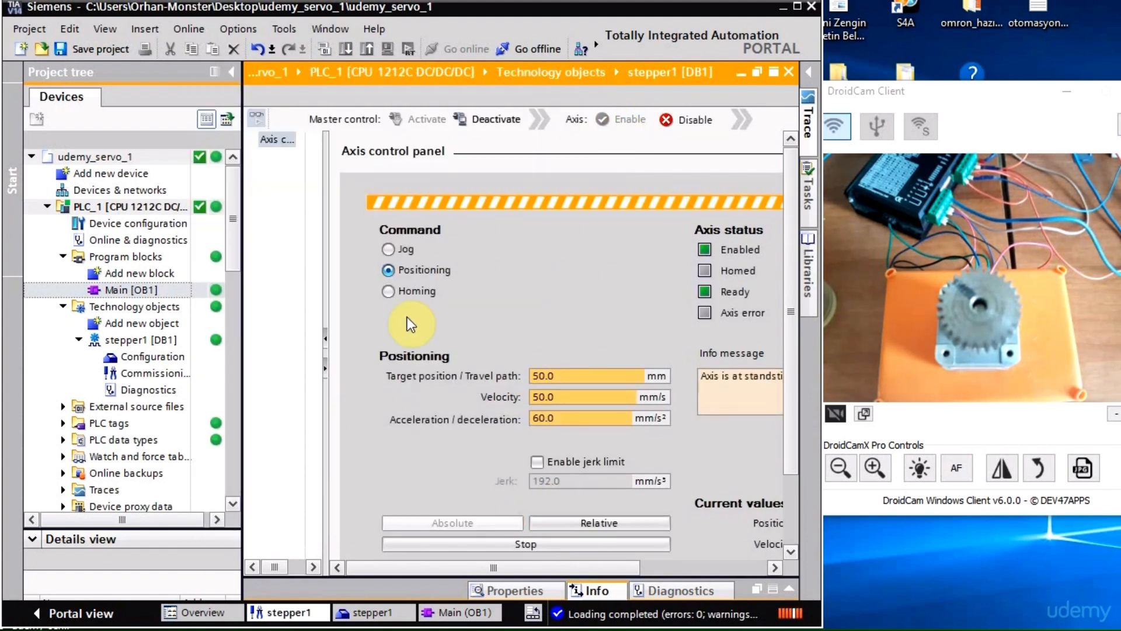
Choose the Jog command and jog the axis forward and backward at 50 mm/s.
click(397, 250)
click(576, 519)
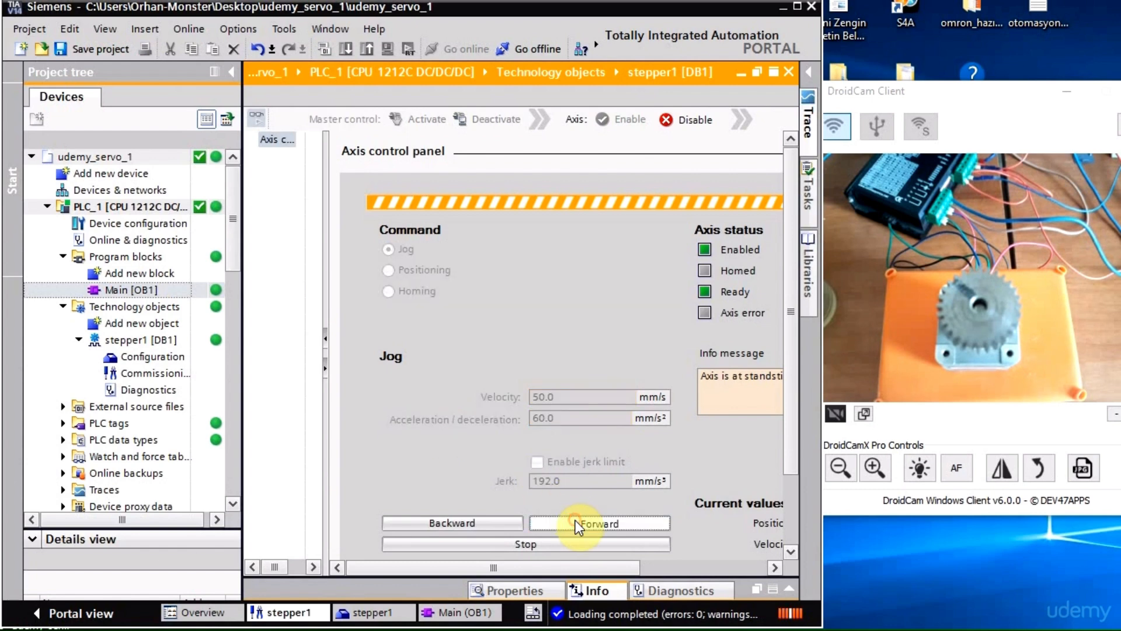
click(520, 519)
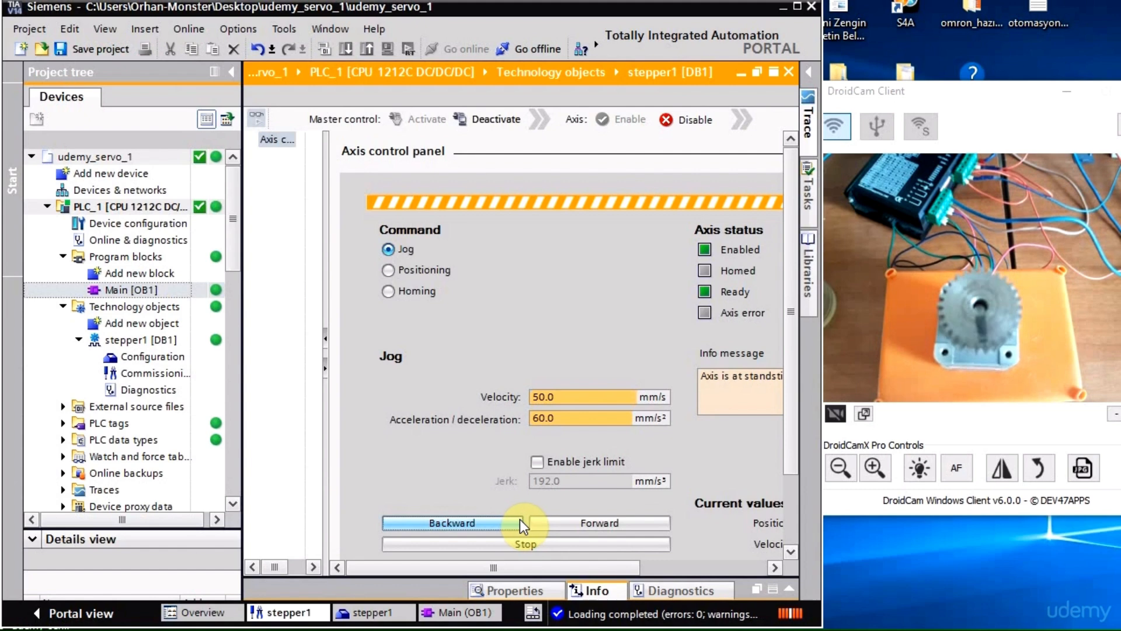
Return to the Main block and modify the M10.0 contact's tag to 1 to switch on the stepper_ready output.
click(471, 611)
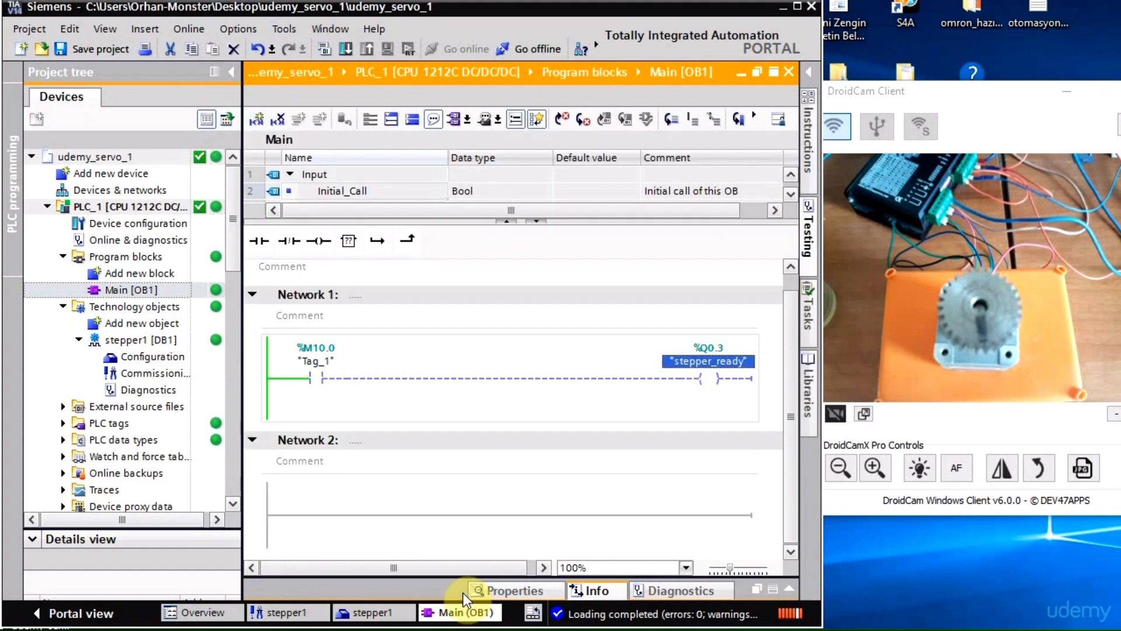
click(322, 379)
right_click(325, 378)
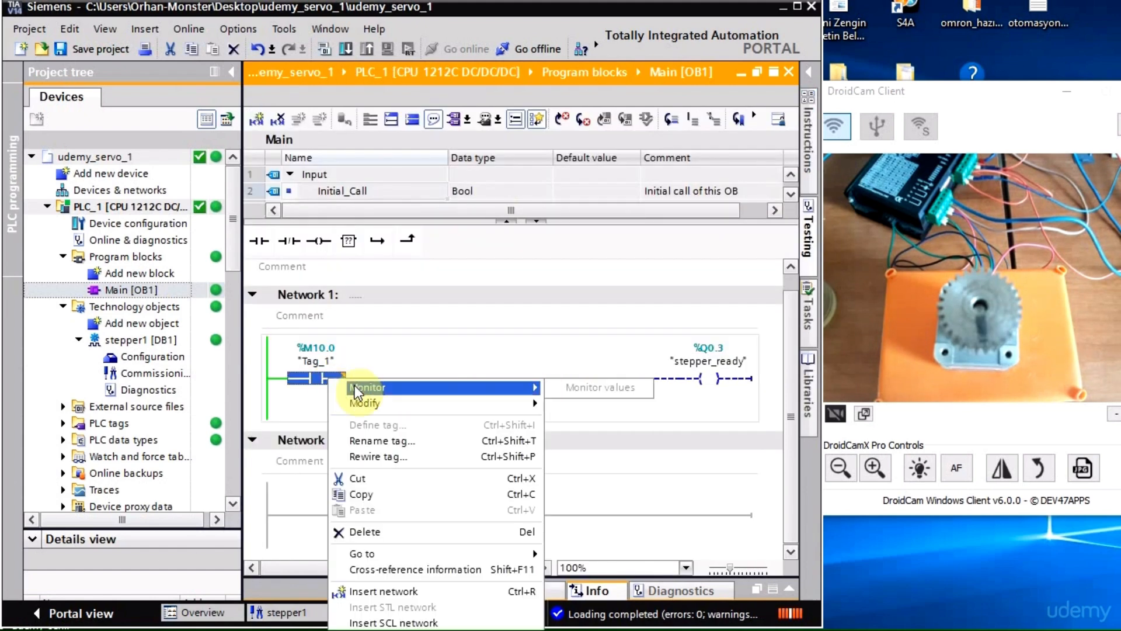
mouse_move(408, 402)
click(569, 418)
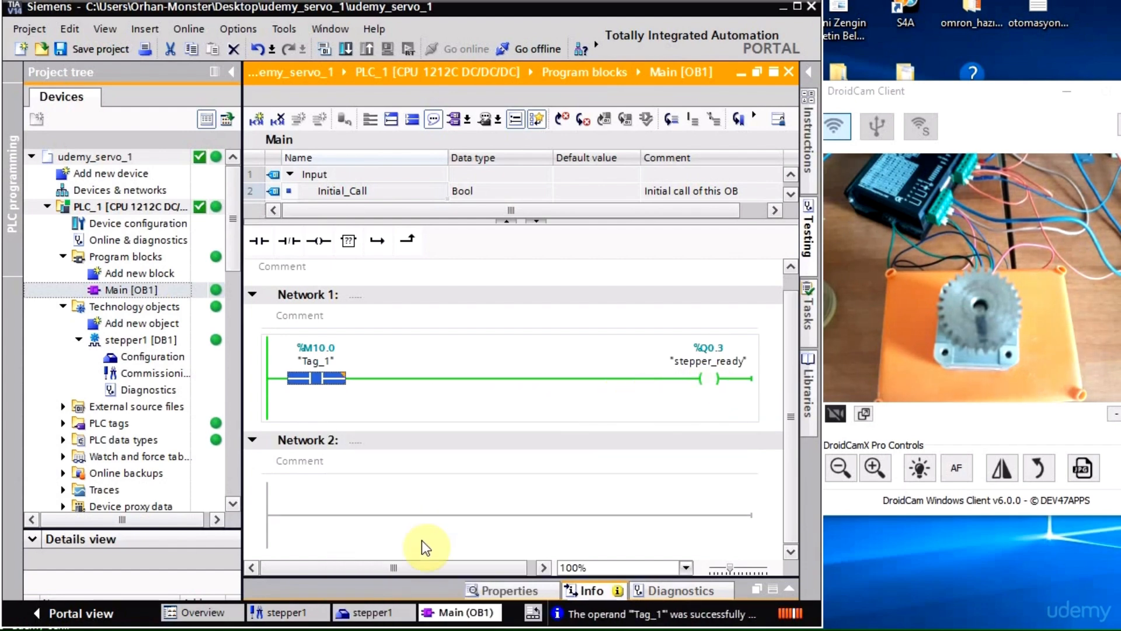
Return to stepper1's axis control panel, enable the axis again and collapse the project tree to show the whole panel.
click(372, 609)
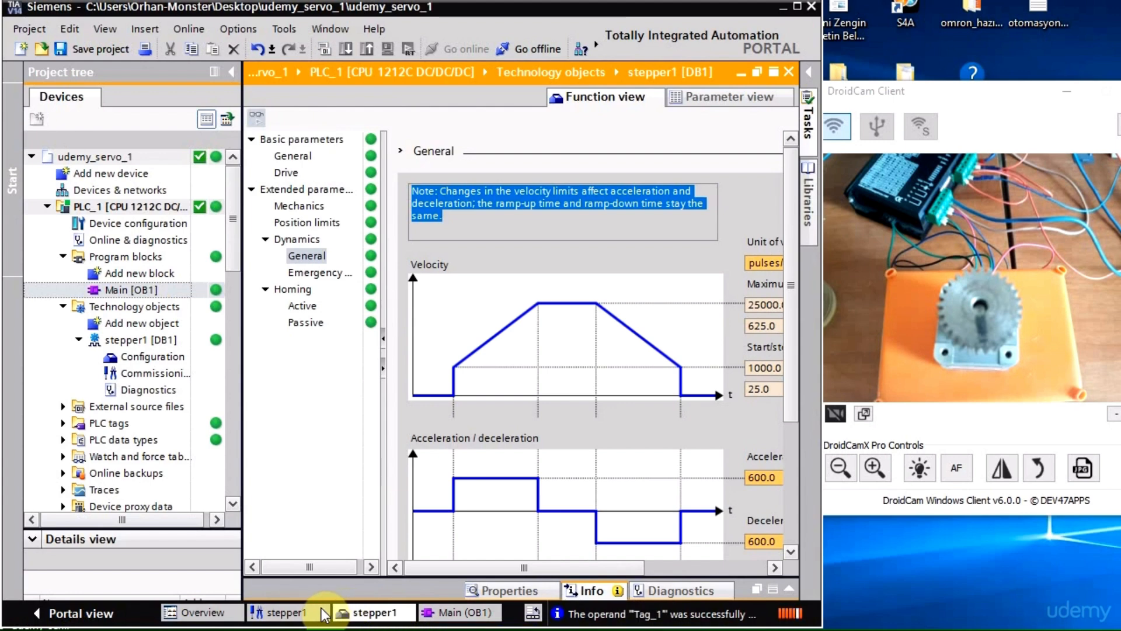
click(322, 611)
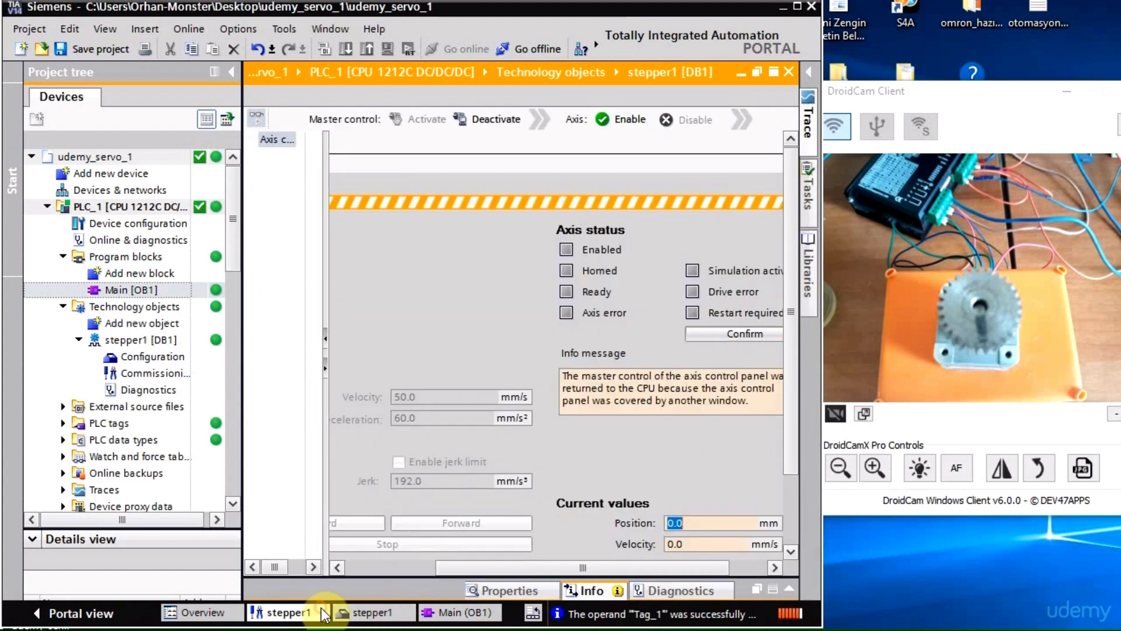
click(622, 132)
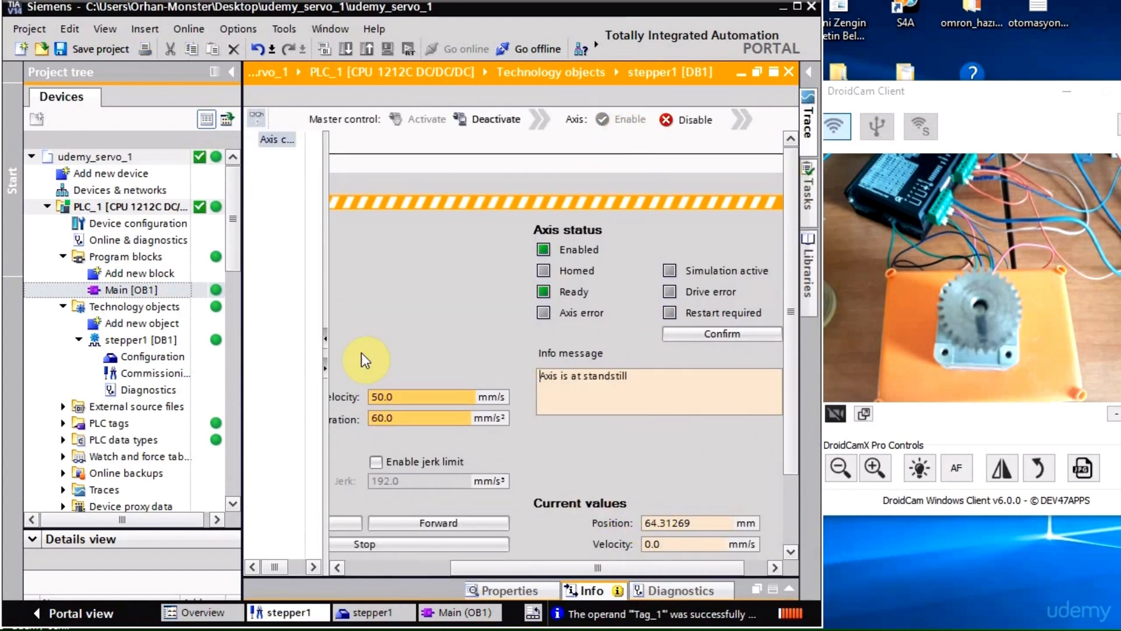
click(232, 72)
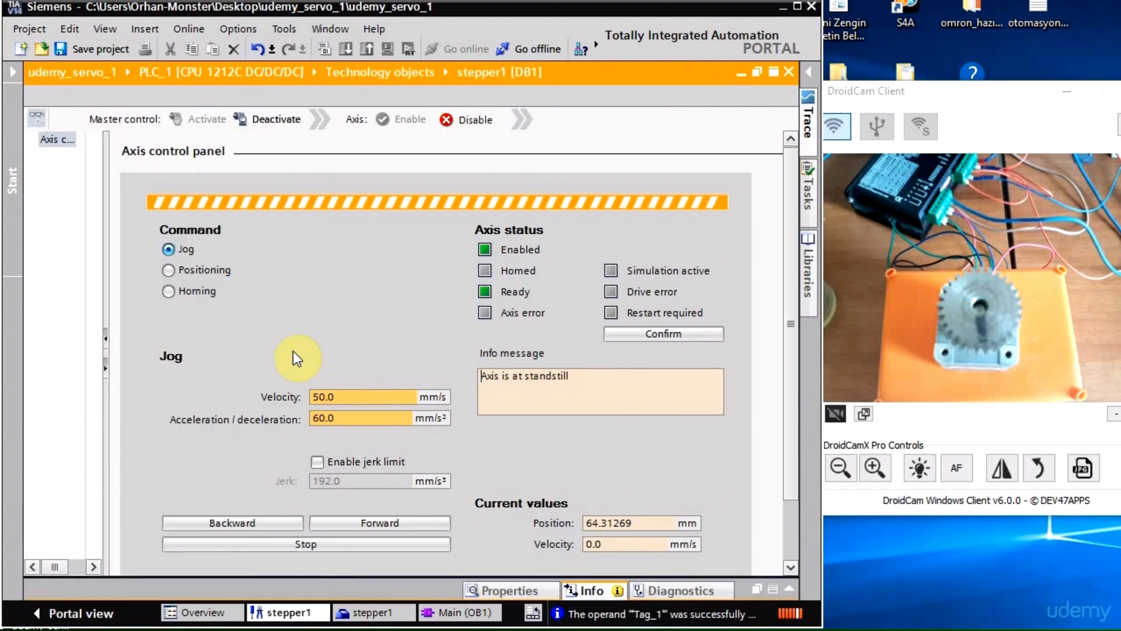
Jog the stepper1 axis forward and backward at 50 mm/s with the stepper_ready output on.
click(357, 519)
click(276, 523)
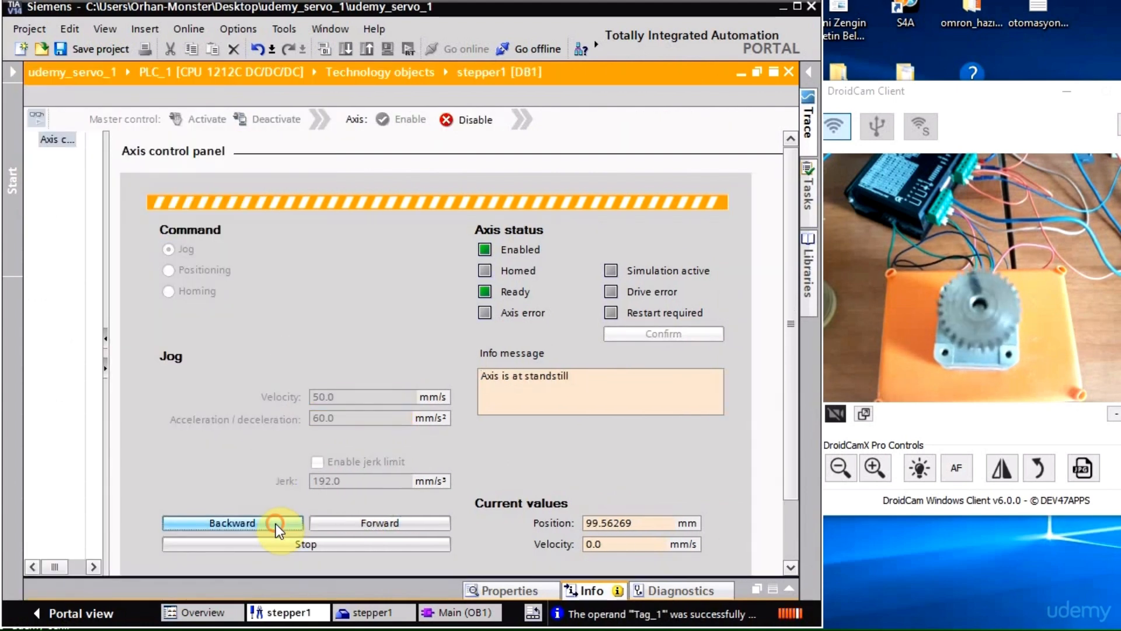
click(346, 523)
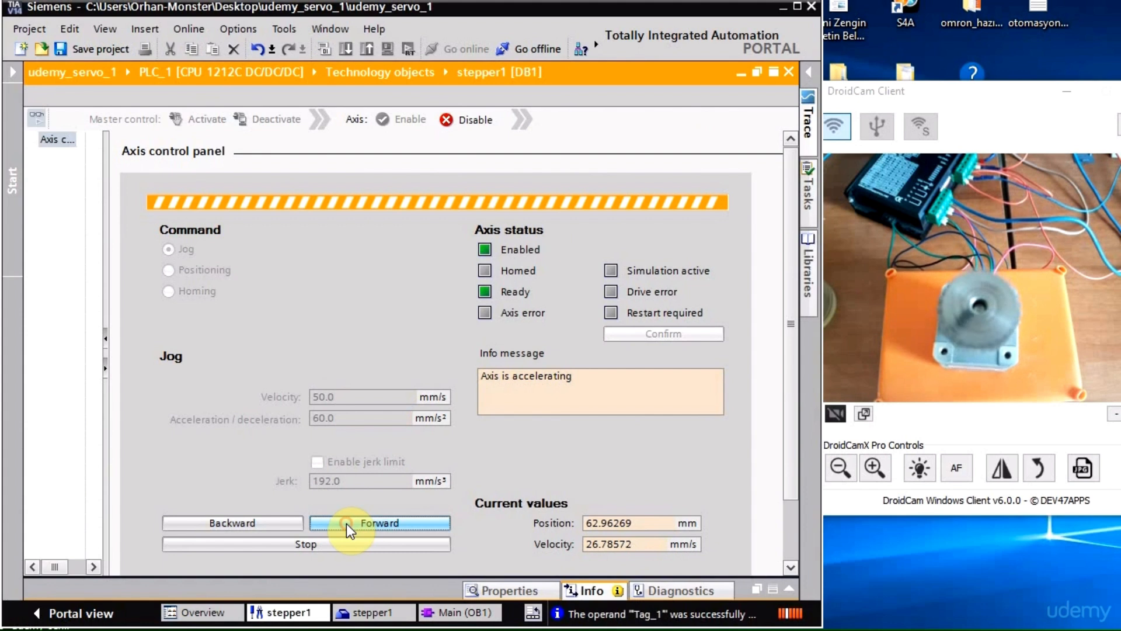
click(279, 525)
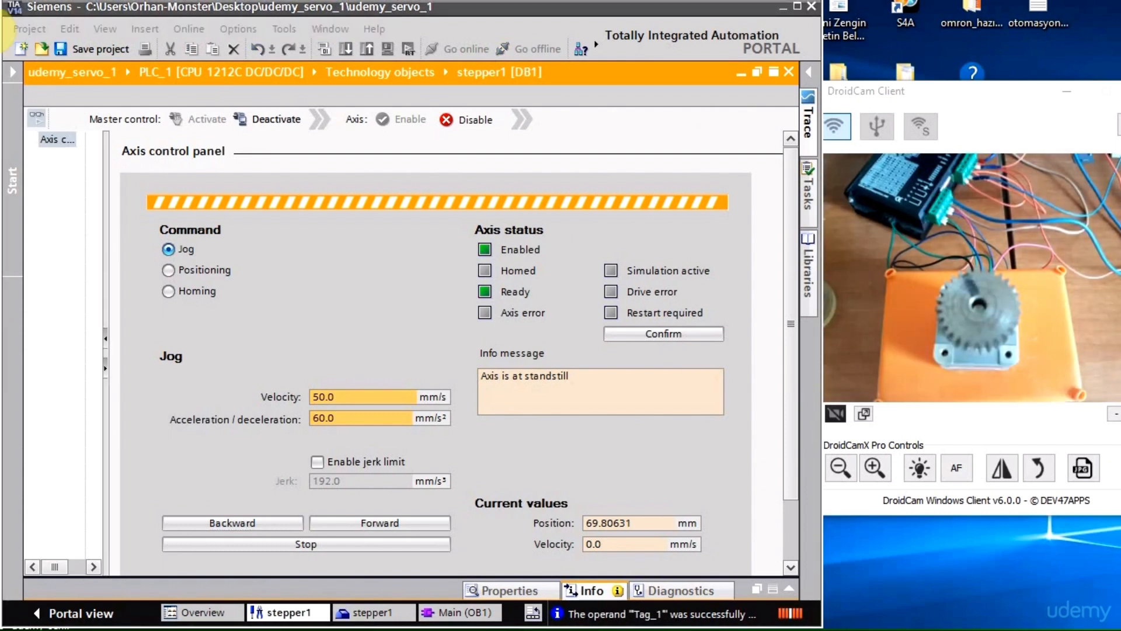
Reopen the Main block, rewire the stepper_ready tag to address %Q0.2 and download the changed program to PLC_1.
click(11, 73)
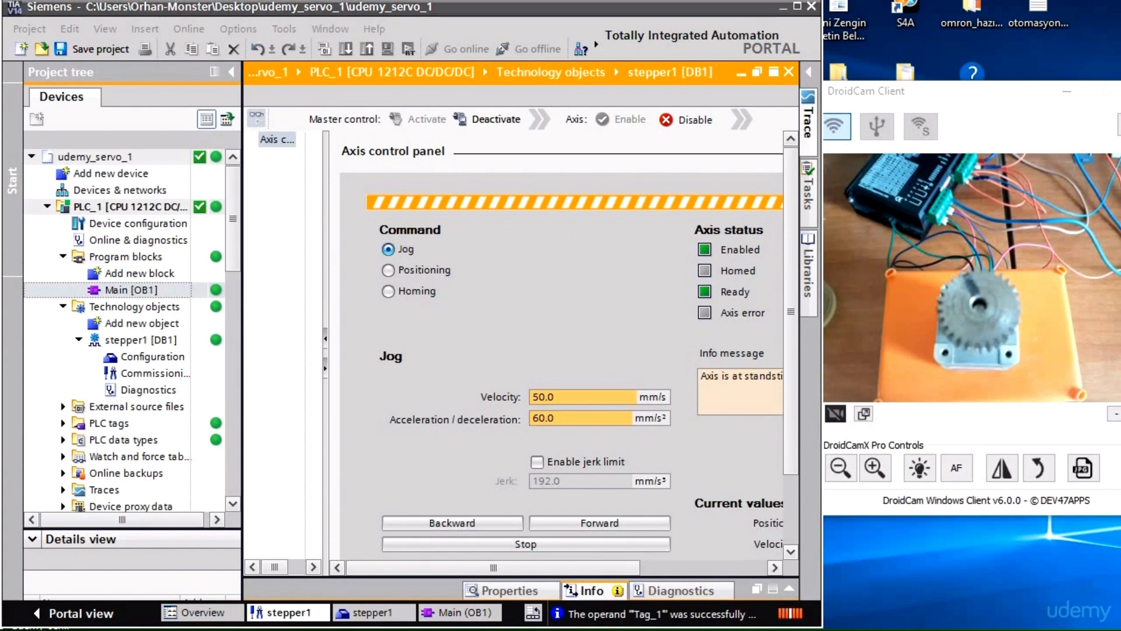
double_click(120, 287)
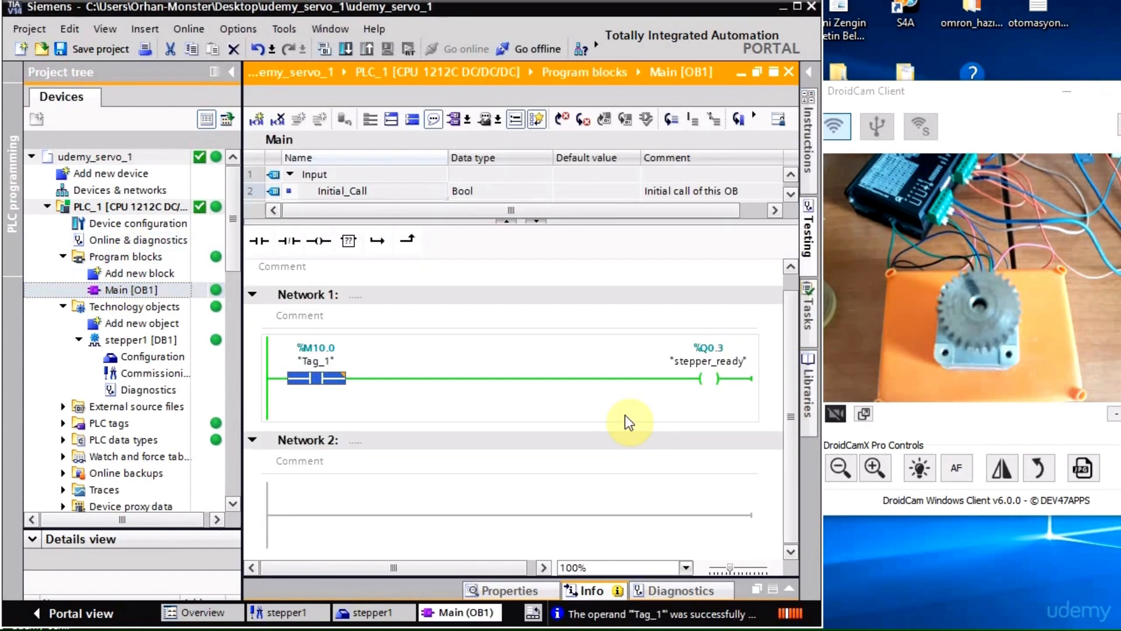
right_click(692, 365)
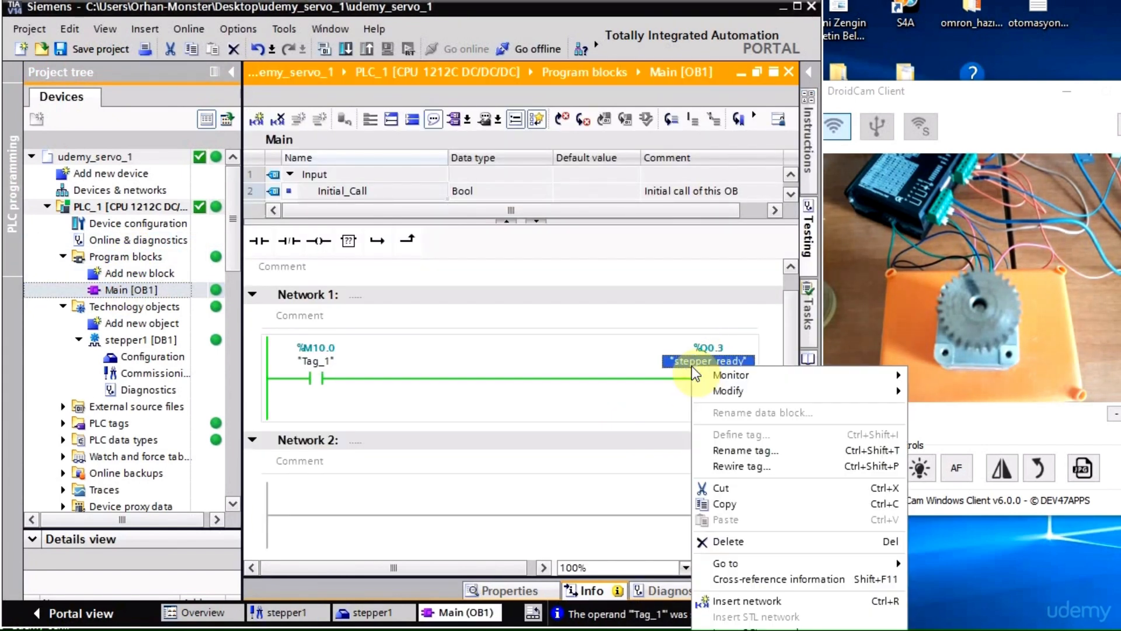
click(723, 465)
drag(787, 380, 325, 314)
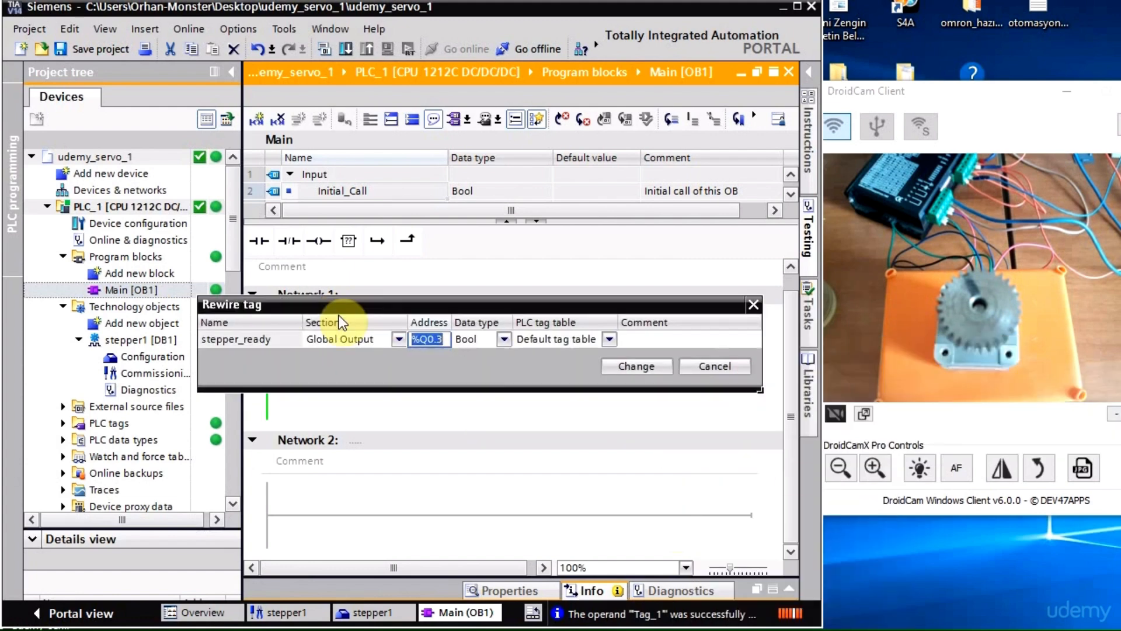
click(443, 348)
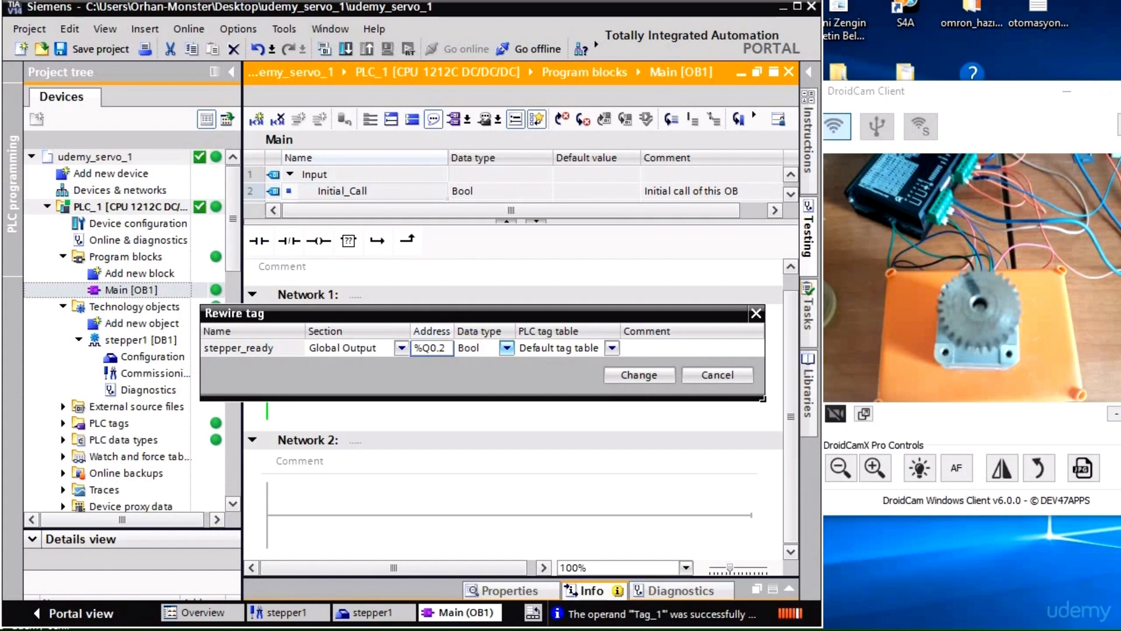
text(2)
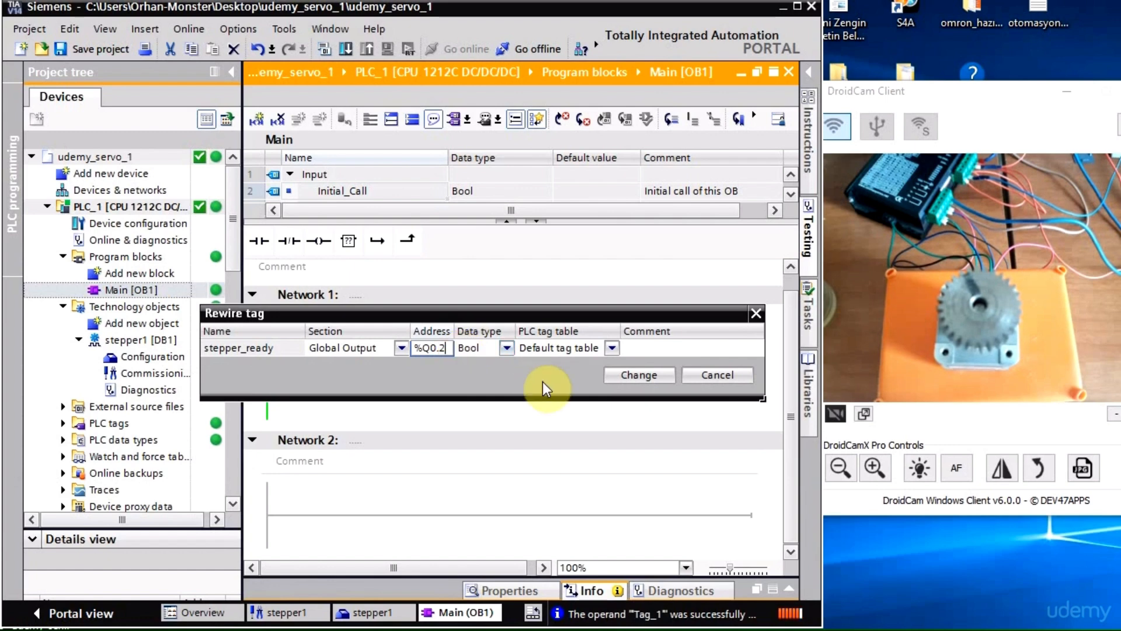
click(632, 376)
click(345, 50)
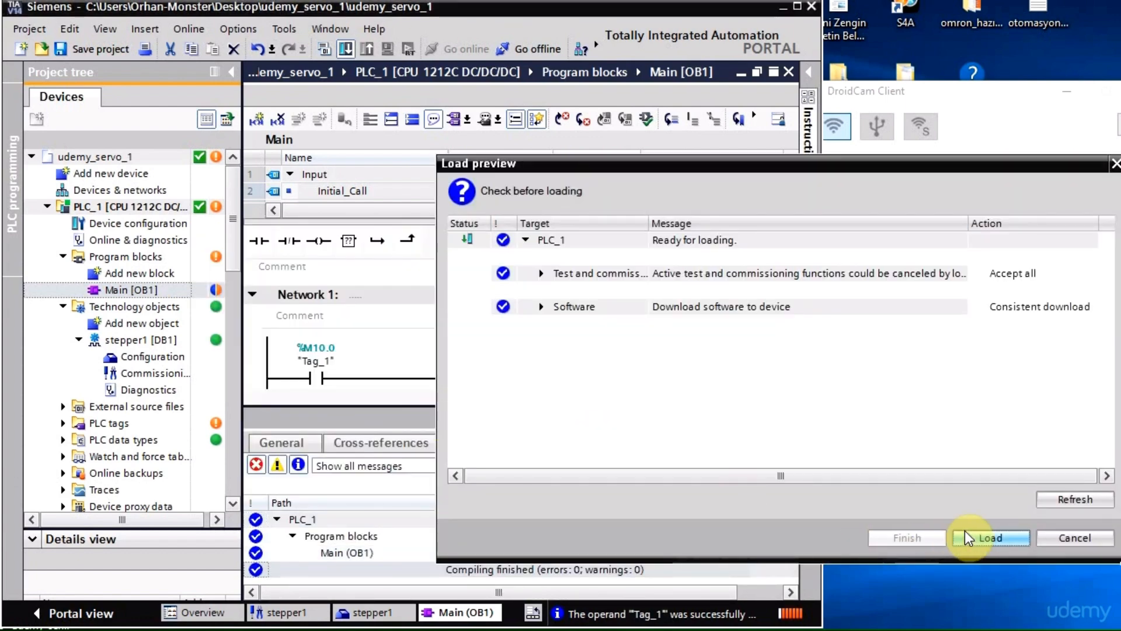
click(968, 535)
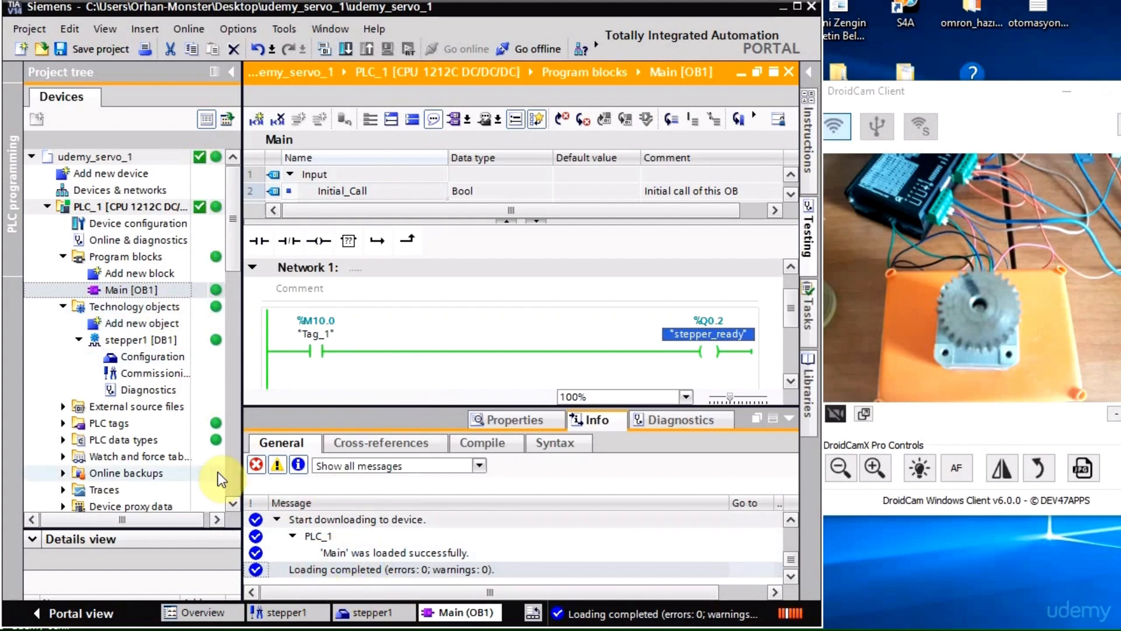
Open stepper1's commissioning panel, collapse the message area, activate master control and enable the axis.
double_click(163, 372)
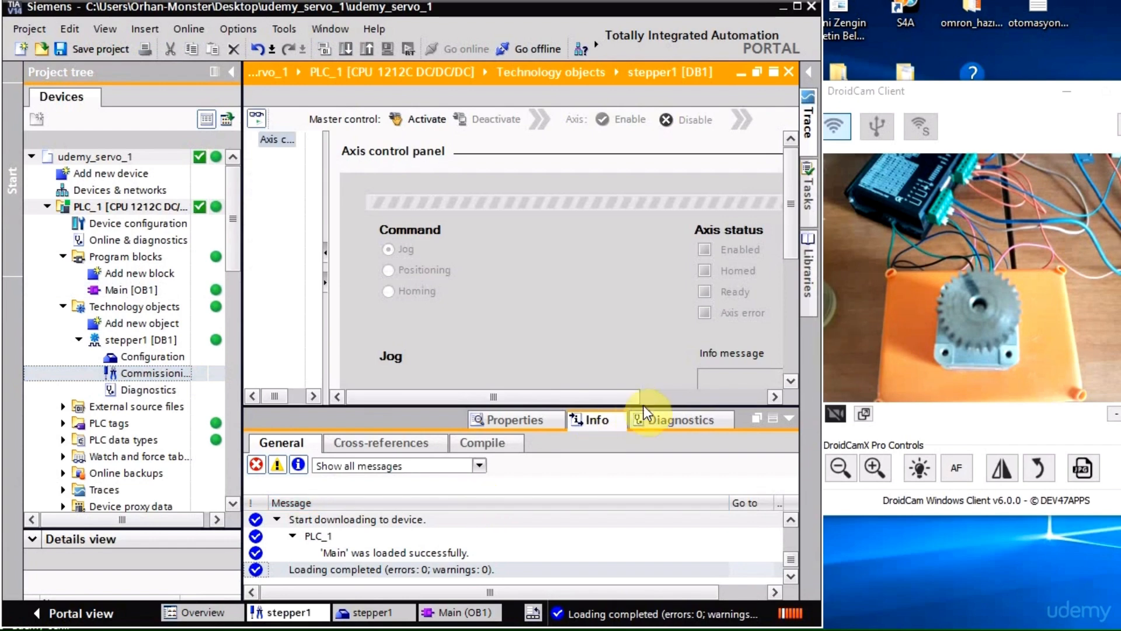
click(784, 416)
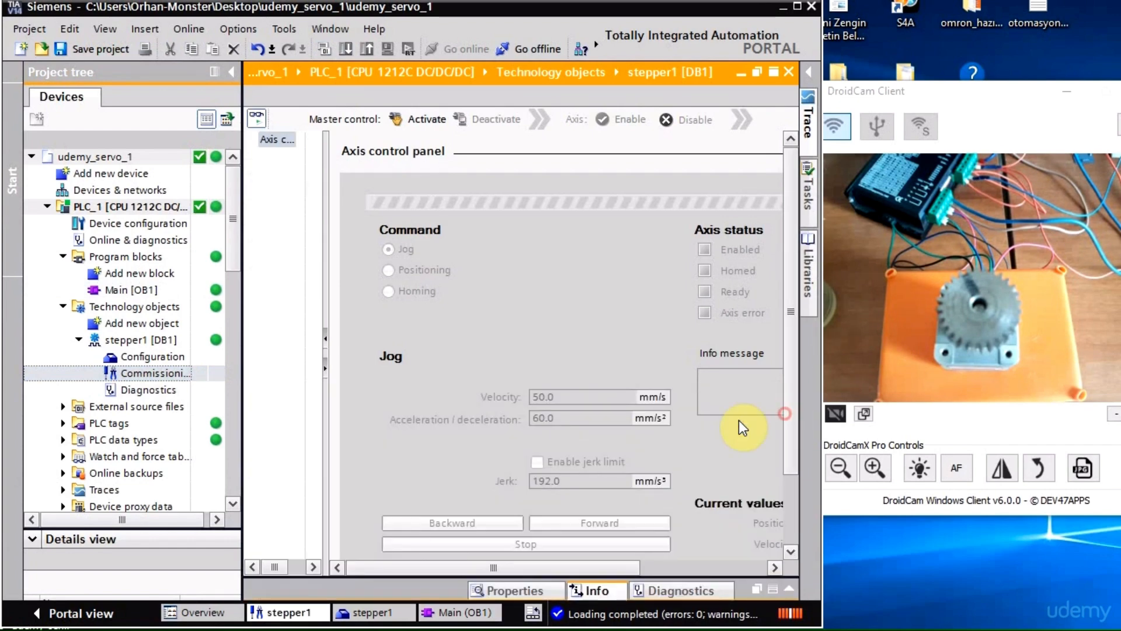
click(418, 121)
click(517, 523)
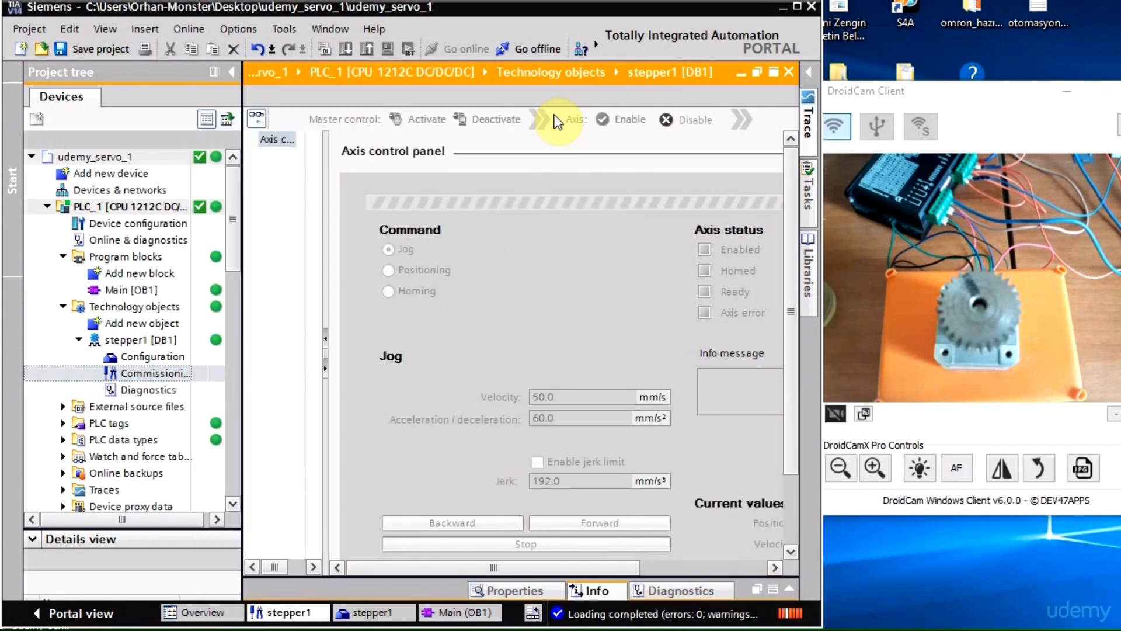
click(608, 120)
Jog the axis forward and backward twice at 50 mm/s to test it with stepper_ready on %Q0.2.
click(559, 520)
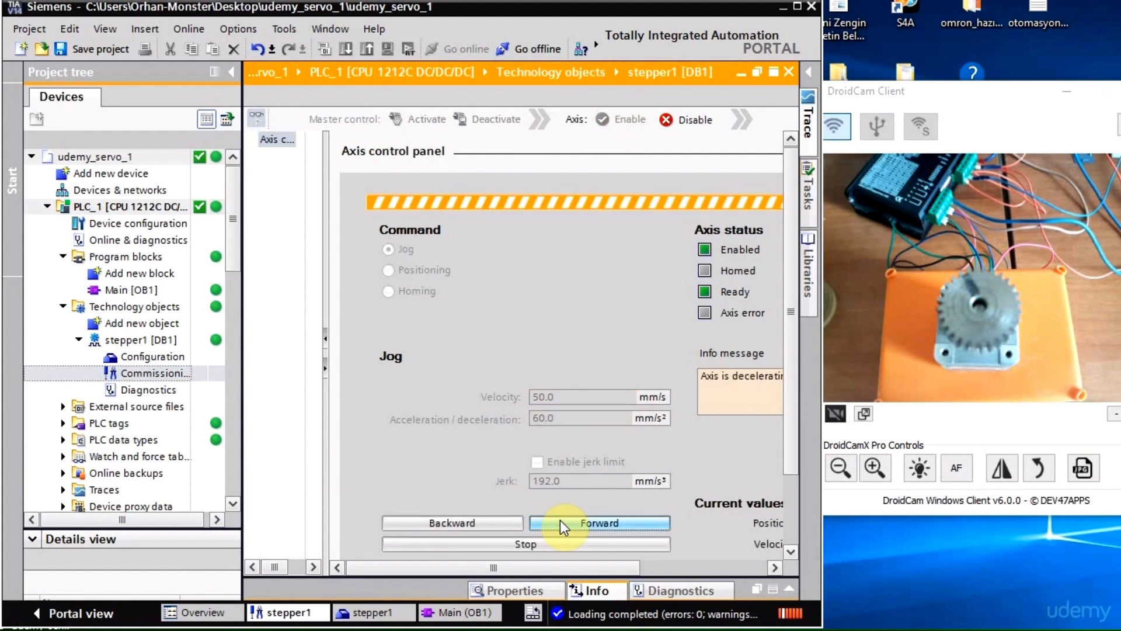
click(478, 523)
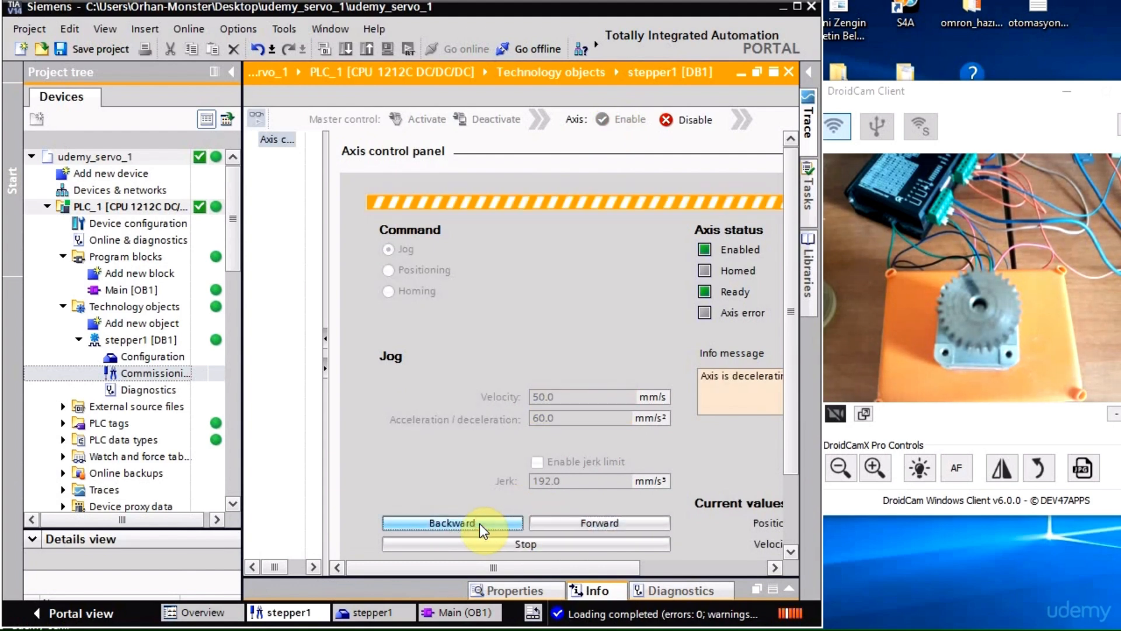
click(548, 525)
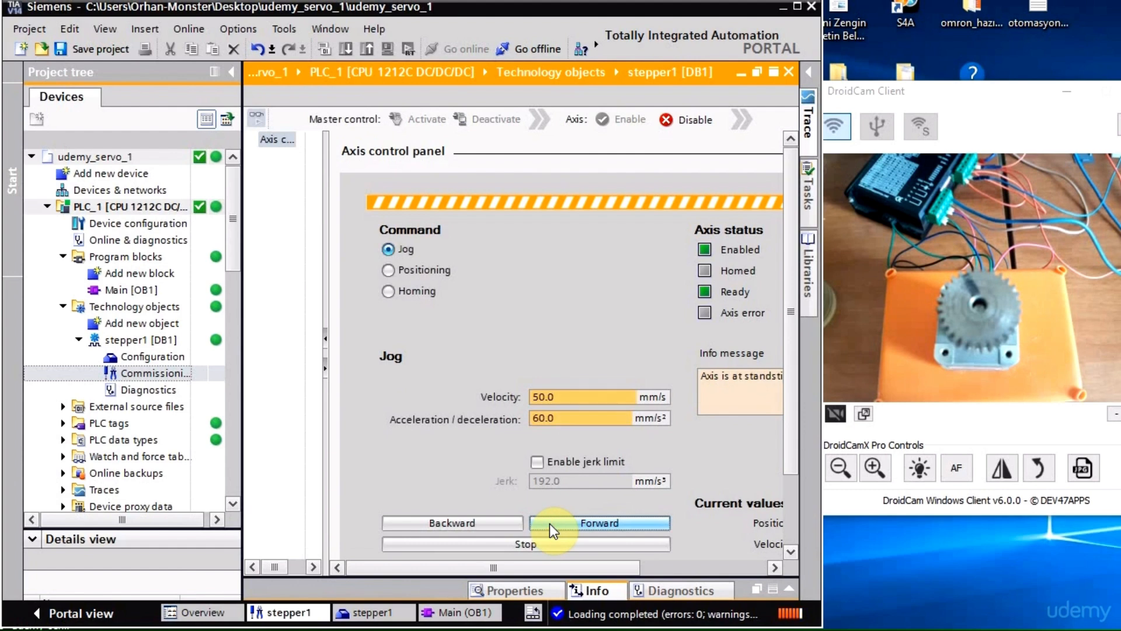
click(505, 524)
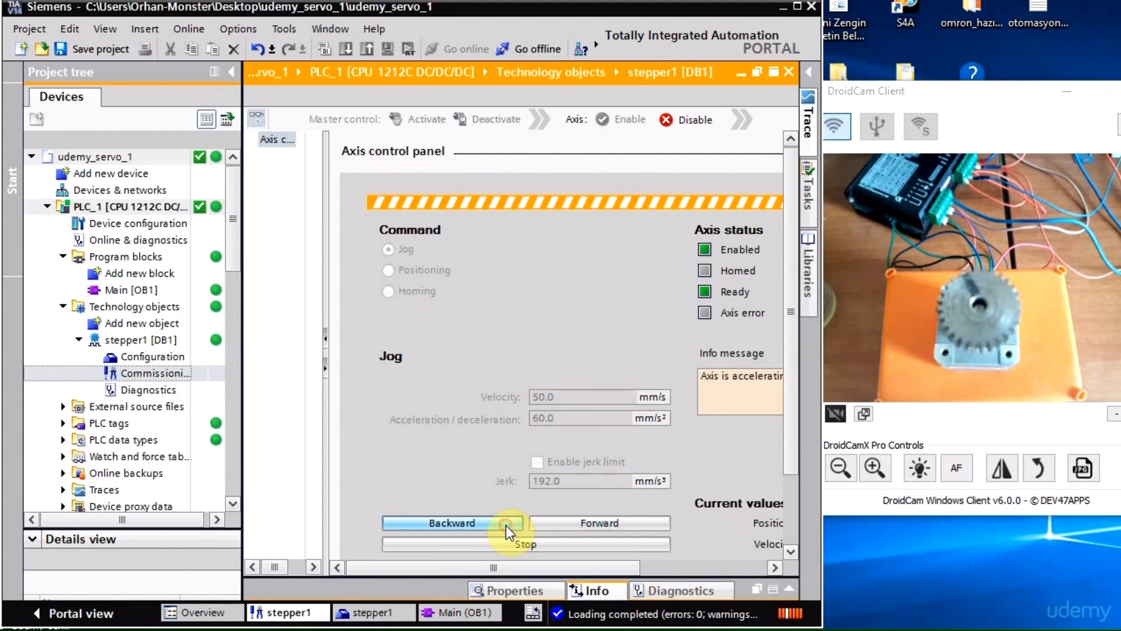
Return to the Main block and modify the M10.0 contact's tag to 0 to switch off the stepper_ready output.
click(462, 610)
right_click(320, 382)
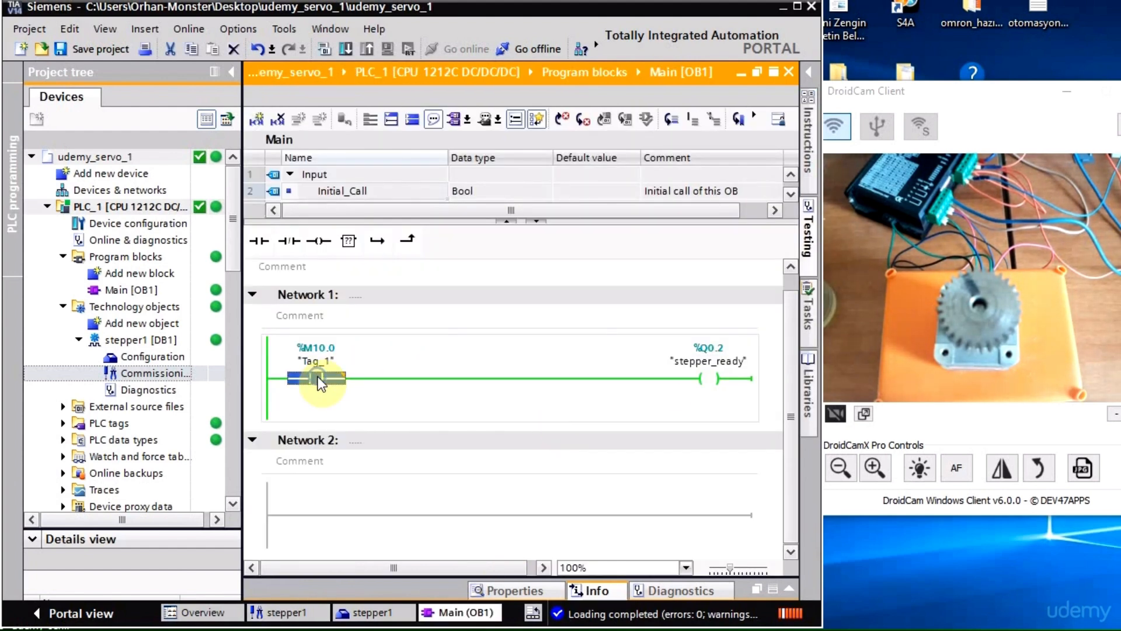
mouse_move(502, 404)
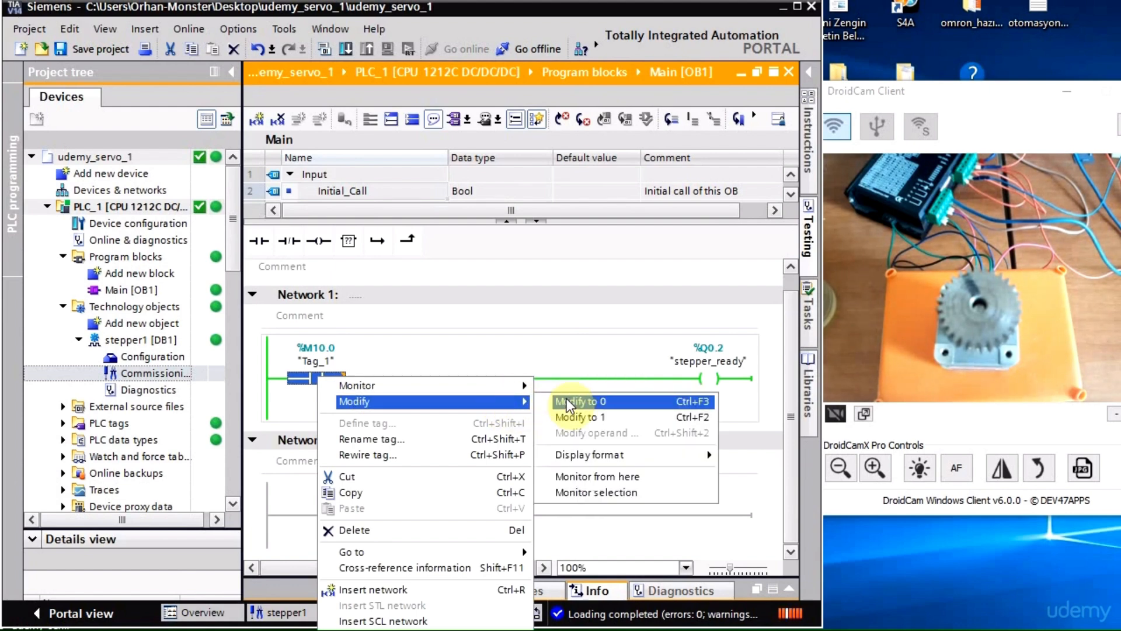
click(569, 402)
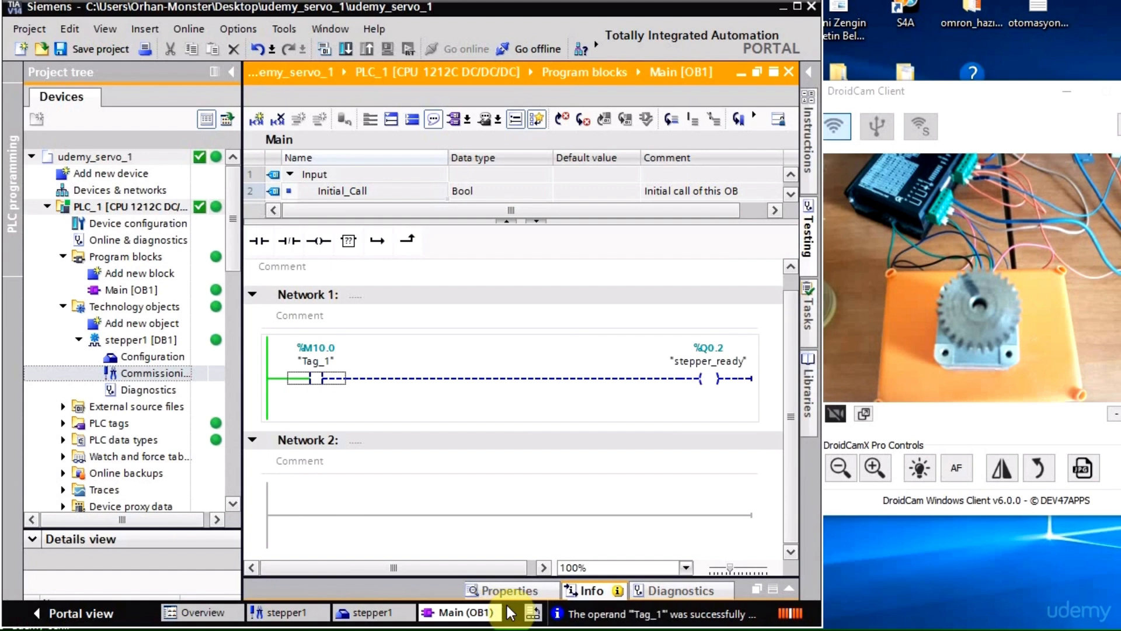
Go back to stepper1's axis control panel, enable the axis and jog it forward at 50 mm/s.
double_click(174, 376)
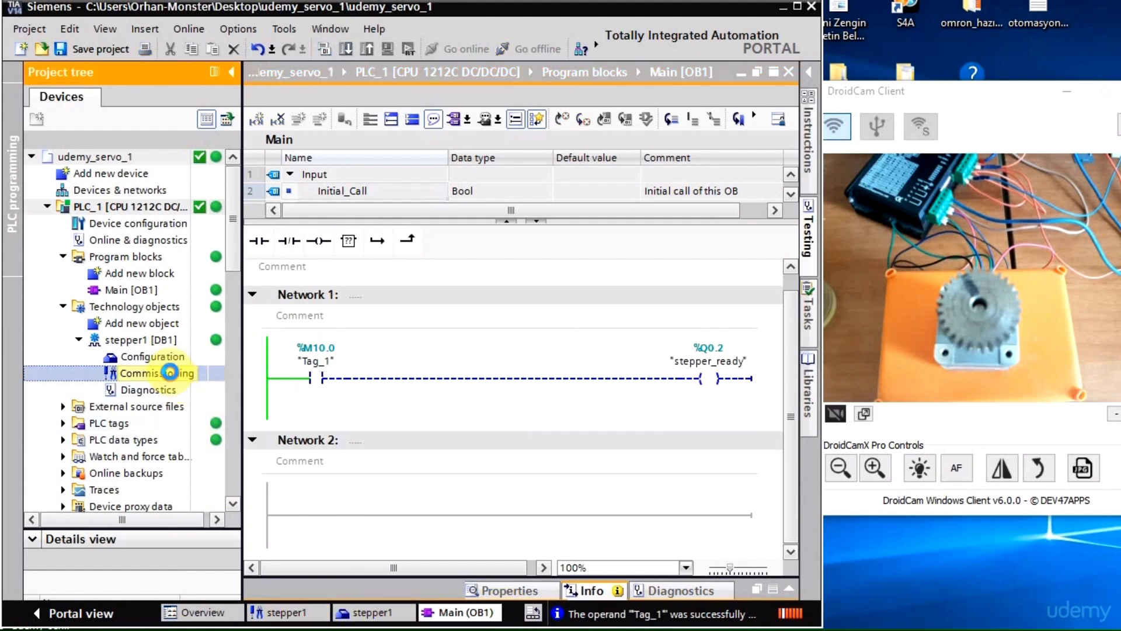
click(618, 124)
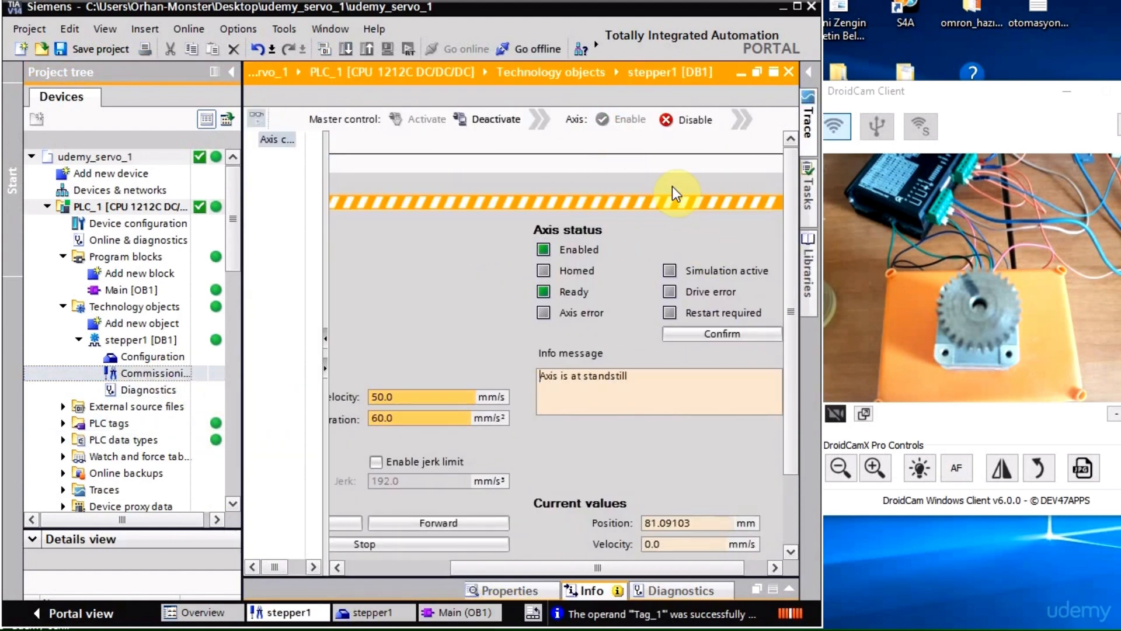
click(450, 523)
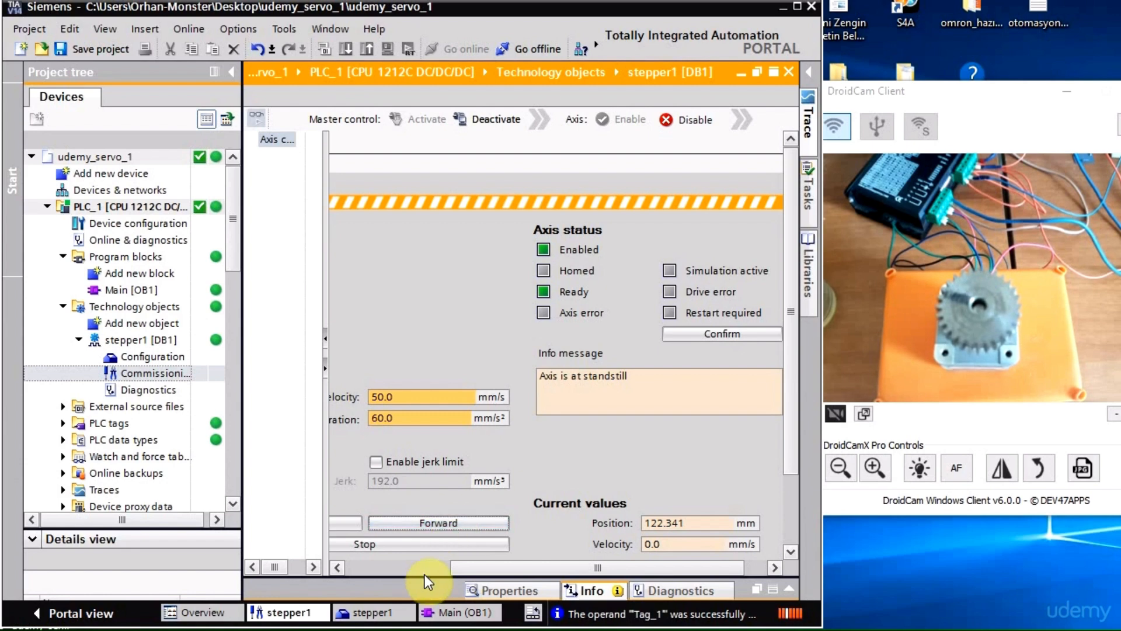
Show the Main block, move the DroidCam Client window off the screen and widen the TIA Portal window to fill it.
click(446, 612)
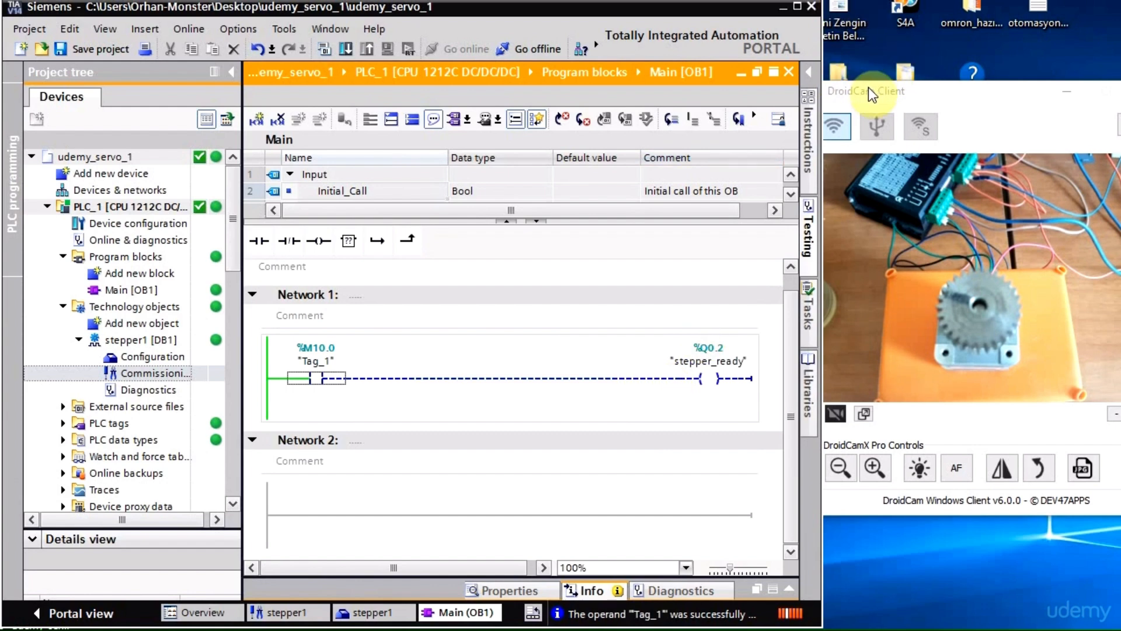
drag(876, 93, 1120, 102)
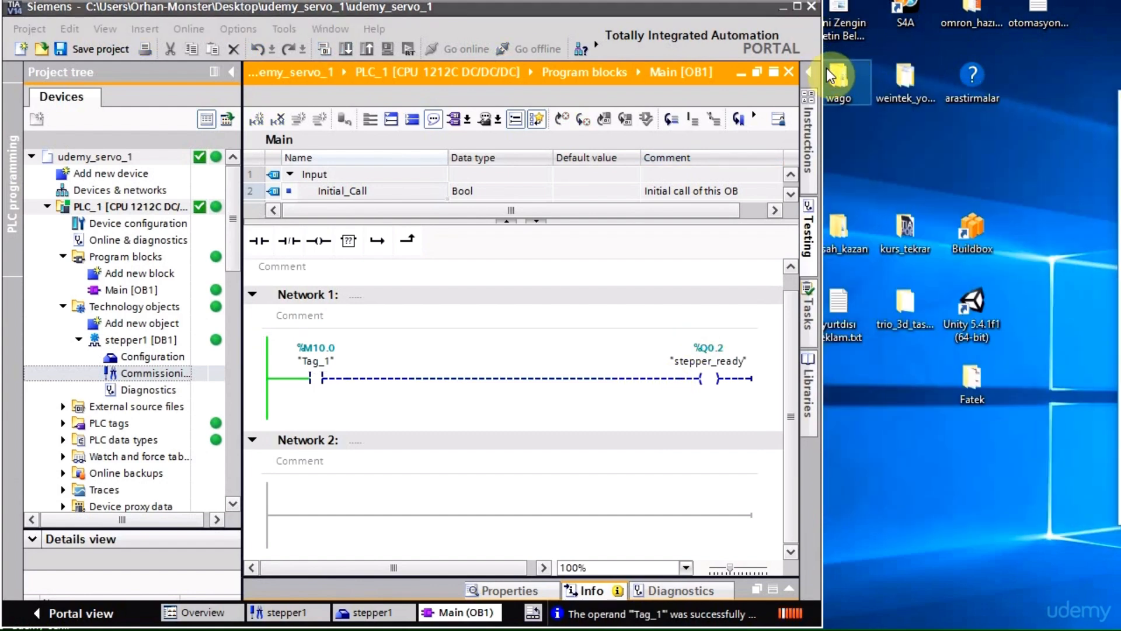
drag(823, 67, 1112, 75)
Revisit stepper1's axis control panel, close it and go offline from PLC_1.
double_click(171, 373)
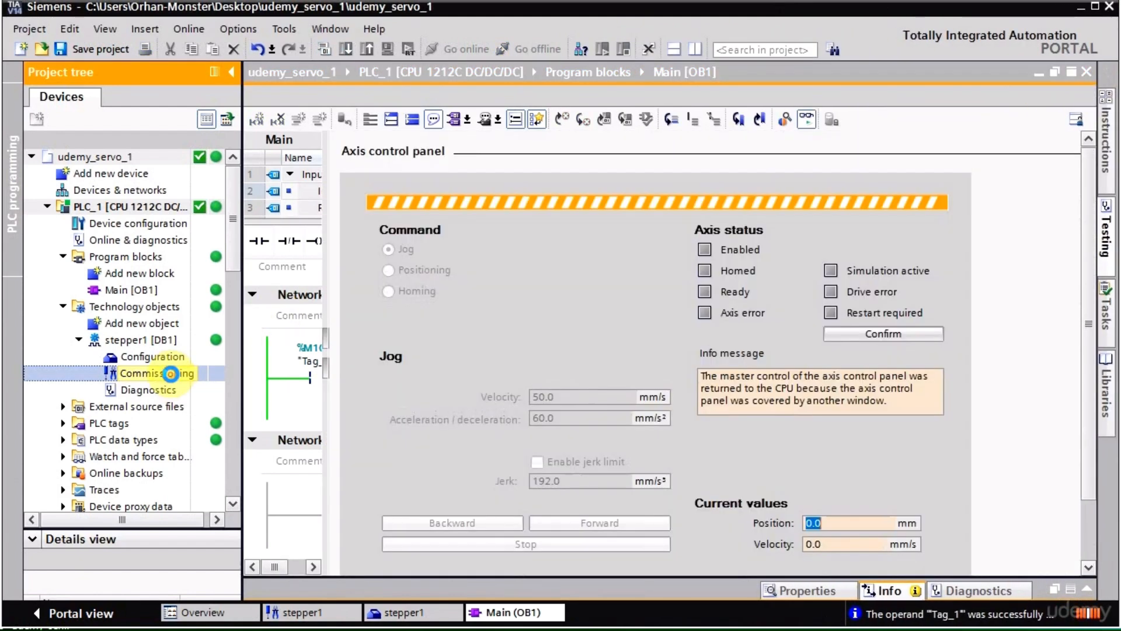
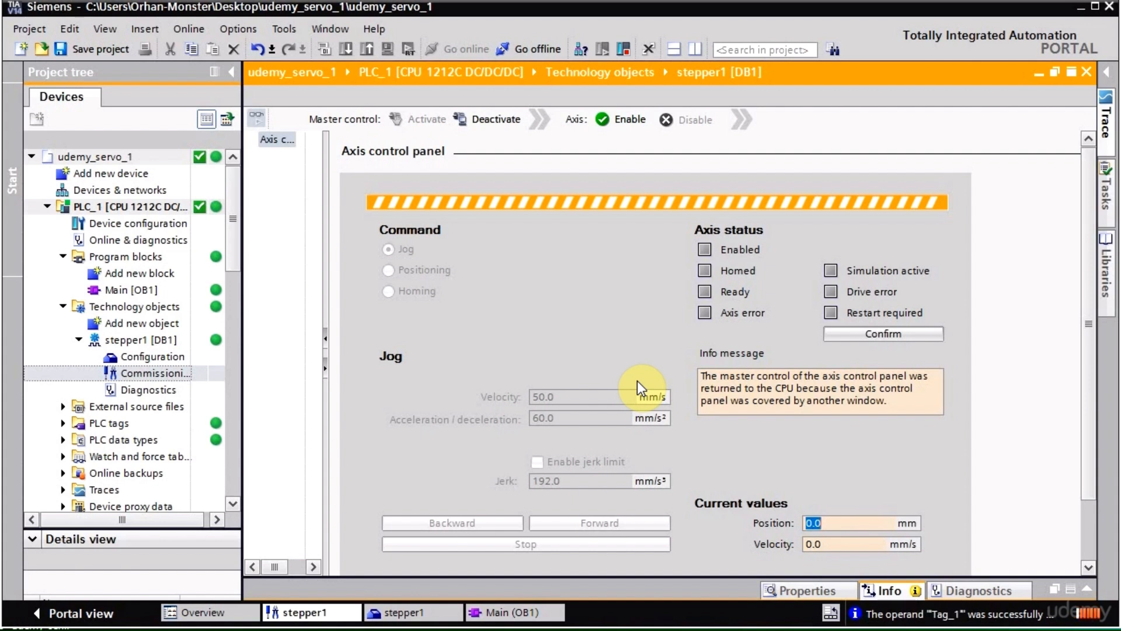
click(818, 484)
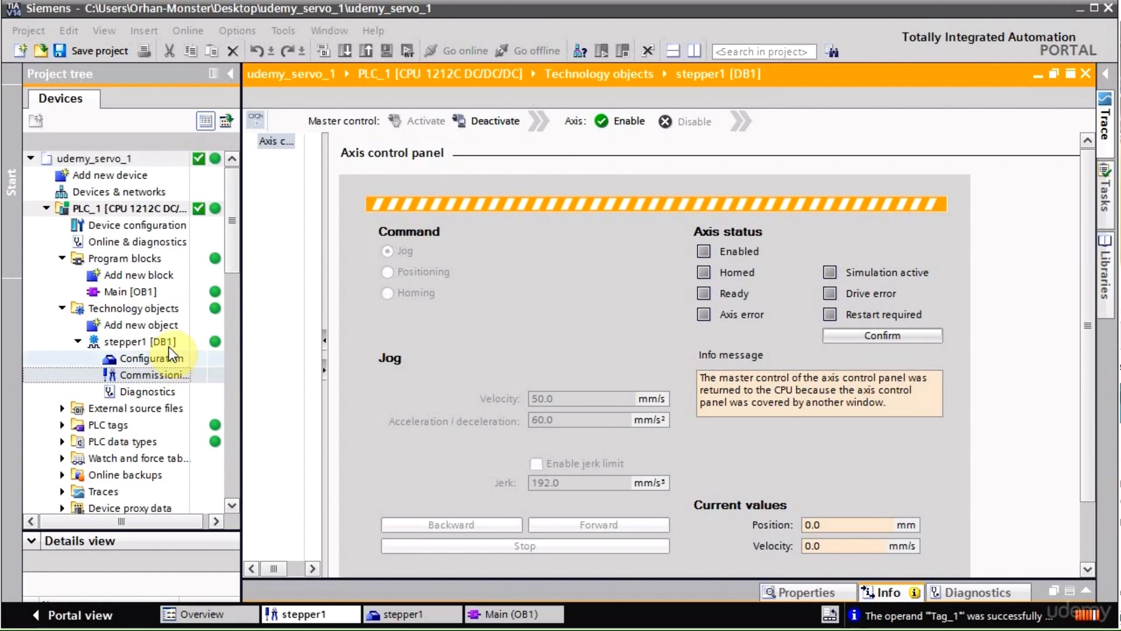
click(1083, 76)
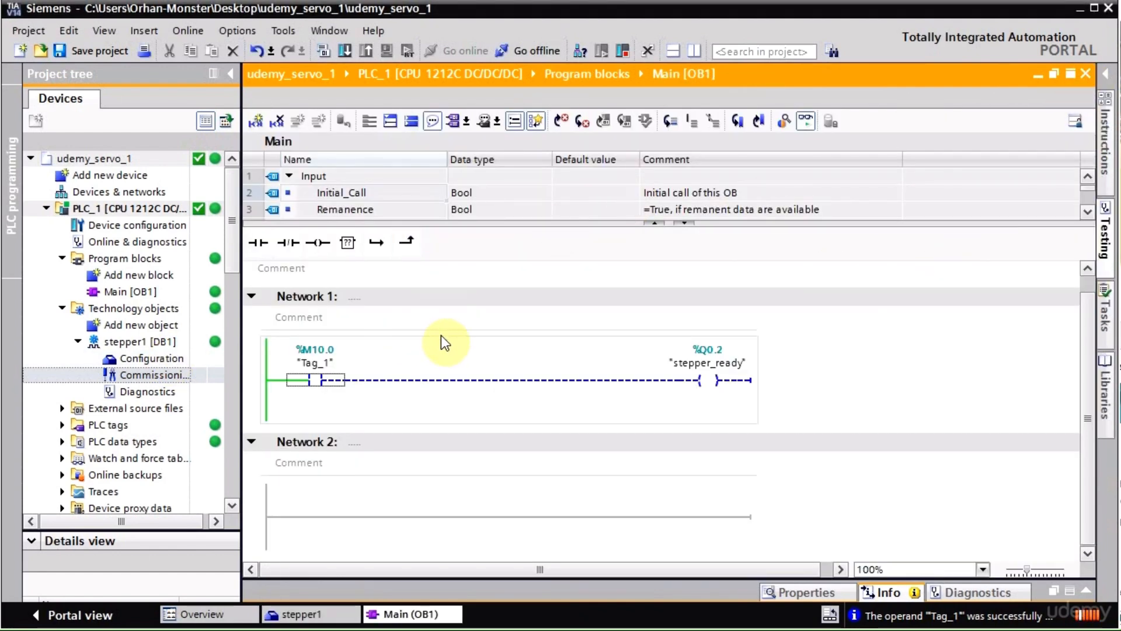
click(501, 51)
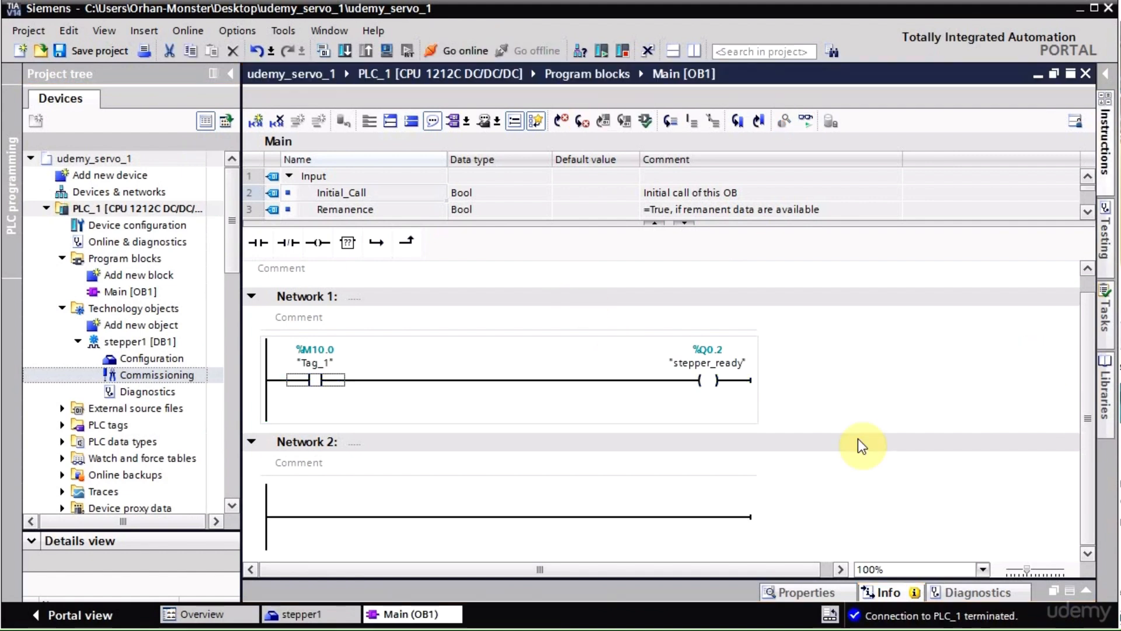
Show the instructions catalogue beside the Main block, widen it and expand the Motion Control folder under Technology.
click(1106, 149)
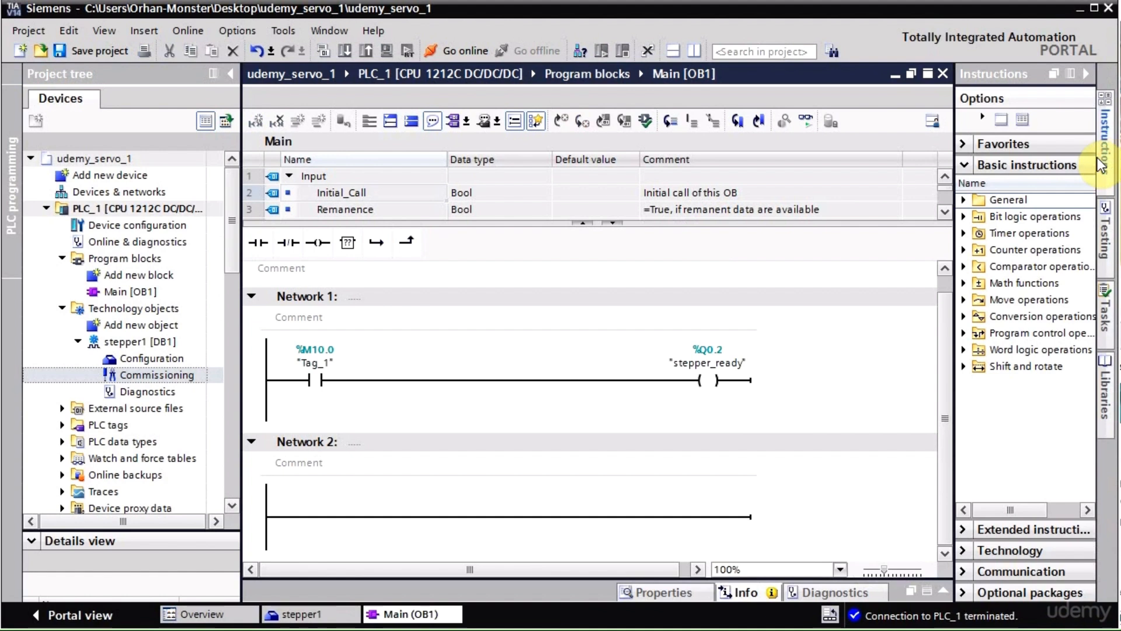
drag(951, 320, 896, 321)
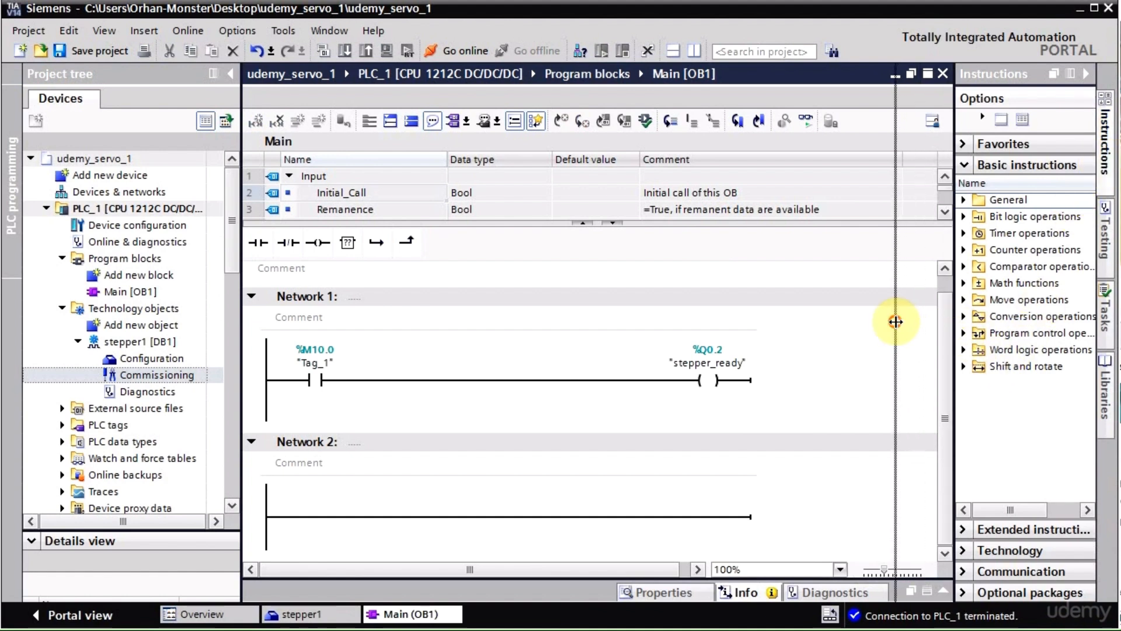
click(909, 164)
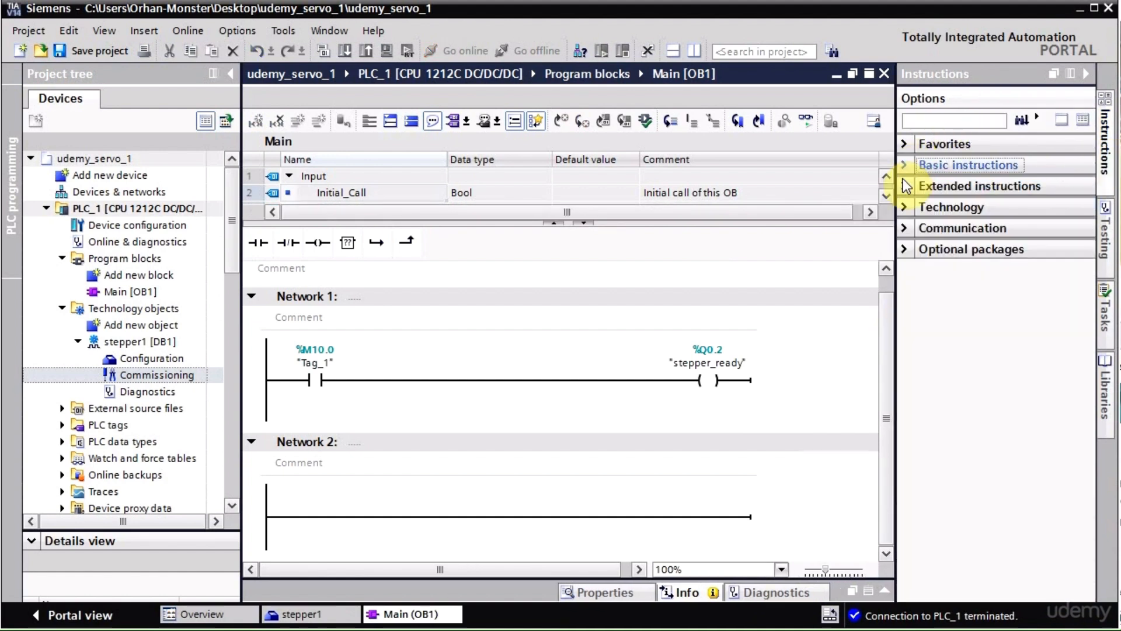
click(905, 209)
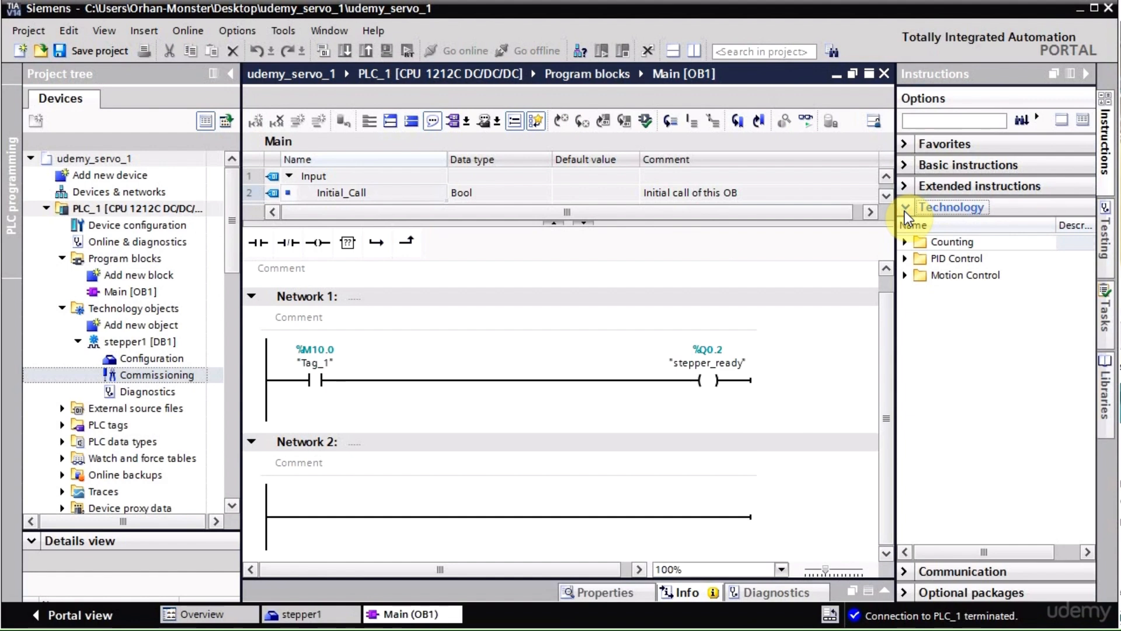
click(905, 275)
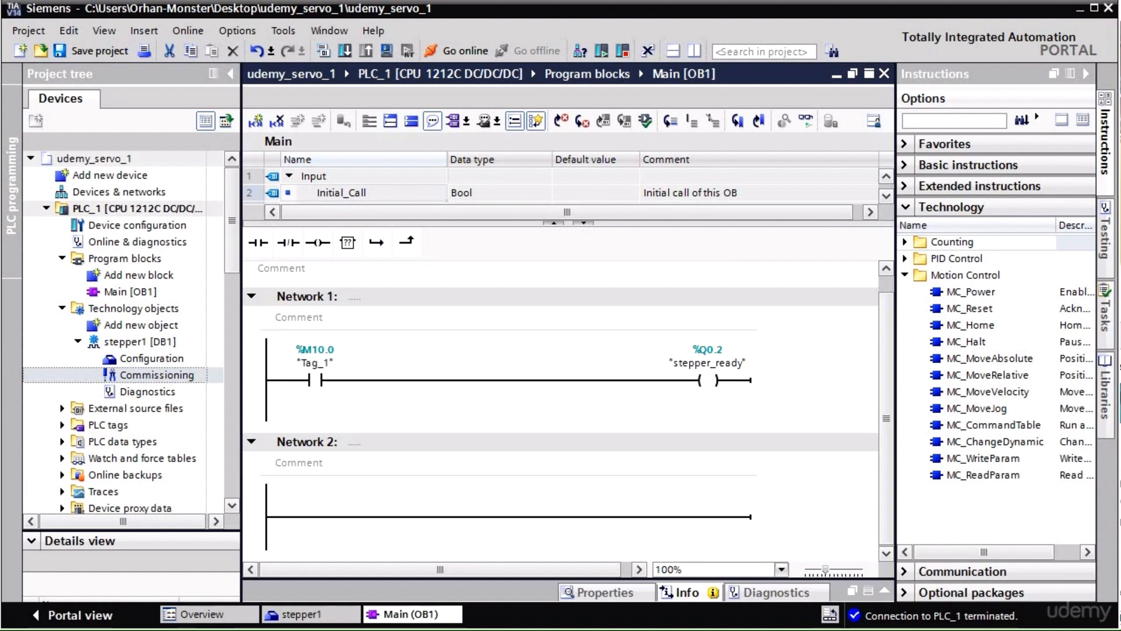
key(alt+Tab)
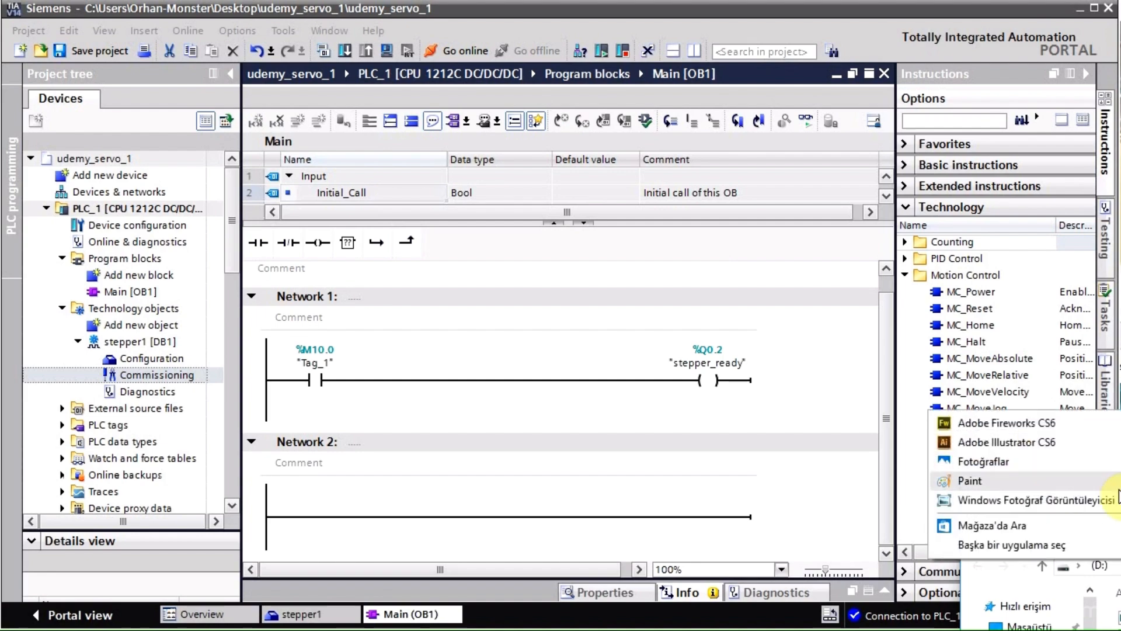
click(1114, 500)
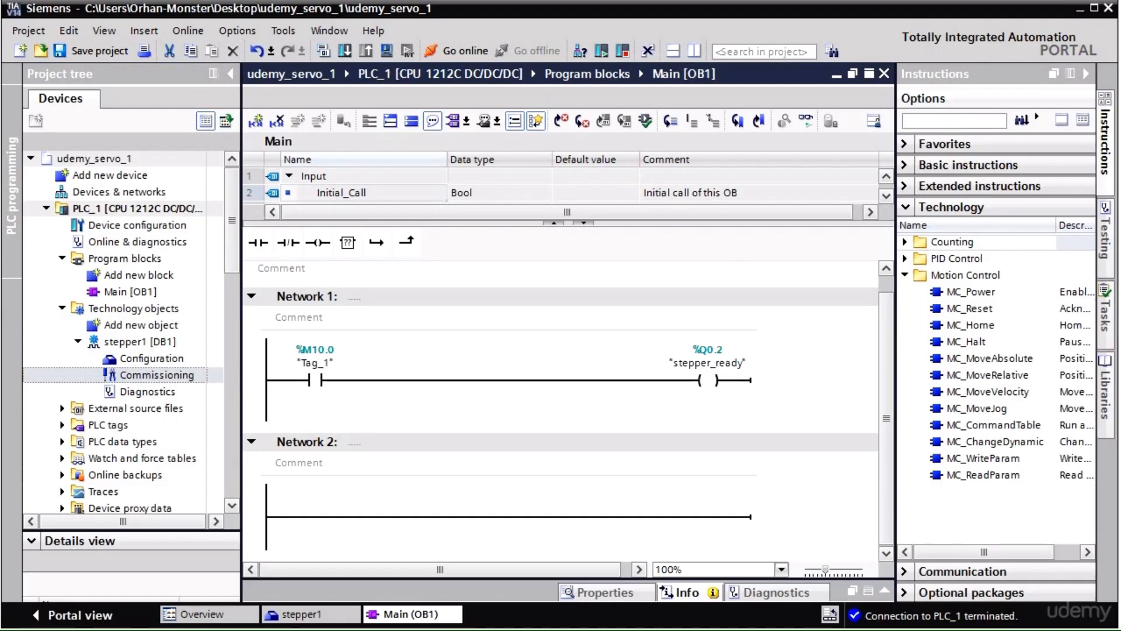
Insert an MC_Power block into Network 2 with a single-instance data block named step_Power_DB.
mouse_move(971, 291)
mouse_down()
mouse_move(486, 507)
mouse_move(506, 514)
mouse_up()
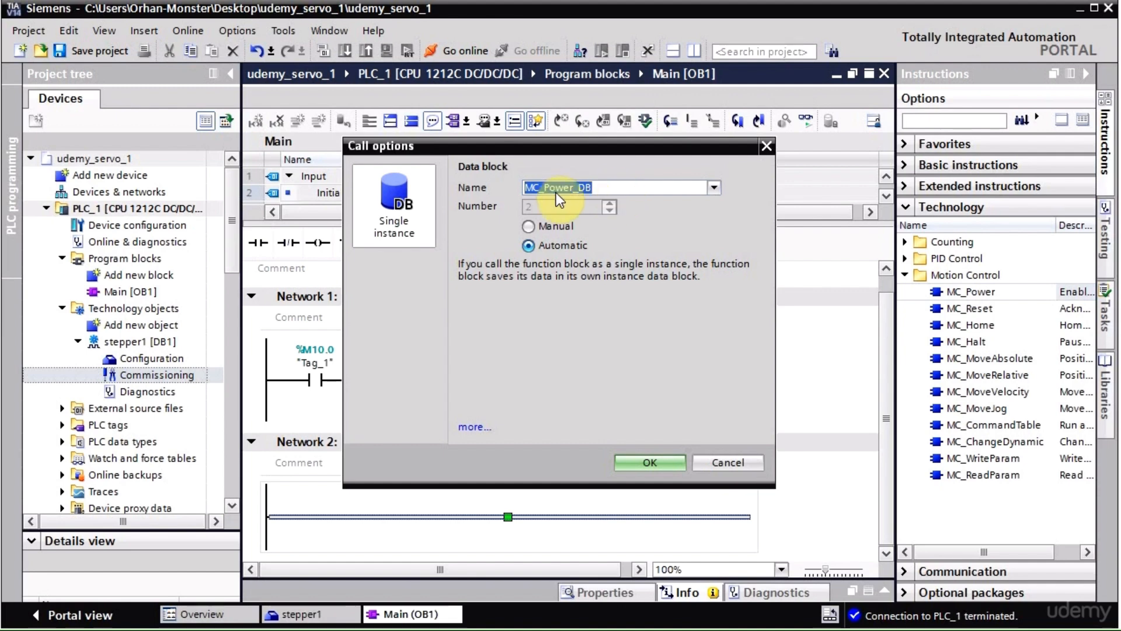
click(533, 187)
drag(540, 186, 520, 191)
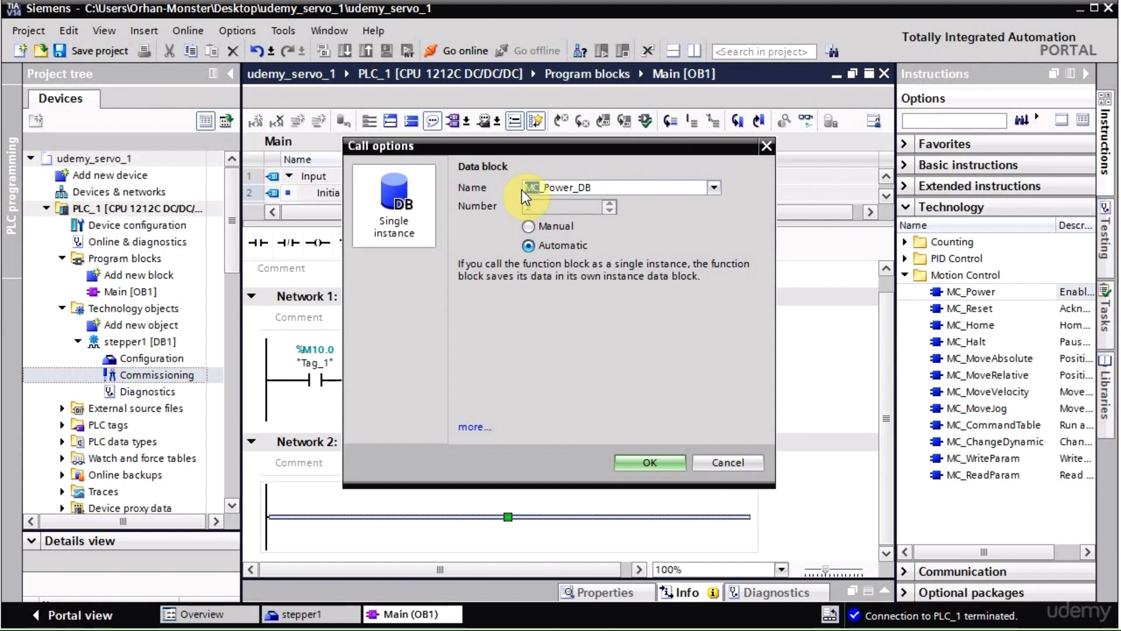
text(step)
click(653, 462)
Assign the stepper1 technology object to the Axis input of the MC_Power block in Network 2.
scroll(534, 525, down, 3)
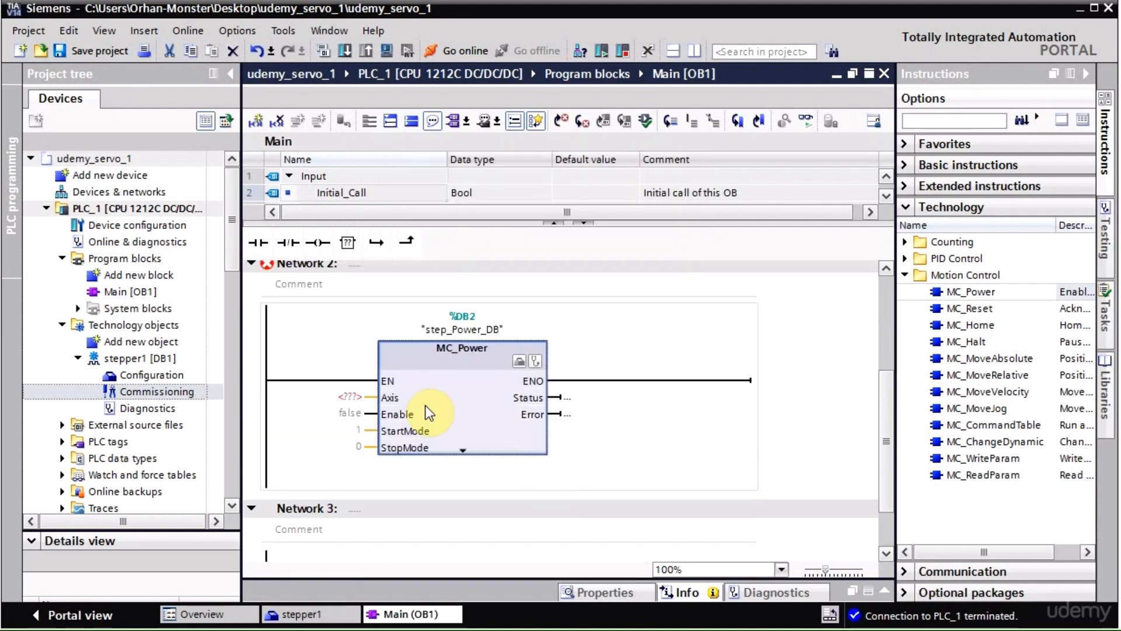
click(355, 396)
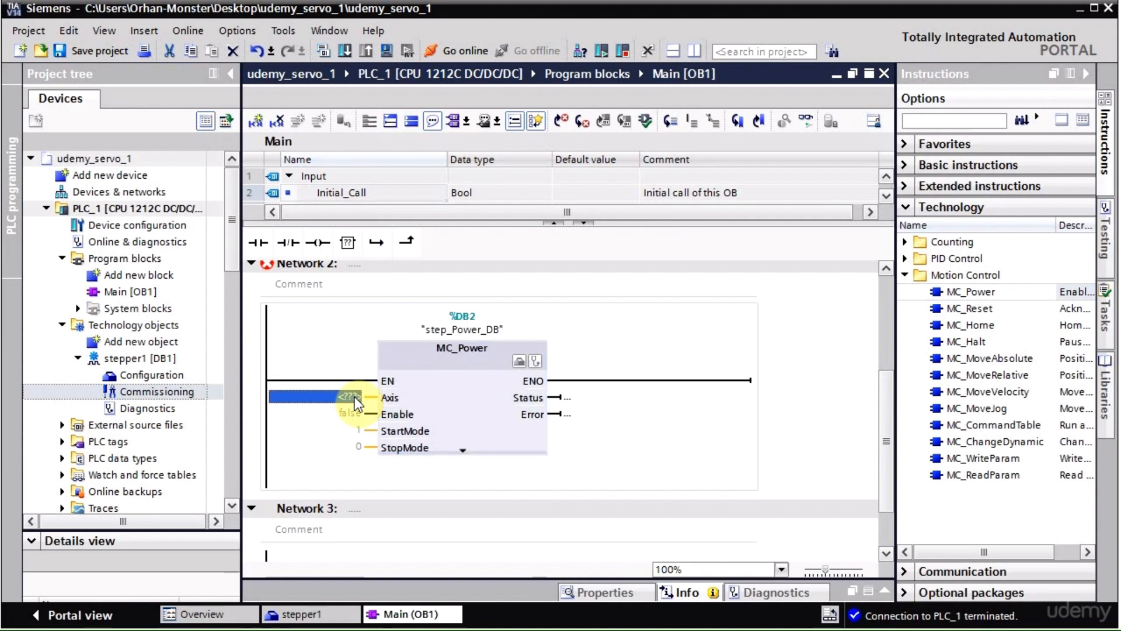
click(372, 399)
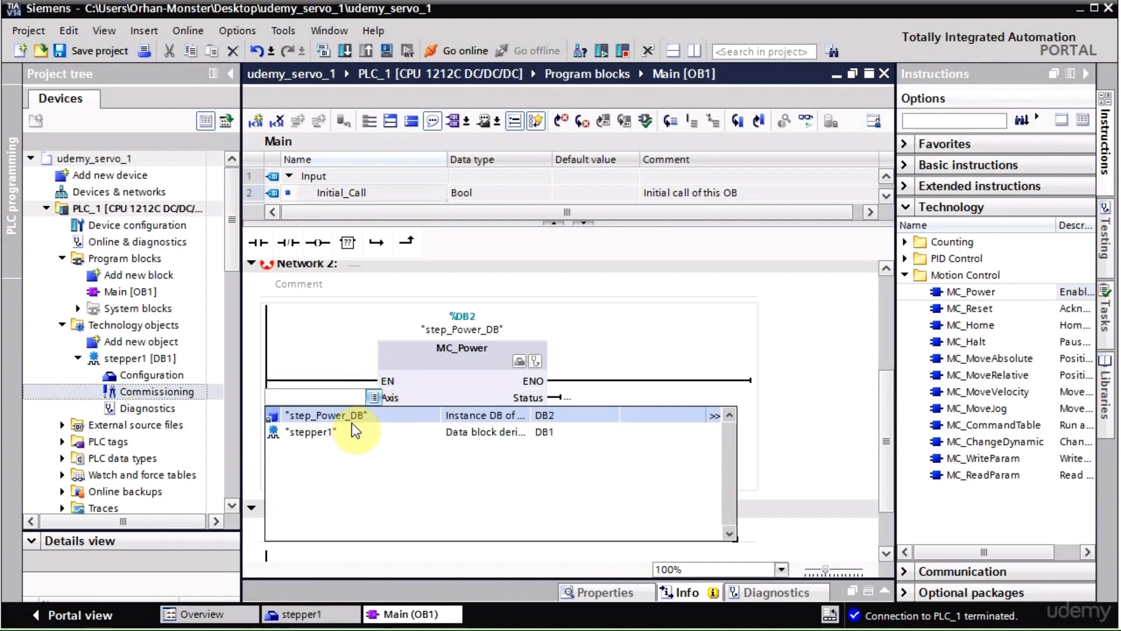
click(345, 437)
click(615, 443)
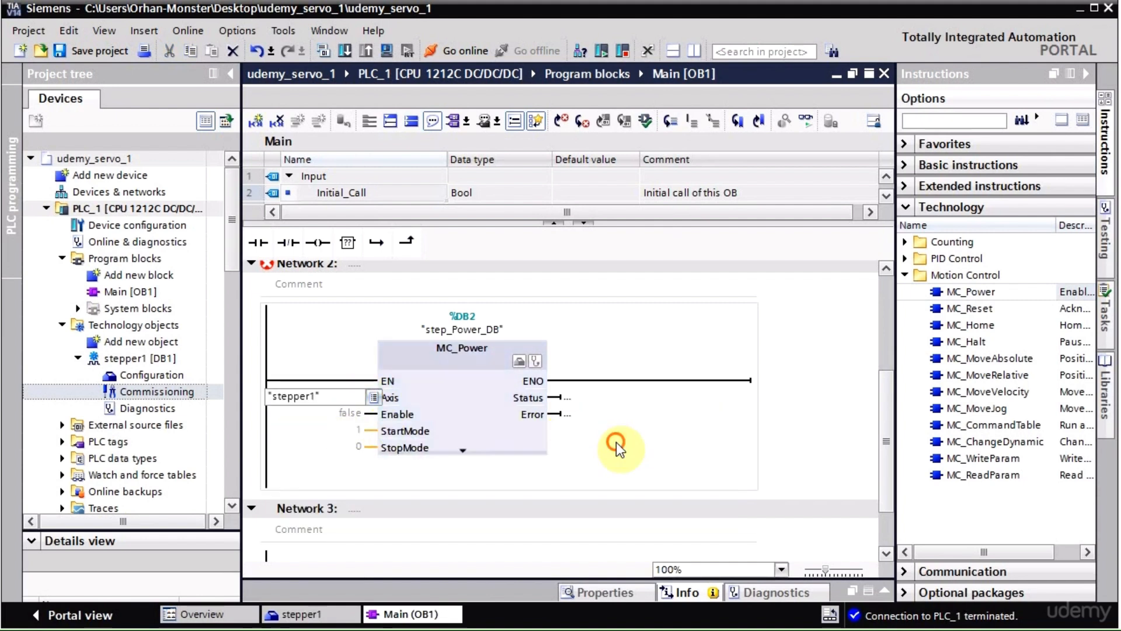
Insert a normally open contact at the Enable input of the MC_Power block in Network 2 and widen the program editor.
click(341, 432)
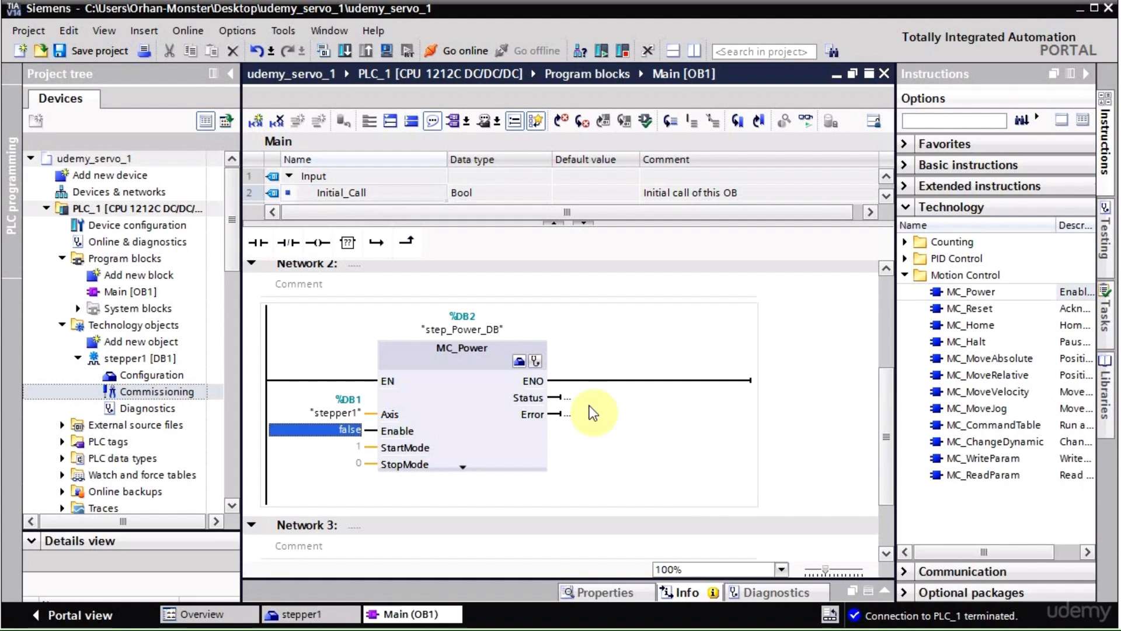
drag(265, 244, 335, 437)
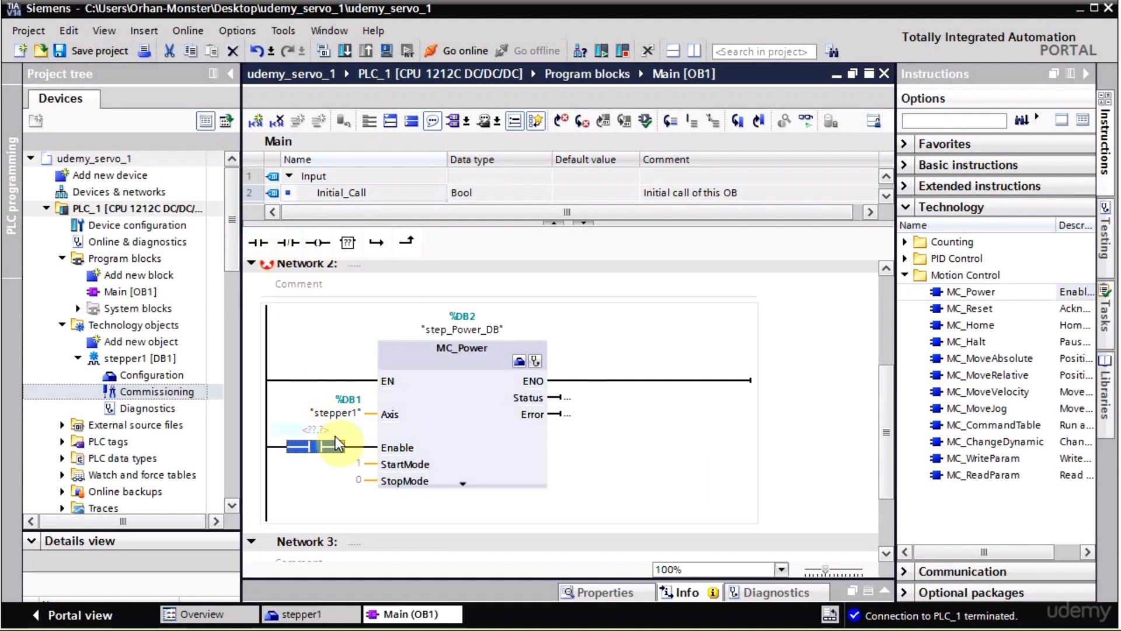
click(692, 454)
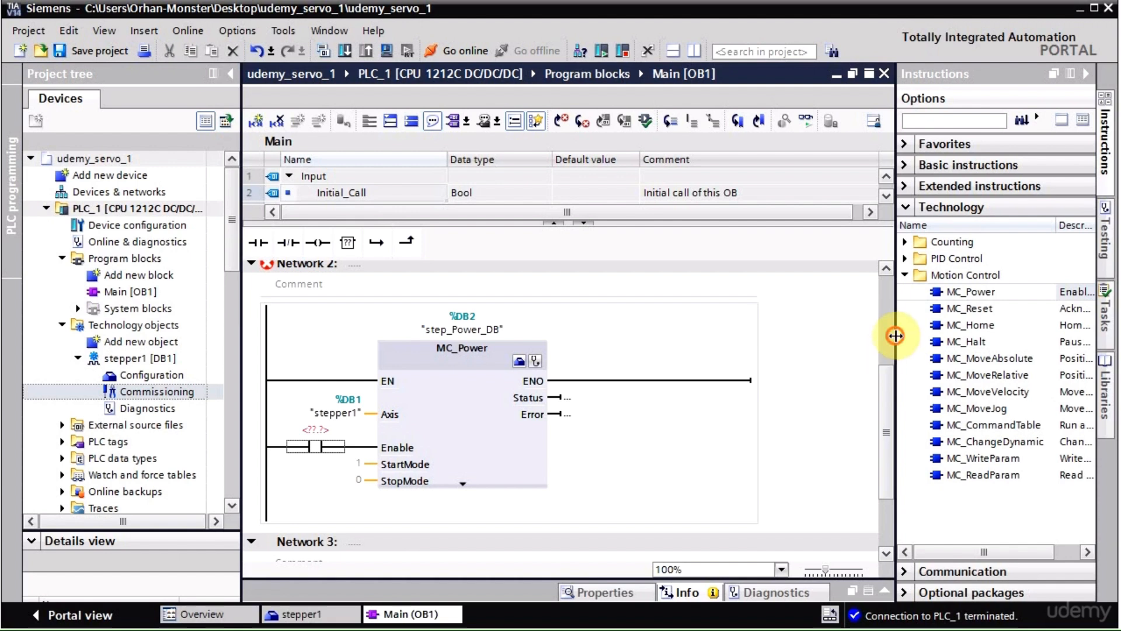
drag(894, 335, 959, 336)
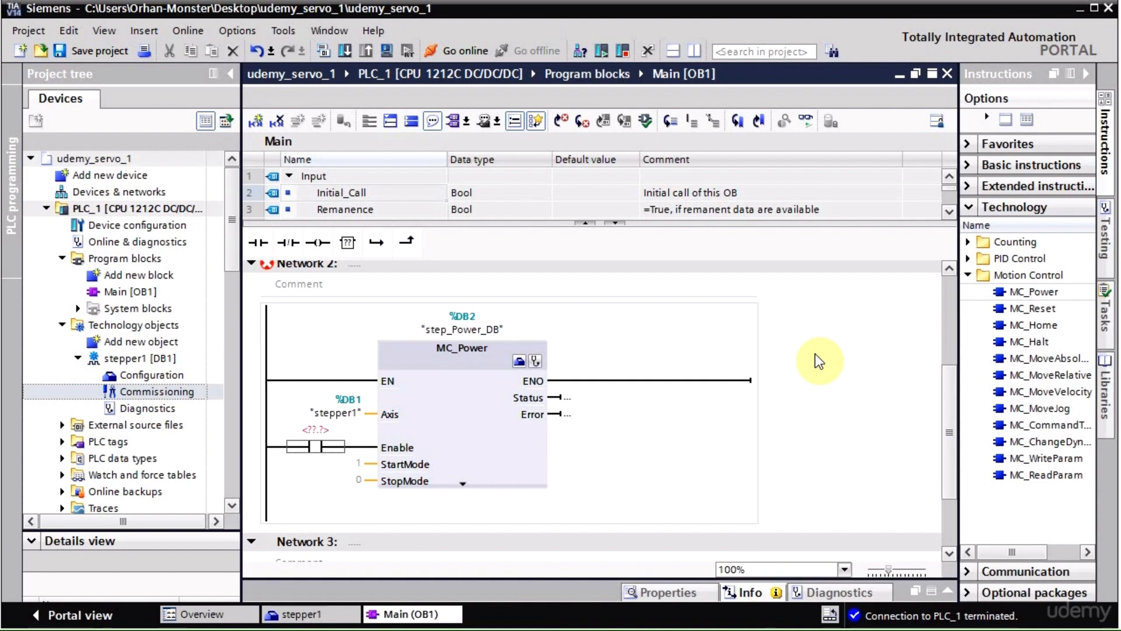
Add a global data block named Data to the PLC's program blocks.
click(153, 272)
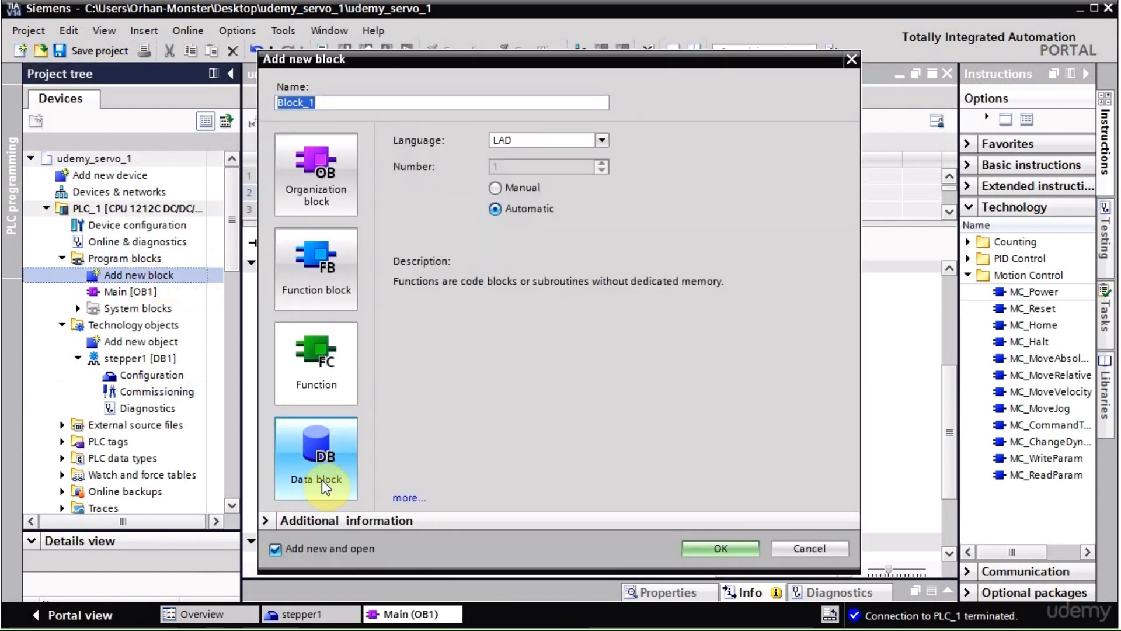
click(321, 479)
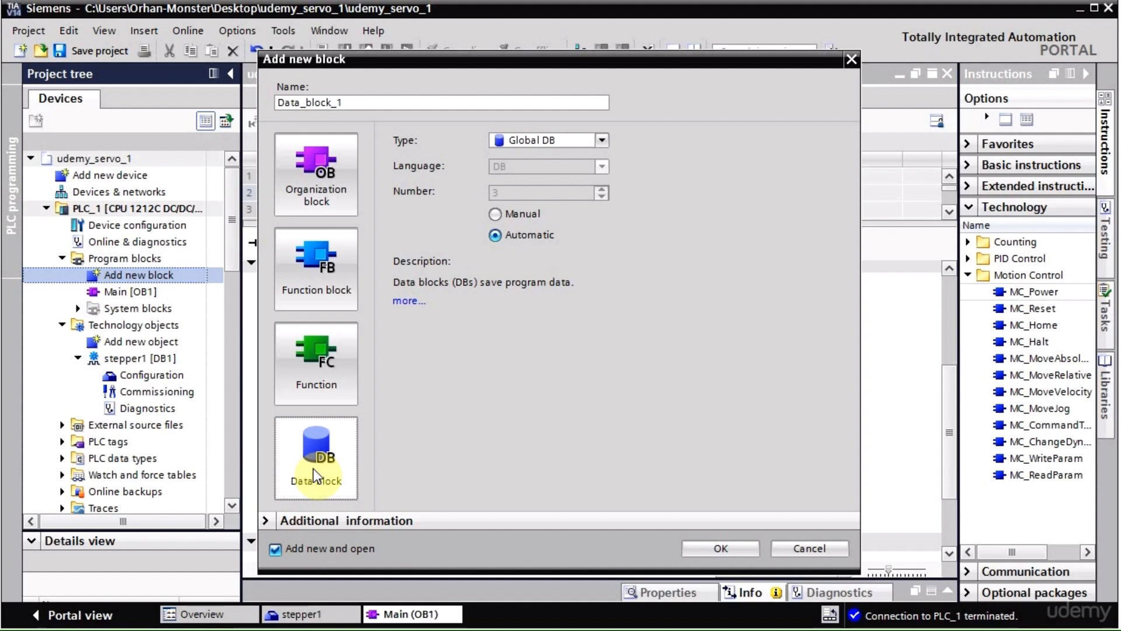
drag(364, 100, 261, 93)
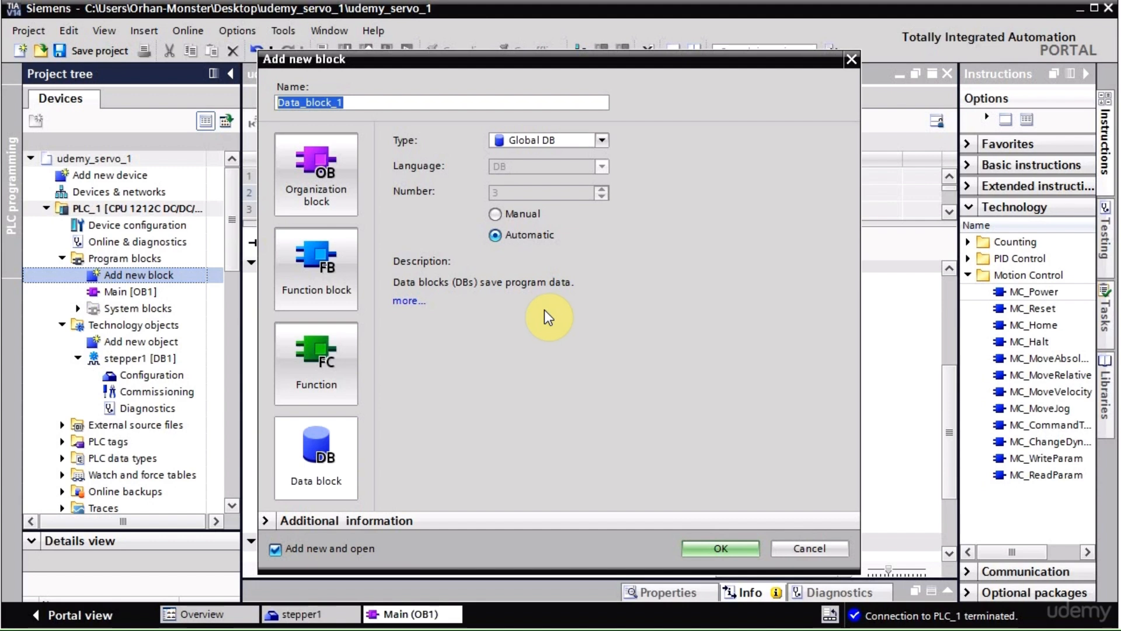
drag(301, 102, 369, 107)
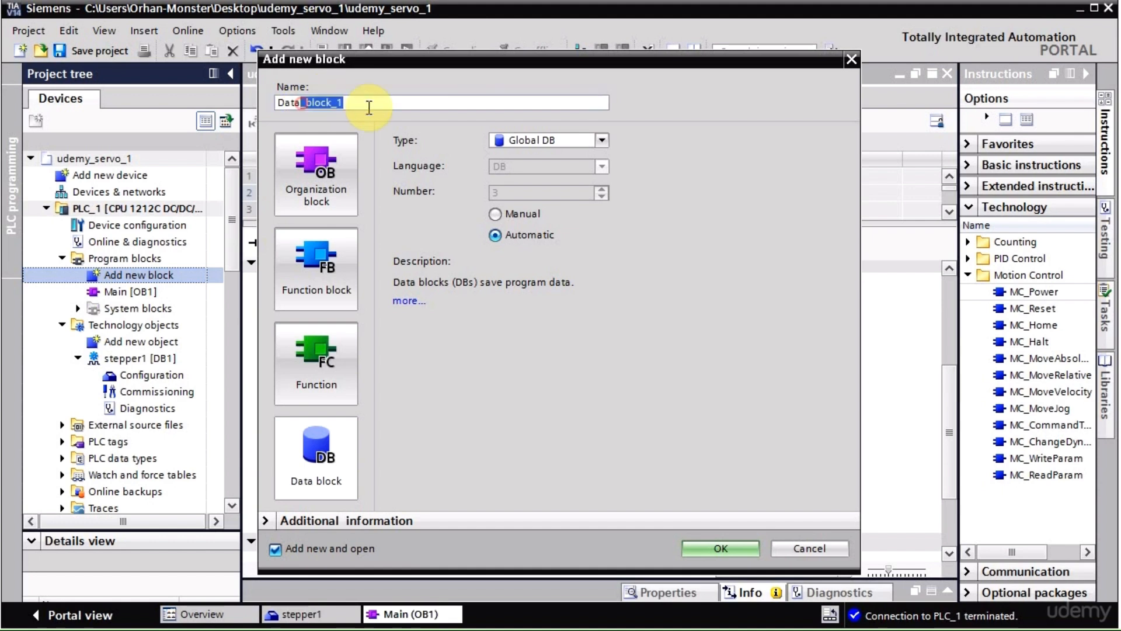
key(BackSpace)
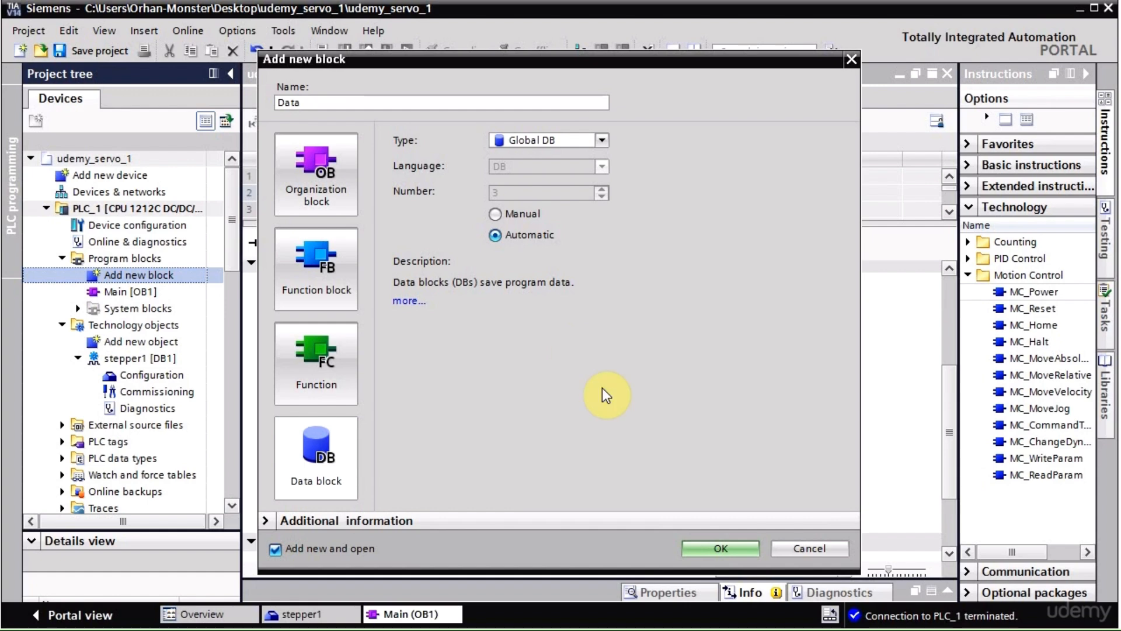
click(730, 548)
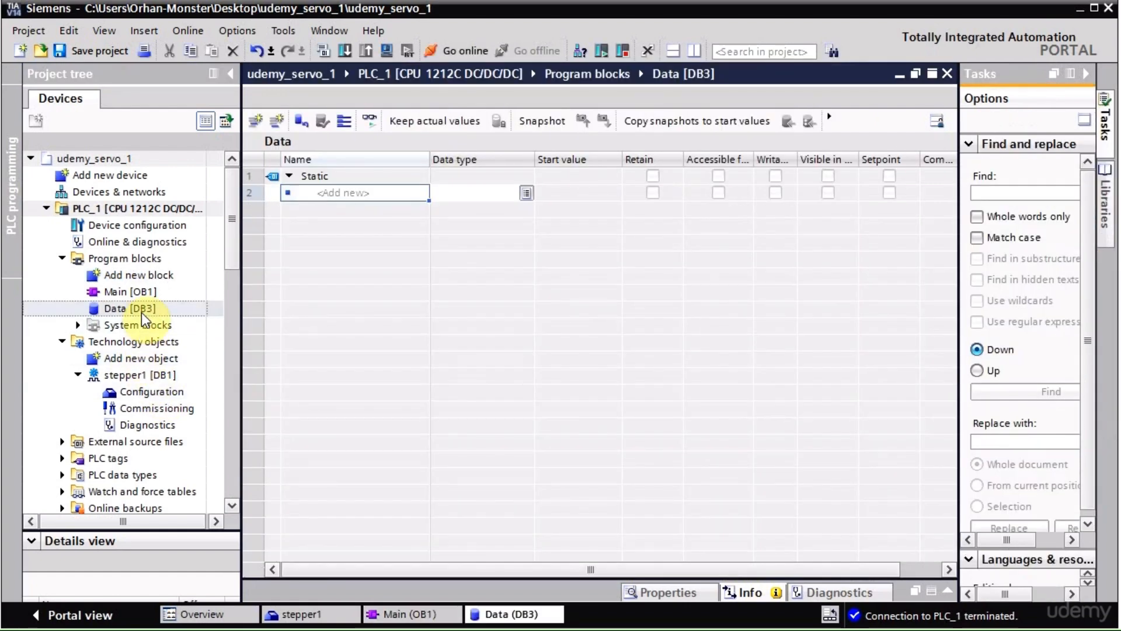
Add a Bool variable named servo_power_on to the Data block.
click(342, 196)
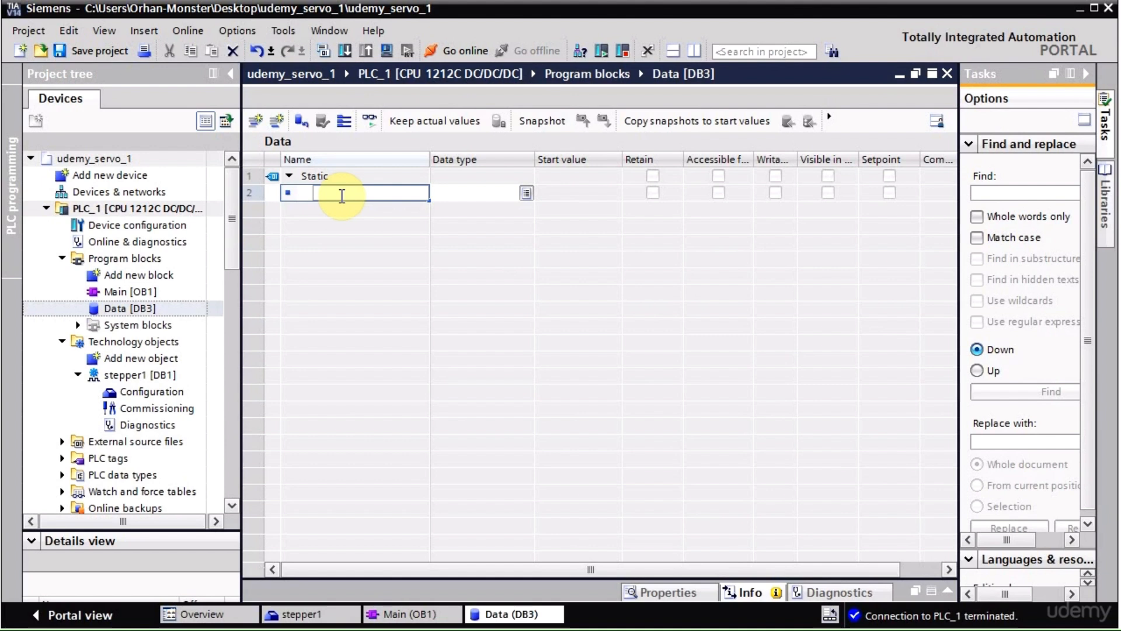
click(464, 198)
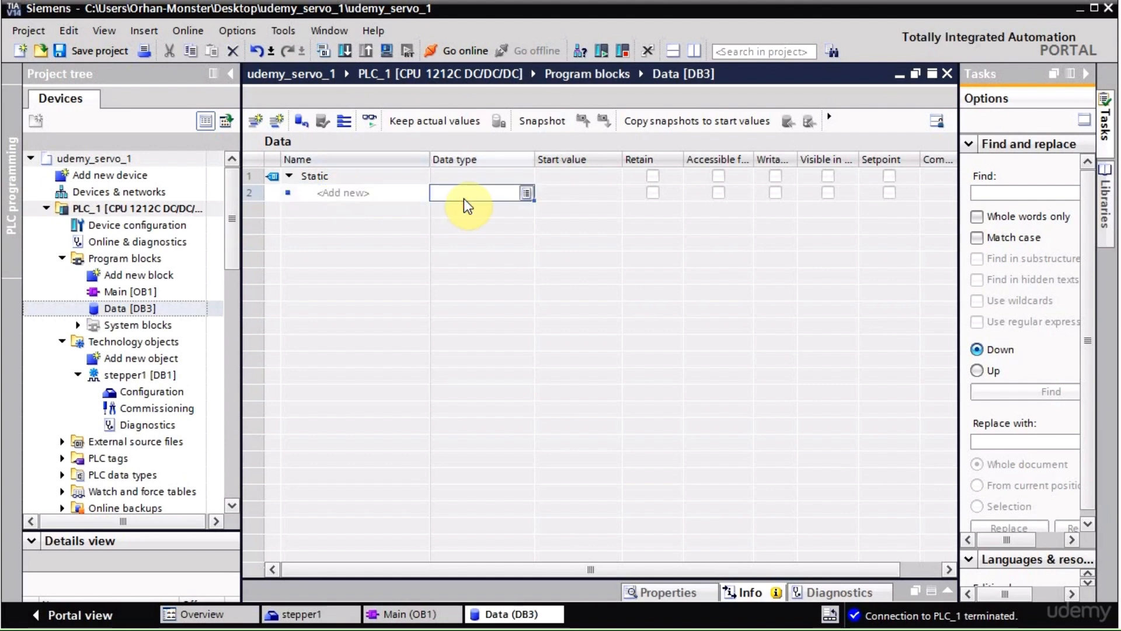
click(562, 198)
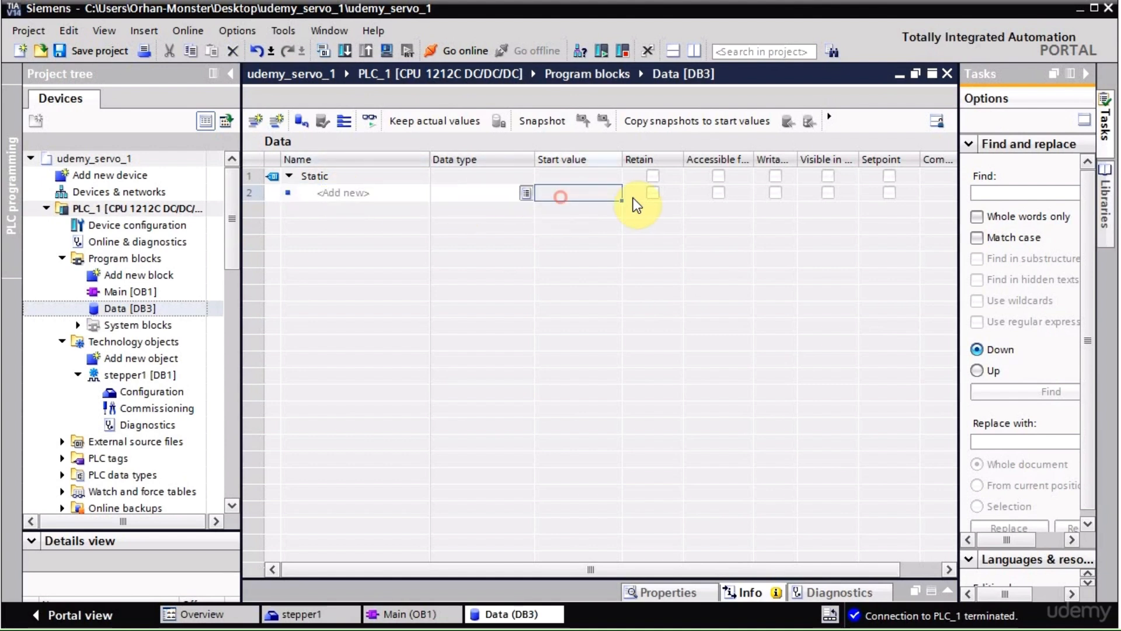
click(651, 196)
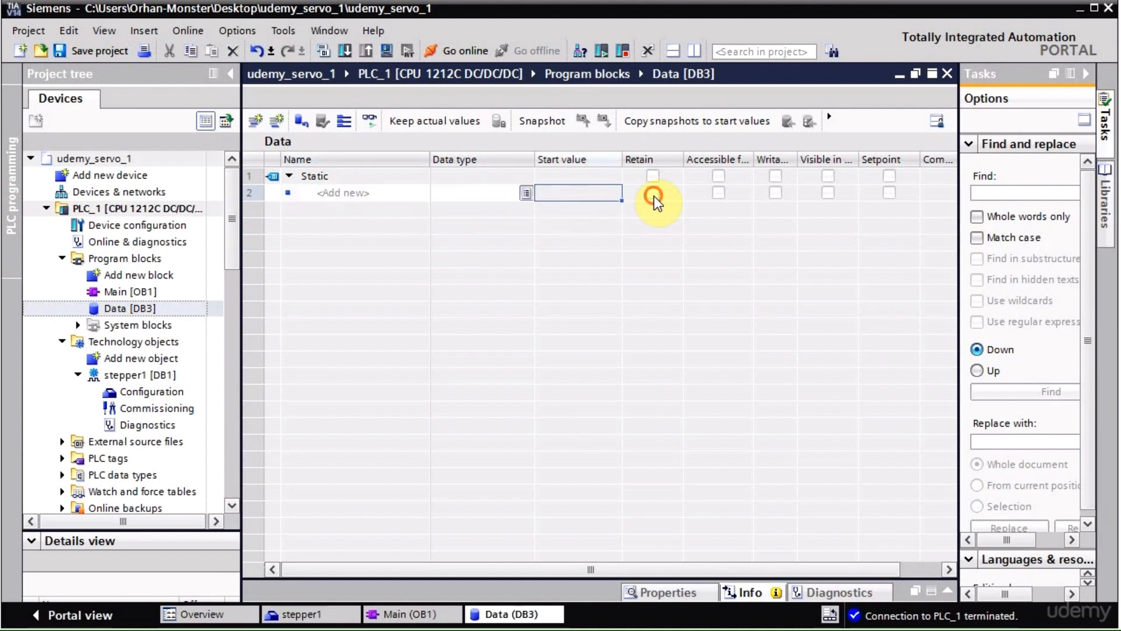
click(374, 190)
click(377, 195)
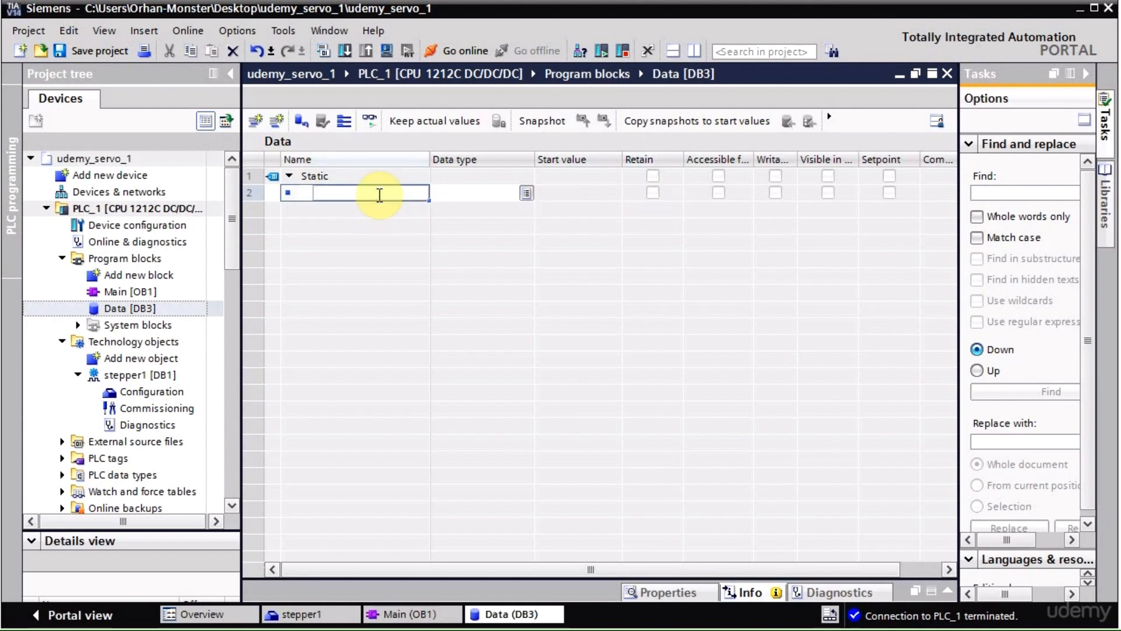
text(servo_p)
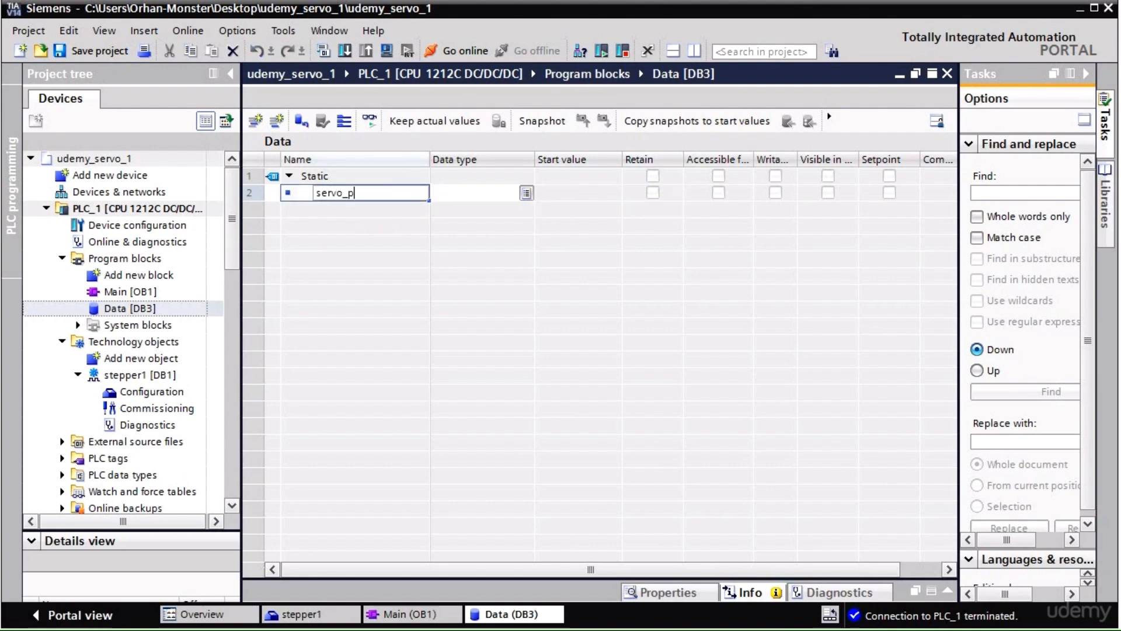
text(ower_on)
key(Return)
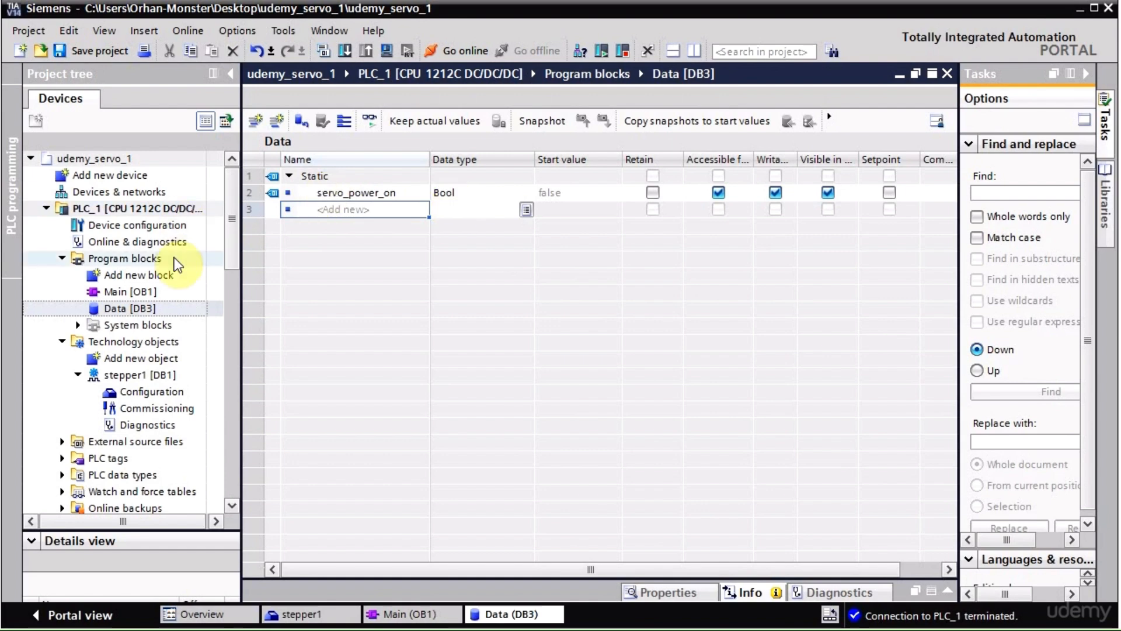
In Main [OB1], assign "Data".servo_power_on to the contact at MC_Power's Enable input.
click(128, 293)
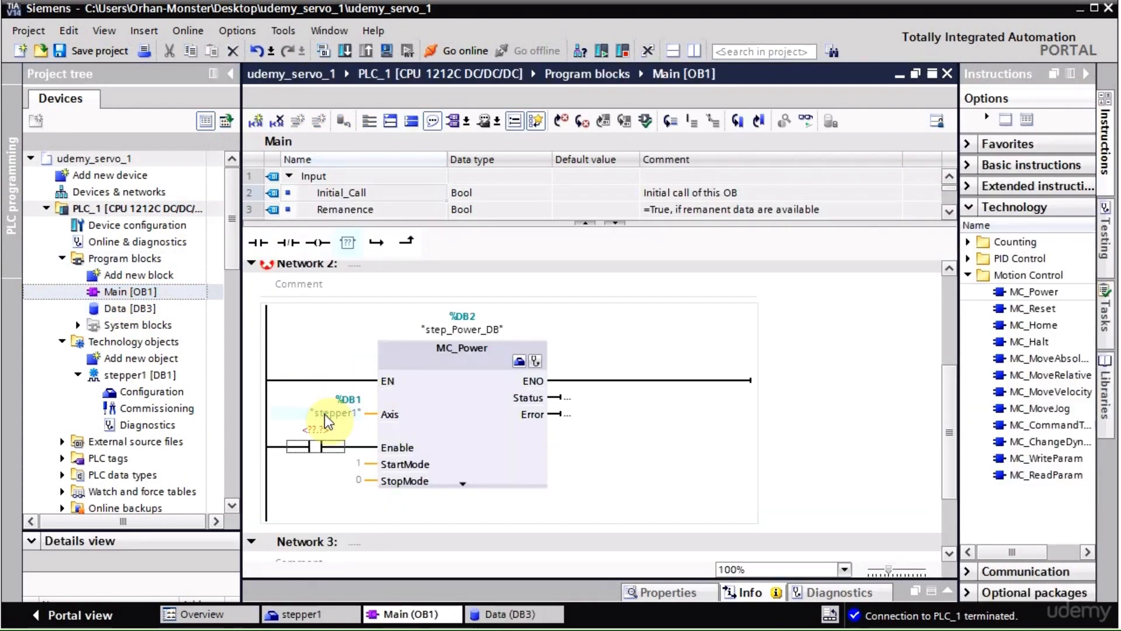
click(314, 433)
text(dat)
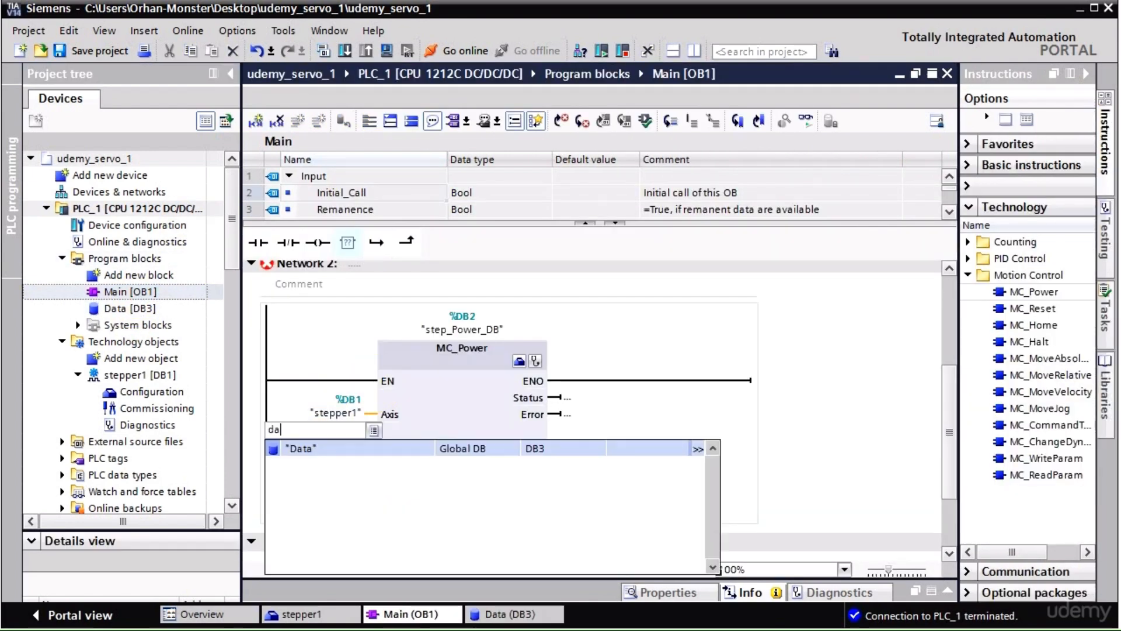
click(324, 448)
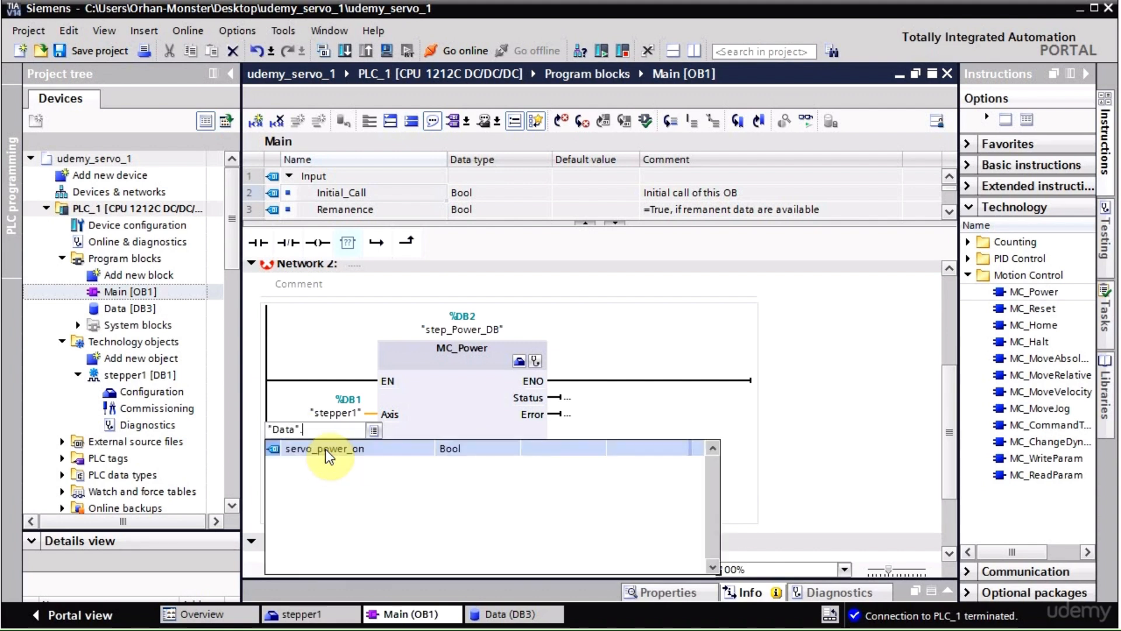
click(324, 449)
click(677, 466)
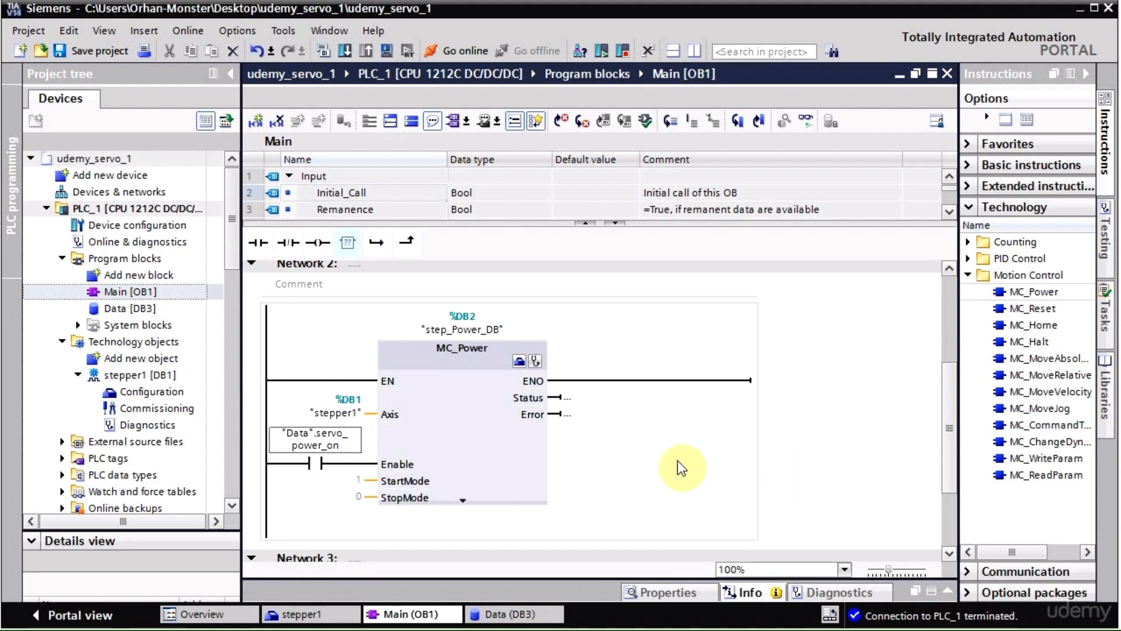
scroll(677, 465, down, 3)
scroll(677, 464, up, 3)
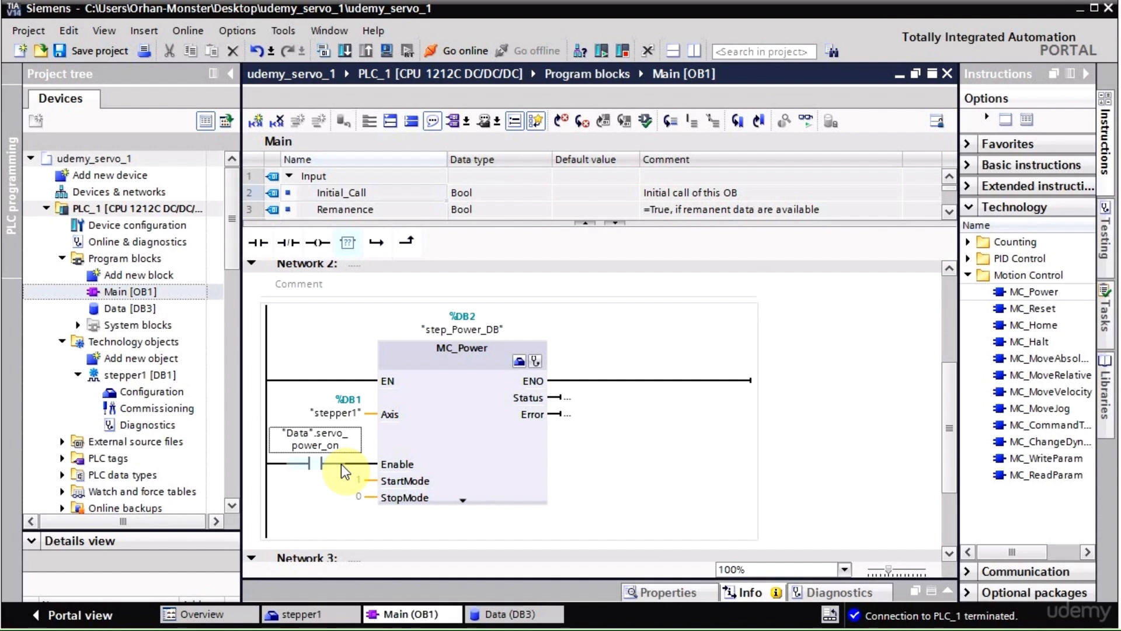
scroll(367, 422, down, 3)
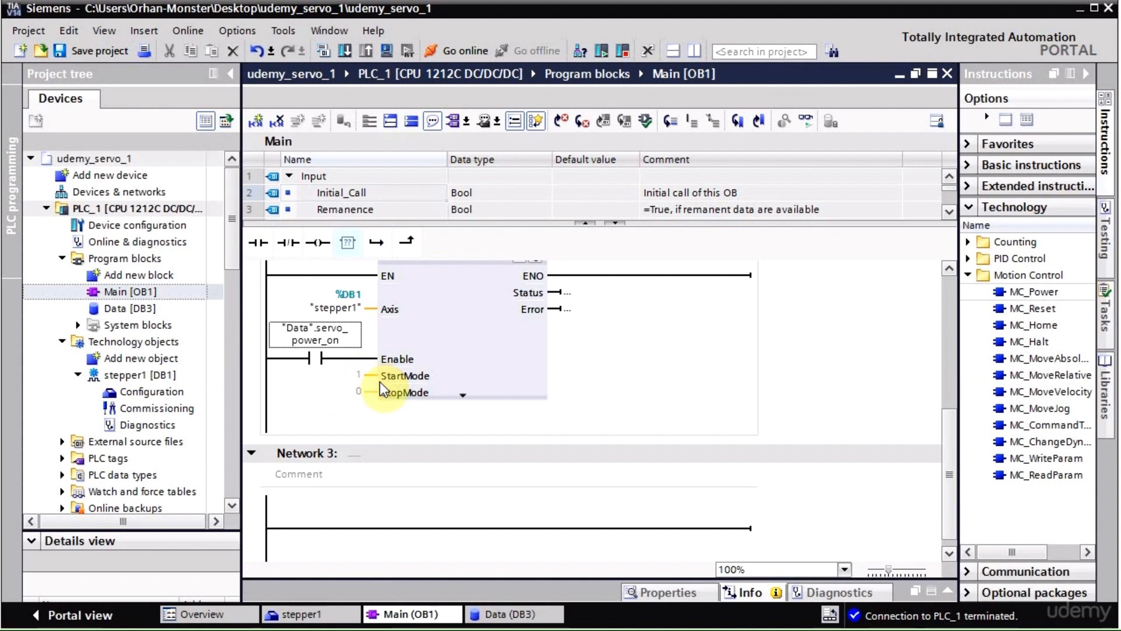
scroll(601, 439, down, 1)
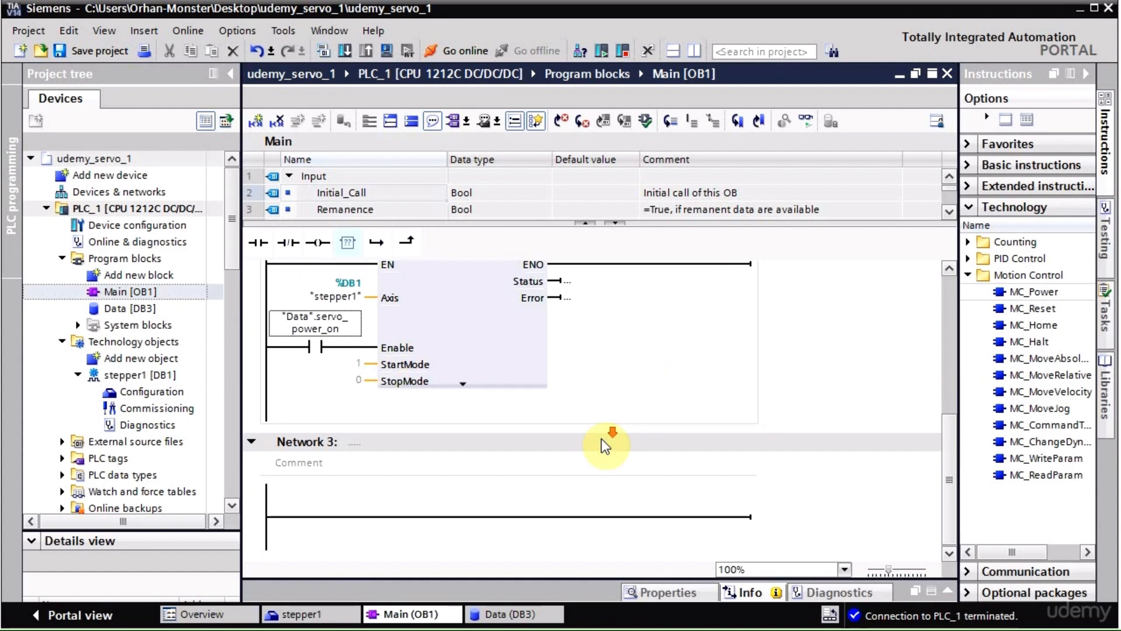
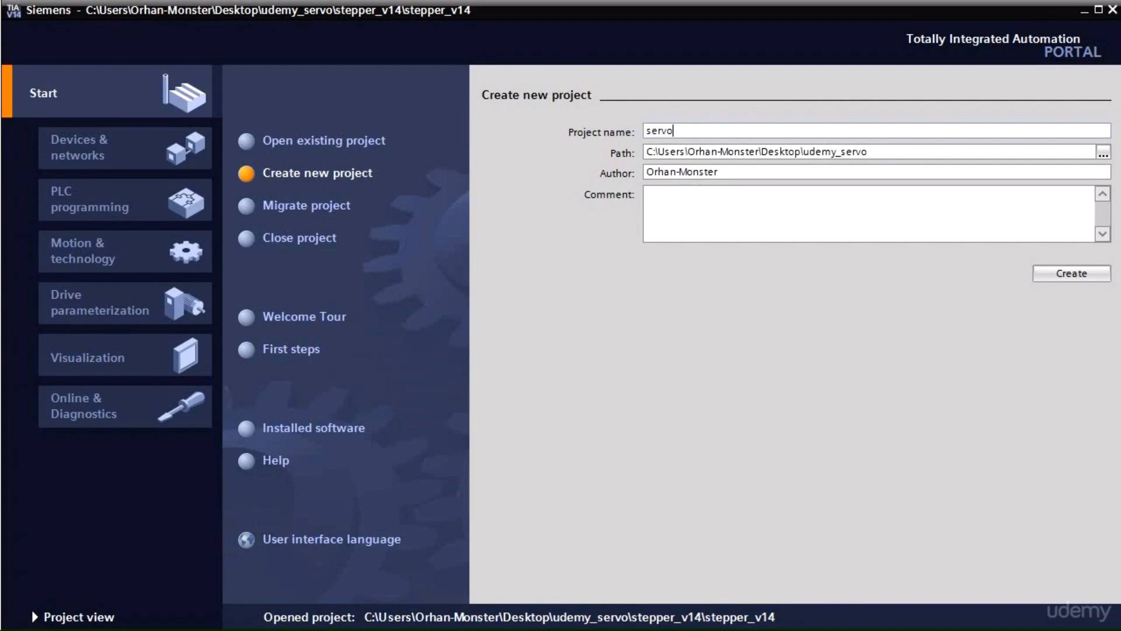
Create a new project named servo_control and open it in the project view.
text(_control)
click(1057, 275)
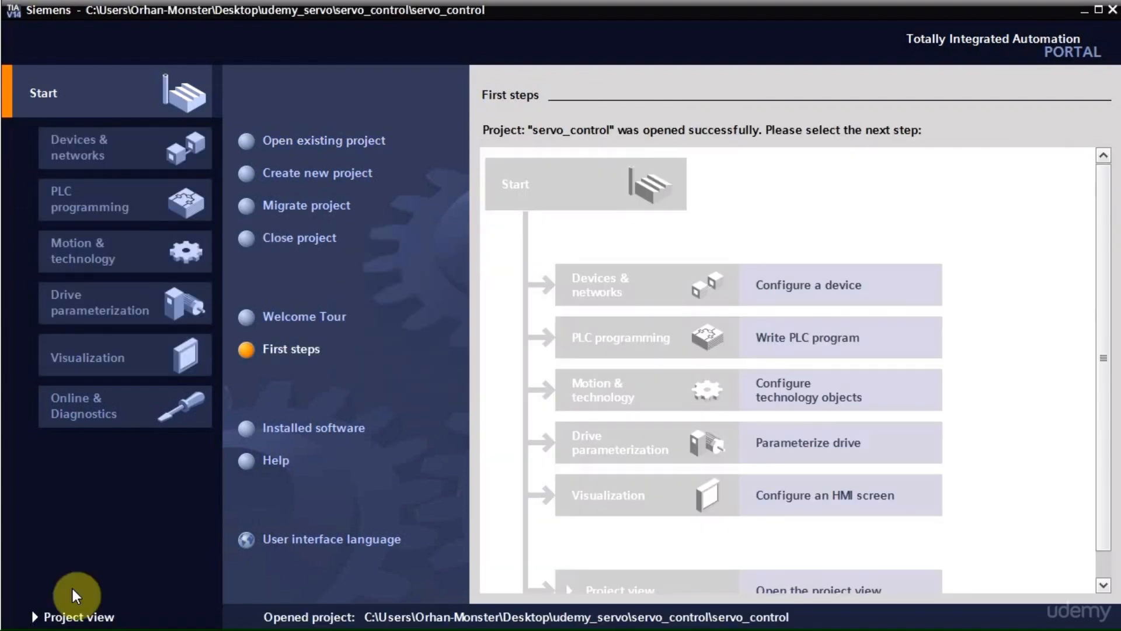
click(82, 615)
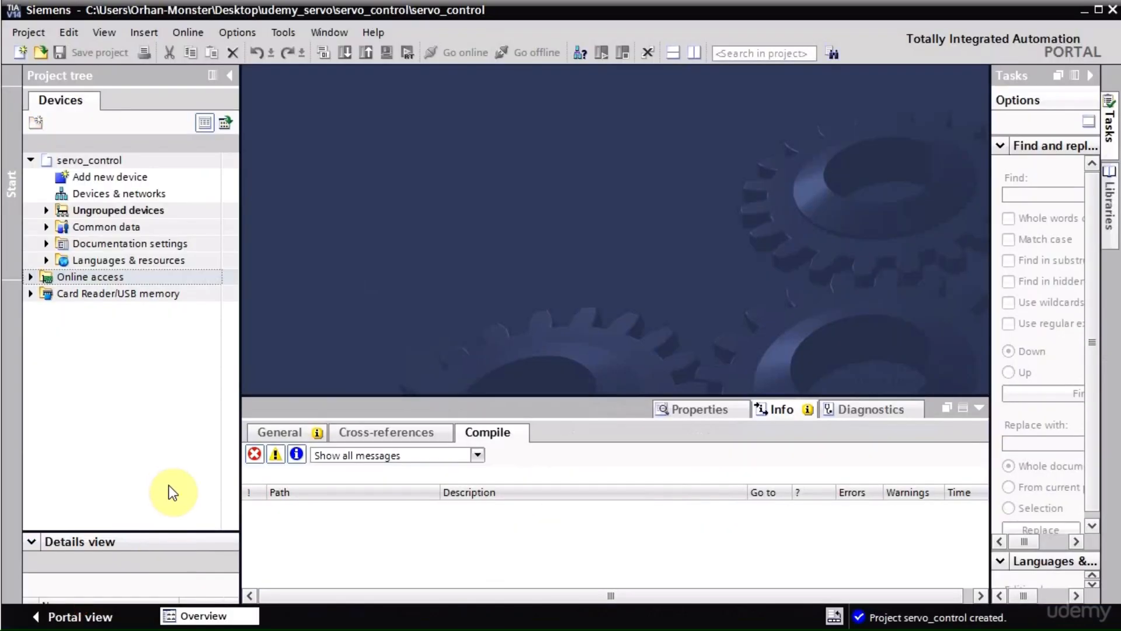
Add a SIMATIC S7-1200 CPU 1212C DC/DC/DC controller, article 6ES7 212-1AE40-0XB0, to the servo_control project.
double_click(127, 175)
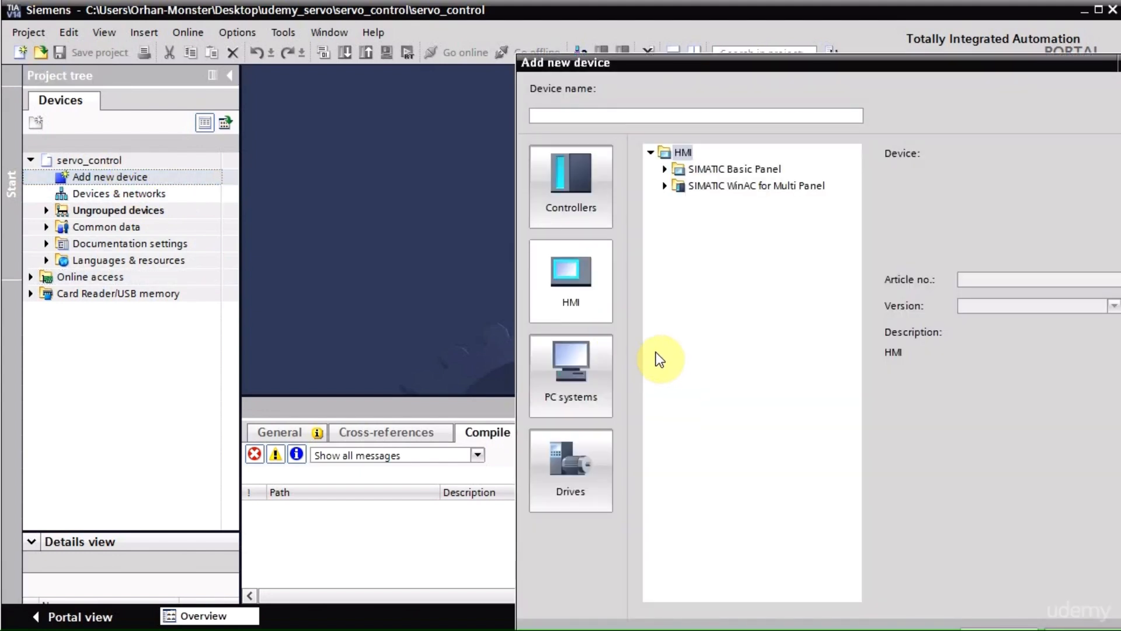
click(601, 180)
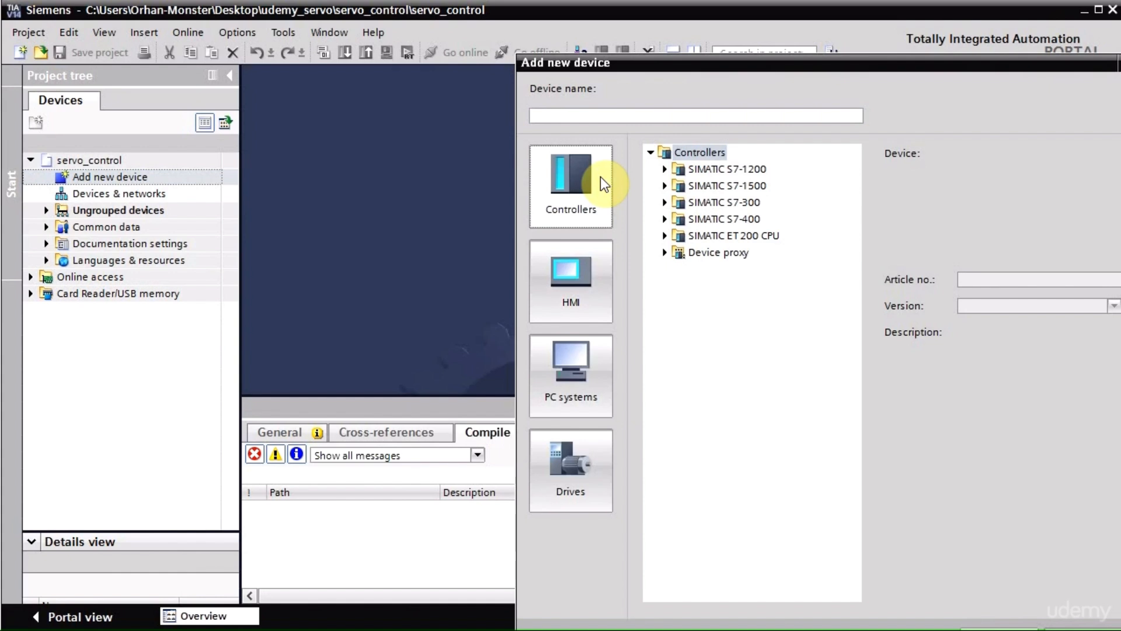
click(664, 169)
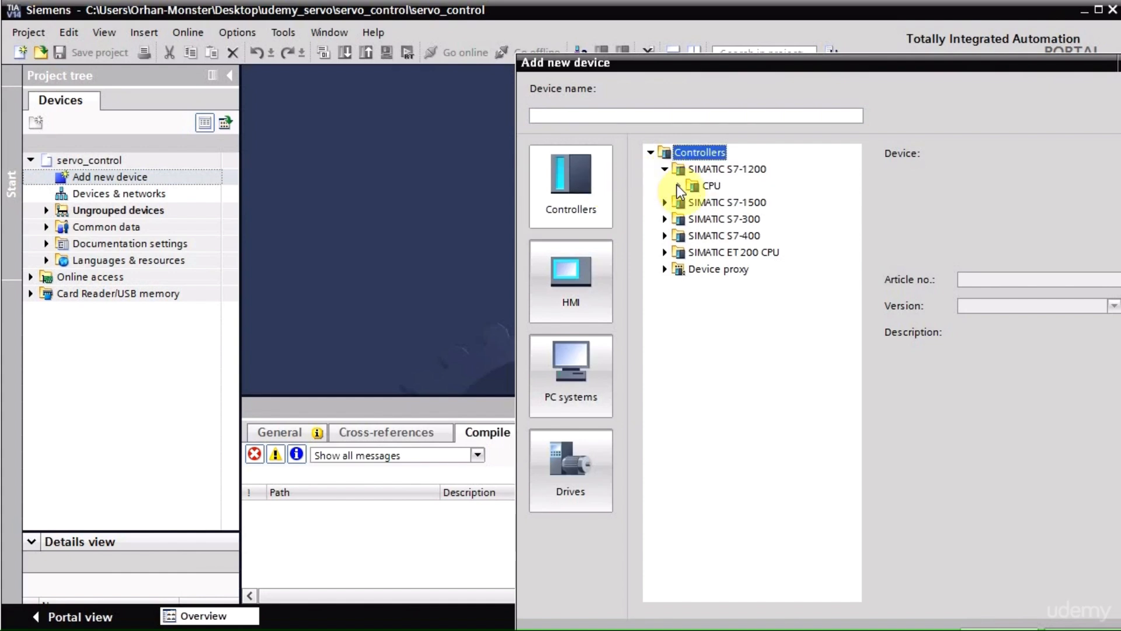
click(677, 185)
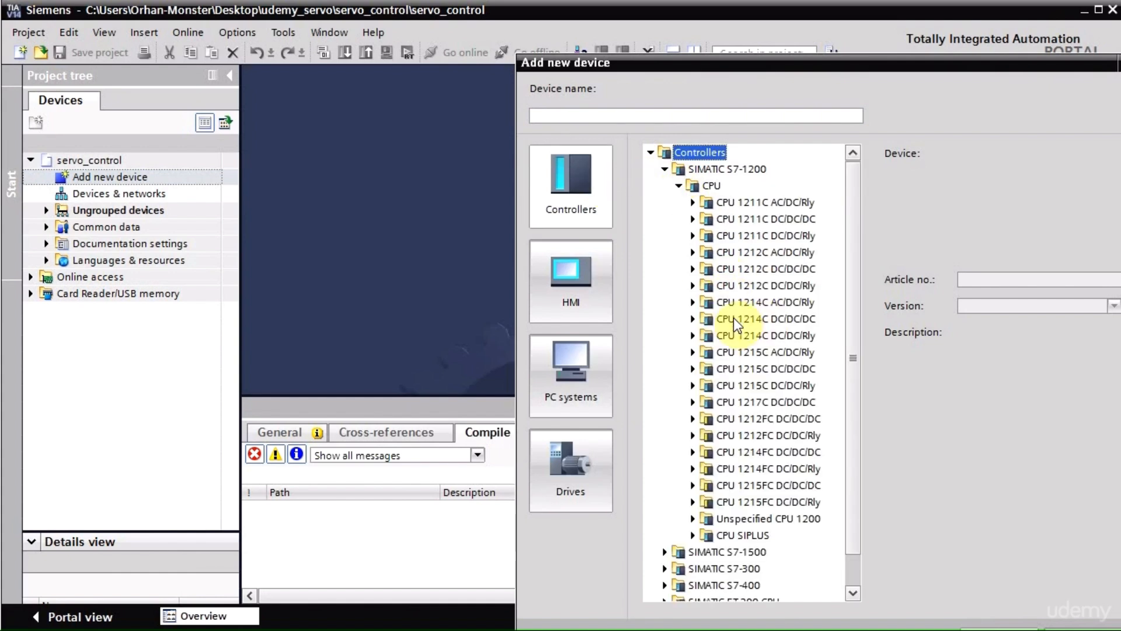
click(691, 285)
click(692, 269)
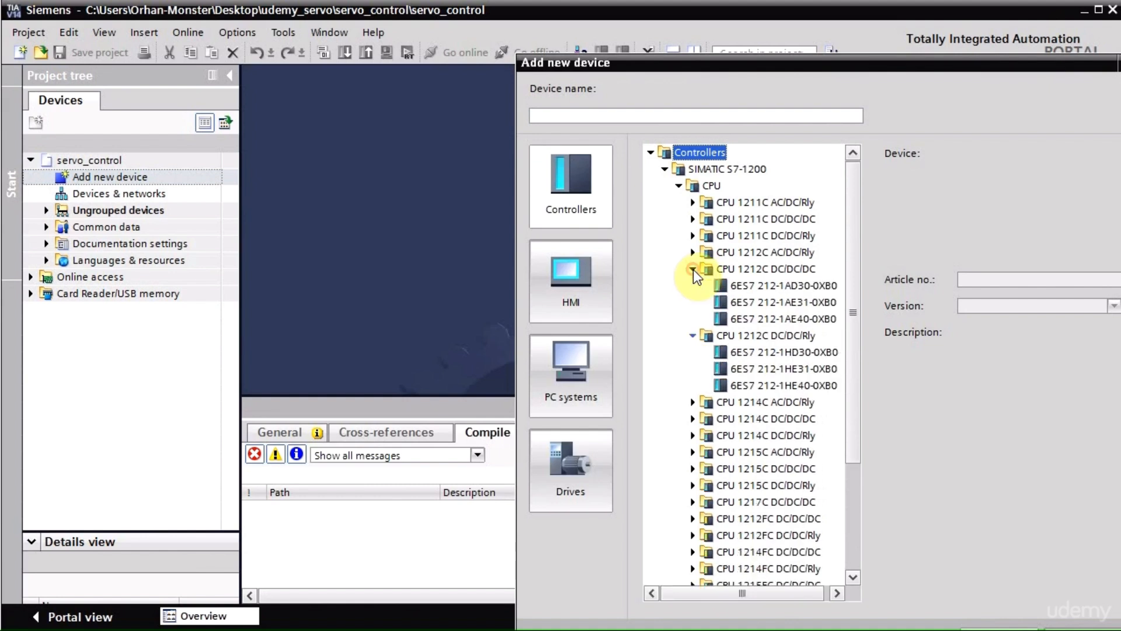
click(691, 336)
click(759, 319)
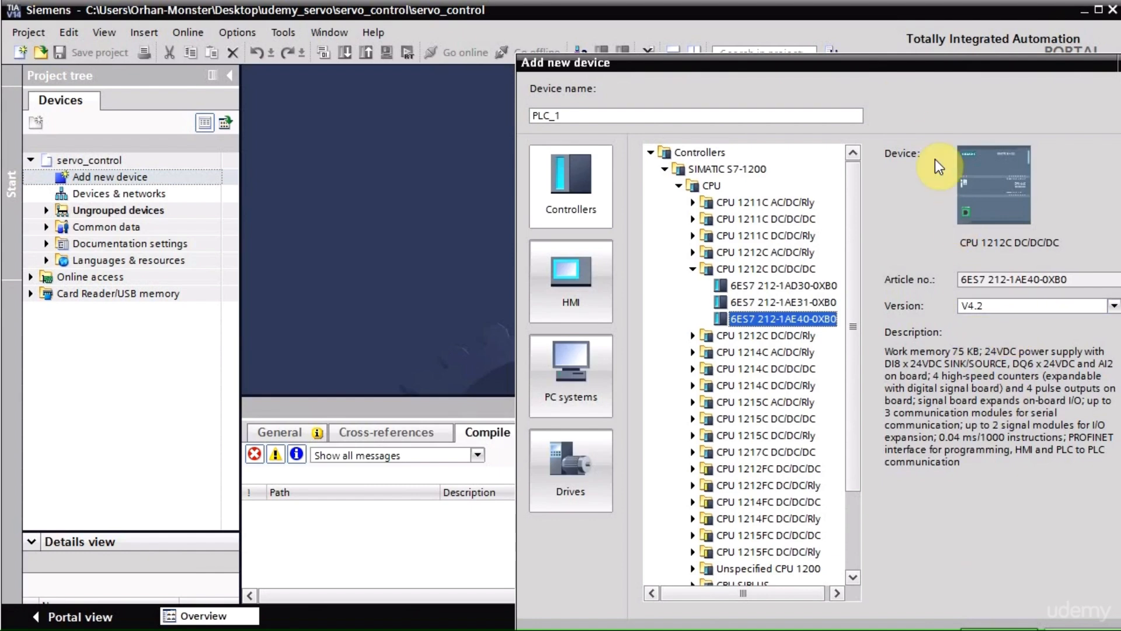
drag(881, 55, 613, 3)
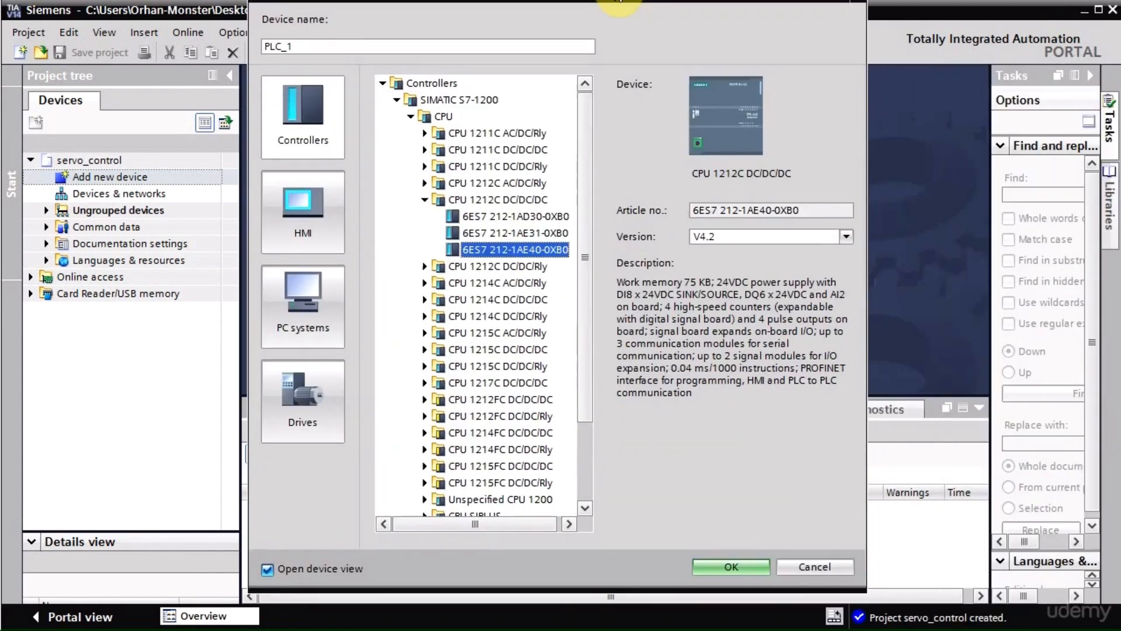
click(731, 564)
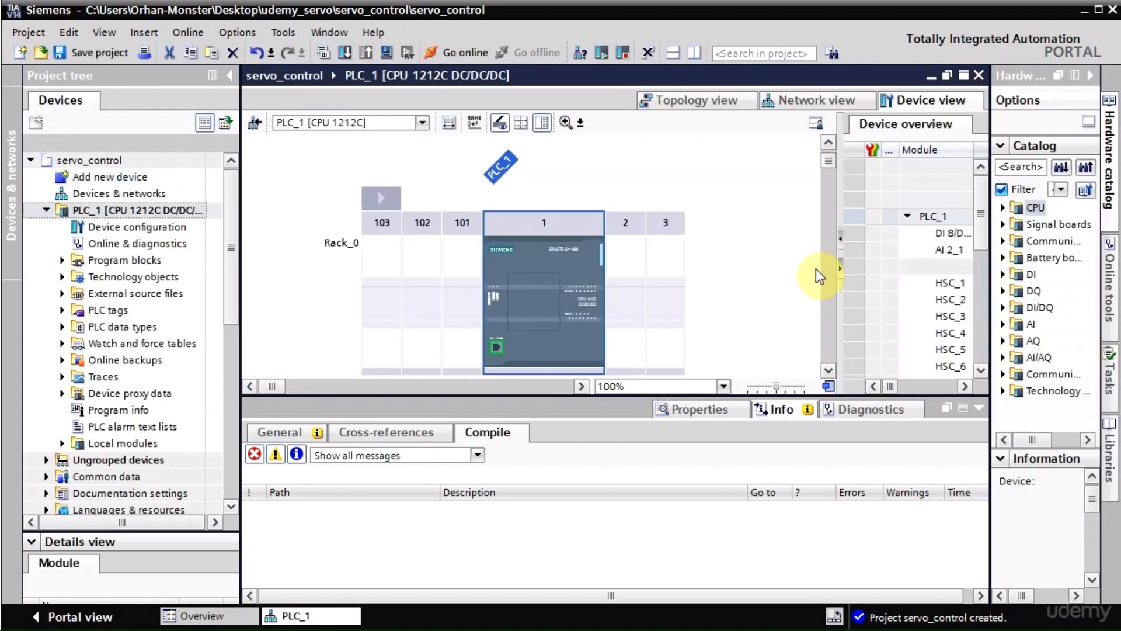
Add a TO_PositioningAxis motion control technology object named servo1 to PLC_1 and open its configuration.
click(817, 270)
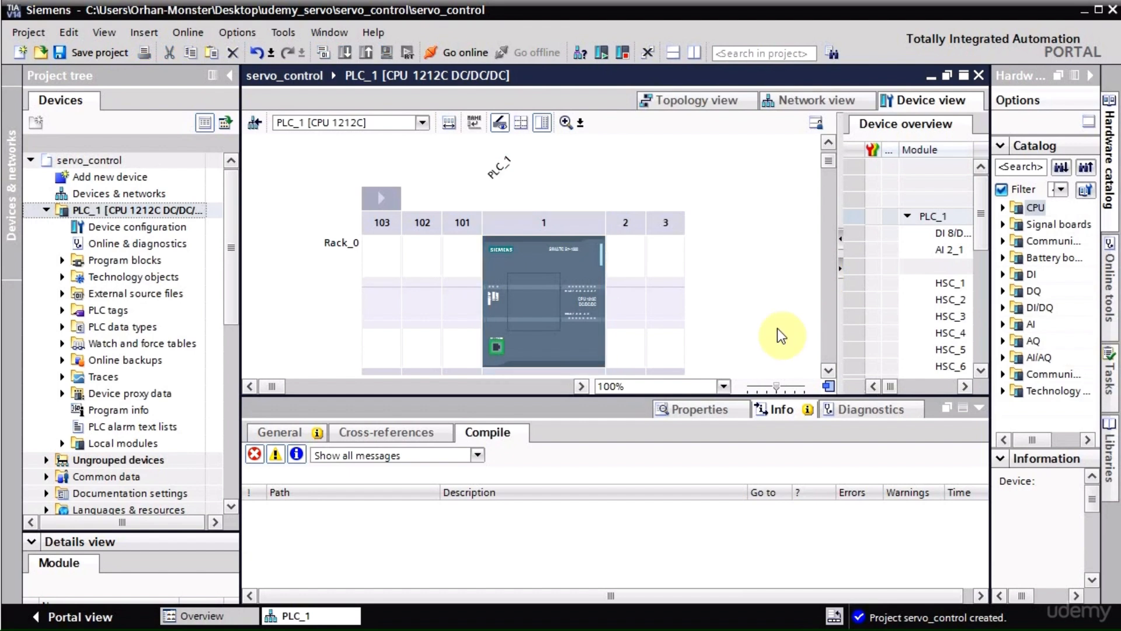
click(944, 393)
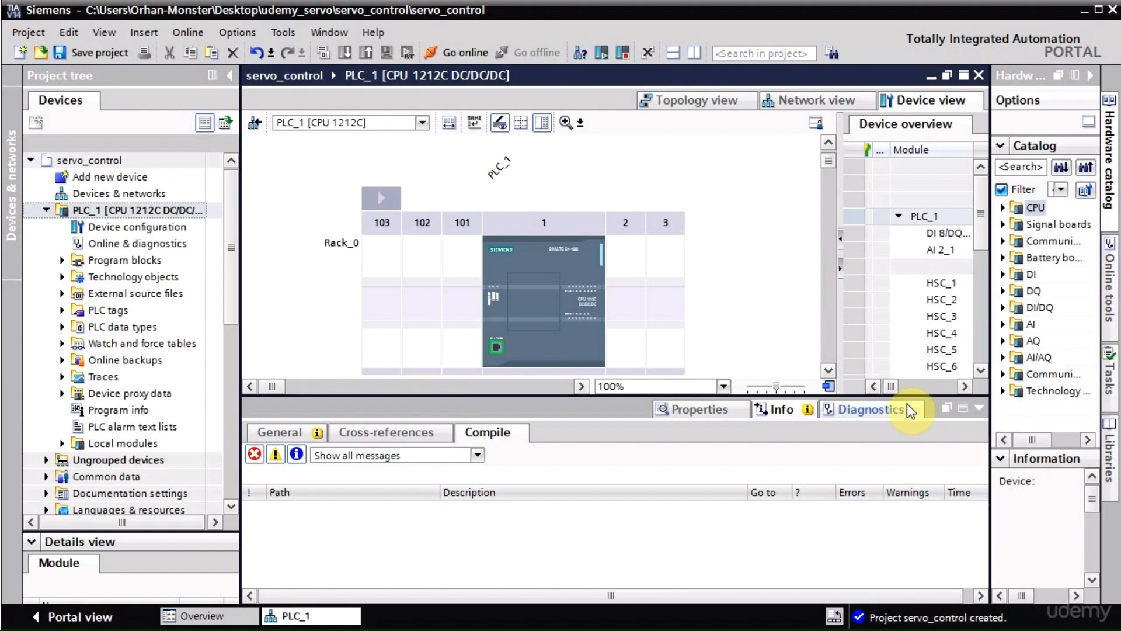
drag(908, 397, 906, 452)
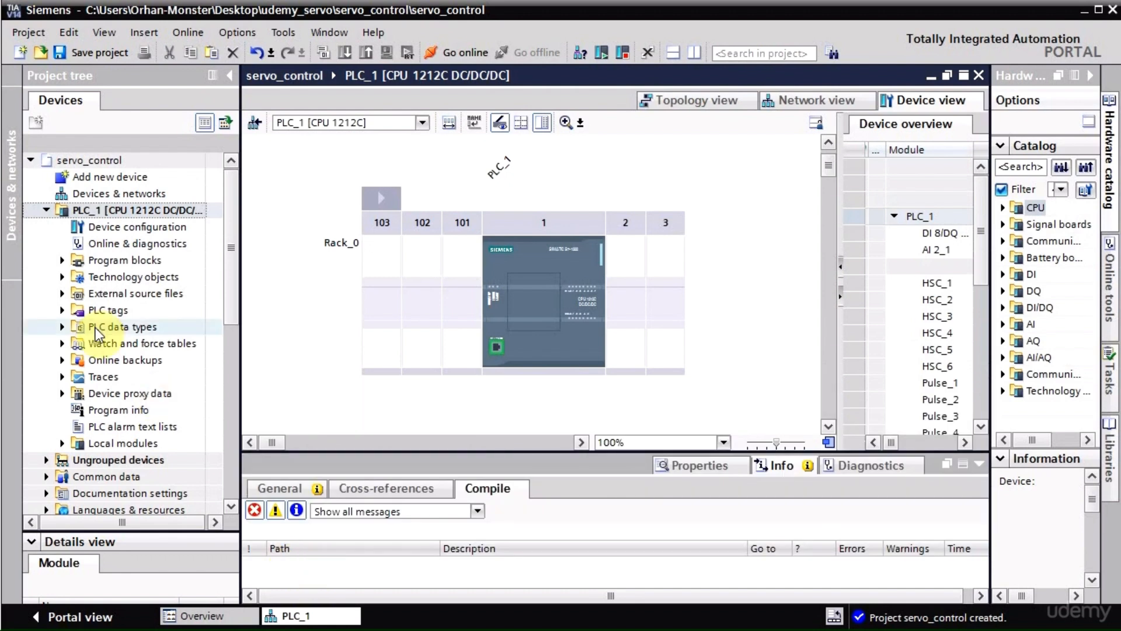
double_click(93, 278)
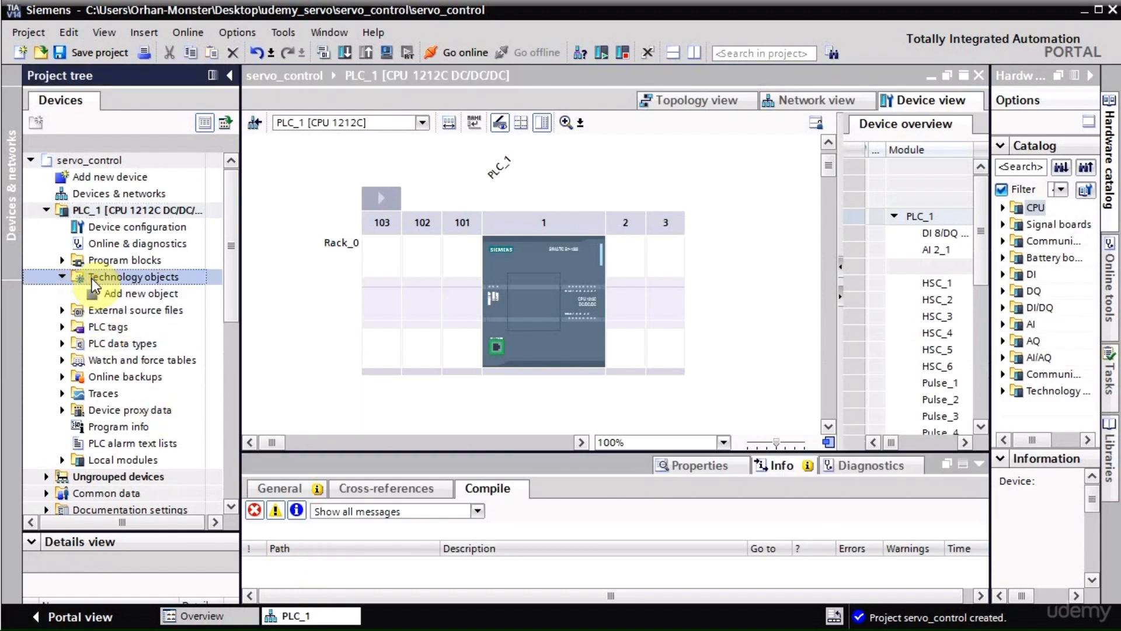
double_click(117, 293)
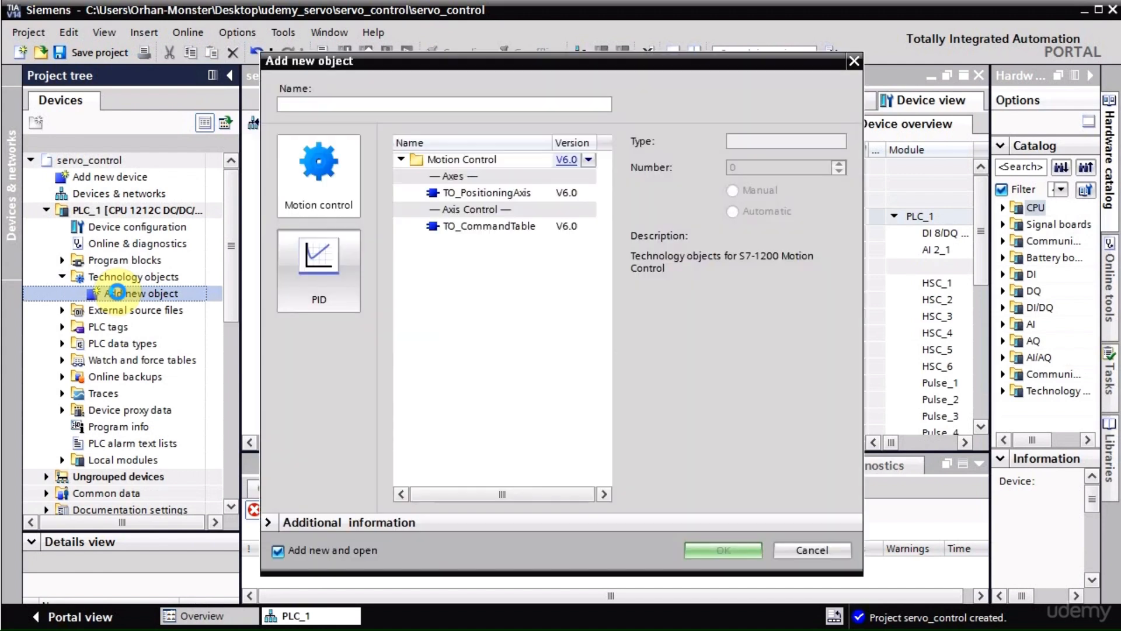
click(316, 106)
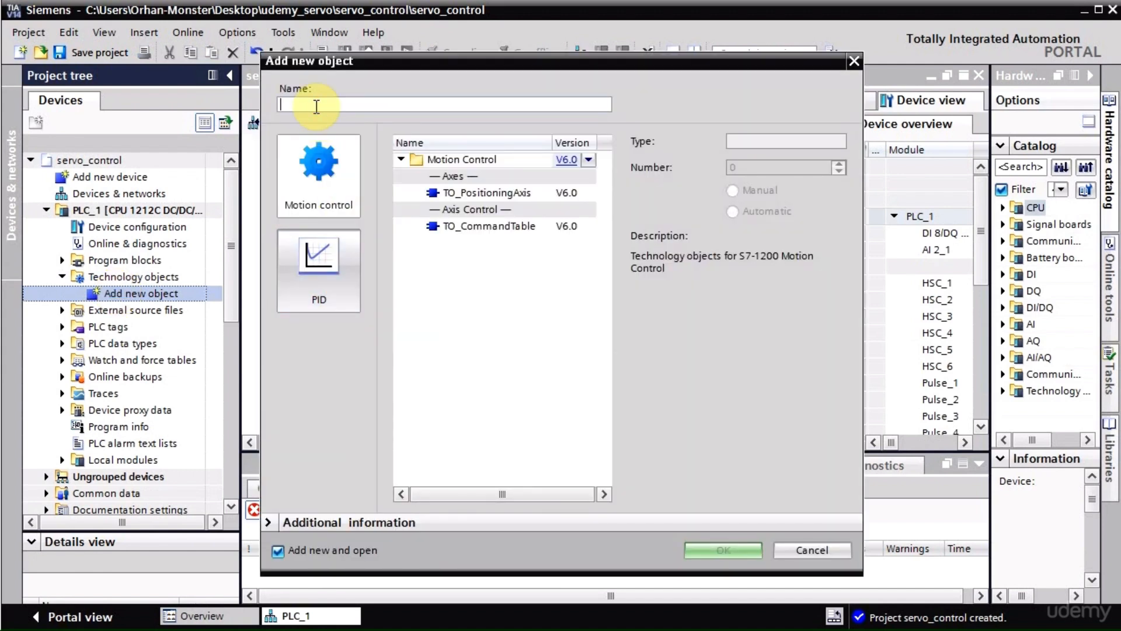
text(servo1)
click(316, 106)
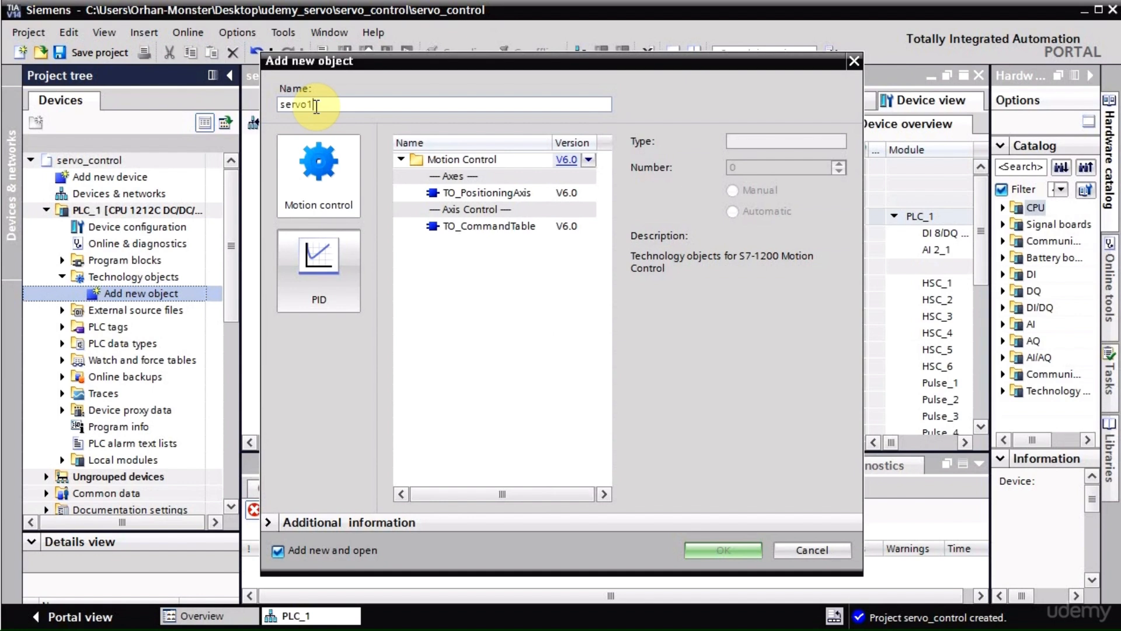
click(457, 187)
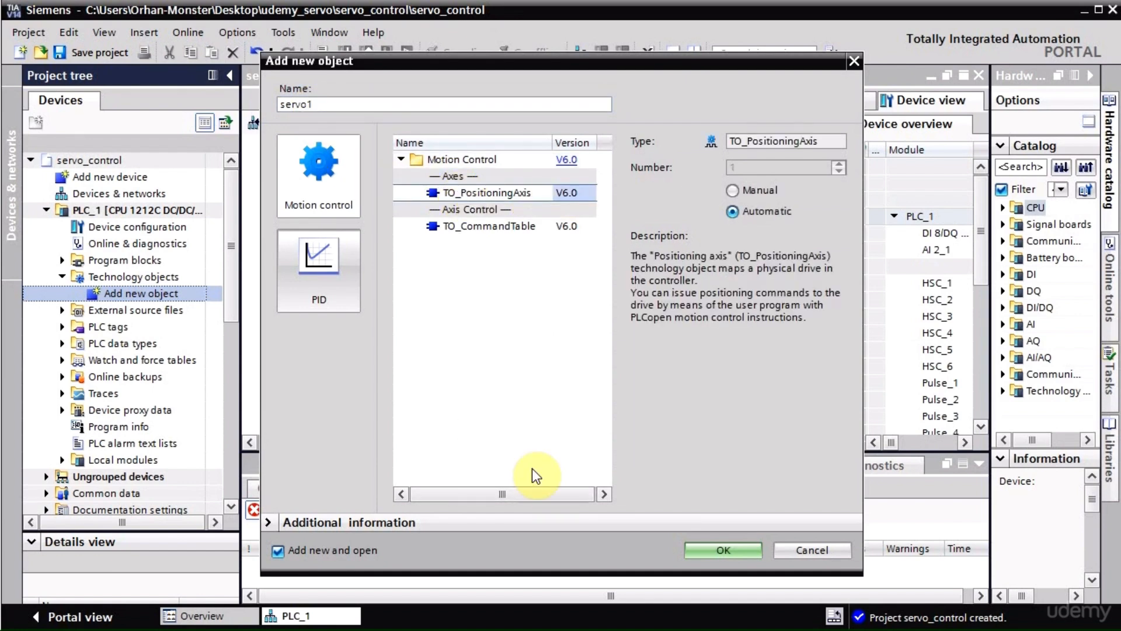
click(708, 549)
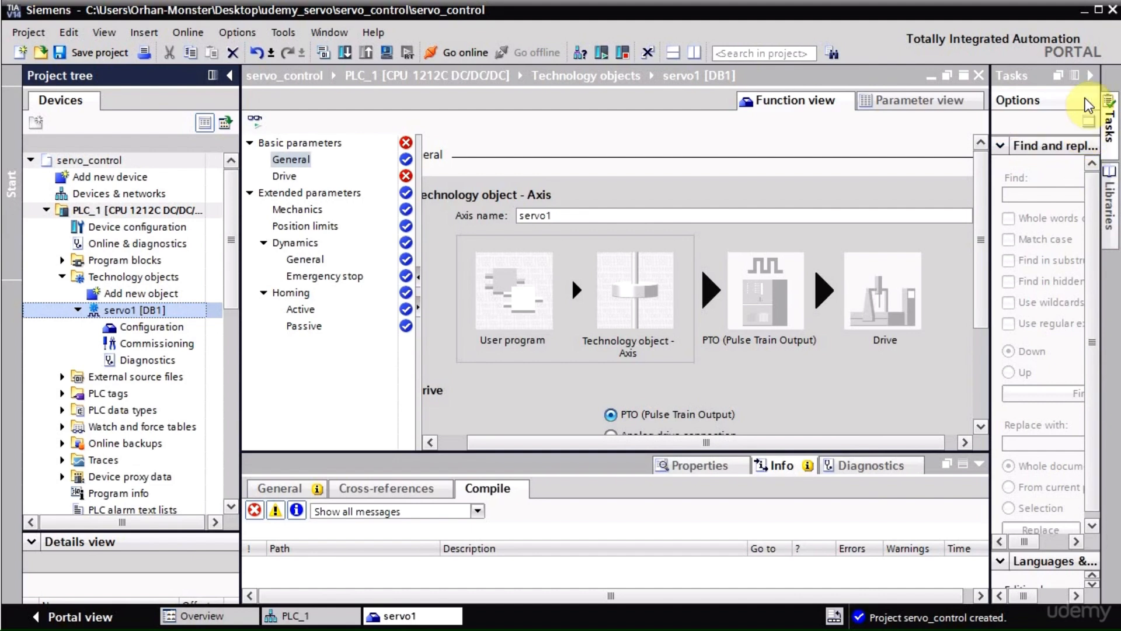
Enlarge the servo1 configuration area and set the axis position unit to degrees (°), accepting the unit conversion.
click(1089, 75)
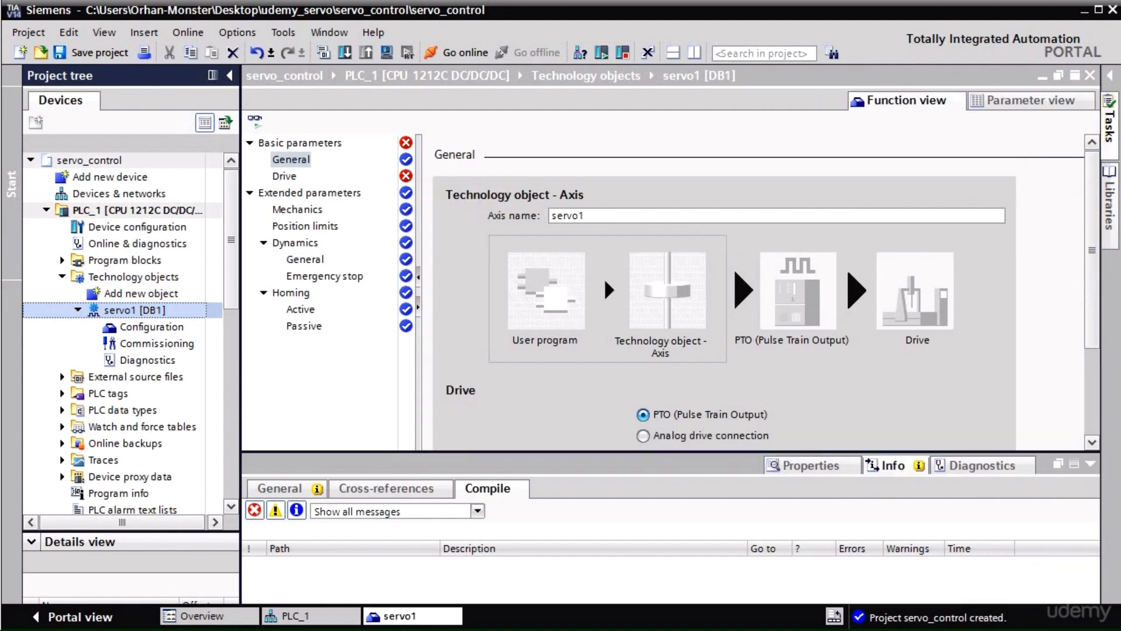
click(1089, 464)
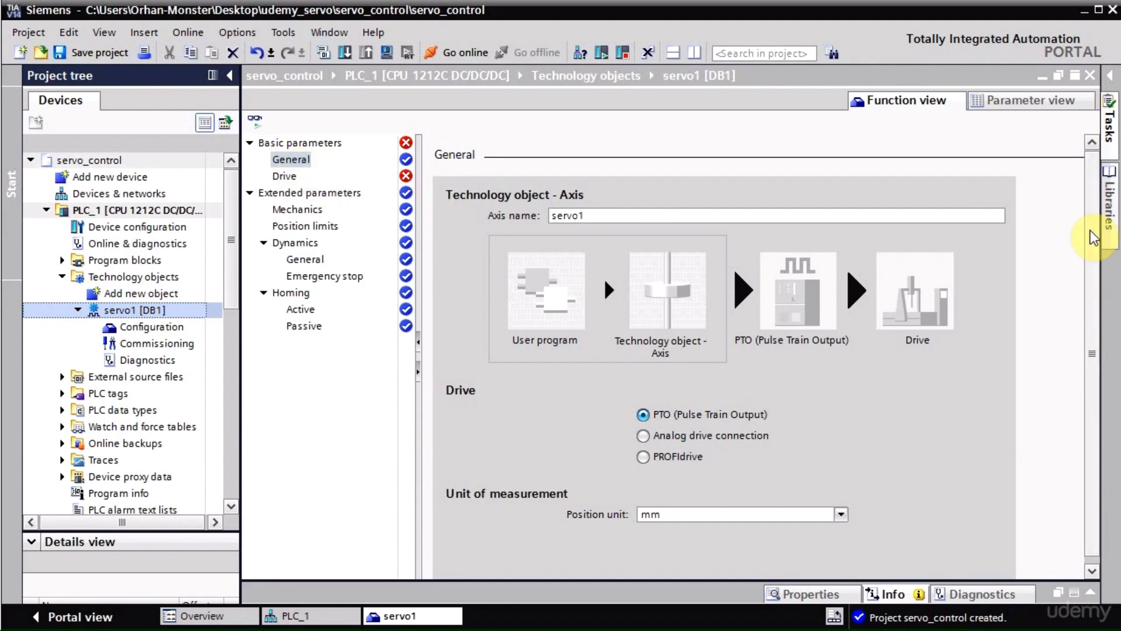
scroll(1094, 236, down, 1)
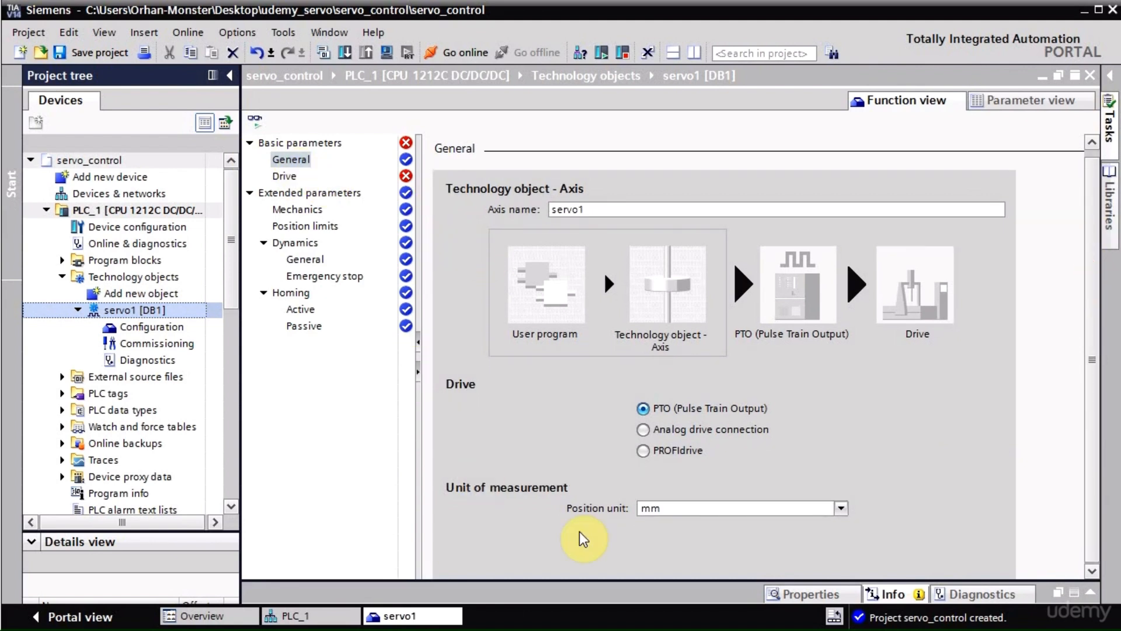
click(841, 508)
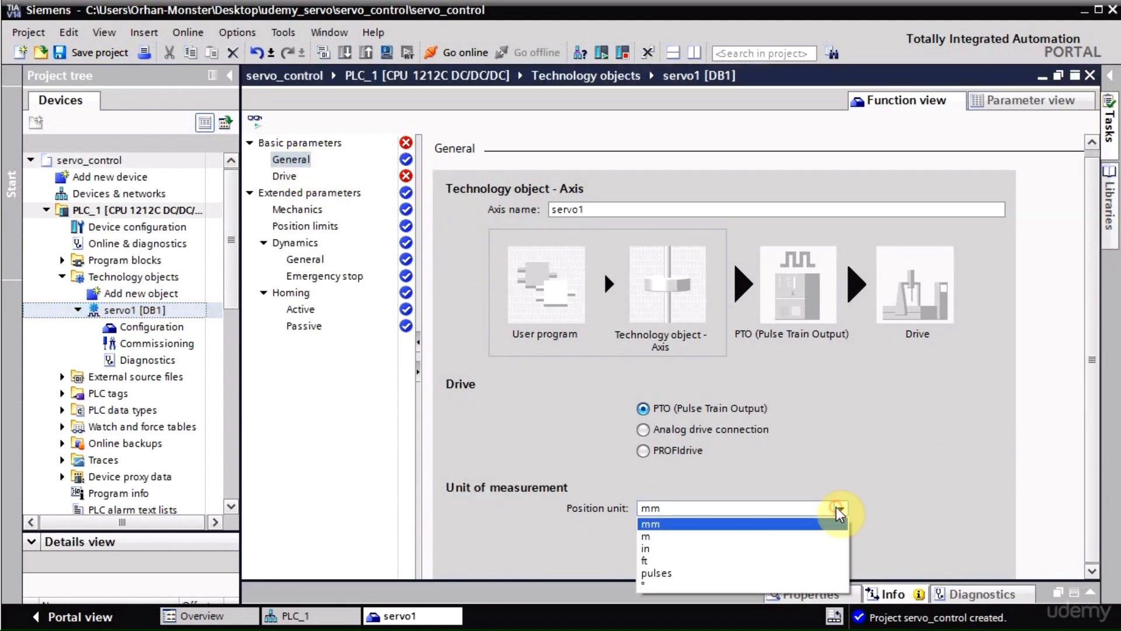
click(708, 586)
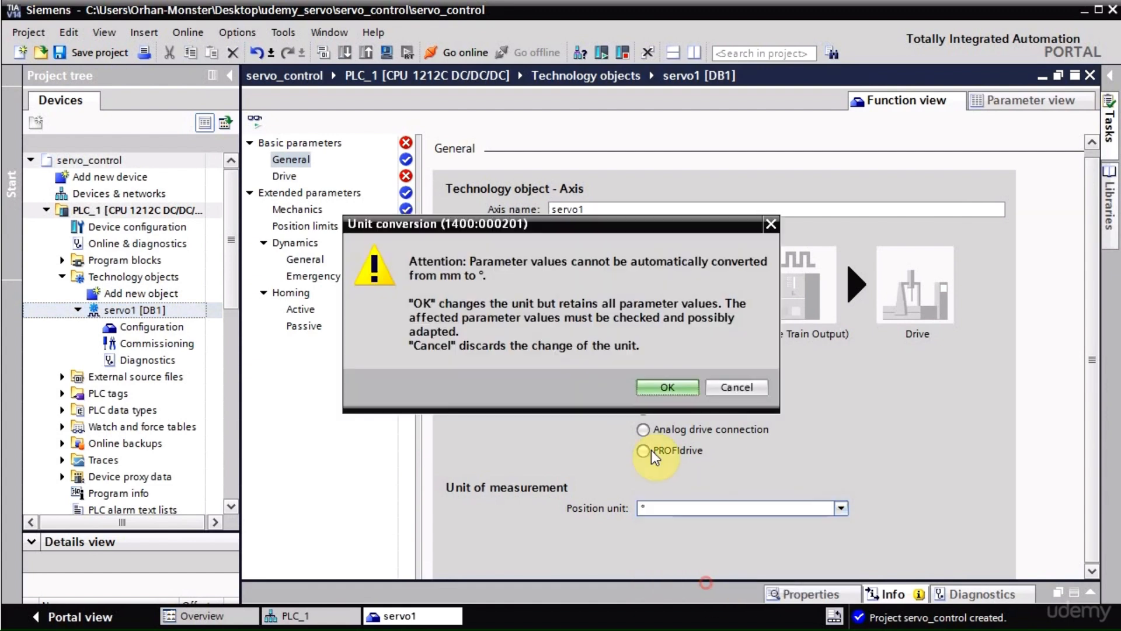
click(656, 387)
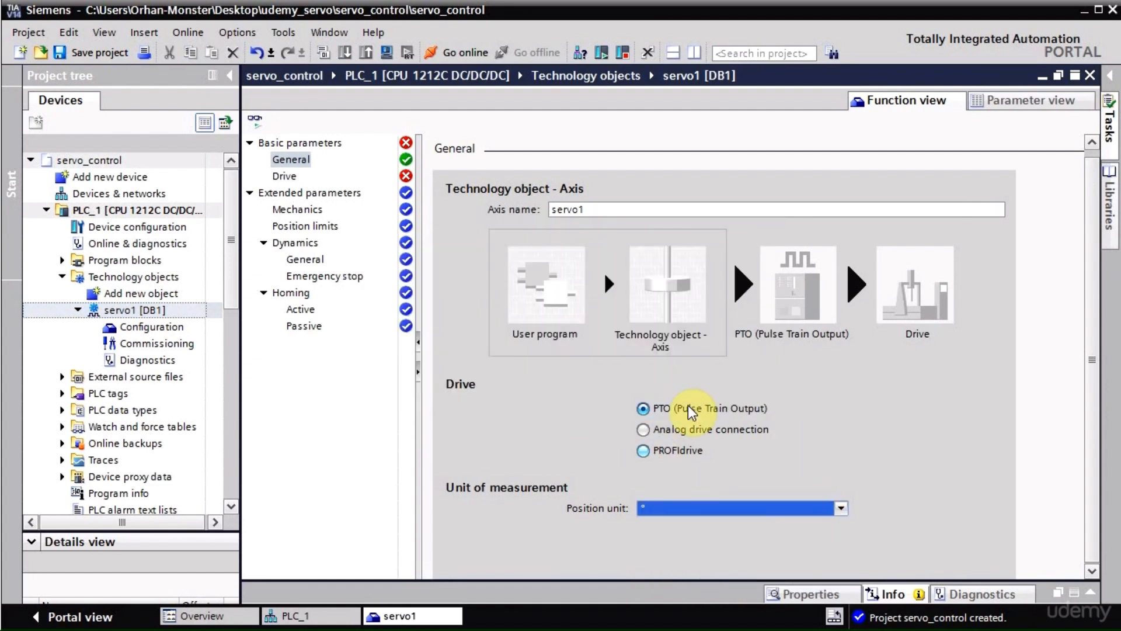
In servo1's drive parameters, select Pulse_1 as the pulse generator.
click(288, 179)
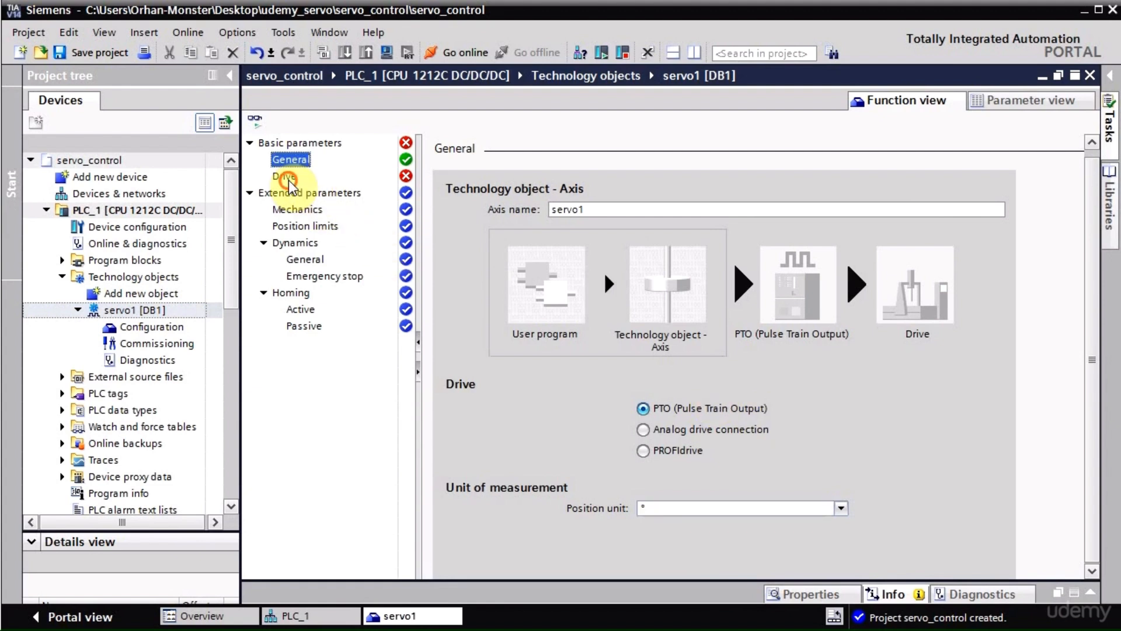
drag(1091, 260, 1099, 354)
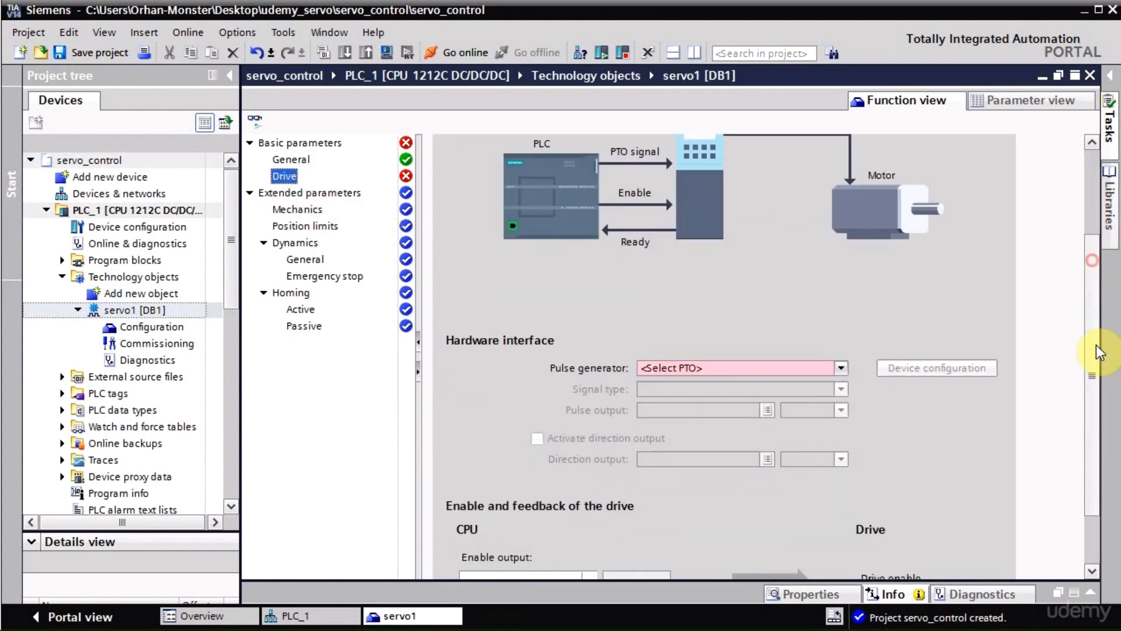
click(700, 367)
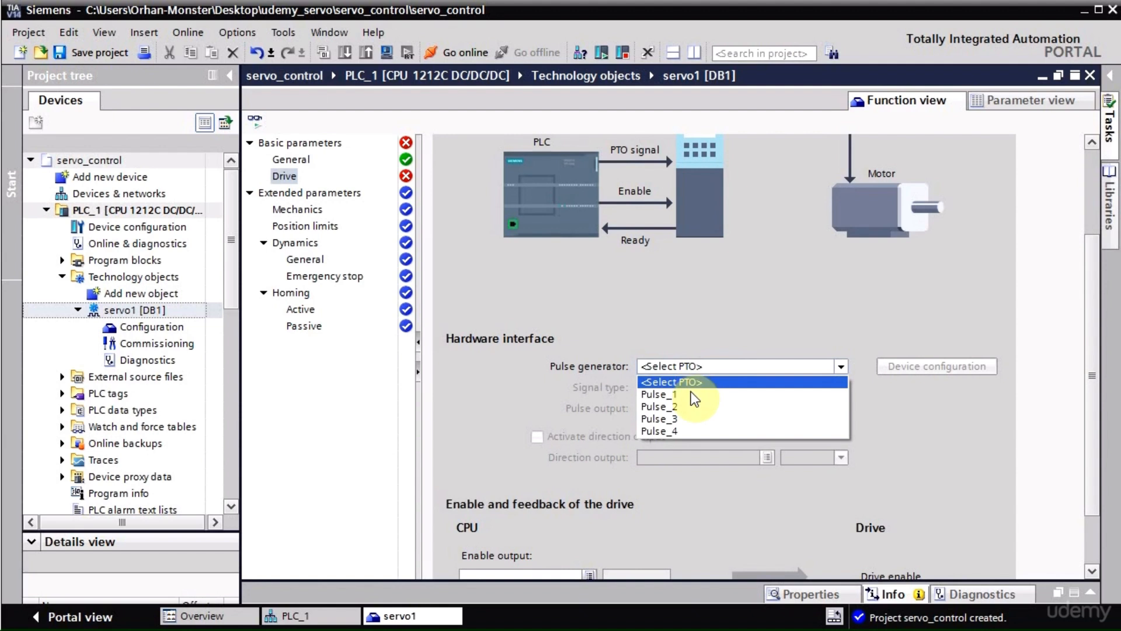
click(692, 394)
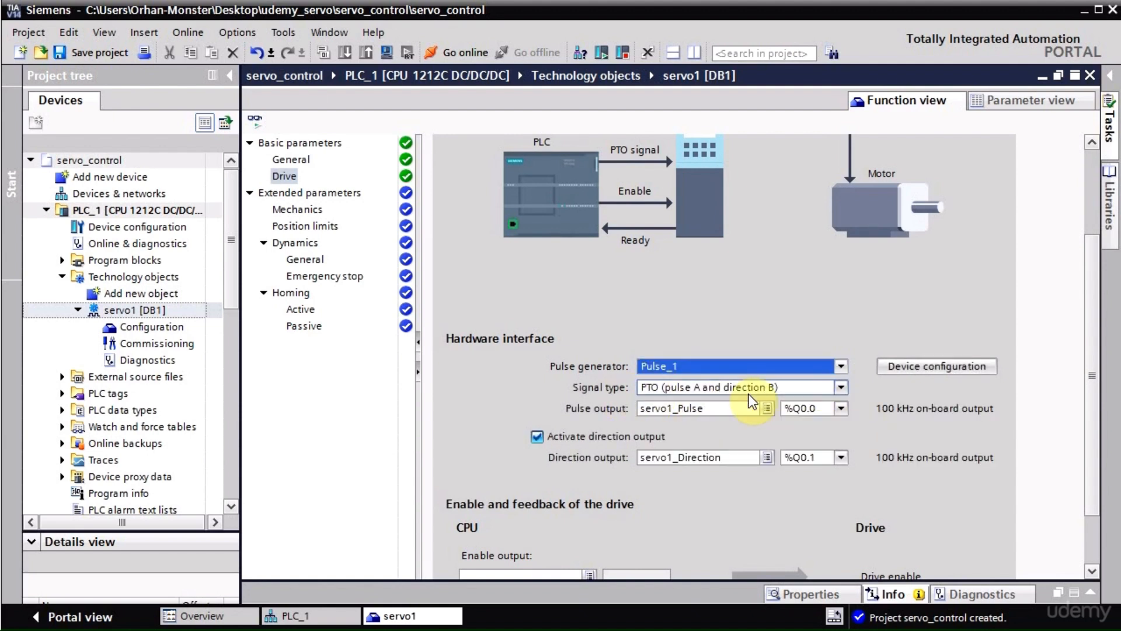
Assign Q0.3 as the enable output in servo1's drive enable and feedback settings.
scroll(1085, 379, down, 2)
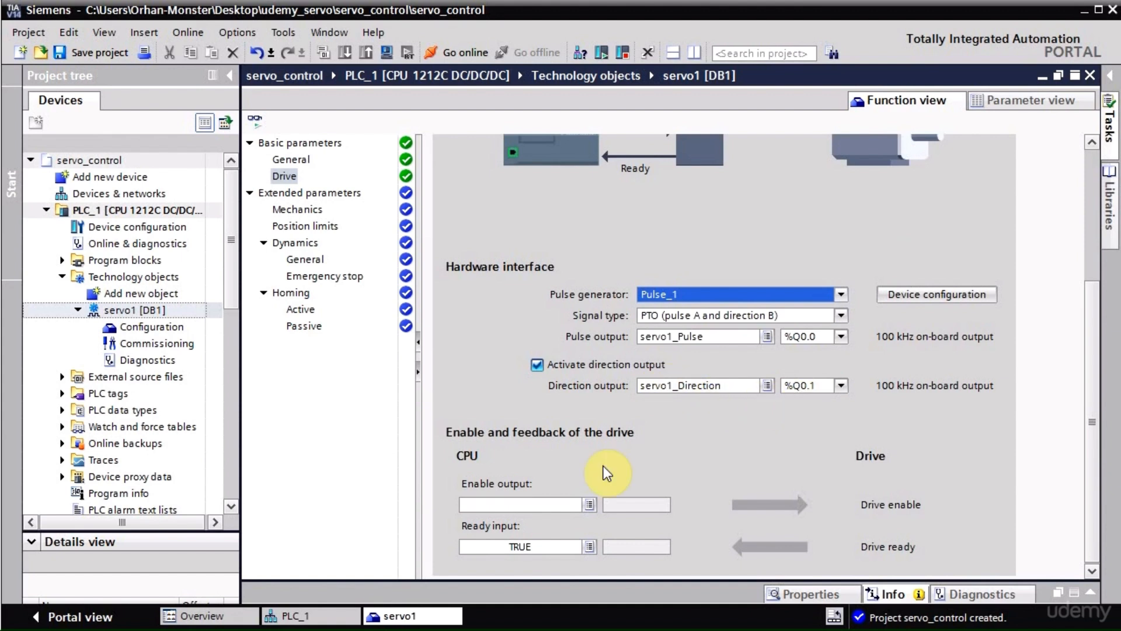
click(534, 503)
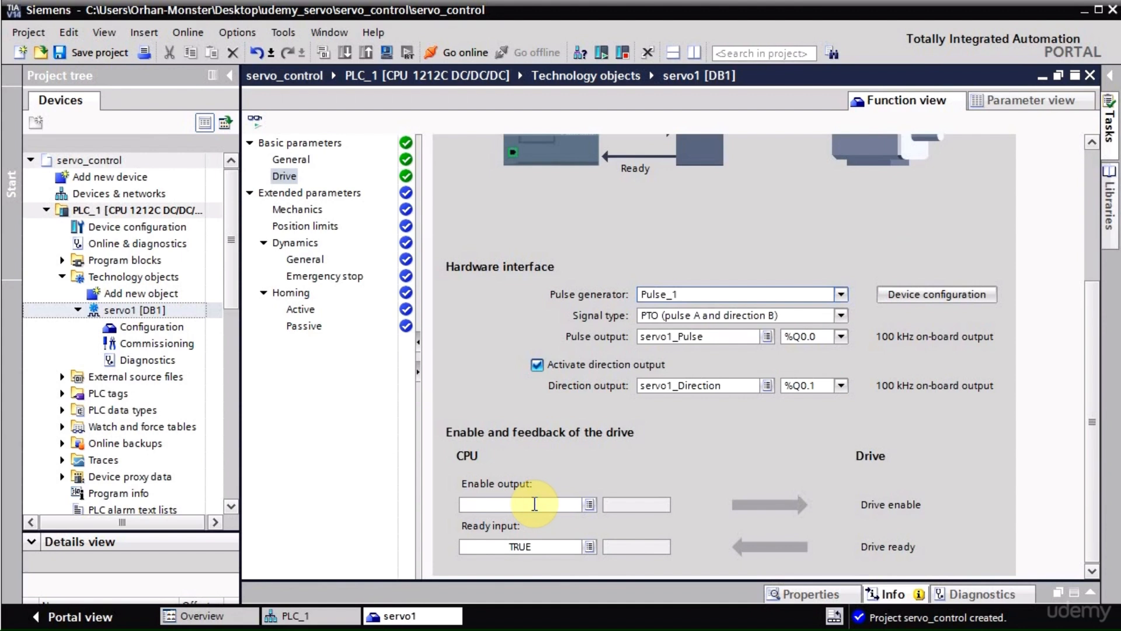
text(q0)
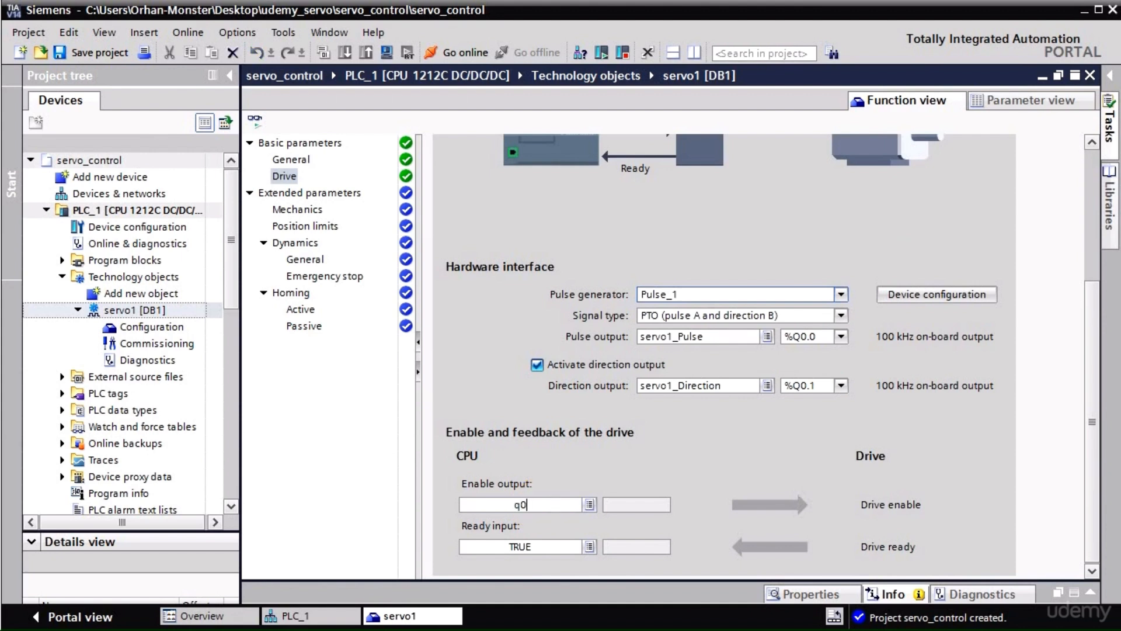
key(BackSpace)
text(q0.)
key(BackSpace)
key(BackSpace)
key(BackSpace)
text(0.3)
key(Return)
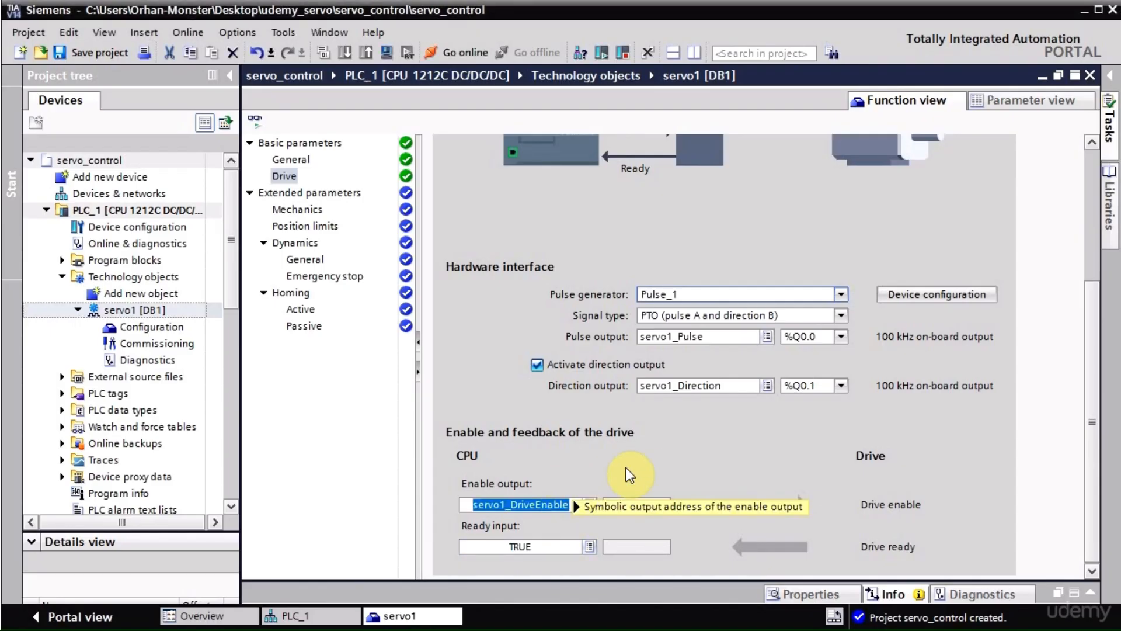
In servo1's mechanics, set 200 pulses per motor revolution and a load movement of 360° per motor revolution.
click(318, 212)
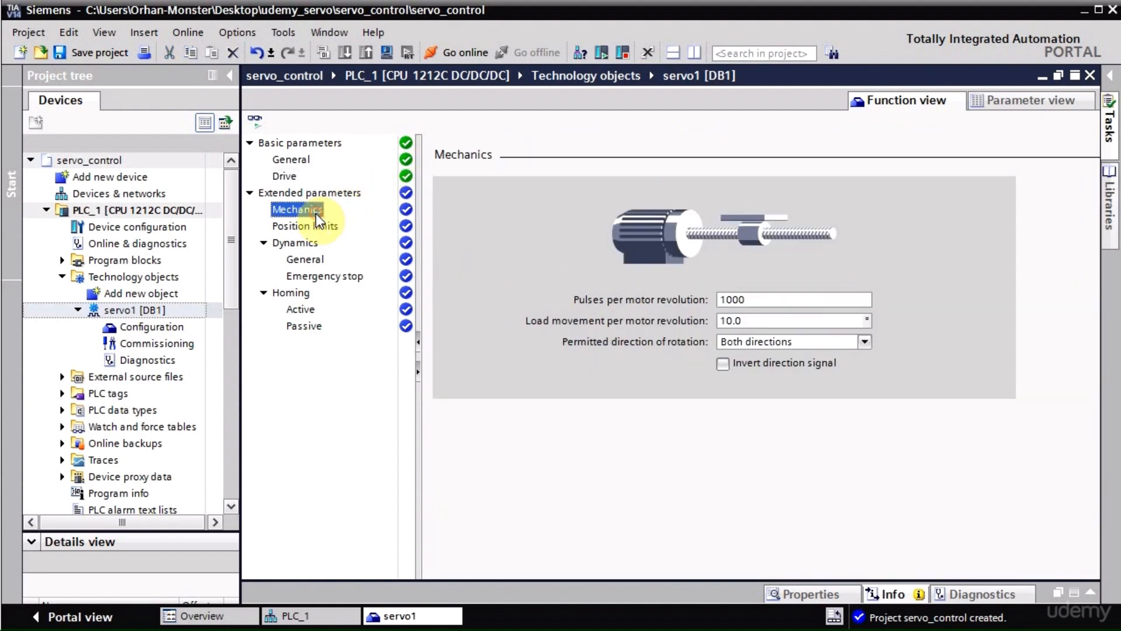
double_click(778, 299)
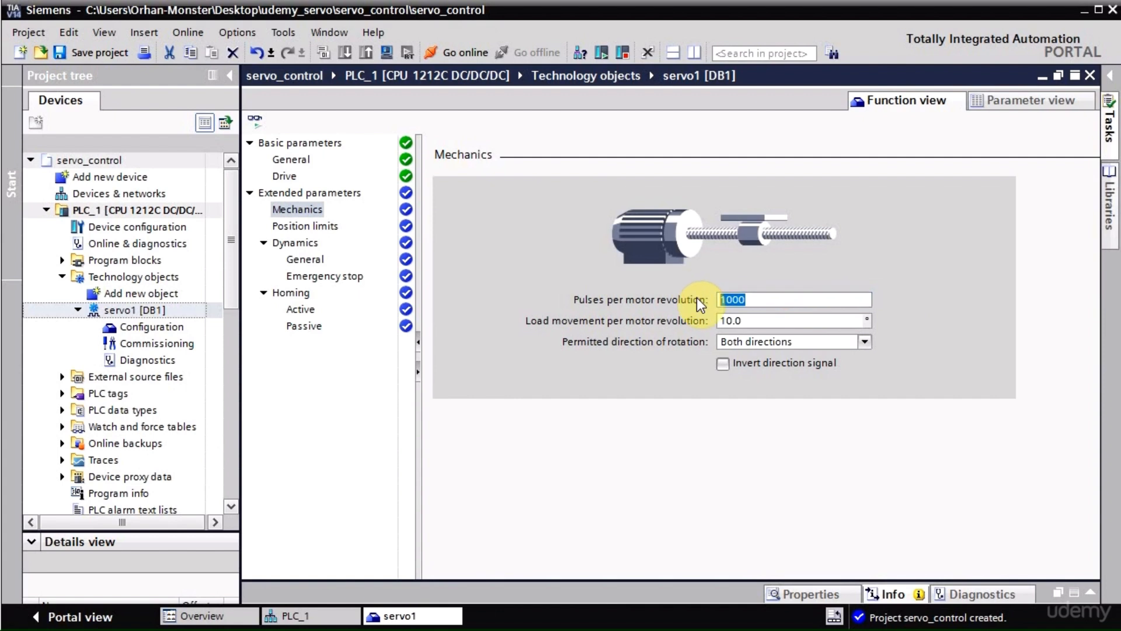
text(200)
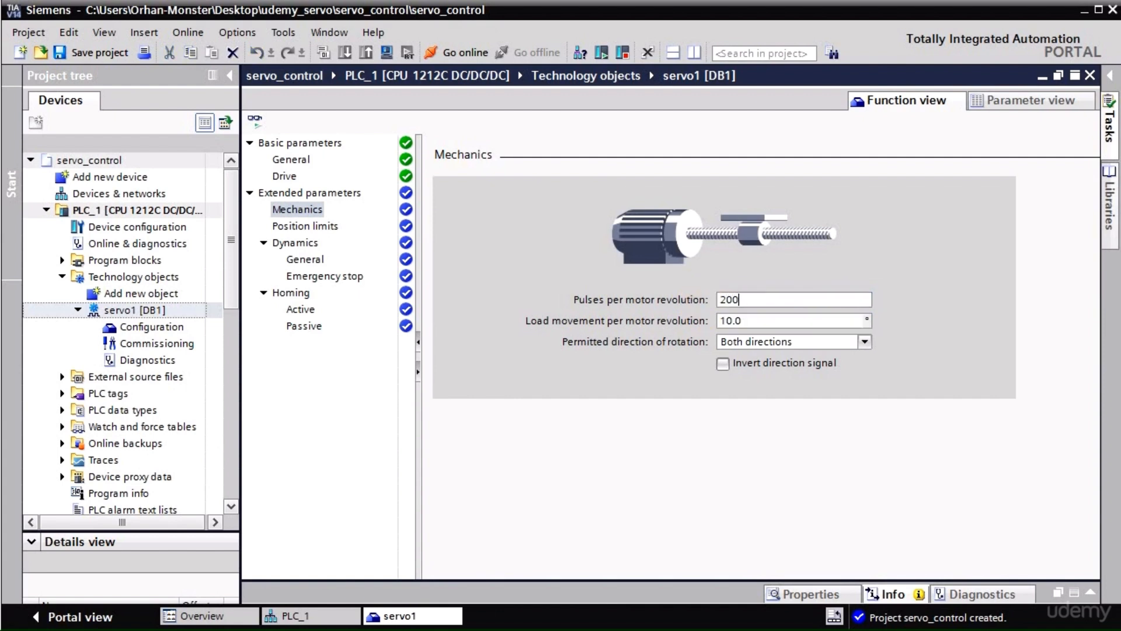
click(778, 322)
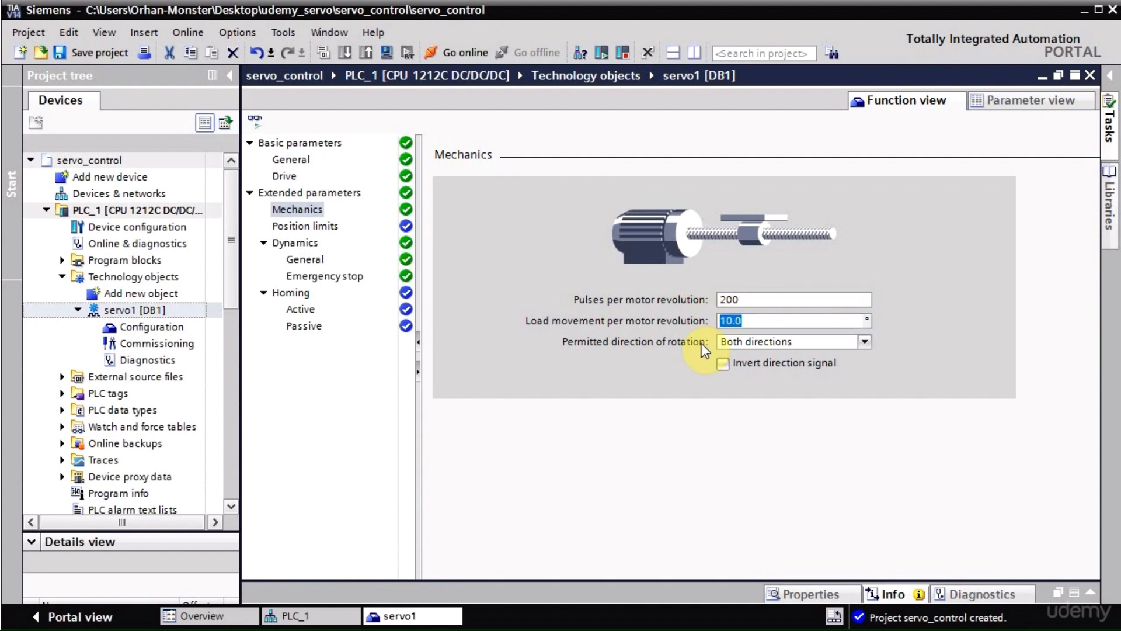
text(360)
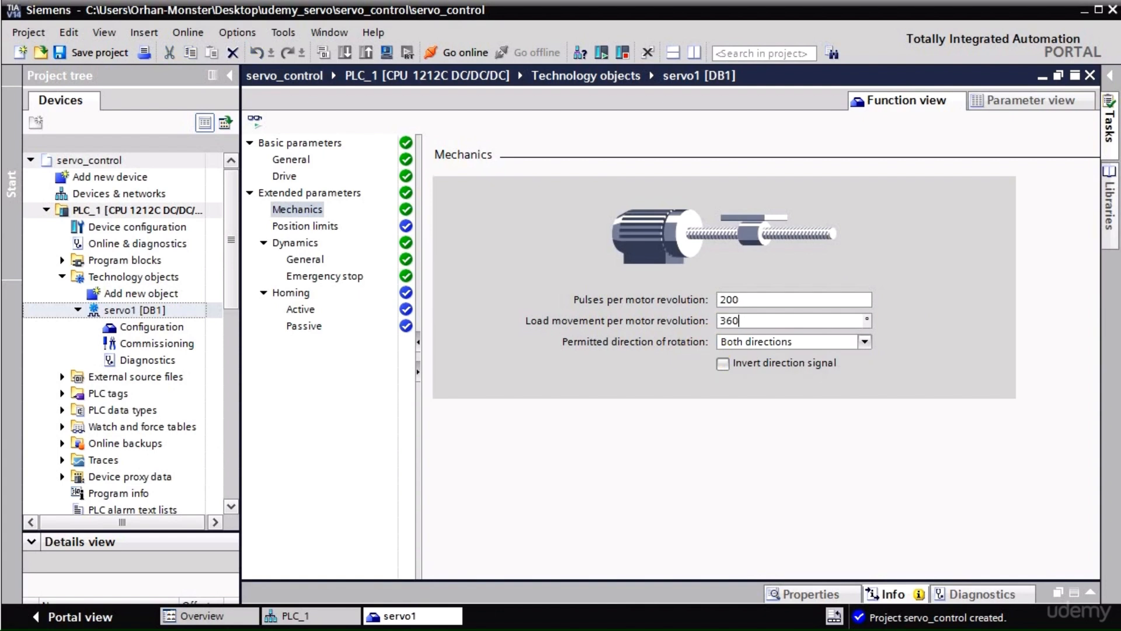
click(763, 300)
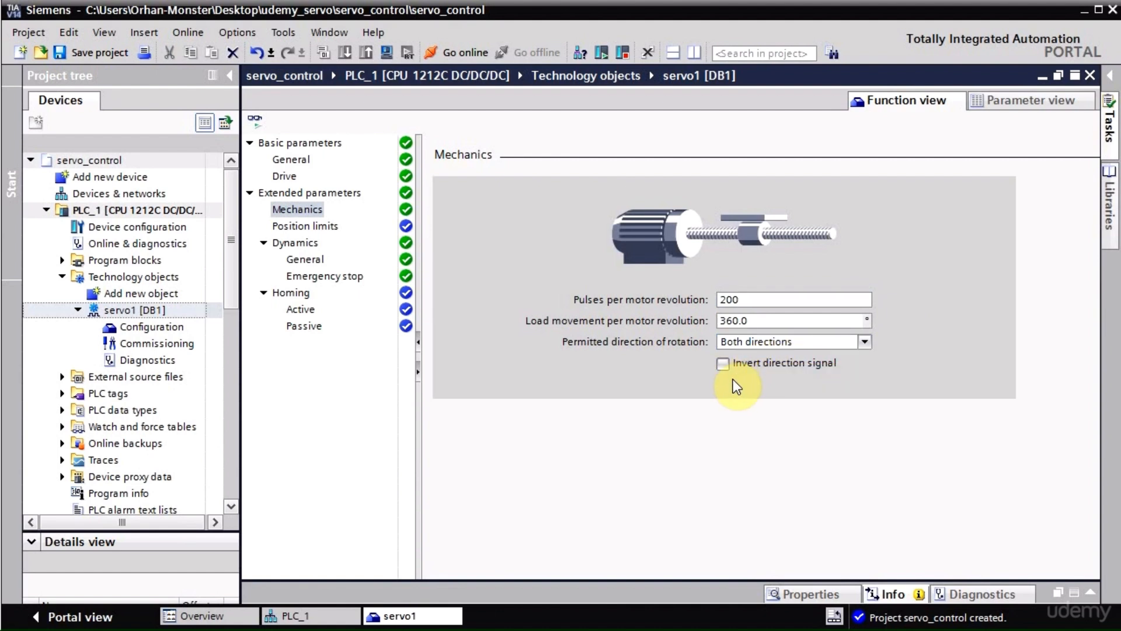
In servo1's general dynamics, set both the ramp-up time and the ramp-down time to 1.0 s.
click(335, 226)
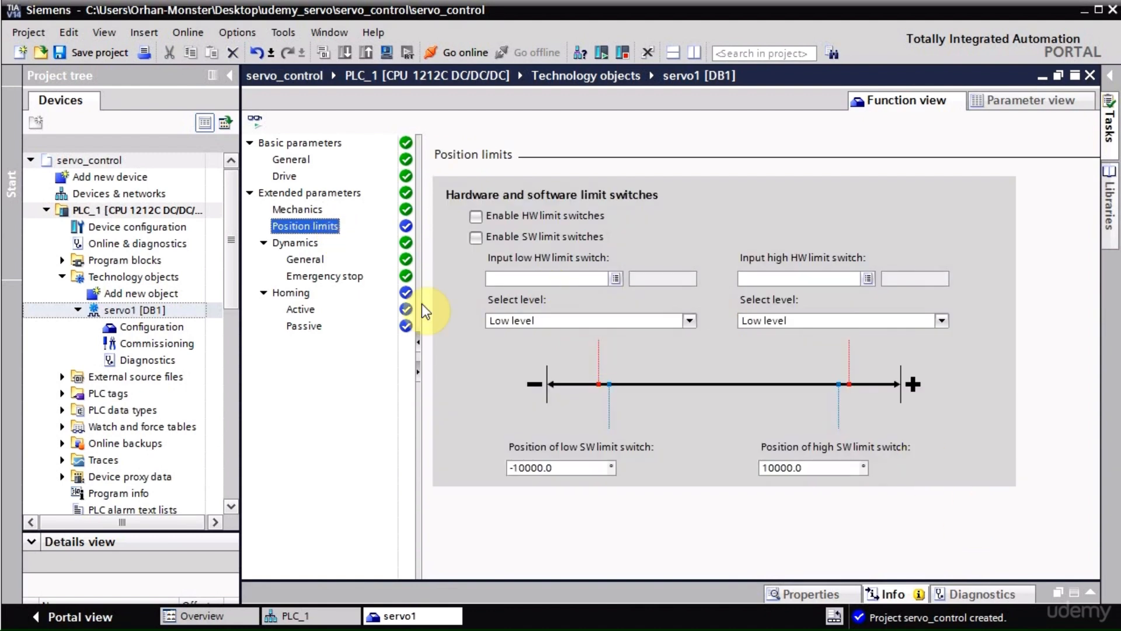
click(317, 261)
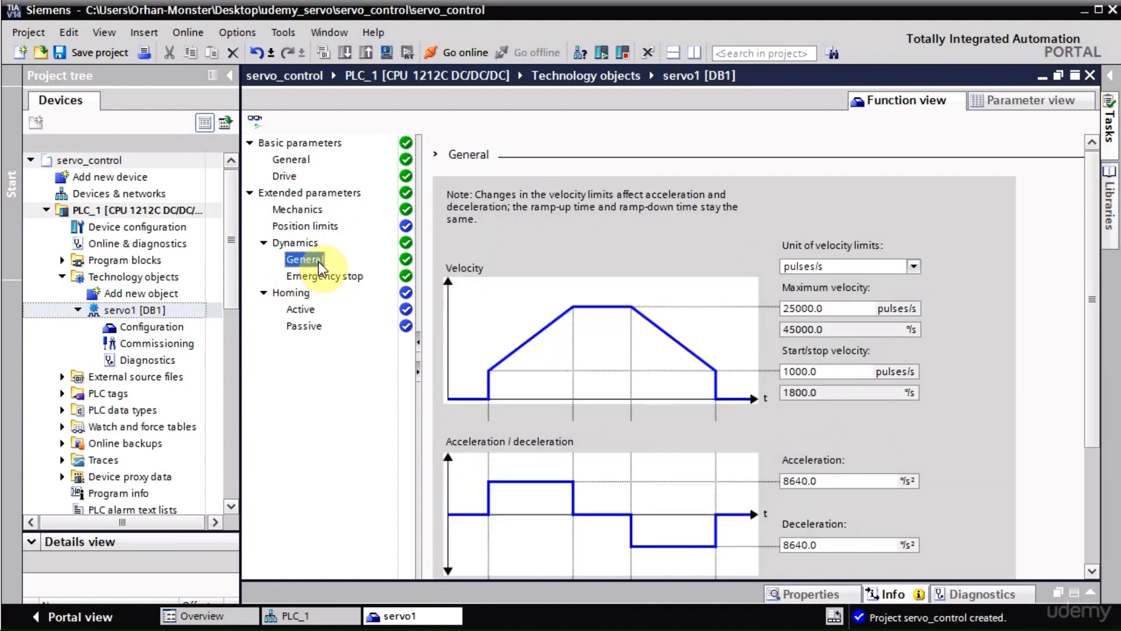
click(803, 371)
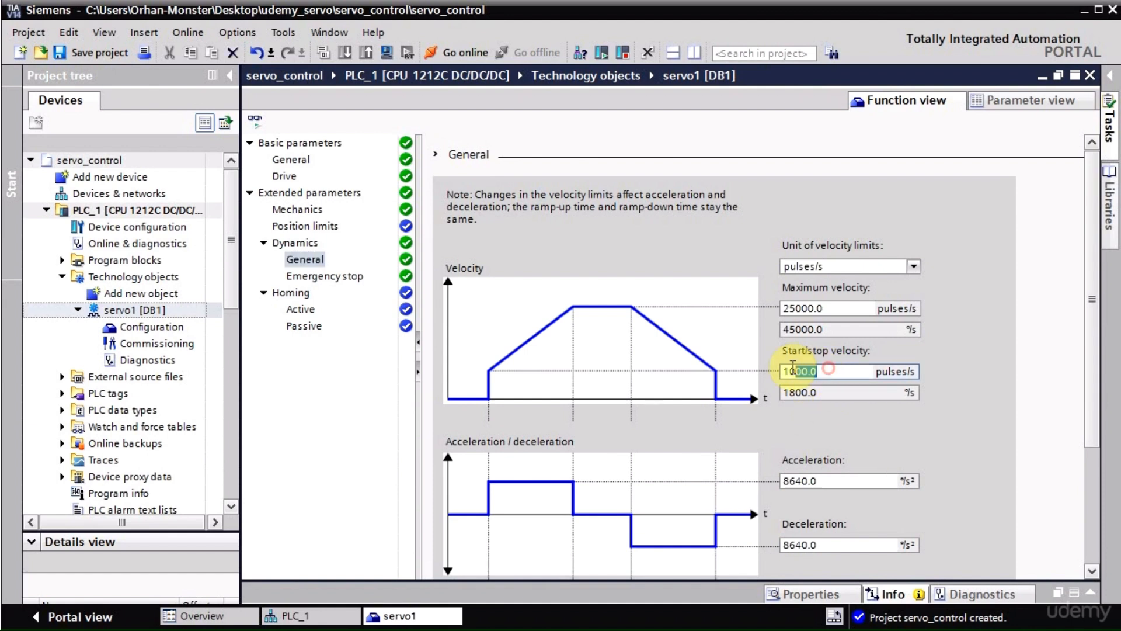
click(803, 308)
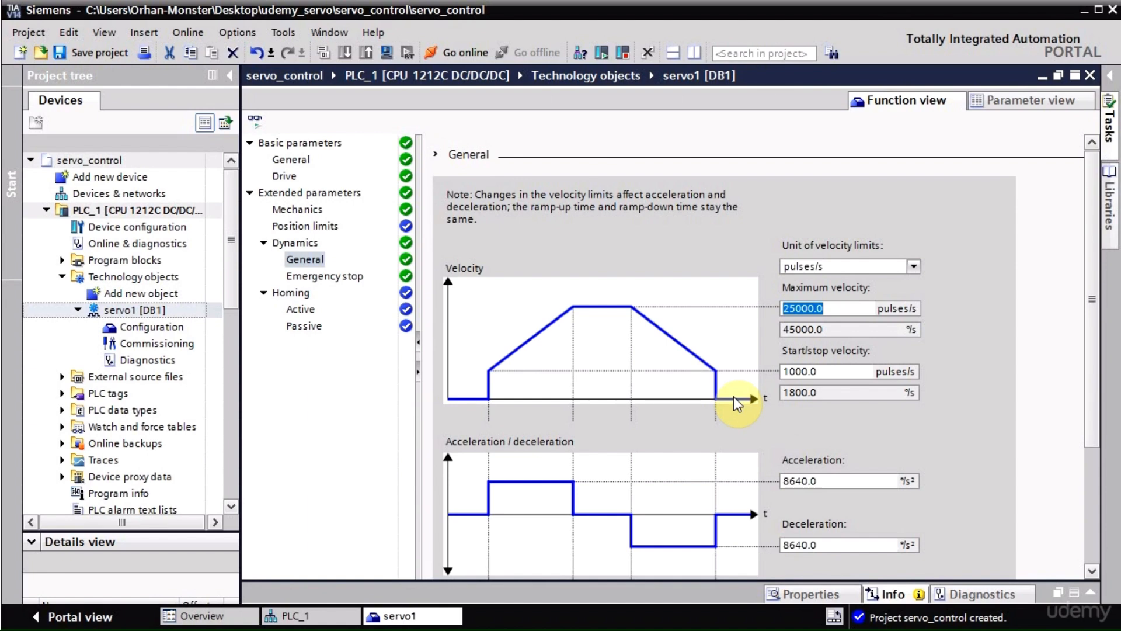
click(838, 307)
click(826, 480)
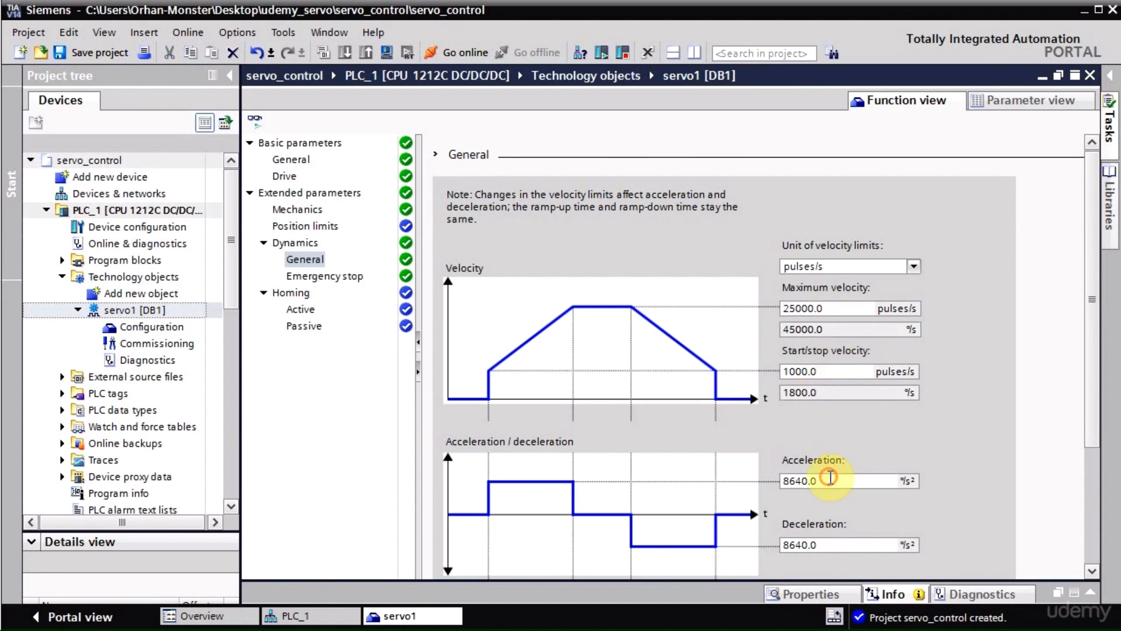
scroll(780, 481, down, 3)
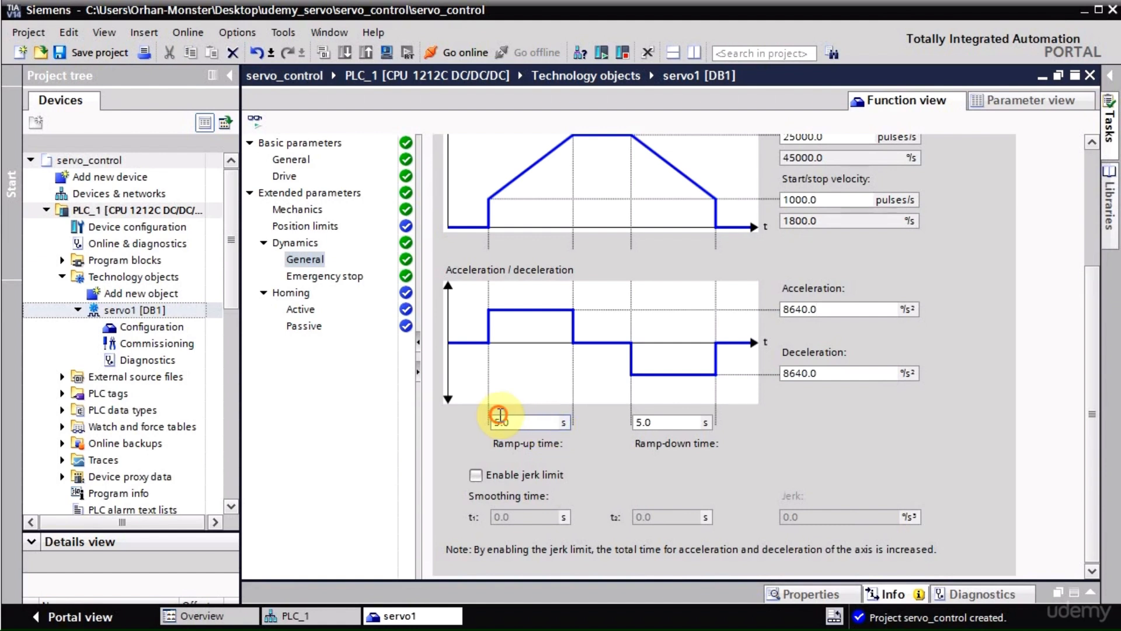
double_click(523, 421)
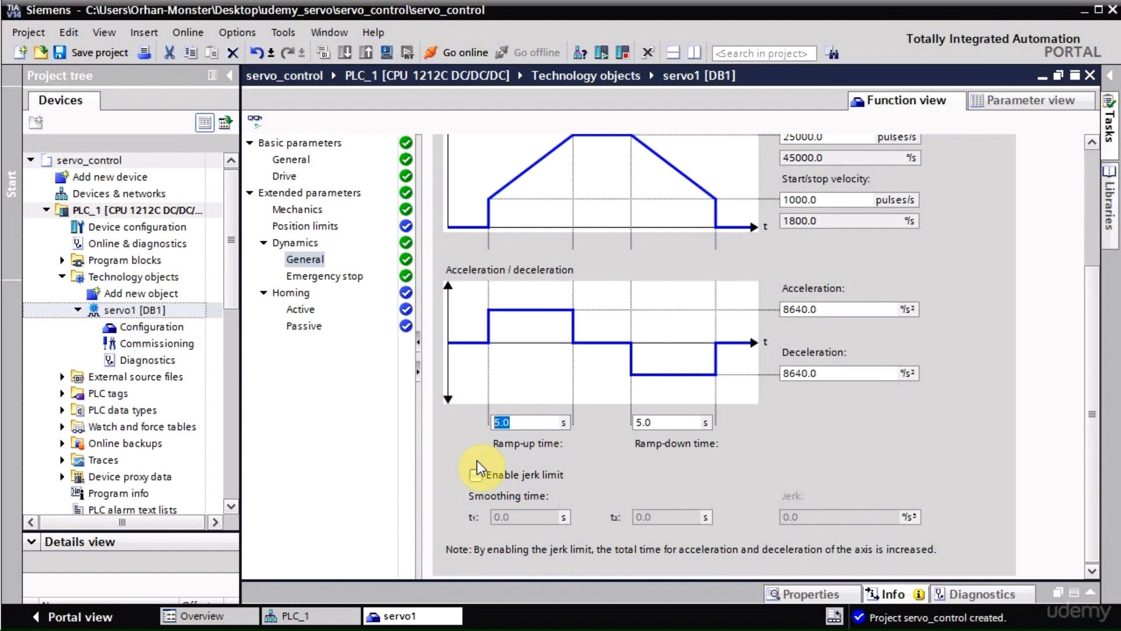
text(1)
double_click(666, 421)
text(1.0)
key(Return)
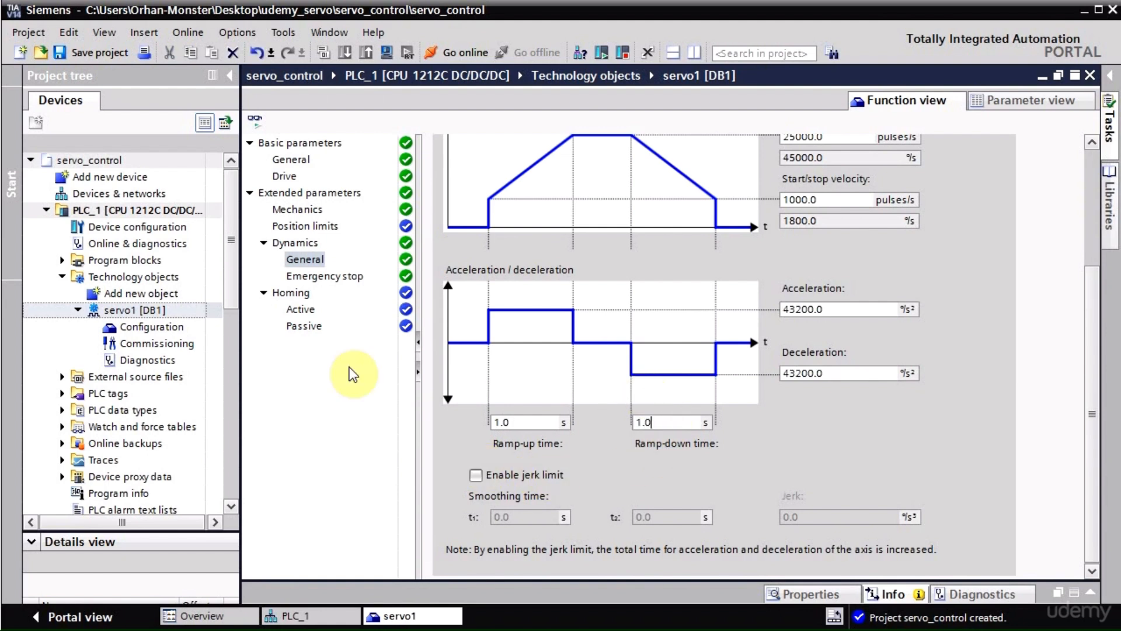
Set servo1's emergency stop ramp-down time to 1.0 s.
click(334, 282)
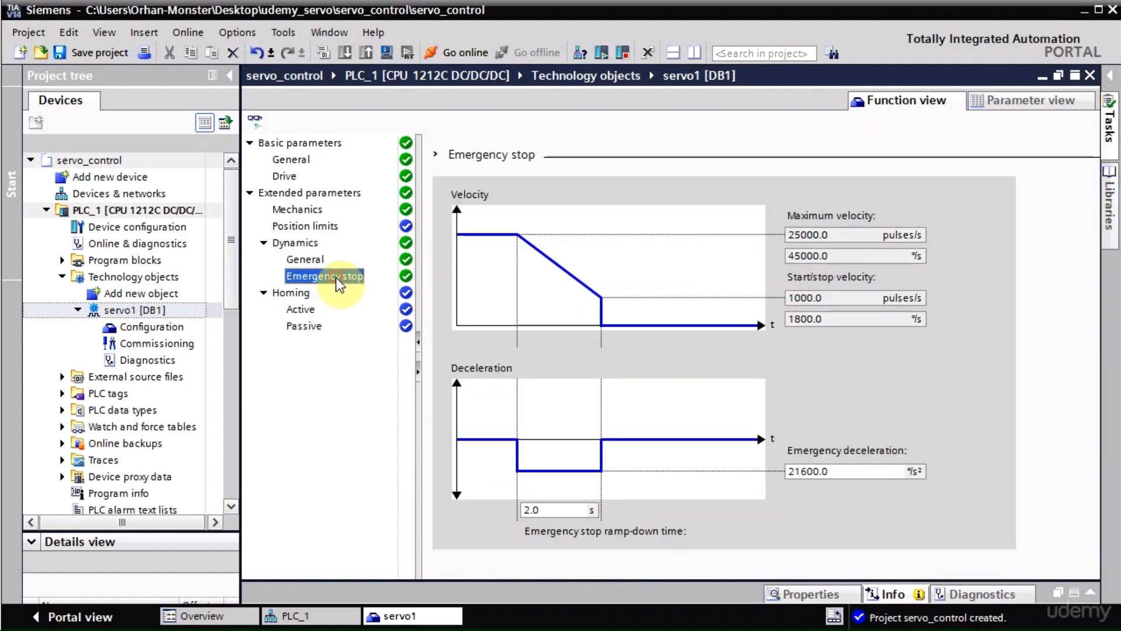
double_click(541, 506)
text(0)
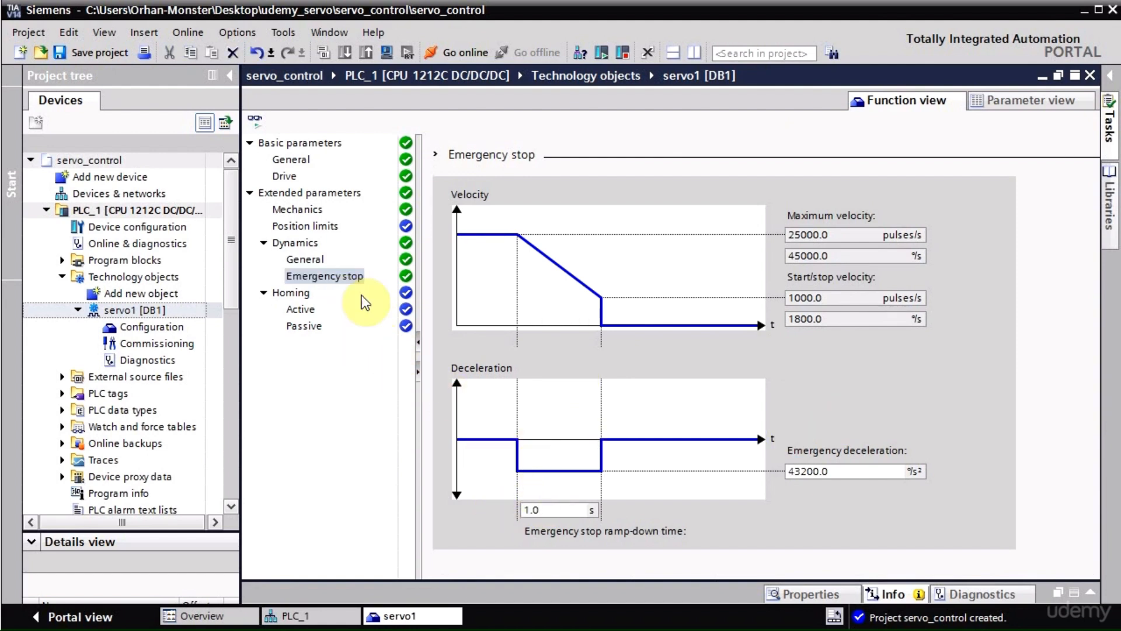
Return to servo1's basic general parameters and expand PLC_1's program blocks in the project tree.
click(289, 210)
click(292, 165)
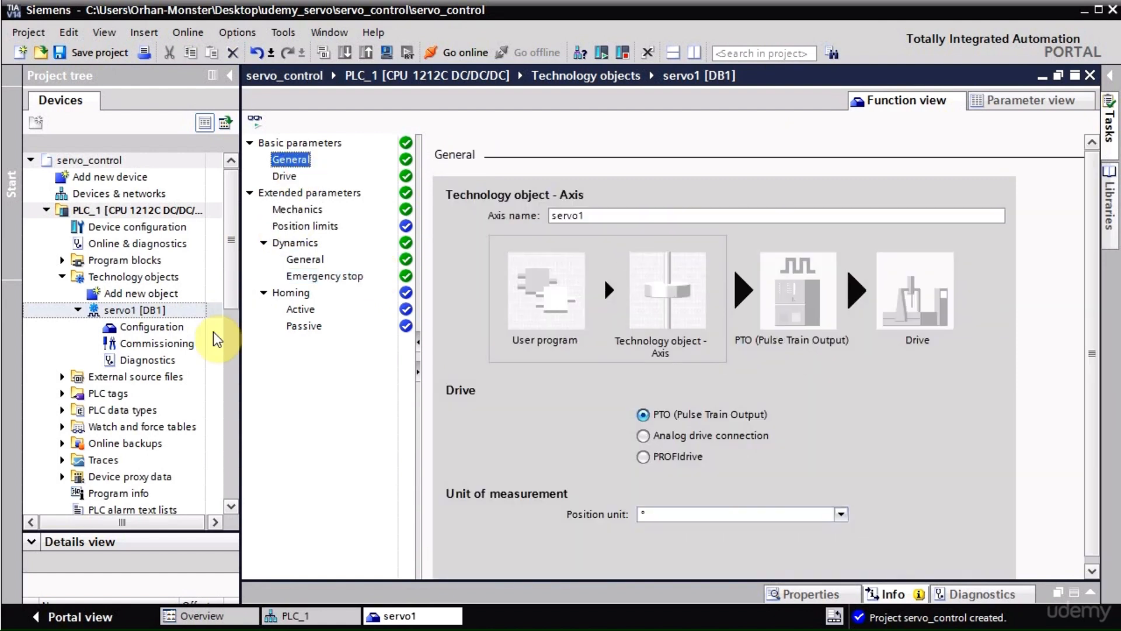
click(172, 349)
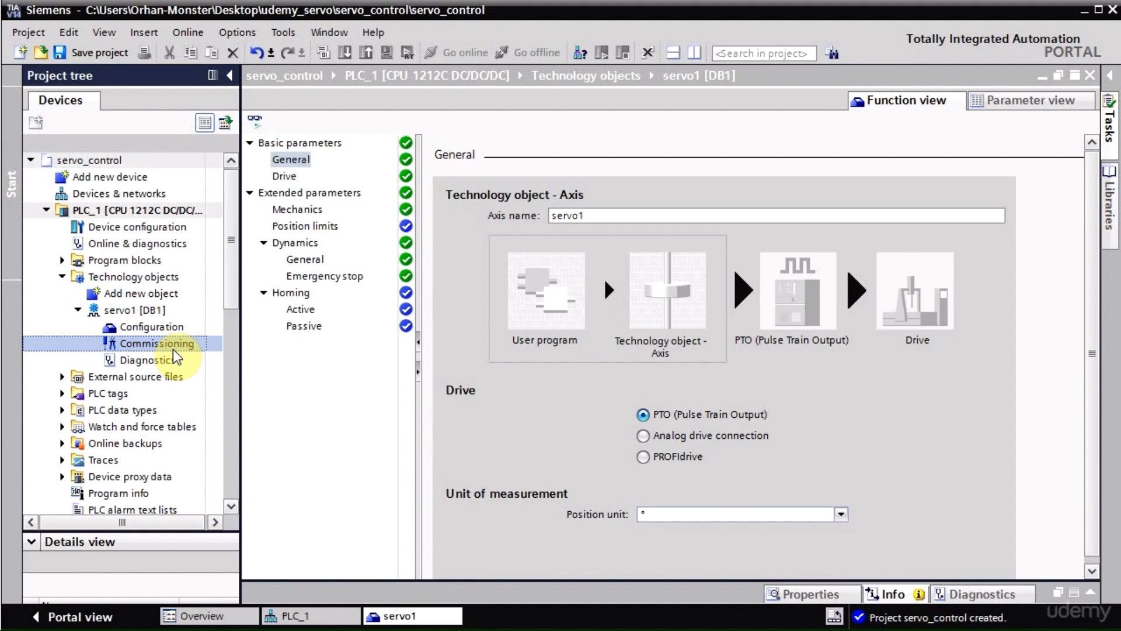
click(62, 260)
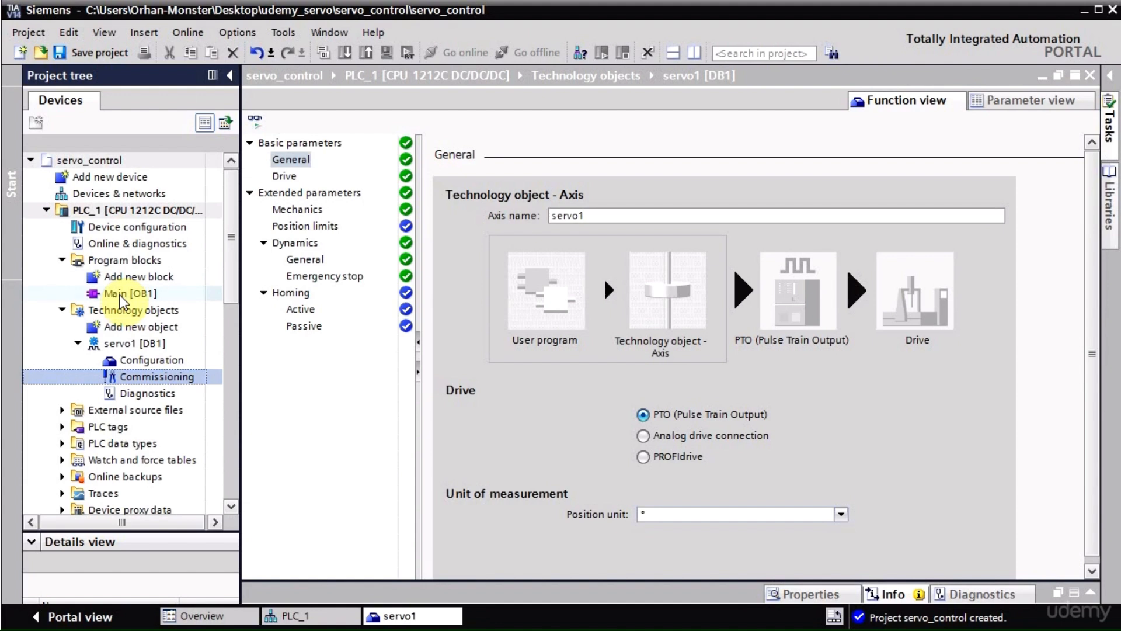
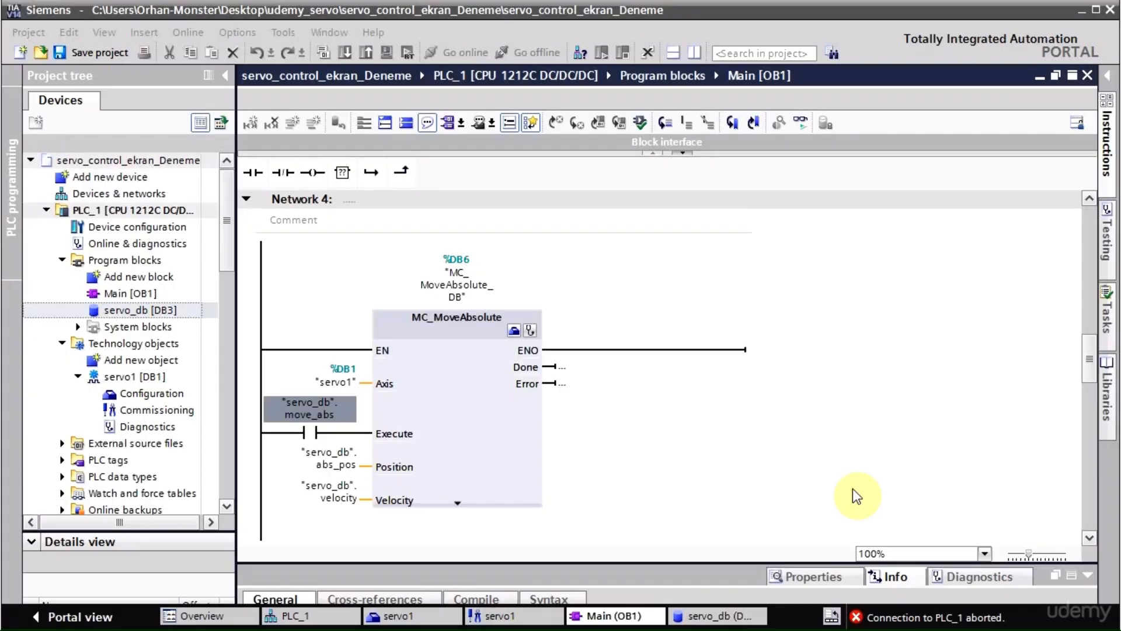
Collapse PLC_1 in the project tree and update the accessible devices on the Realtek PCIe GBE network adapter.
click(47, 211)
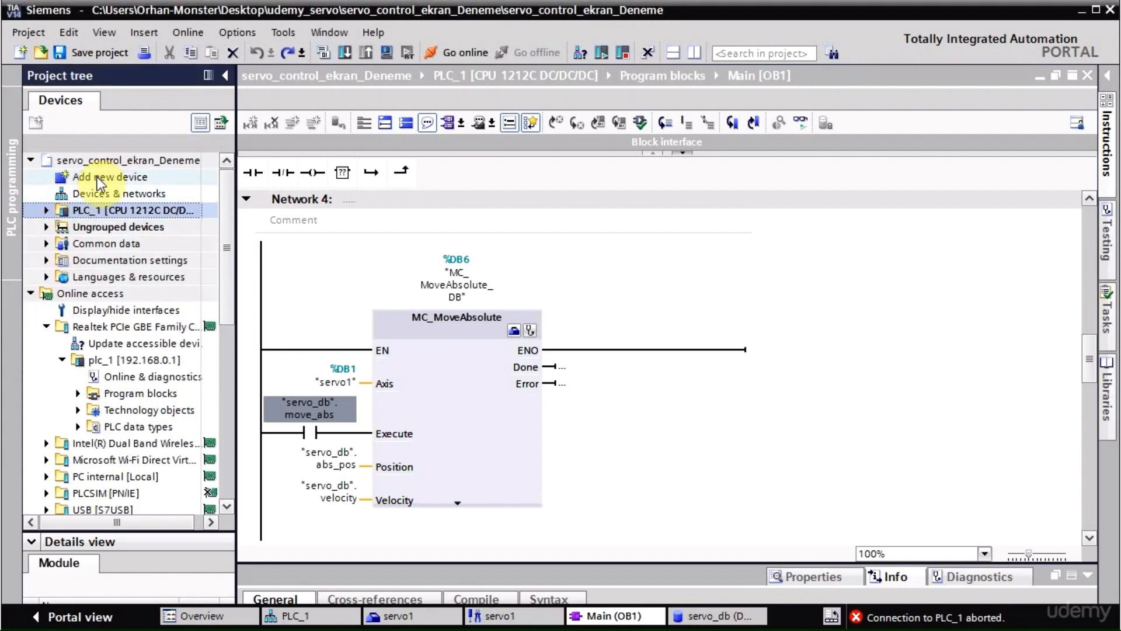
click(31, 295)
click(30, 296)
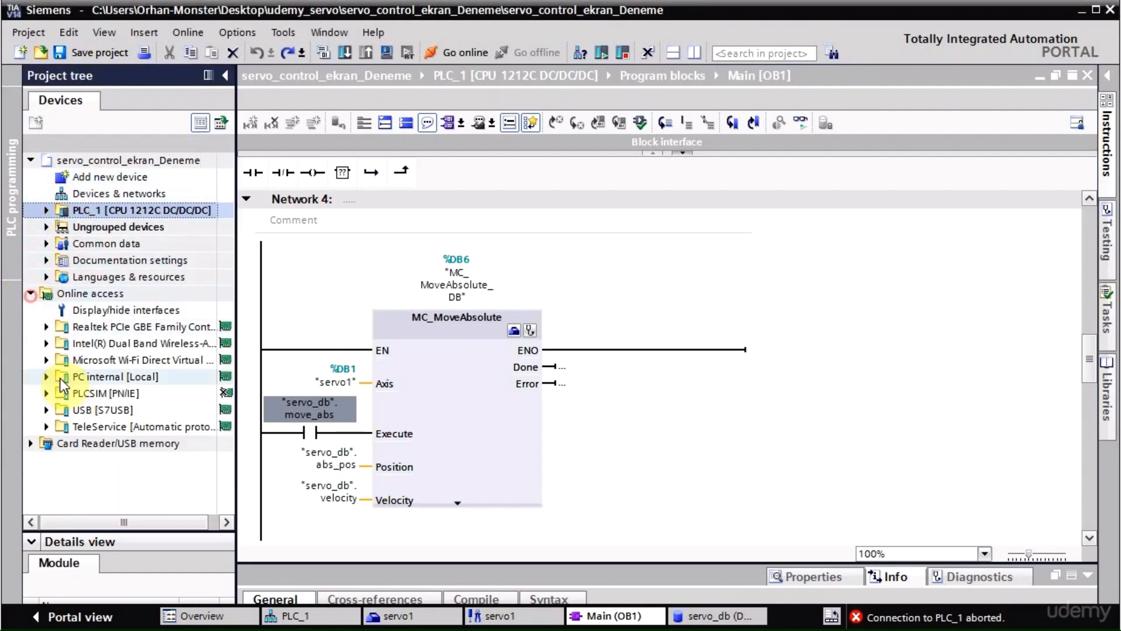
double_click(92, 327)
double_click(103, 346)
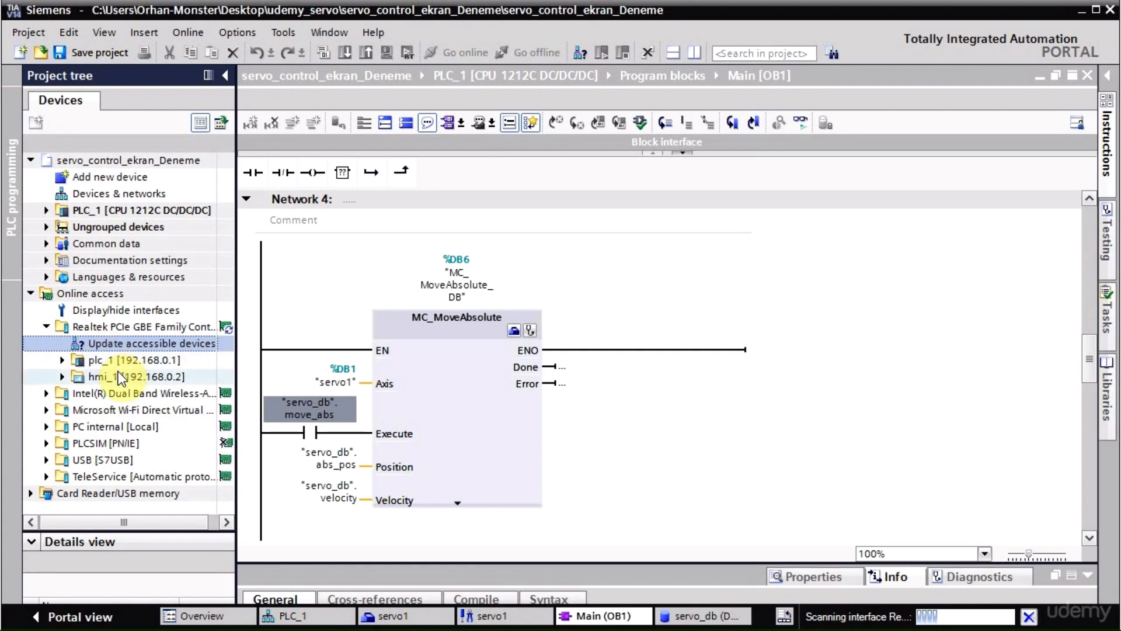
Open online diagnostics for the accessible hmi_1 and examine its functions for IP address, PROFINET device name and factory reset.
click(63, 376)
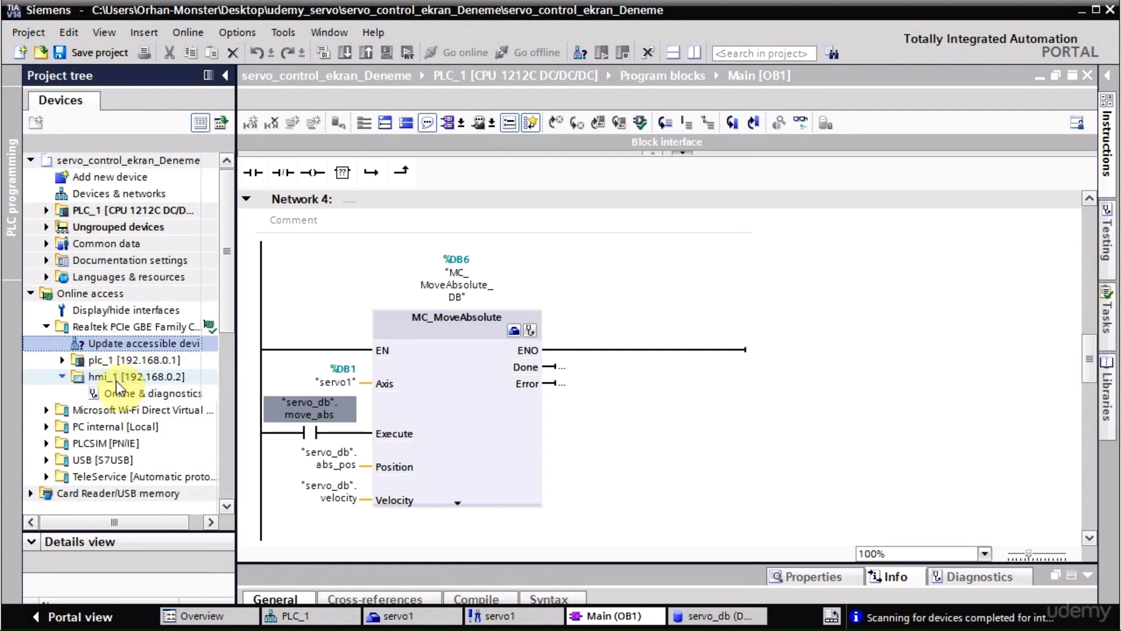
double_click(127, 395)
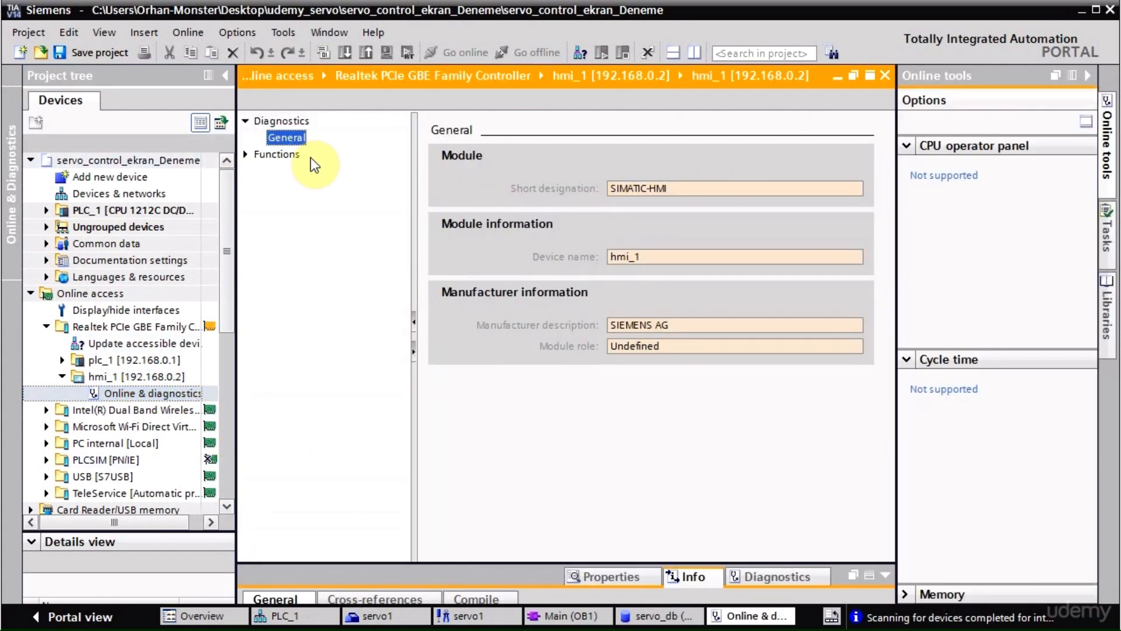
click(288, 156)
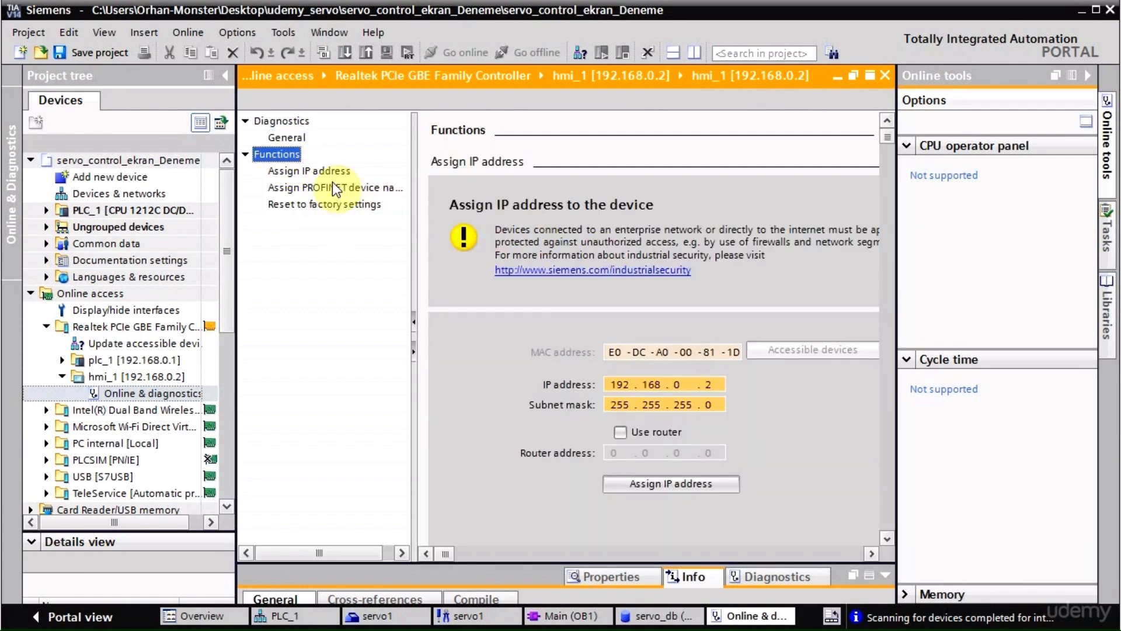
click(293, 171)
click(308, 185)
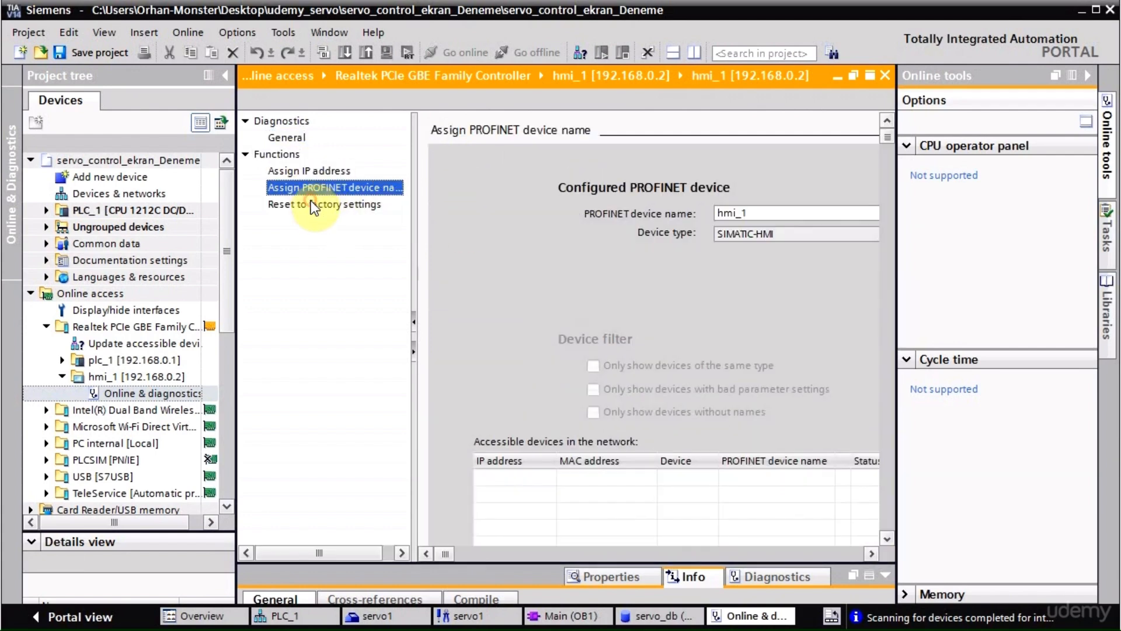
click(311, 203)
click(317, 189)
click(314, 174)
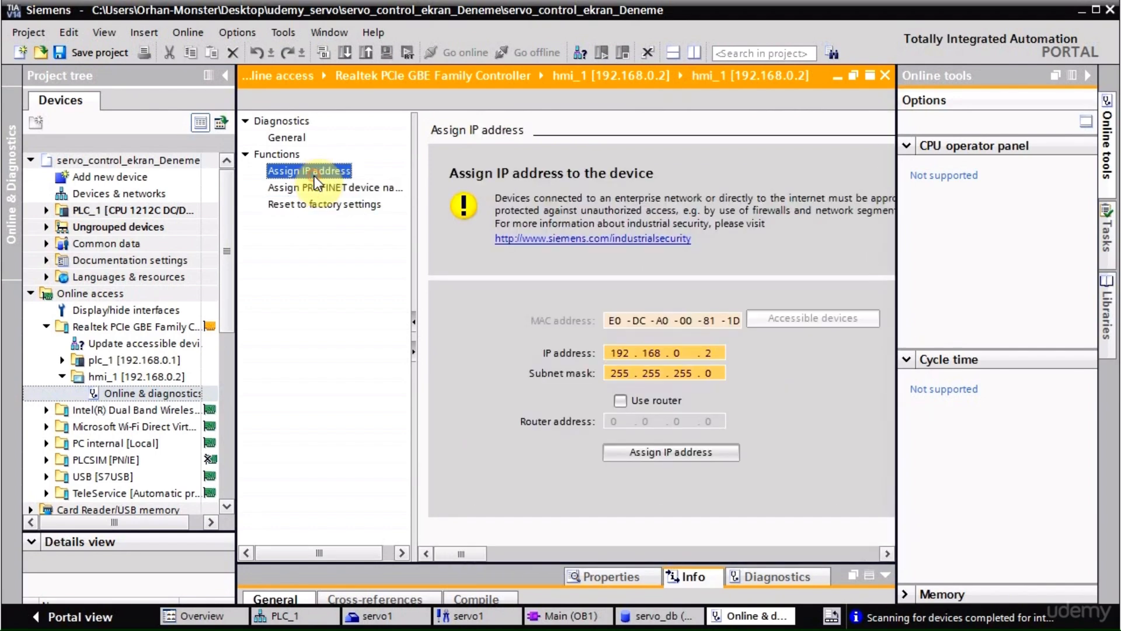
Add a 4-inch KTP400 Basic HMI with article number 6AV2 123-2DB03-0AX0, version 14.0.0.0, using the device wizard.
double_click(175, 177)
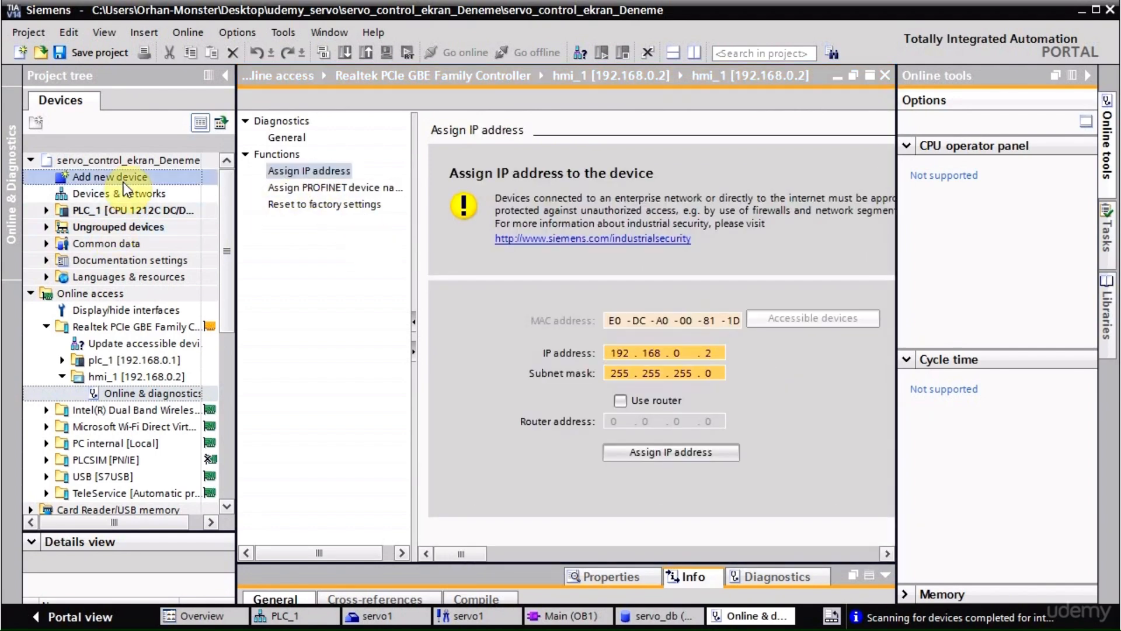
click(571, 257)
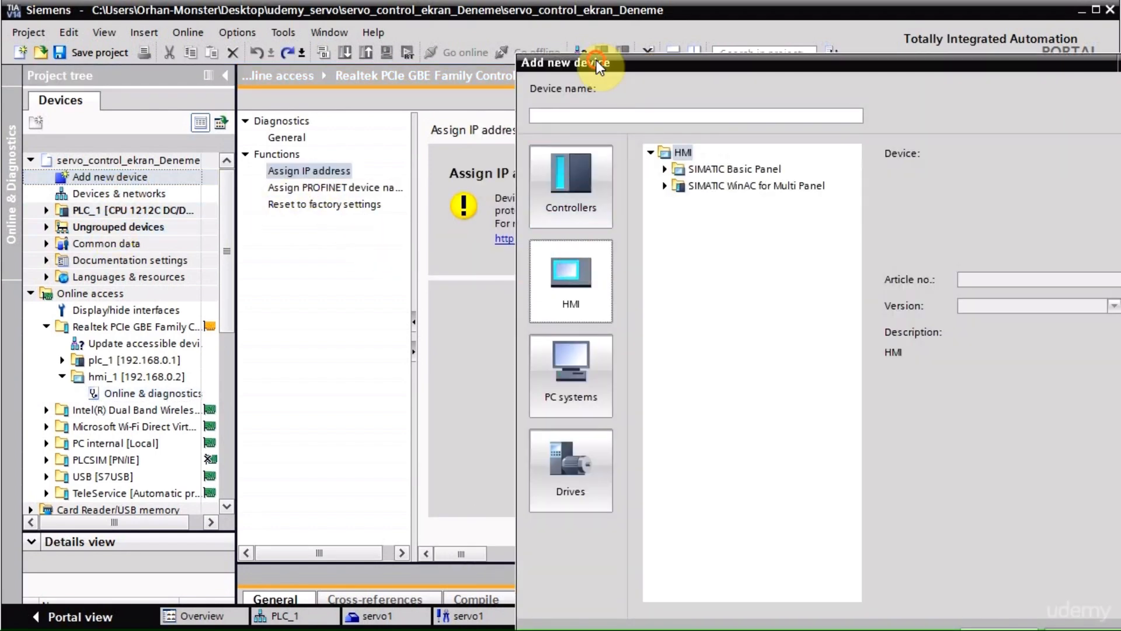
drag(596, 61, 257, 5)
click(322, 107)
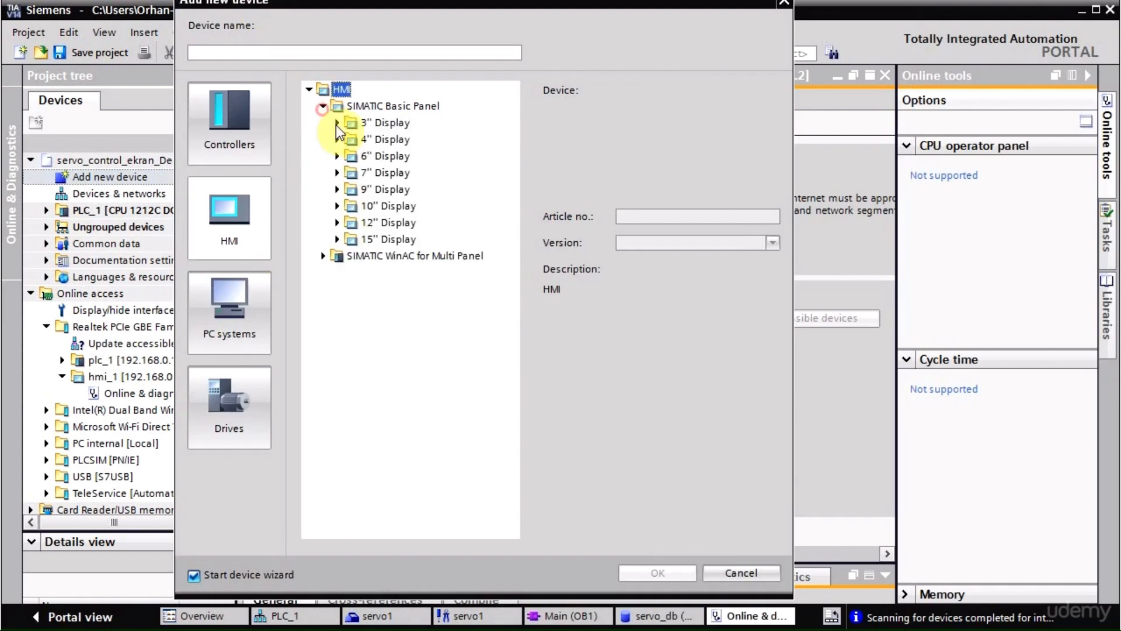
click(337, 139)
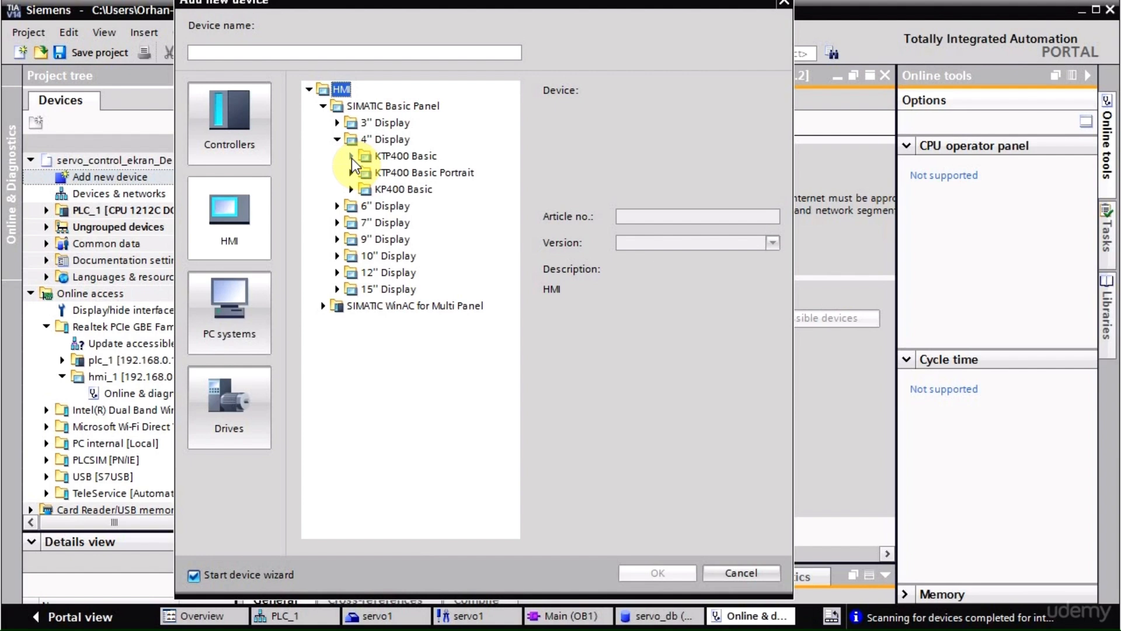
click(351, 156)
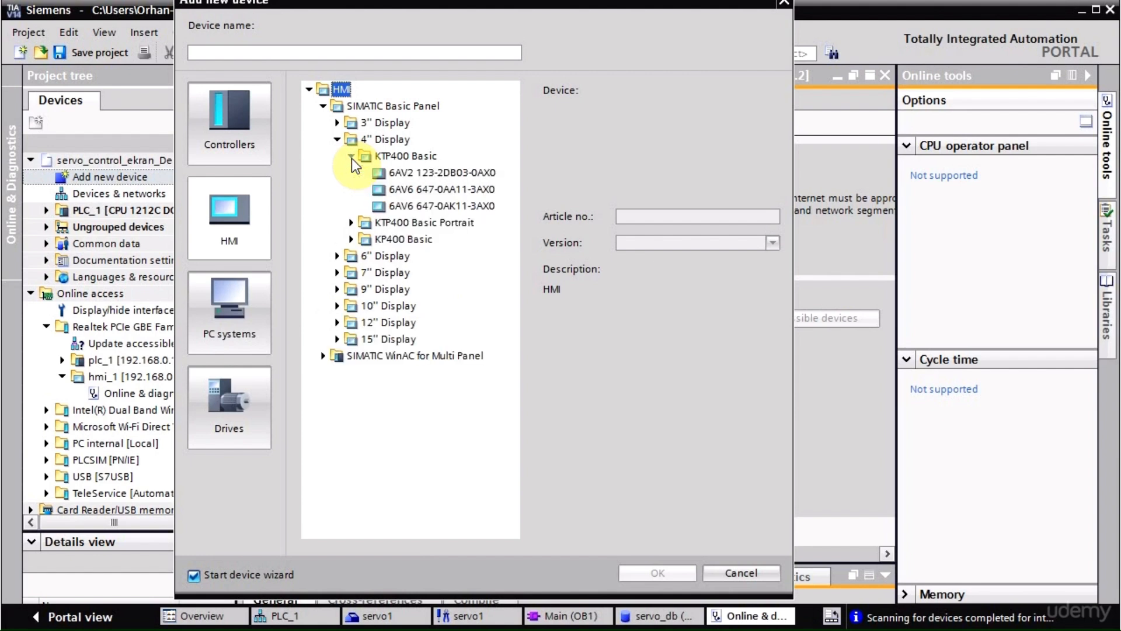
click(442, 174)
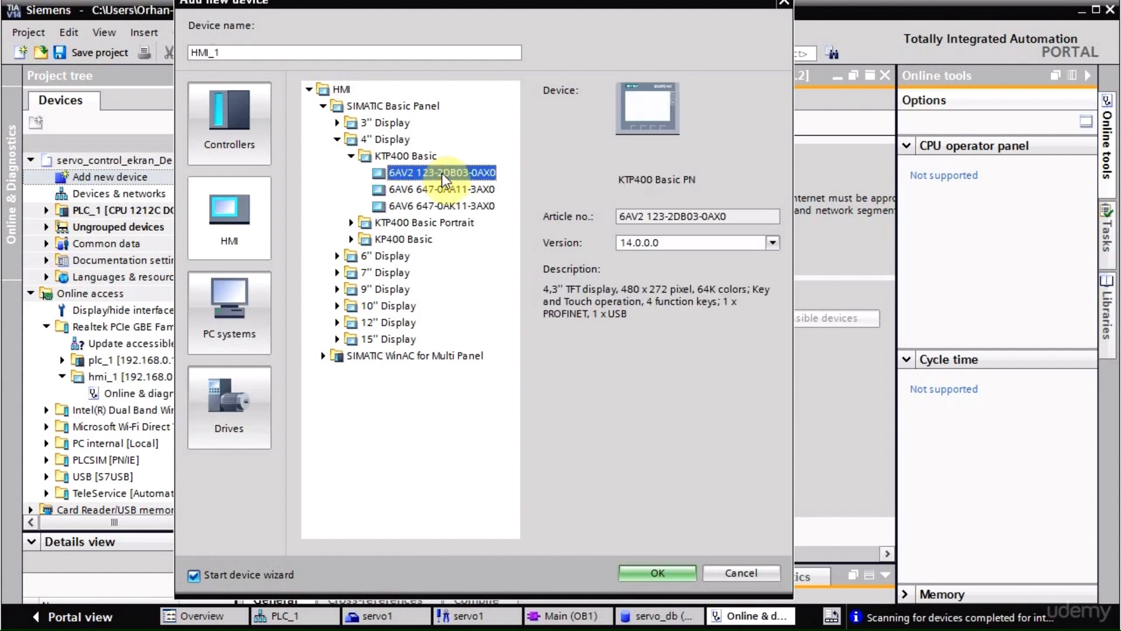
click(771, 242)
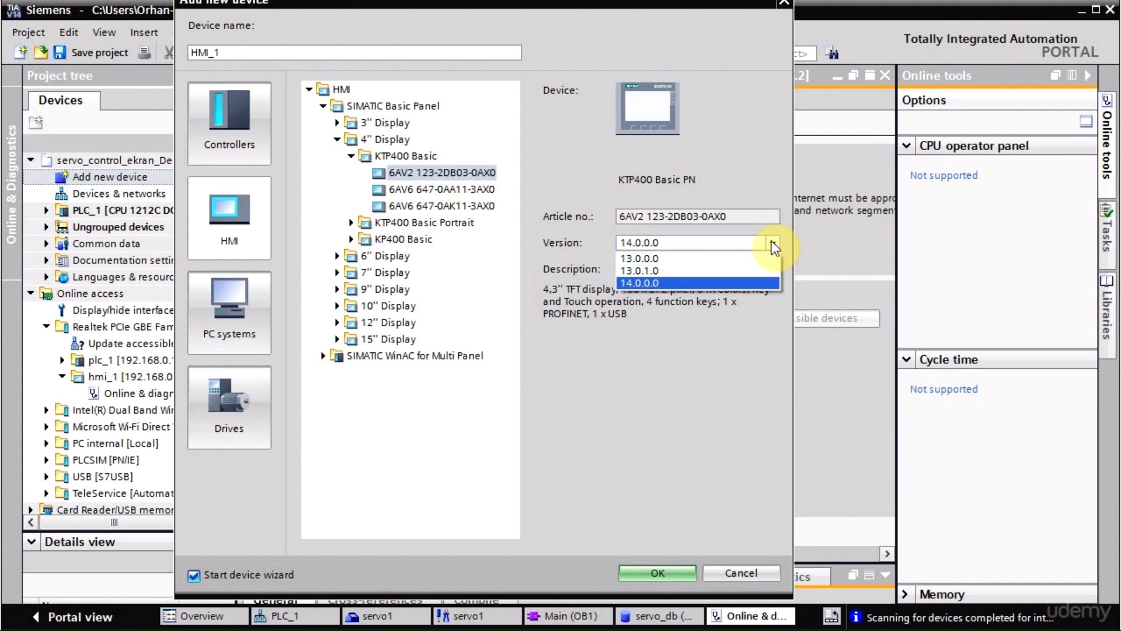
click(772, 242)
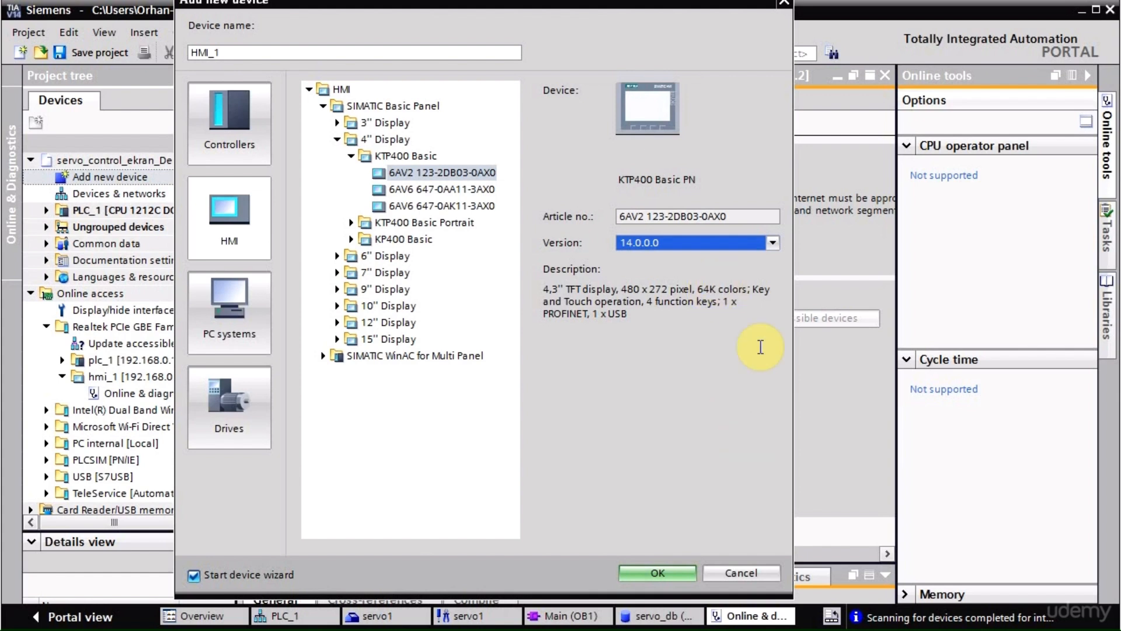
click(664, 573)
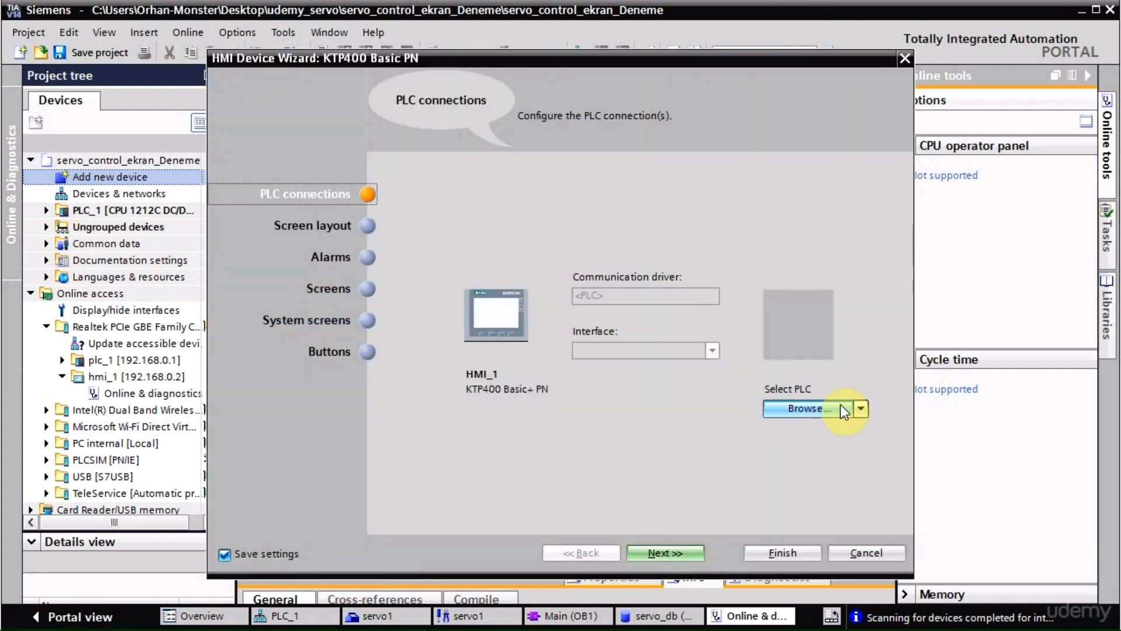
Connect HMI_1 to PLC_1 in the device wizard and remove the header from the screen layout.
click(862, 407)
click(817, 490)
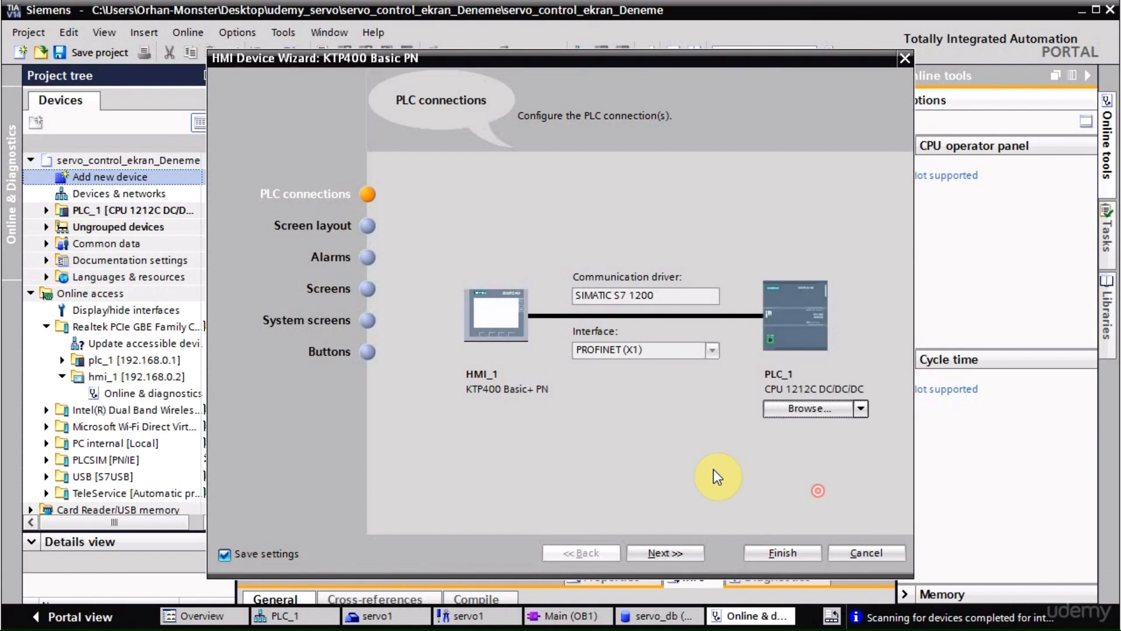
click(655, 557)
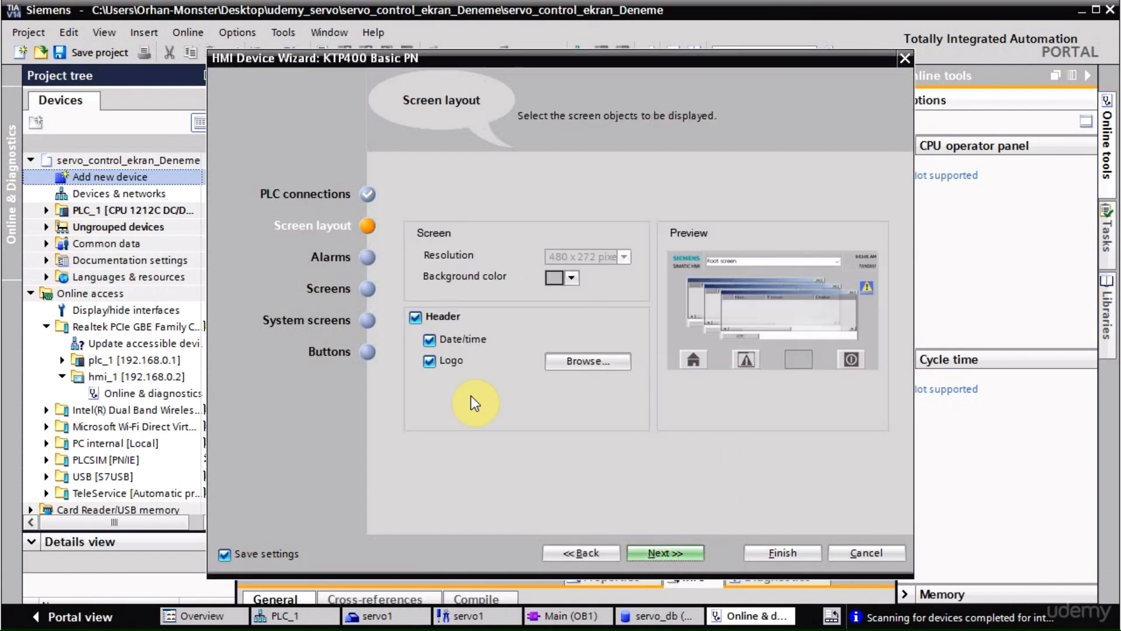
click(415, 321)
click(649, 551)
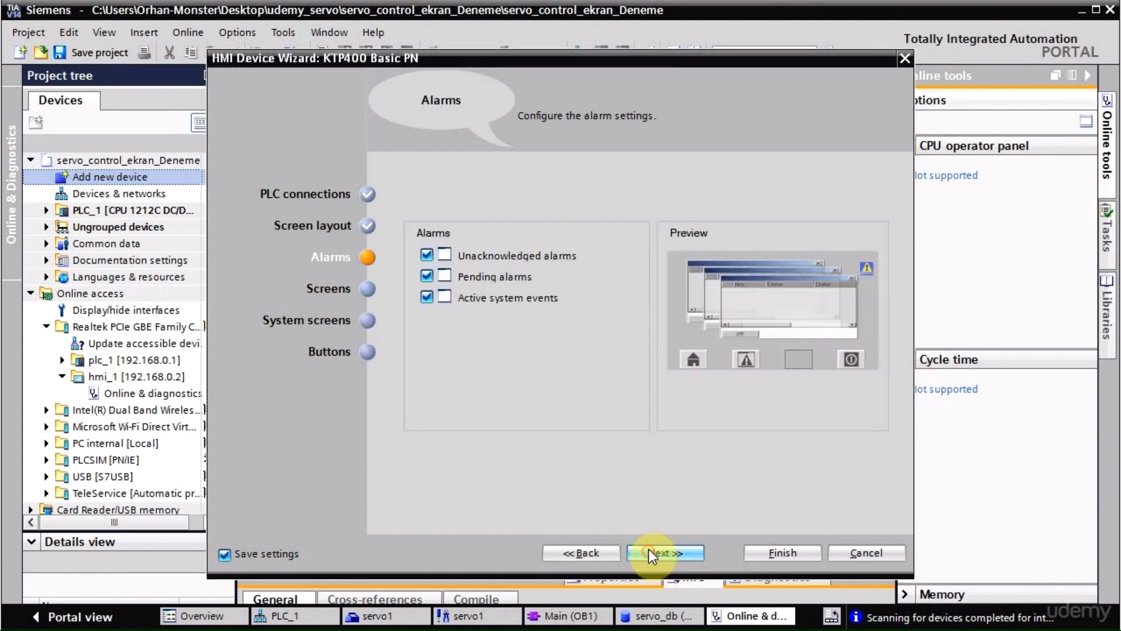
Disable the unacknowledged alarms, pending alarms and active system events windows in the HMI device wizard.
click(426, 254)
click(426, 275)
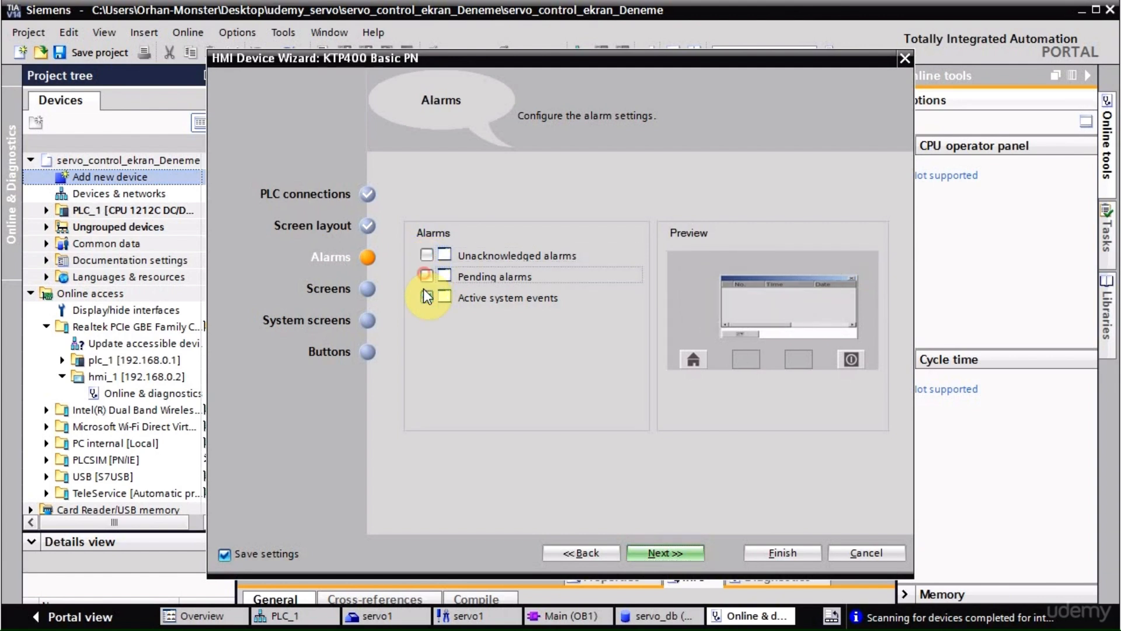
click(426, 297)
click(670, 552)
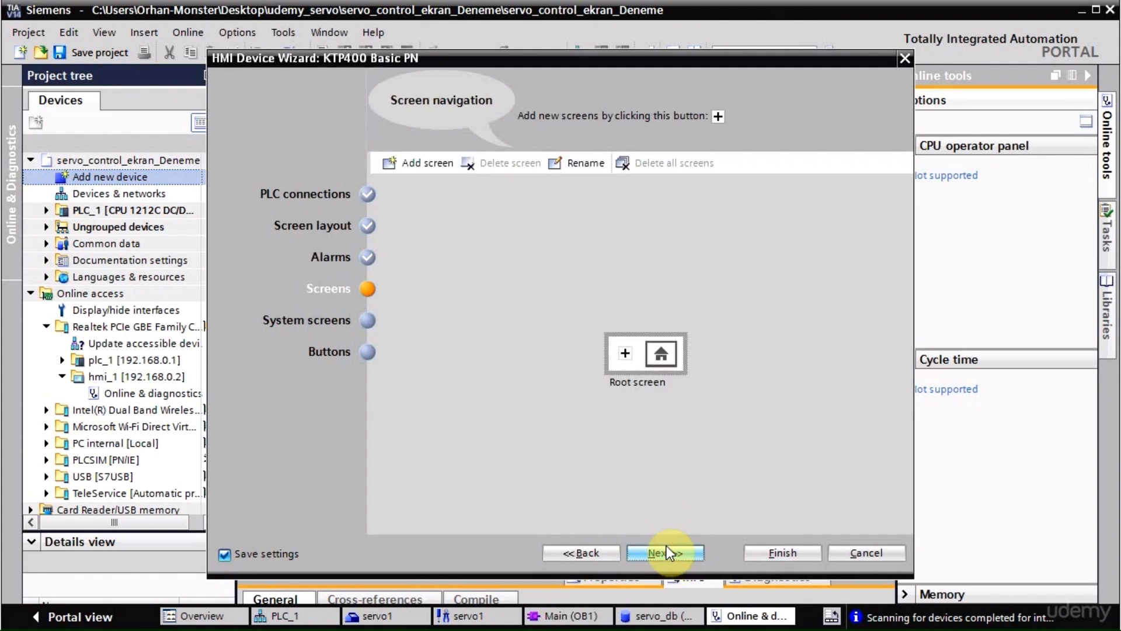
Keep the default screens and system screens, remove the bottom button area, and finish the HMI device wizard.
click(666, 551)
click(665, 552)
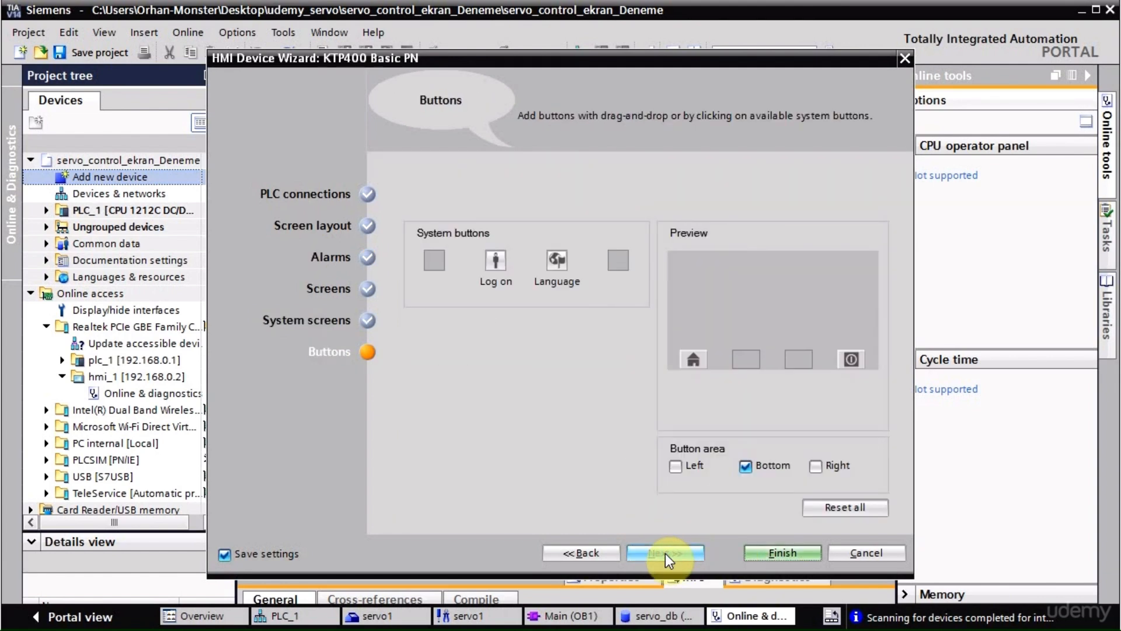
click(745, 465)
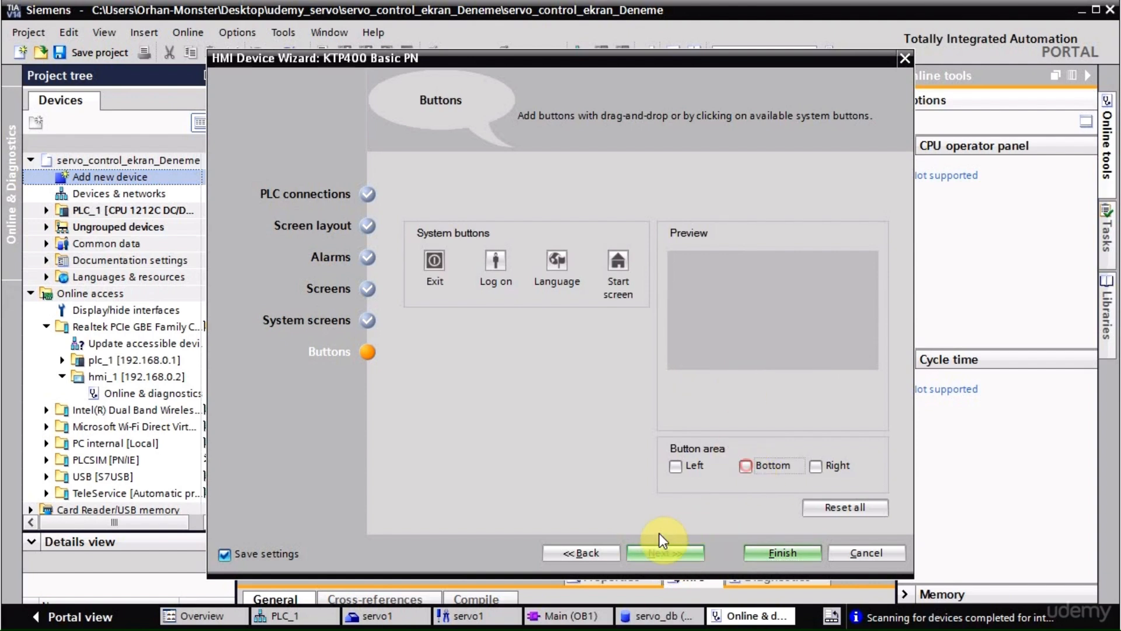
click(773, 552)
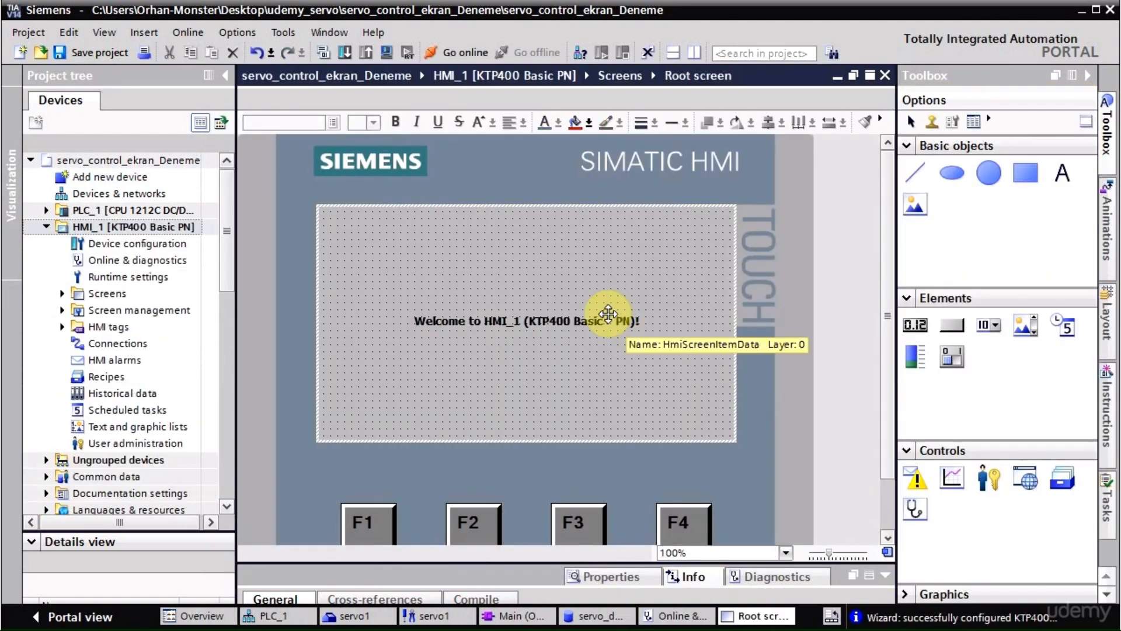
Delete the welcome text from the root screen.
click(577, 321)
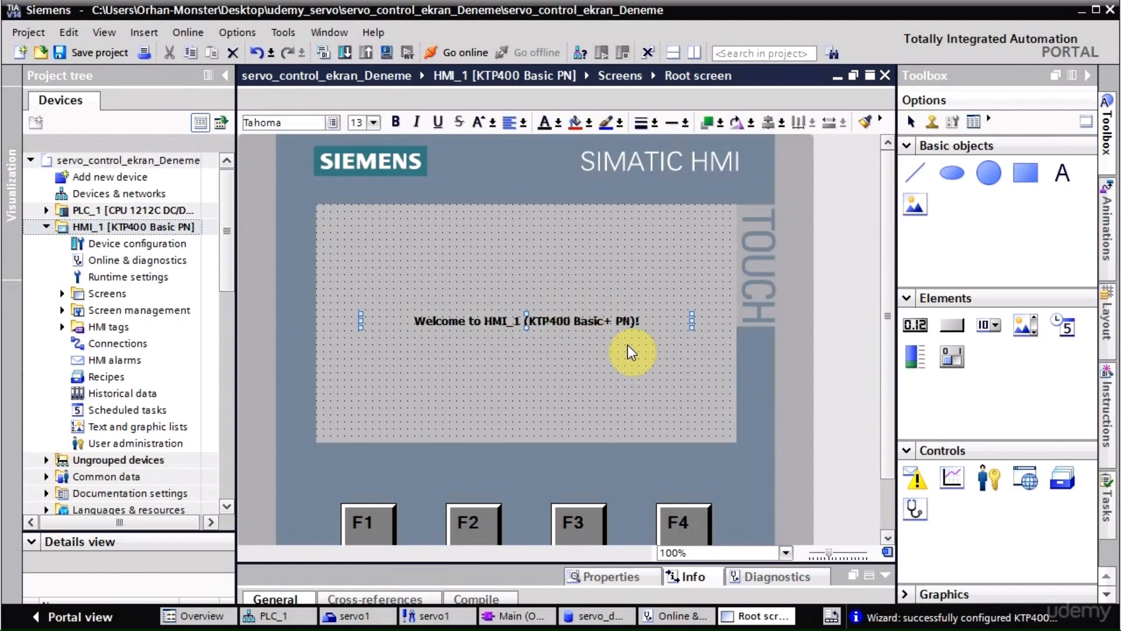
key(Delete)
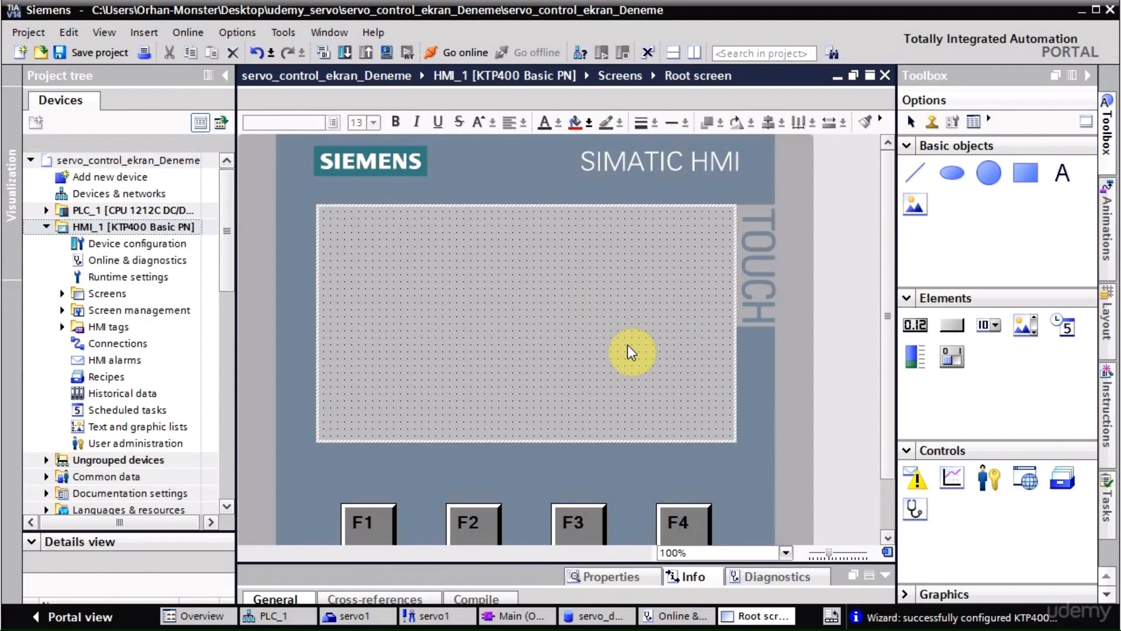
drag(1120, 146, 598, 143)
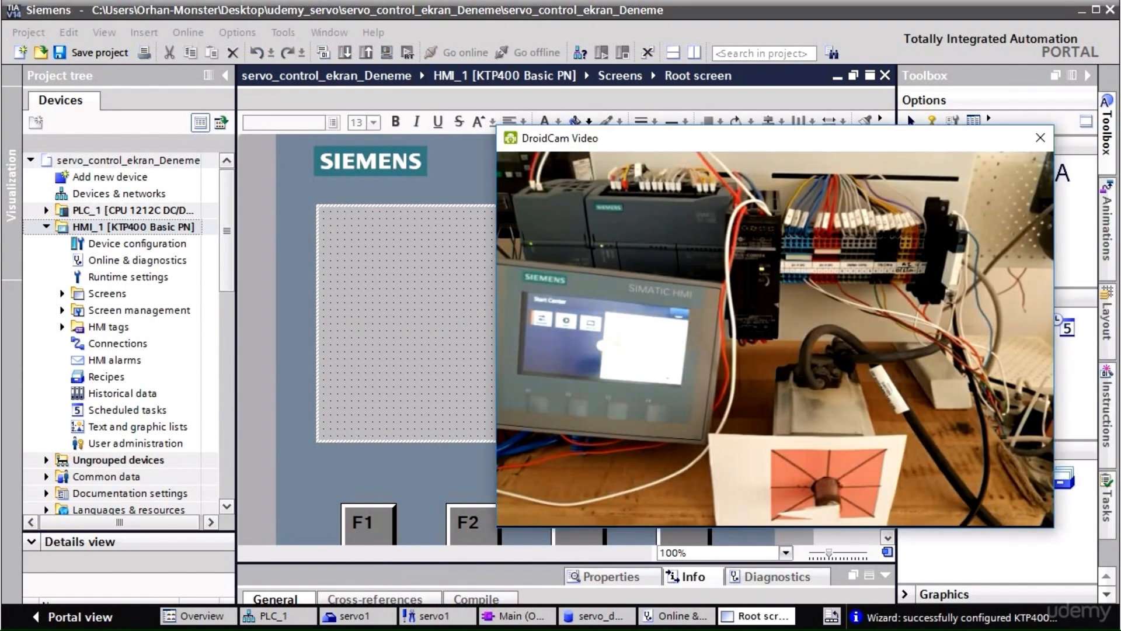
drag(680, 144, 1120, 134)
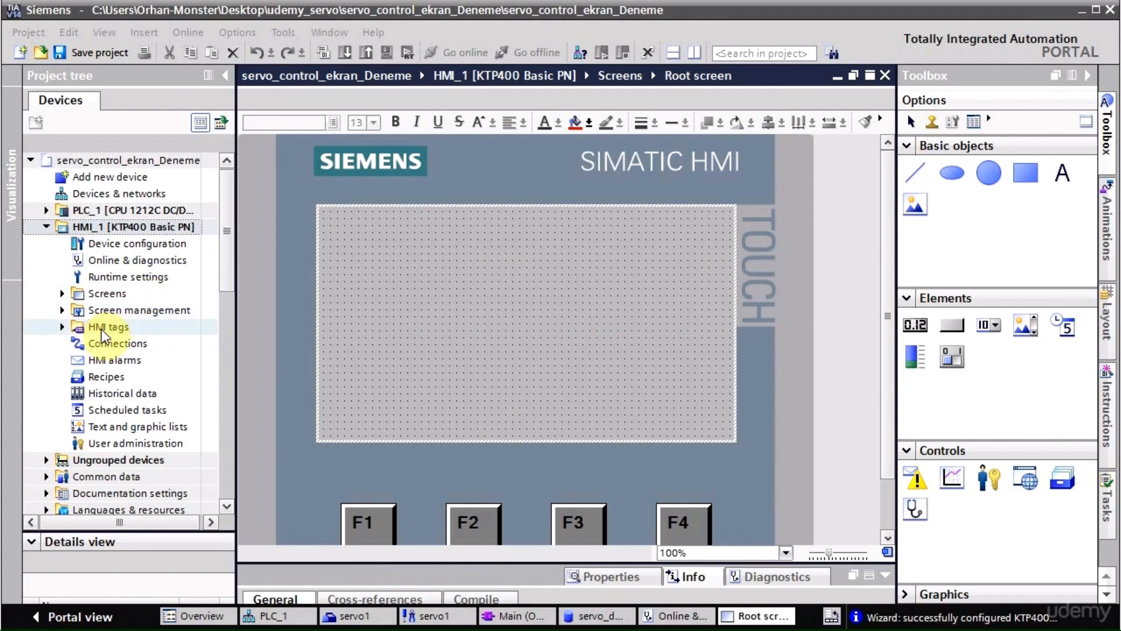
Open HMI_1's root screen, place a switch near its upper-left corner and display the switch's general properties.
double_click(111, 293)
double_click(112, 328)
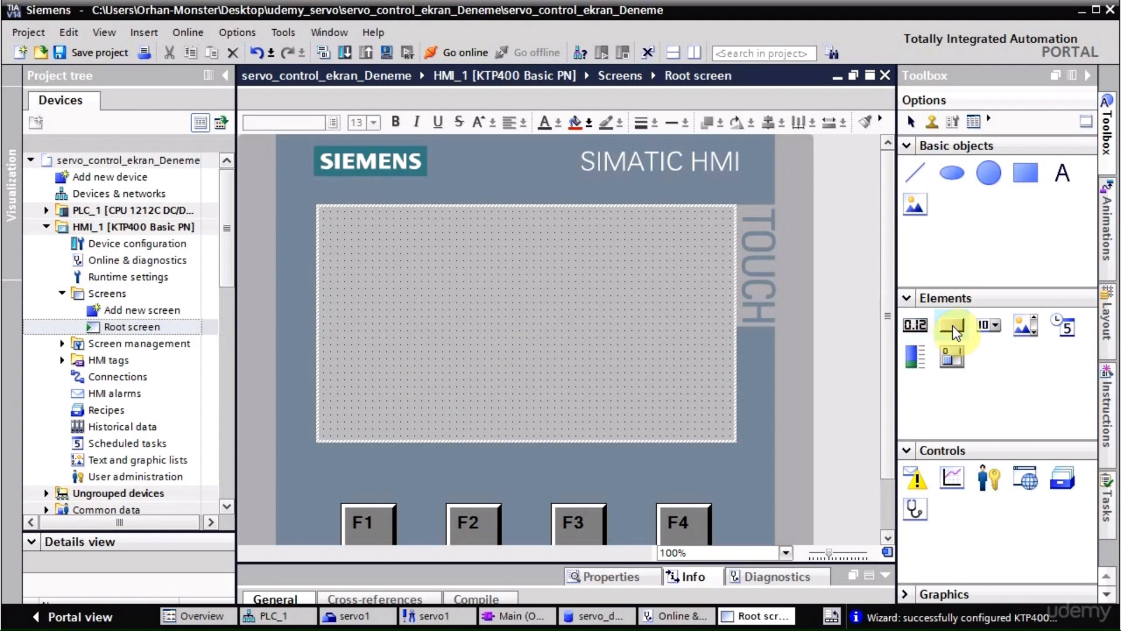
drag(951, 325, 459, 231)
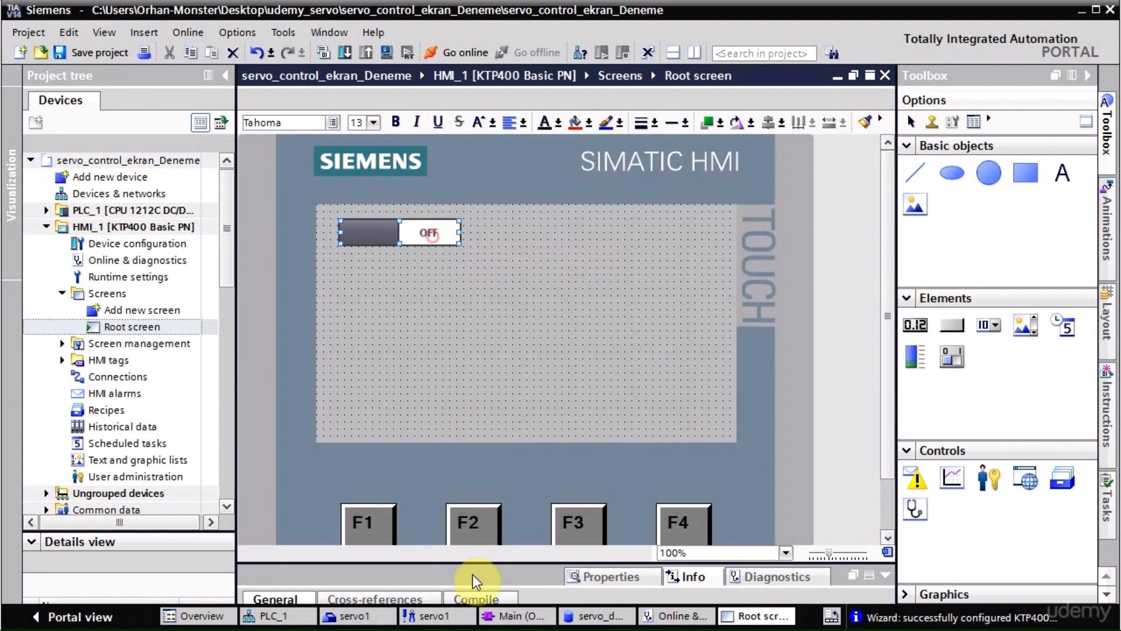
drag(488, 560, 497, 328)
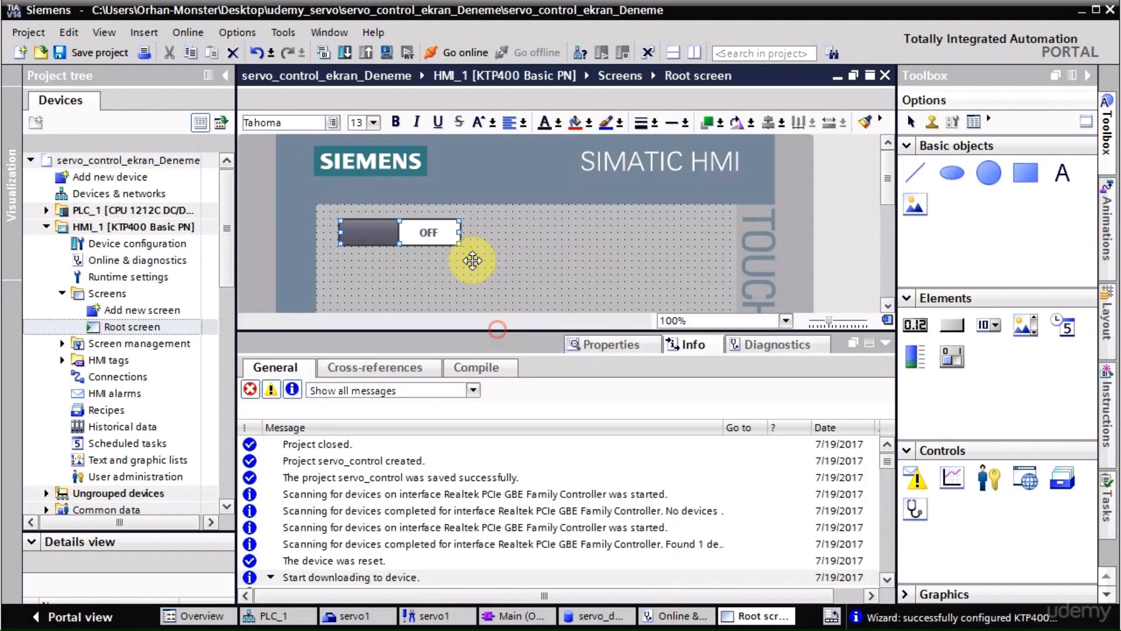
click(623, 345)
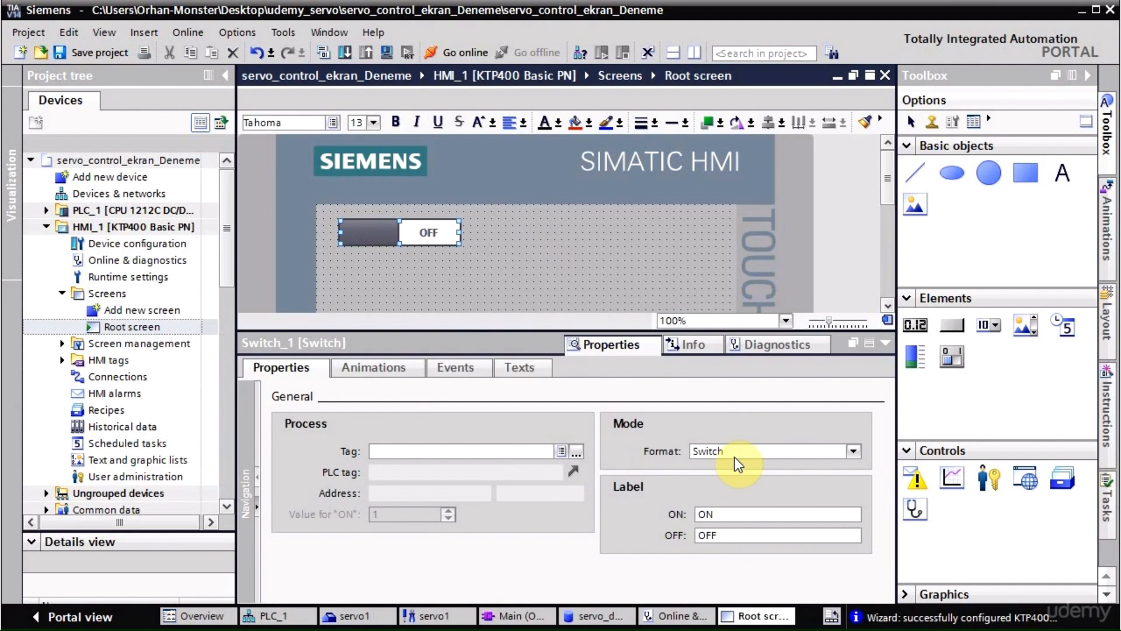
Label the switch "Servo ON" for its ON state and "Servo OFF" for its OFF state.
click(707, 513)
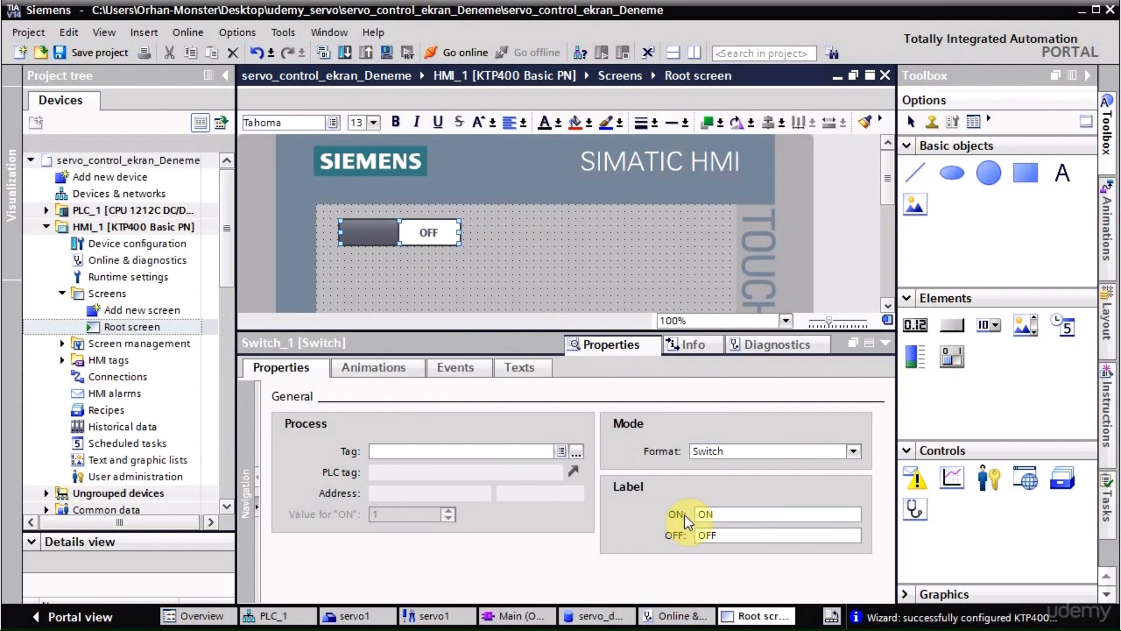
key(BackSpace)
key(BackSpace)
text(Serv)
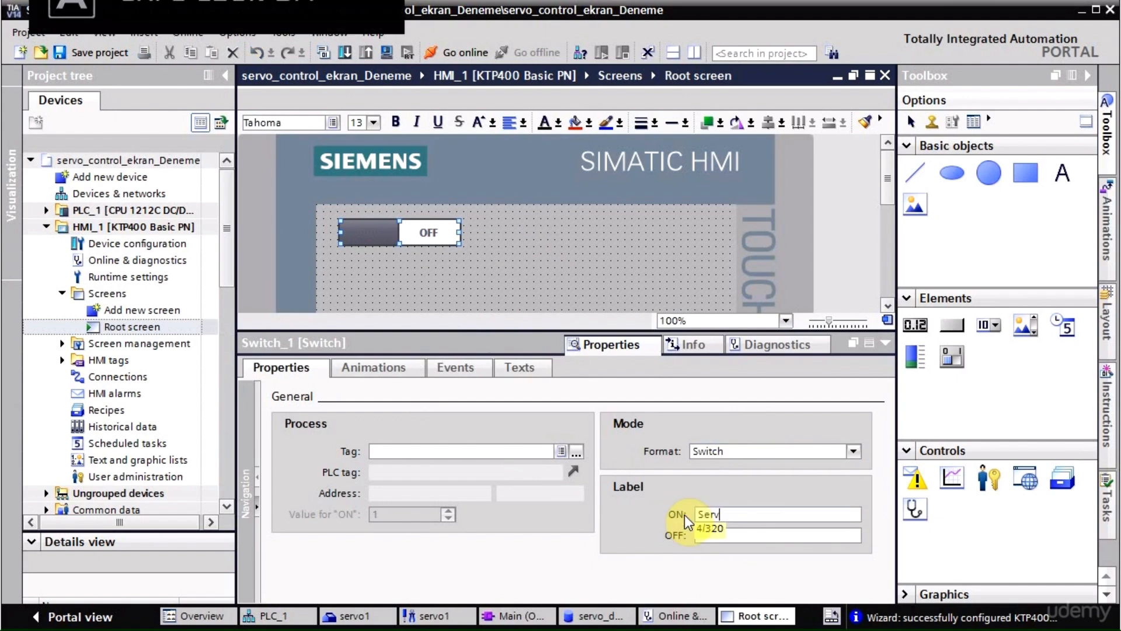
text(o ON)
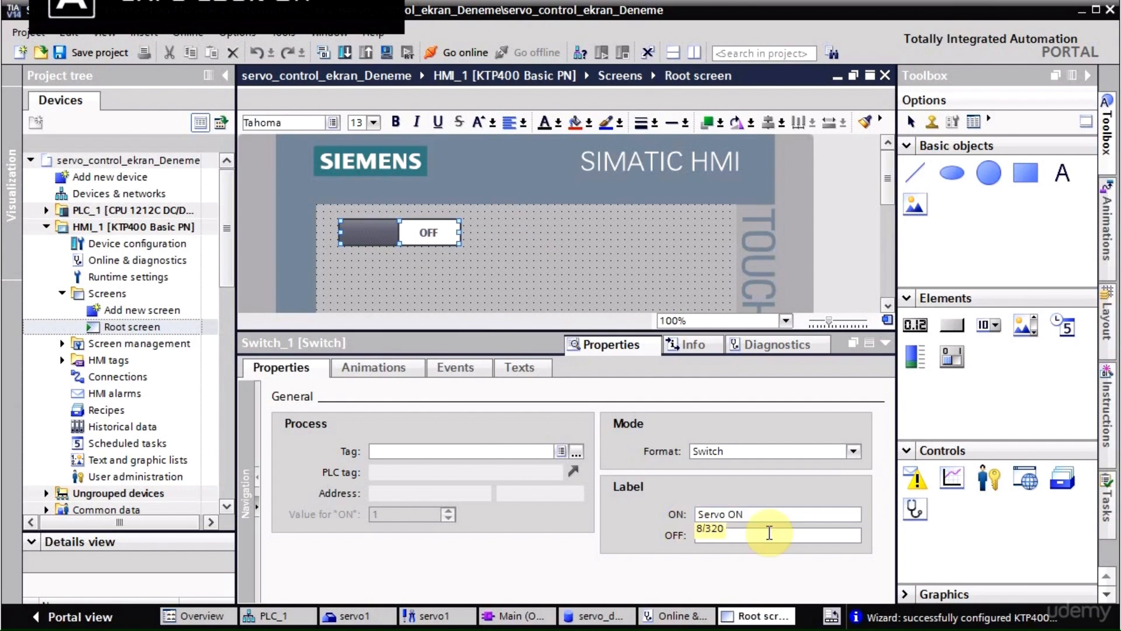
click(701, 536)
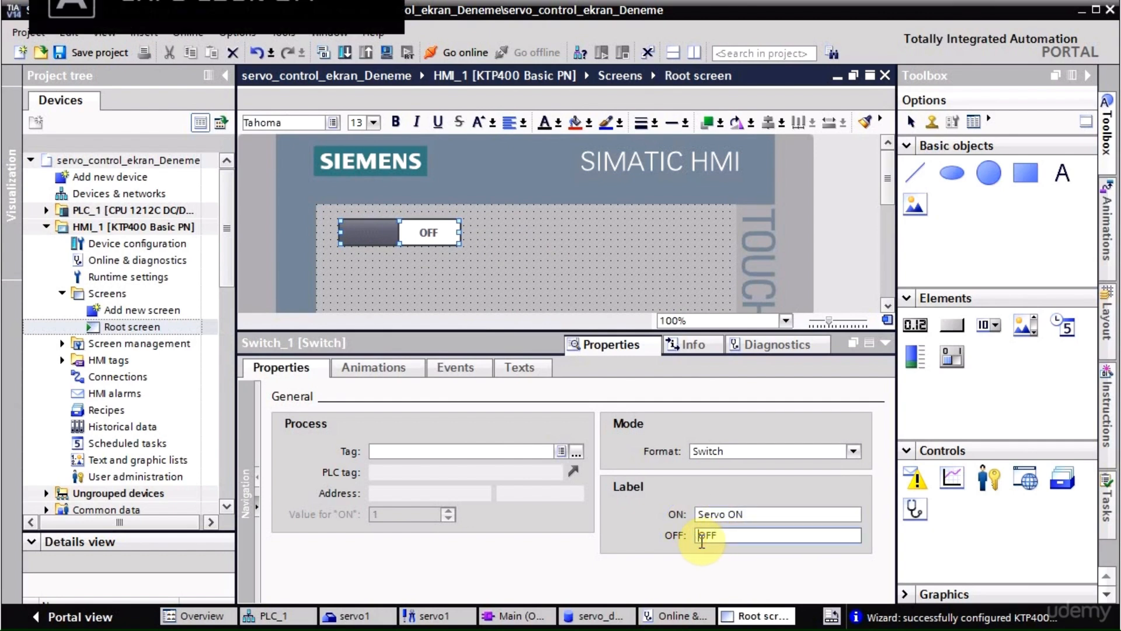
text(SERVO)
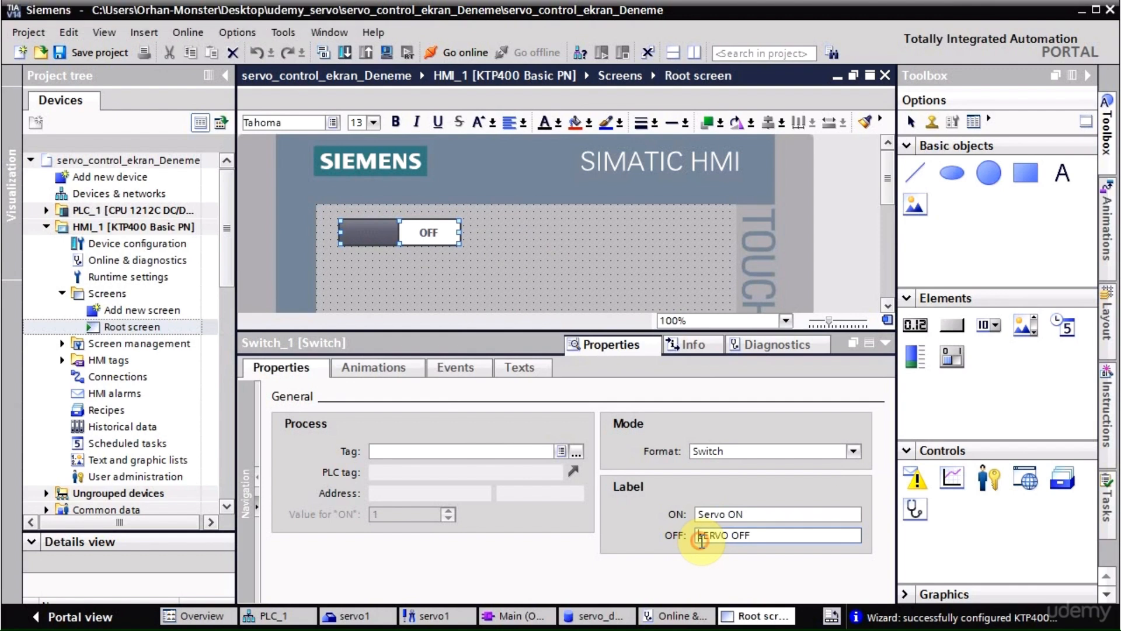
key(BackSpace)
key(BackSpace)
key(BackSpace)
key(BackSpace)
key(BackSpace)
key(BackSpace)
text(Ser)
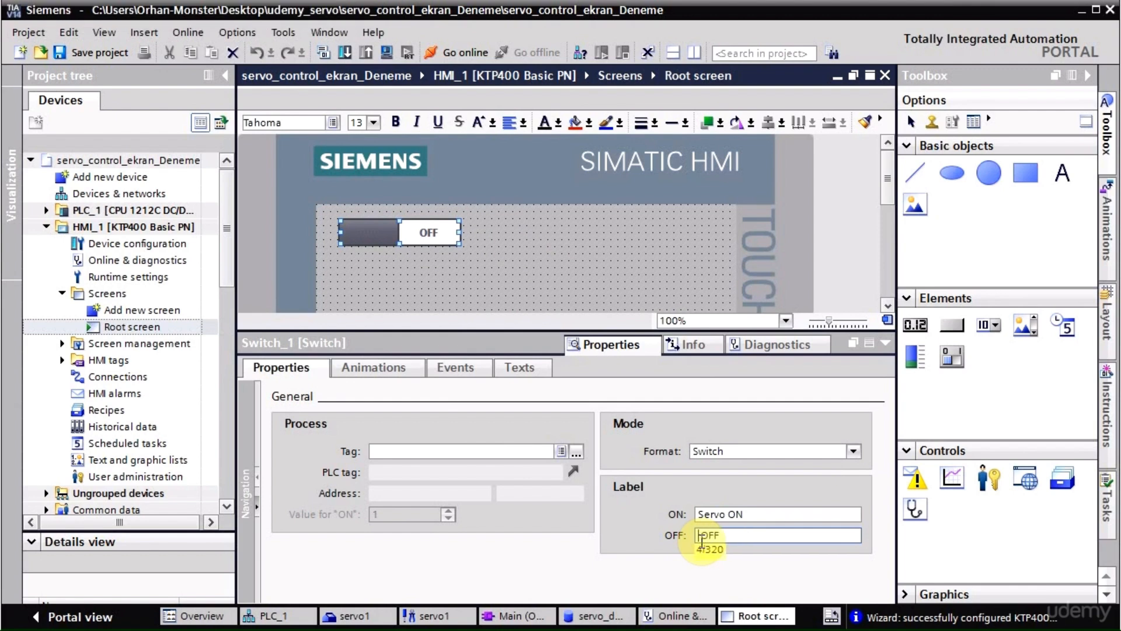
text(vo)
click(561, 279)
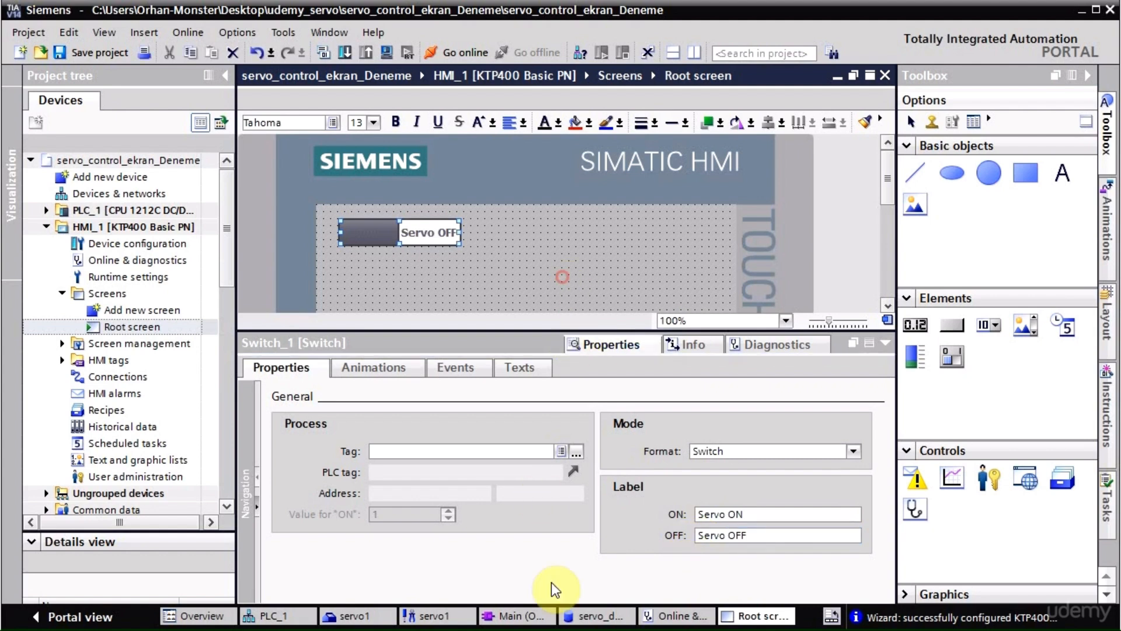
Assign the power_servo tag from PLC_1's servo_db data block to the switch.
click(577, 452)
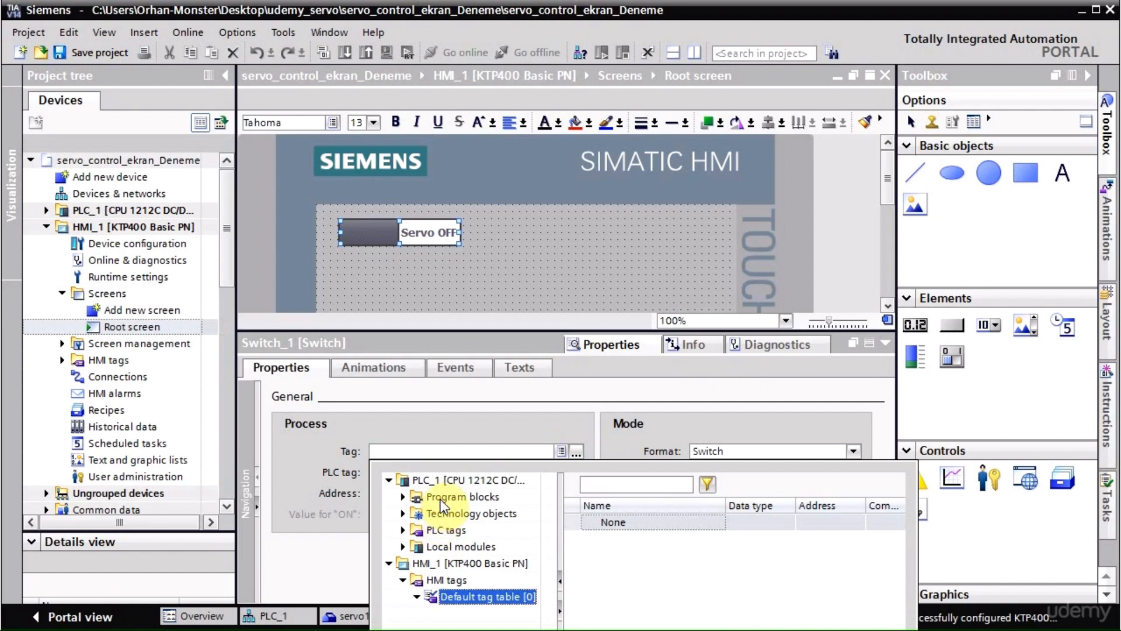
double_click(438, 503)
click(421, 514)
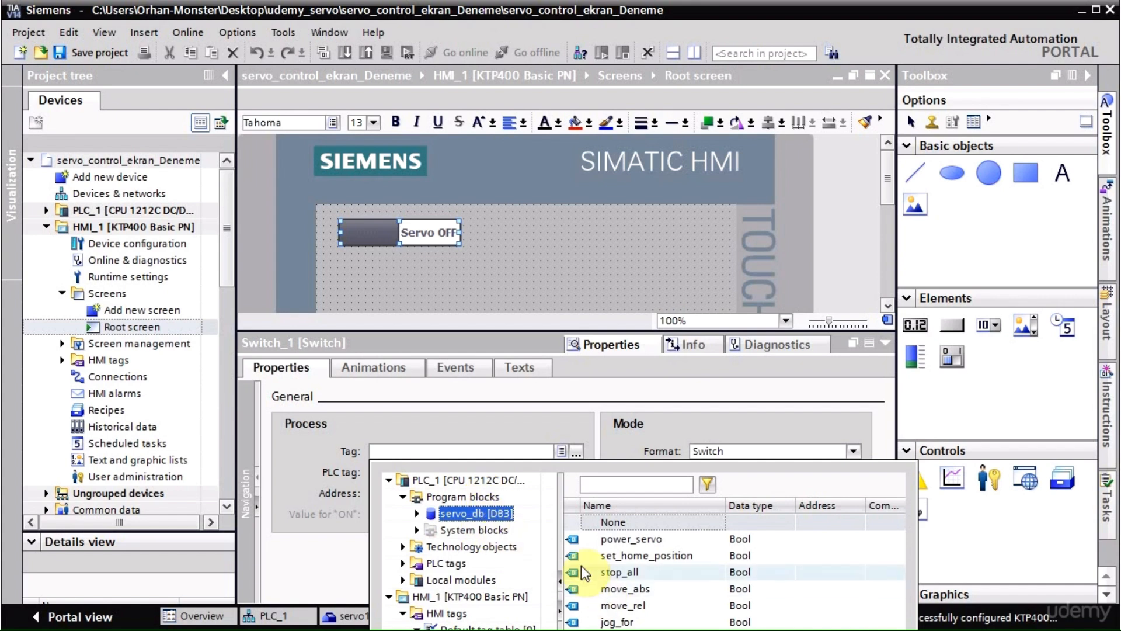
click(607, 538)
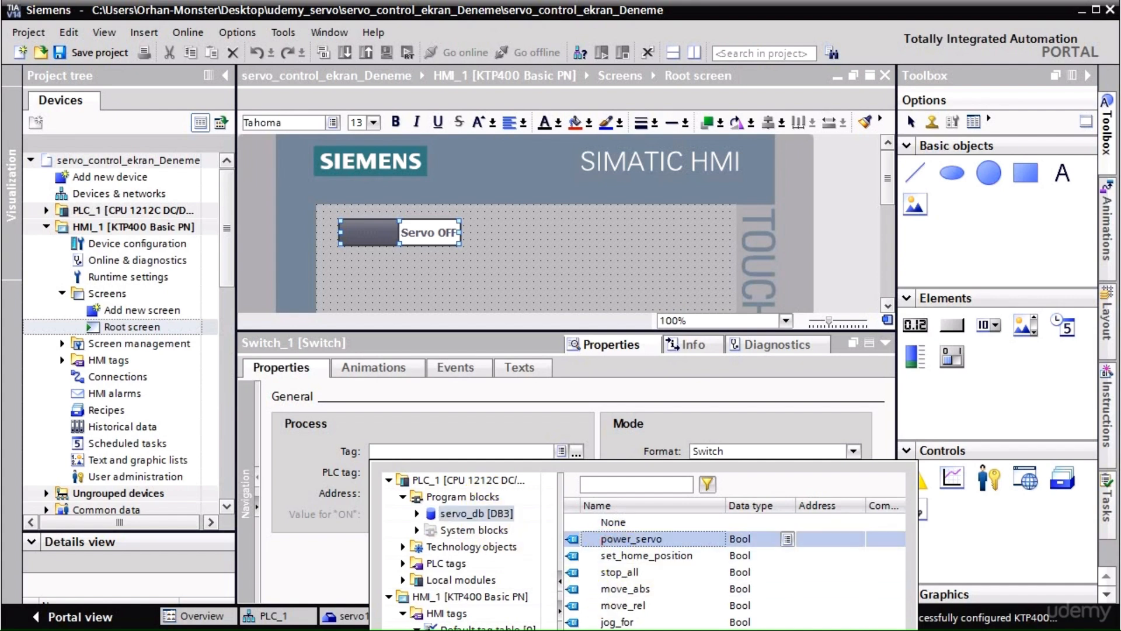
click(876, 630)
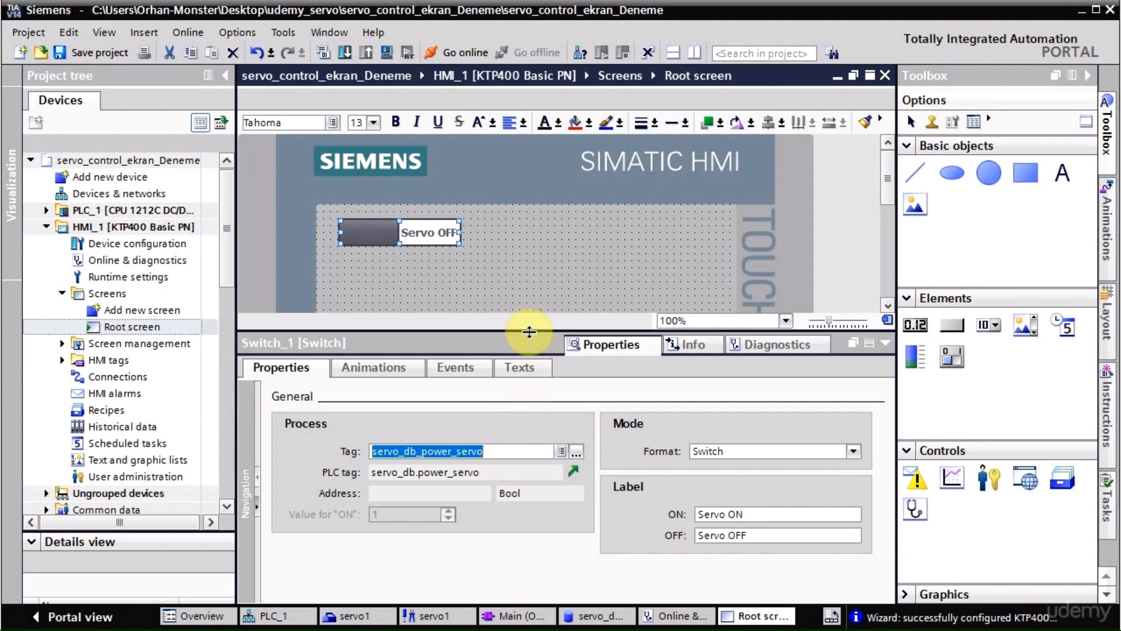
Place an I/O field near the root screen's upper-right corner, level with the servo switch.
drag(528, 335, 530, 403)
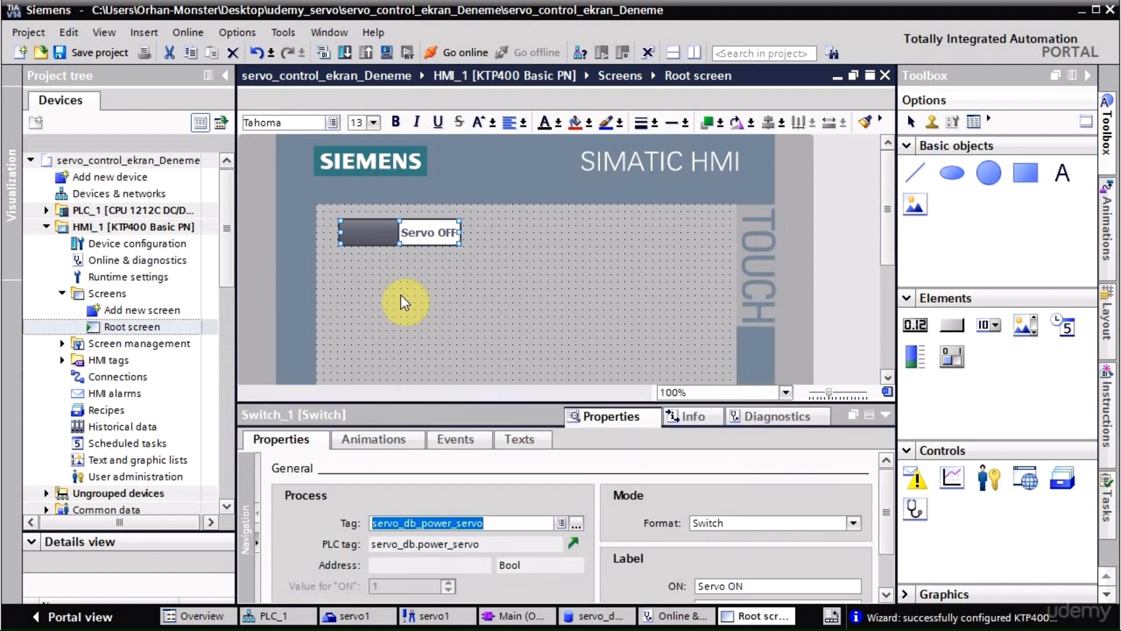
click(422, 265)
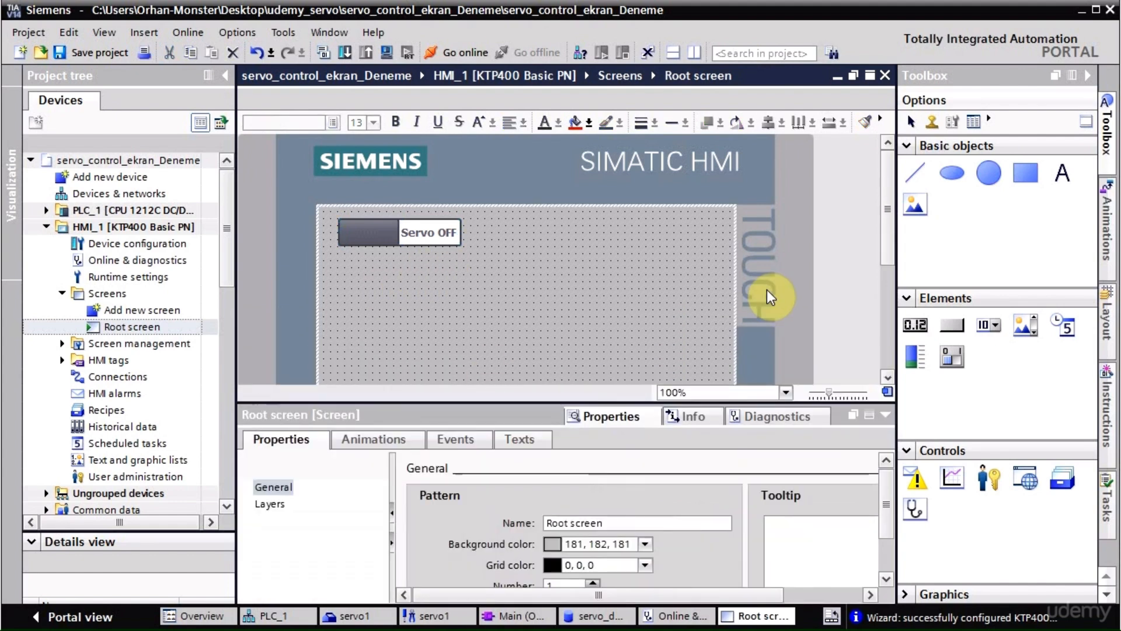
drag(700, 402, 703, 449)
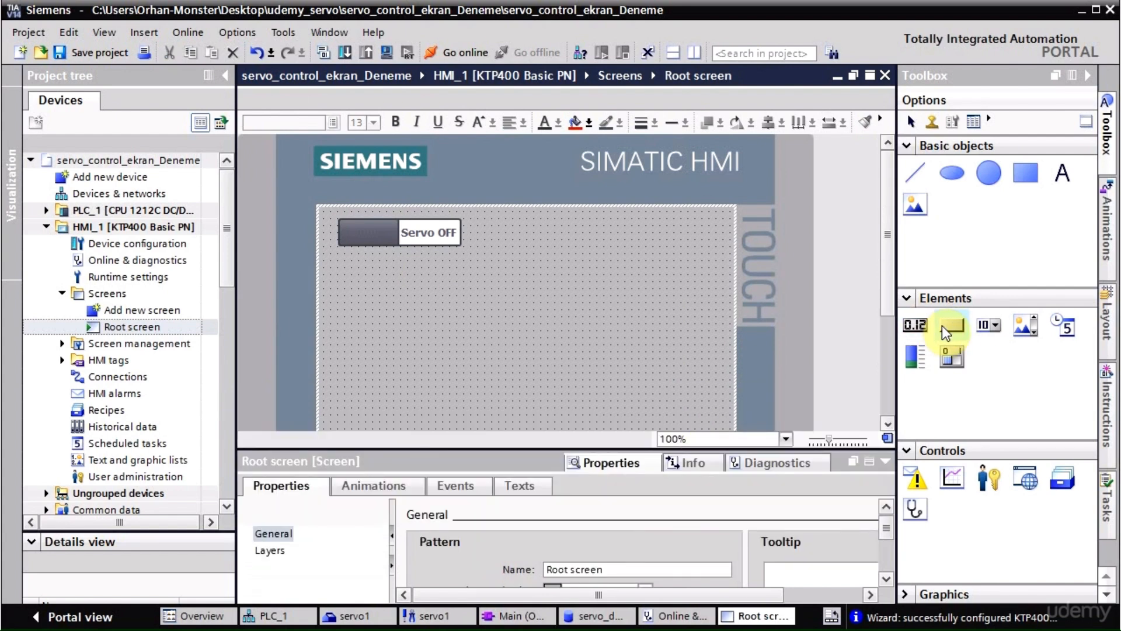
drag(915, 324, 636, 233)
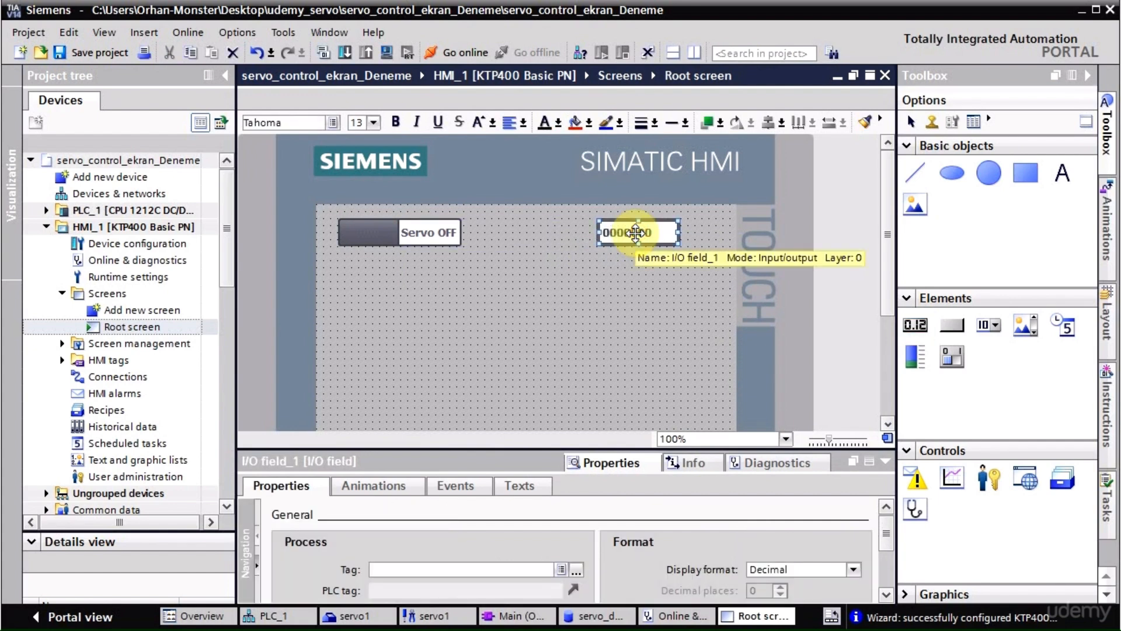
Assign the position tag from the servo_db data block to the I/O field.
click(576, 569)
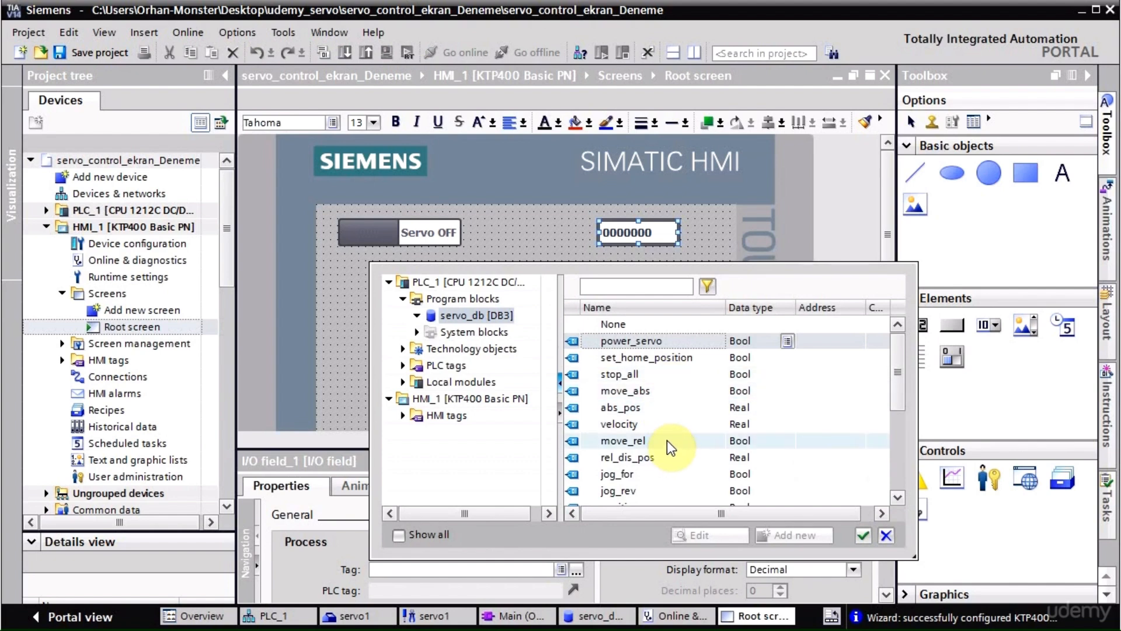
drag(897, 367, 898, 409)
double_click(677, 426)
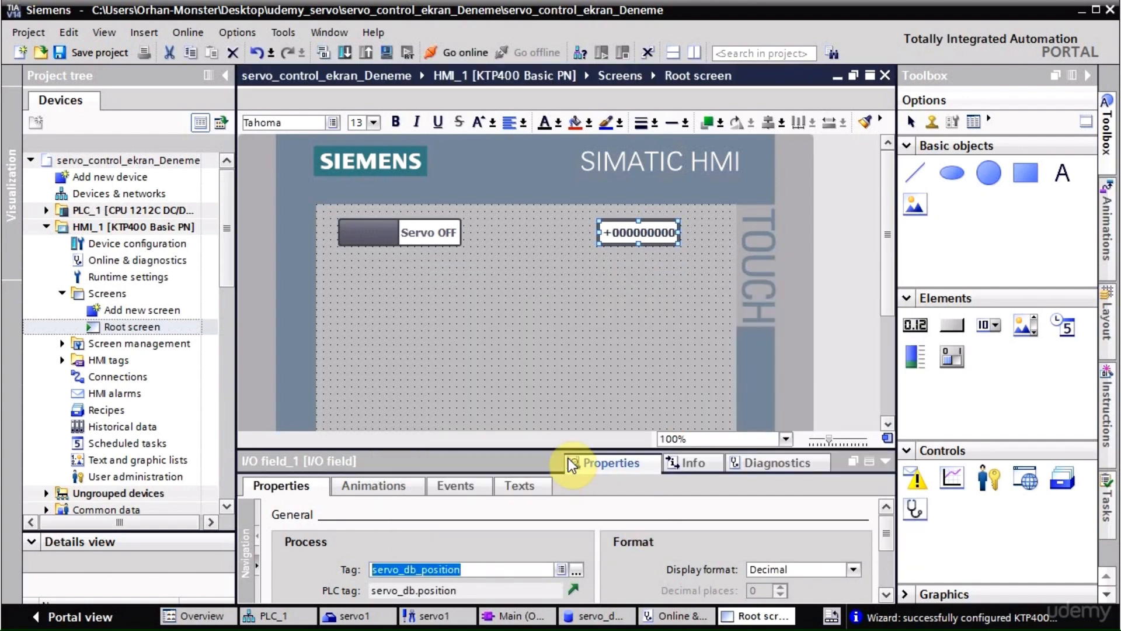
click(608, 393)
Shorten the position I/O field's format pattern to s99999.999.
click(668, 230)
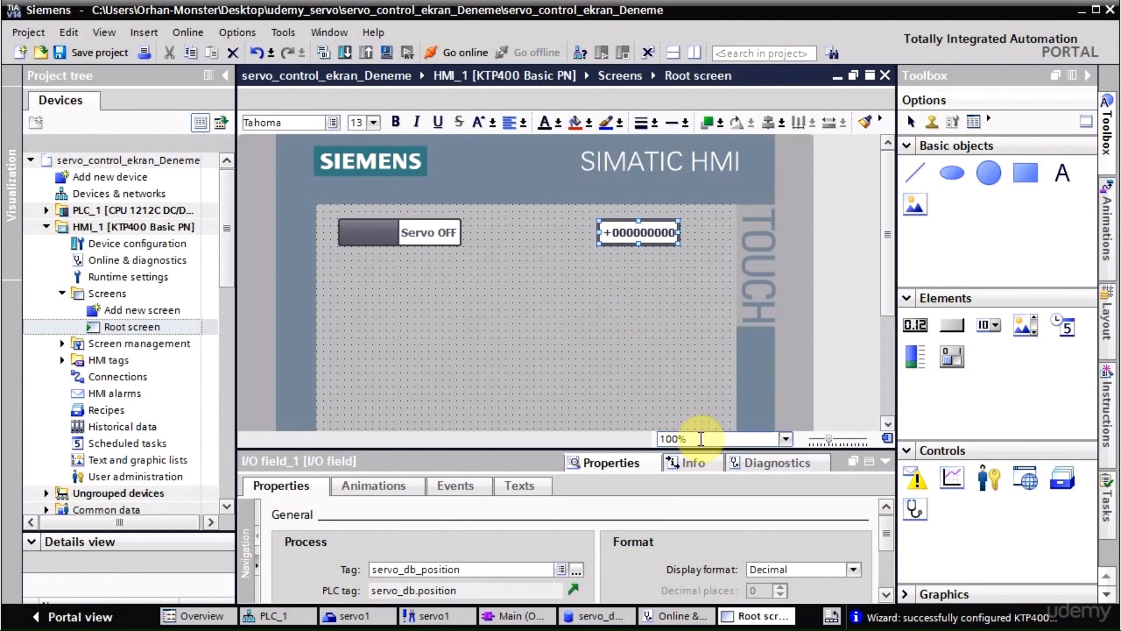
drag(707, 448, 721, 337)
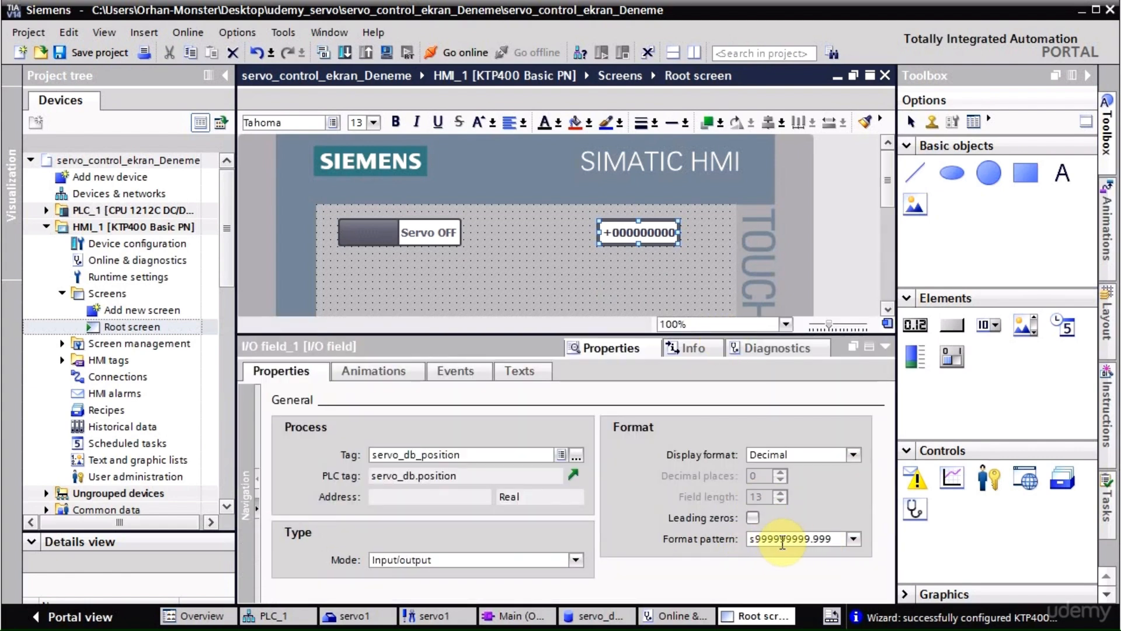
drag(781, 538, 755, 532)
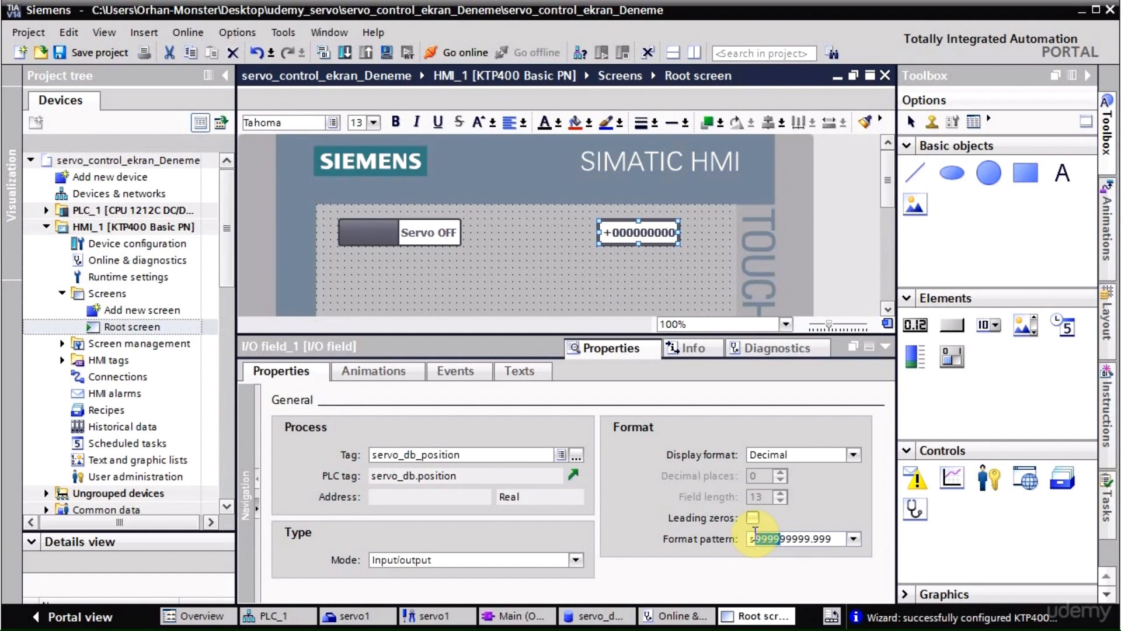
key(BackSpace)
click(560, 246)
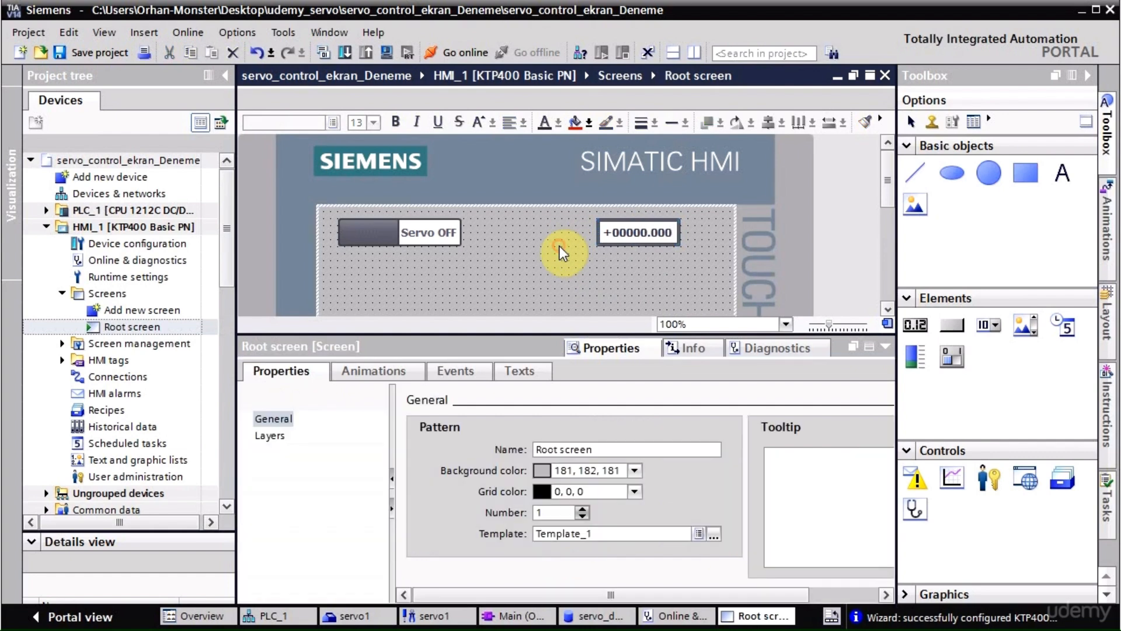
Add a text field reading Position to the root screen, between the servo switch and the position I/O field.
click(1060, 173)
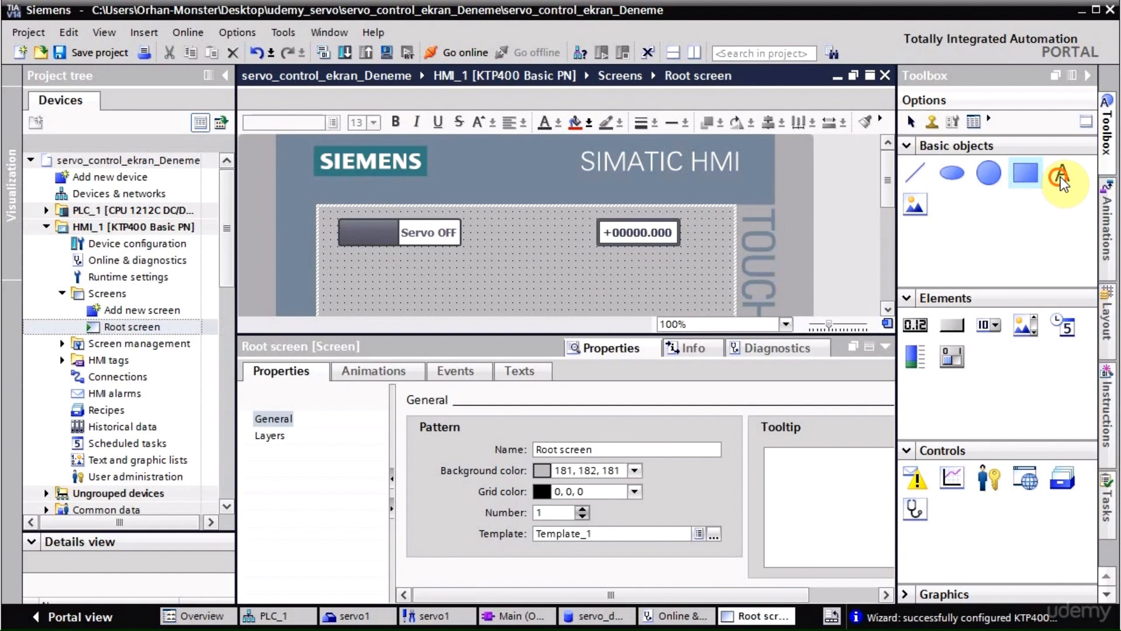
click(513, 244)
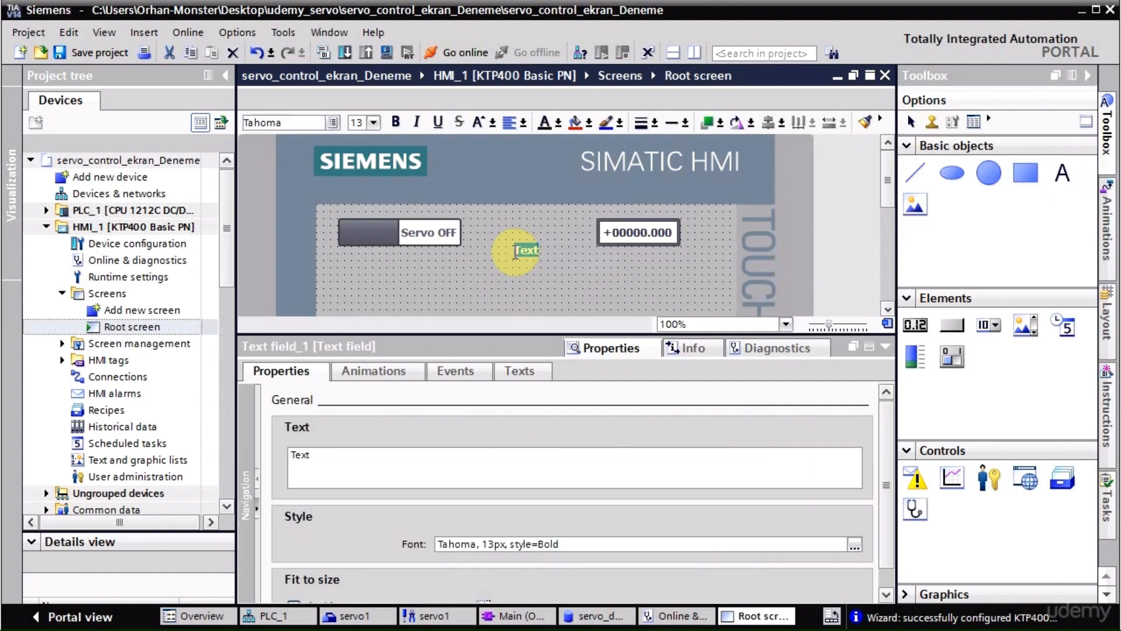
text(Pos)
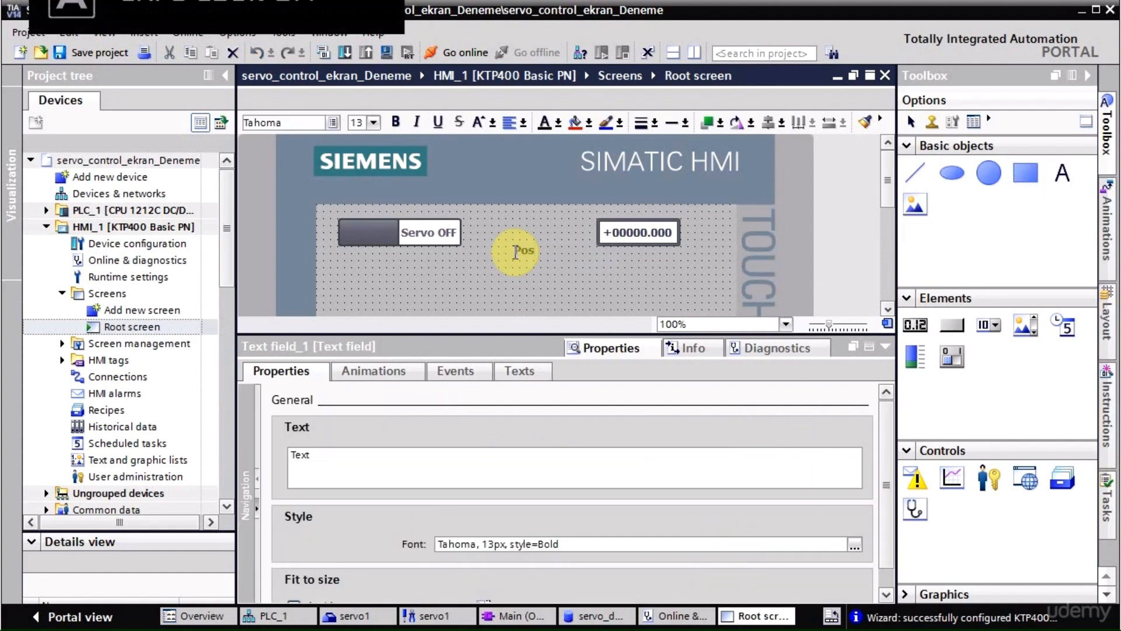
text(ition)
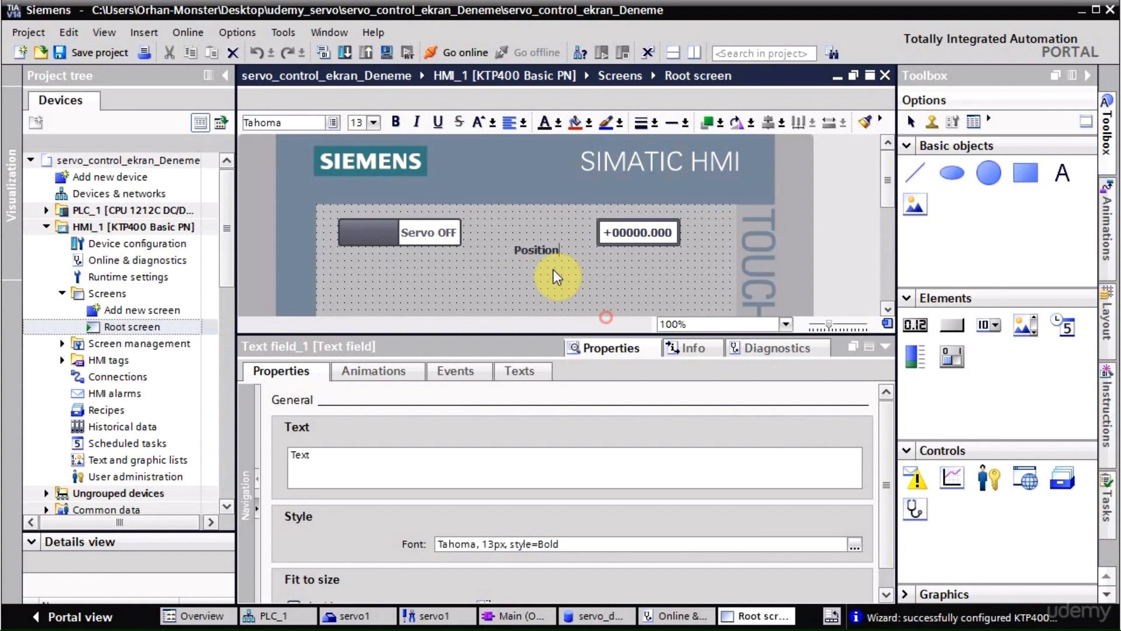
Move the Position label directly beside the position I/O field and align it vertically with the field.
drag(537, 251, 568, 232)
click(543, 280)
key(Down)
key(Down)
key(Down)
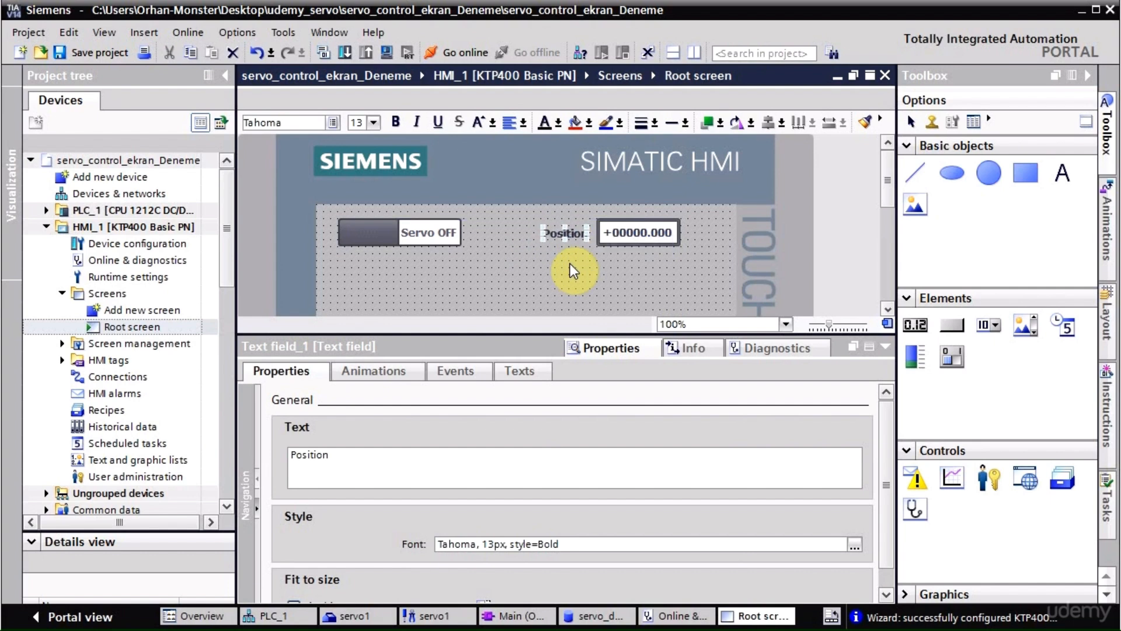
click(570, 264)
Place a button below the servo switch on the root screen and label it Move Abs.
drag(547, 334, 535, 449)
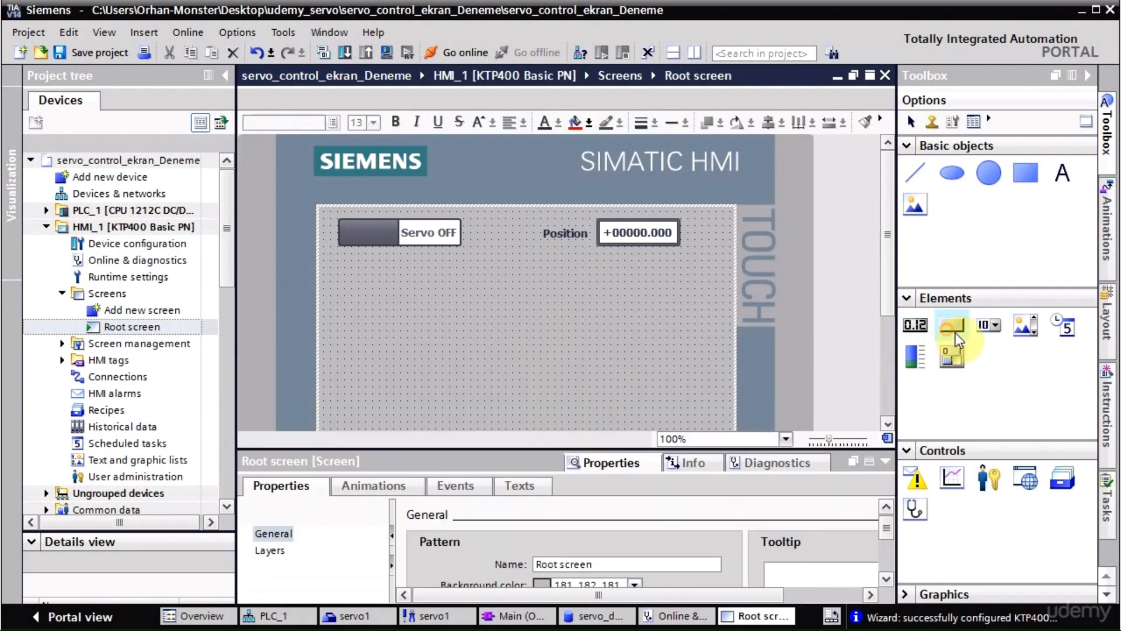
drag(955, 332, 386, 295)
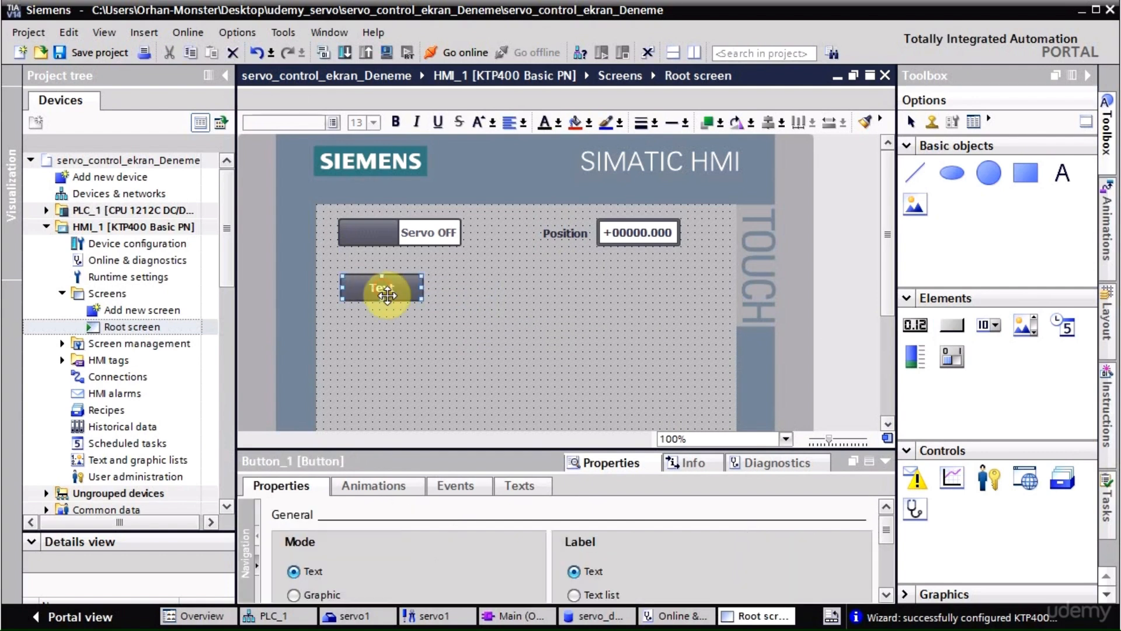
drag(371, 447, 388, 377)
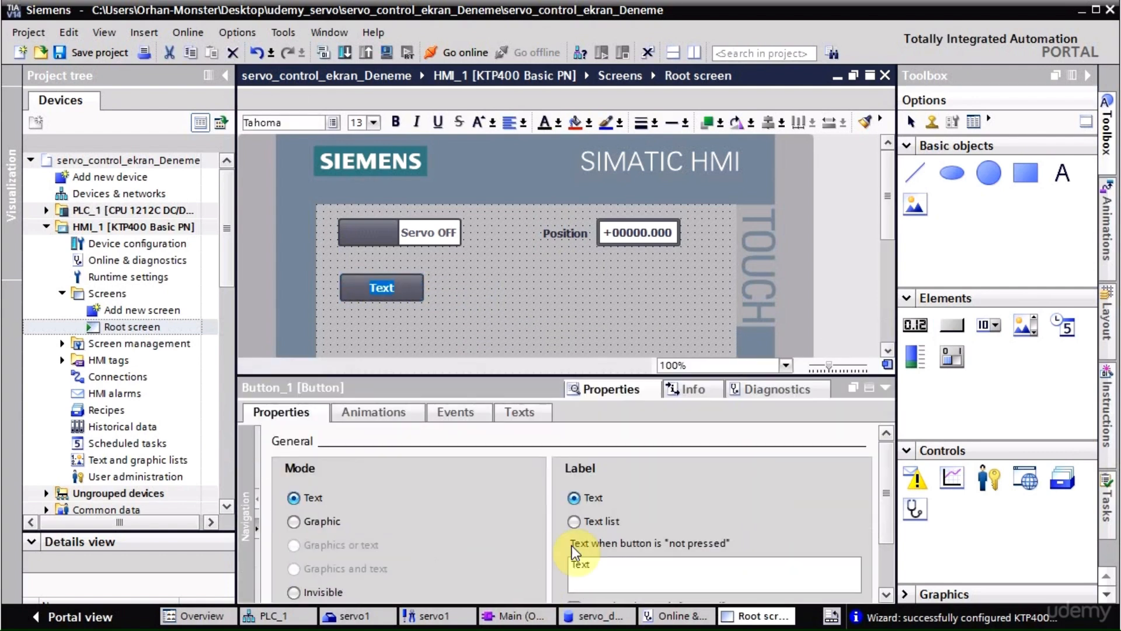
double_click(604, 570)
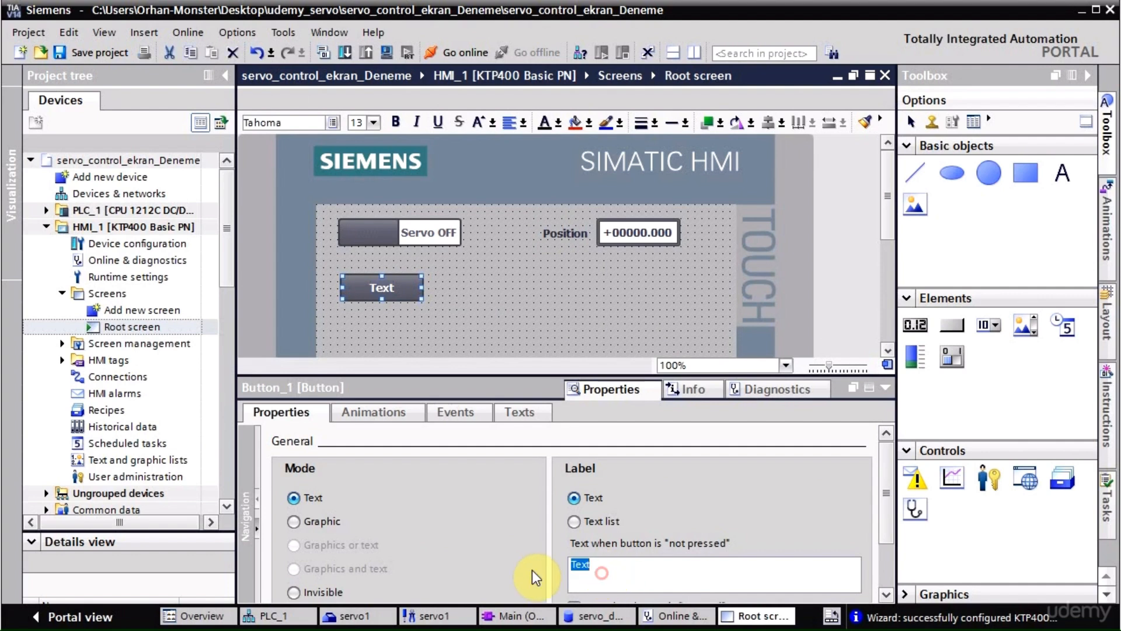
text(Move )
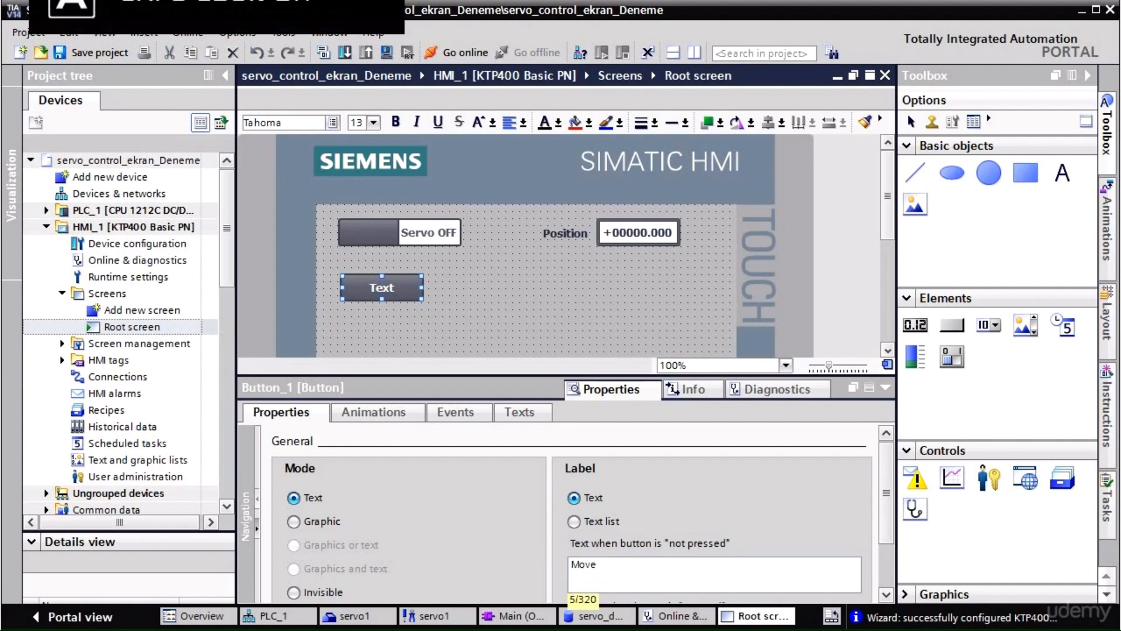
text(Abs)
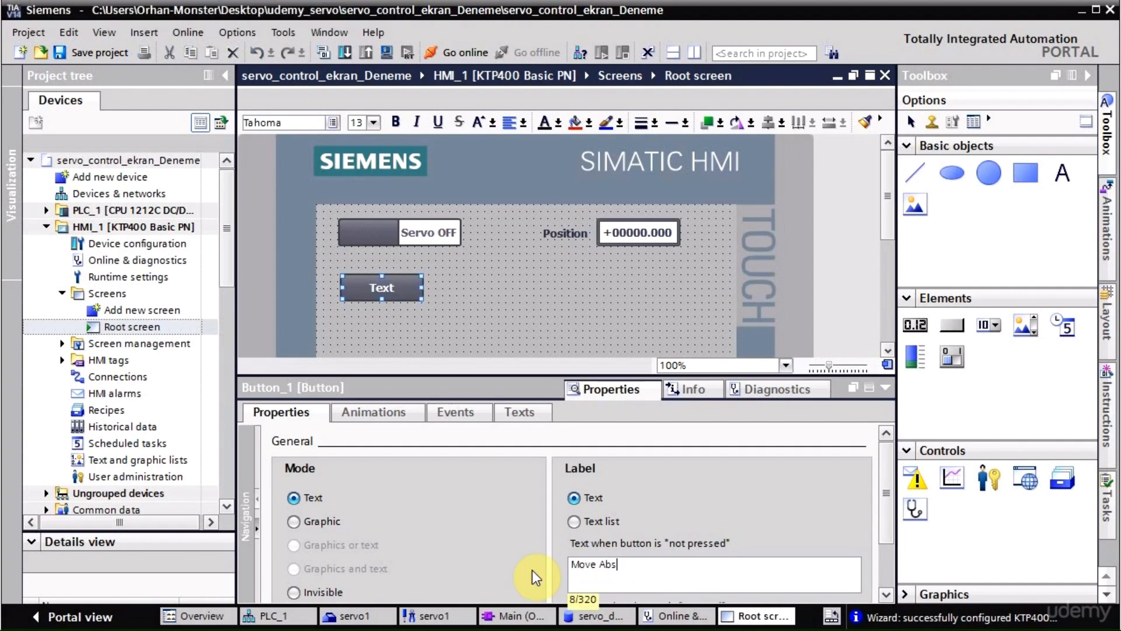
Assign the SetBitWhileKeyPressed system function to the Press event of the Move Abs button.
click(464, 415)
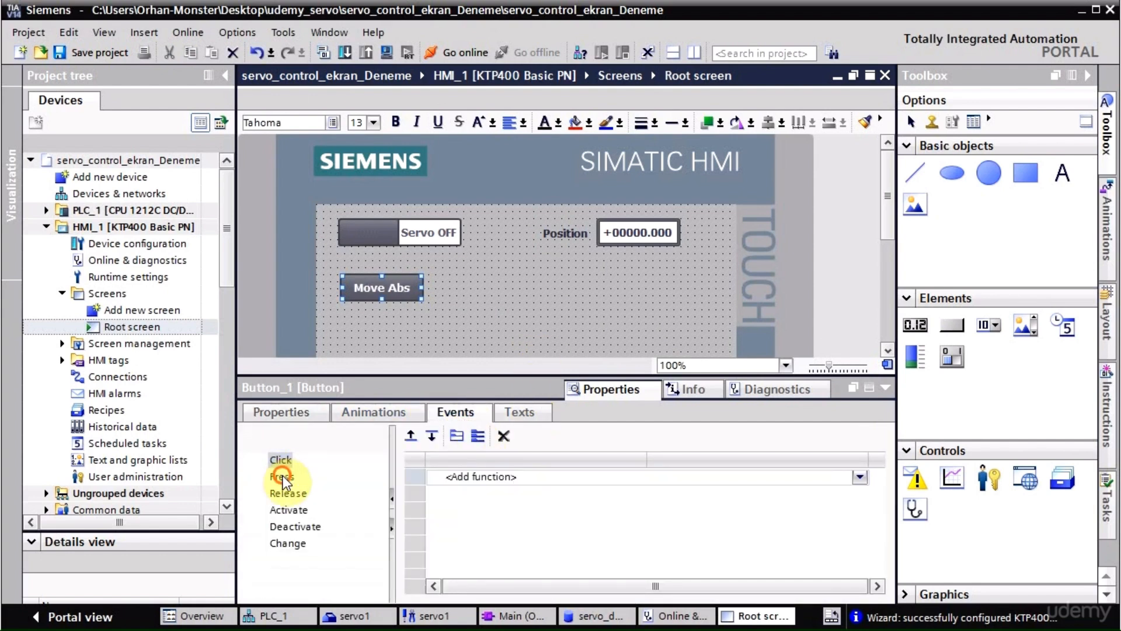
click(283, 475)
click(862, 481)
click(861, 480)
click(860, 479)
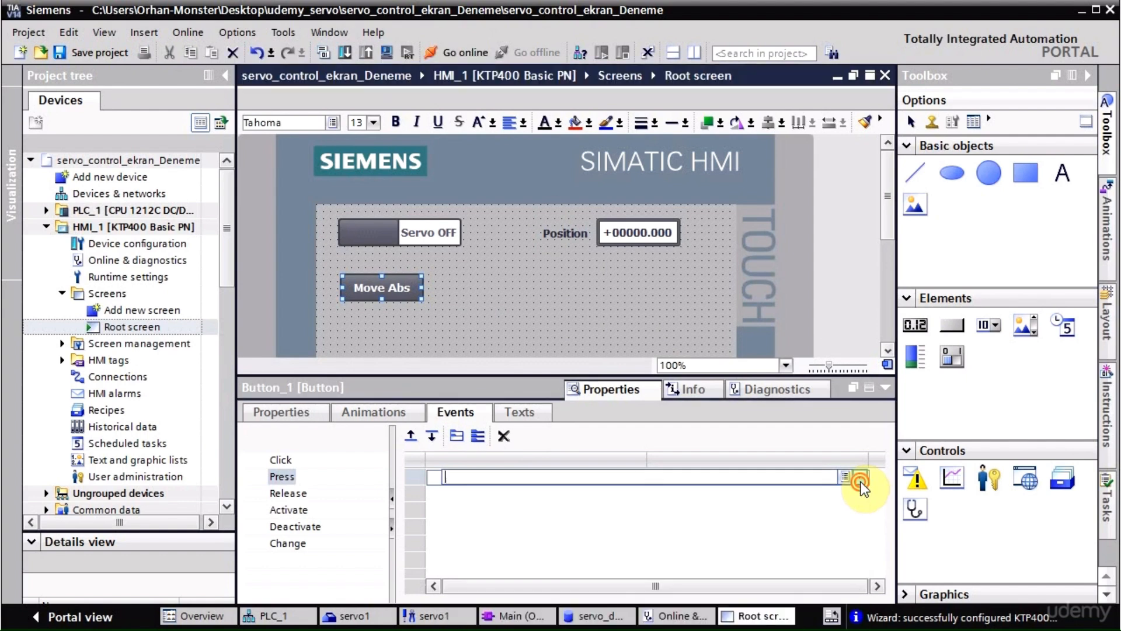
click(860, 480)
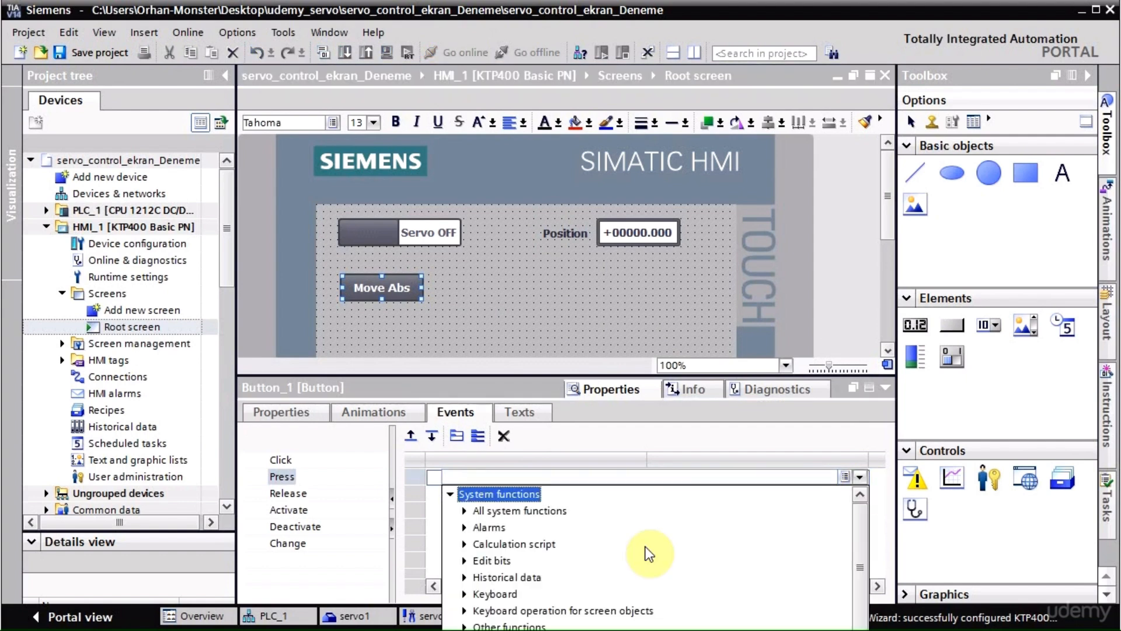
click(484, 562)
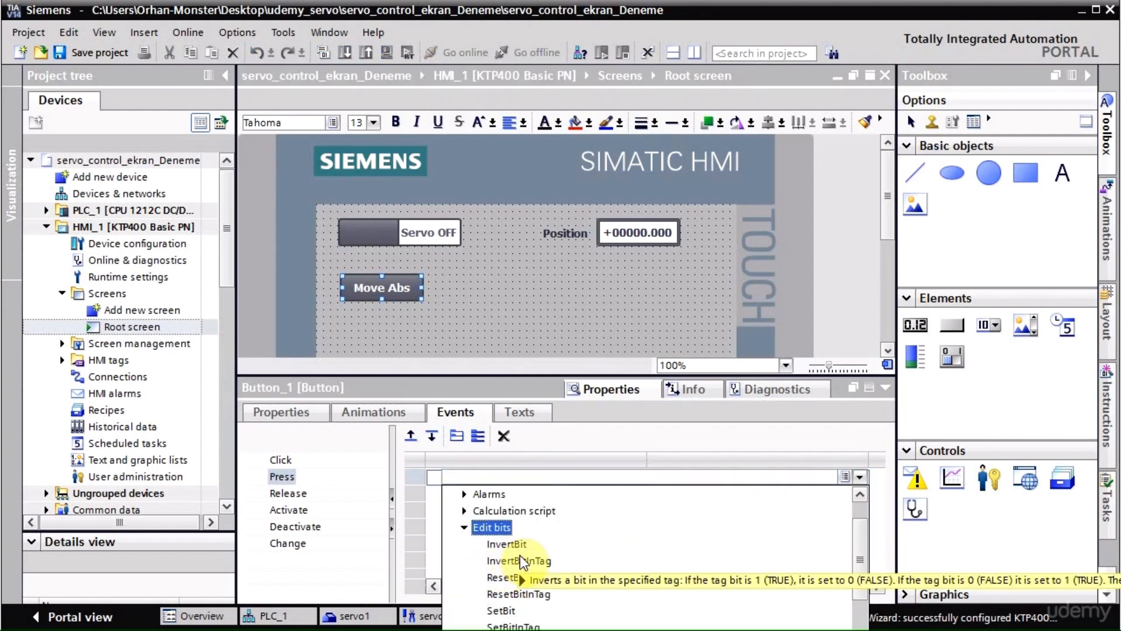
scroll(521, 562, down, 1)
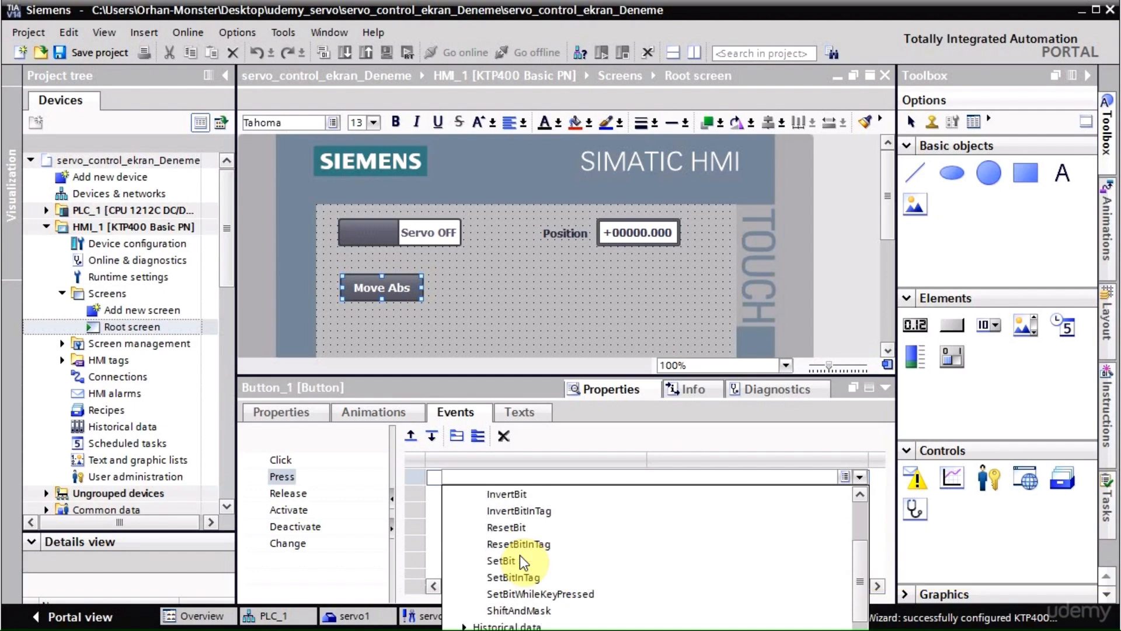
scroll(520, 555, down, 1)
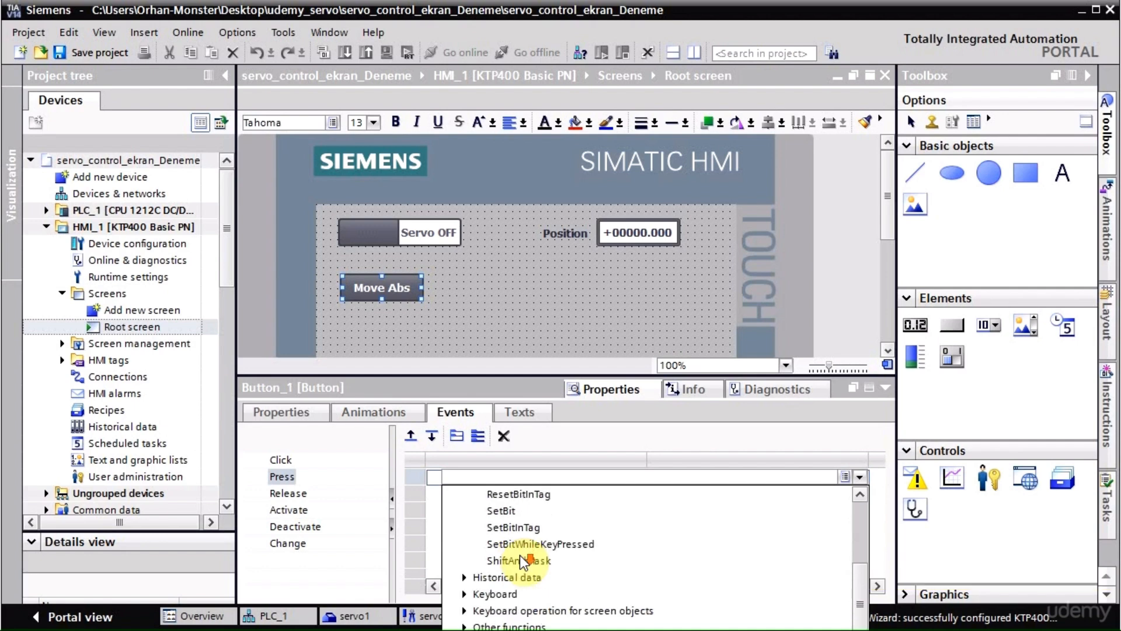
click(548, 544)
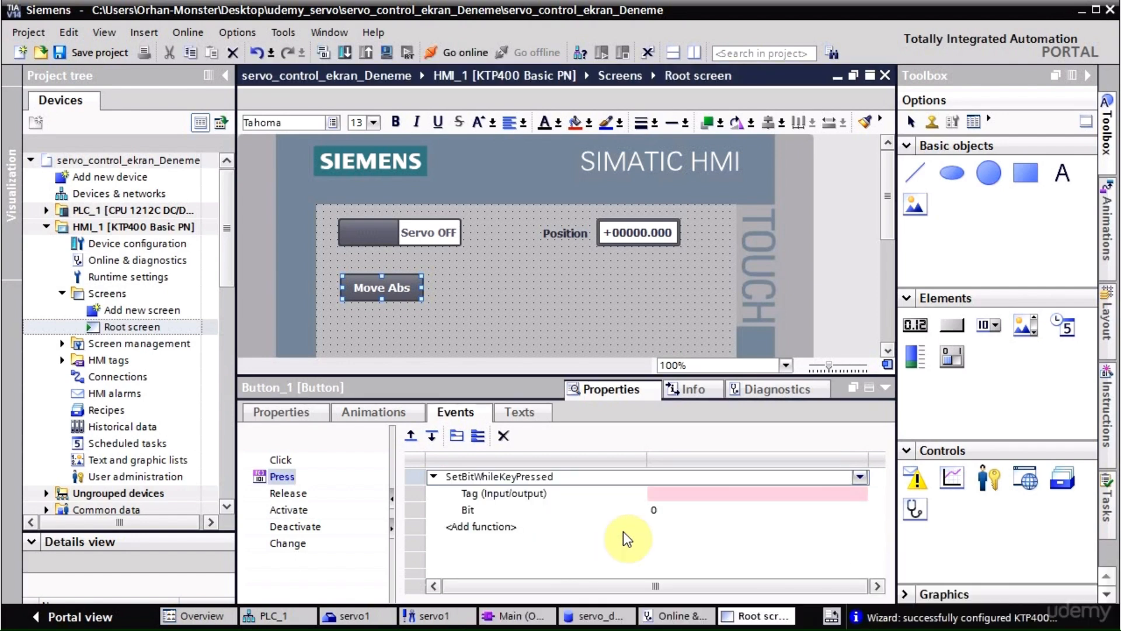
Link the SetBitWhileKeyPressed function to the move_abs tag from PLC_1's servo_db data block.
click(699, 494)
click(861, 494)
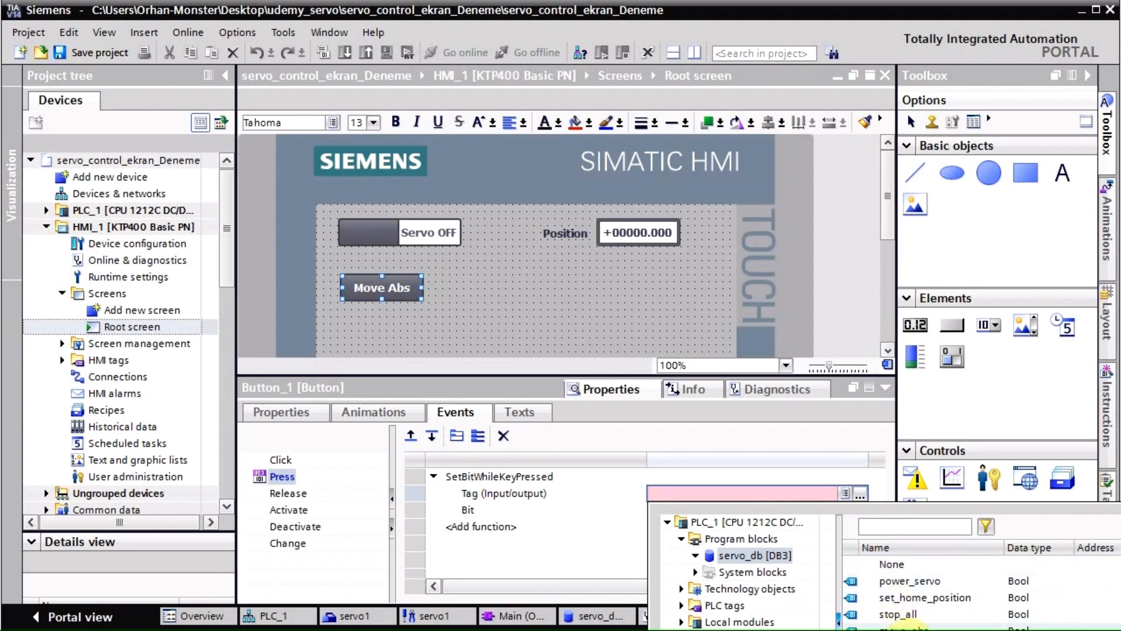
double_click(911, 628)
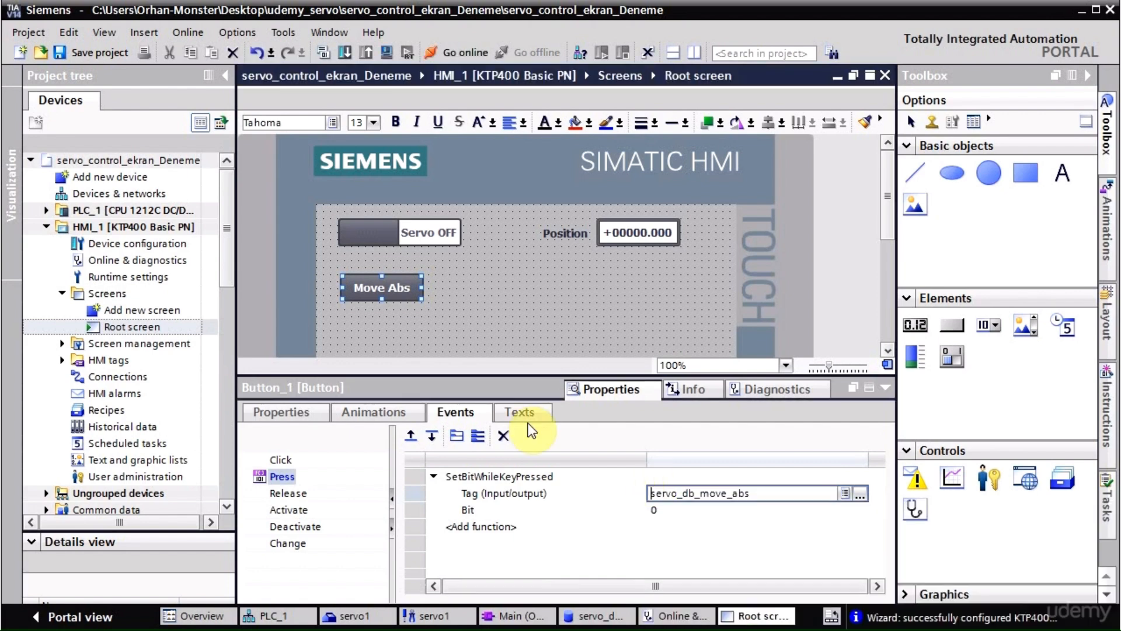
click(478, 325)
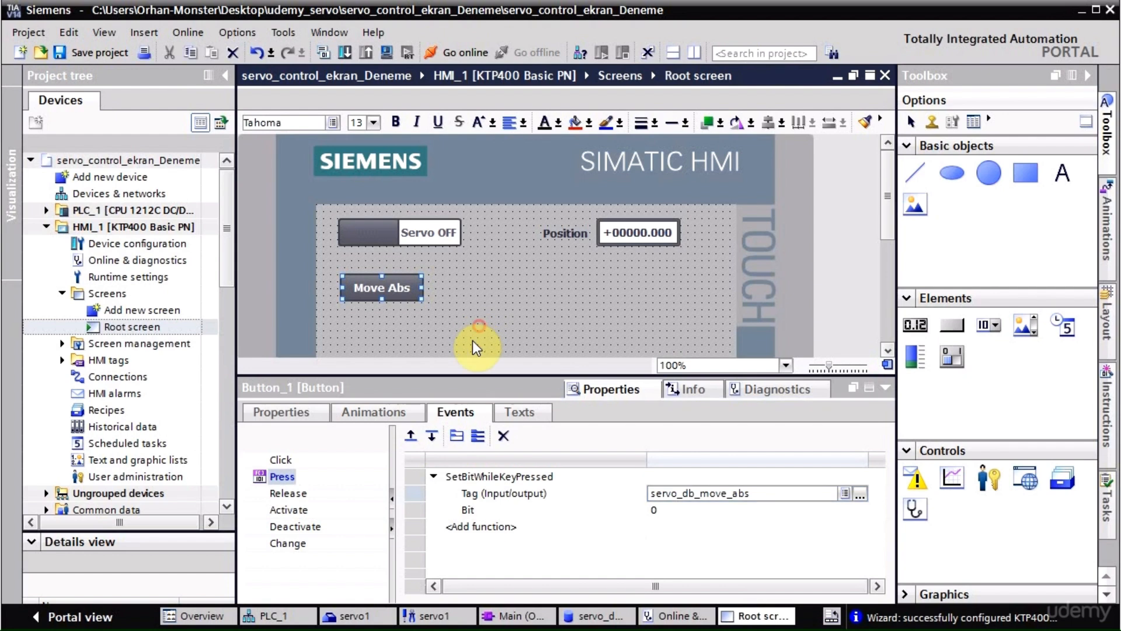
Place a second I/O field below the position field and assign it the velocity tag from servo_db.
click(914, 325)
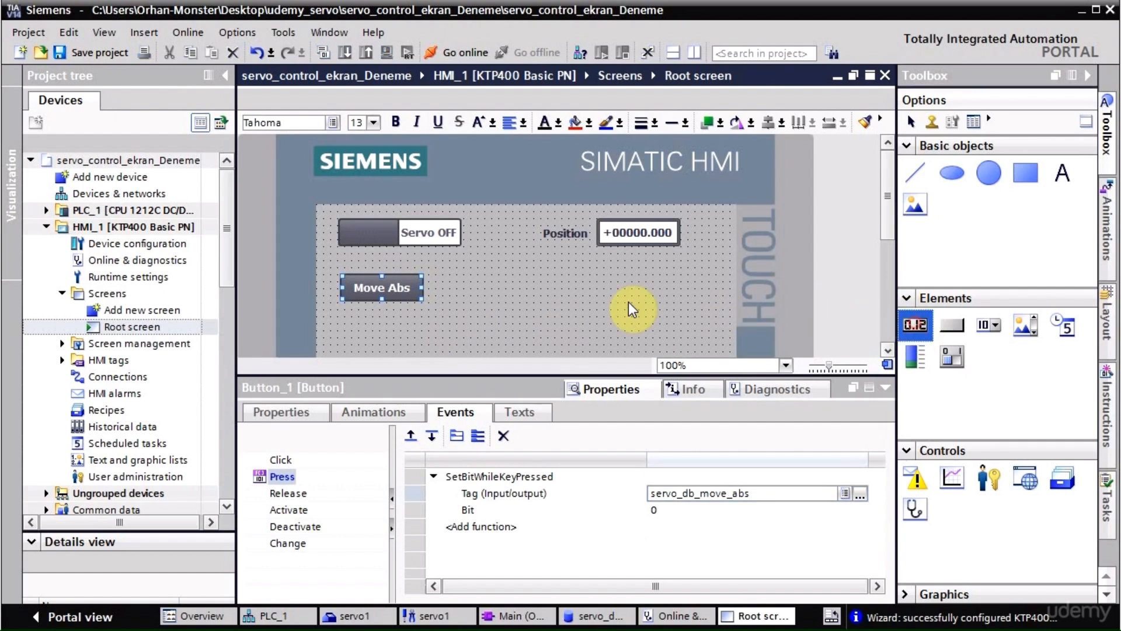
drag(485, 292, 642, 272)
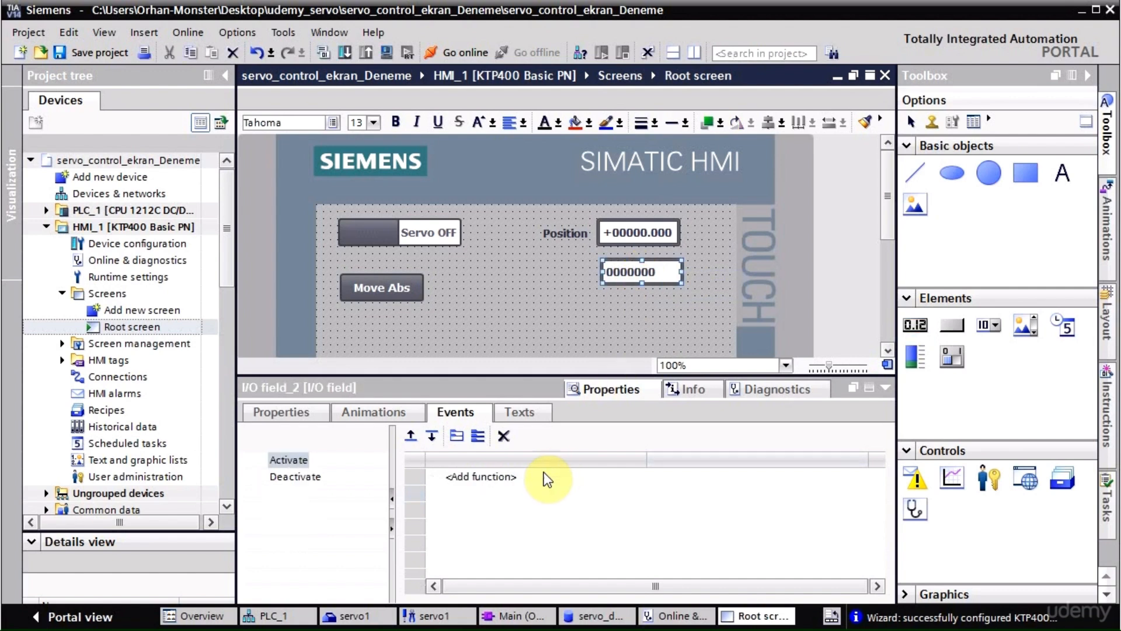
click(320, 413)
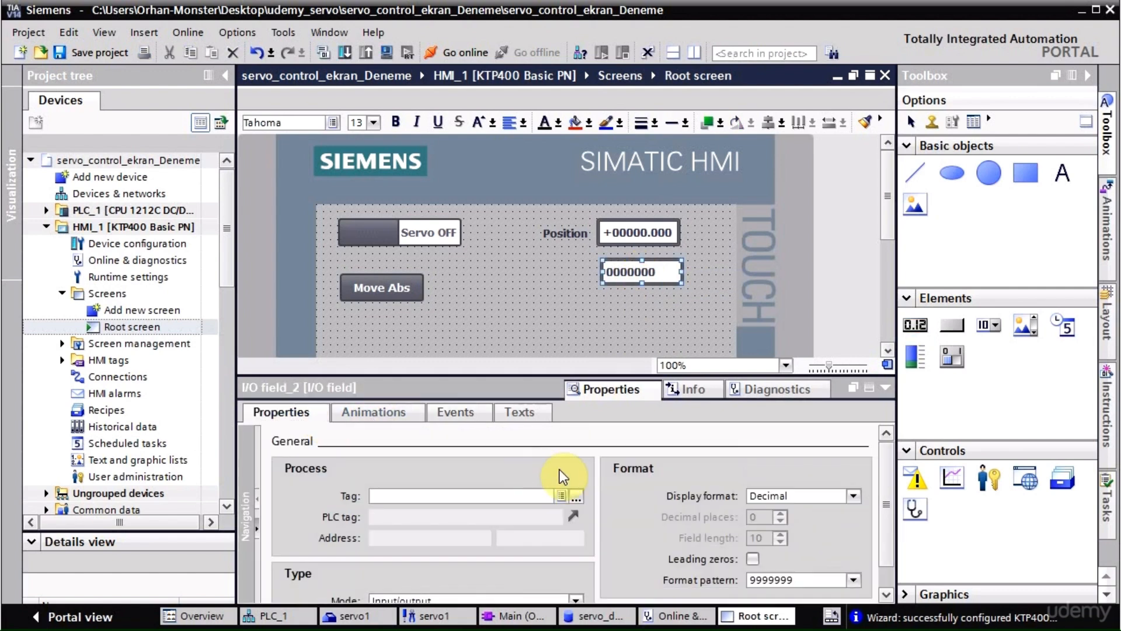
click(576, 495)
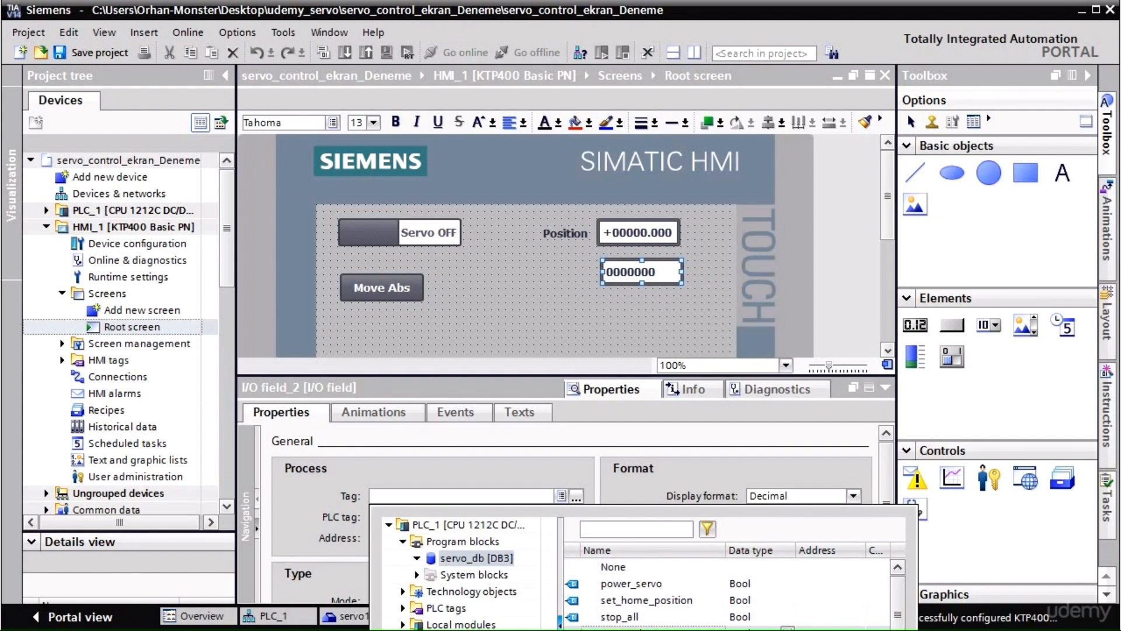
double_click(625, 627)
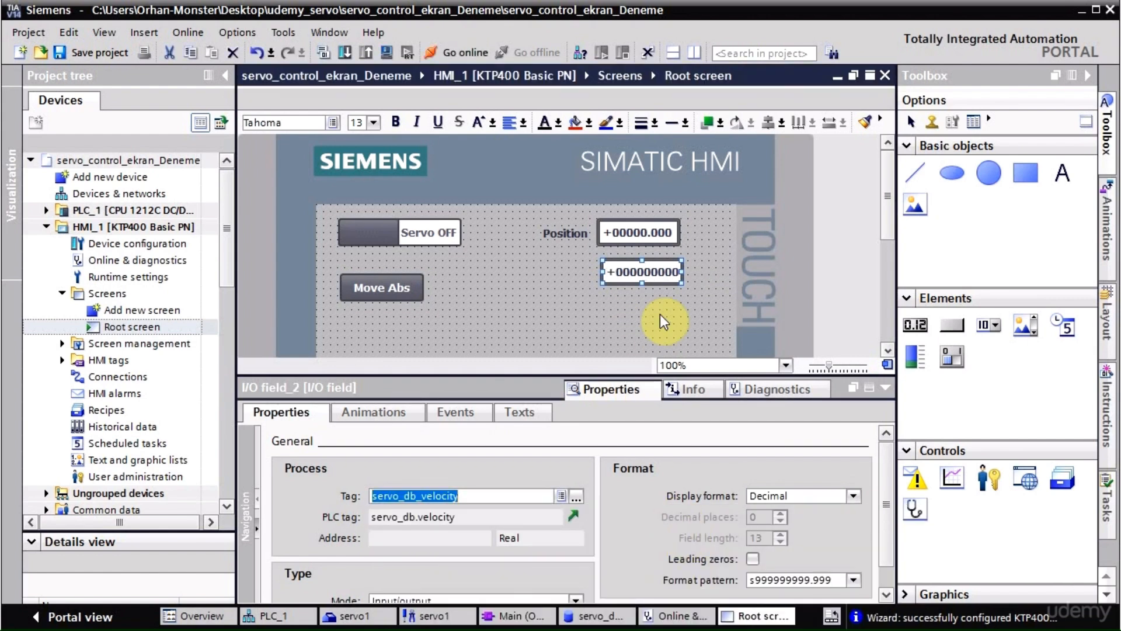
Shorten the velocity I/O field's format pattern to s999.9.
click(823, 578)
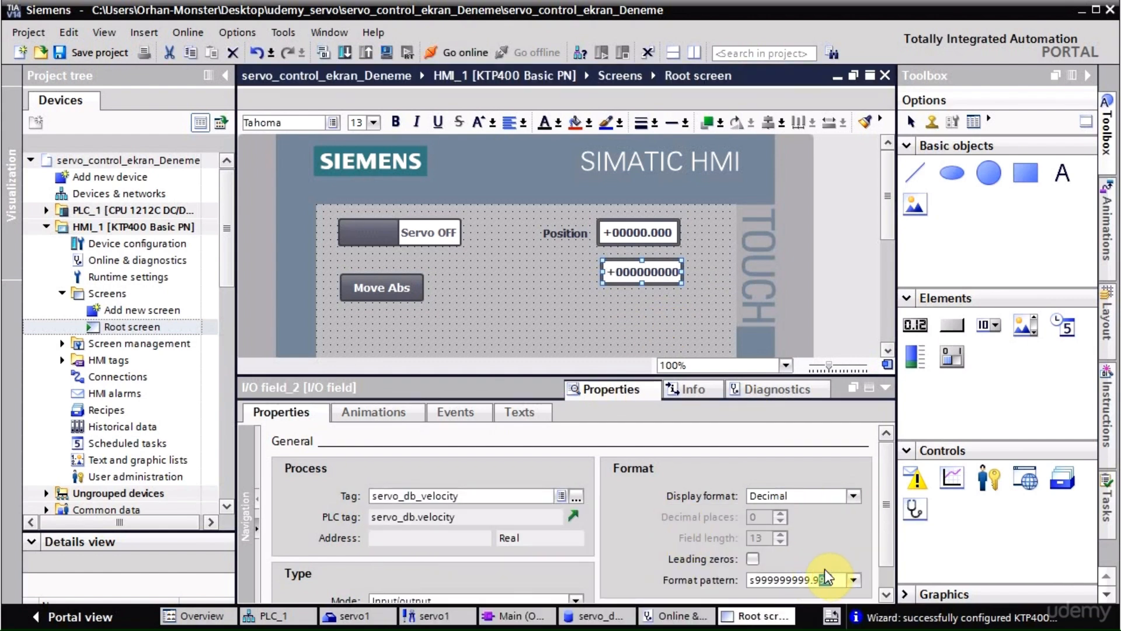
key(BackSpace)
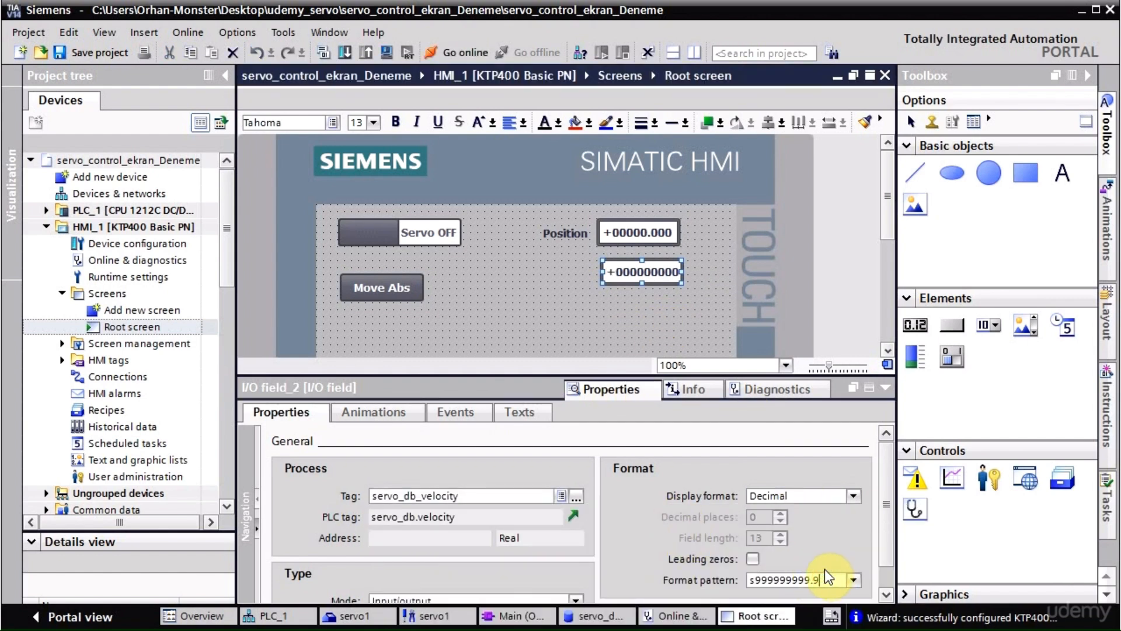
click(792, 580)
drag(793, 579, 754, 582)
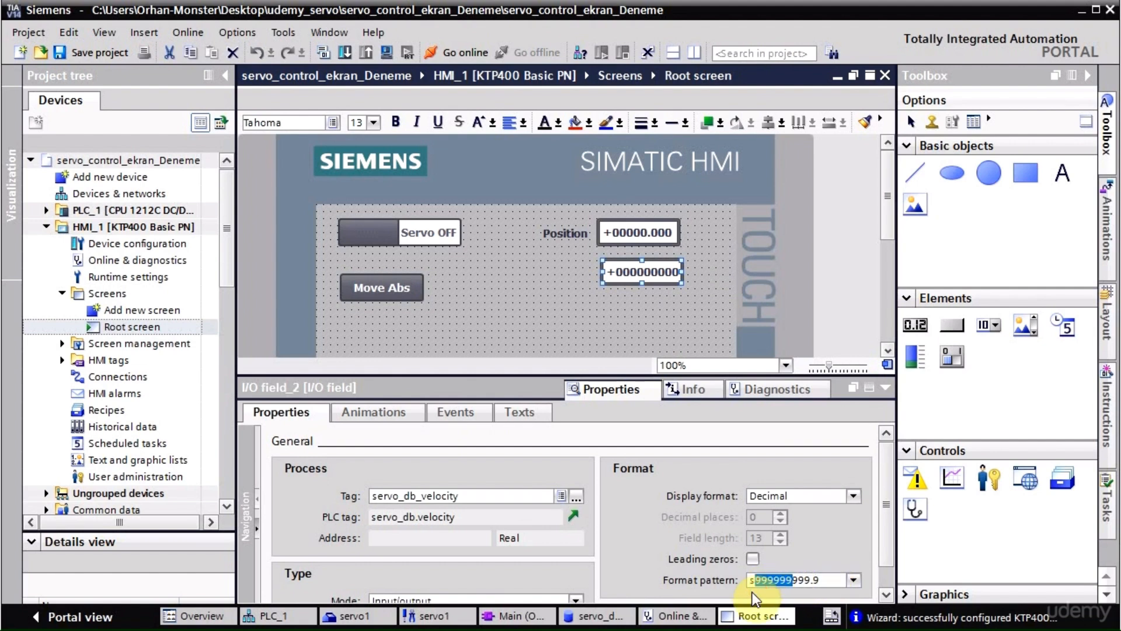
key(BackSpace)
click(626, 342)
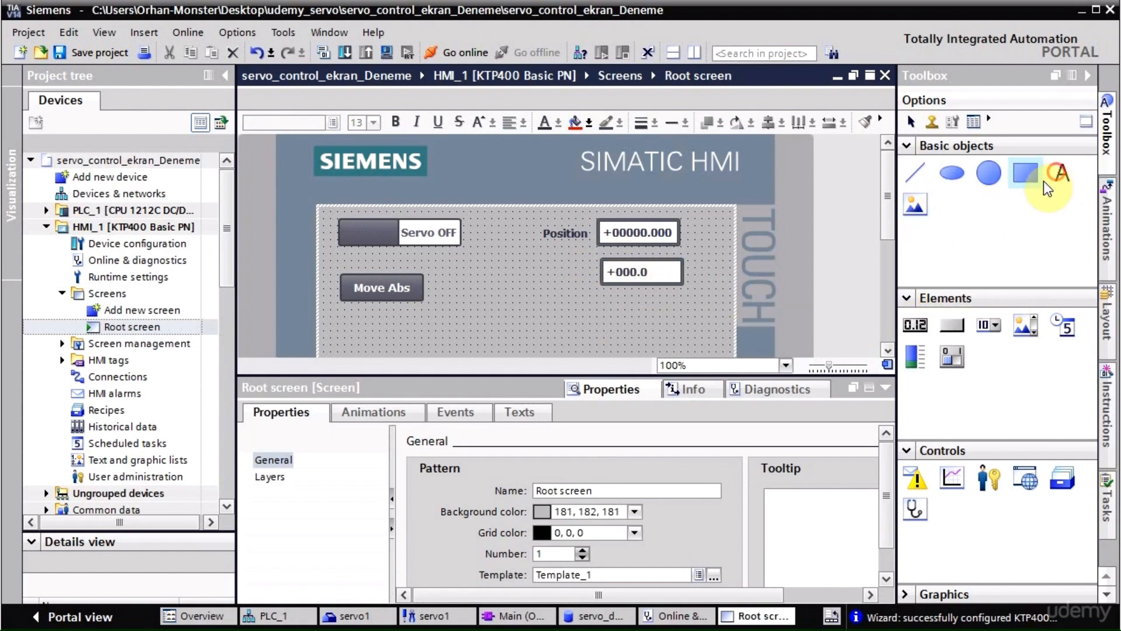
Add a text field reading Velocity to the left of the velocity I/O field, below the Position label.
click(1060, 181)
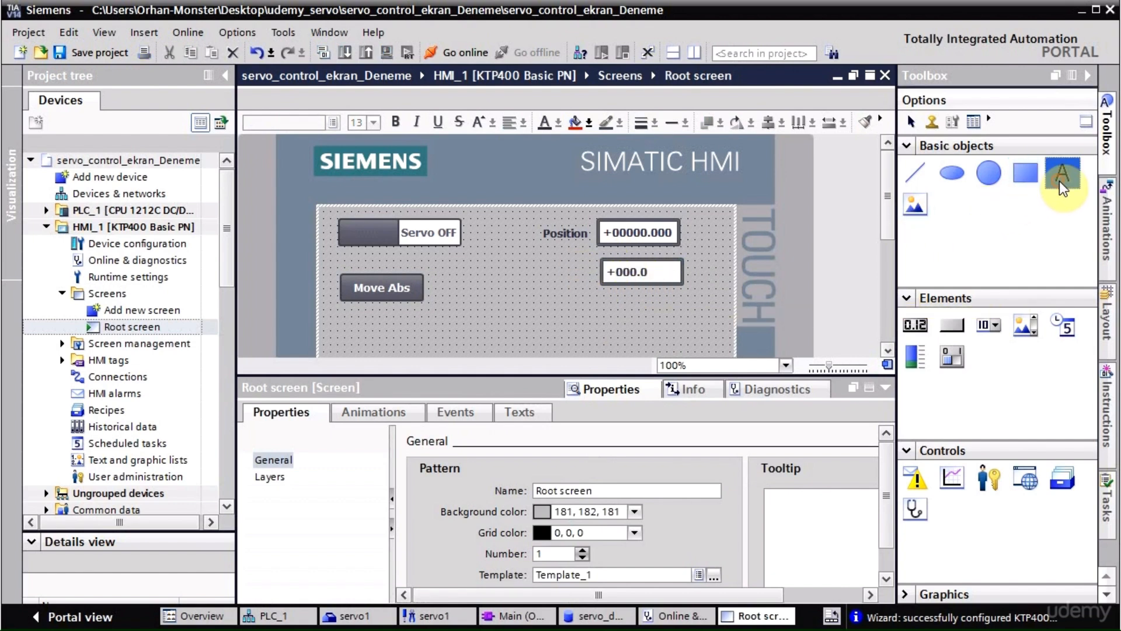
click(546, 274)
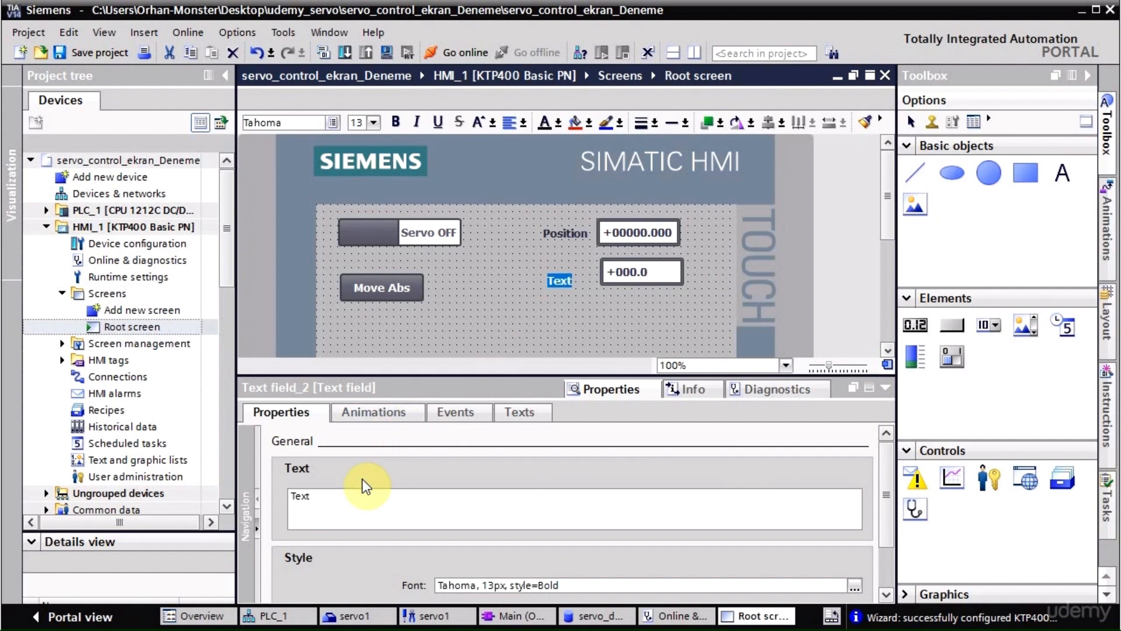
drag(343, 500, 195, 507)
drag(328, 502, 243, 489)
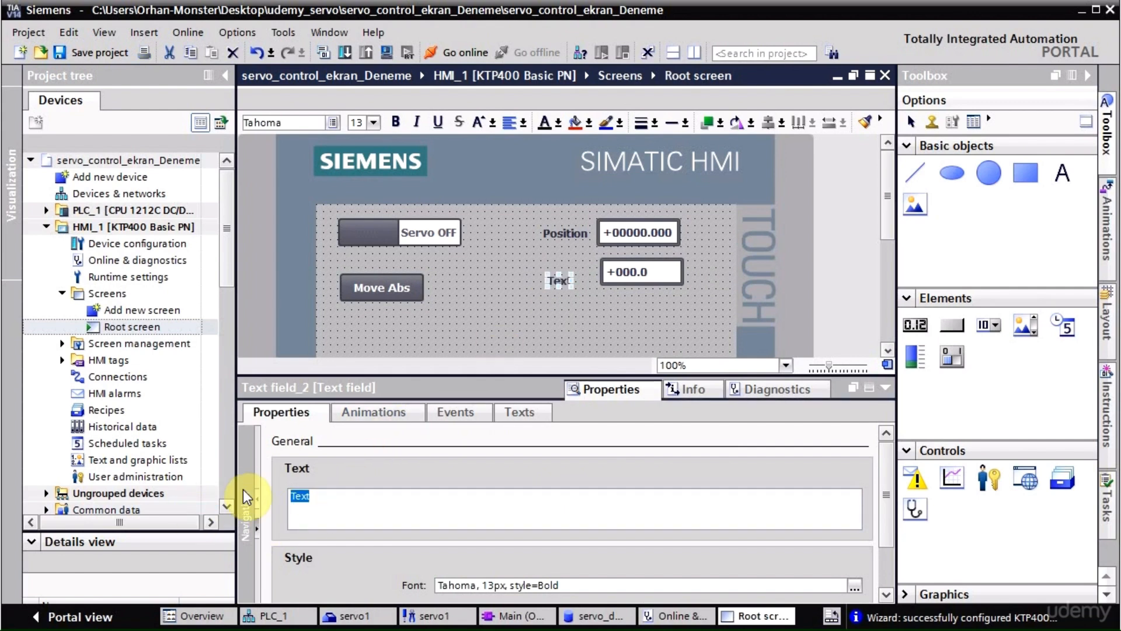
text(Veloc)
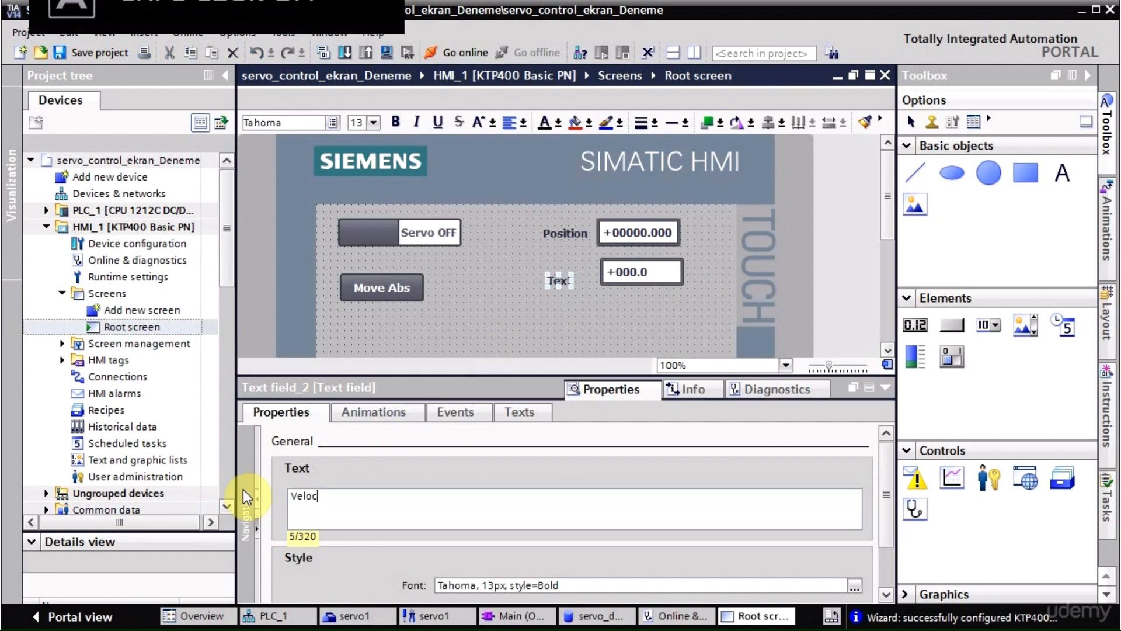
text(ity)
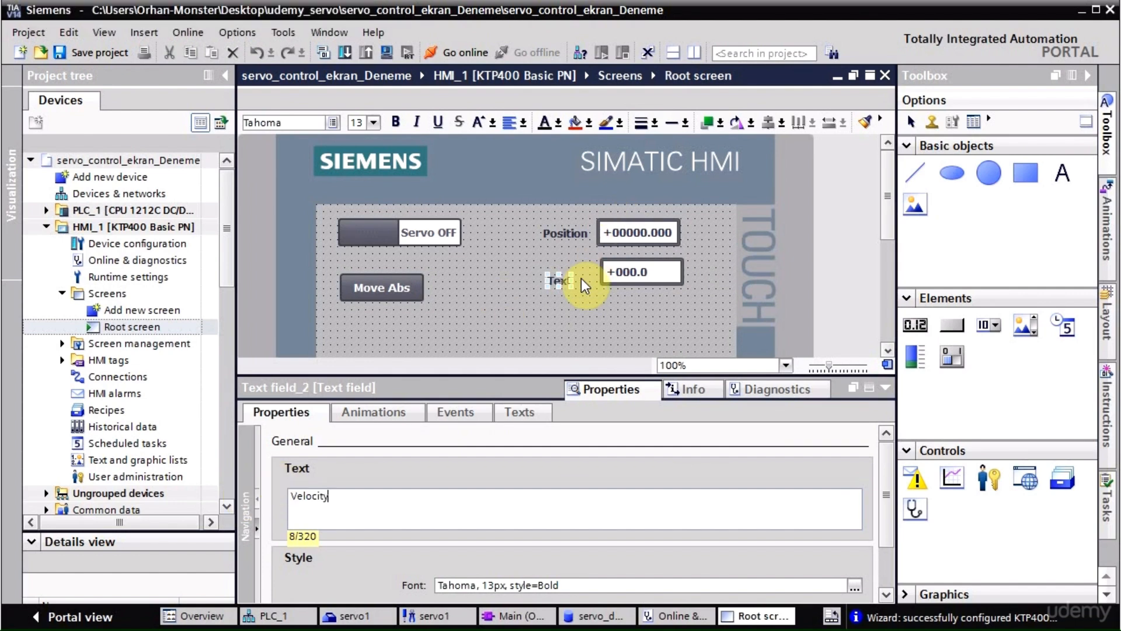
Move the Velocity label up so it lines up with the velocity I/O field.
click(568, 290)
drag(569, 281, 566, 272)
click(548, 307)
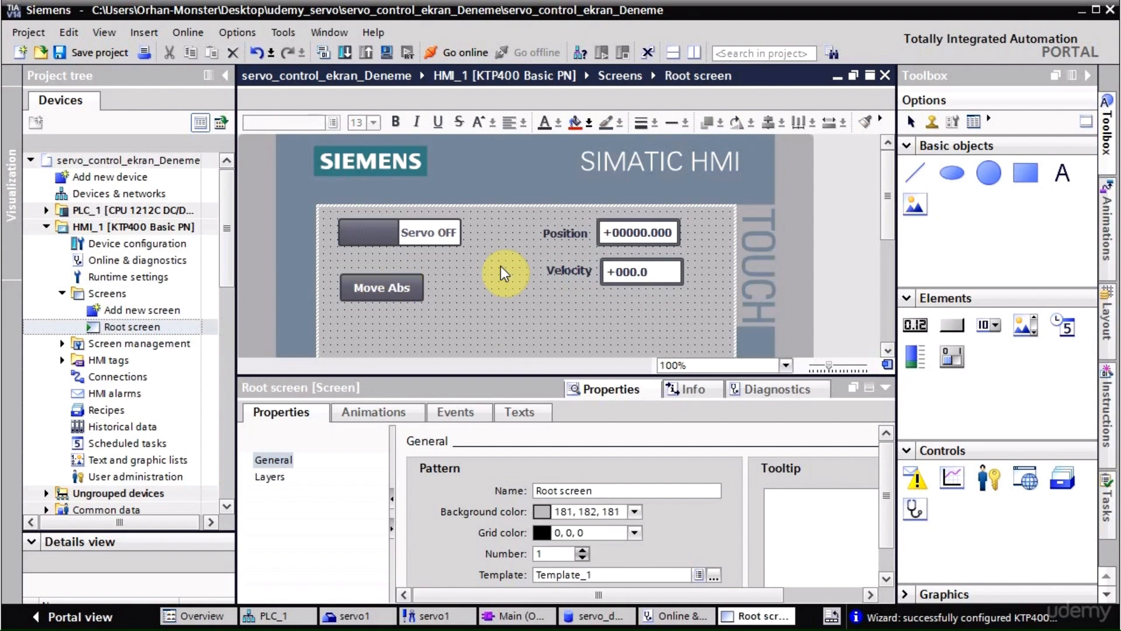
Add a button labelled Move Rel directly below the Move Abs button.
drag(885, 226, 894, 262)
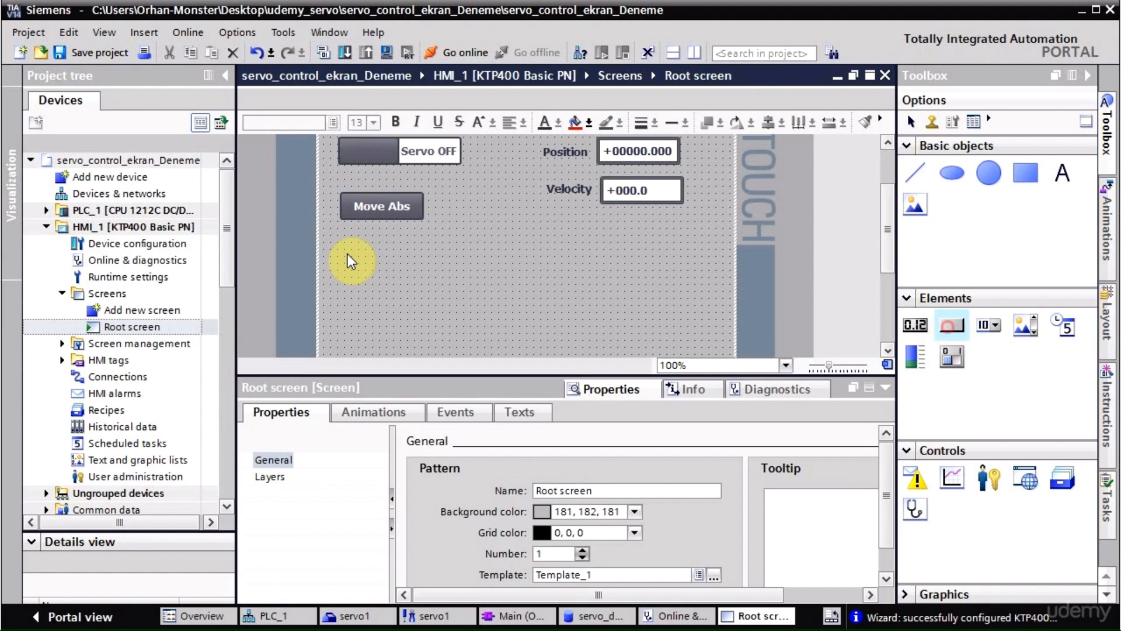
drag(347, 254, 383, 261)
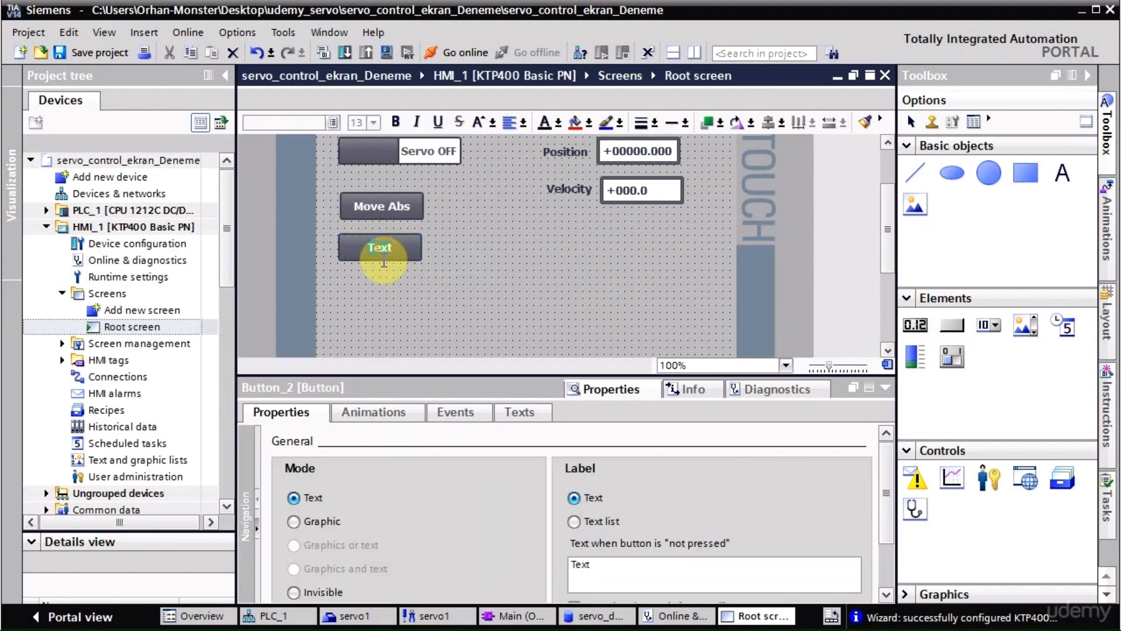
click(597, 565)
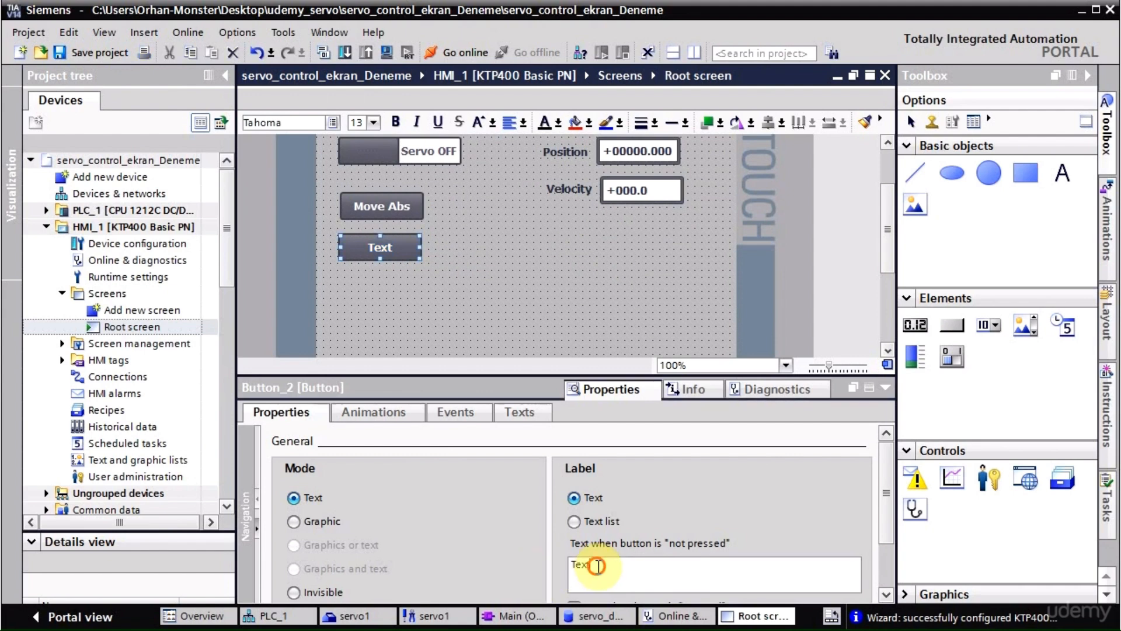
text(Move)
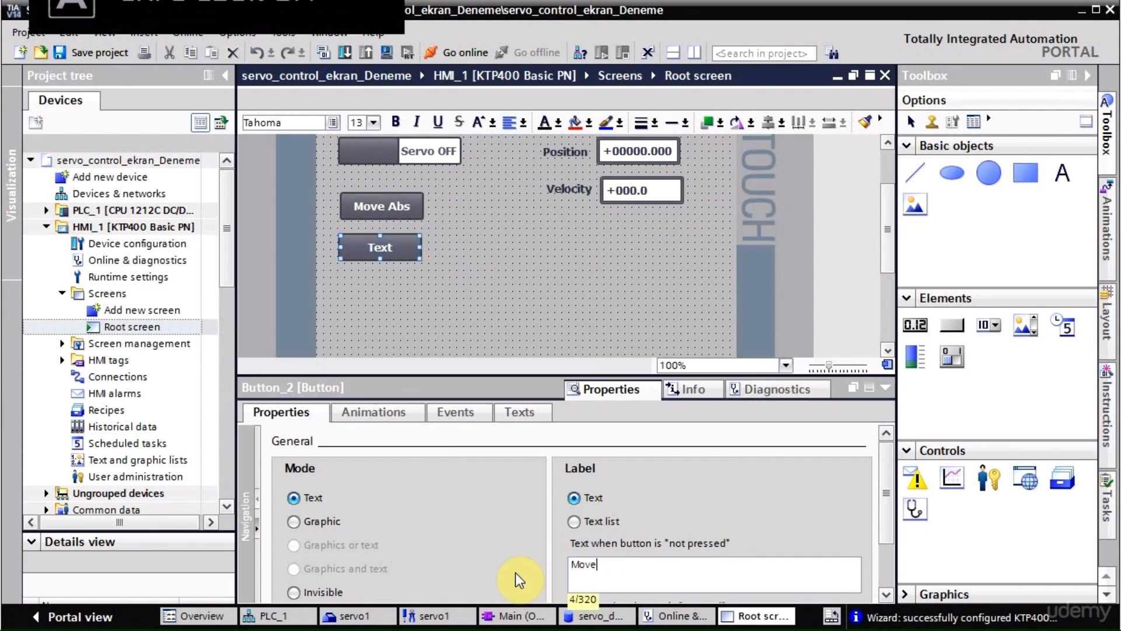
text( Rel)
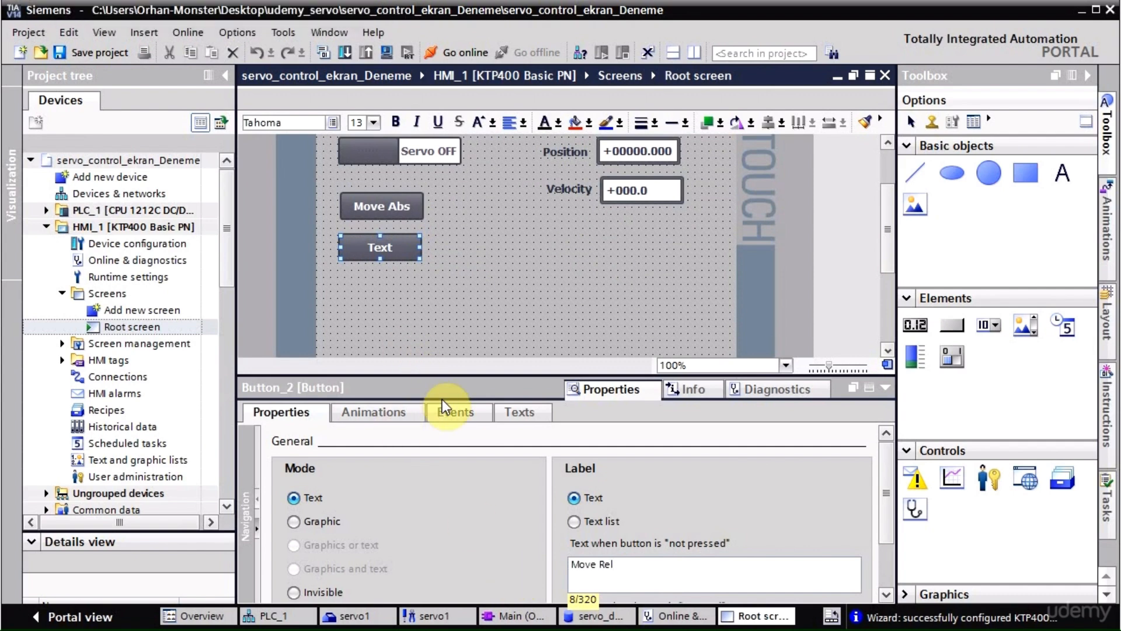
Assign the SetBitWhileKeyPressed function to the Move Rel button's Press event.
click(453, 409)
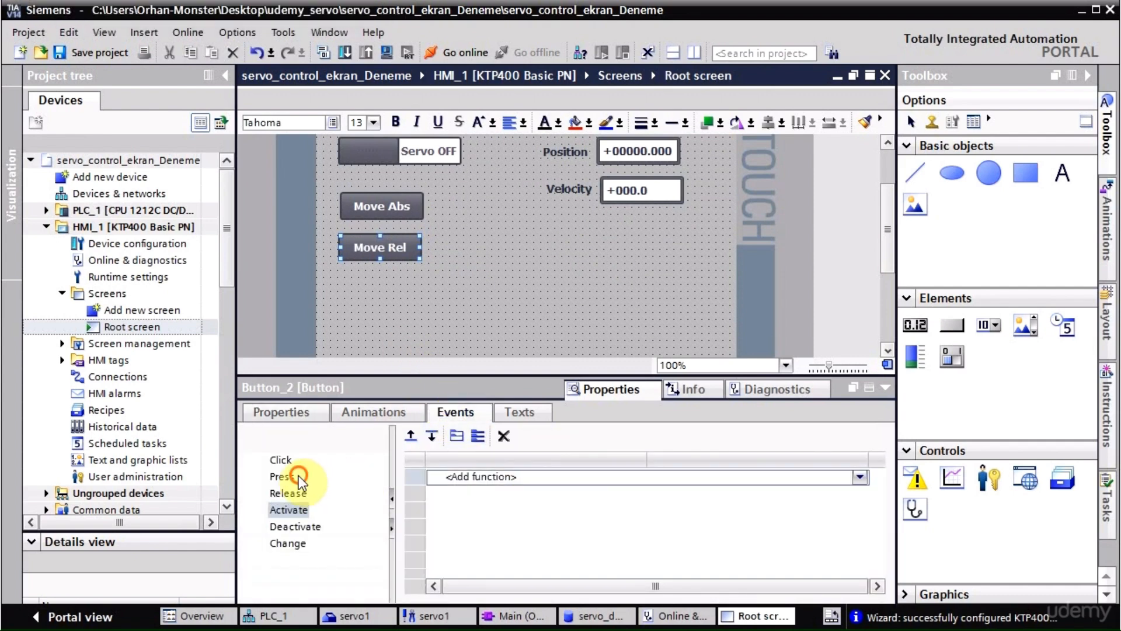
click(300, 477)
click(708, 478)
click(860, 477)
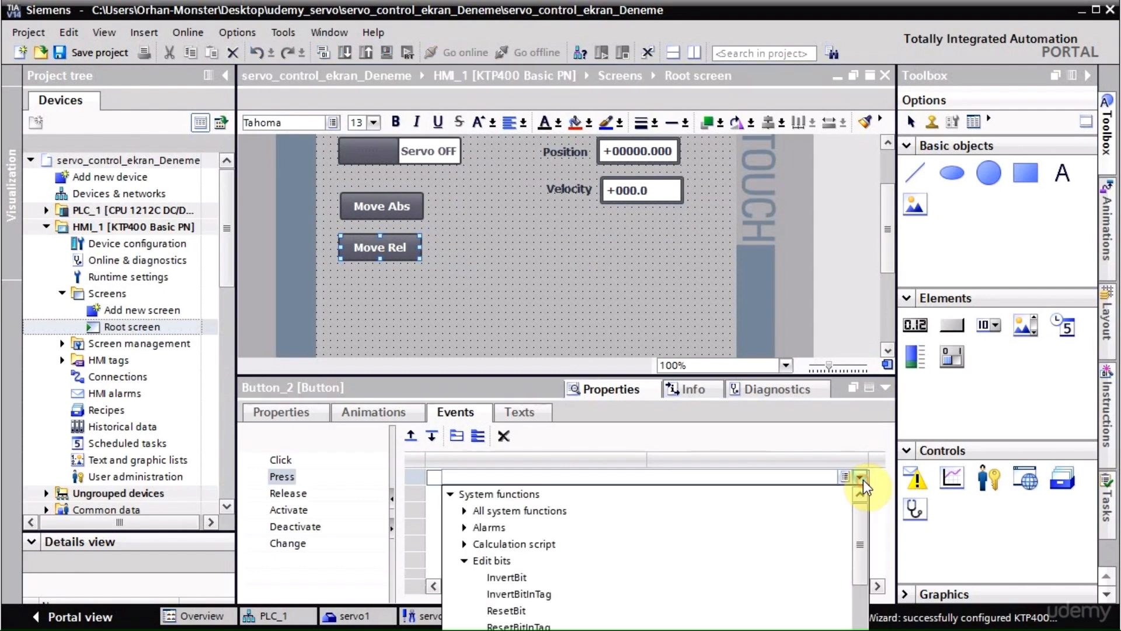
click(526, 629)
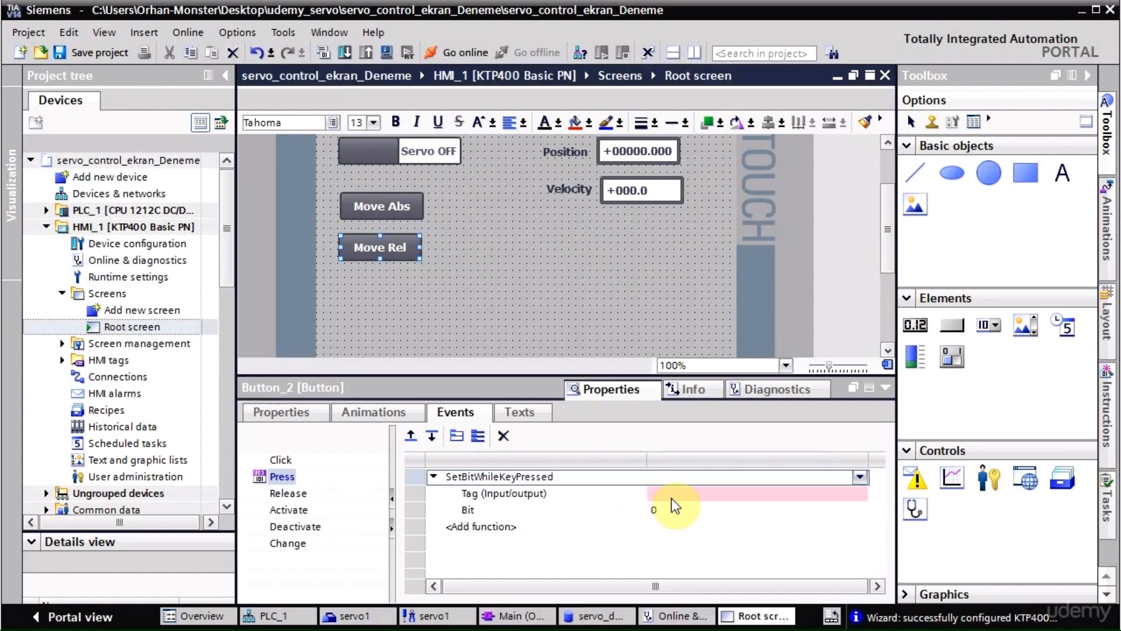
Link the Move Rel button's SetBitWhileKeyPressed function to the move_rel tag from servo_db.
click(684, 498)
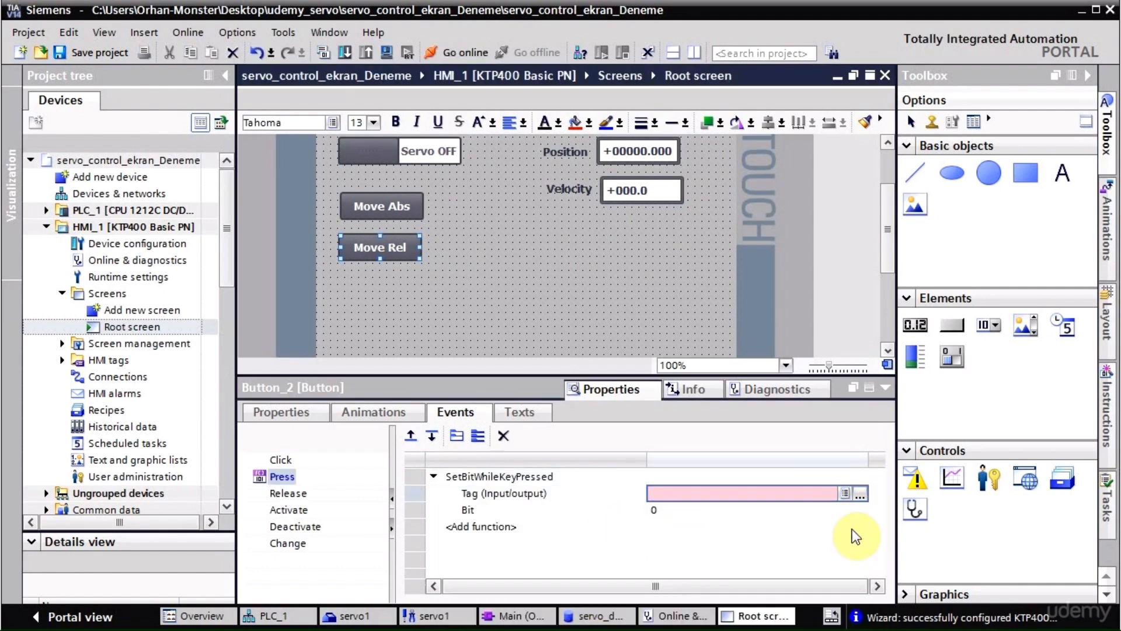
click(860, 495)
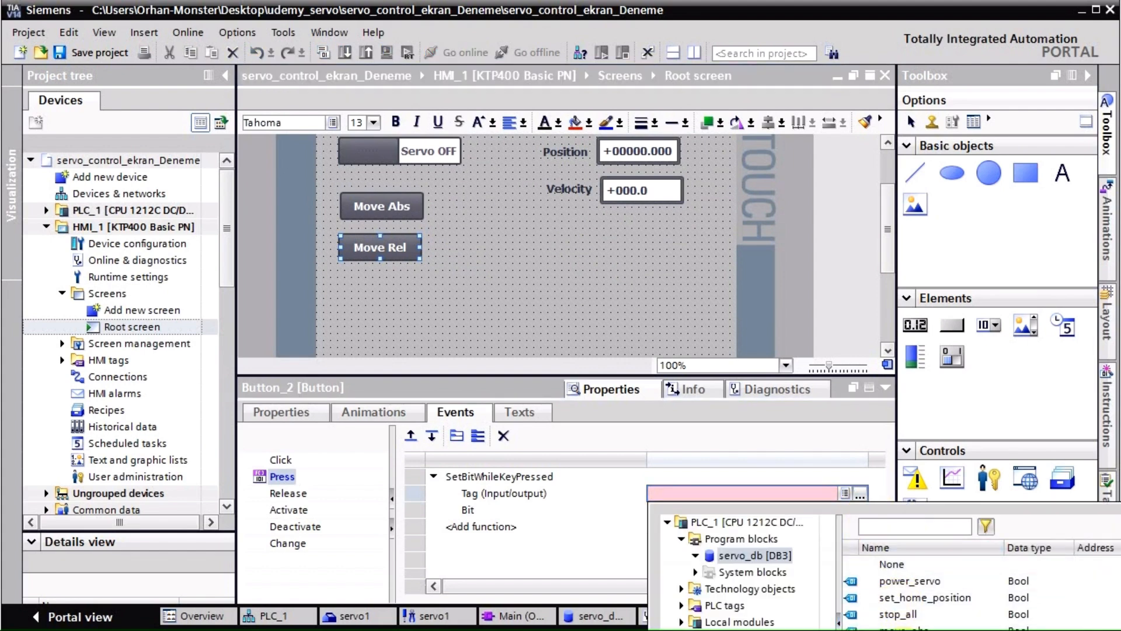
double_click(899, 630)
Move the Move Rel and Move Abs buttons lower on the root screen, leaving a small gap between them.
click(446, 280)
drag(390, 258, 392, 282)
click(444, 281)
drag(396, 208, 395, 236)
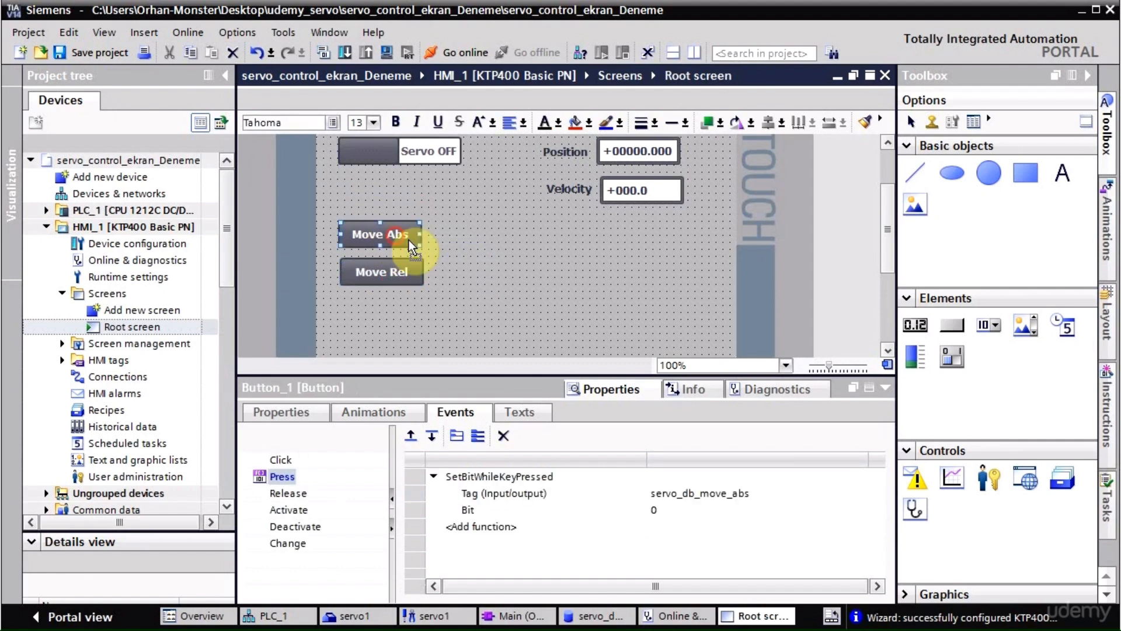
click(470, 259)
click(397, 278)
drag(397, 279, 397, 286)
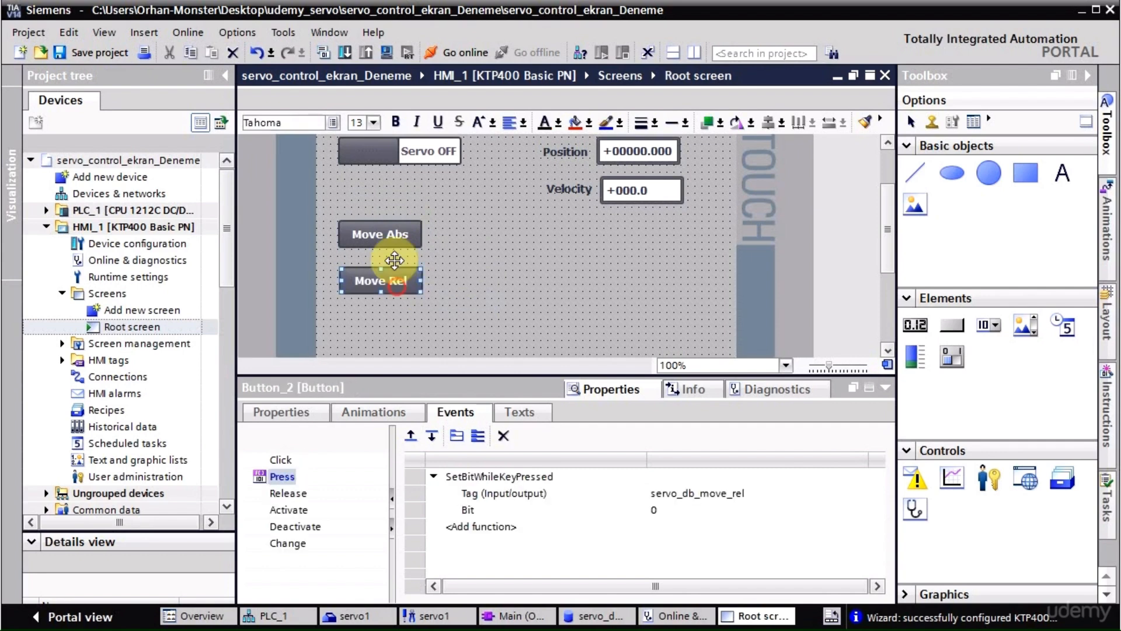
click(388, 237)
click(453, 281)
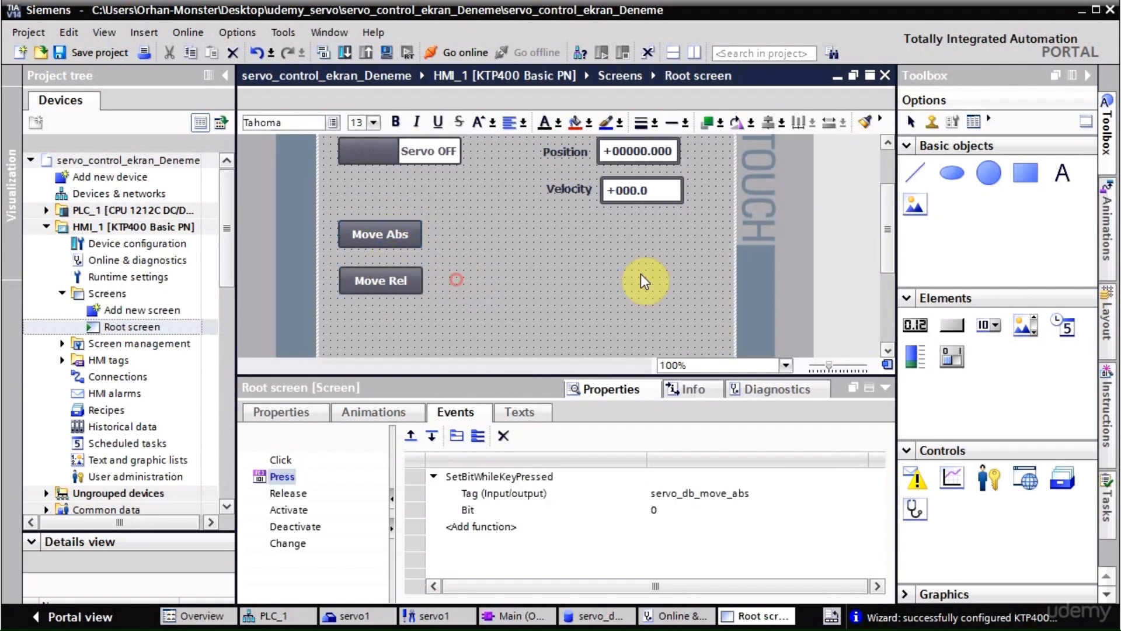
Place an I/O field to the right of the Move Abs button and assign it the abs_pos tag from servo_db.
drag(415, 275, 478, 234)
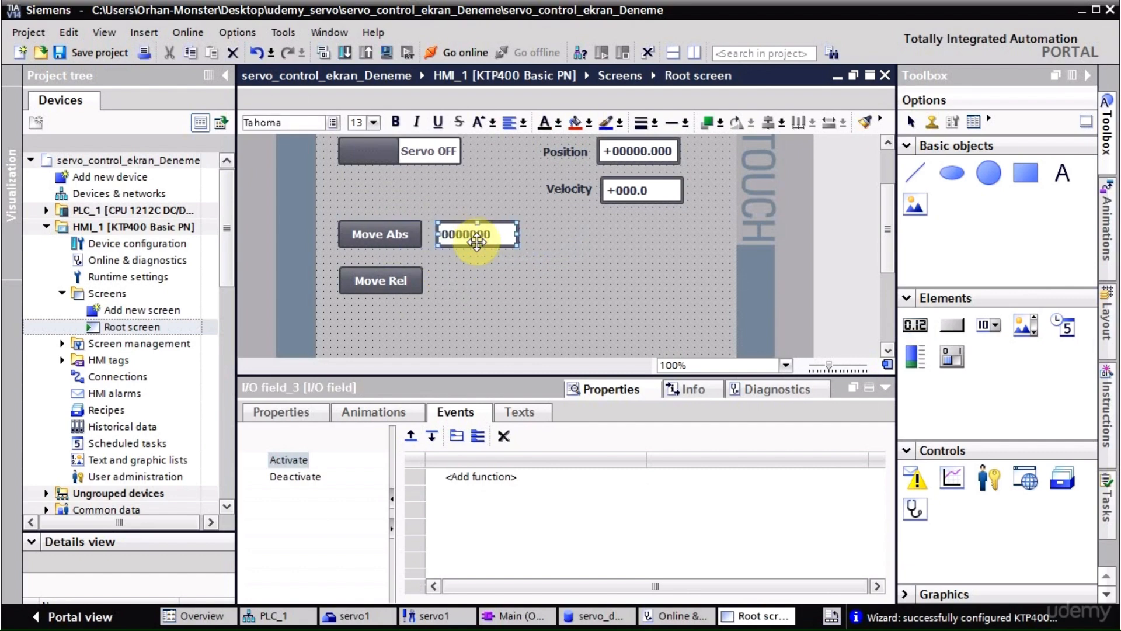
click(281, 412)
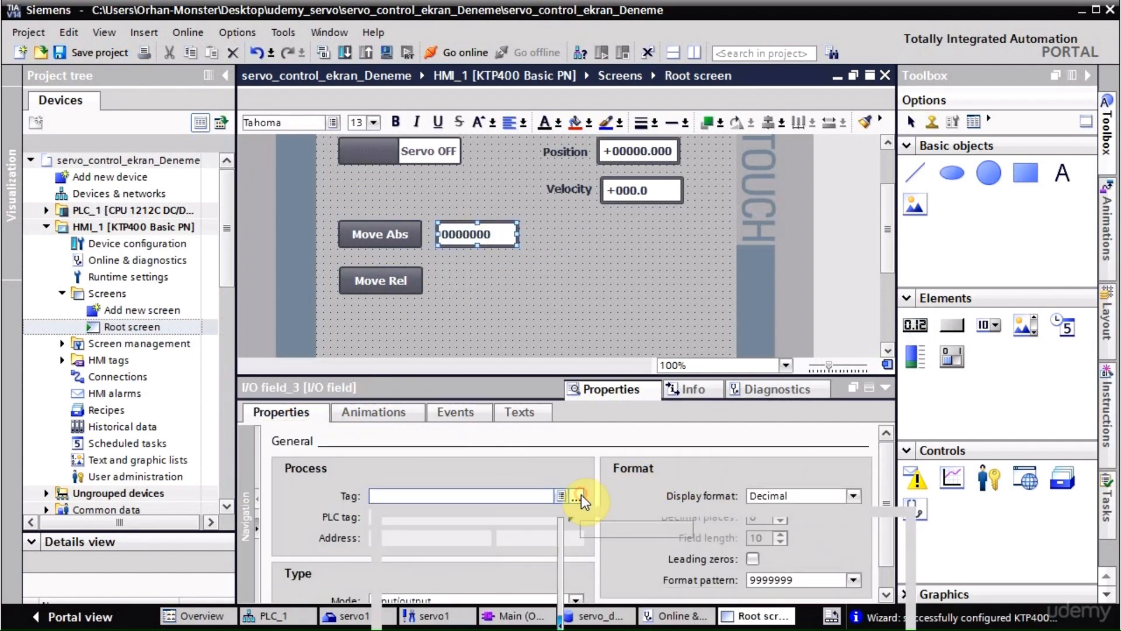
click(577, 496)
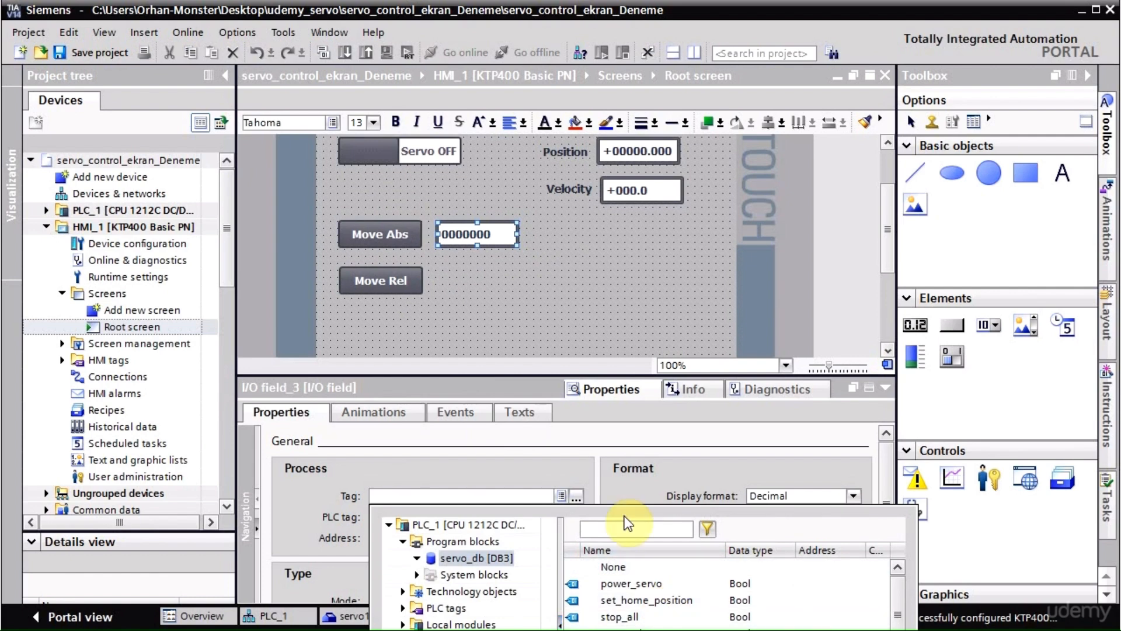
double_click(618, 629)
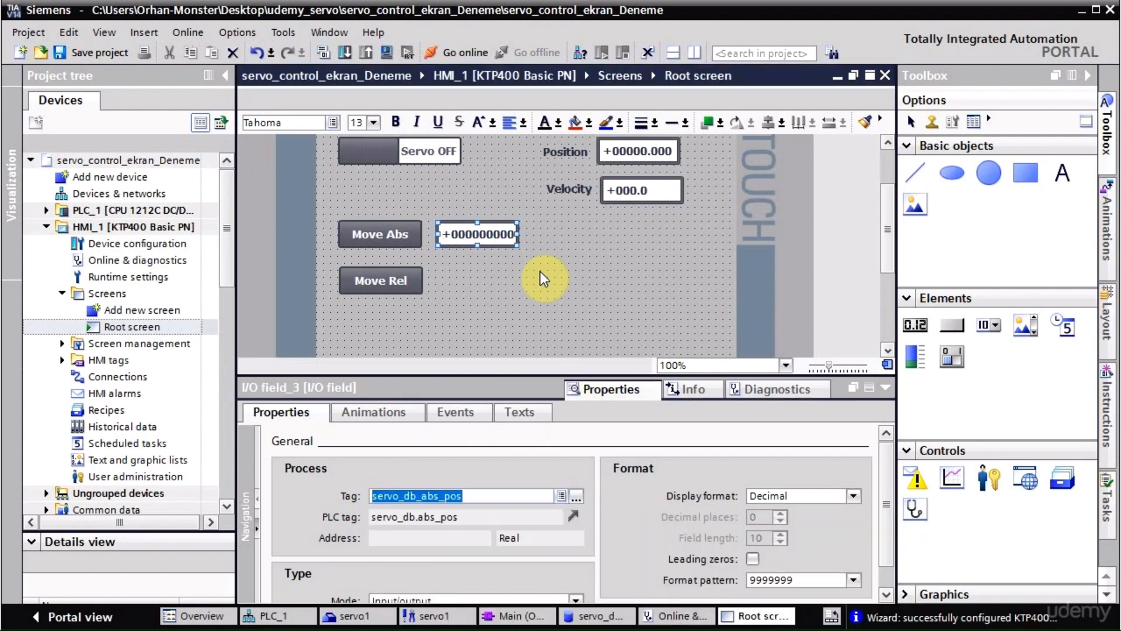
Shorten the Move Abs I/O field's format pattern to s9999999.999 and widen the field to fit all digits.
click(782, 581)
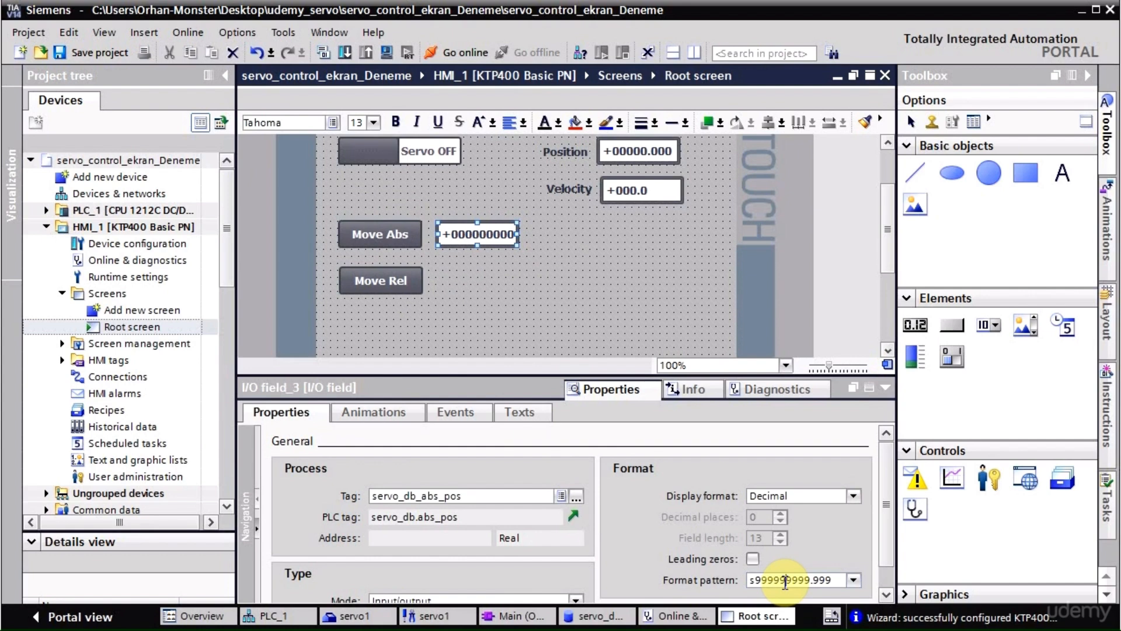
click(542, 316)
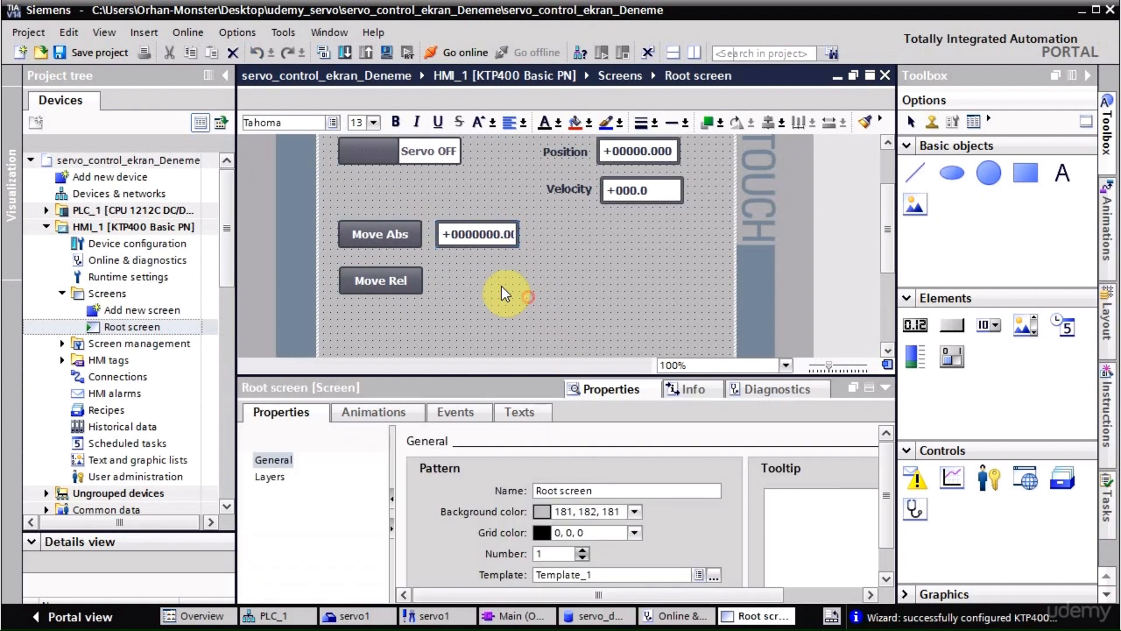
click(508, 235)
drag(516, 235, 488, 283)
Copy the Move Abs I/O field and place the duplicate to the right of the Move Rel button.
key(ctrl+c)
click(498, 285)
key(ctrl+v)
Assign the rel_dis_pos tag from PLC_1's servo_db data block to the I/O field beside Move Rel.
click(578, 496)
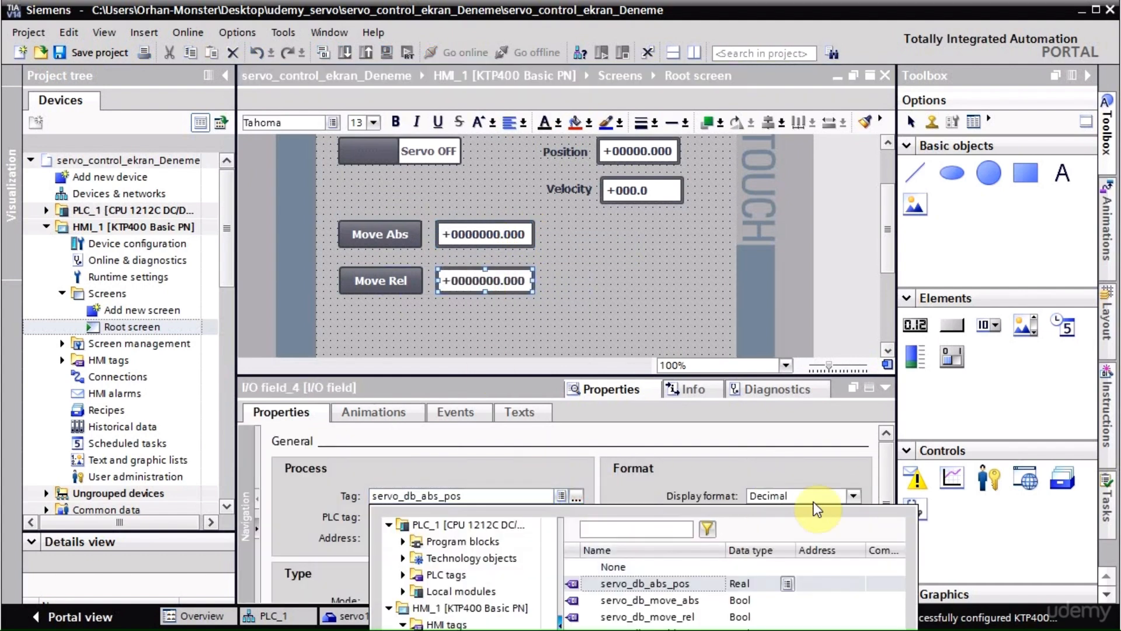
double_click(472, 540)
click(467, 558)
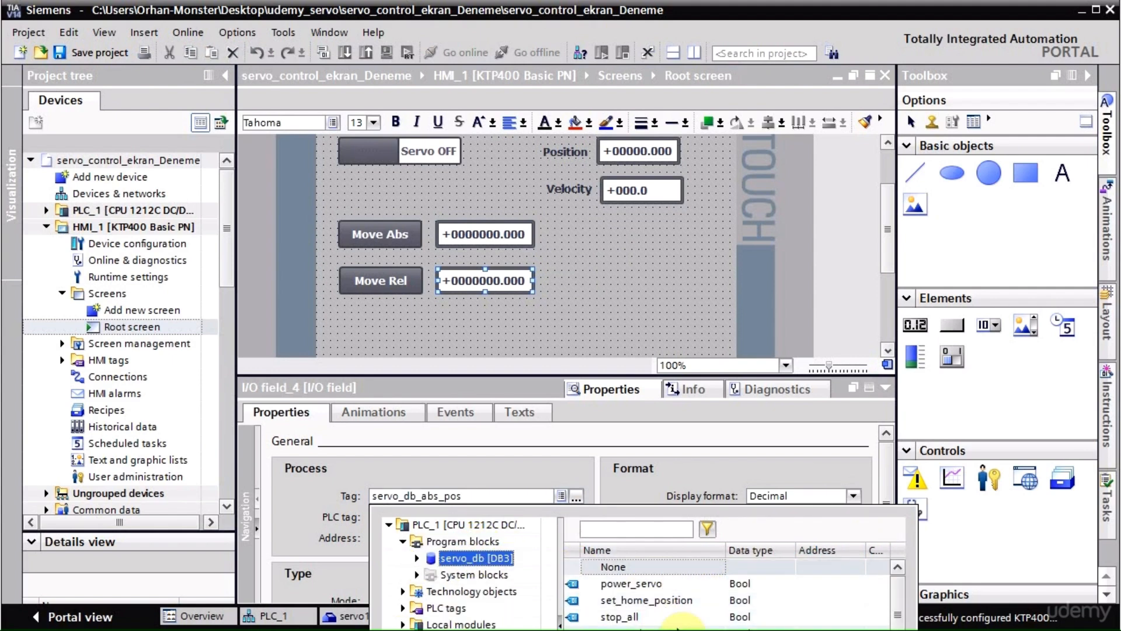
scroll(658, 607, down, 3)
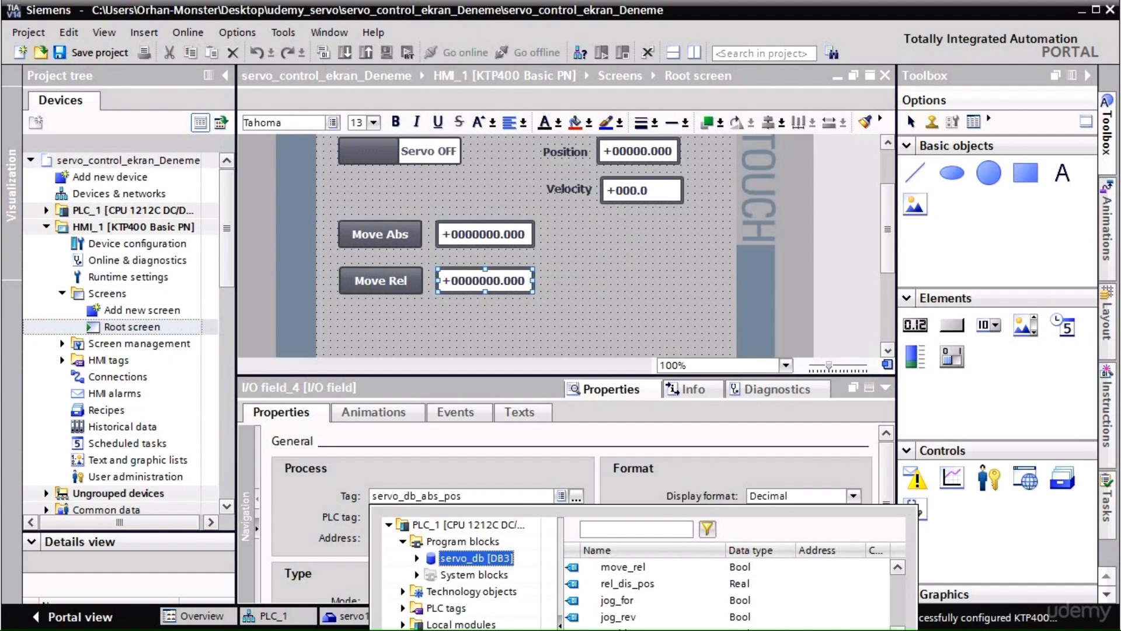
scroll(730, 593, up, 2)
scroll(730, 593, down, 1)
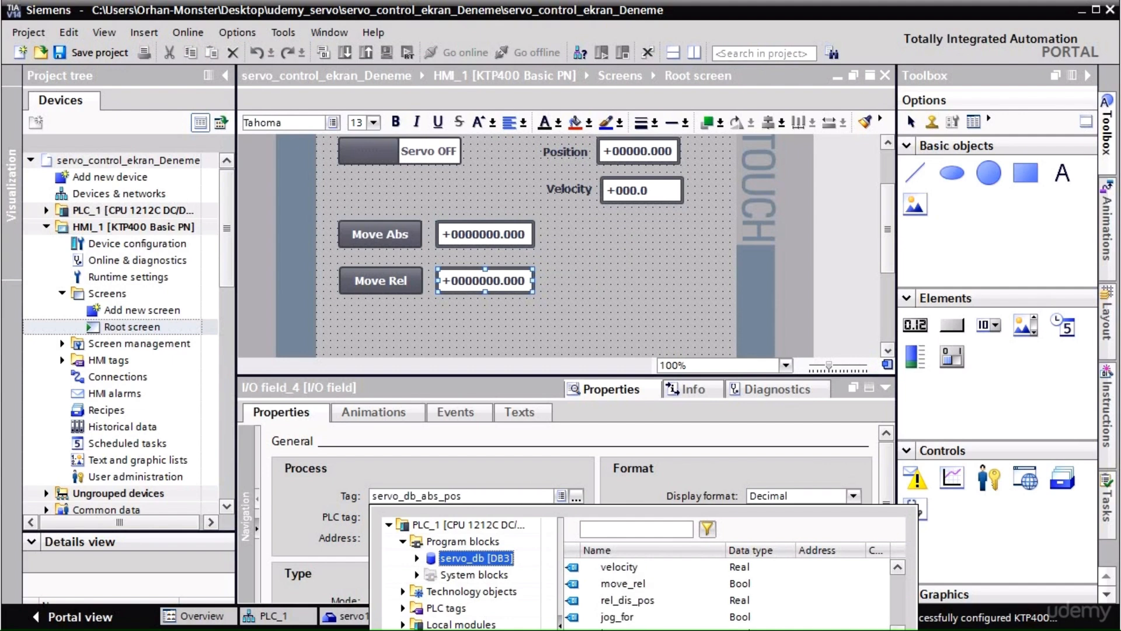
double_click(628, 600)
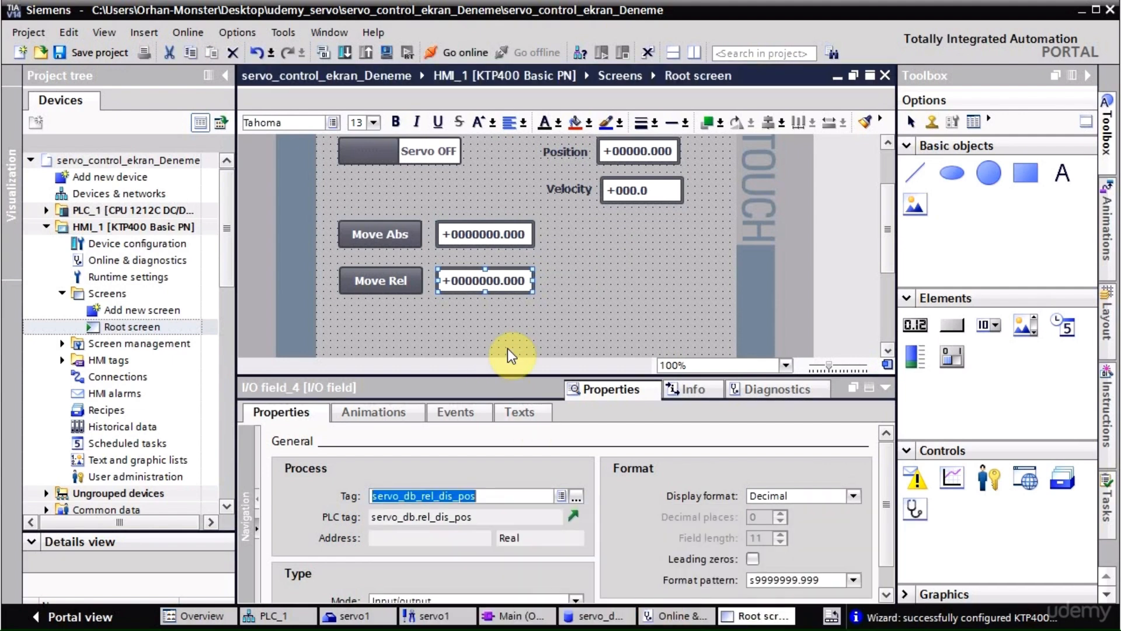
click(530, 322)
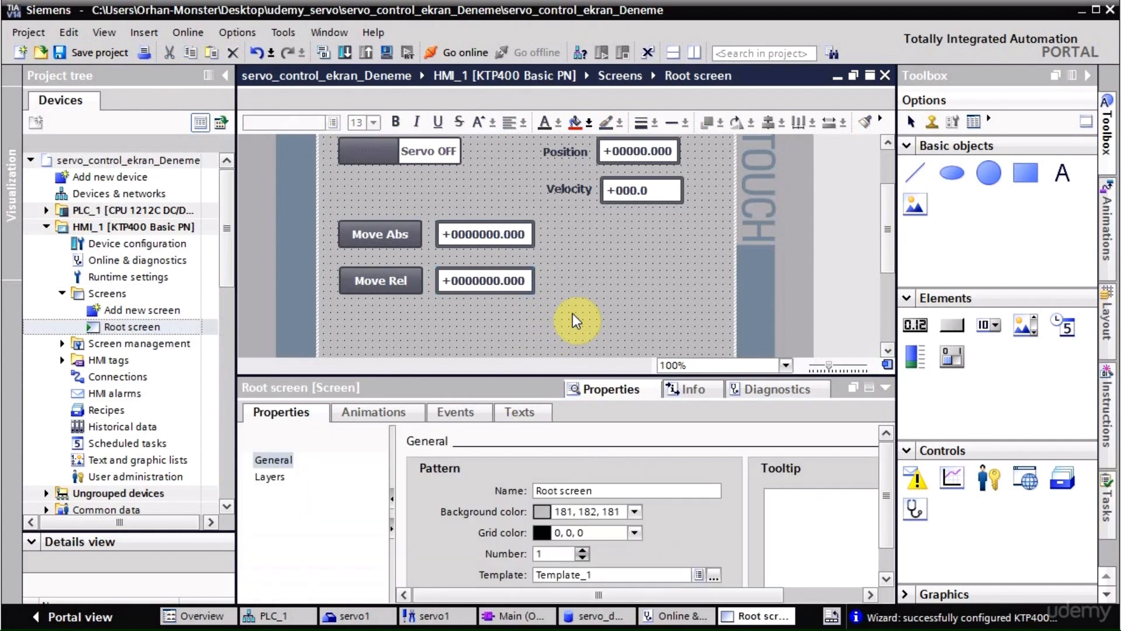
Add a button labelled Jog For below the velocity I/O field.
click(952, 324)
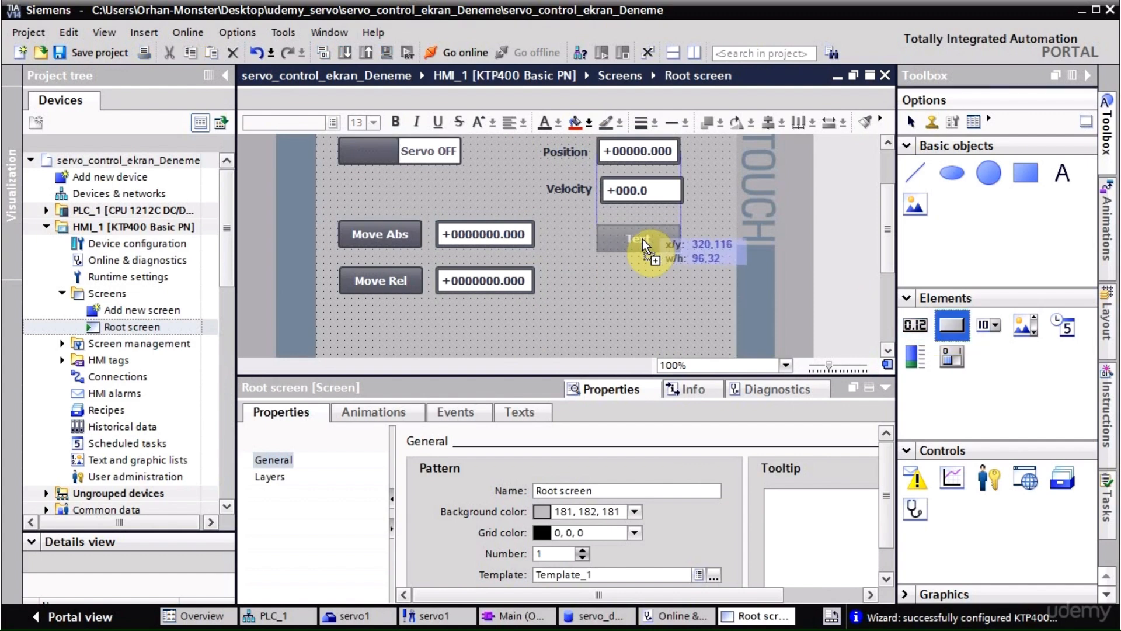
click(642, 239)
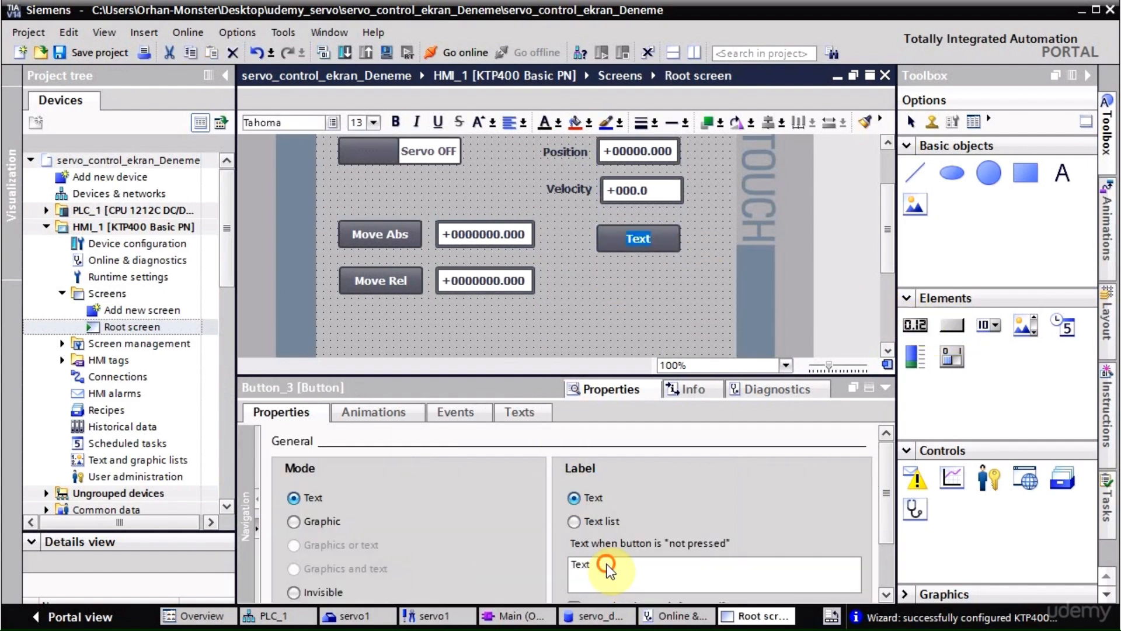
drag(593, 565, 538, 559)
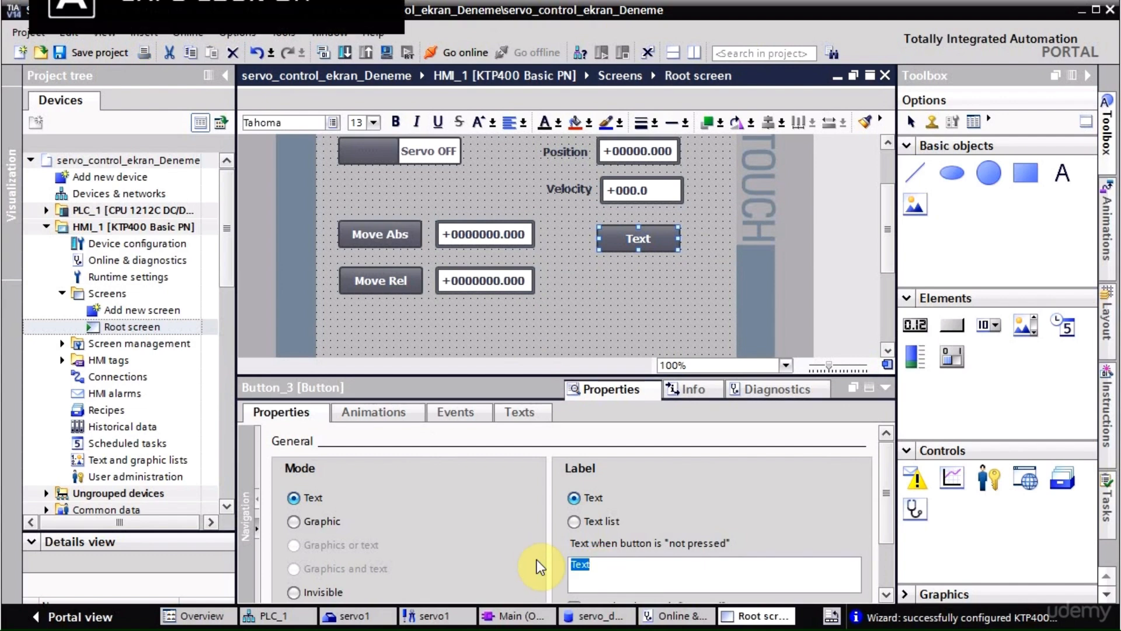
text(Jog F)
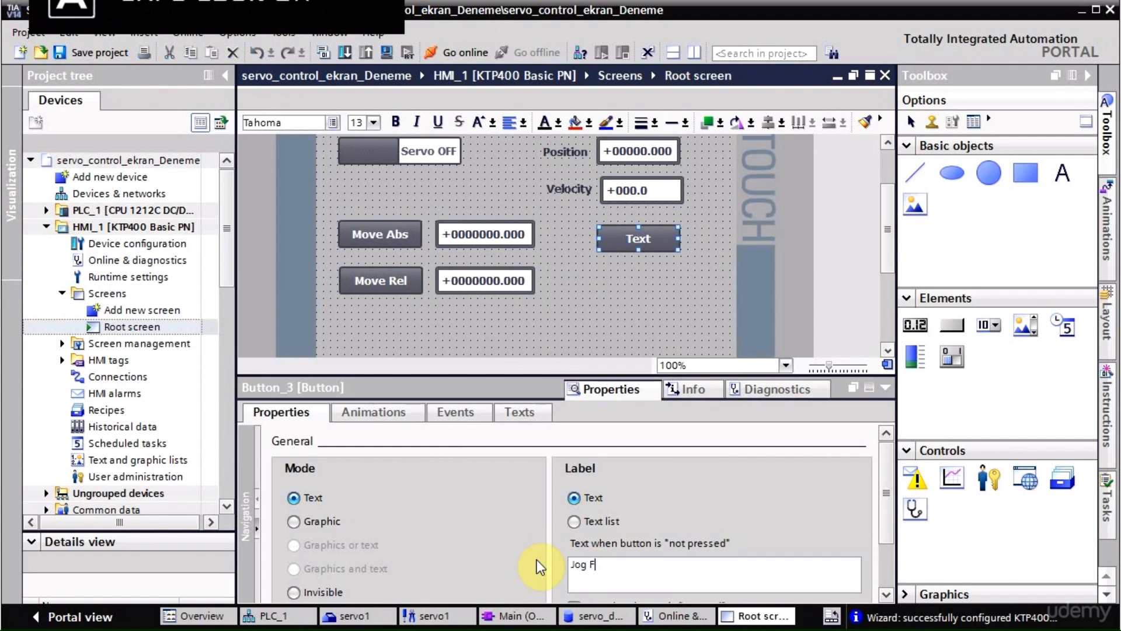
text(or)
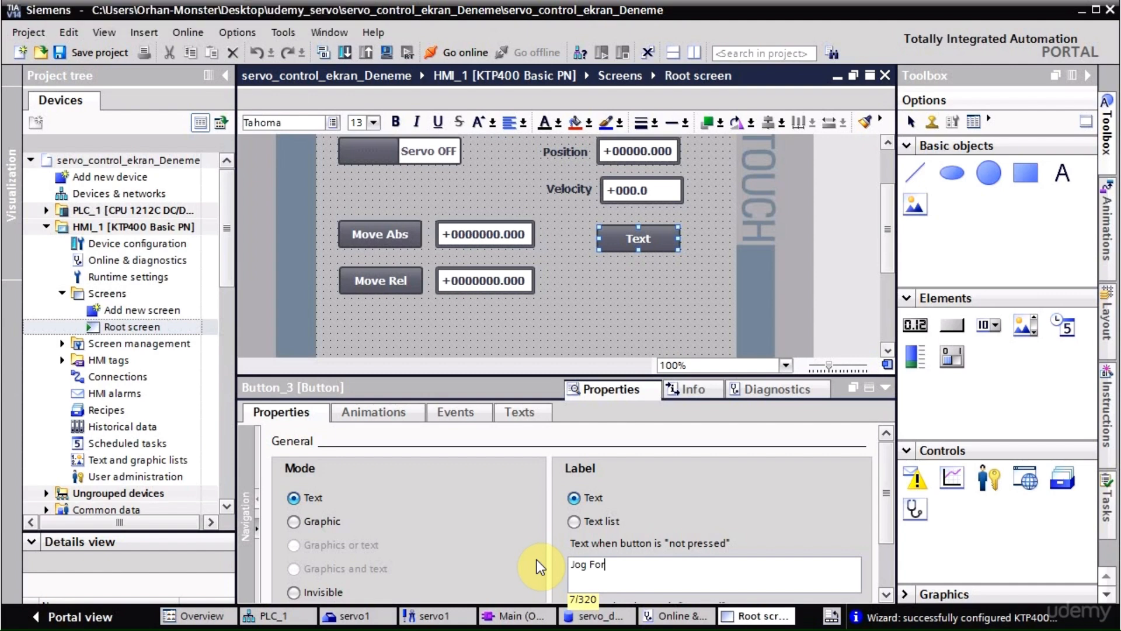
click(597, 275)
click(947, 325)
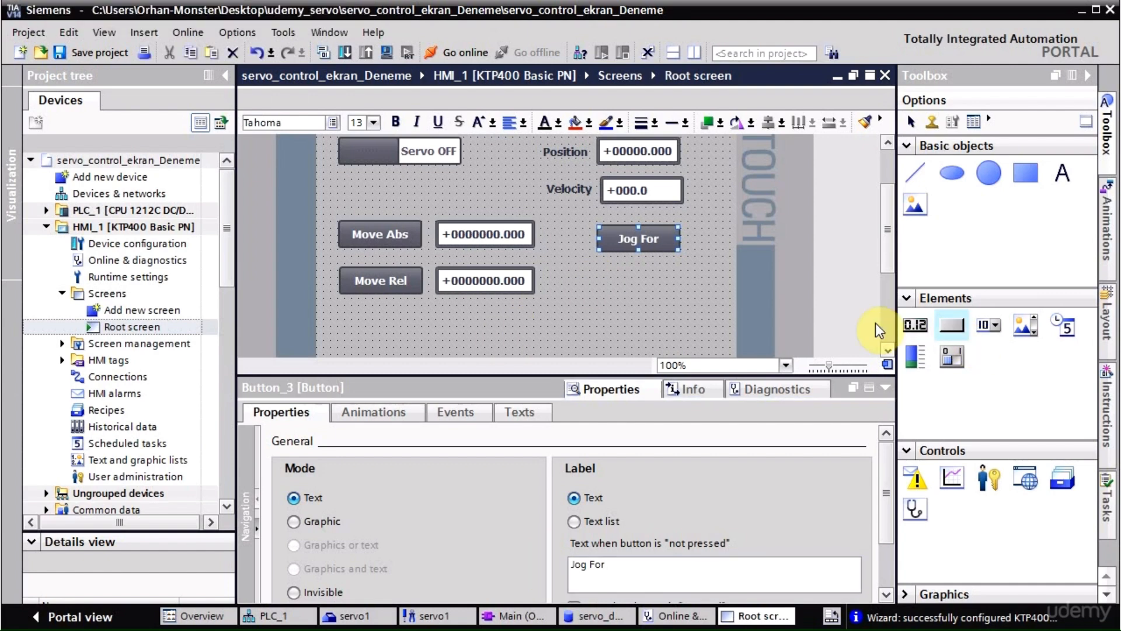
Assign the SetBitWhileKeyPressed function to the Jog For button's Press event.
click(453, 414)
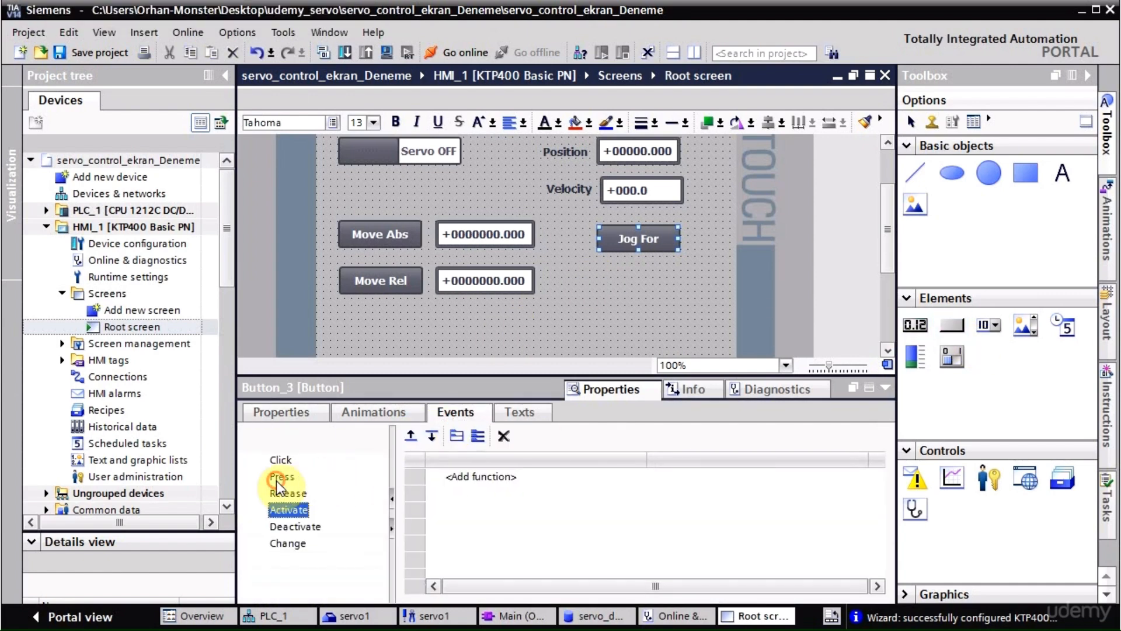
click(280, 477)
click(728, 476)
click(859, 476)
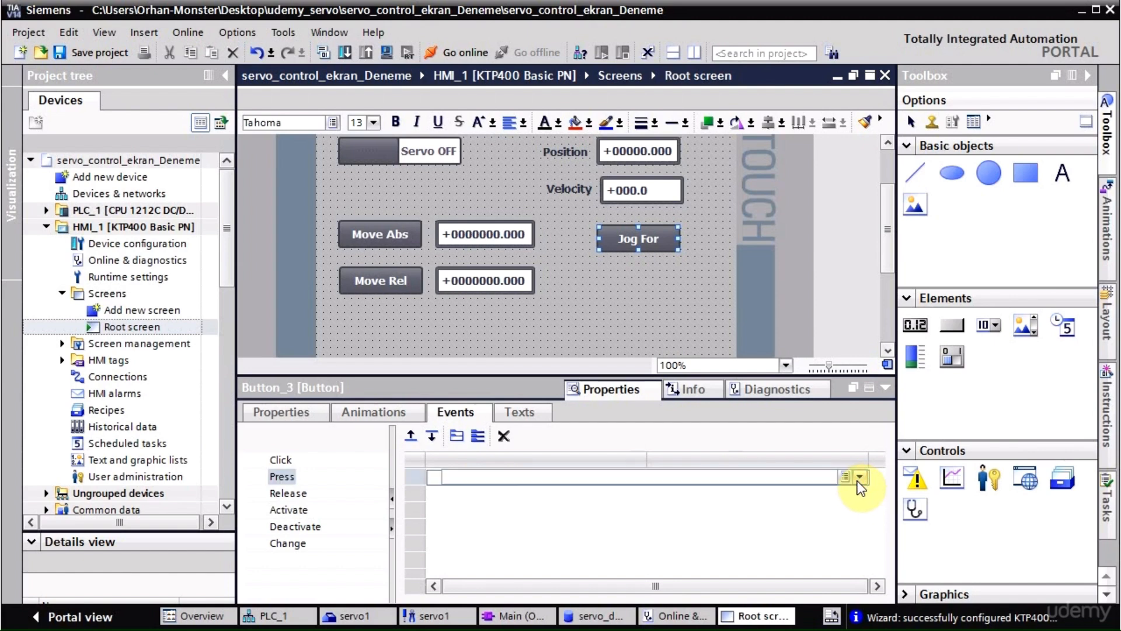
click(586, 519)
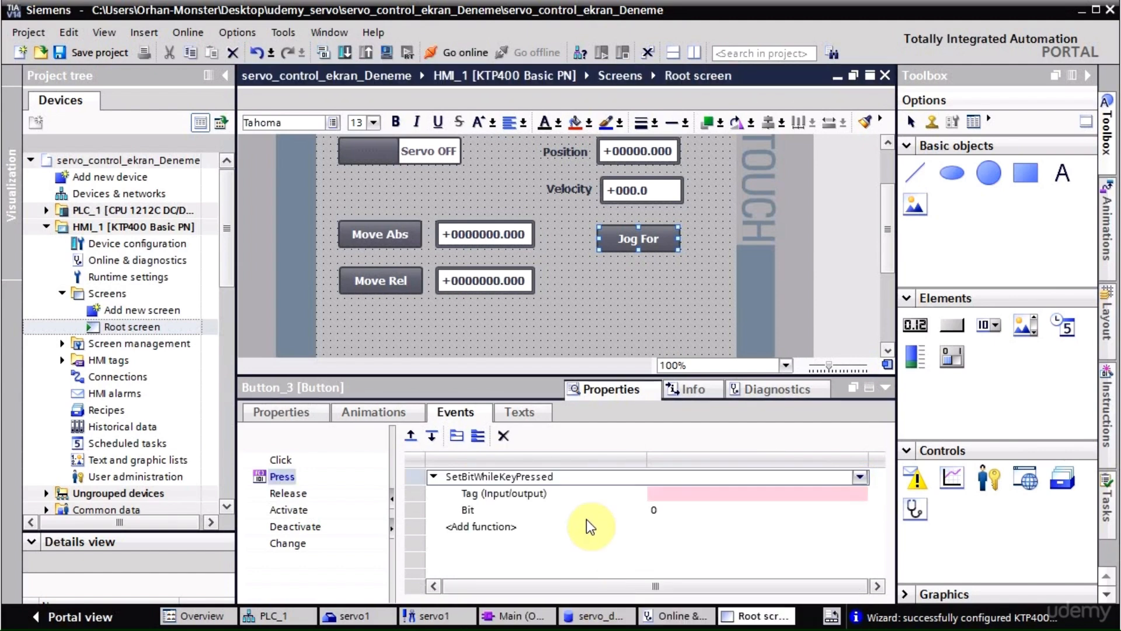
Assign the forward-jog tag from PLC_1's servo_db data block to the Jog For button's SetBitWhileKeyPressed function.
click(715, 493)
click(859, 494)
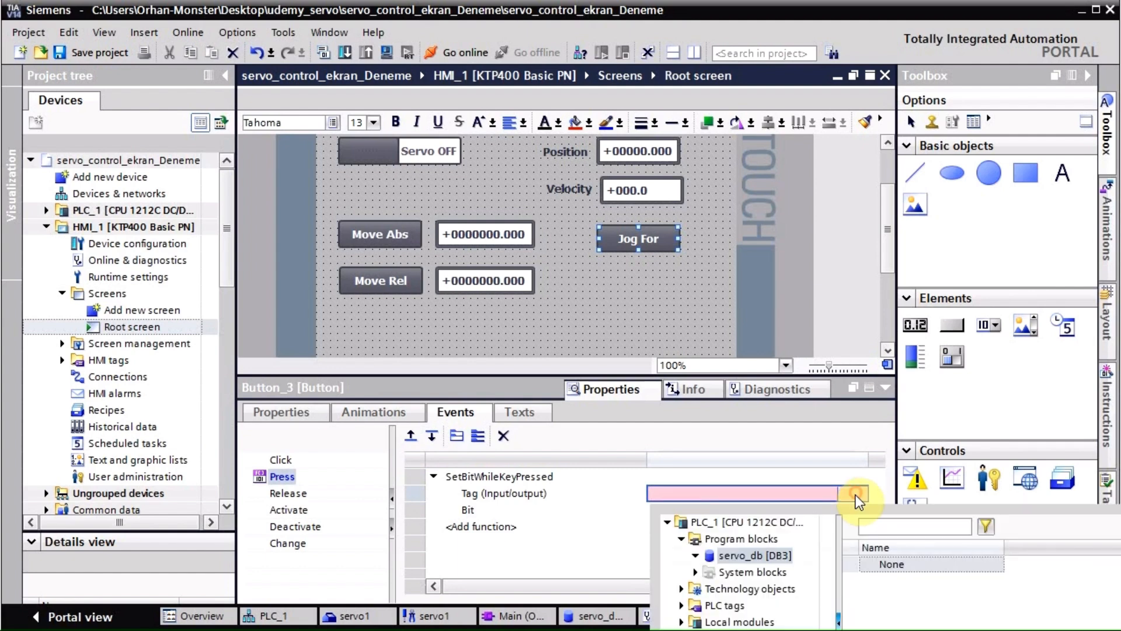
click(770, 556)
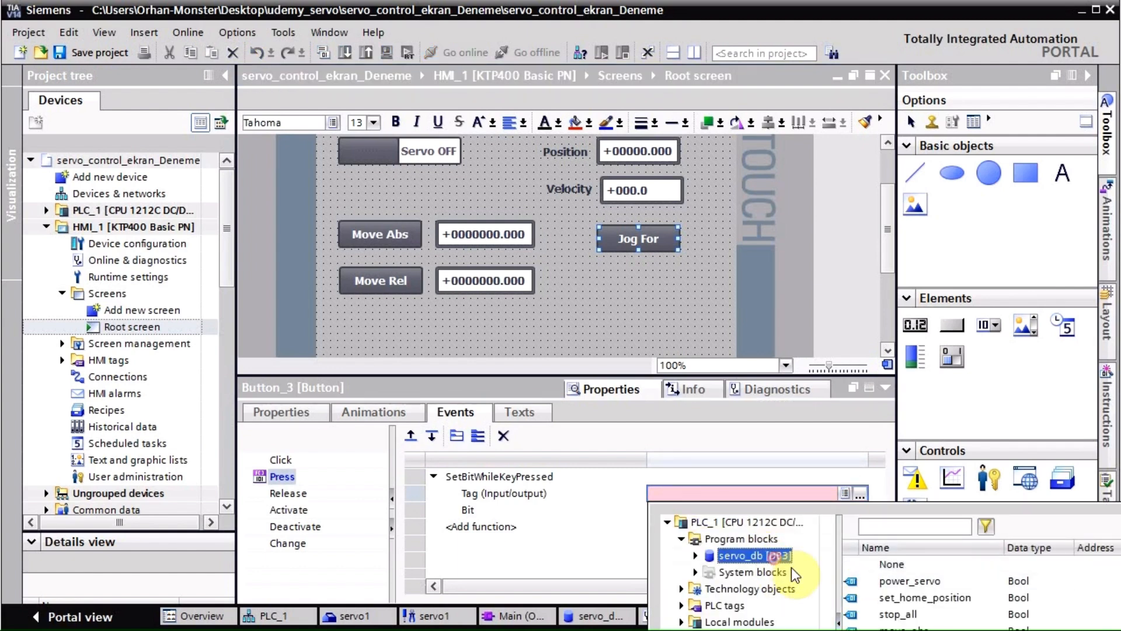
double_click(902, 629)
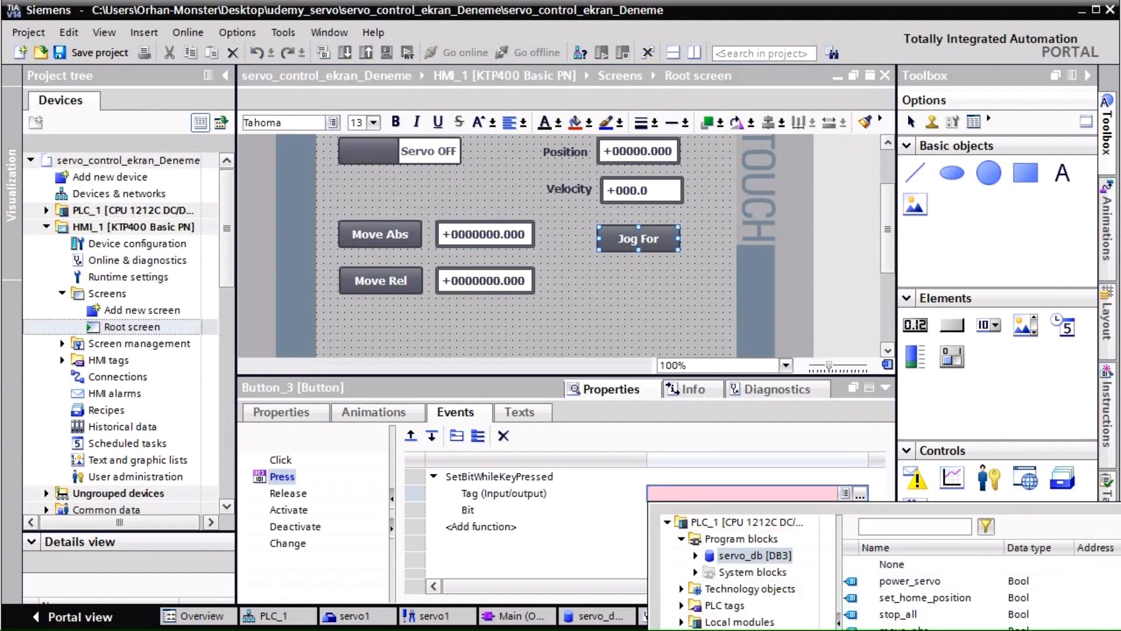
Add a new button to the root screen directly below the Jog For button.
click(658, 307)
click(952, 324)
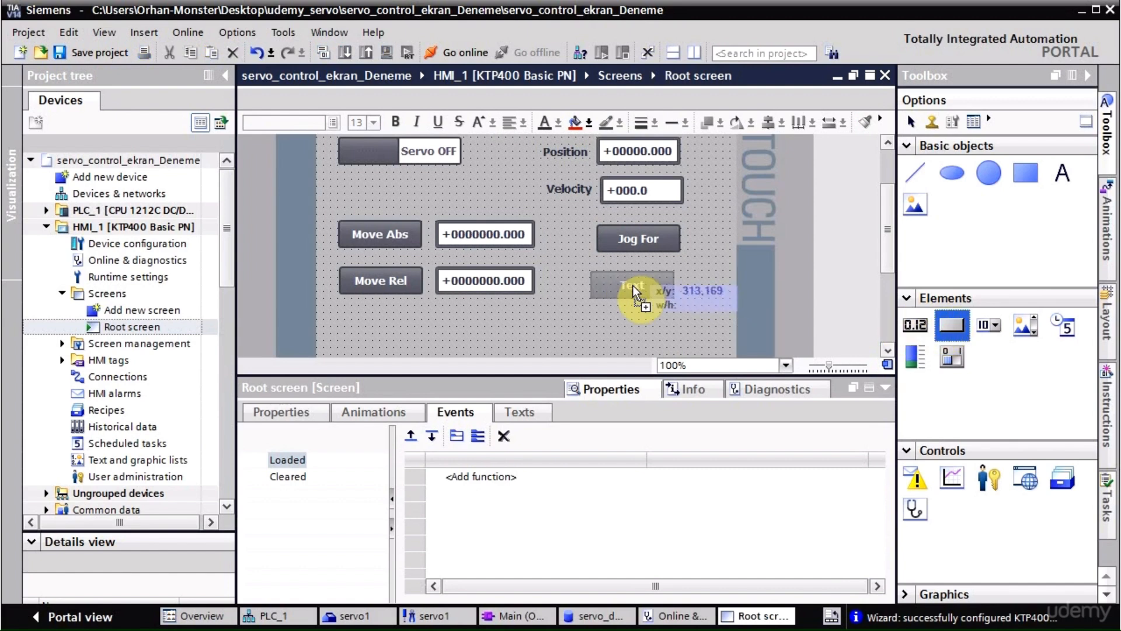
click(641, 285)
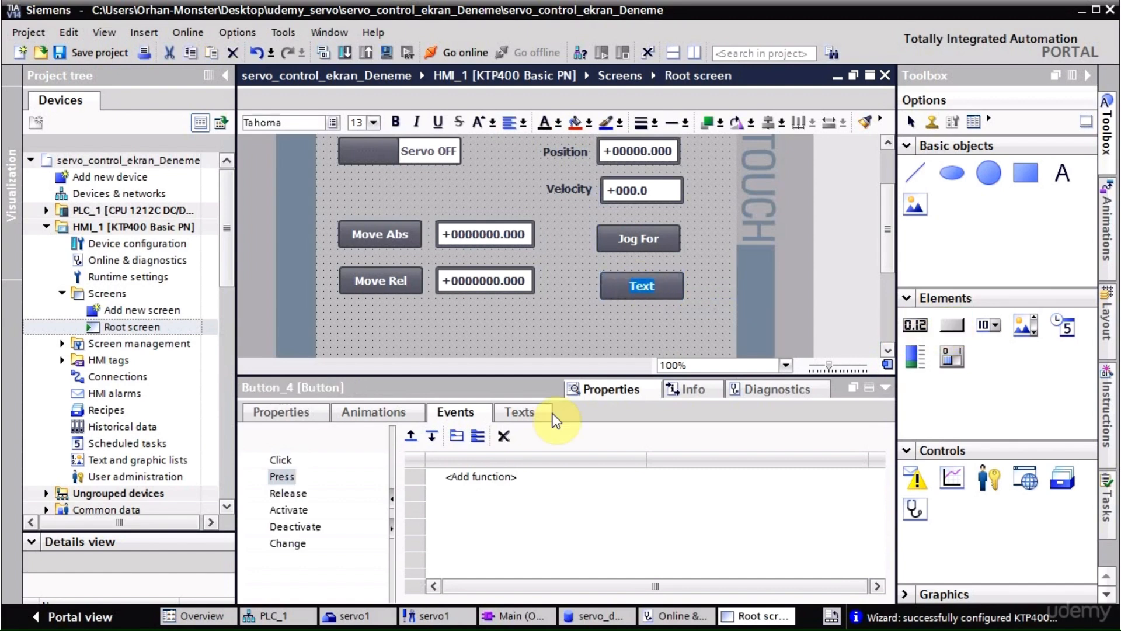
Assign SetBitWhileKeyPressed with the servo_db_jog_rev tag to the Press event of the button below Jog For.
click(495, 477)
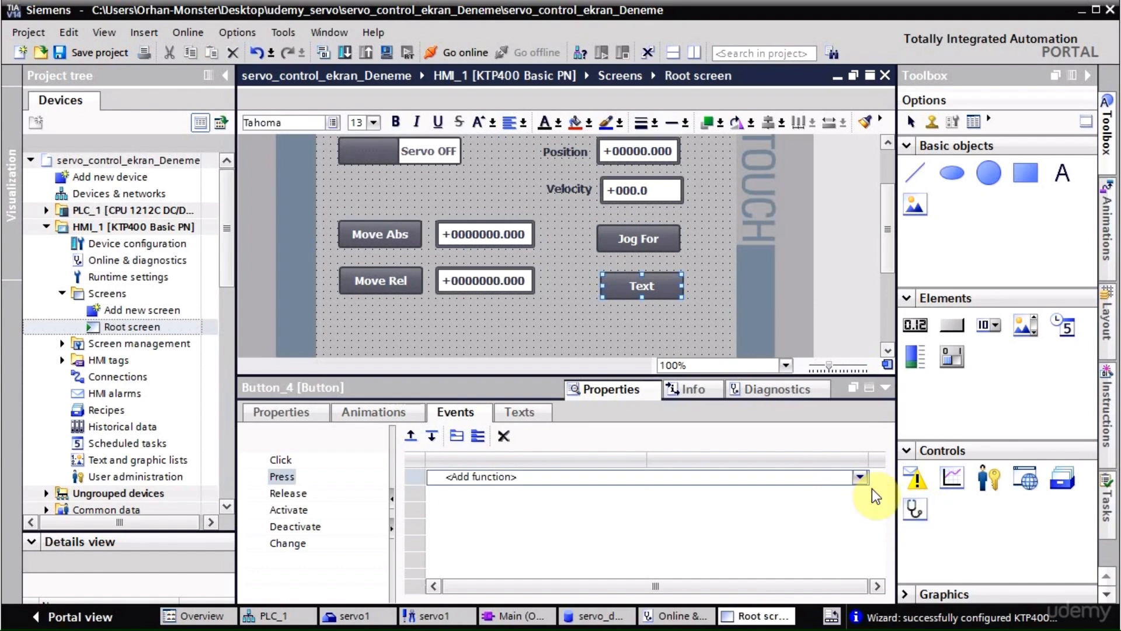
click(858, 476)
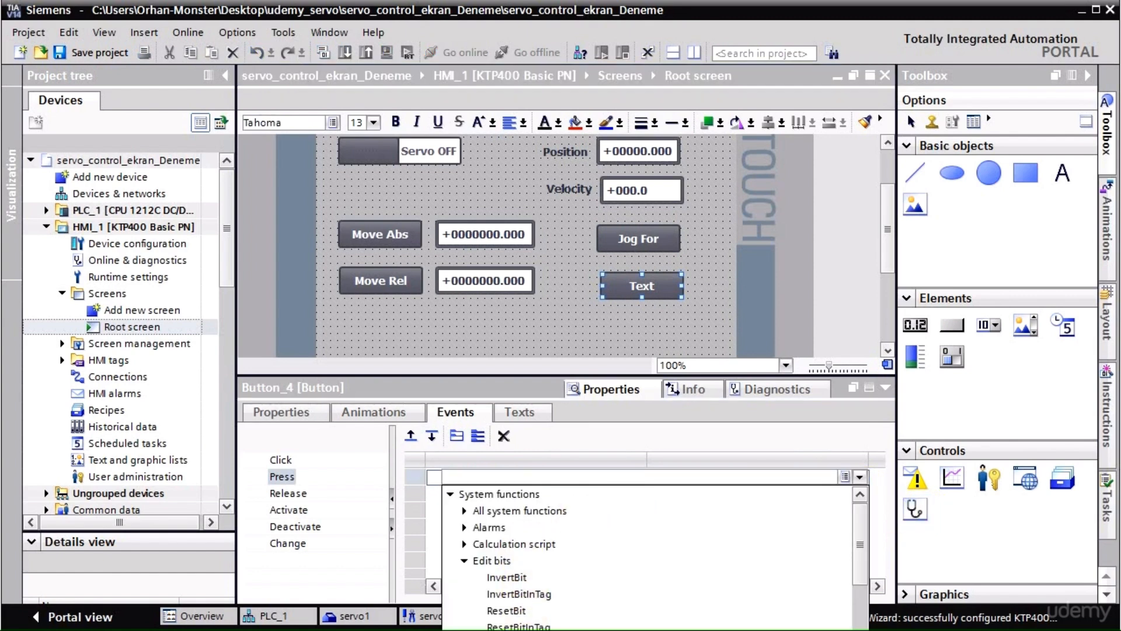
click(528, 630)
click(850, 492)
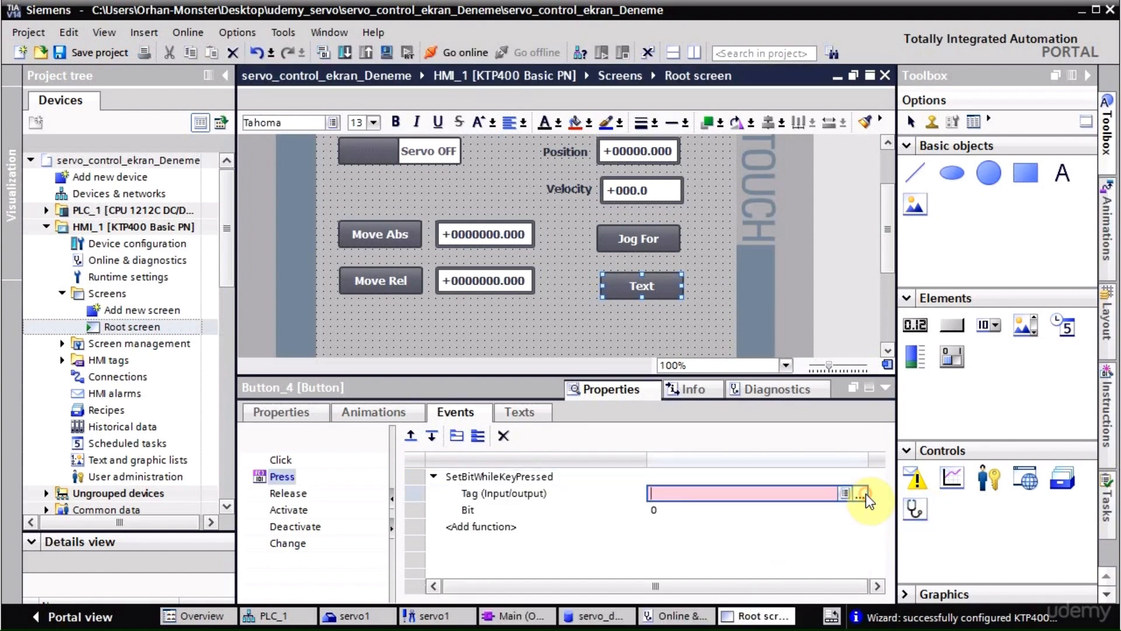
click(860, 494)
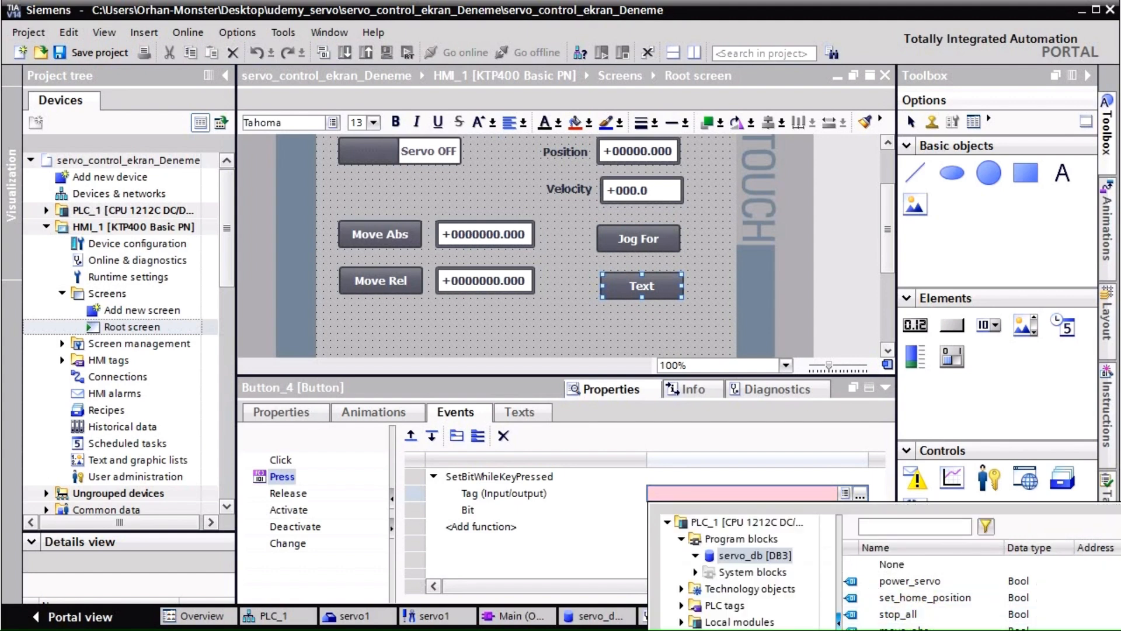
double_click(904, 629)
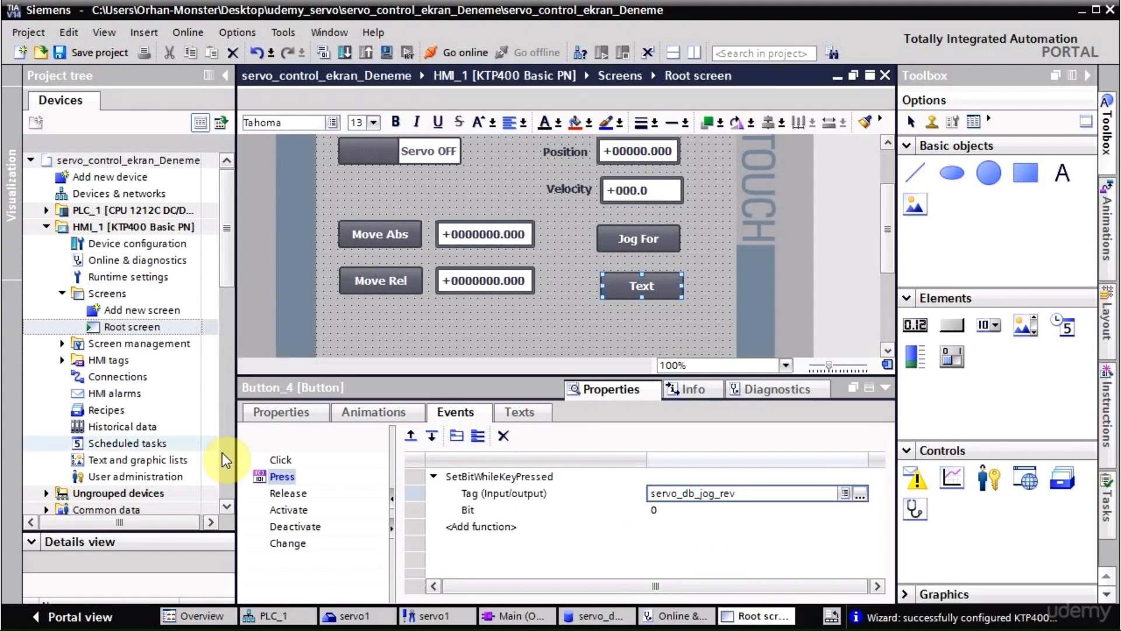
Set the label of the button below Jog For to Jog Rev.
click(299, 418)
click(583, 572)
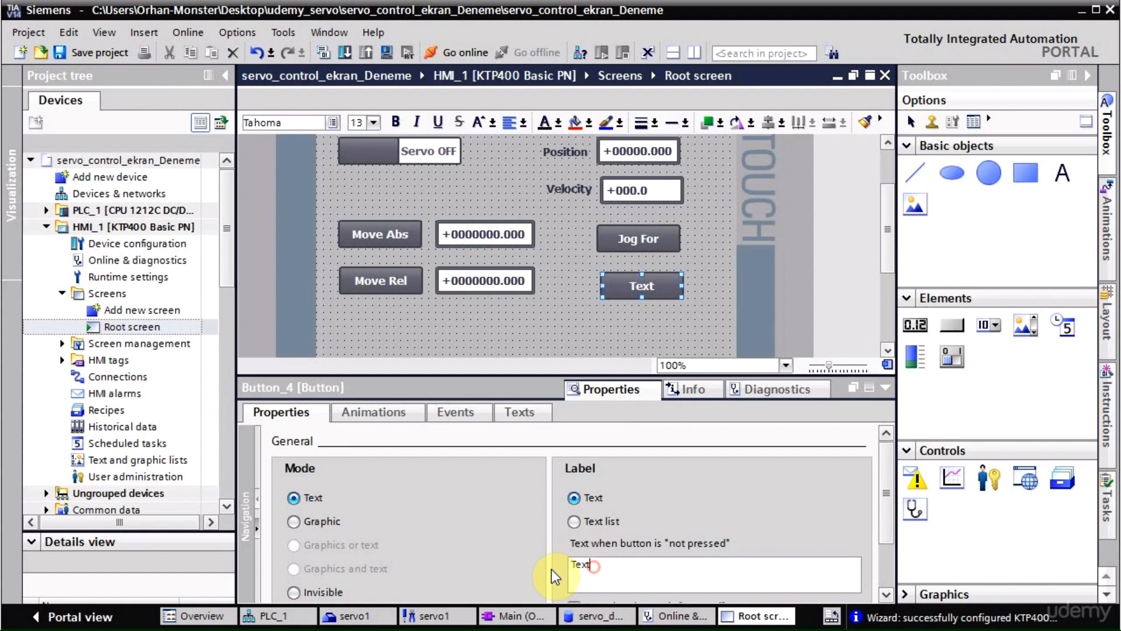
key(BackSpace)
key(BackSpace)
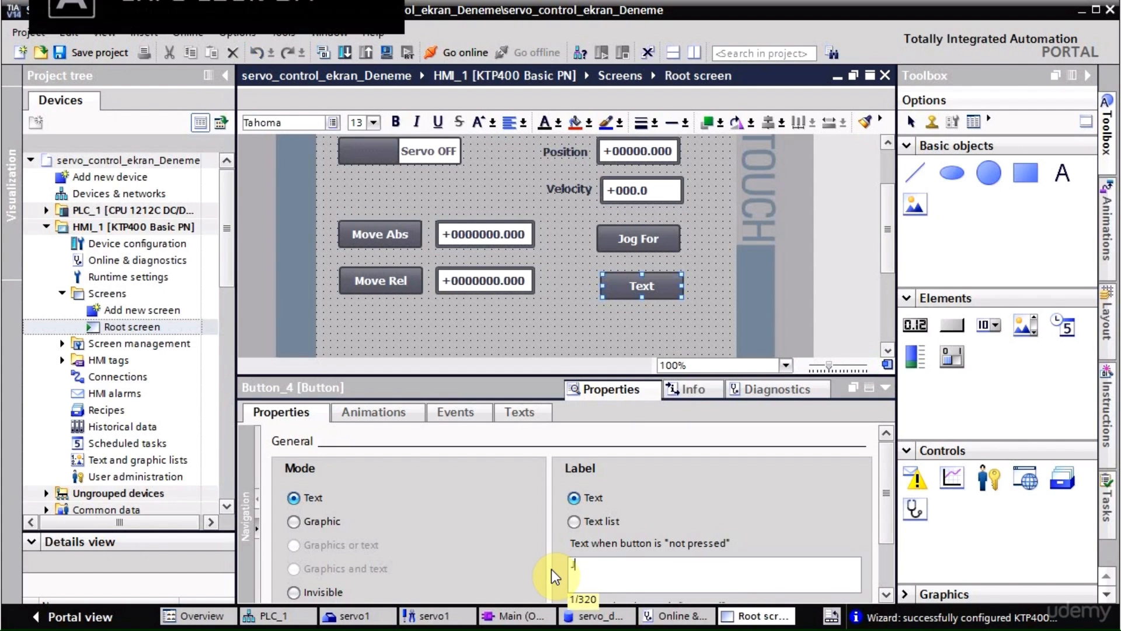
text(Jog Rev)
click(574, 340)
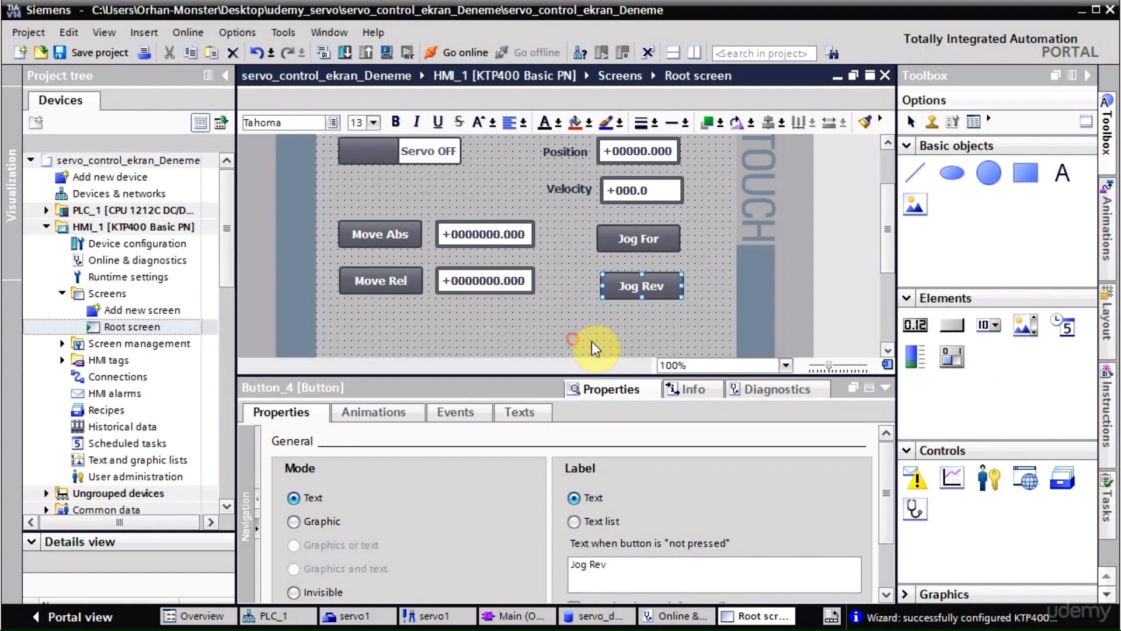
Add a new button to the root screen directly below the Move Rel button.
drag(491, 374, 493, 467)
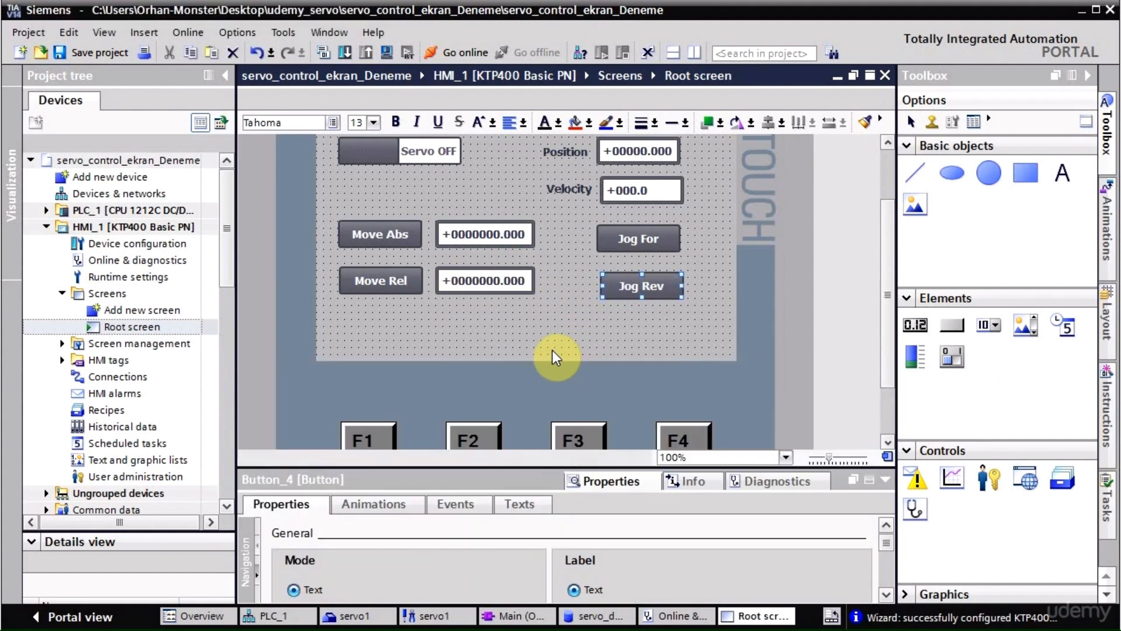
drag(885, 365, 886, 306)
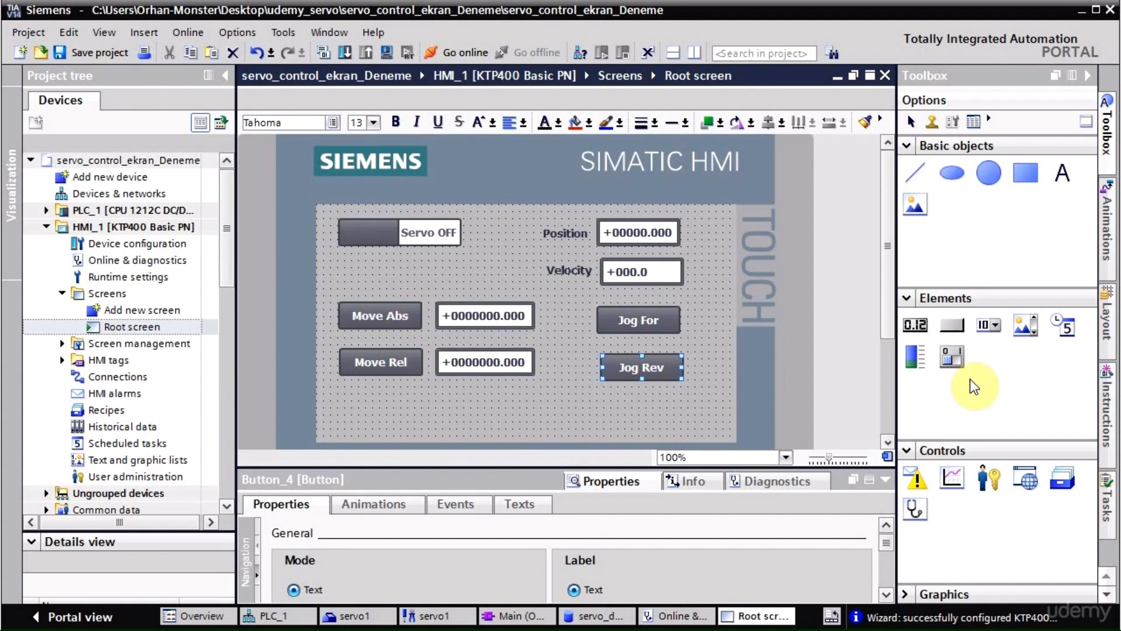
click(887, 321)
click(950, 326)
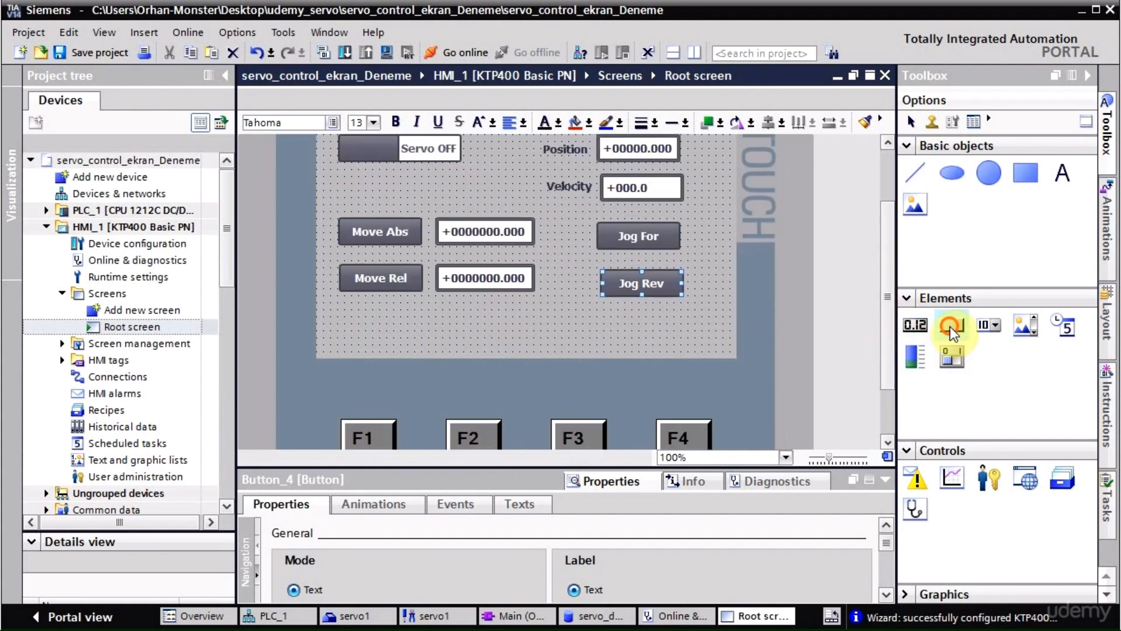
drag(407, 302, 380, 327)
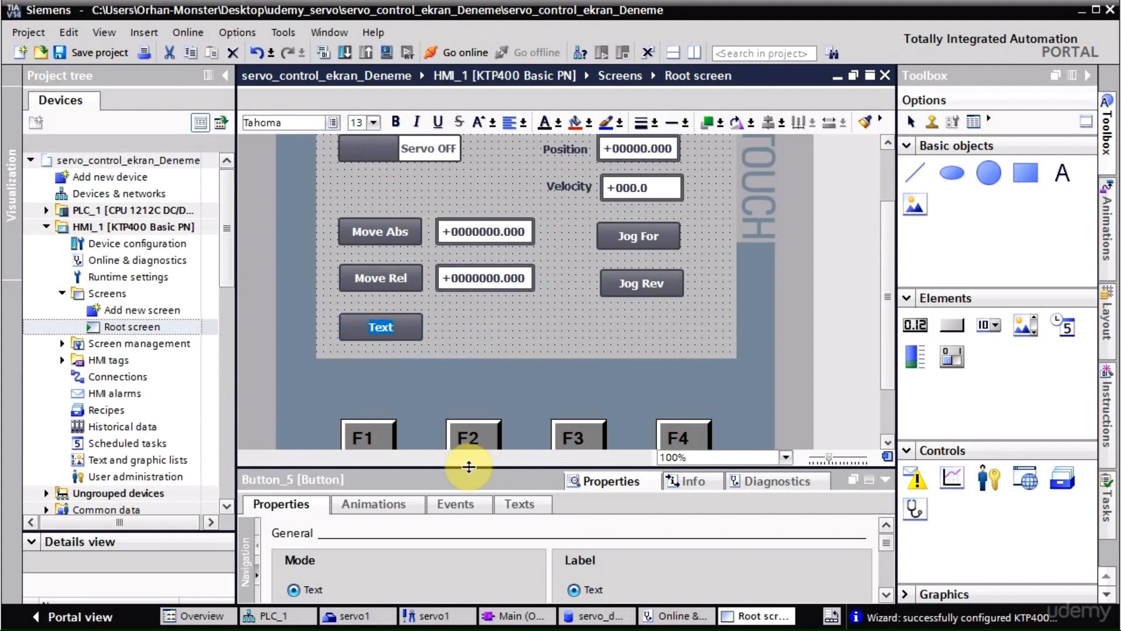
Set the label of the button below Move Rel to Set Home.
drag(469, 465, 479, 367)
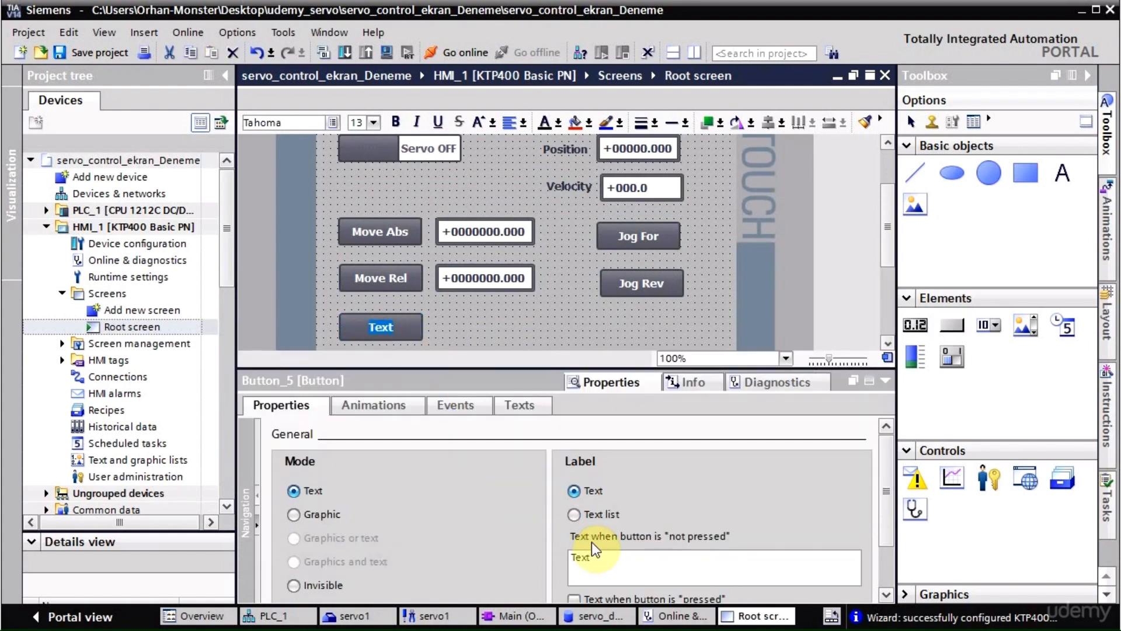
double_click(616, 563)
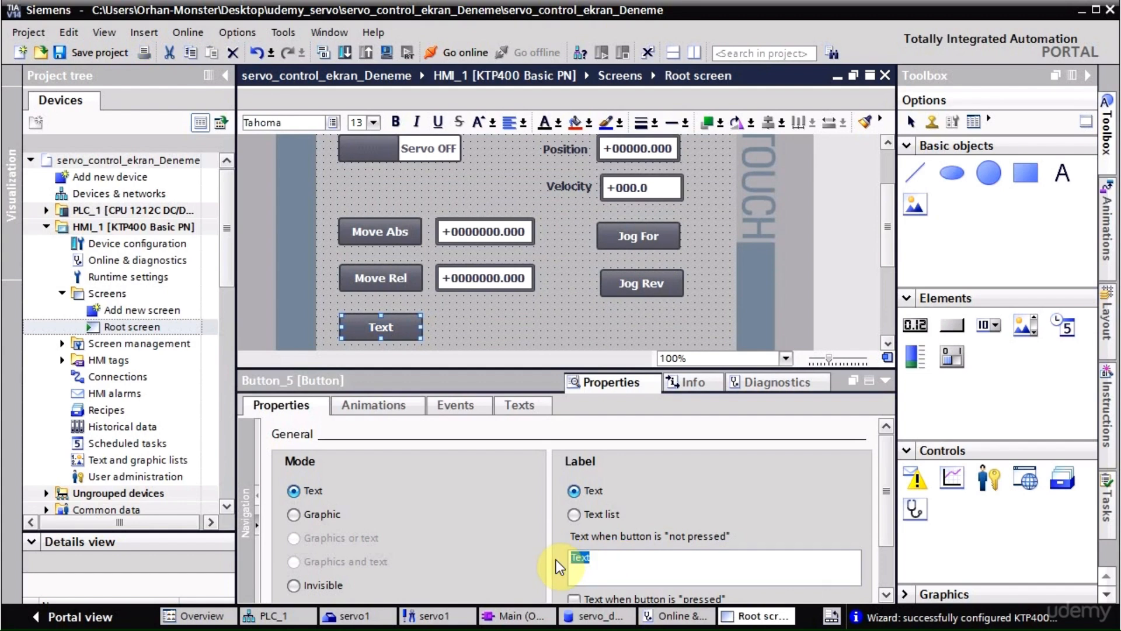
text(Set)
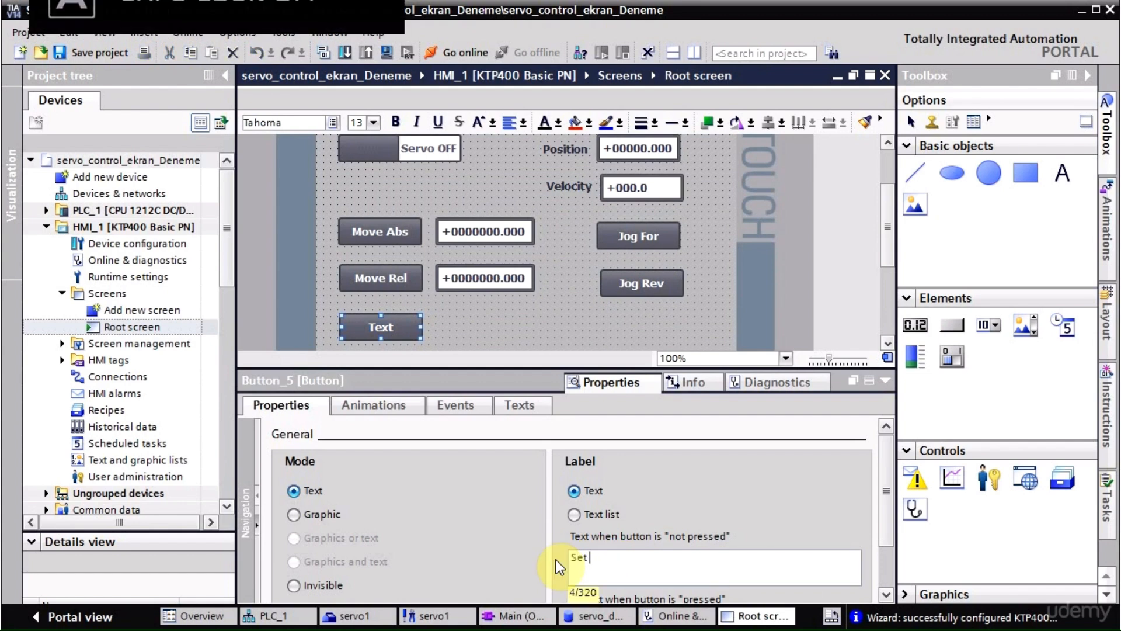
text( Ho)
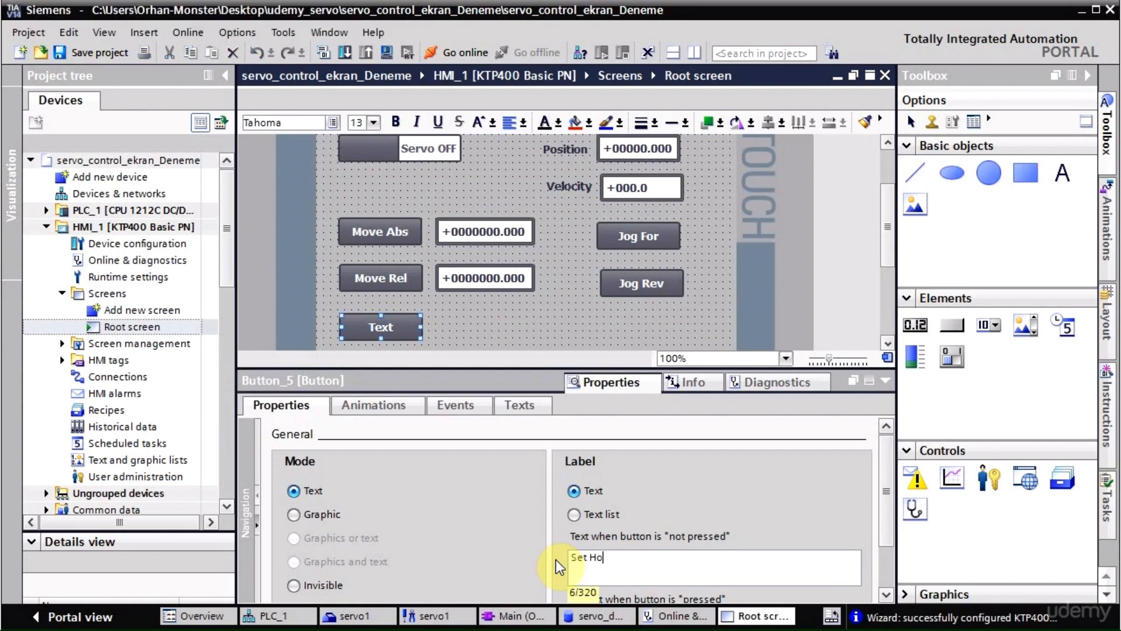
text(me)
Assign SetBitWhileKeyPressed with the set_home_position tag from servo_db to the Set Home button's Press event.
click(390, 404)
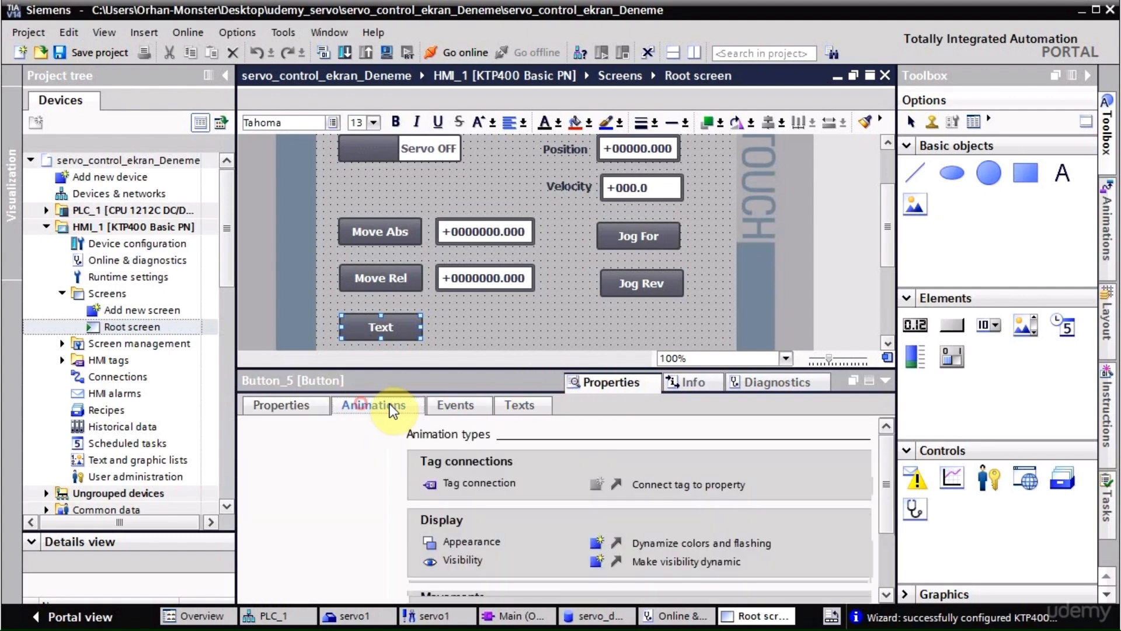
click(444, 409)
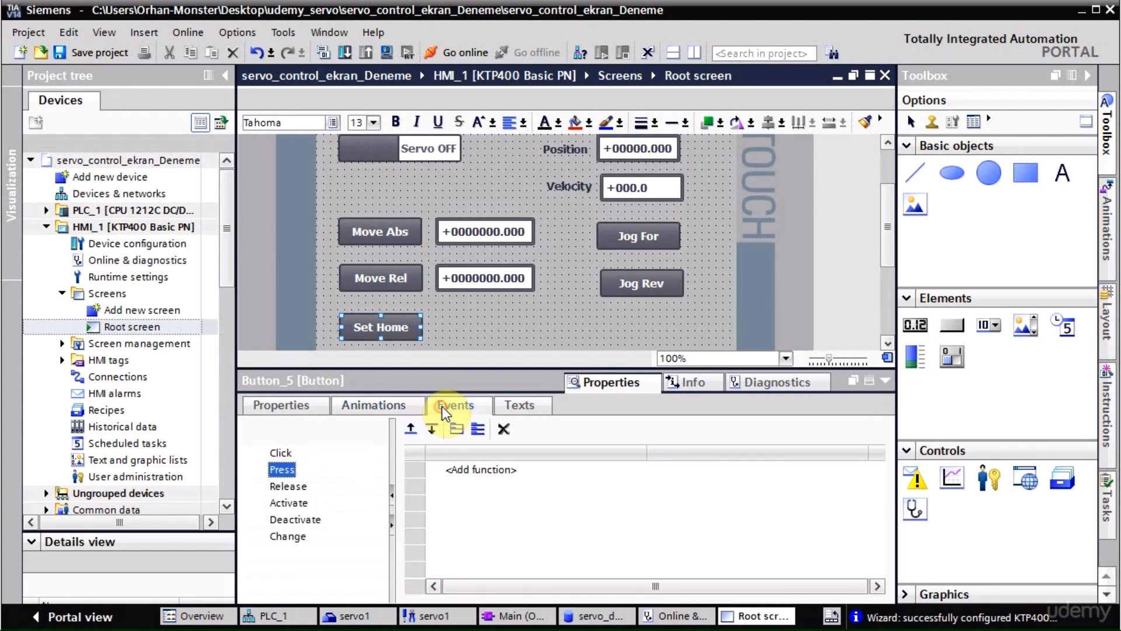
click(453, 473)
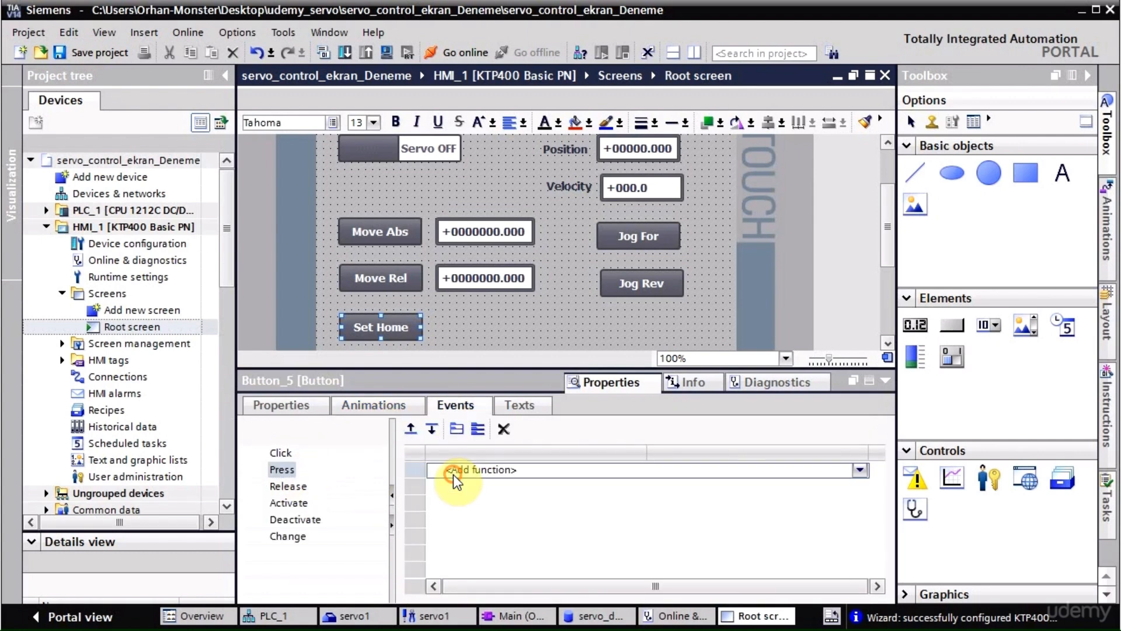
click(861, 470)
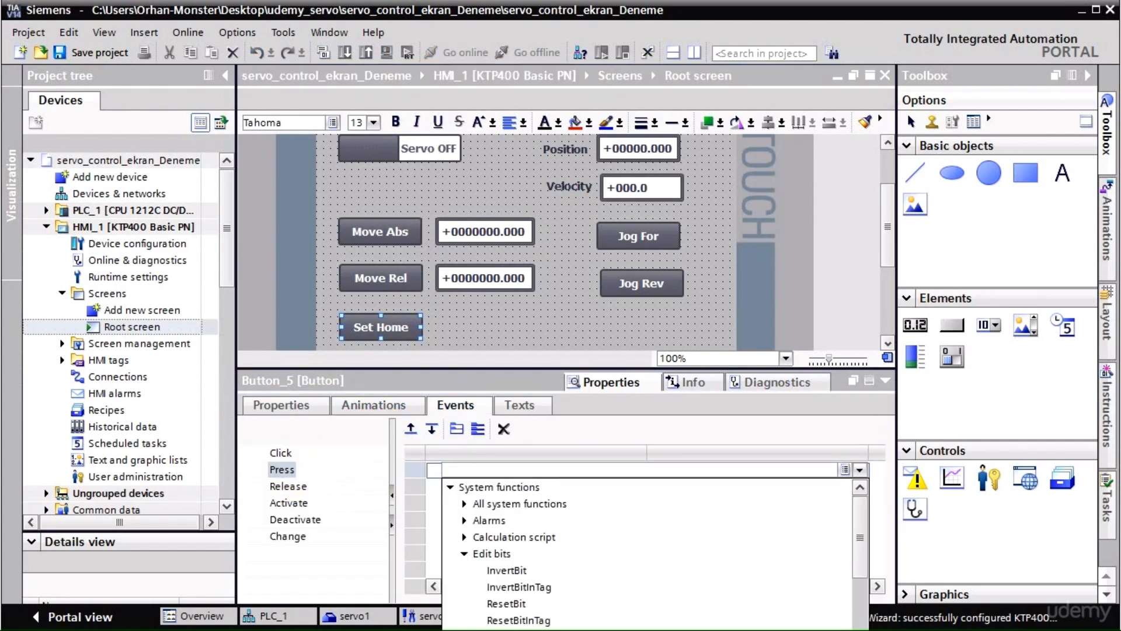
click(537, 630)
click(803, 486)
click(864, 487)
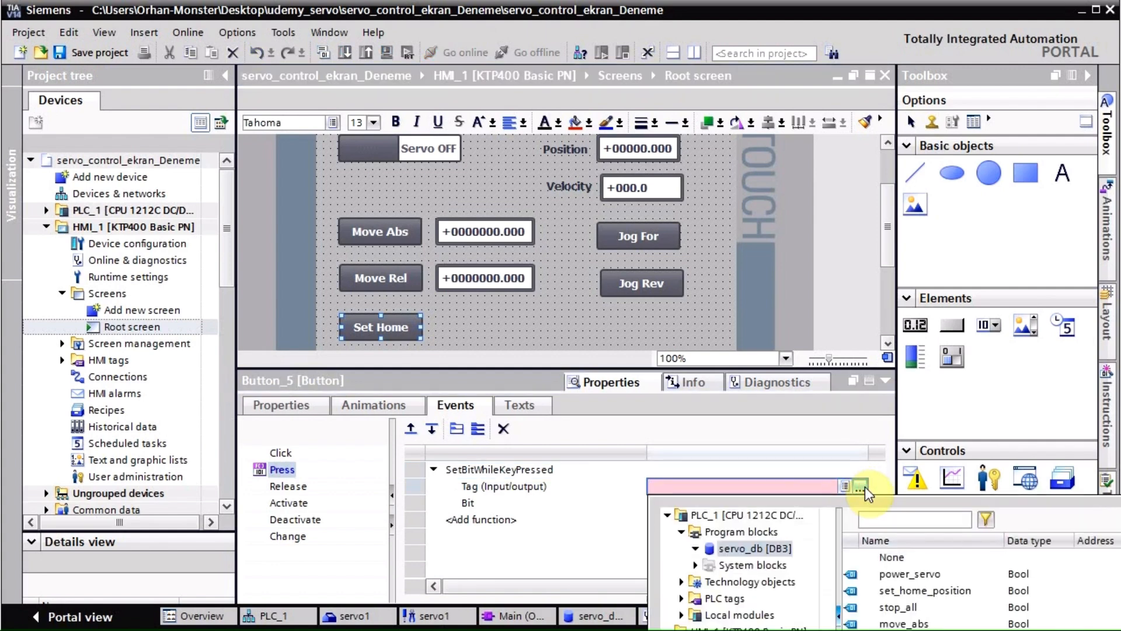
click(909, 594)
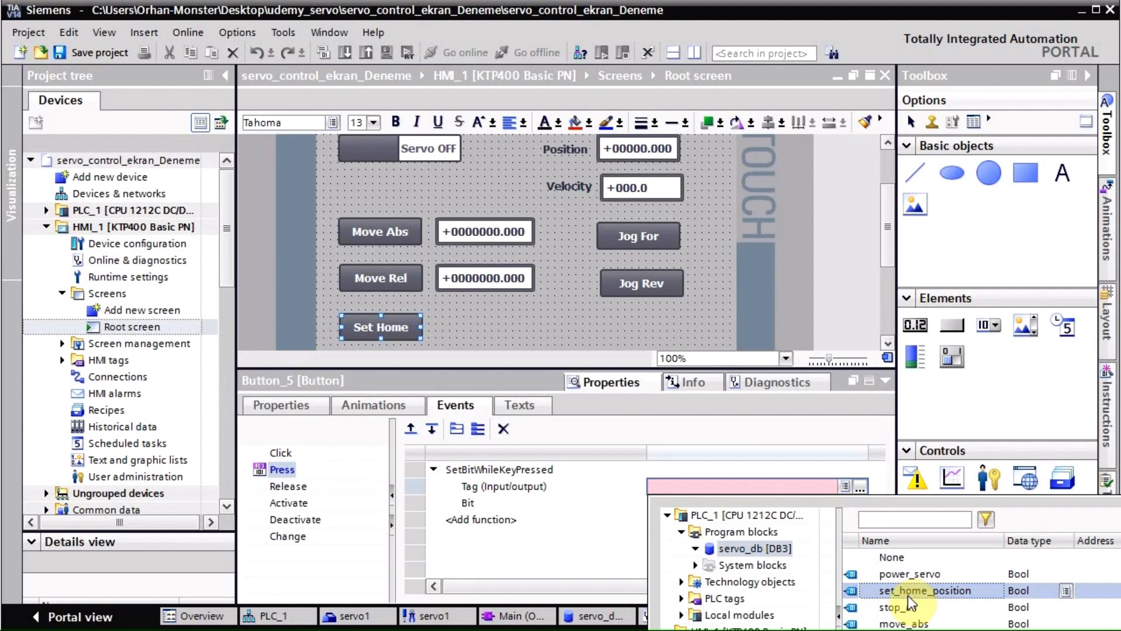
double_click(909, 594)
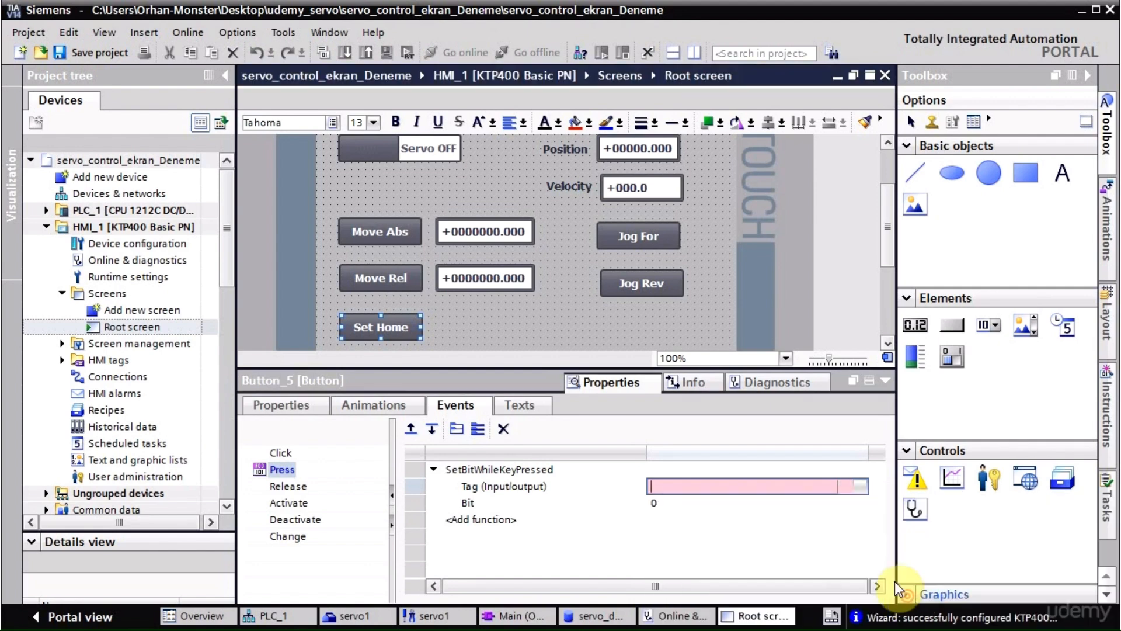
Add a new button to the root screen to the right of the Set Home button.
click(492, 330)
click(953, 325)
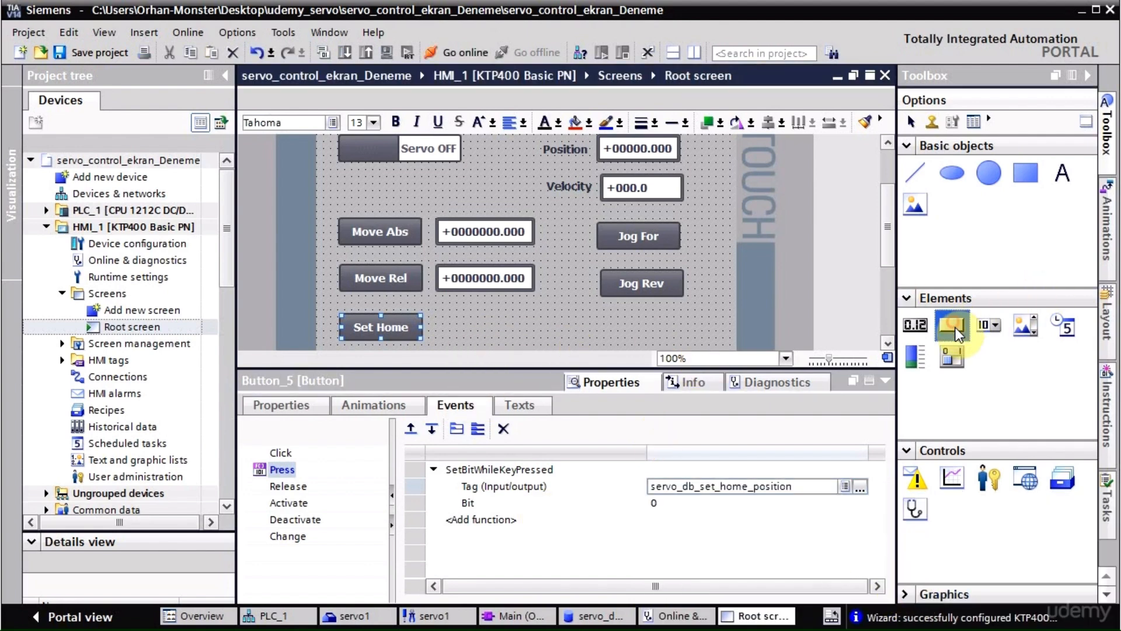
drag(954, 324, 502, 324)
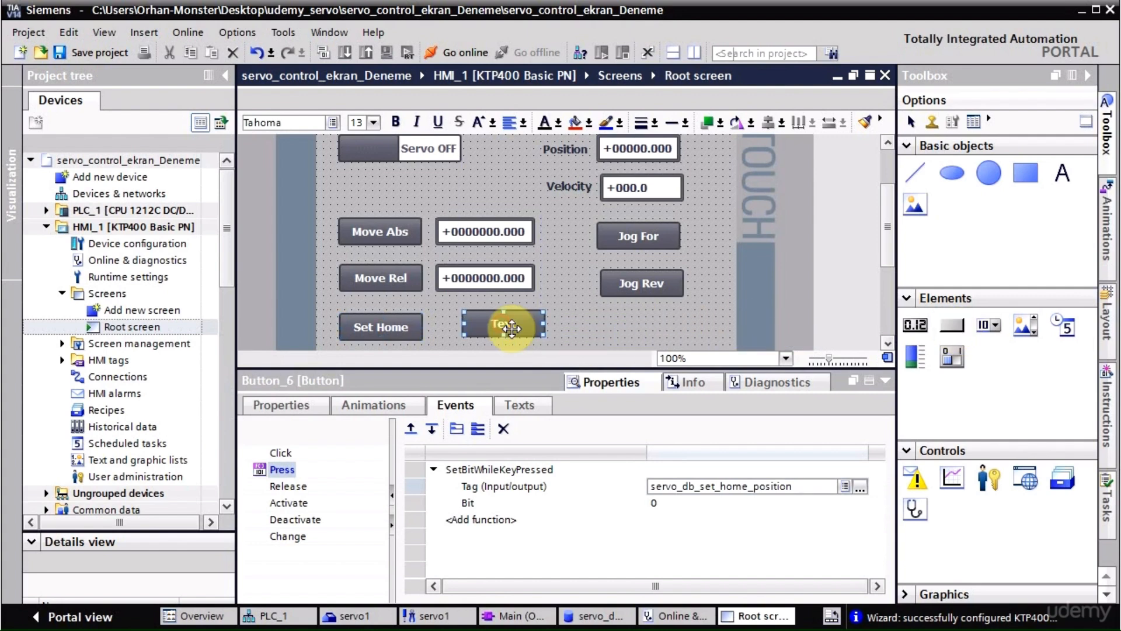
Assign SetBitWhileKeyPressed with the stop_all tag from servo_db to the Press event of the button beside Set Home.
click(283, 469)
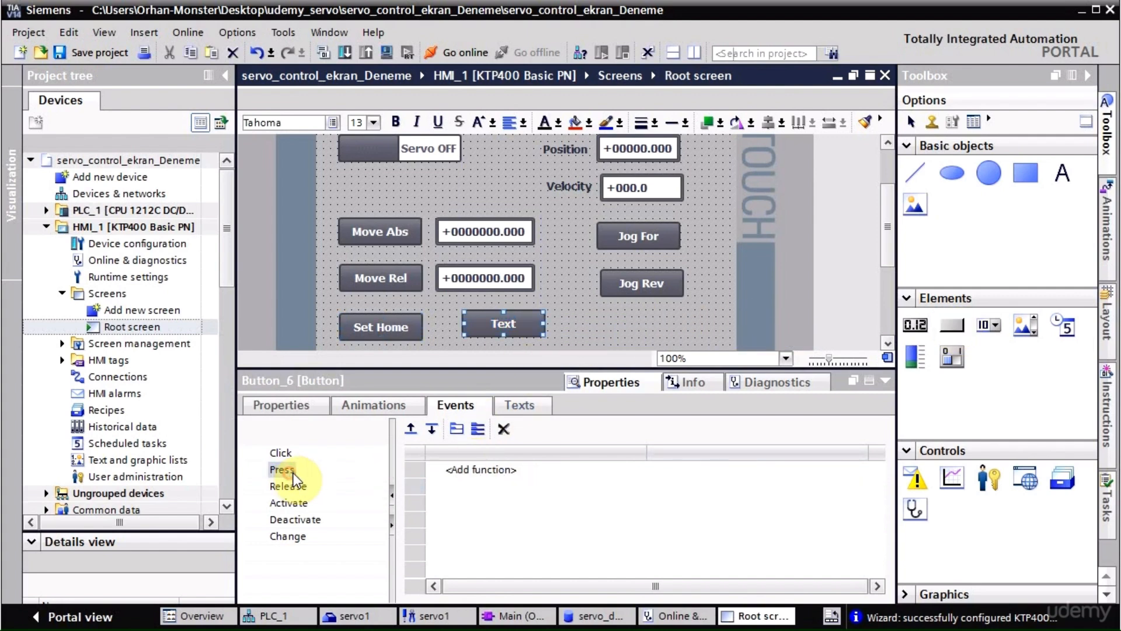
click(469, 463)
click(860, 469)
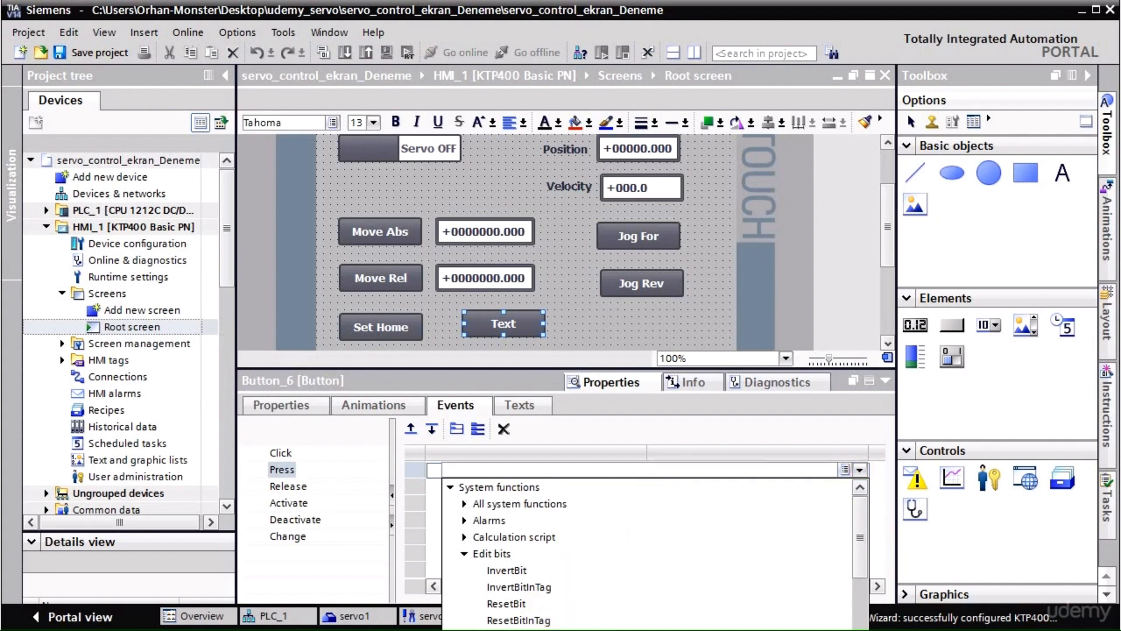
click(534, 630)
click(795, 487)
click(855, 487)
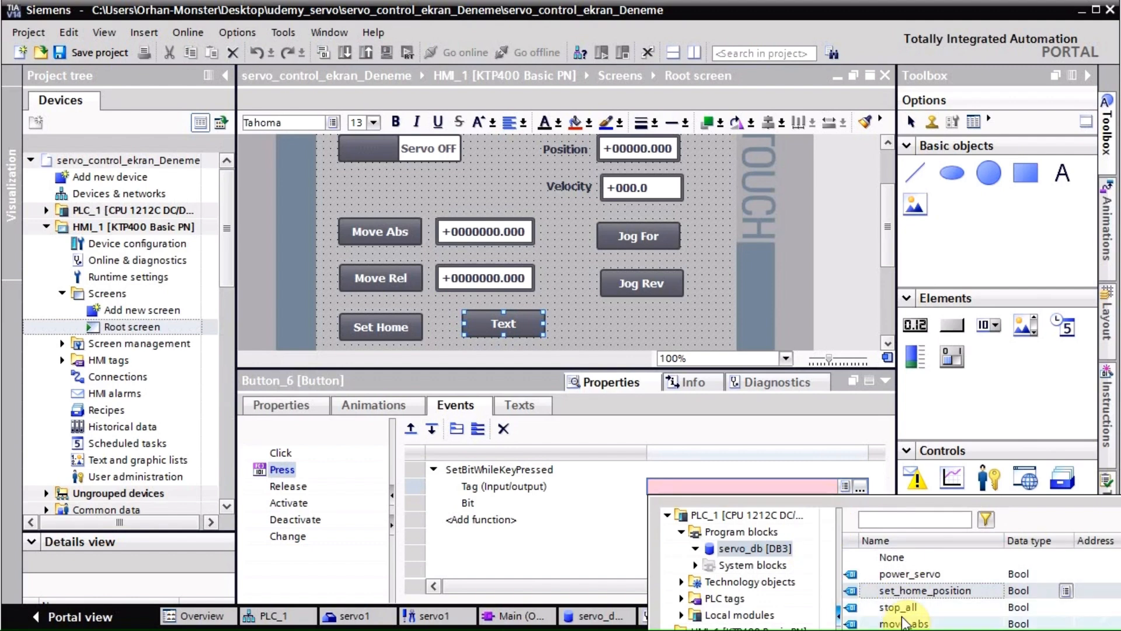
double_click(897, 606)
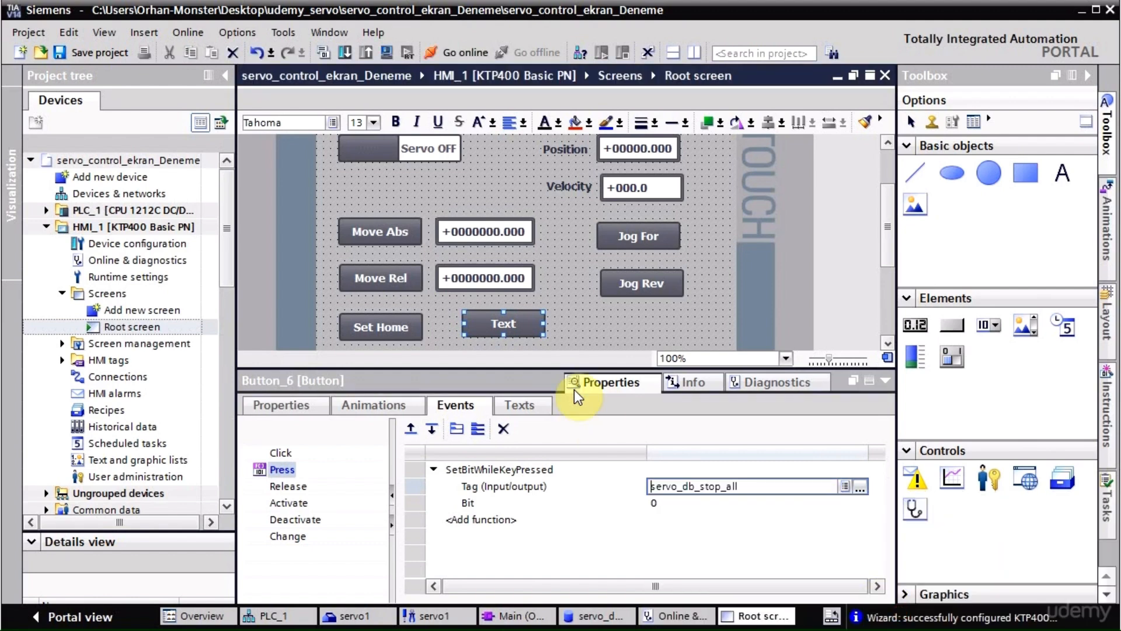
Set the label of the button beside Set Home to Stop.
click(283, 409)
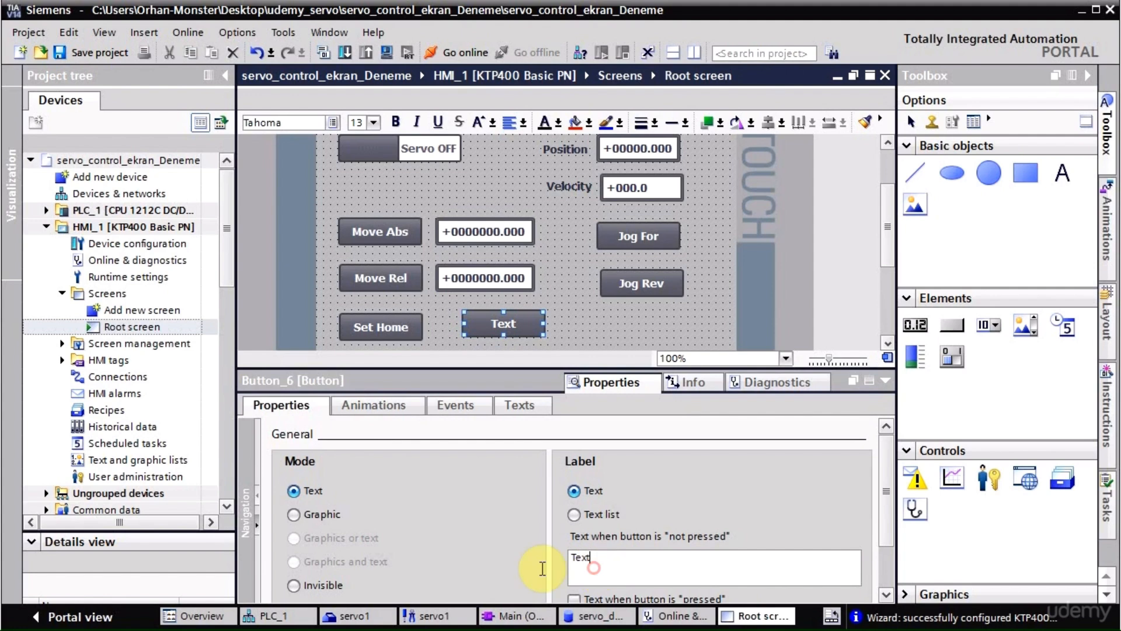
double_click(571, 558)
text(S)
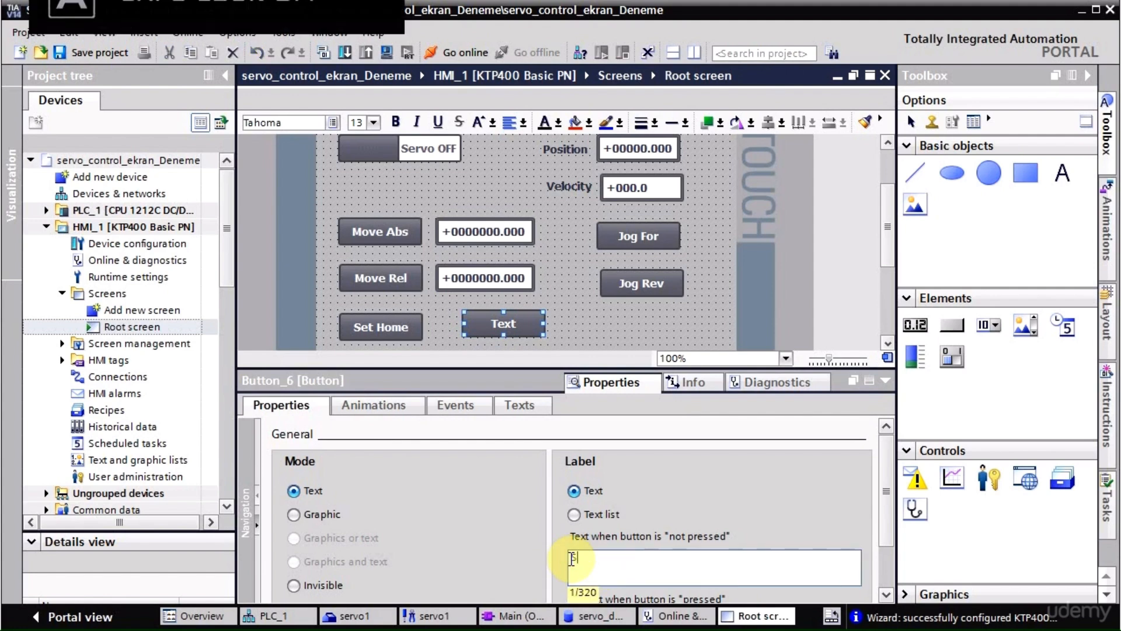
text(top)
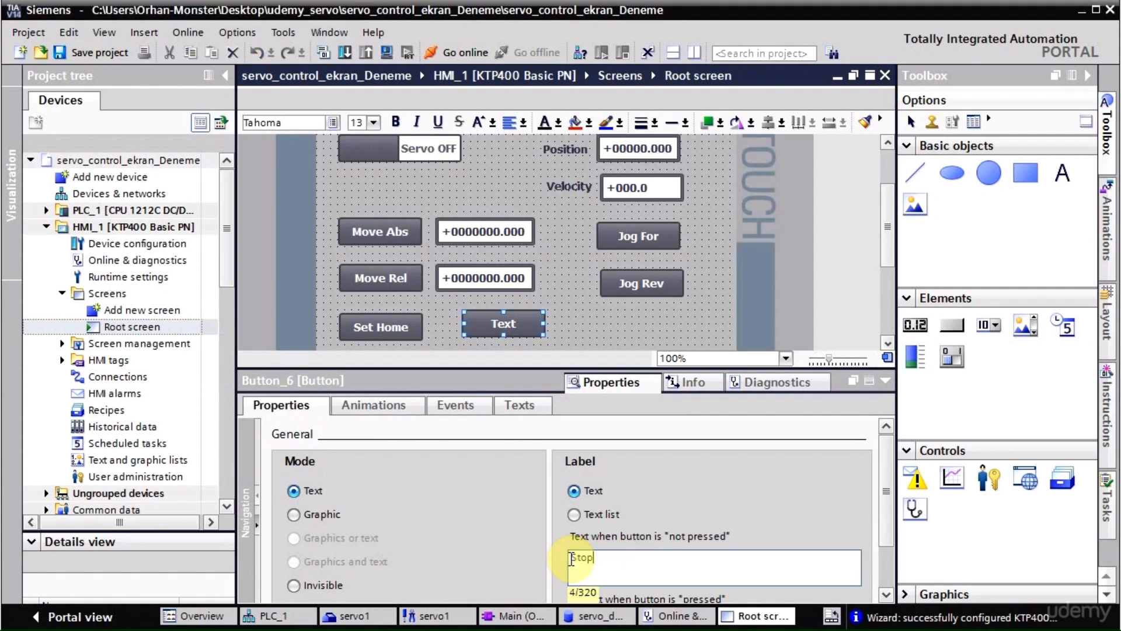
click(556, 338)
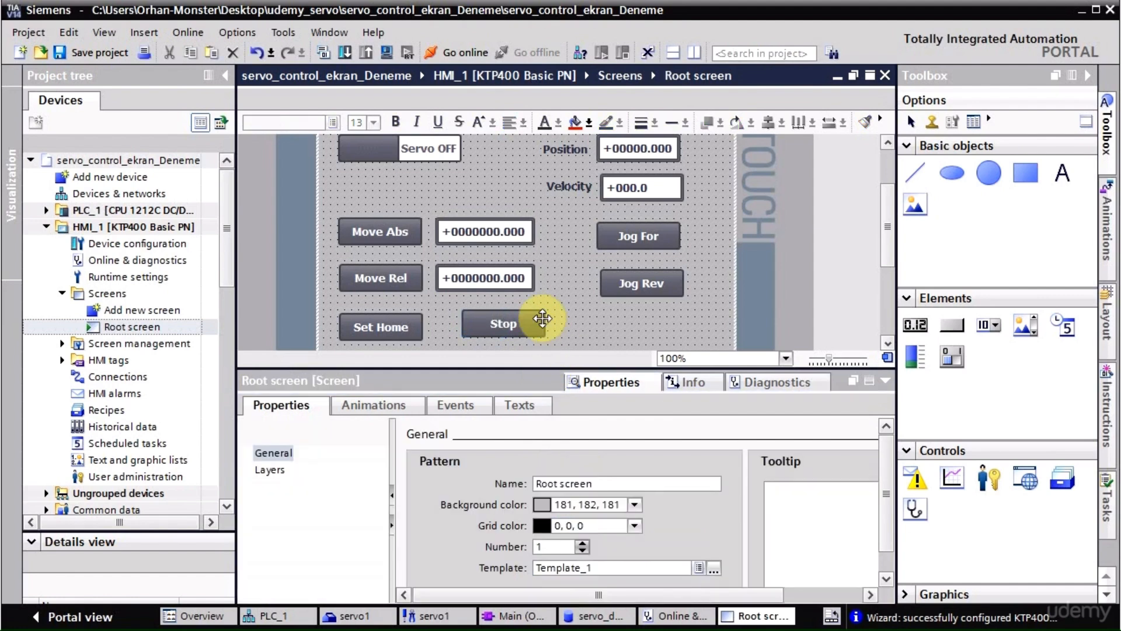
Move the Stop button directly below Jog Rev, level with Set Home, and enlarge the screen editing area.
drag(534, 318, 689, 286)
click(693, 292)
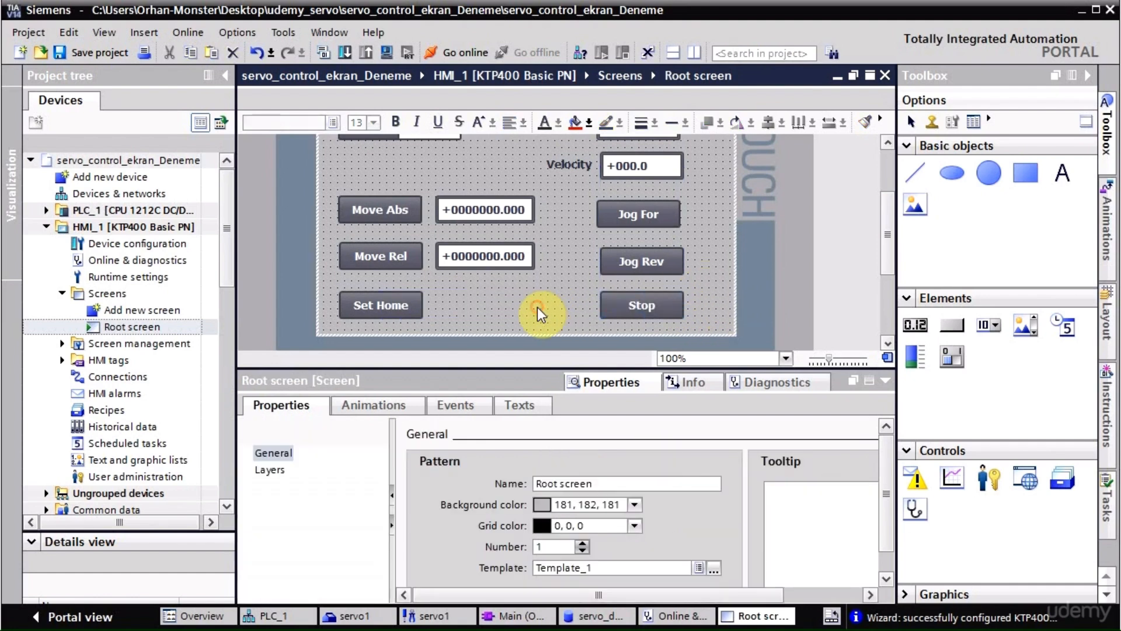
scroll(584, 310, down, 3)
click(885, 380)
scroll(534, 402, up, 4)
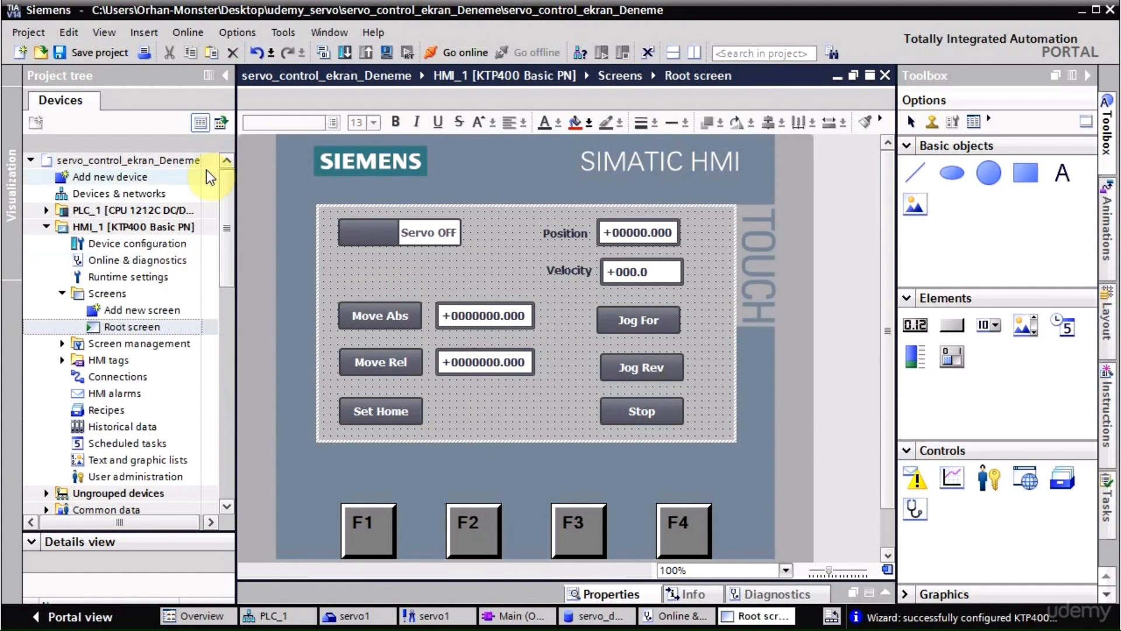
Start the runtime simulation of HMI_1 and arrange the RT Simulator window beside the DroidCam Video window.
click(175, 225)
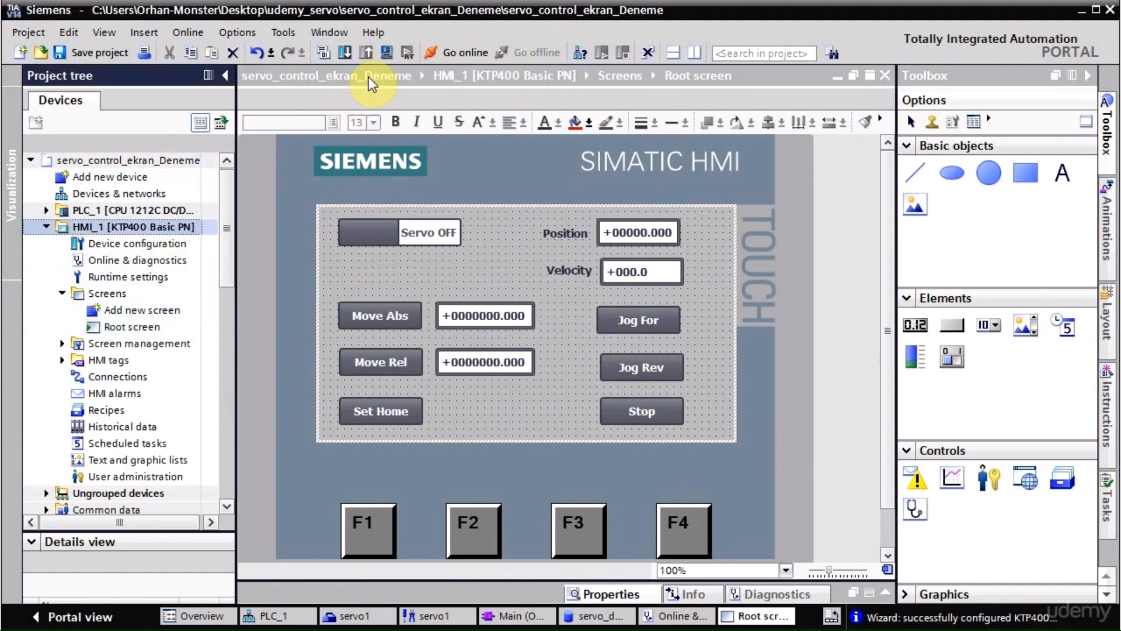
click(385, 53)
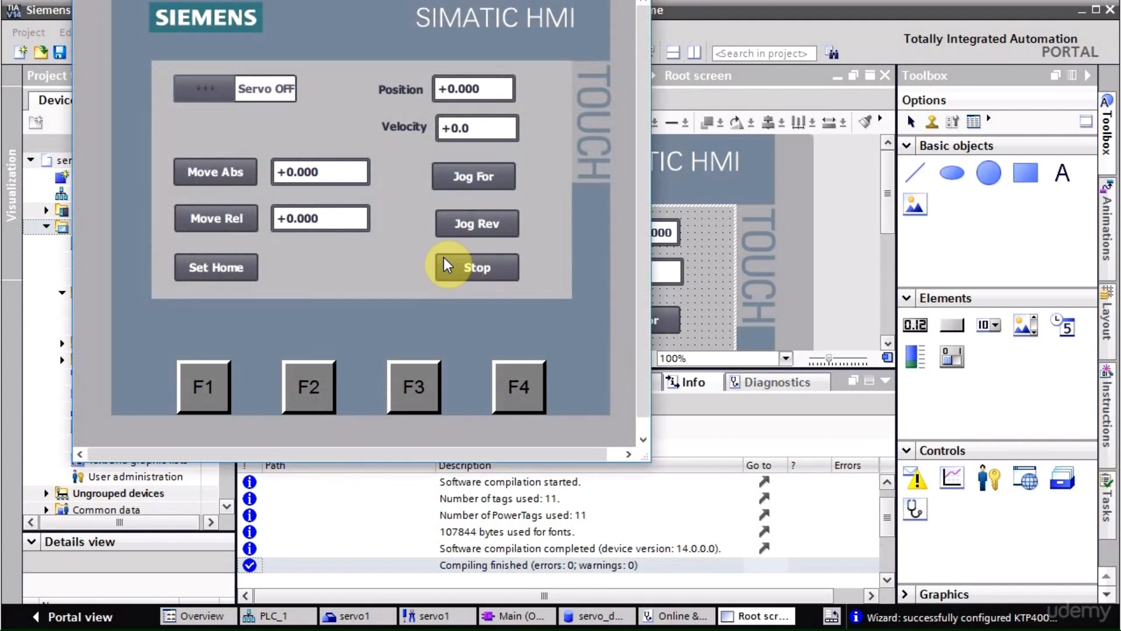
click(222, 88)
click(222, 89)
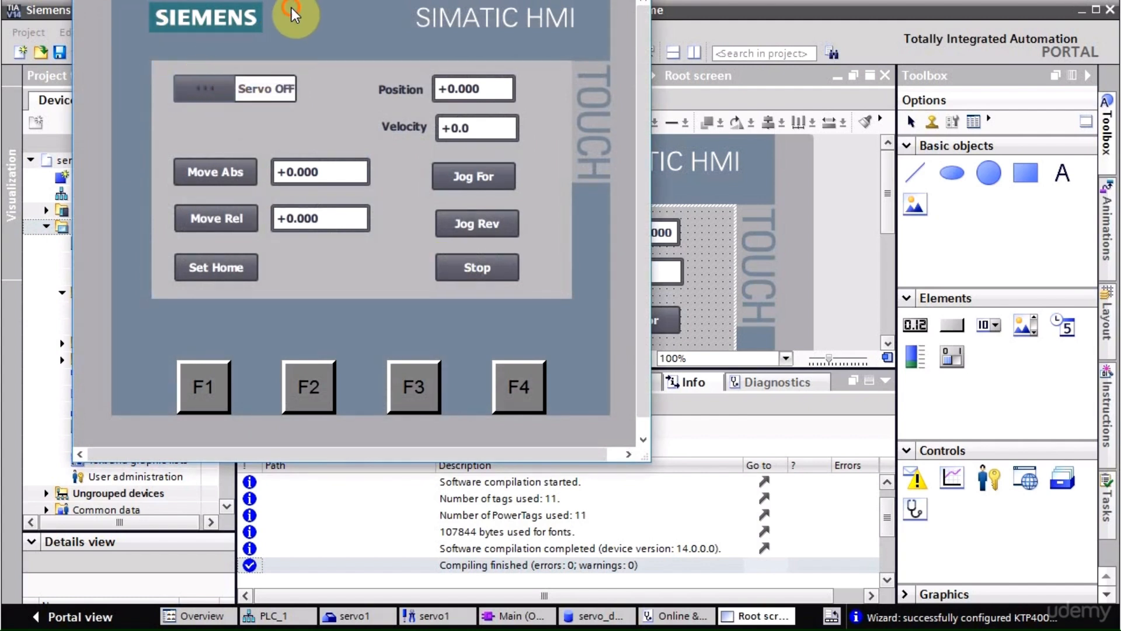
drag(291, 1, 225, 97)
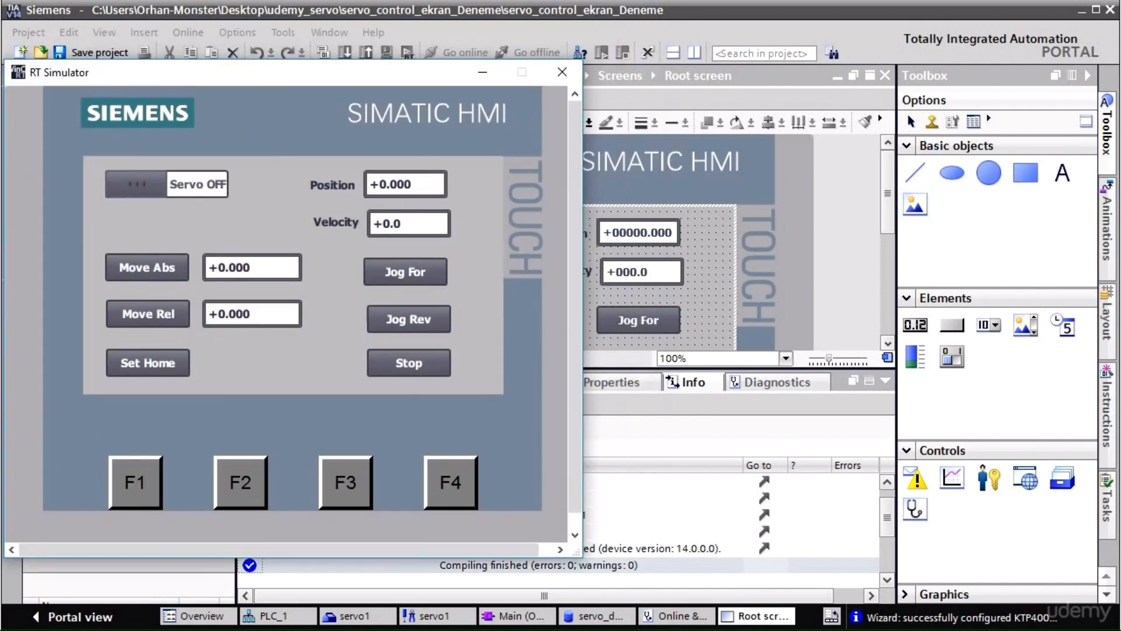
drag(871, 144, 727, 141)
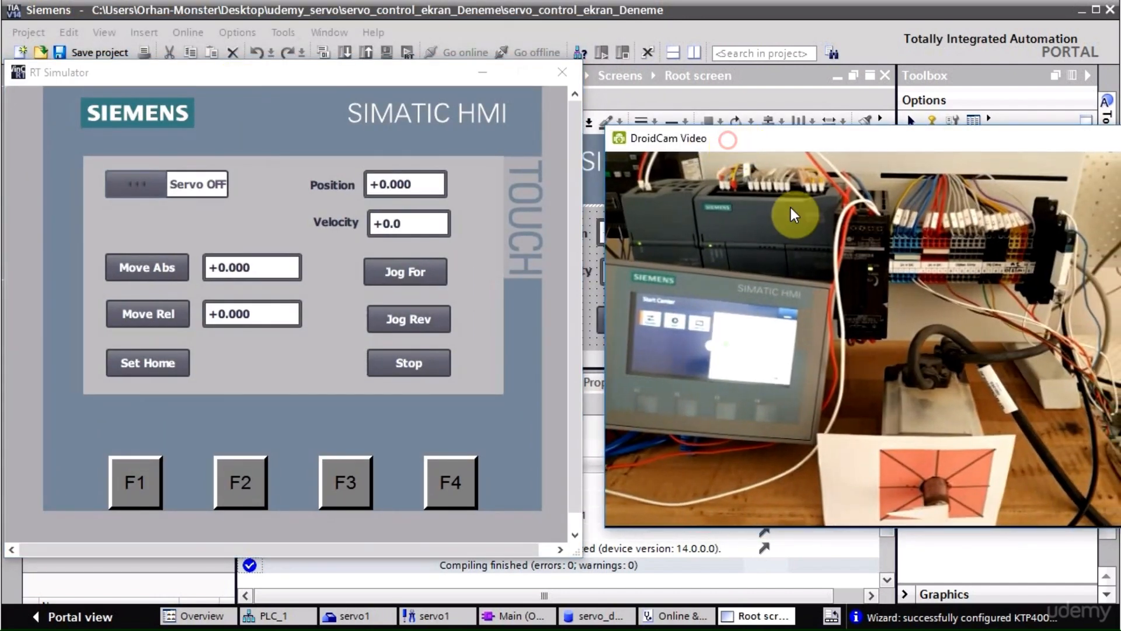
Switch the servo on in the simulated screen and try jogging it forward and in reverse.
click(188, 183)
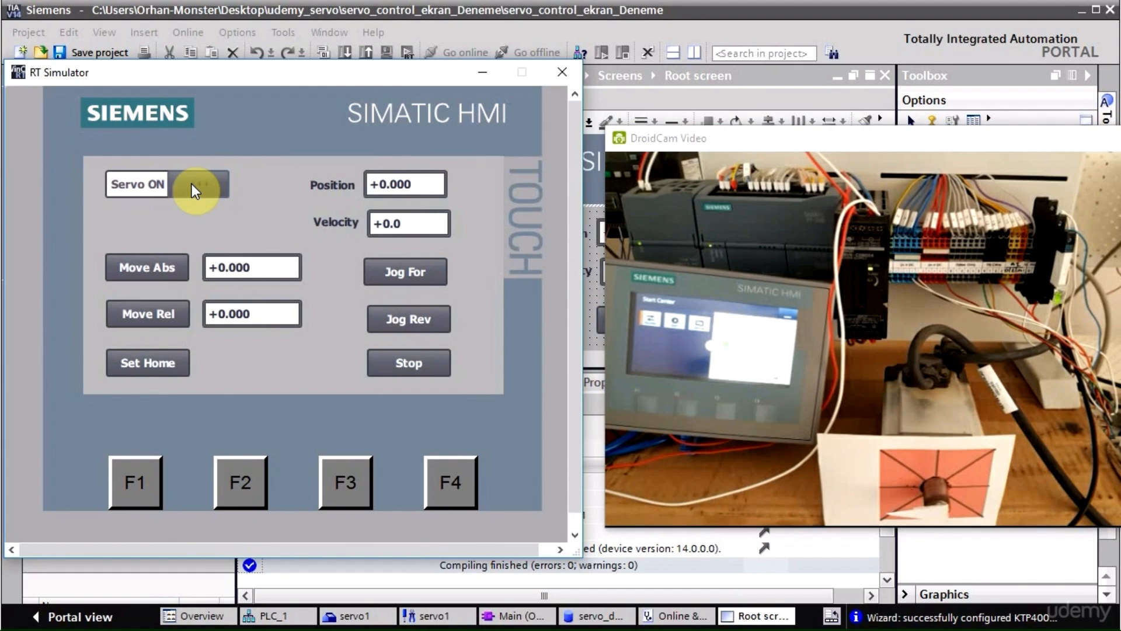
click(191, 184)
click(192, 183)
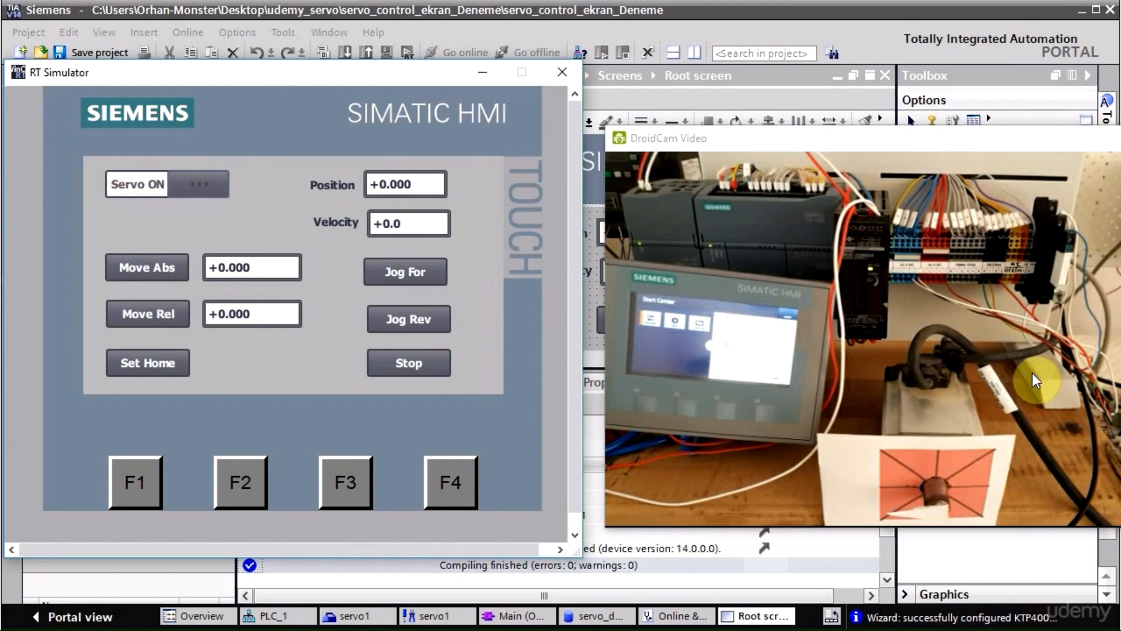
click(192, 192)
click(192, 191)
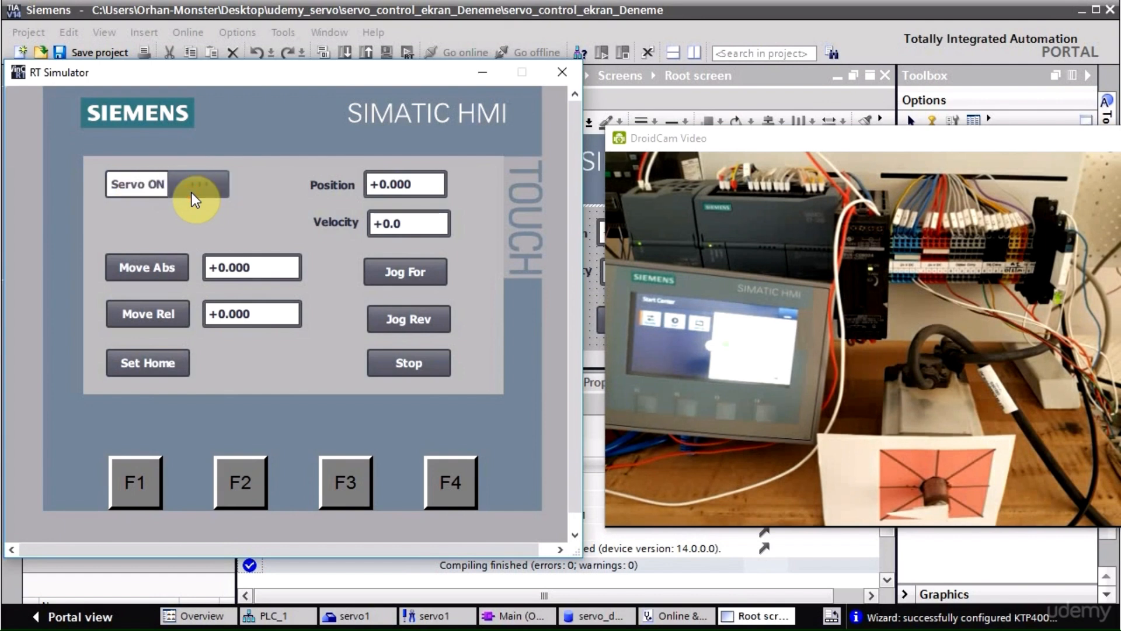
click(414, 278)
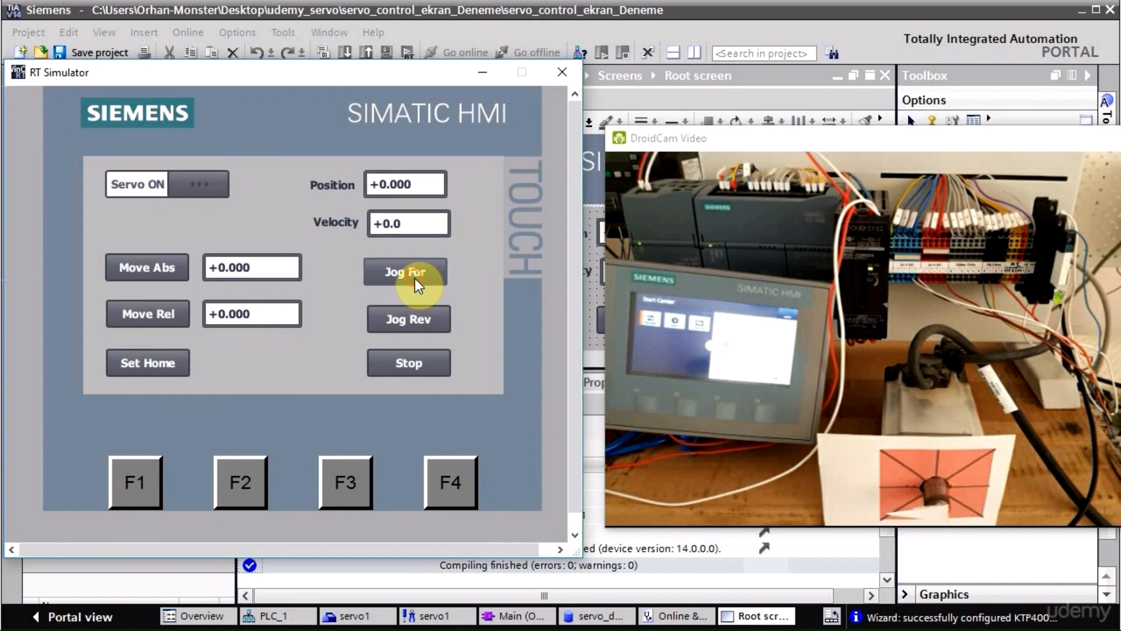
click(412, 314)
click(413, 315)
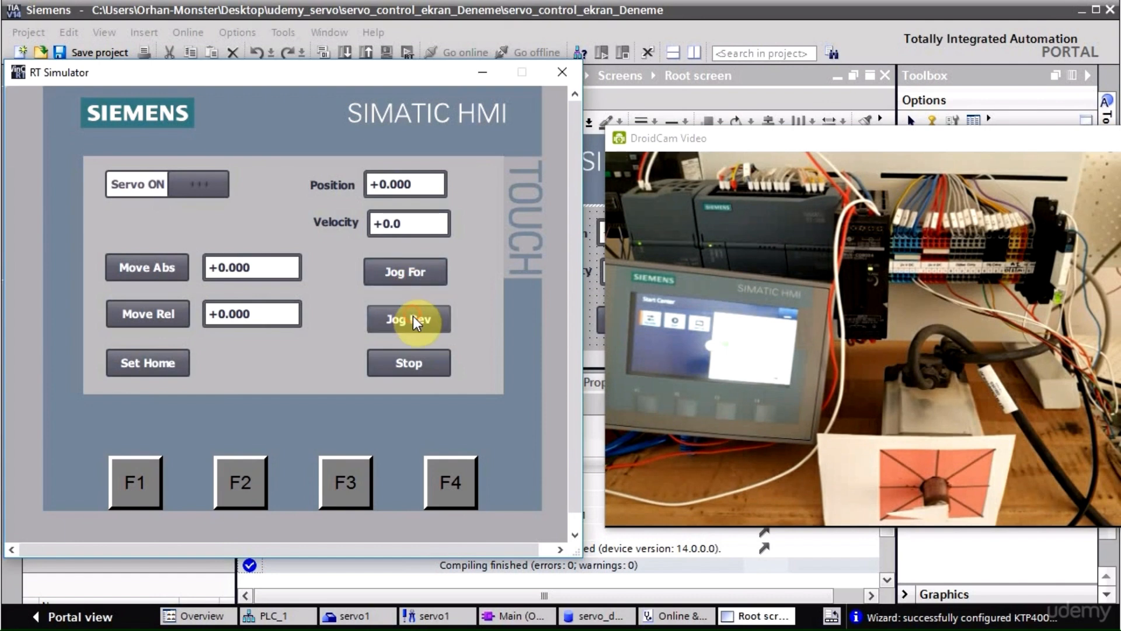
Set the servo velocity to 10.0 in the simulated screen.
click(413, 228)
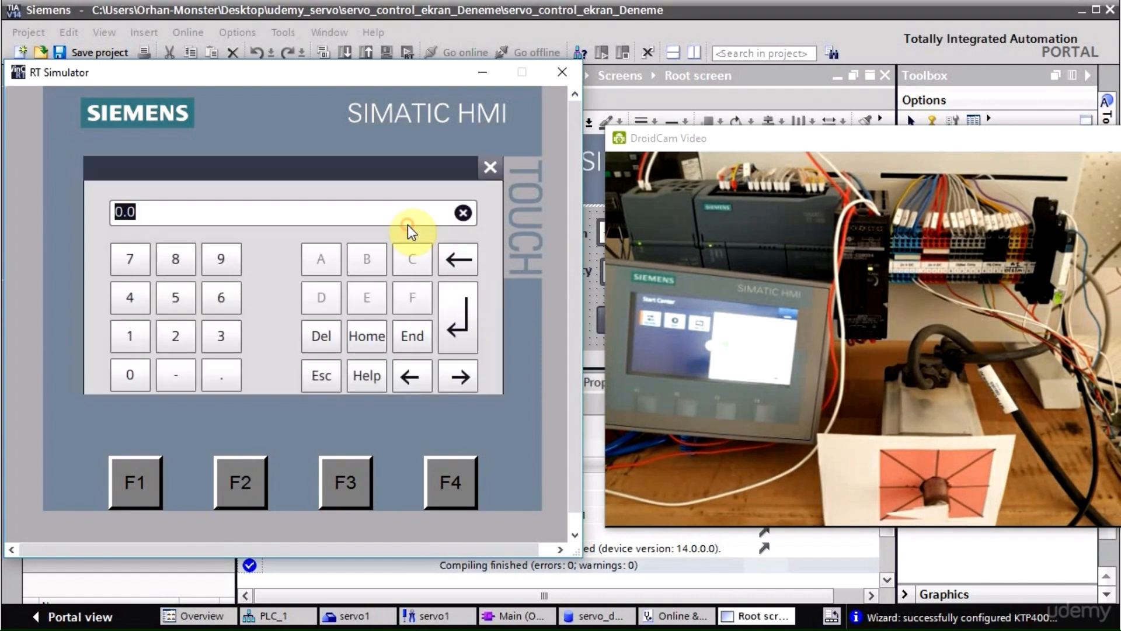
click(133, 334)
click(470, 322)
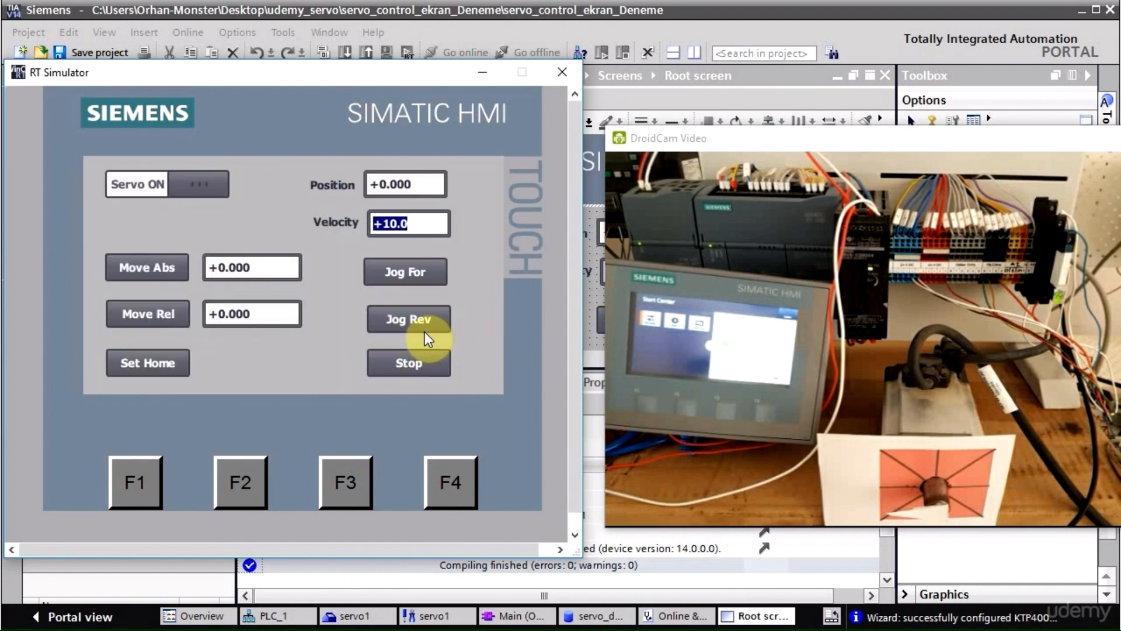
Jog the servo forward, then in reverse, and correct it with short jogs until the position is near zero.
click(414, 274)
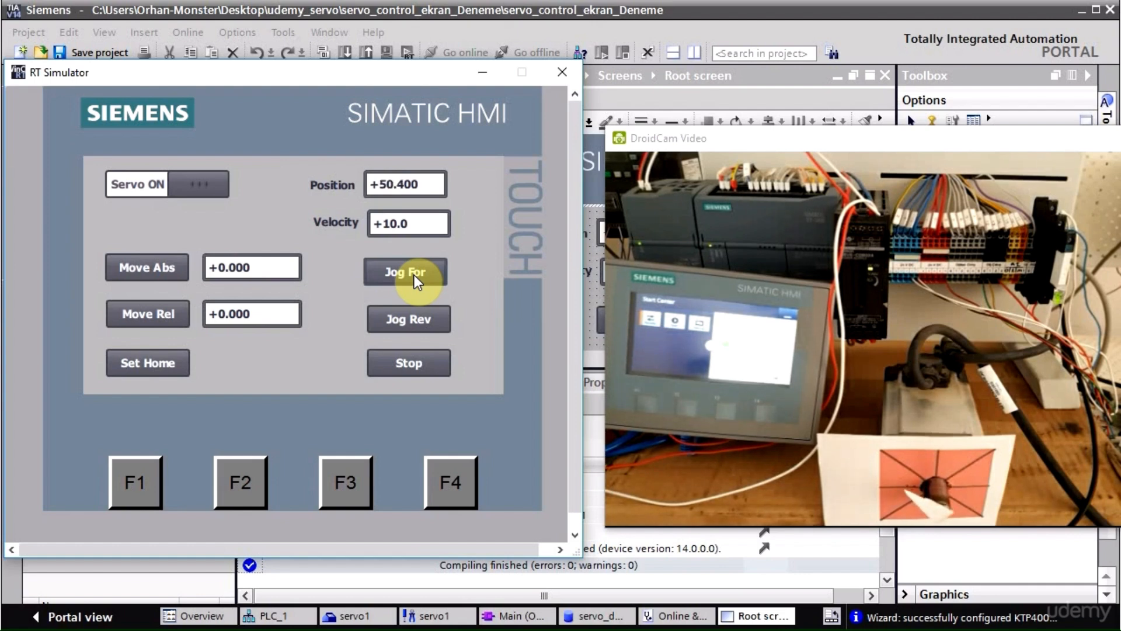
click(423, 317)
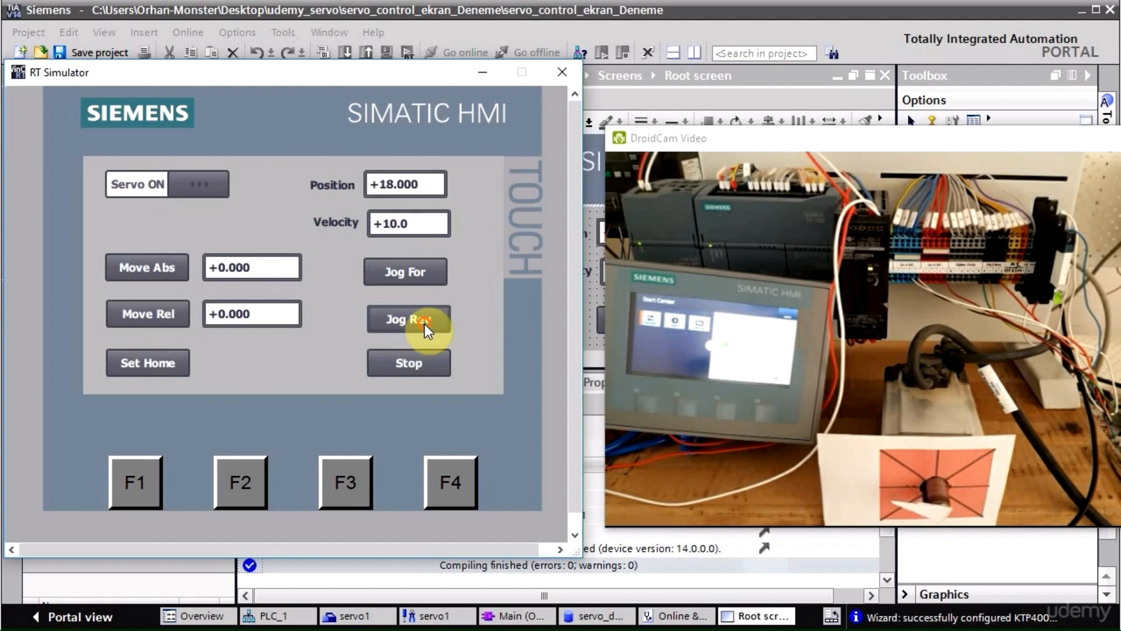
click(131, 271)
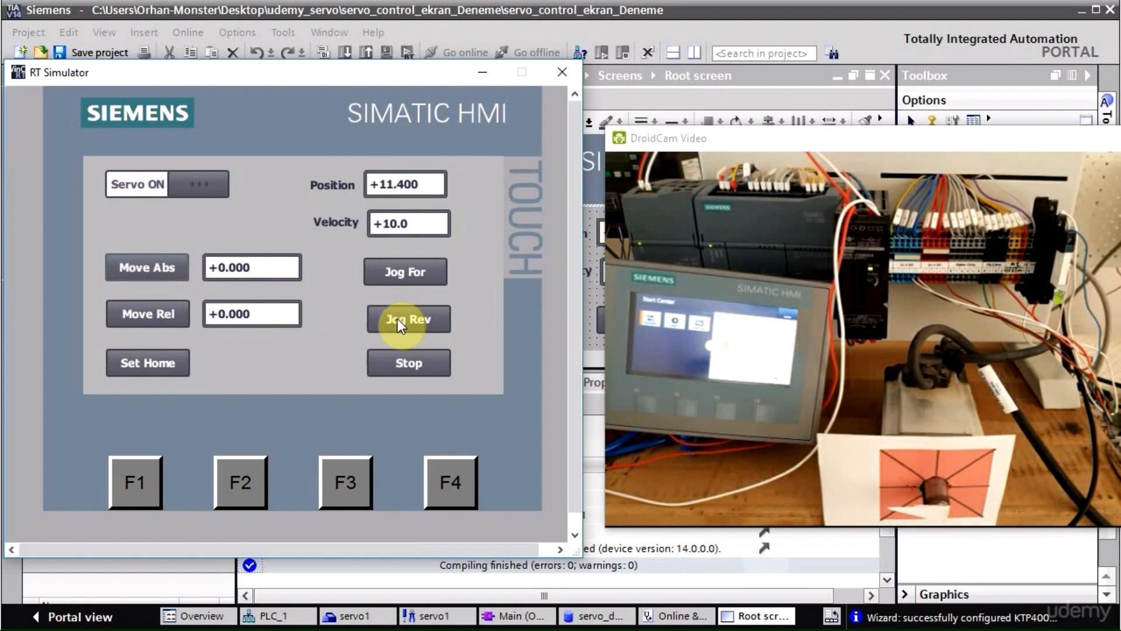
drag(397, 318, 418, 278)
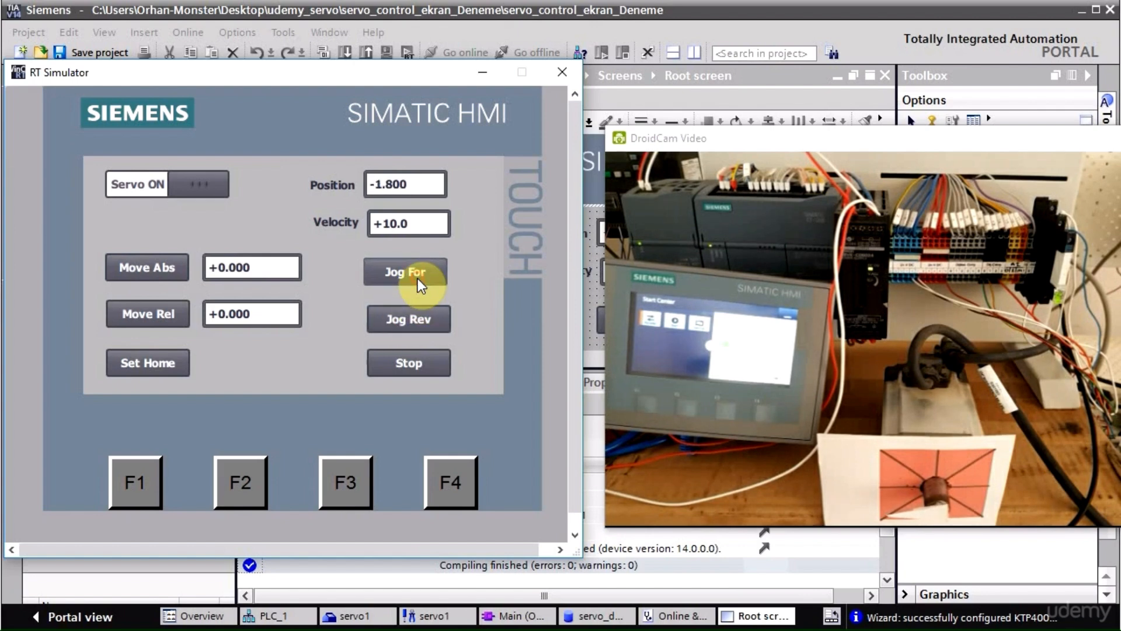
click(402, 320)
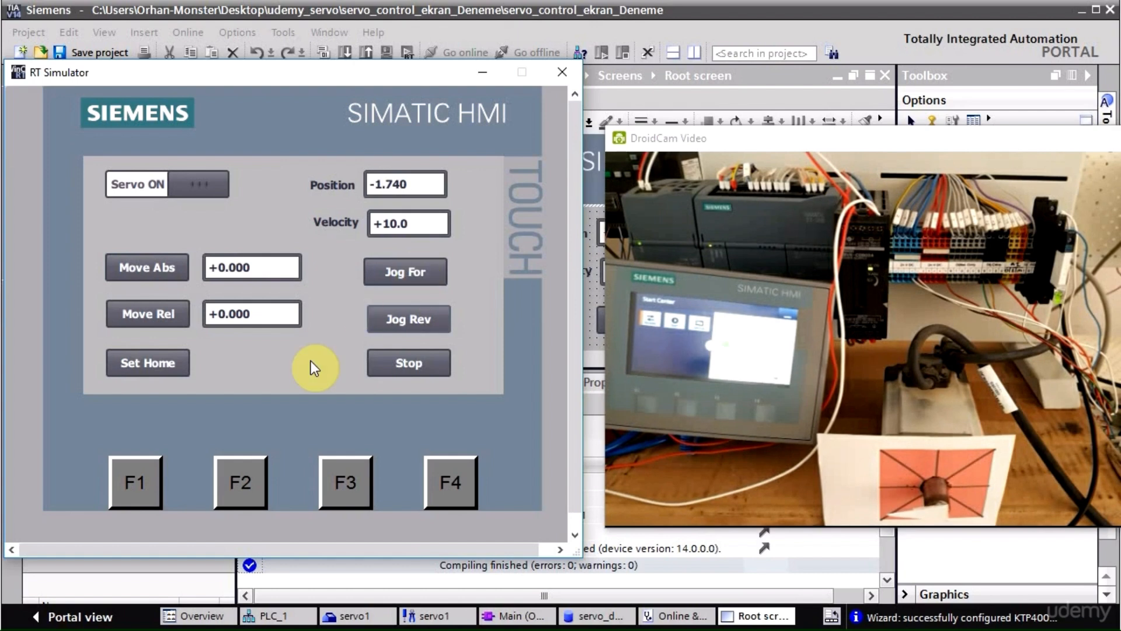
Set the servo's current position as home and run an absolute move to 45.000.
drag(162, 359, 162, 359)
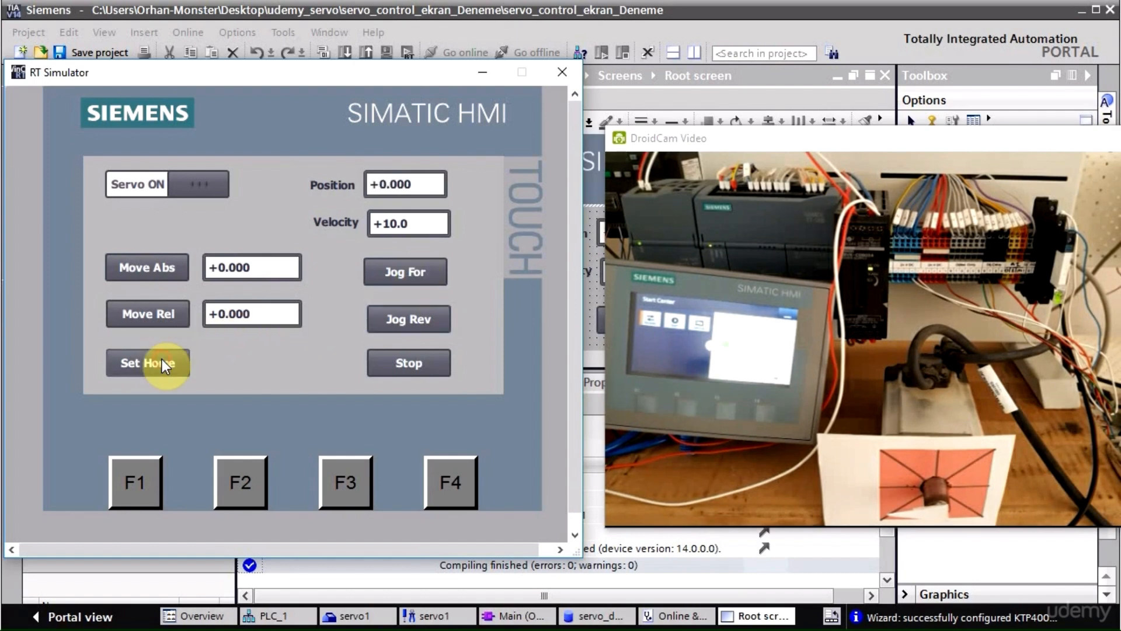
click(238, 260)
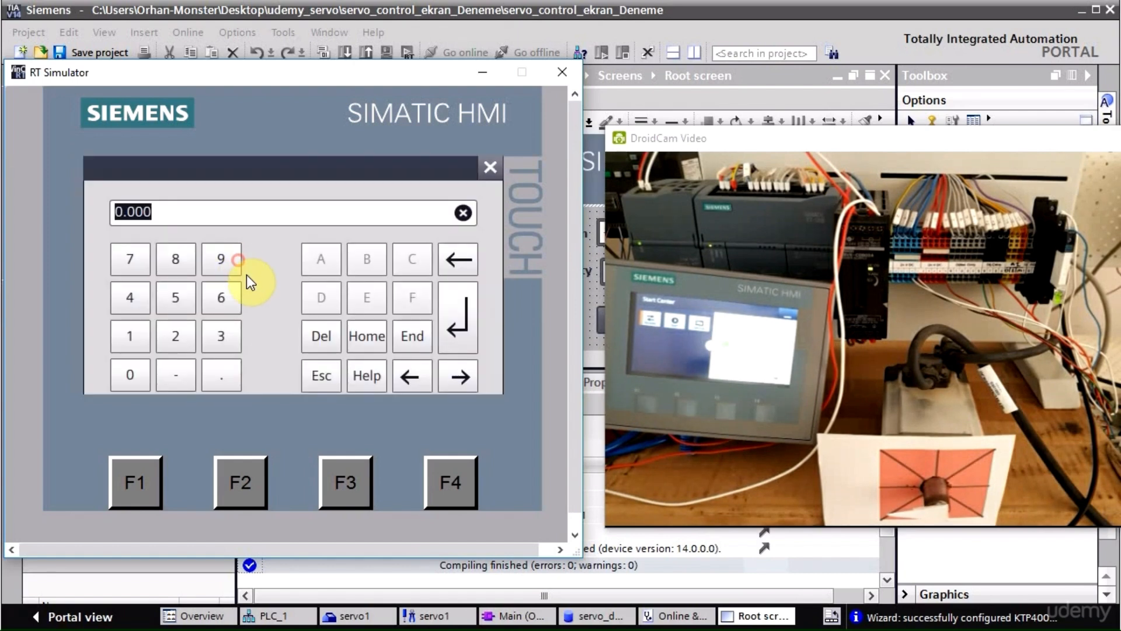
click(134, 310)
click(186, 300)
click(456, 333)
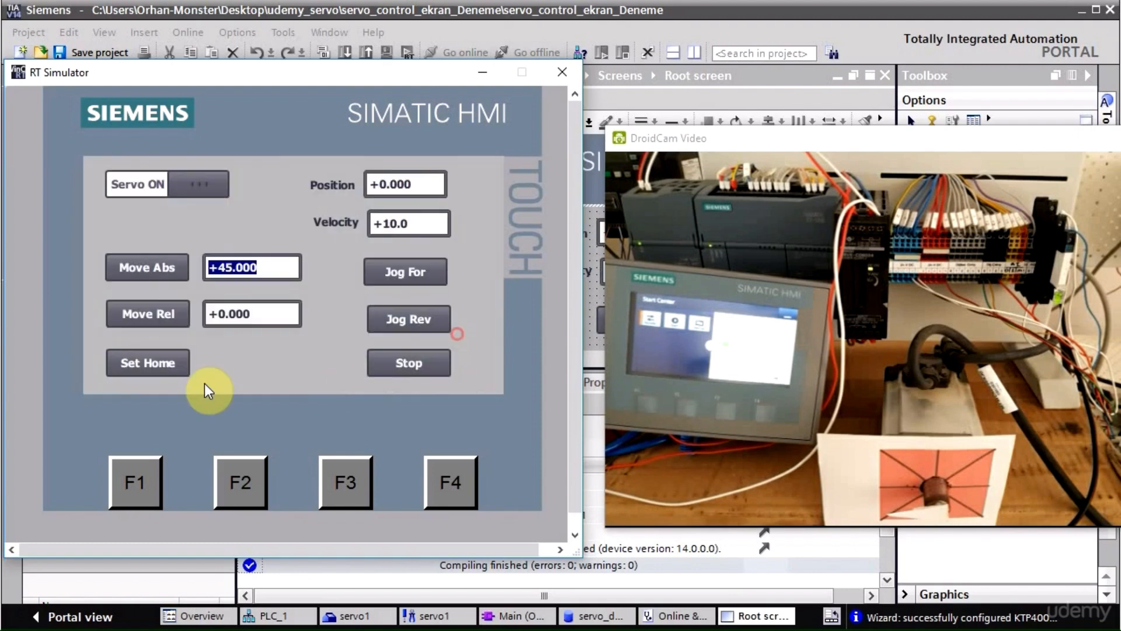
click(146, 267)
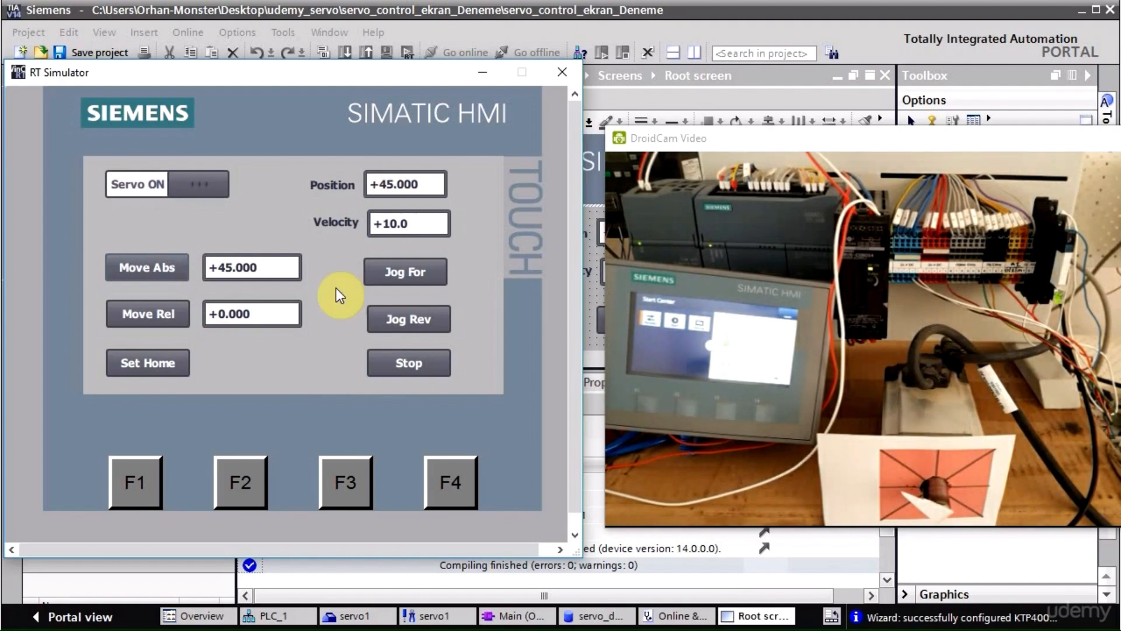
Close the simulator, search for compatible target devices for HMI_1, and start loading to the panel at 192.168.0.2.
click(555, 69)
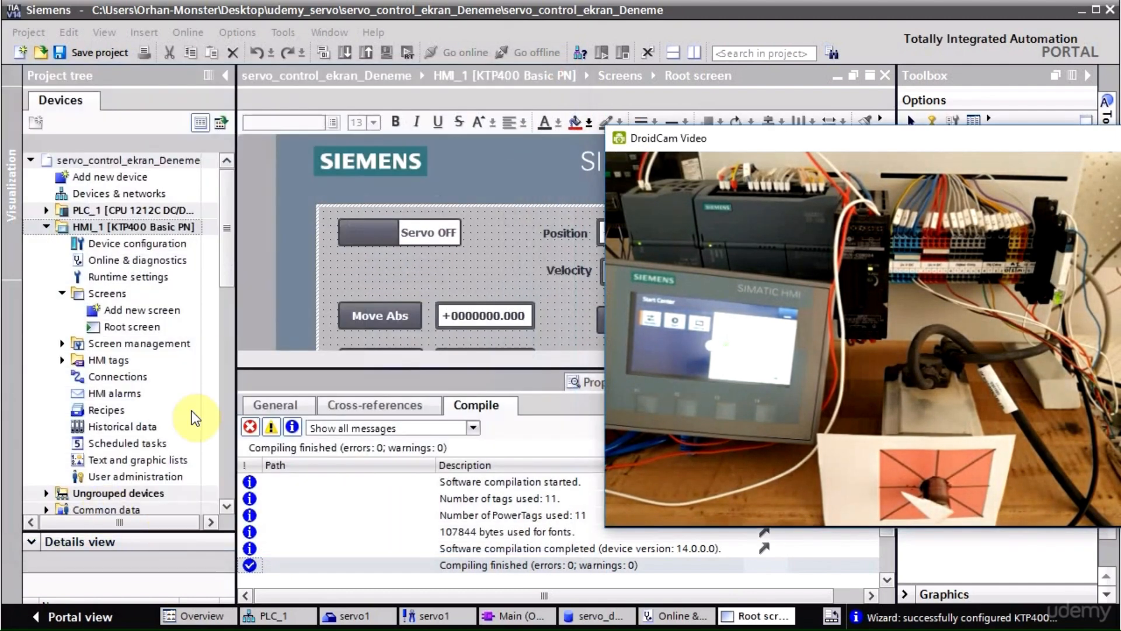
click(155, 227)
right_click(155, 227)
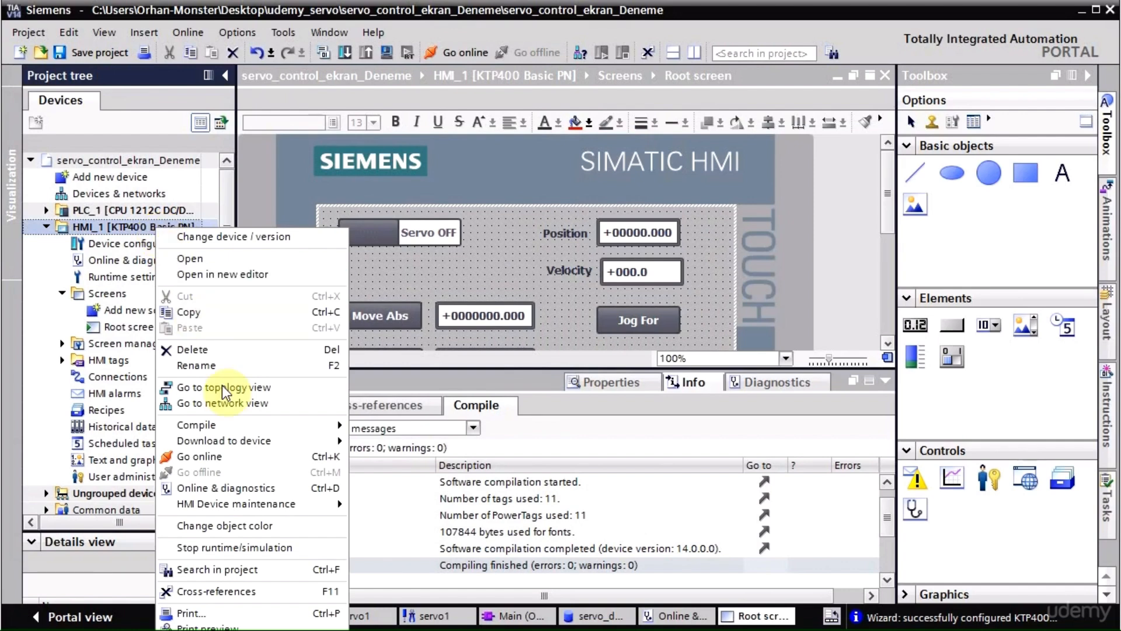
mouse_move(247, 445)
click(379, 441)
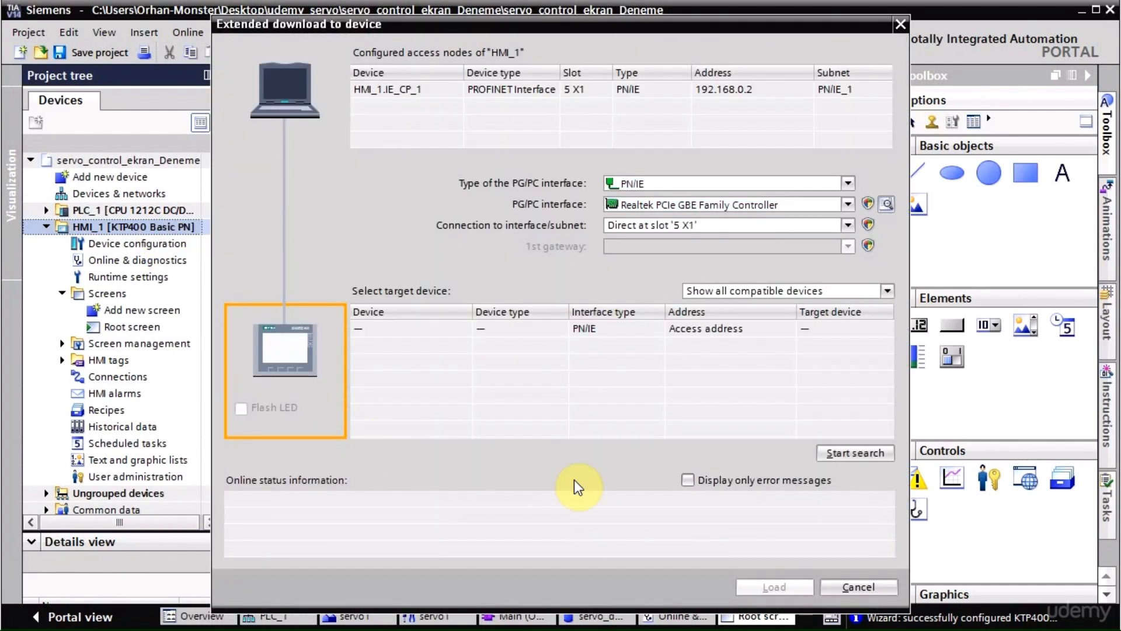
click(870, 455)
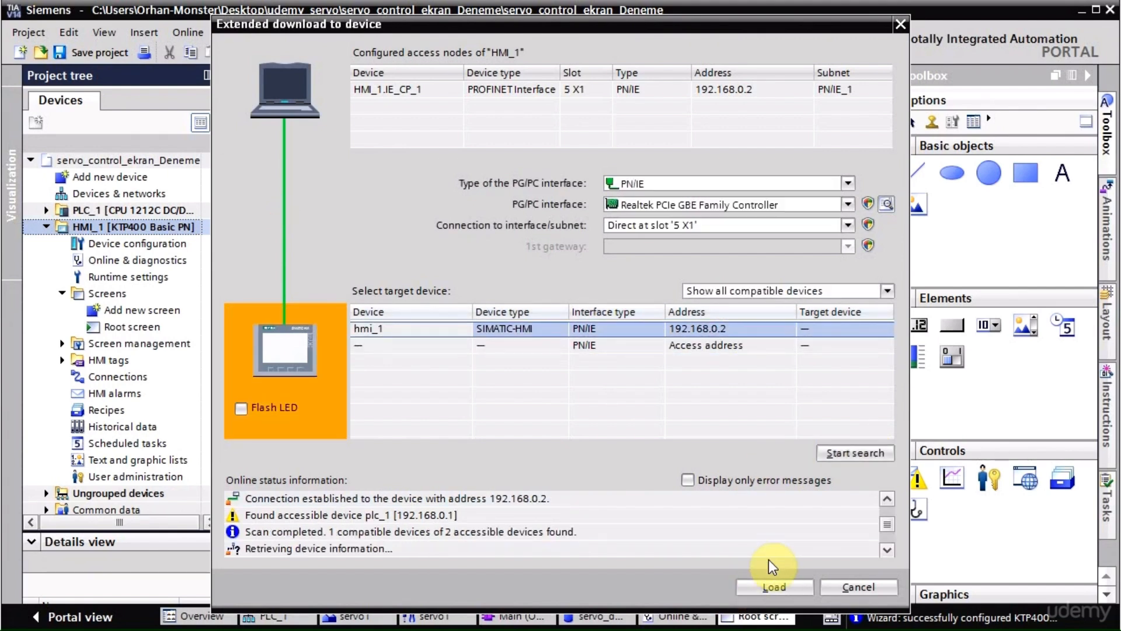
click(773, 586)
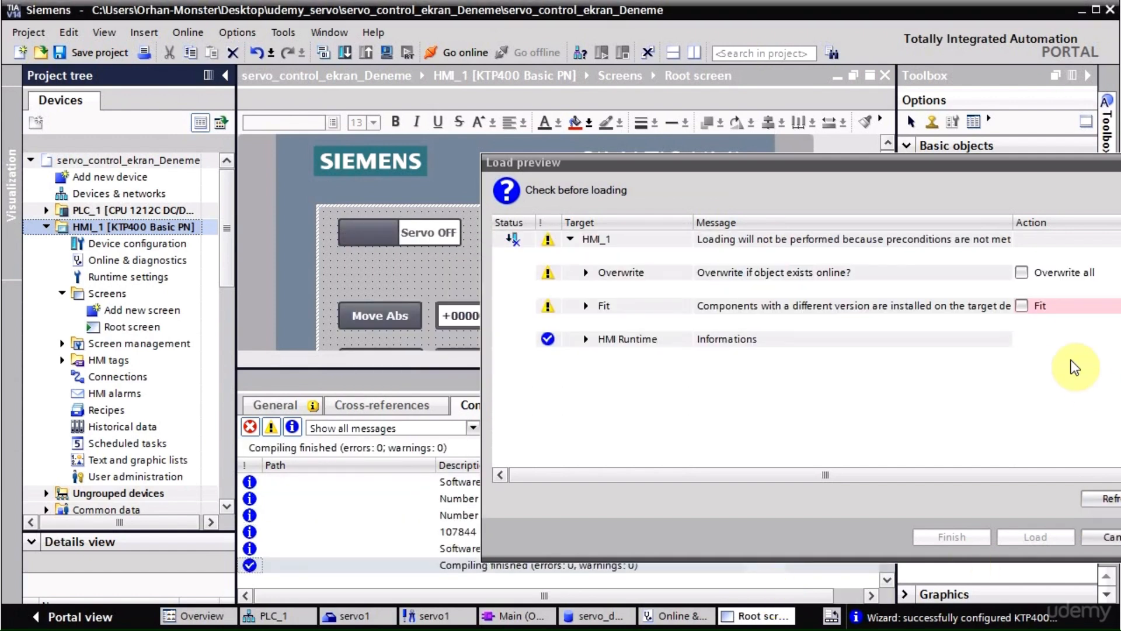
Enable Fit and Overwrite all in the load preview, load the configuration to the panel, and bring up the camera view.
click(1021, 306)
click(1022, 272)
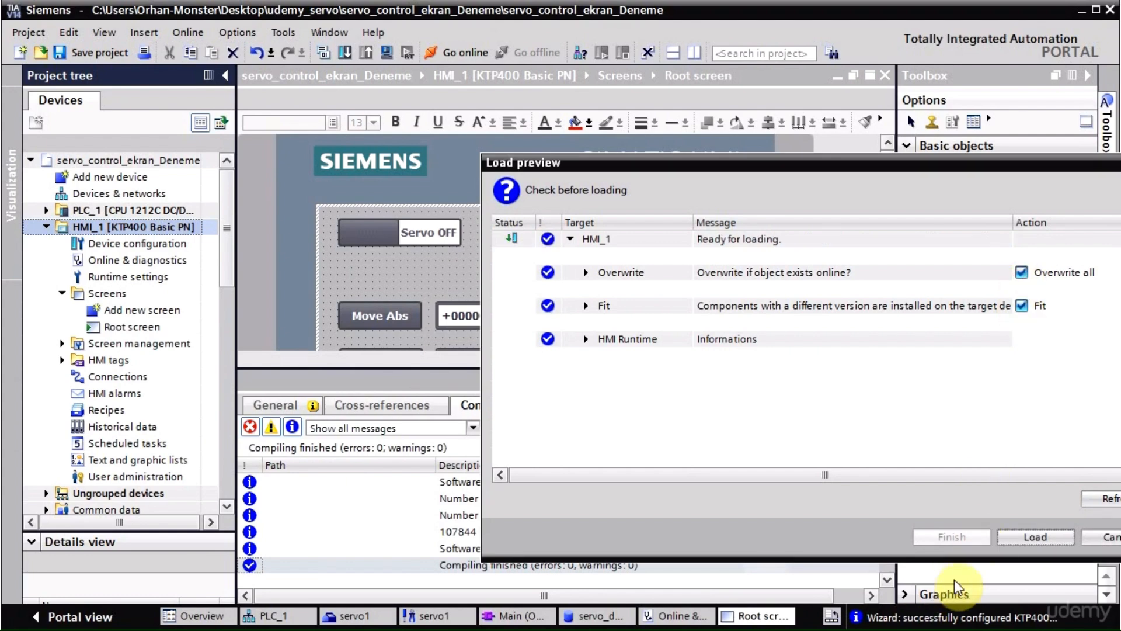
click(1030, 537)
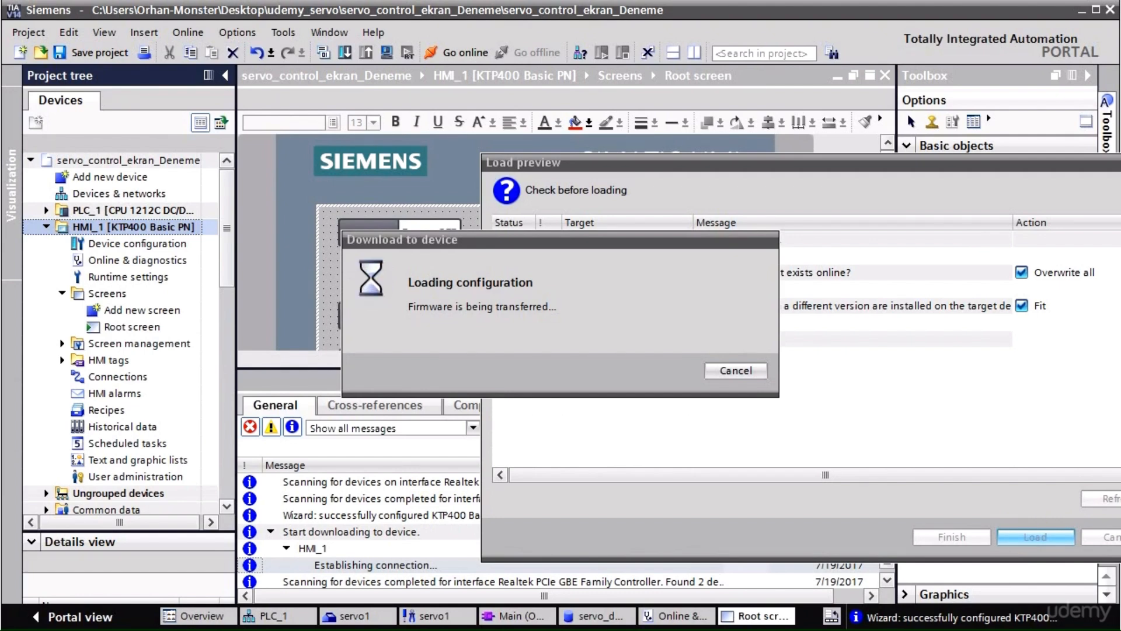
mouse_move(1120, 117)
mouse_down()
mouse_move(1120, 88)
mouse_move(647, 96)
mouse_move(1119, 123)
mouse_up()
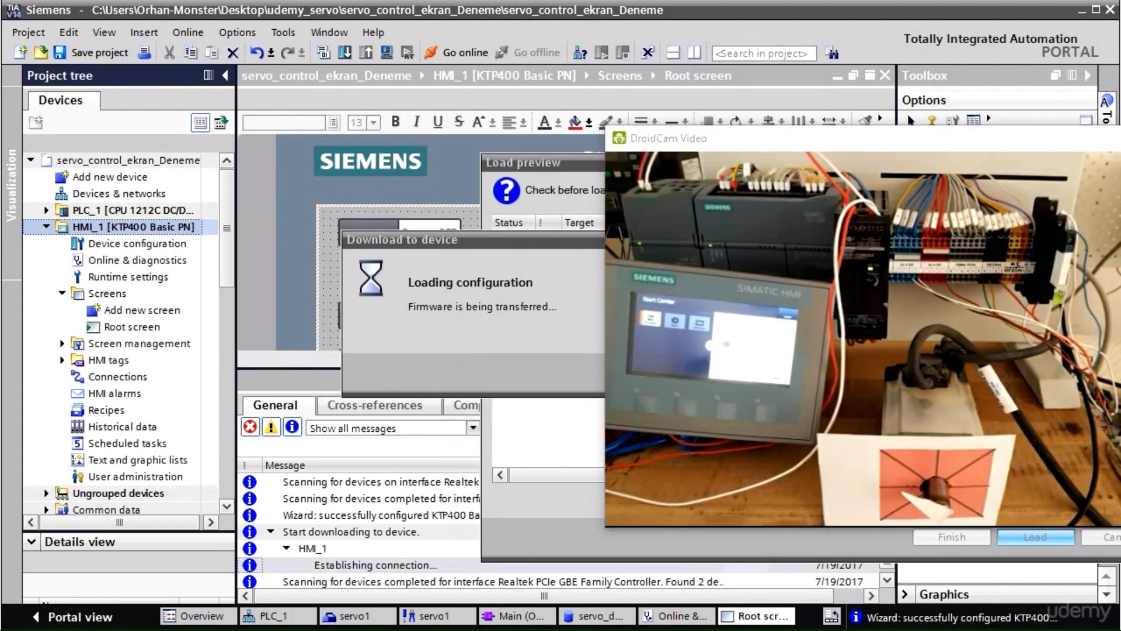
Move the DroidCam Video window aside to uncover the download progress dialog.
drag(1017, 132, 943, 104)
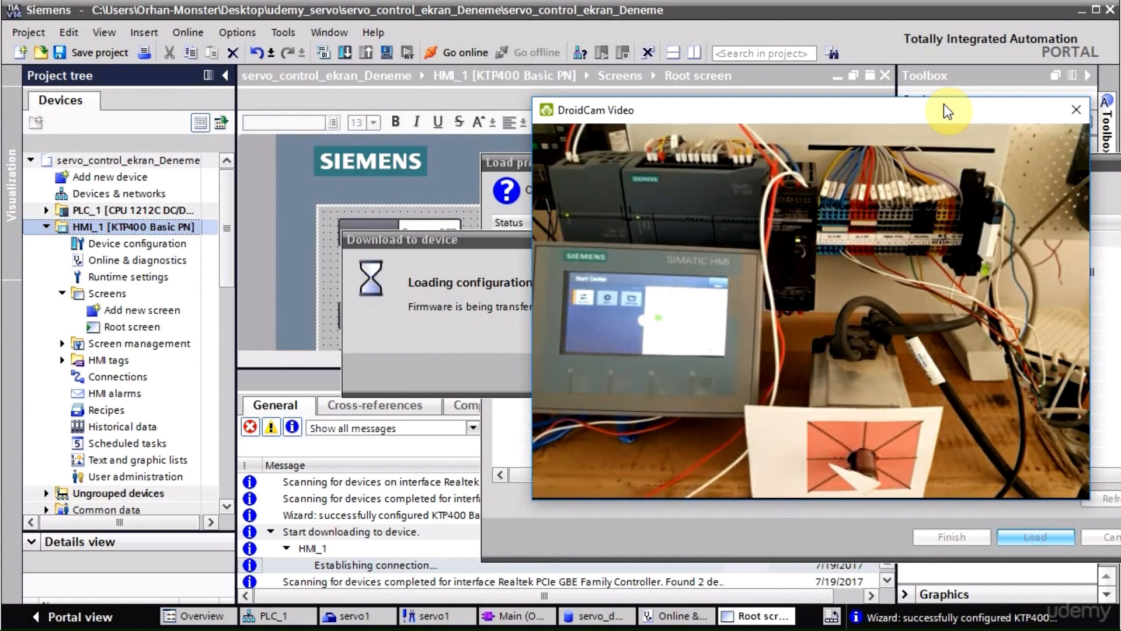
drag(813, 110, 1120, 124)
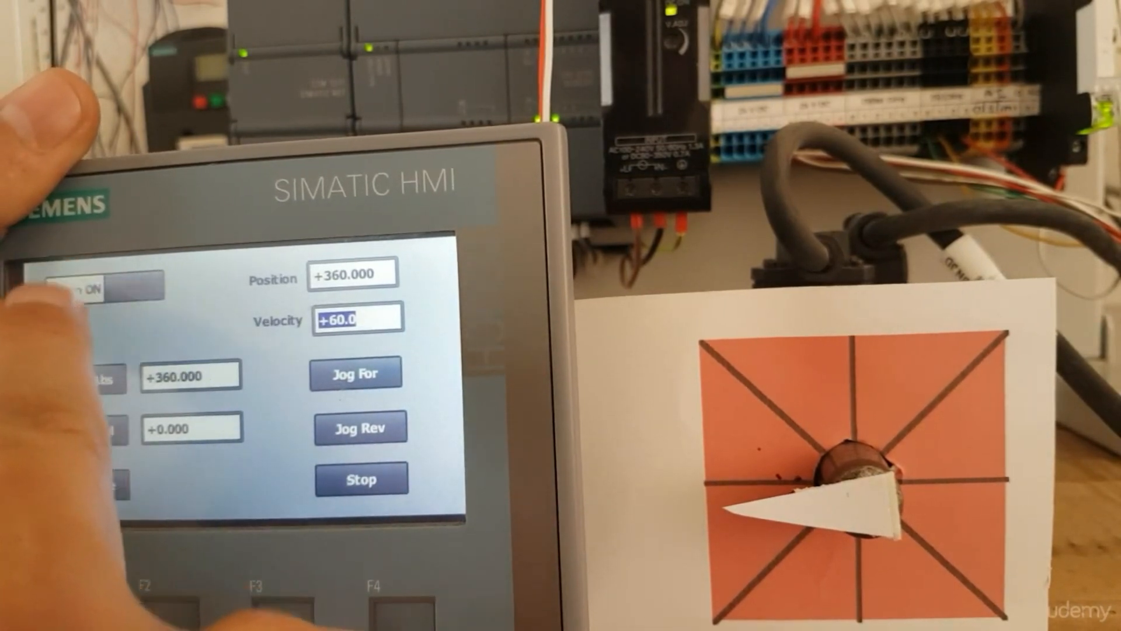
click(117, 287)
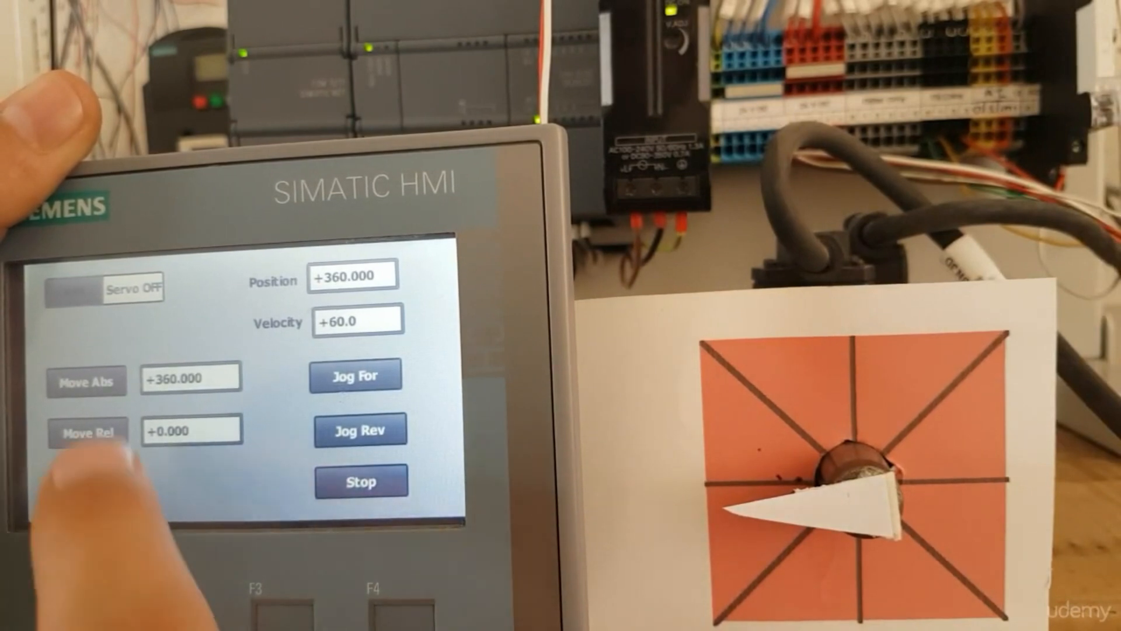
click(76, 289)
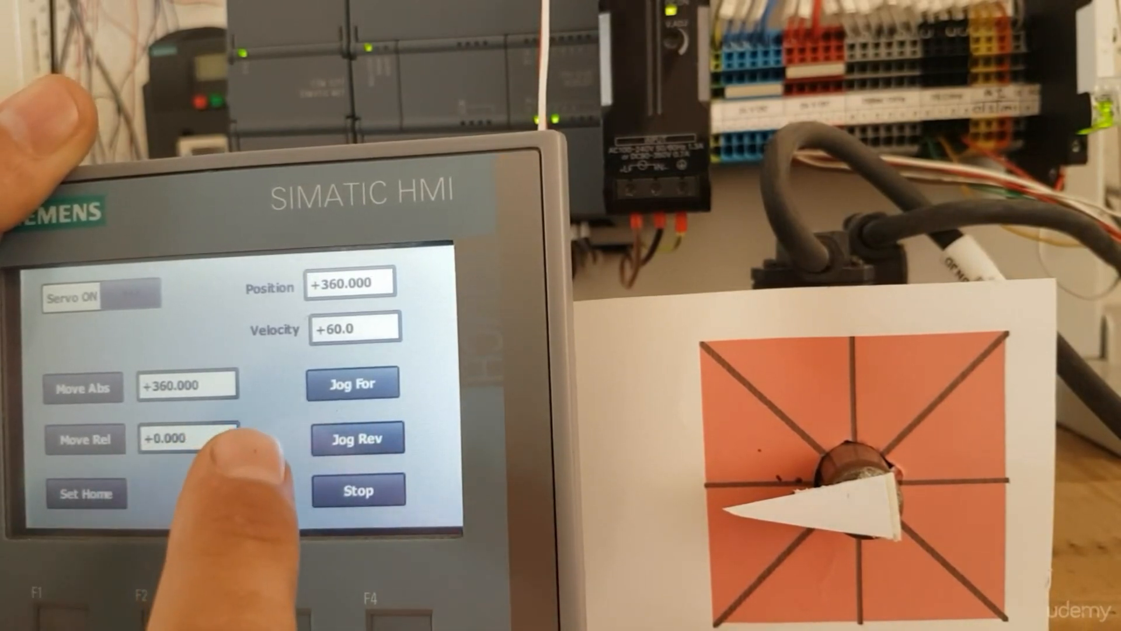
click(327, 380)
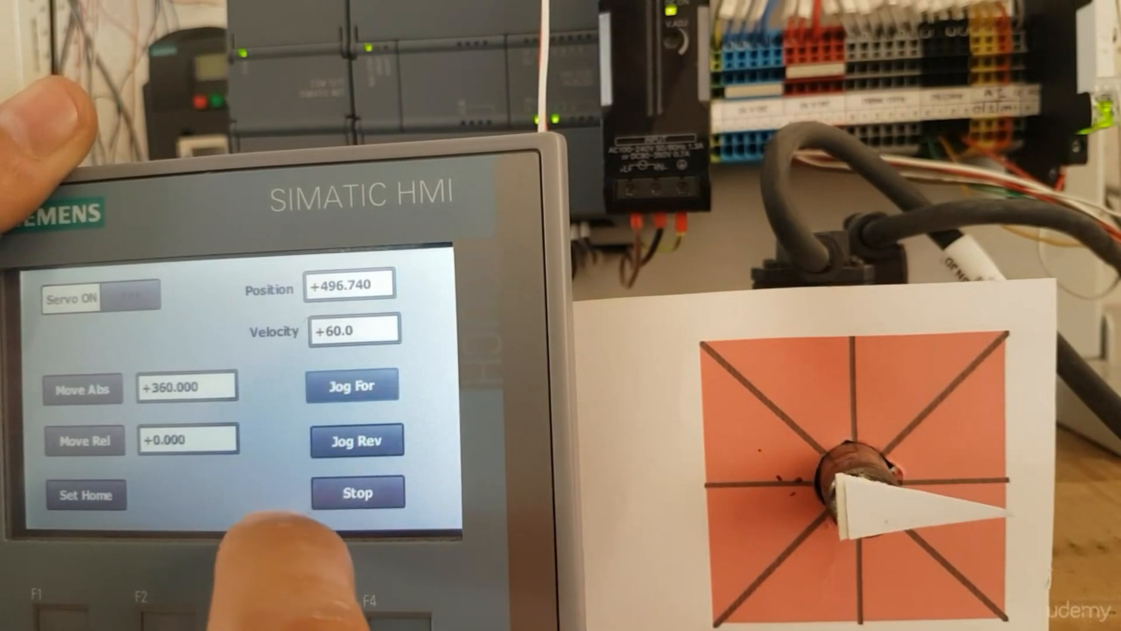
click(344, 438)
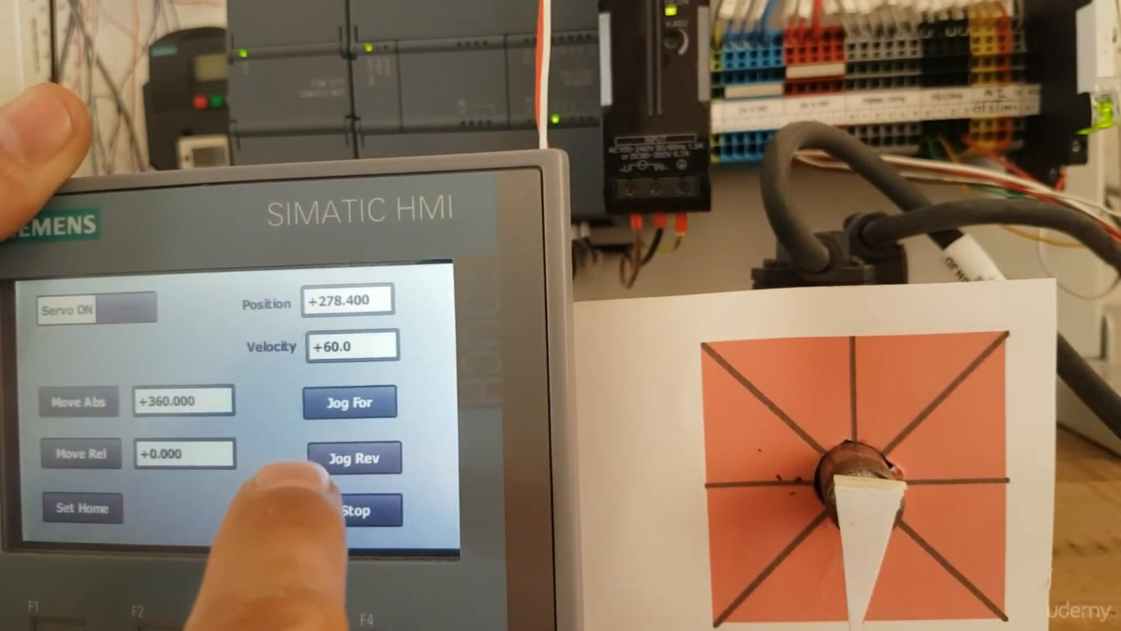
click(327, 457)
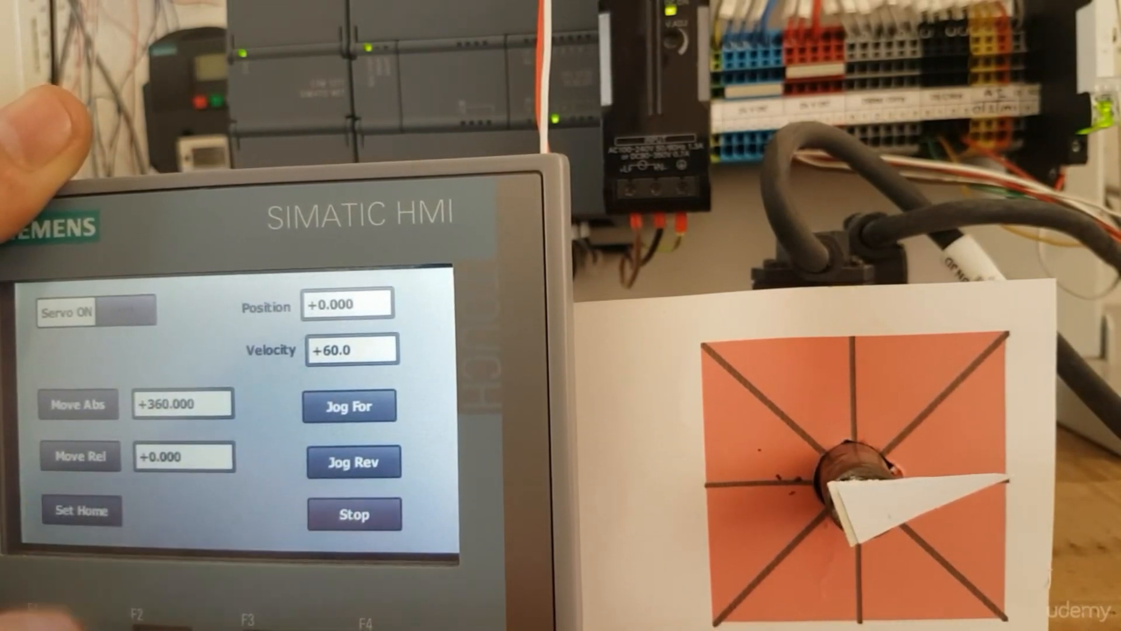
click(70, 412)
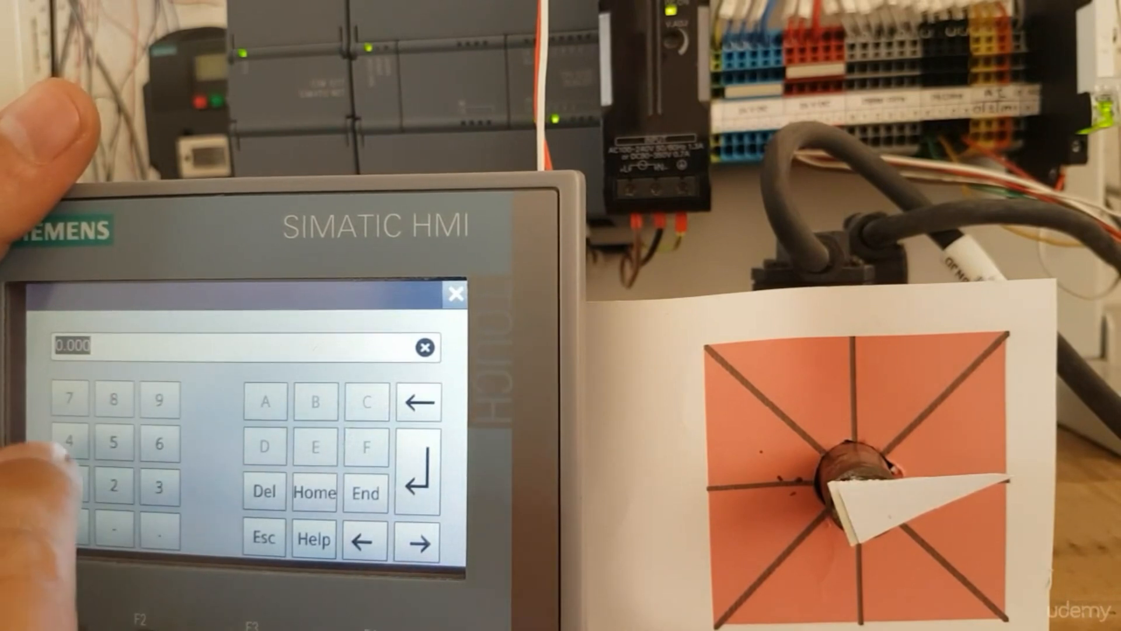
click(69, 442)
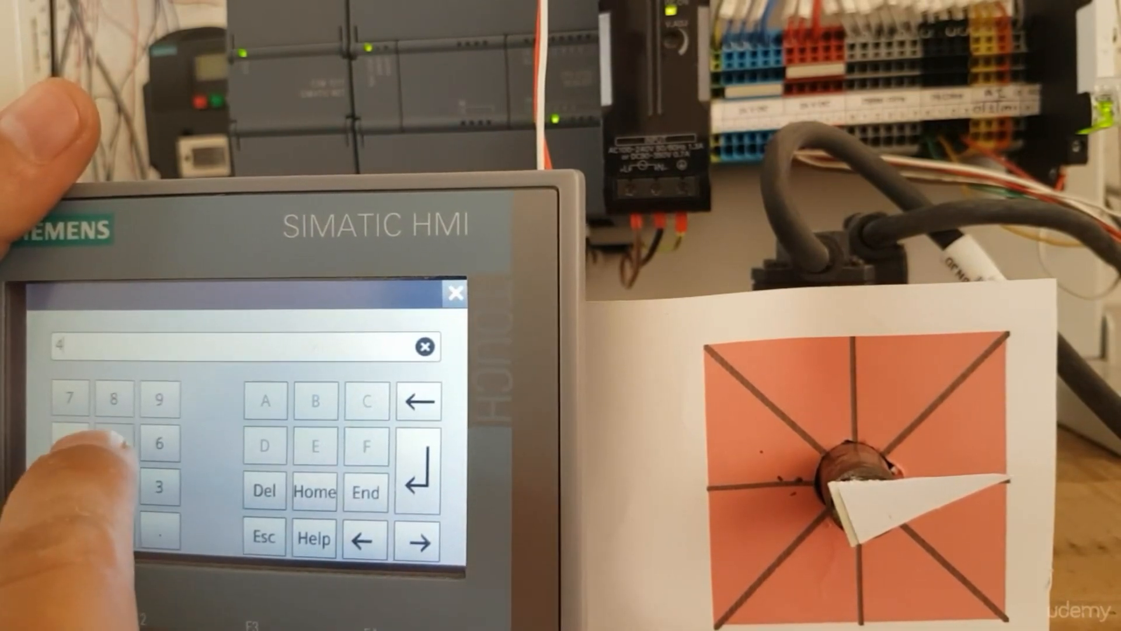
click(113, 442)
click(420, 446)
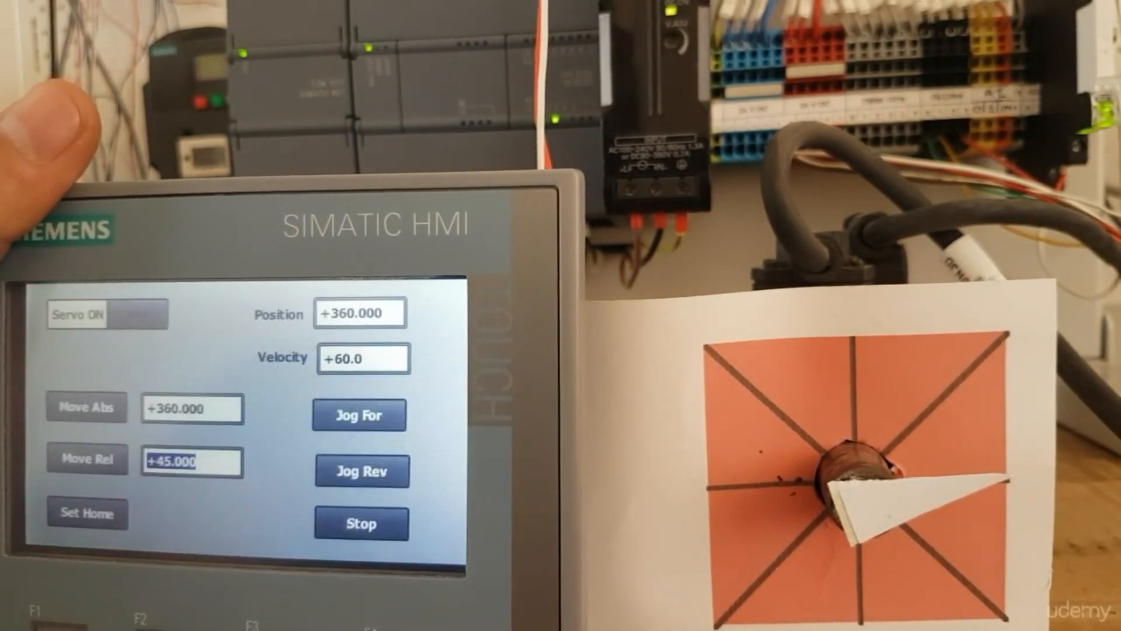
click(87, 458)
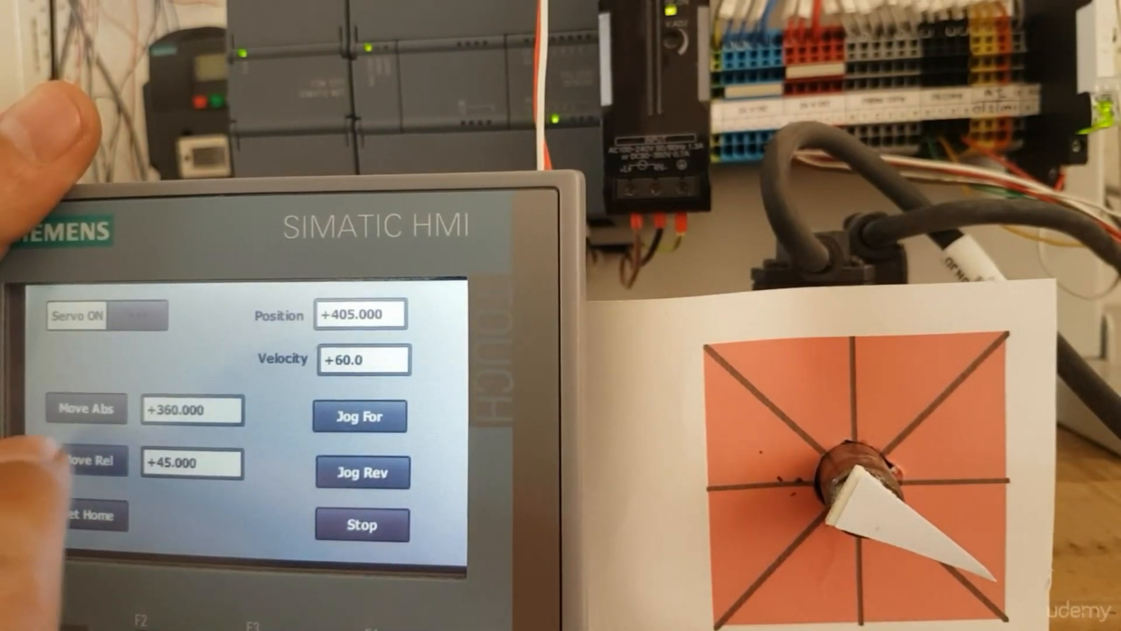
click(87, 458)
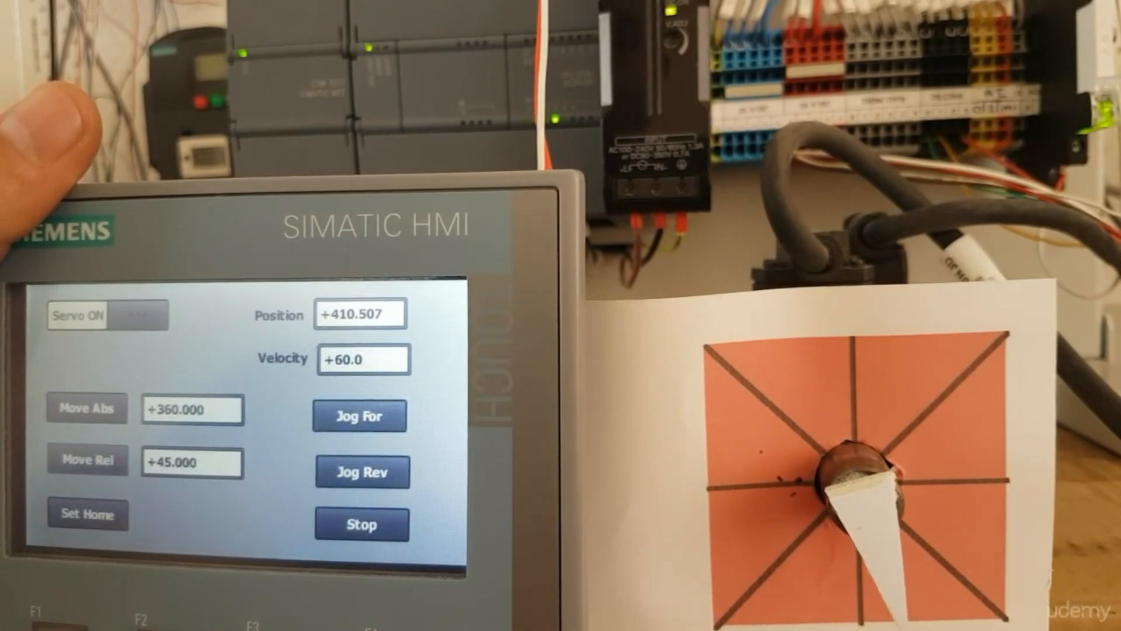
click(87, 458)
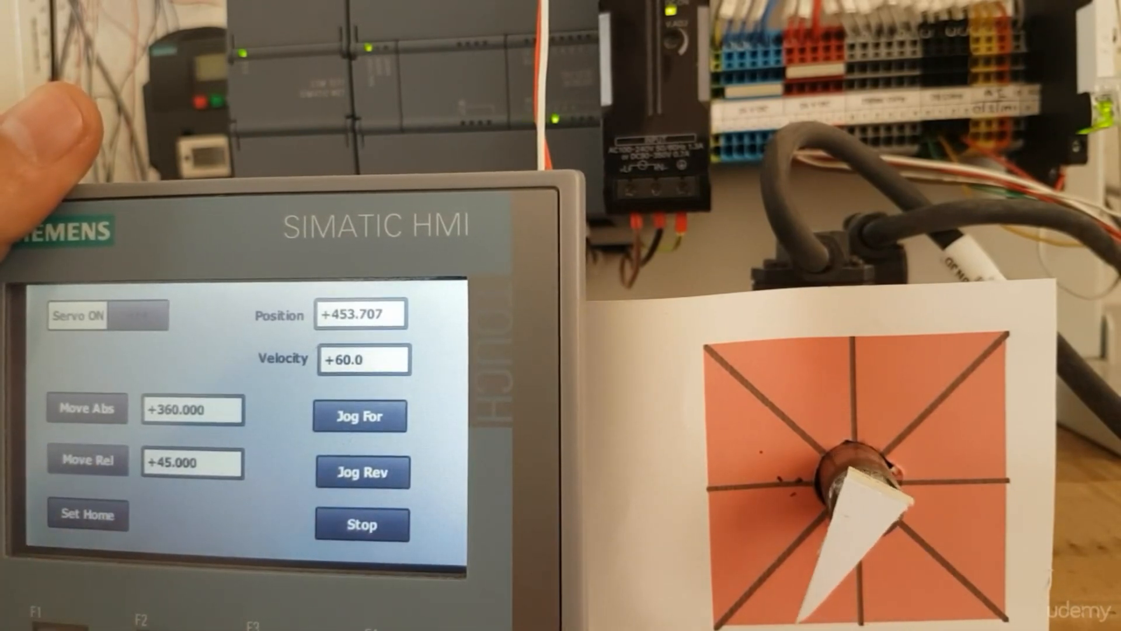
click(87, 457)
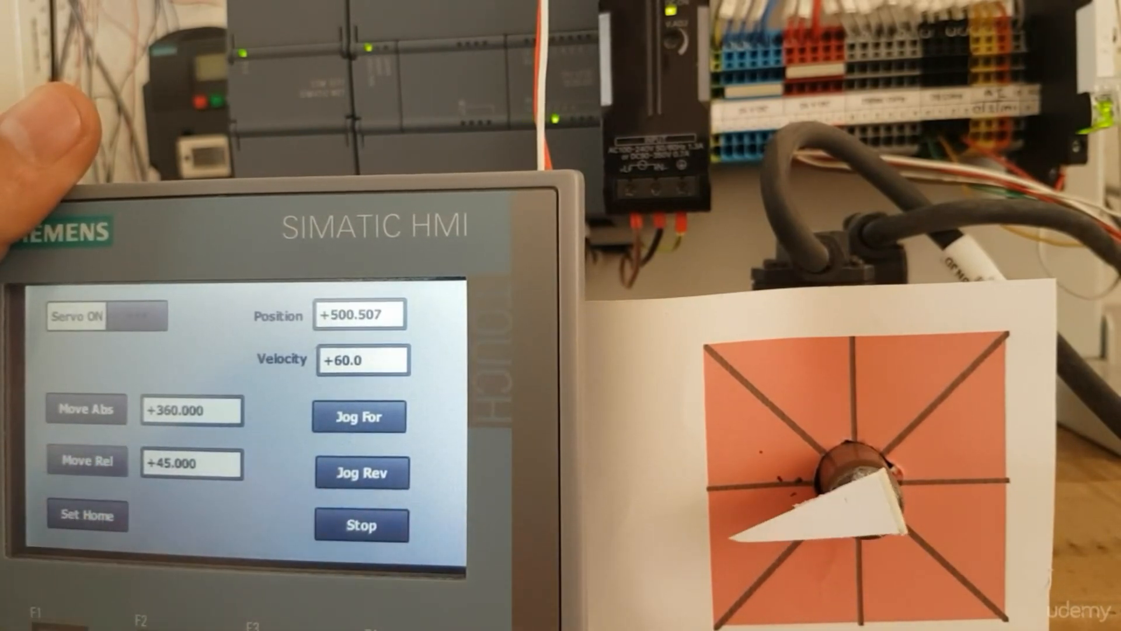
click(159, 410)
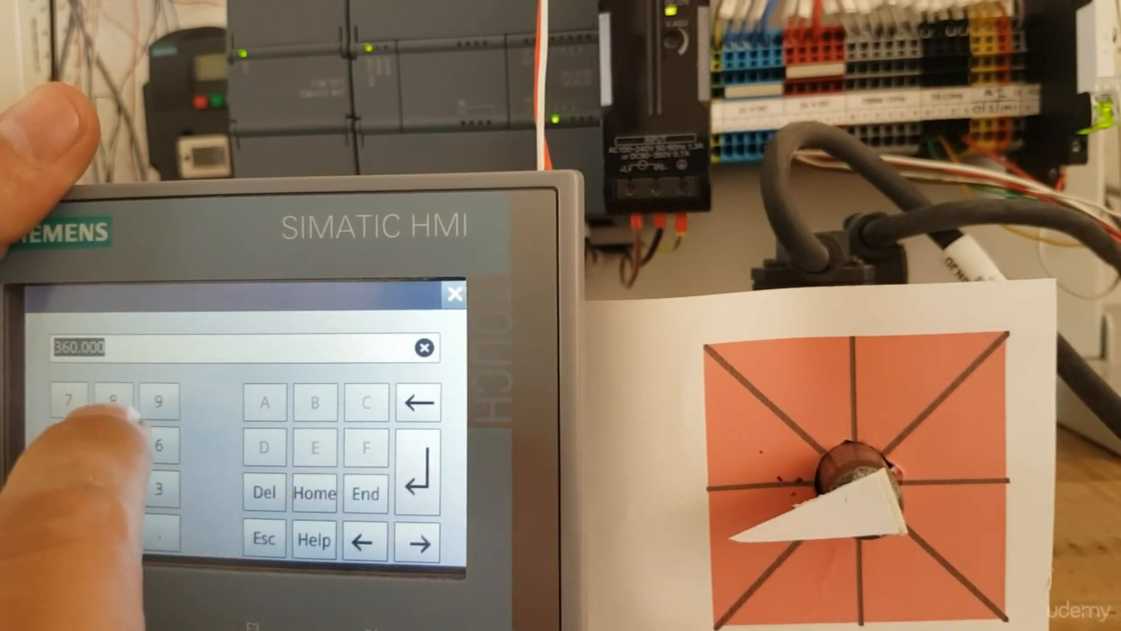
text(9)
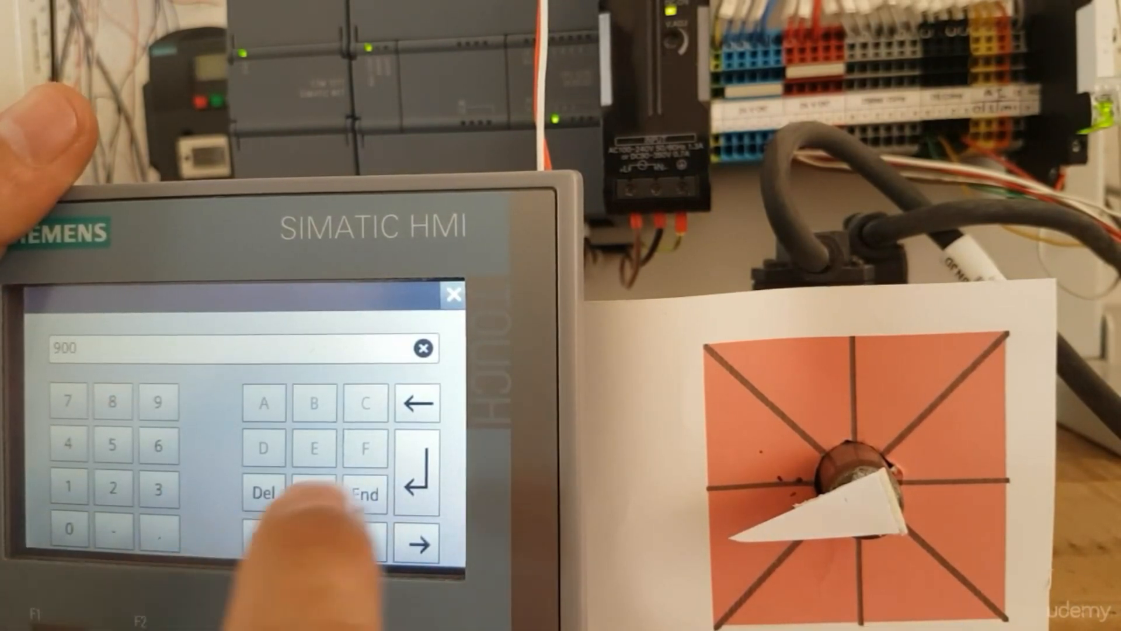
click(417, 473)
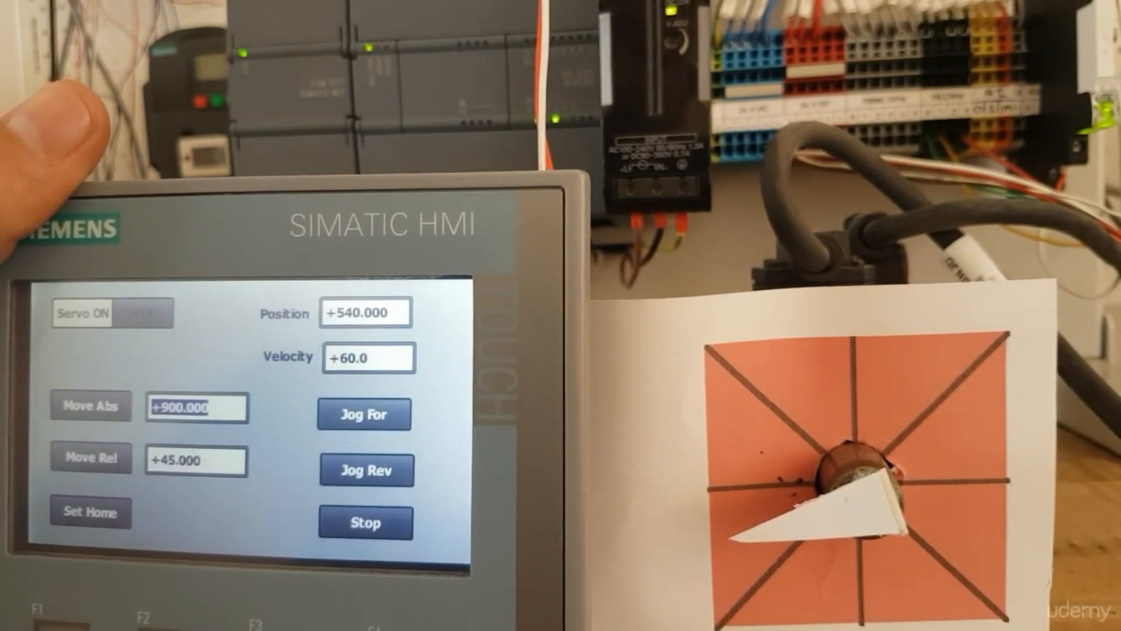